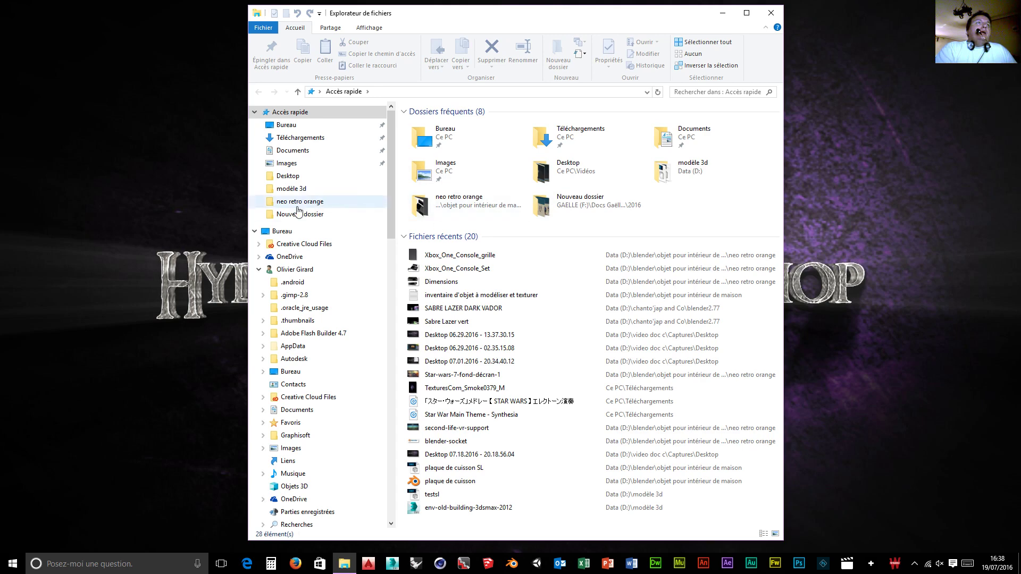
- Browse the Data (D:) drive to the "neo retro orange" folder inside blender\objet pour intérieur de maison
scroll(307, 486, down, 5)
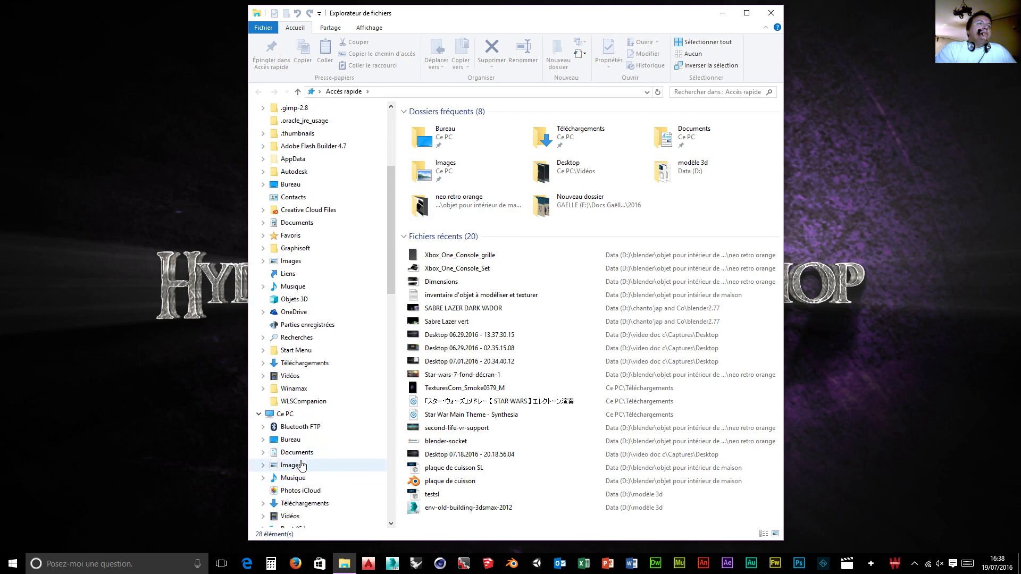
click(287, 415)
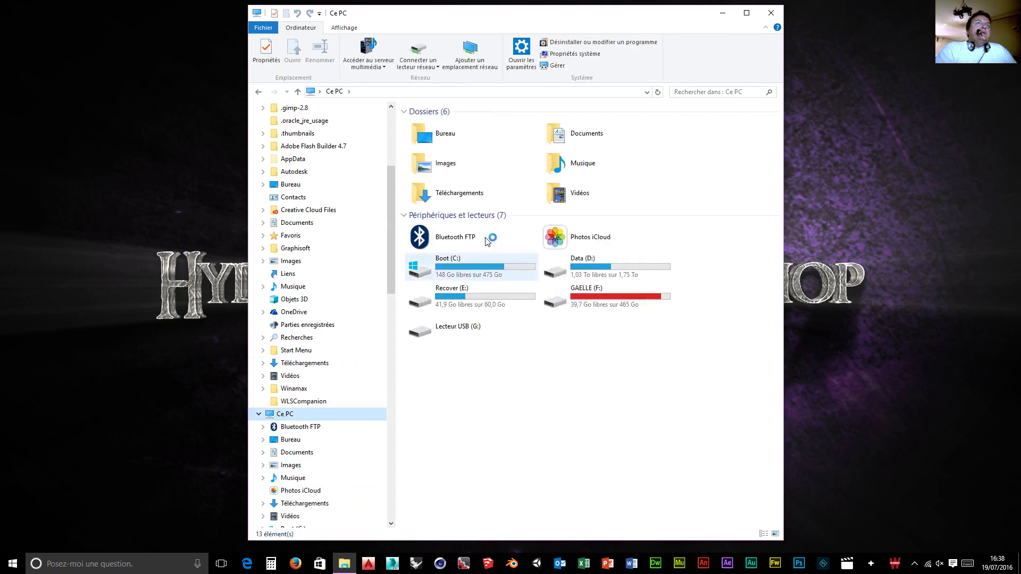
double_click(611, 260)
double_click(703, 151)
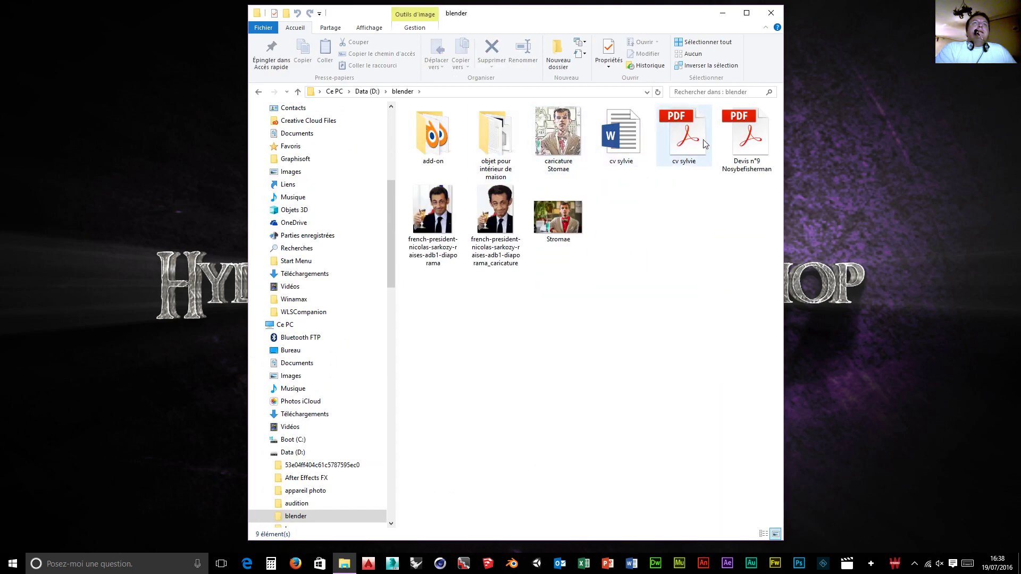
double_click(494, 140)
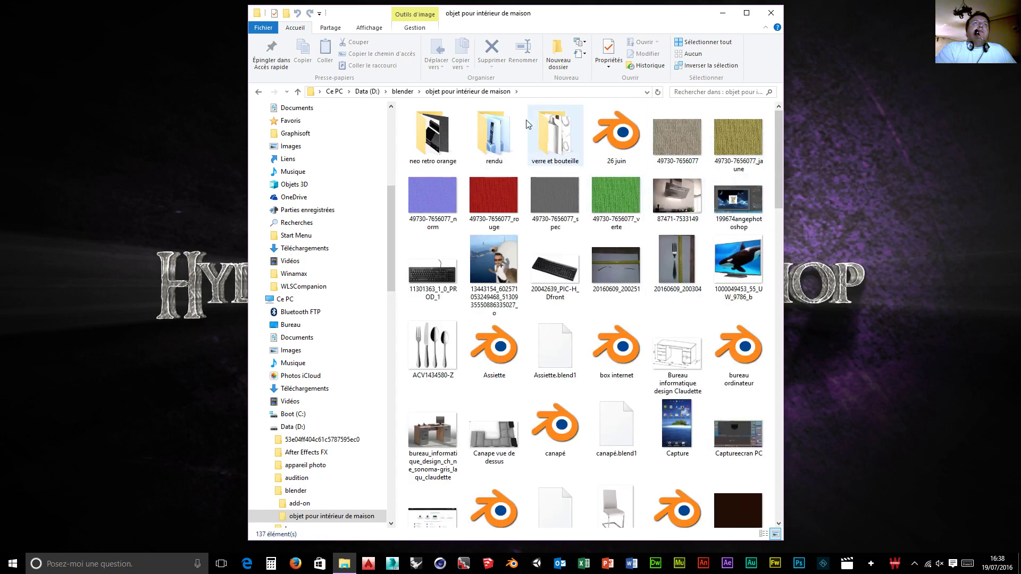
double_click(441, 138)
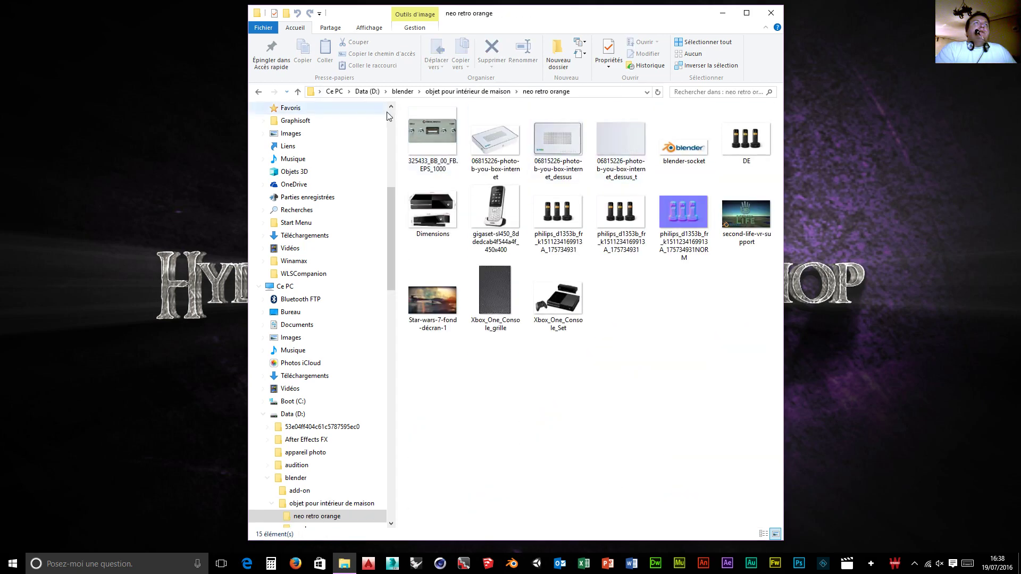
- Open the text file "inventaire d'objet à modéliser et texturer" from the "objet pour intérieur de maison" folder
click(452, 91)
scroll(545, 287, down, 15)
scroll(545, 287, up, 5)
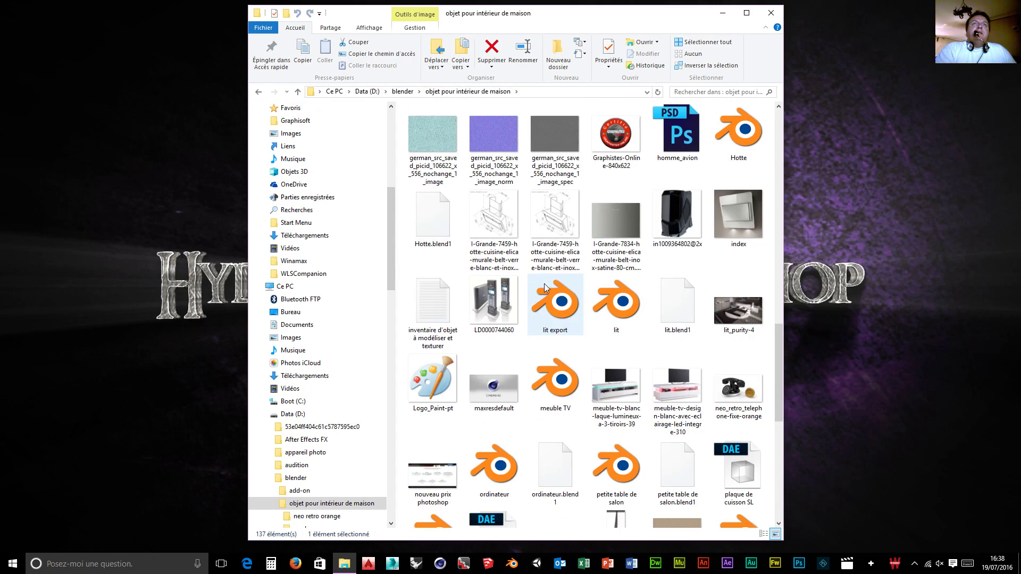
double_click(420, 299)
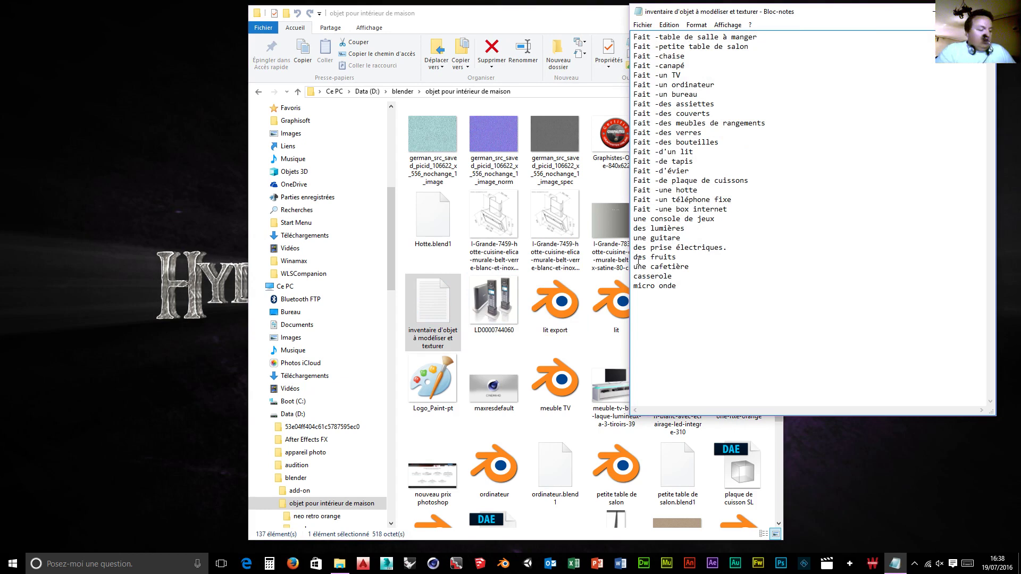
- Prefix the "une console de jeux" line of the inventory with "XX -" and close the file explorer window
text(XX -)
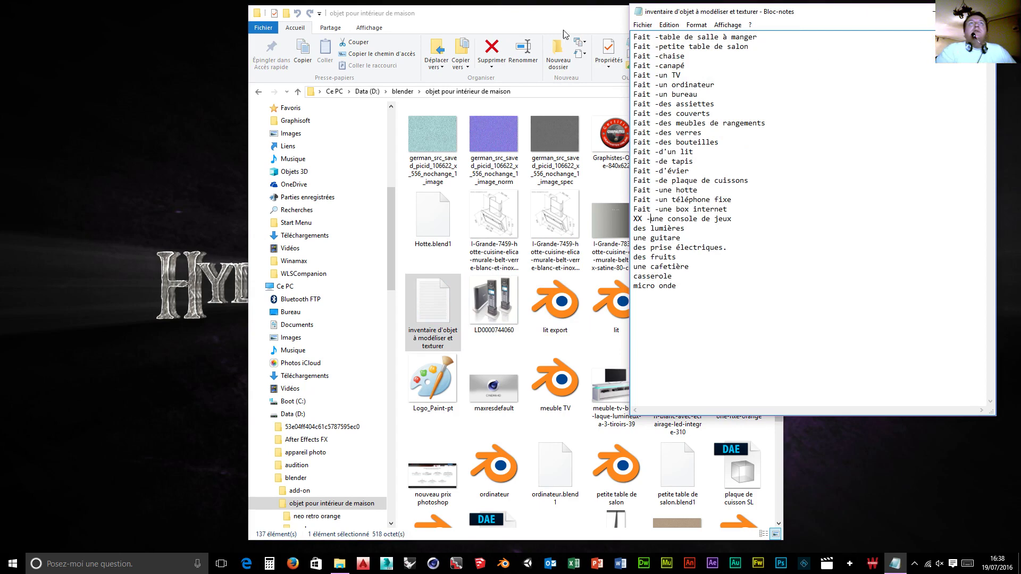
click(553, 16)
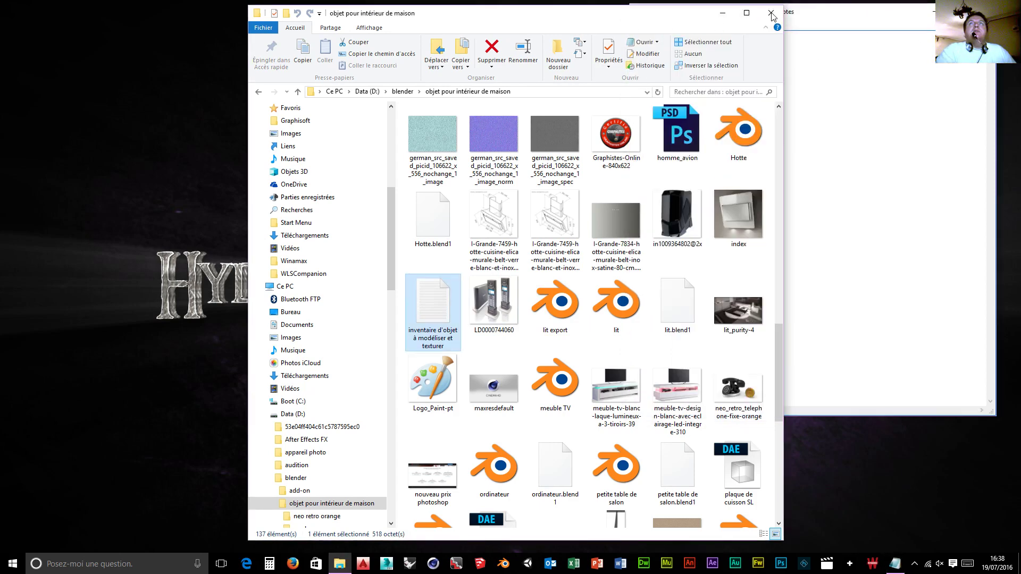
click(771, 13)
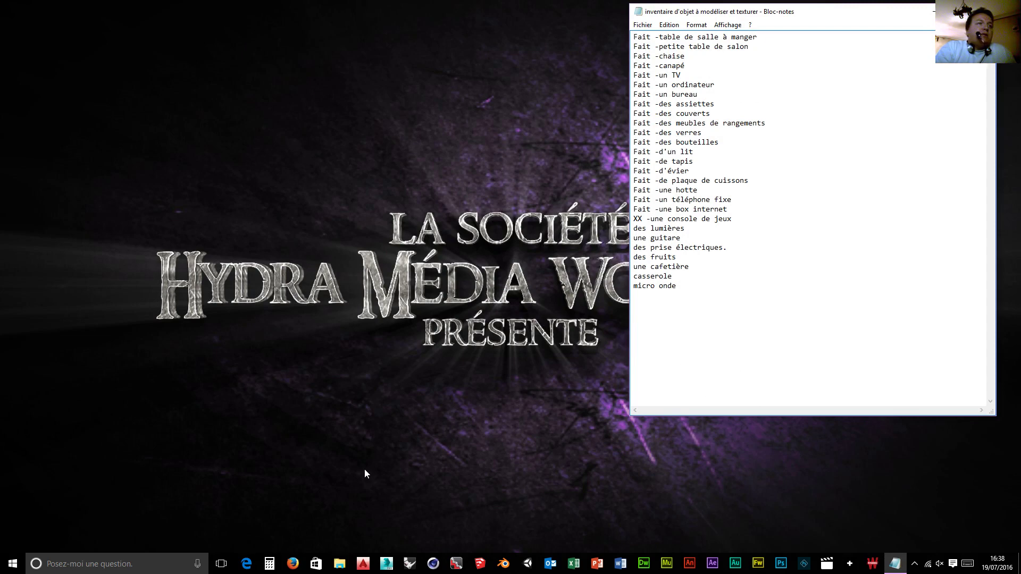
- Launch Blender, and switch to Firefox to search Google Images for "xbox one"
click(504, 565)
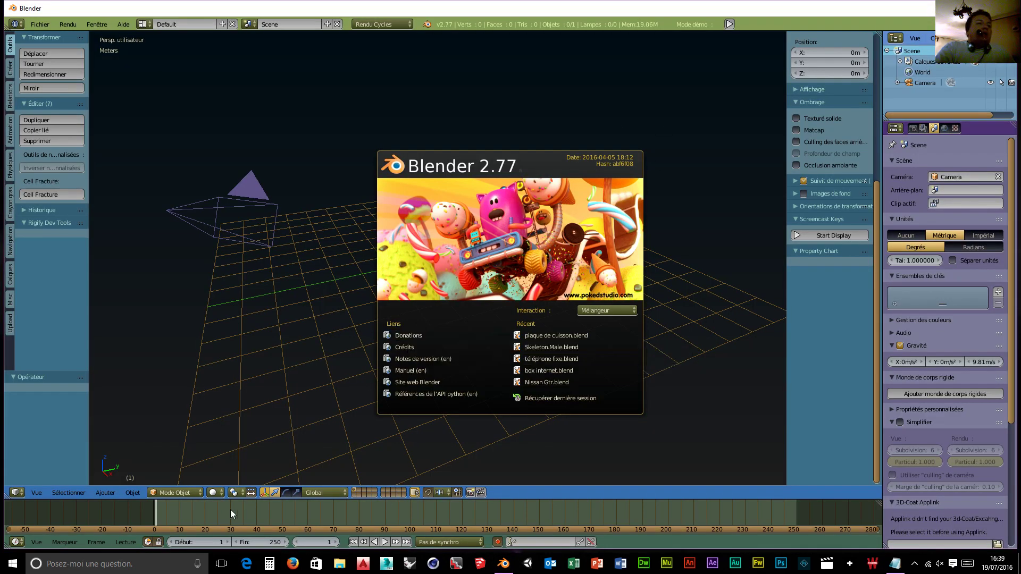
click(292, 564)
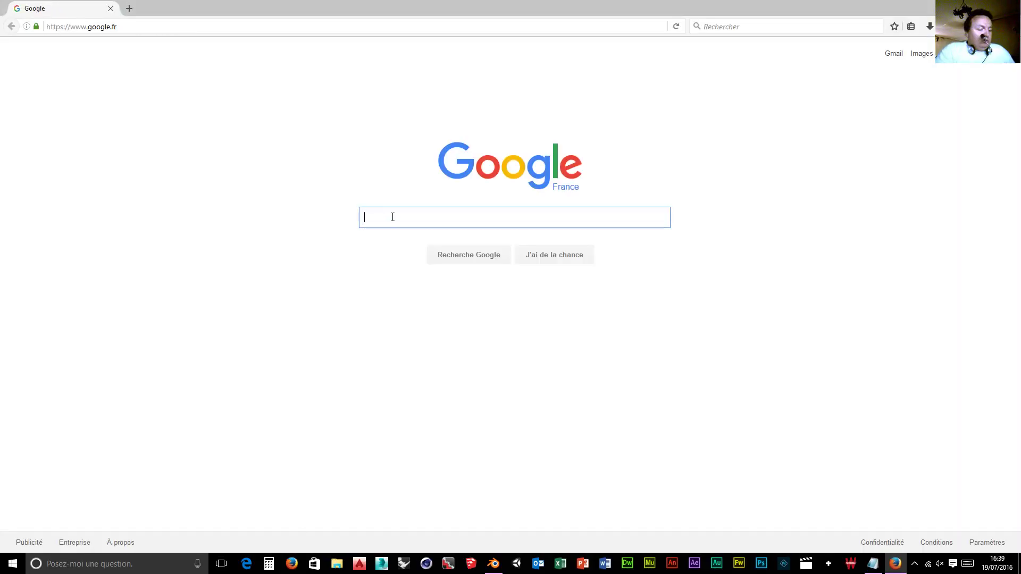
text(xob)
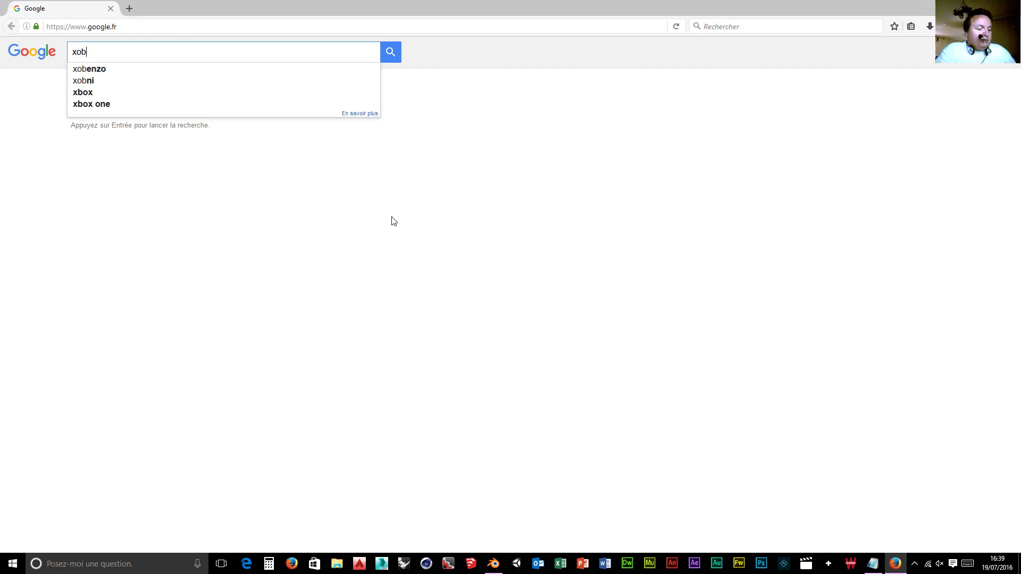
text(xo one)
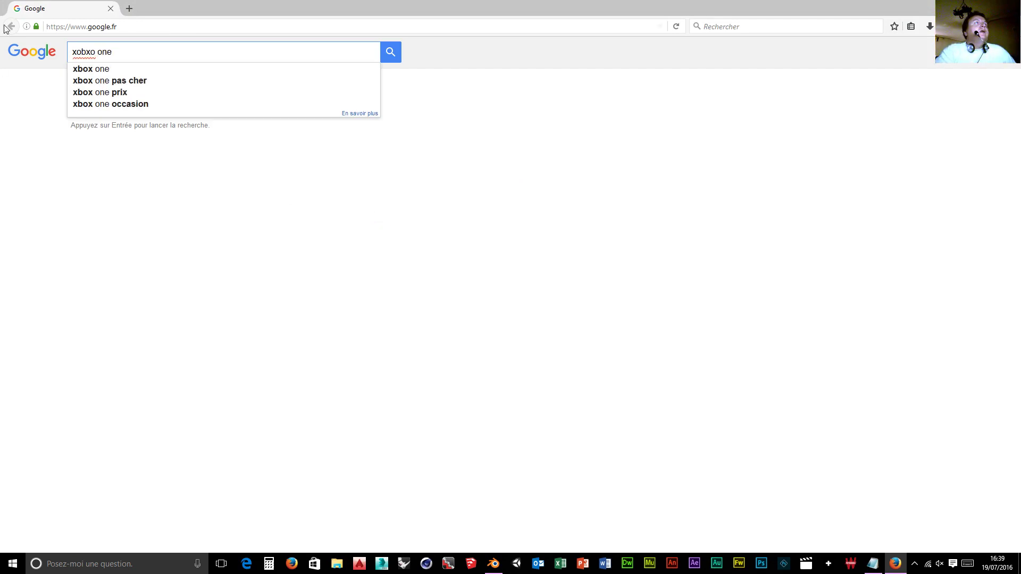
click(398, 52)
click(209, 87)
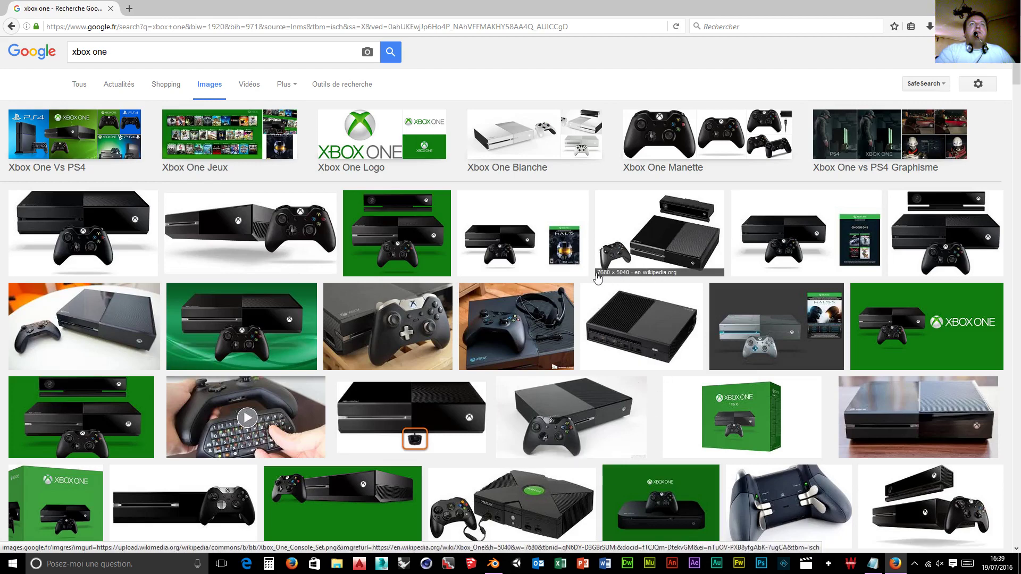
- Open the Wikipedia image of the Xbox One console set on its own and enlarge it to full size
click(680, 224)
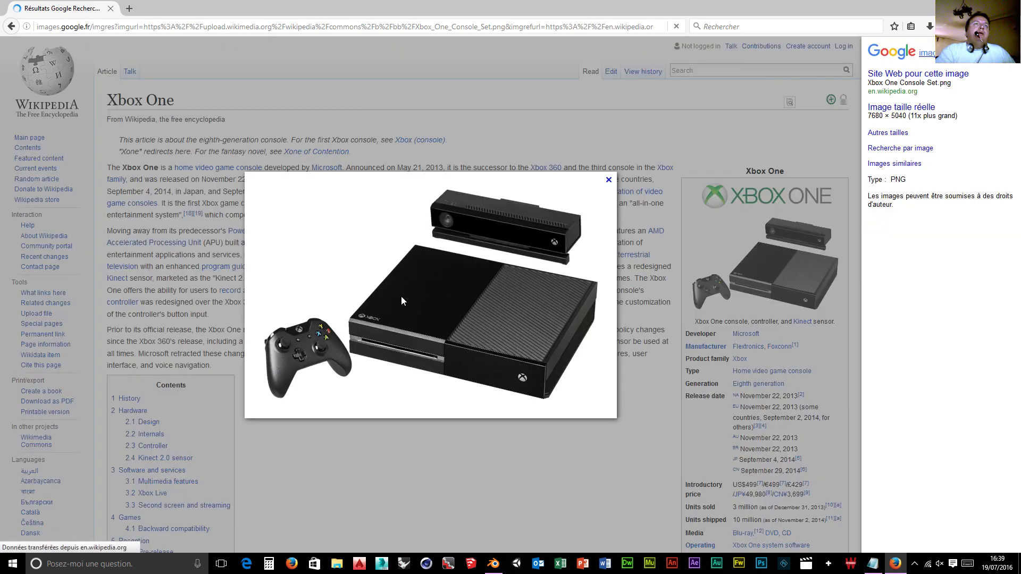
right_click(408, 296)
click(441, 302)
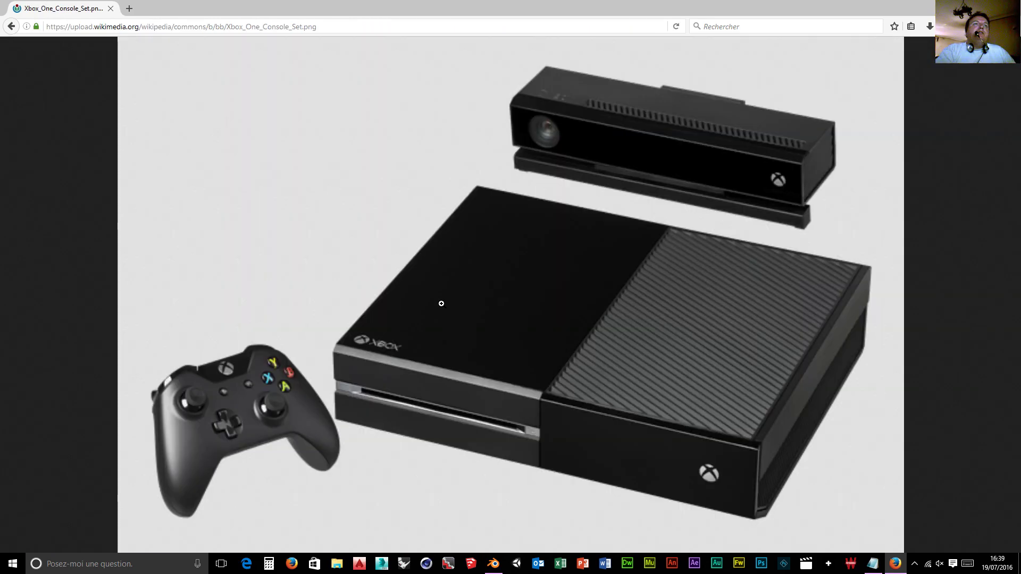
click(441, 304)
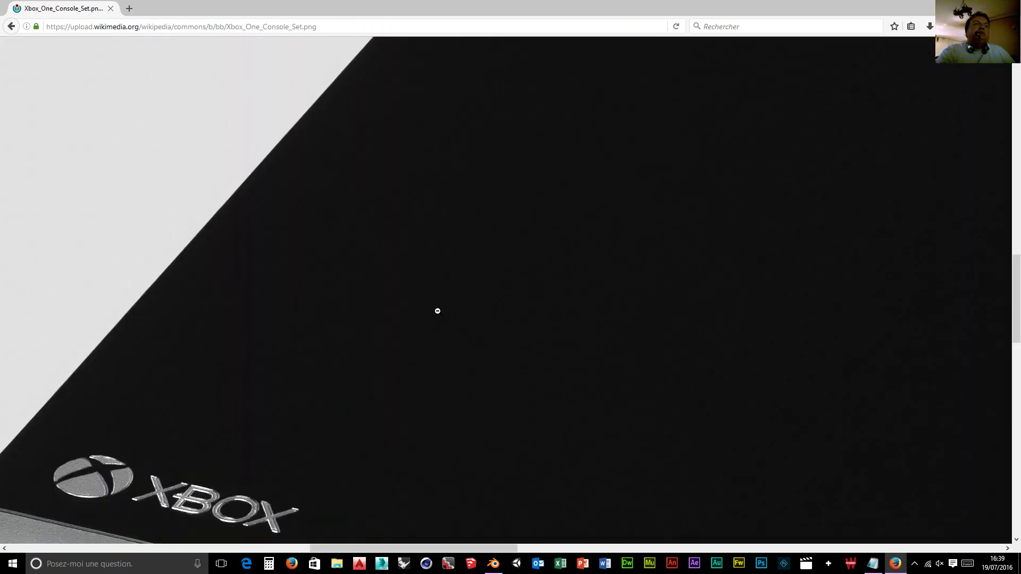
- Examine the enlarged image for details of the console's front, its logo and the controller's buttons and sticks
scroll(442, 307, down, 15)
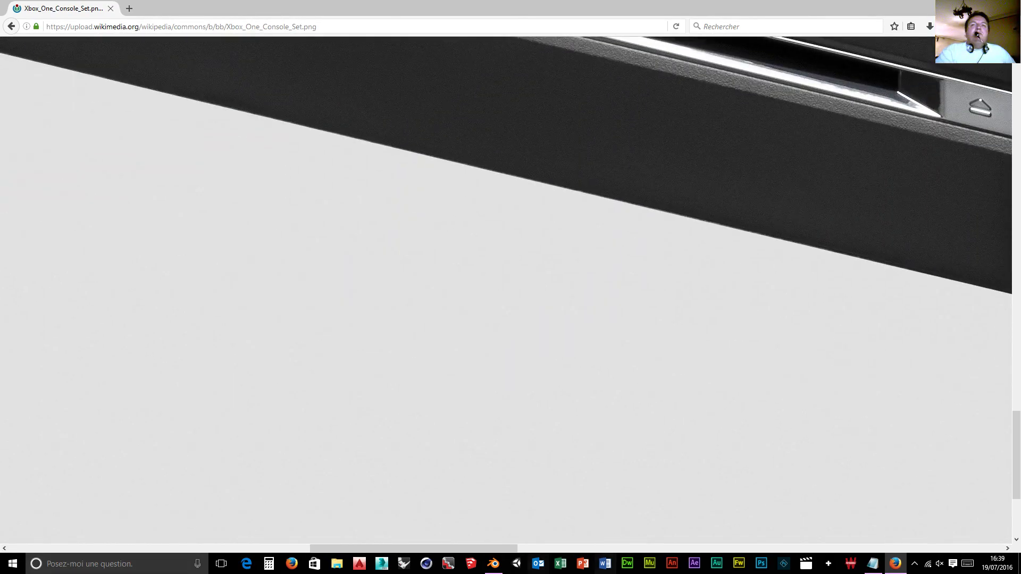
drag(463, 551, 796, 539)
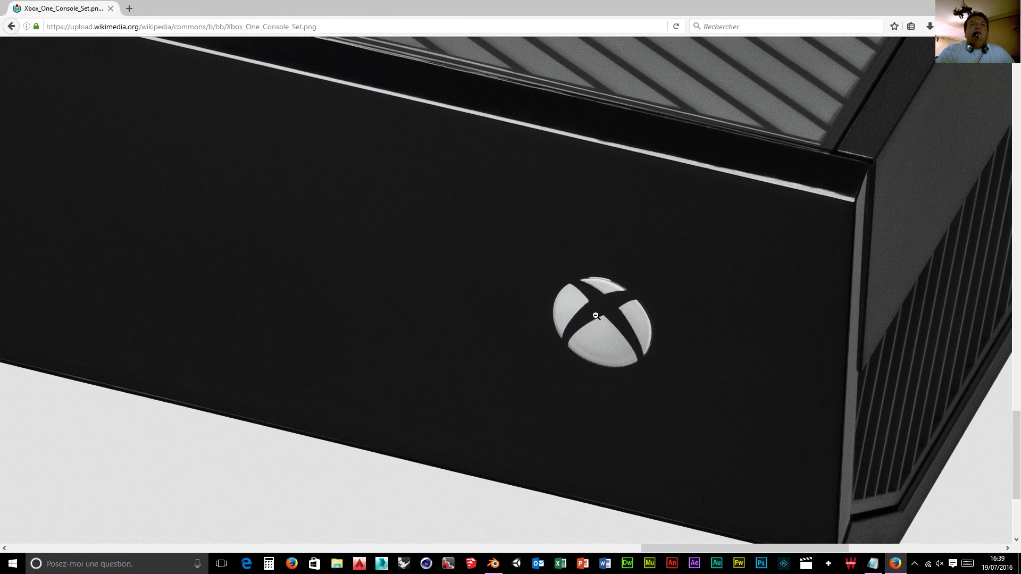
drag(773, 548, 210, 528)
scroll(425, 270, up, 8)
scroll(424, 282, down, 6)
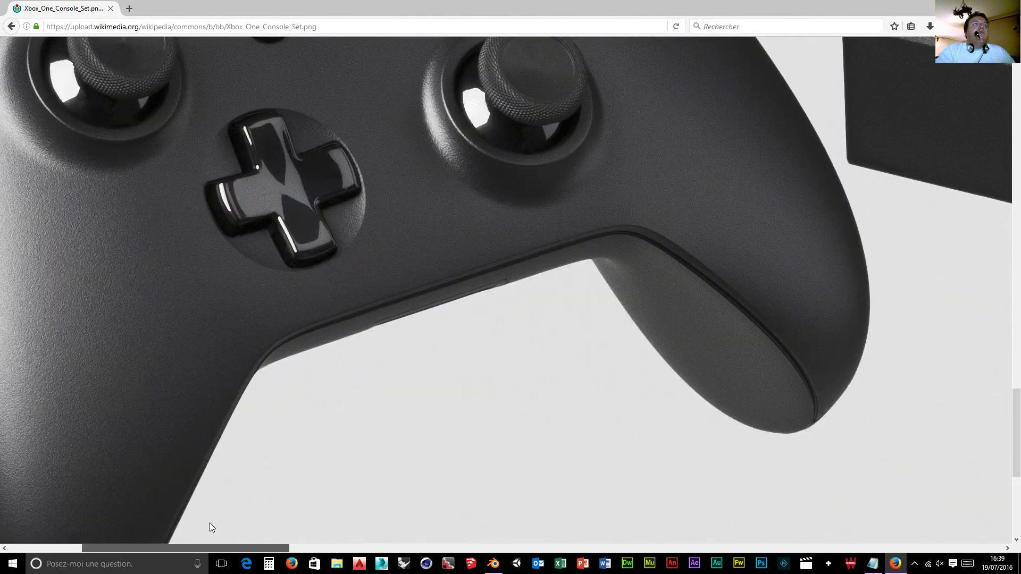
scroll(239, 444, down, 3)
scroll(239, 433, up, 5)
scroll(242, 436, up, 3)
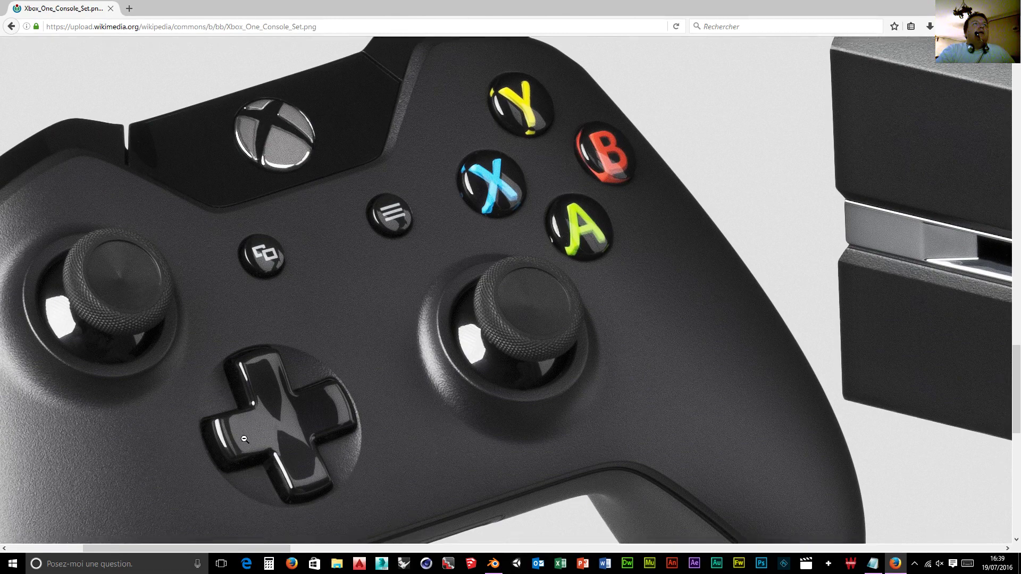
scroll(244, 437, down, 15)
scroll(244, 437, up, 13)
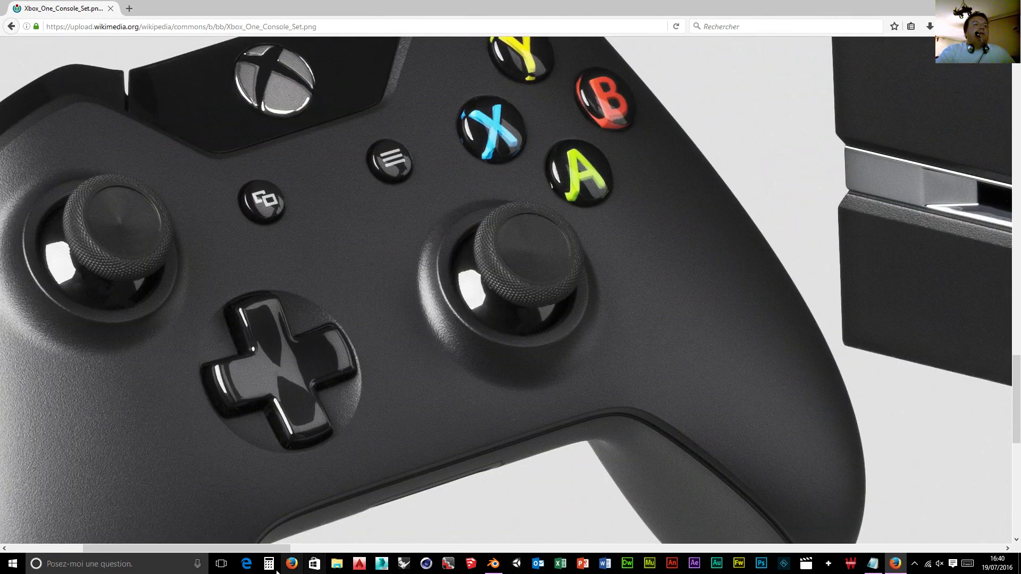
drag(240, 542, 291, 523)
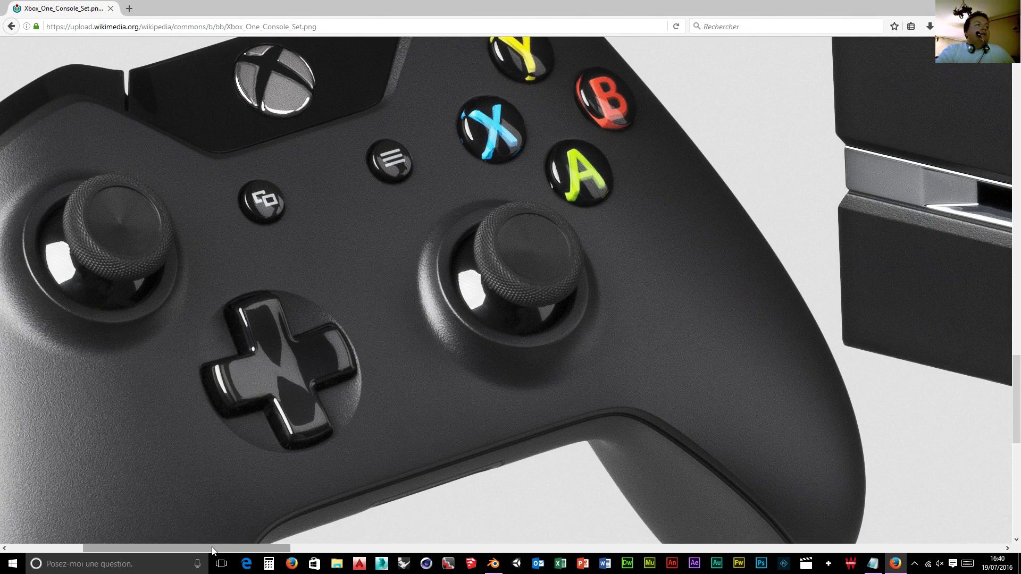
drag(207, 548, 128, 548)
- Return to the image results and search for "dimension xbox one"
click(11, 26)
click(10, 26)
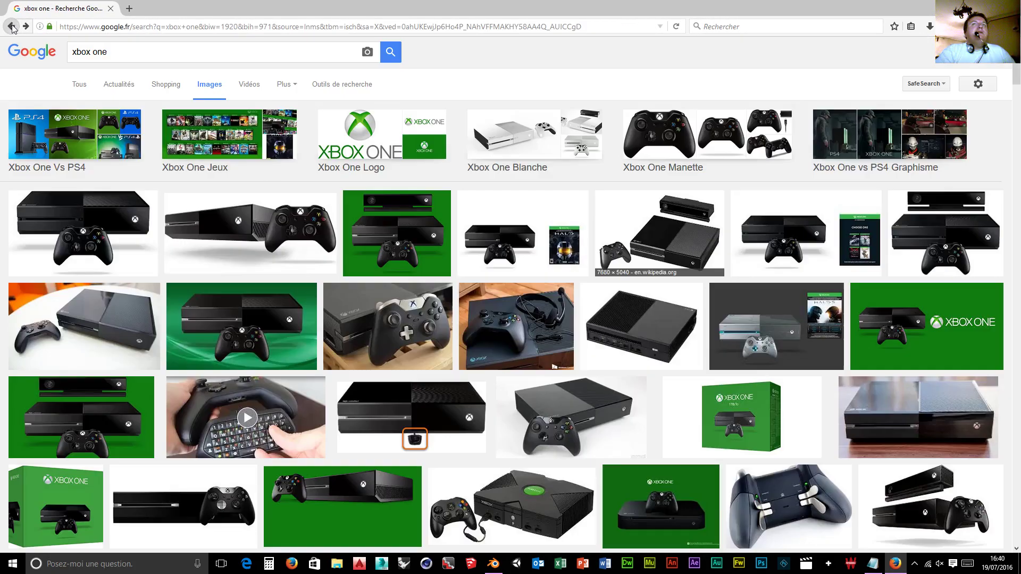
click(71, 52)
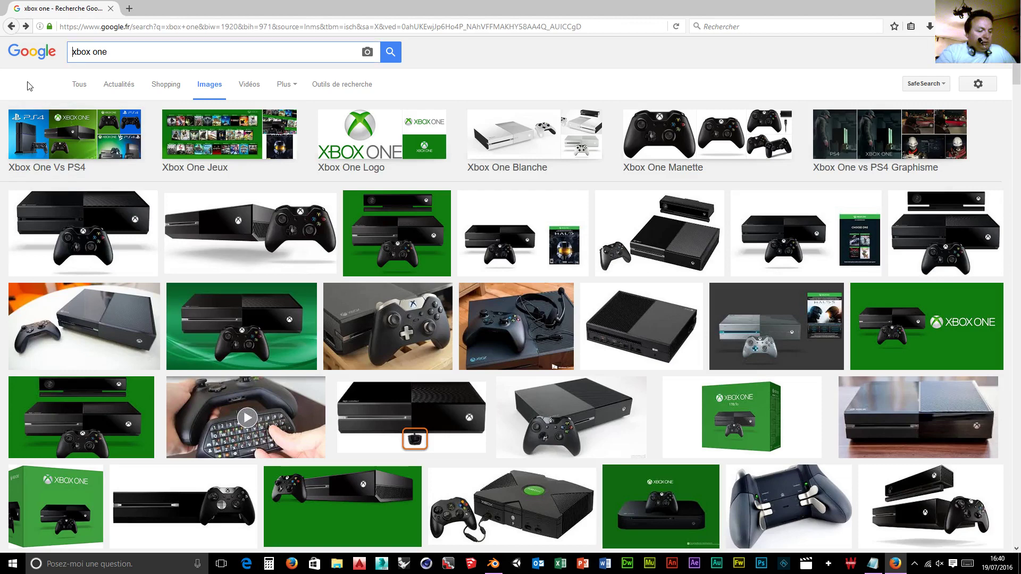
text(dimension)
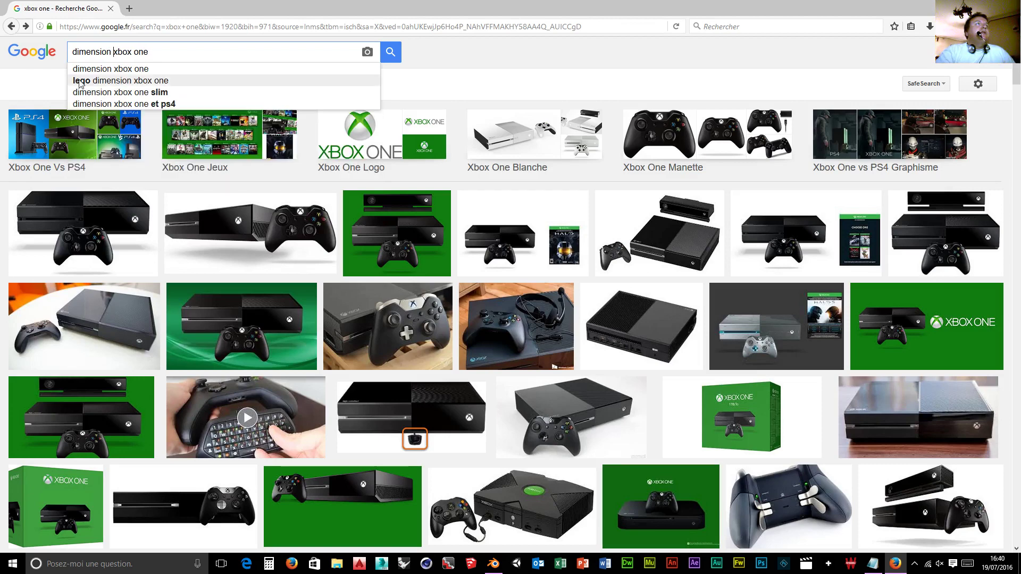
key(Return)
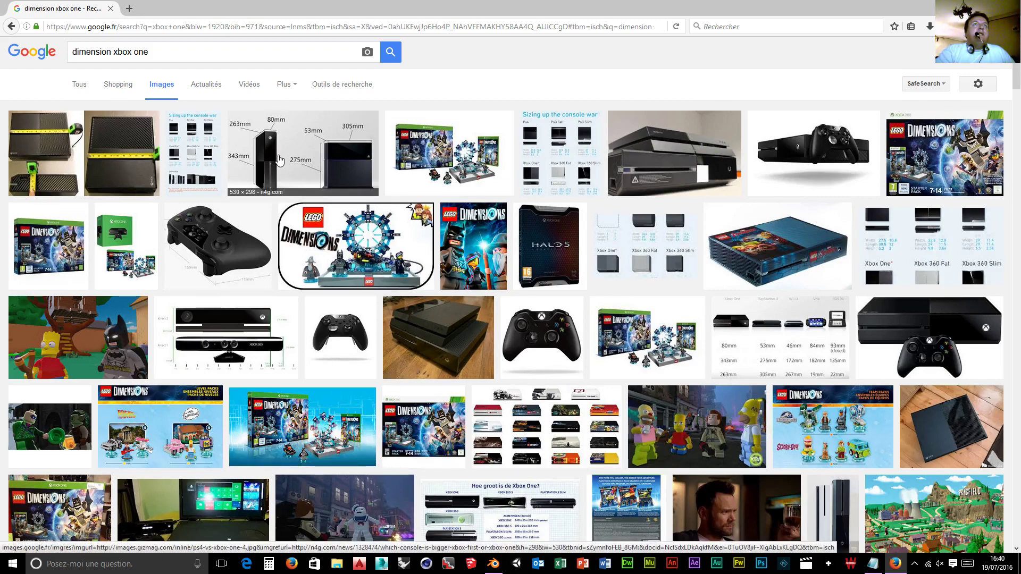
- Examine the image results for pictures giving the dimensions of the Xbox One console
scroll(269, 159, down, 3)
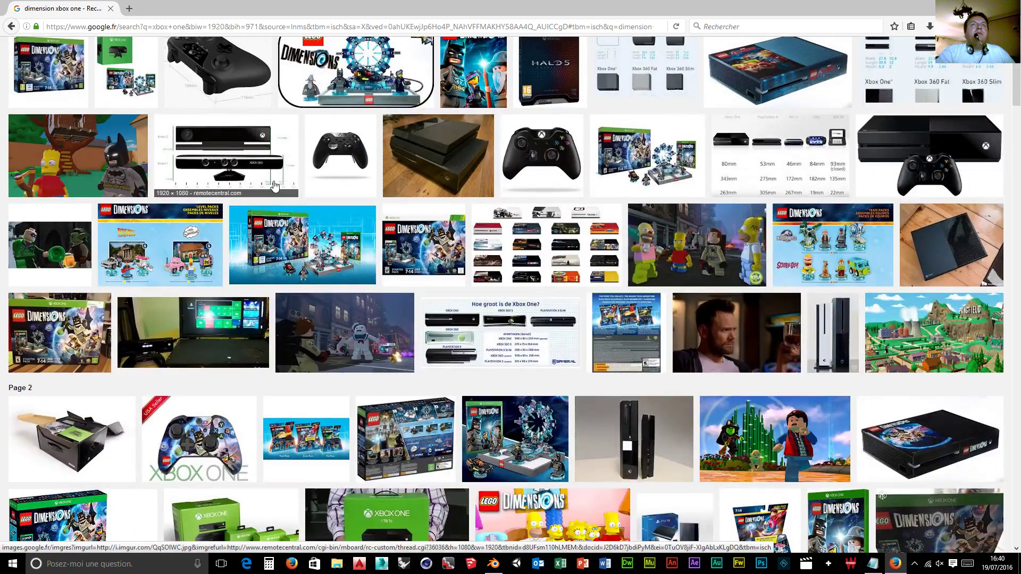
scroll(274, 200, up, 2)
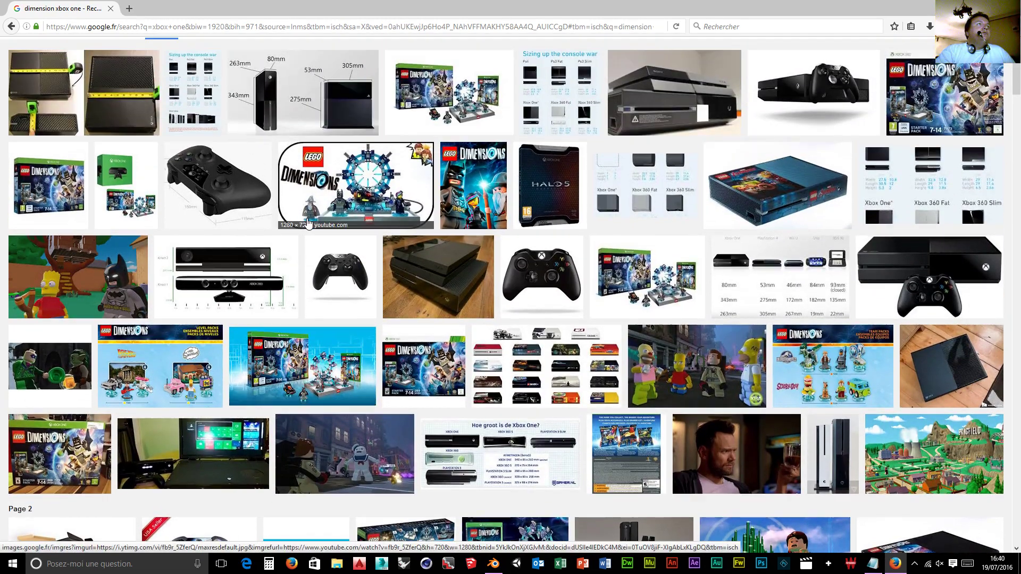
scroll(308, 223, up, 1)
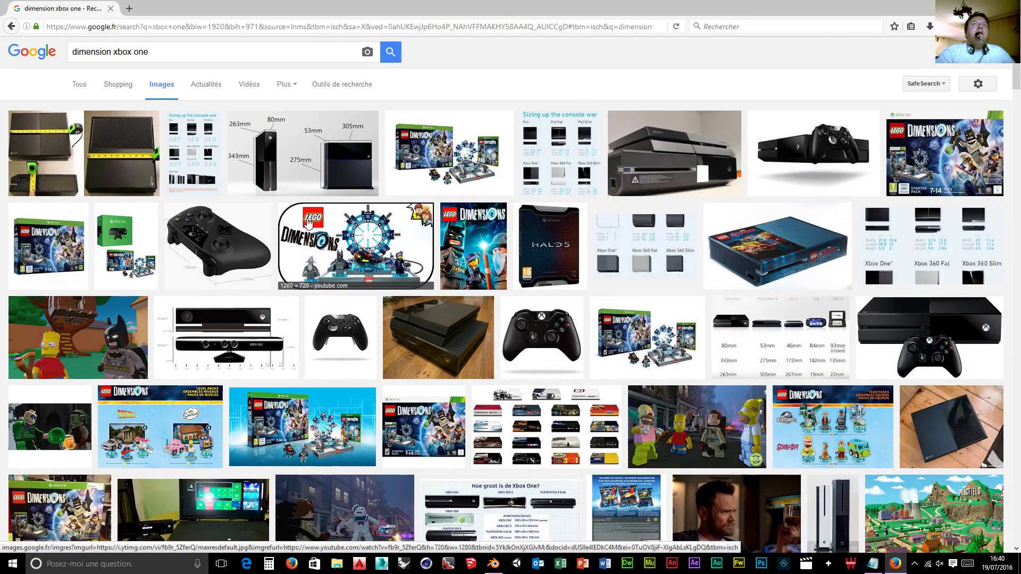
scroll(307, 224, down, 2)
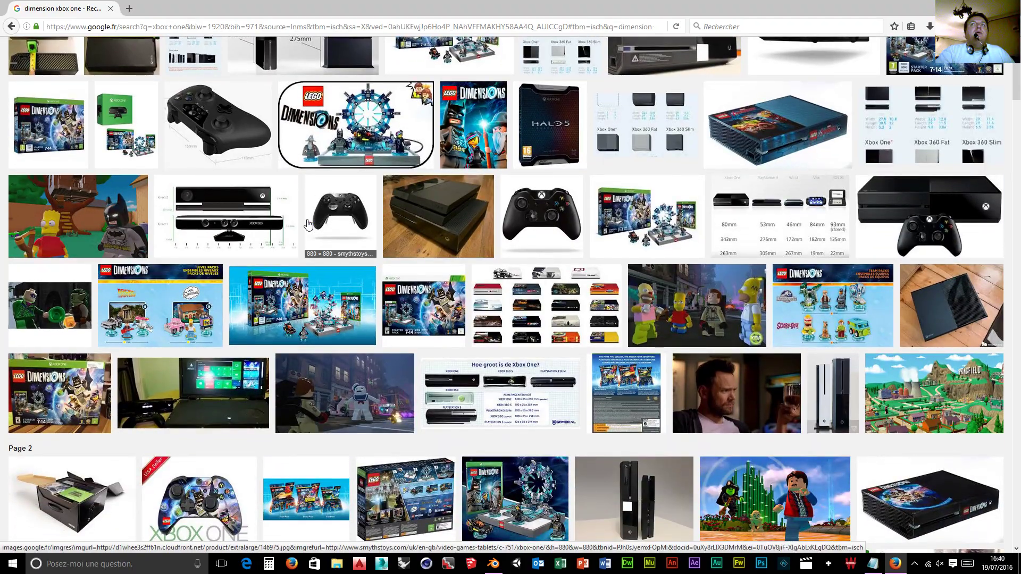
scroll(307, 223, down, 4)
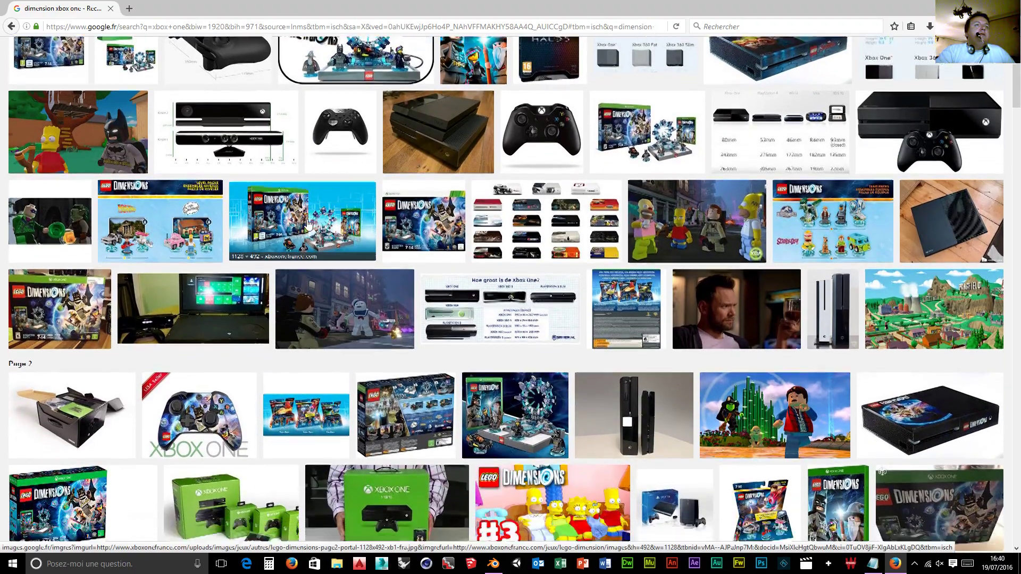
scroll(307, 223, down, 4)
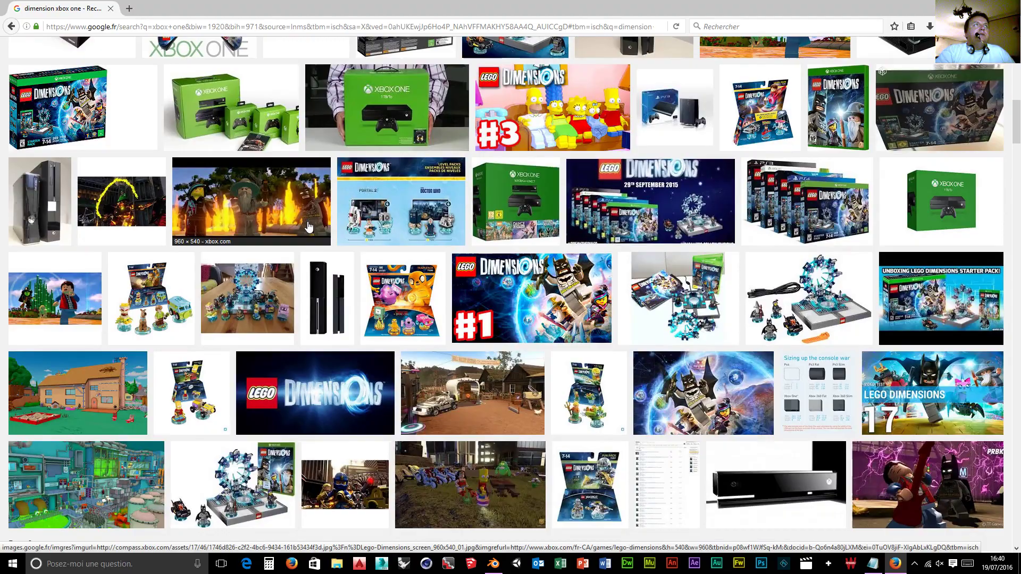
scroll(308, 225, up, 7)
scroll(308, 225, up, 1)
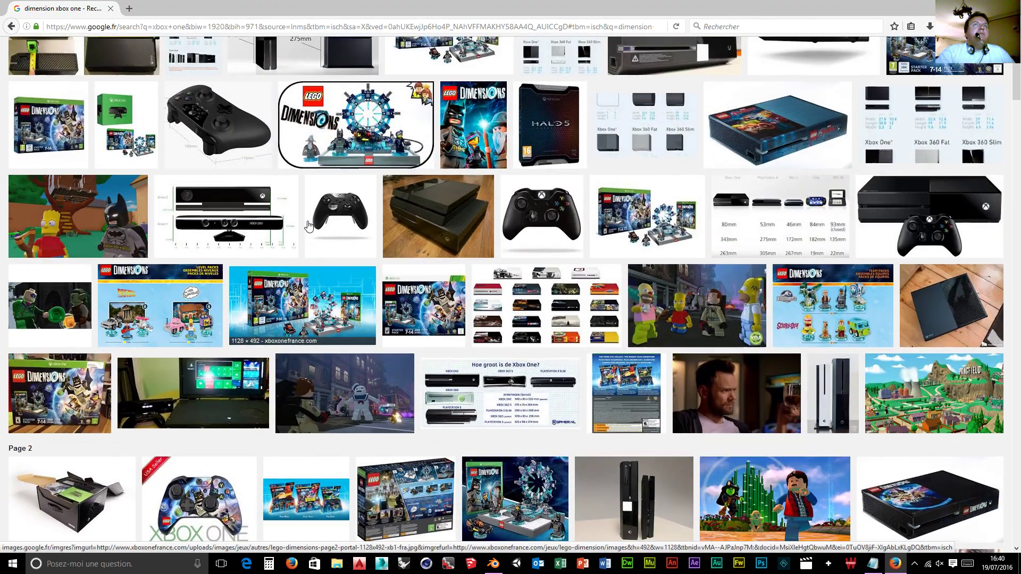
- Look further through the image results for pictures labelled with the Xbox One console's measurements
scroll(308, 225, up, 1)
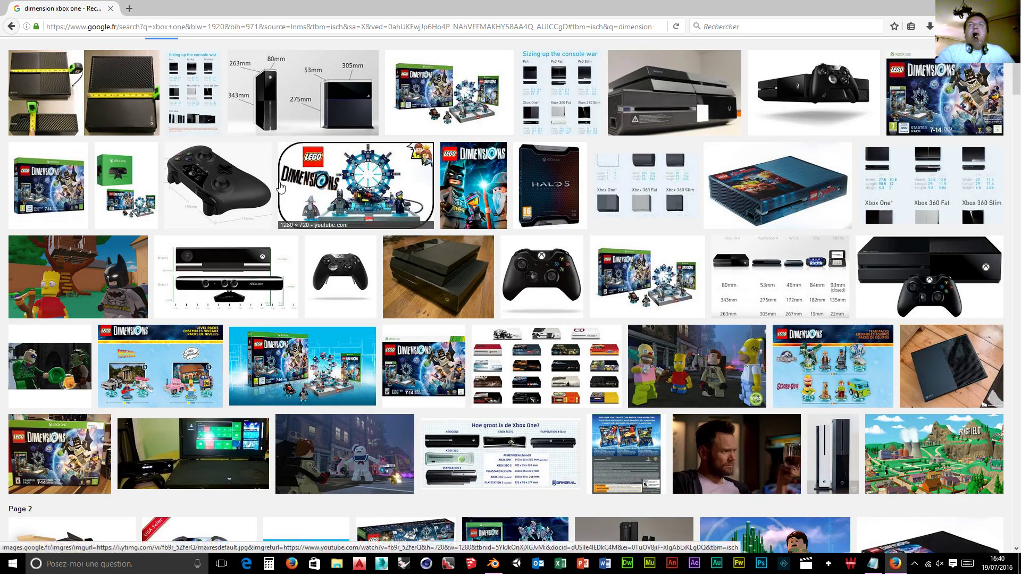
scroll(280, 187, down, 15)
scroll(287, 219, down, 2)
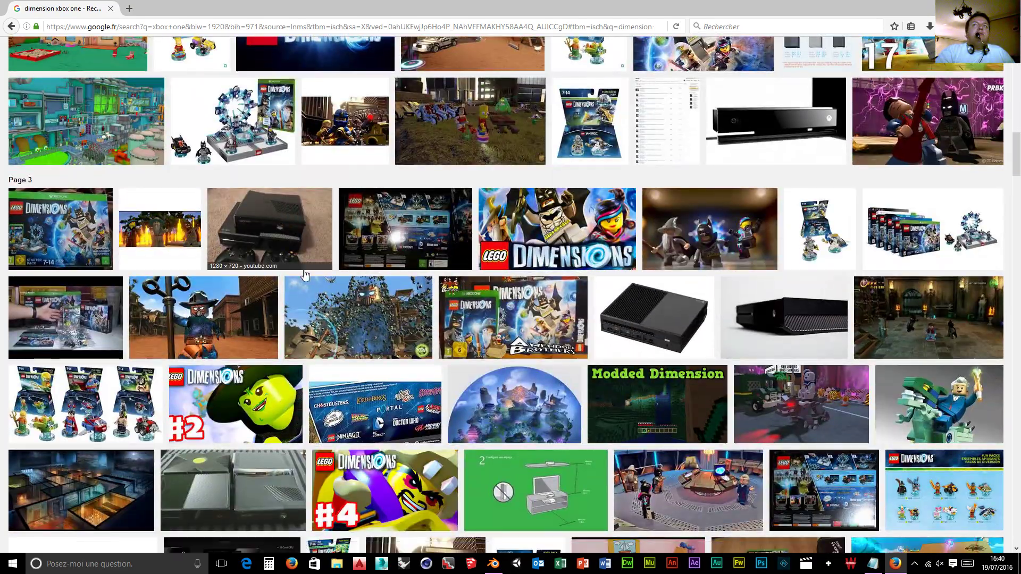
scroll(306, 288, up, 18)
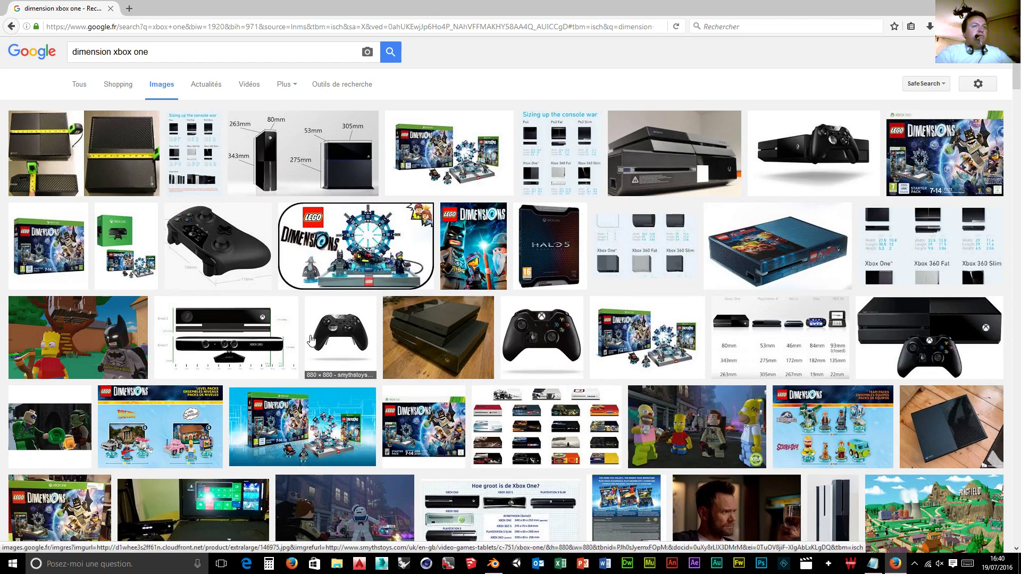
- Switch to Blender, dismiss the splash screen and start the Screencast Keys display
click(494, 564)
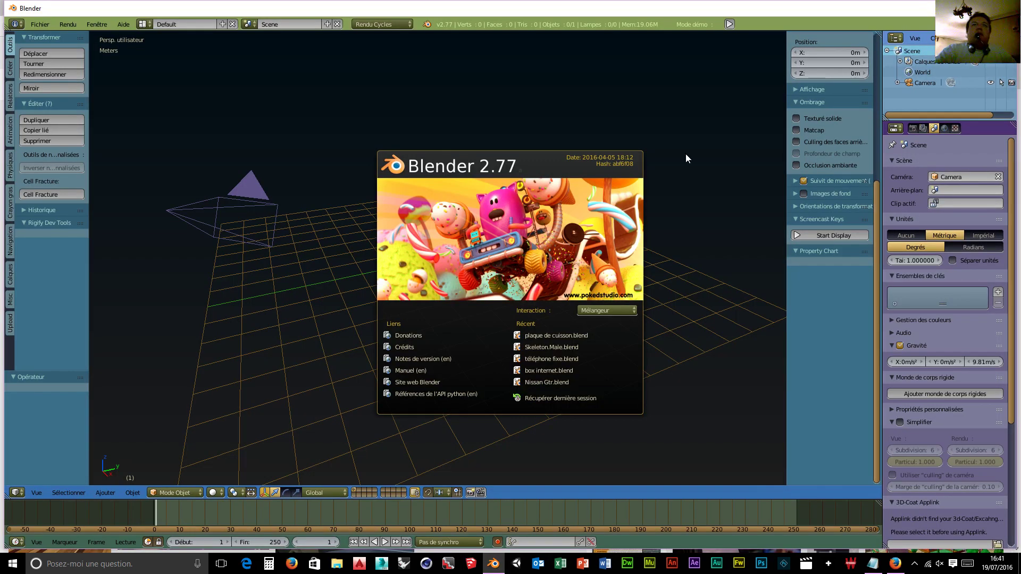
click(797, 234)
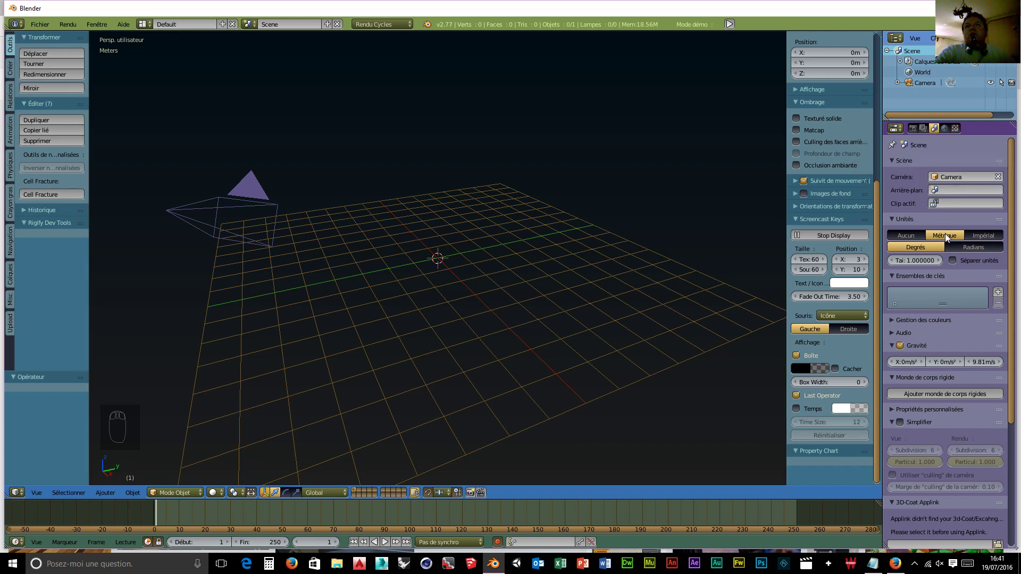
scroll(833, 218, up, 6)
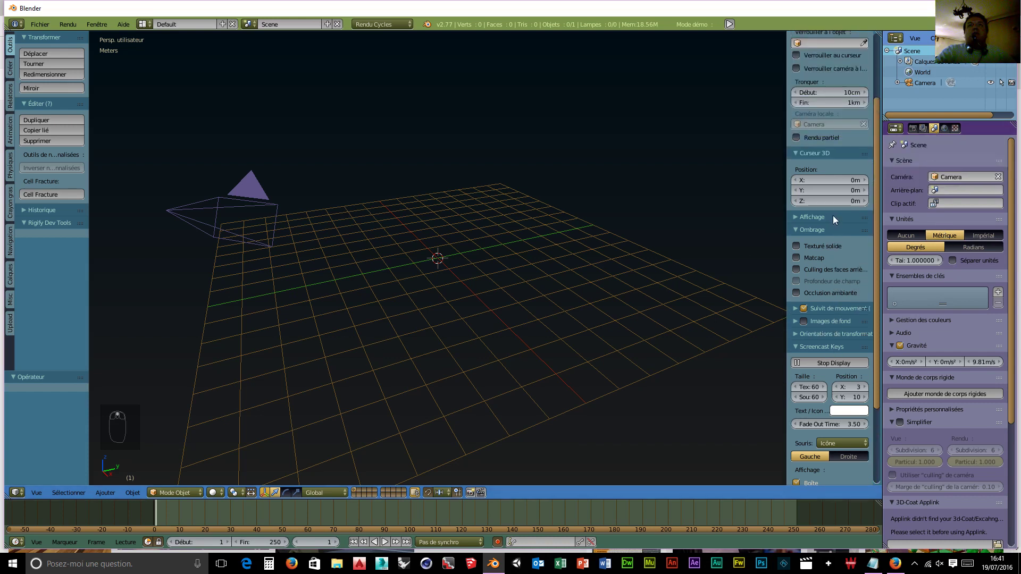
scroll(832, 213, up, 4)
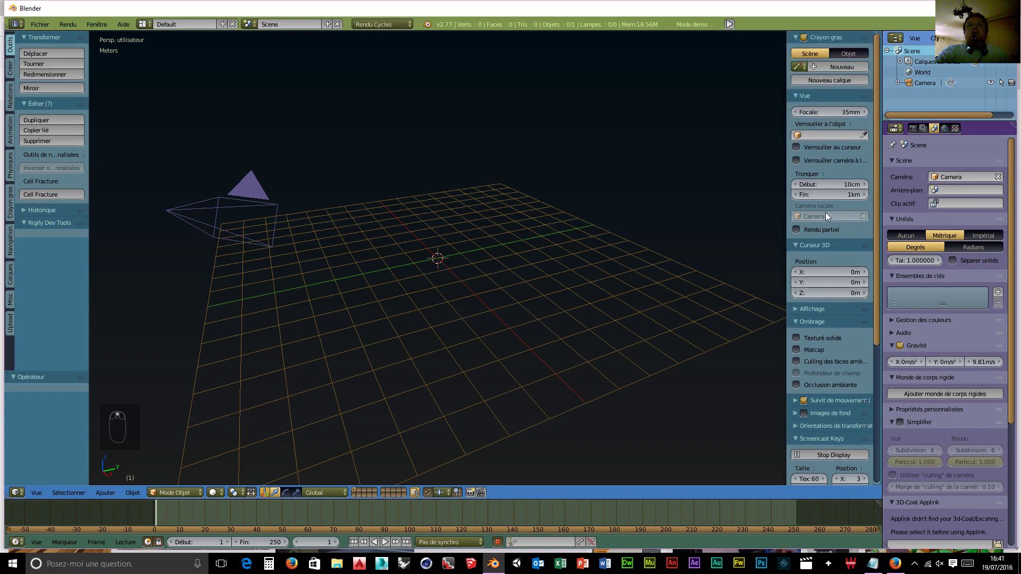
- Add a mesh cube at the scene origin as the base of the console
middle_drag(400, 284, 585, 353)
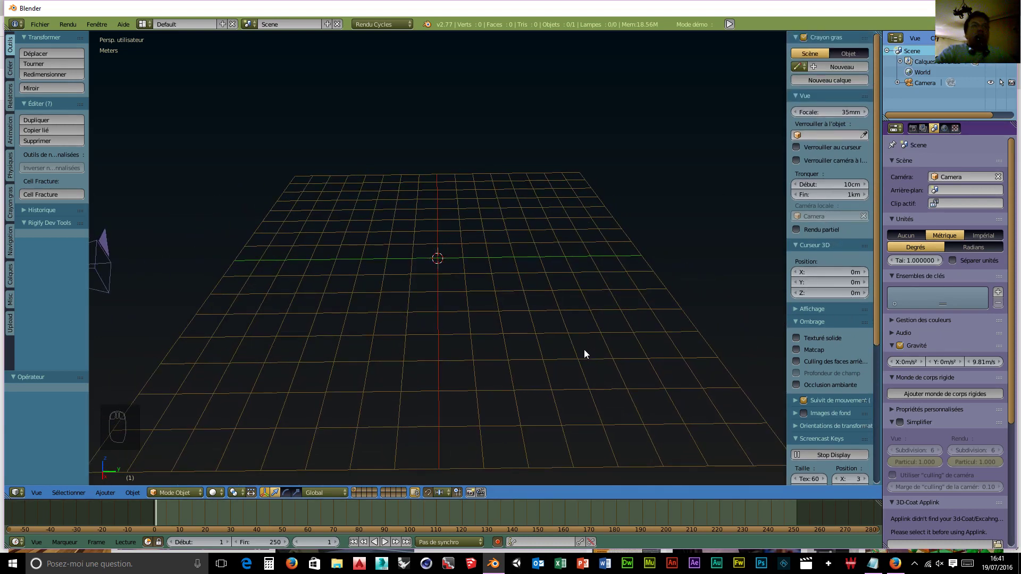
key(shift+a)
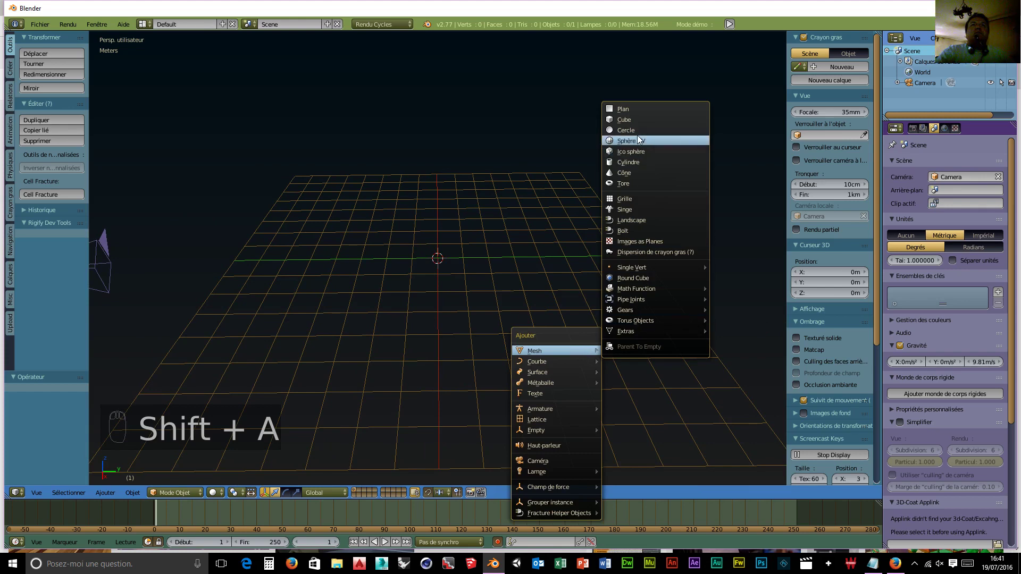
click(632, 119)
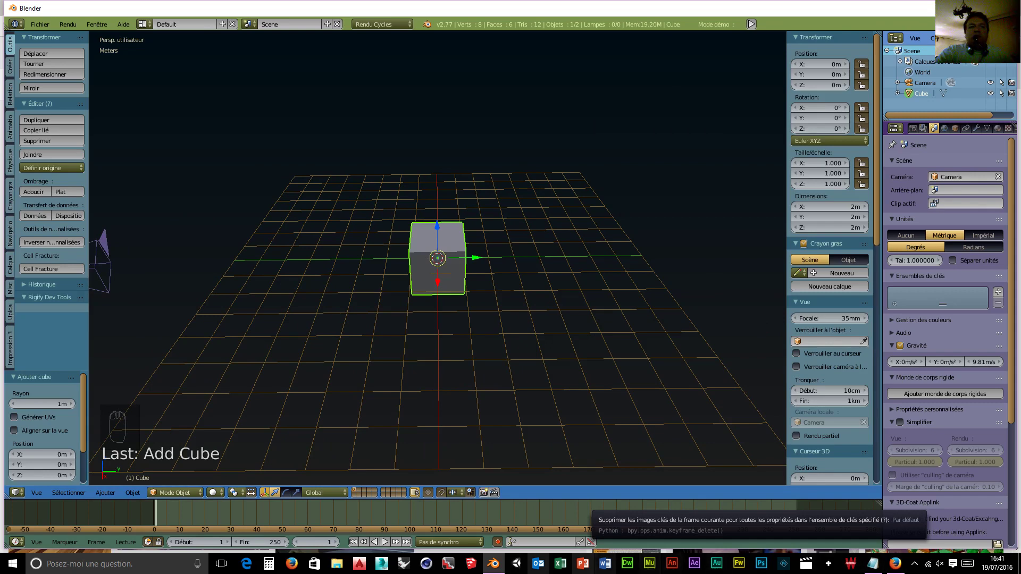
- Set the cube's dimensions to 343 mm in X, 263 mm in Y and 80 mm in Z
mouse_move(494, 563)
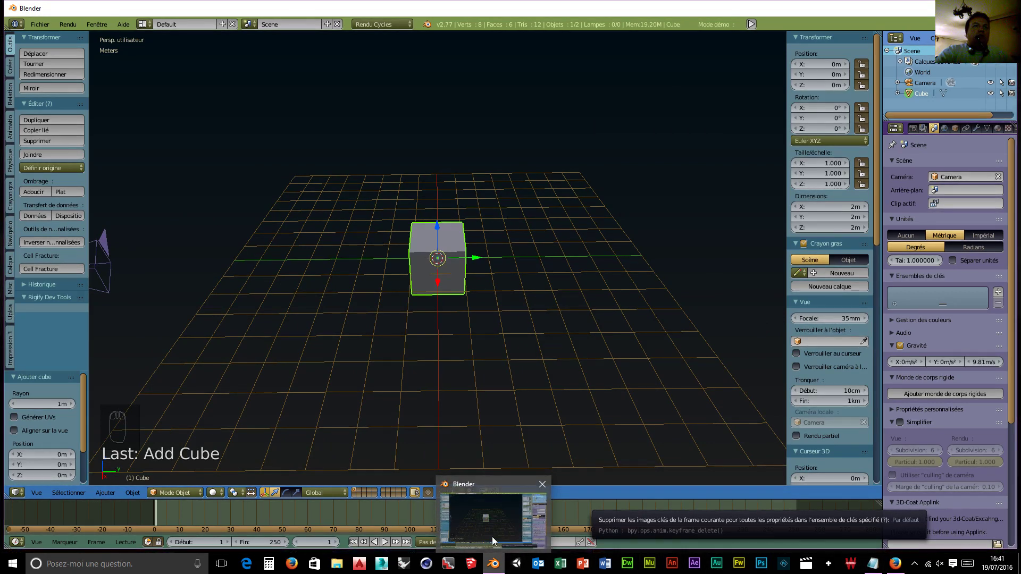
mouse_move(894, 564)
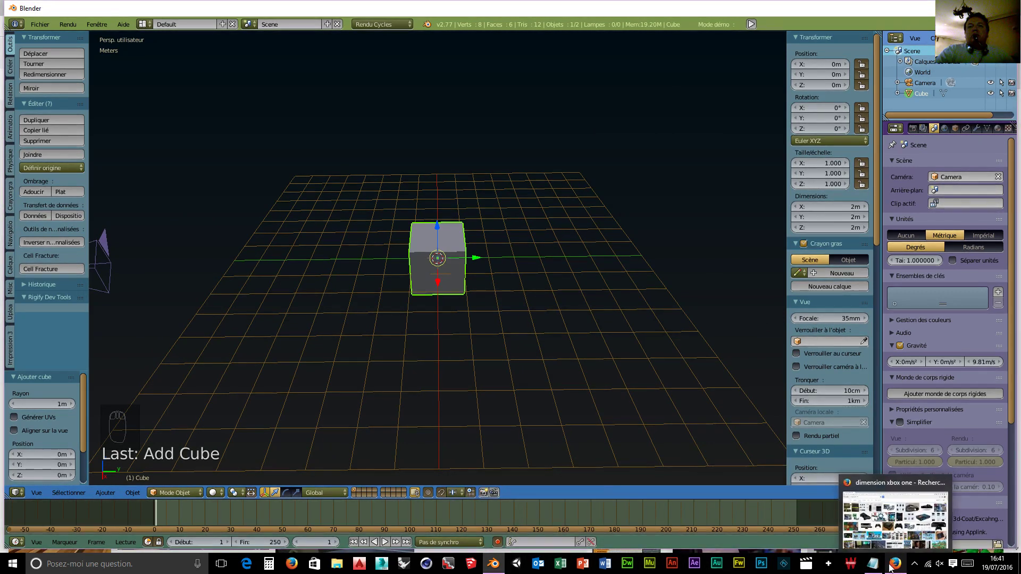
mouse_move(885, 526)
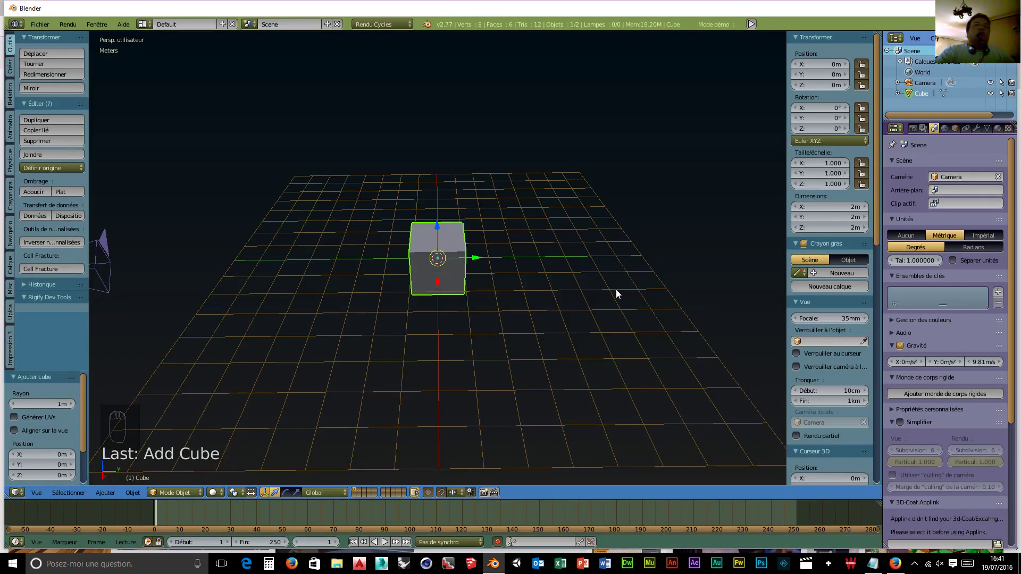
click(843, 206)
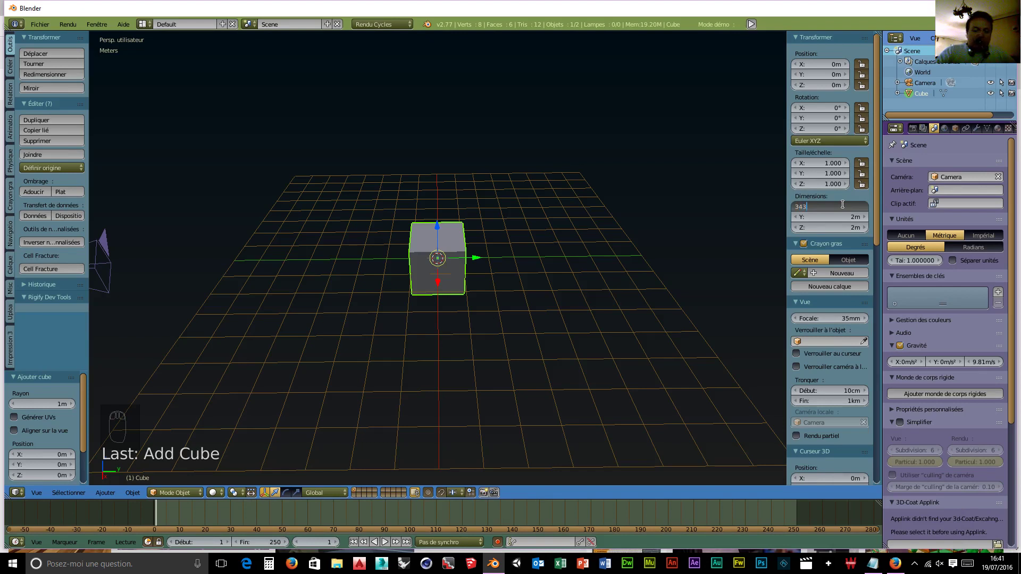
text(mm)
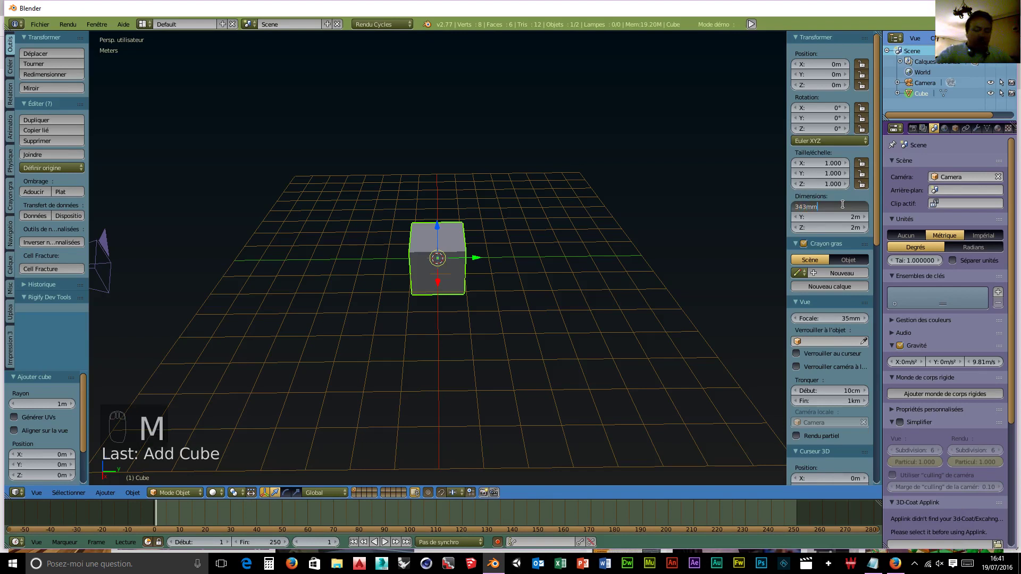
key(Tab)
text(263mm)
key(Tab)
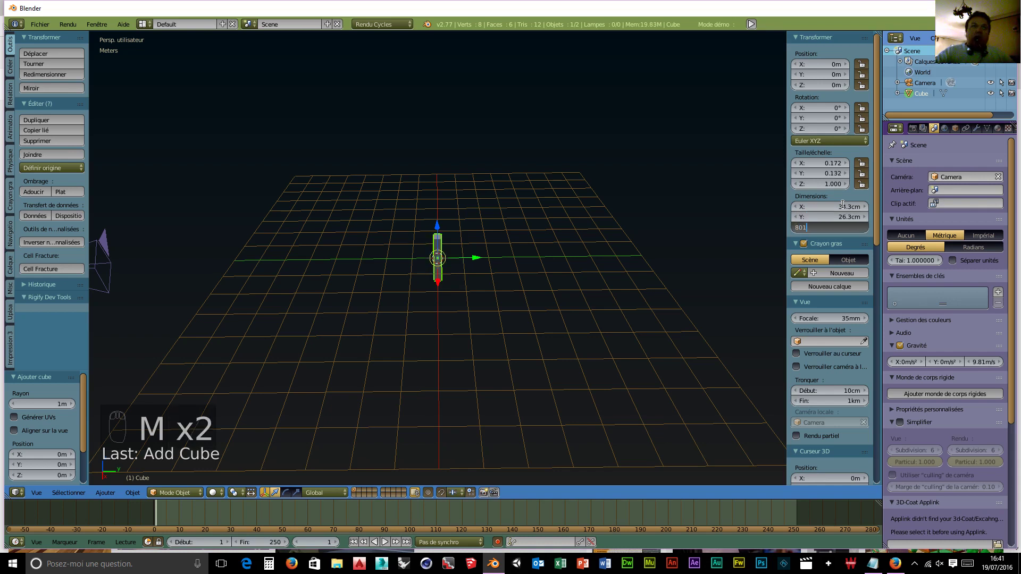
text(80mm)
key(Return)
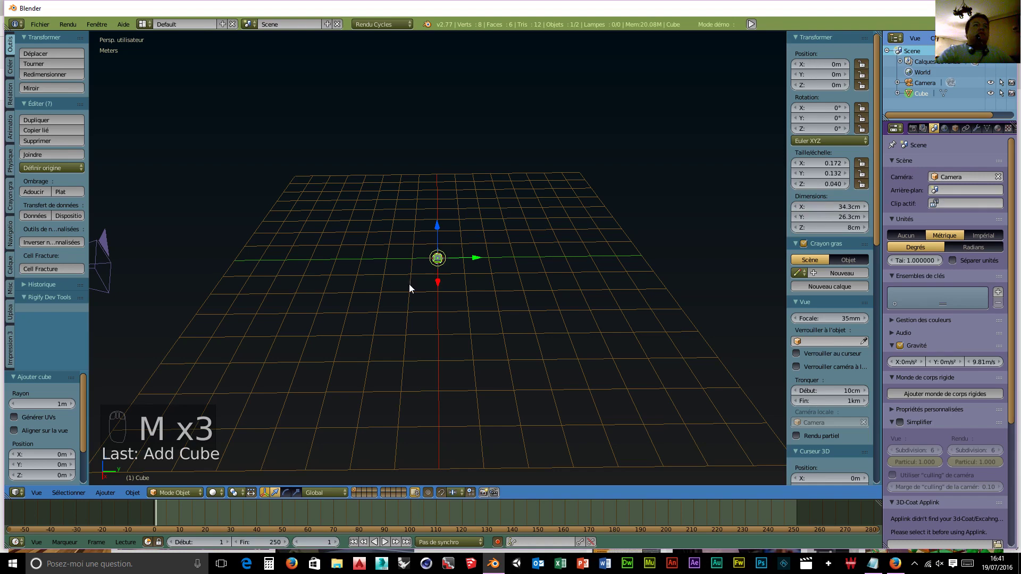
scroll(409, 283, up, 10)
middle_drag(465, 314, 548, 317)
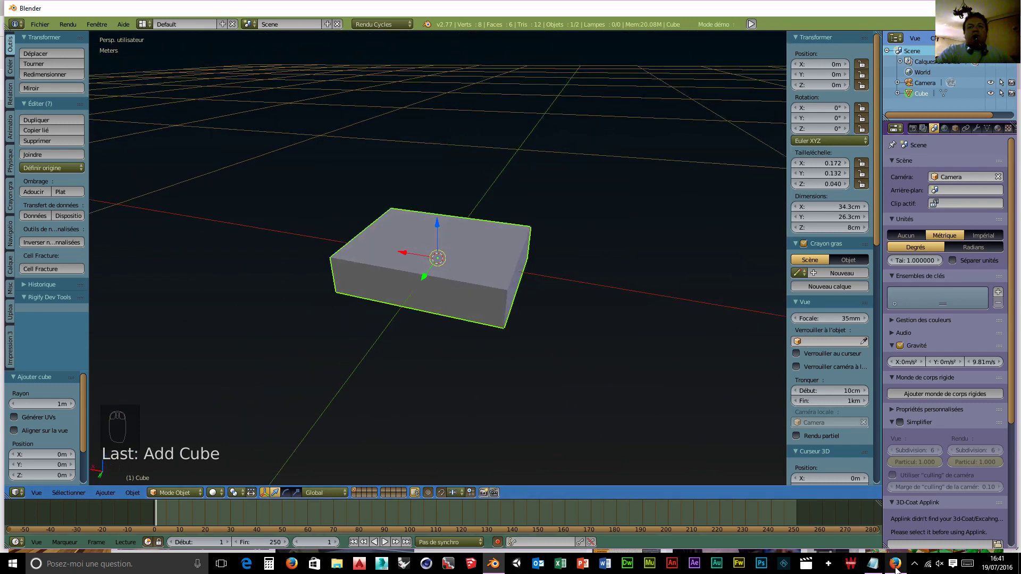
- Switch to Firefox and open the image of the black Xbox One with its controller in front on its own
mouse_move(896, 568)
click(894, 541)
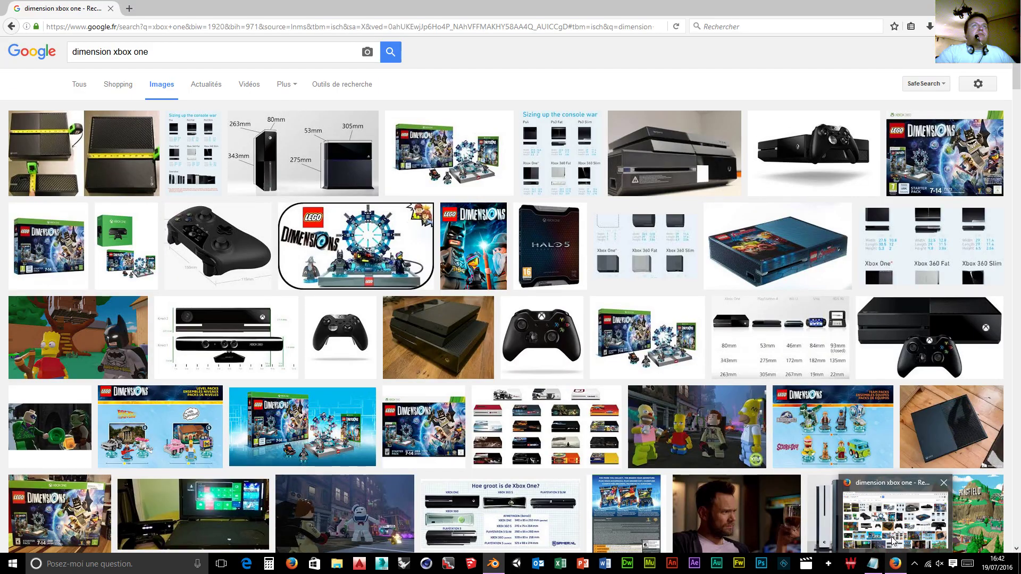
click(934, 323)
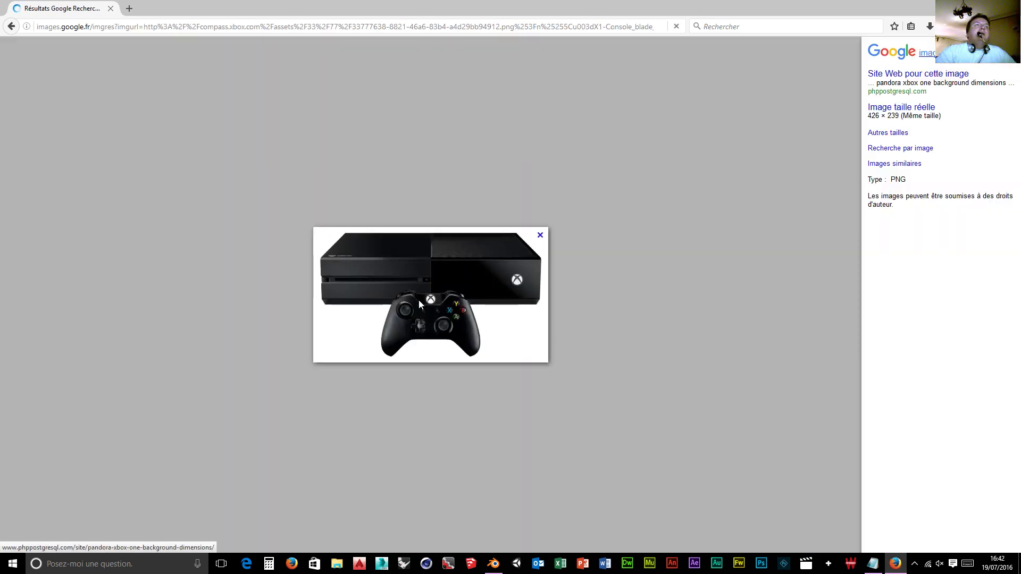
right_click(421, 278)
click(518, 286)
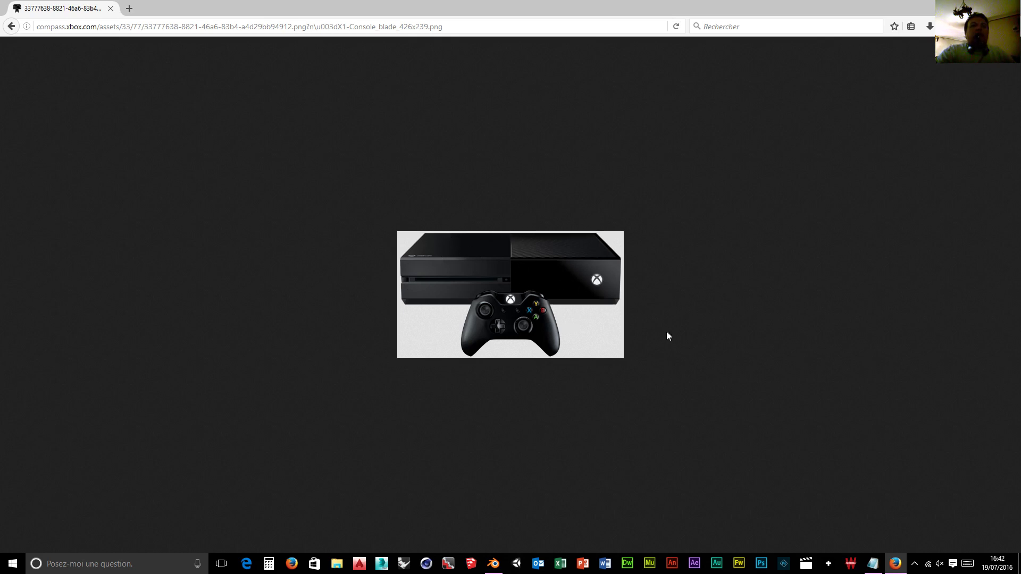
- Switch back to Blender, put the box in Edit Mode and display it in wireframe shading
click(491, 567)
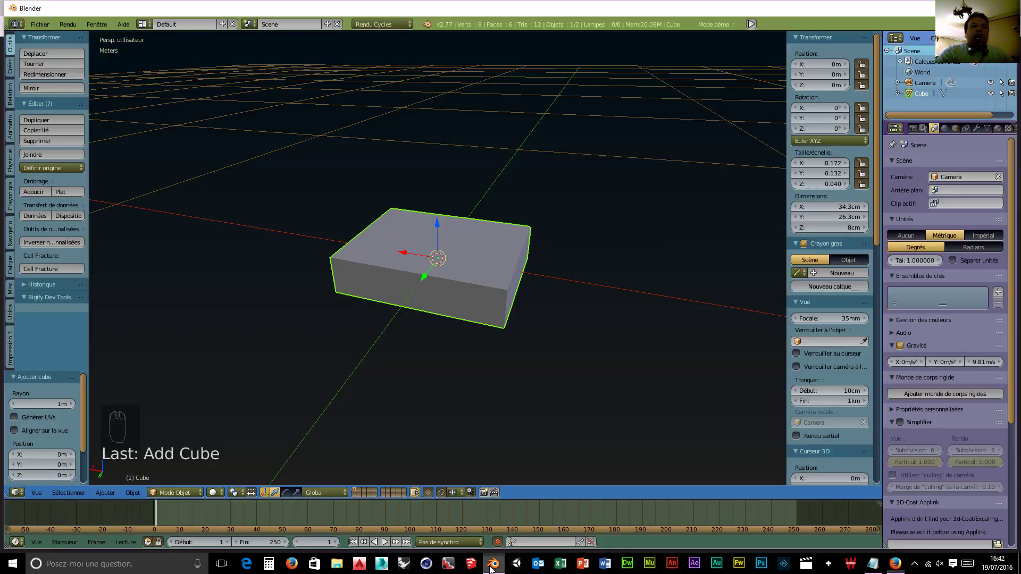
click(182, 493)
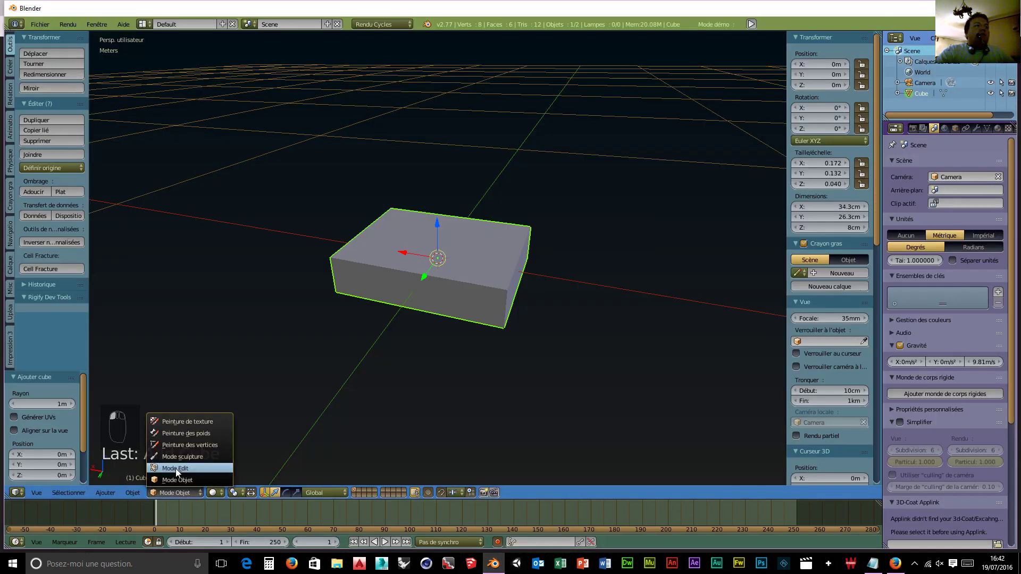
click(176, 467)
click(212, 494)
click(229, 467)
- Add a centred vertical loop cut that splits the box's width into two equal halves
mouse_move(386, 407)
middle_down()
mouse_move(458, 401)
mouse_move(429, 398)
mouse_move(444, 245)
middle_up()
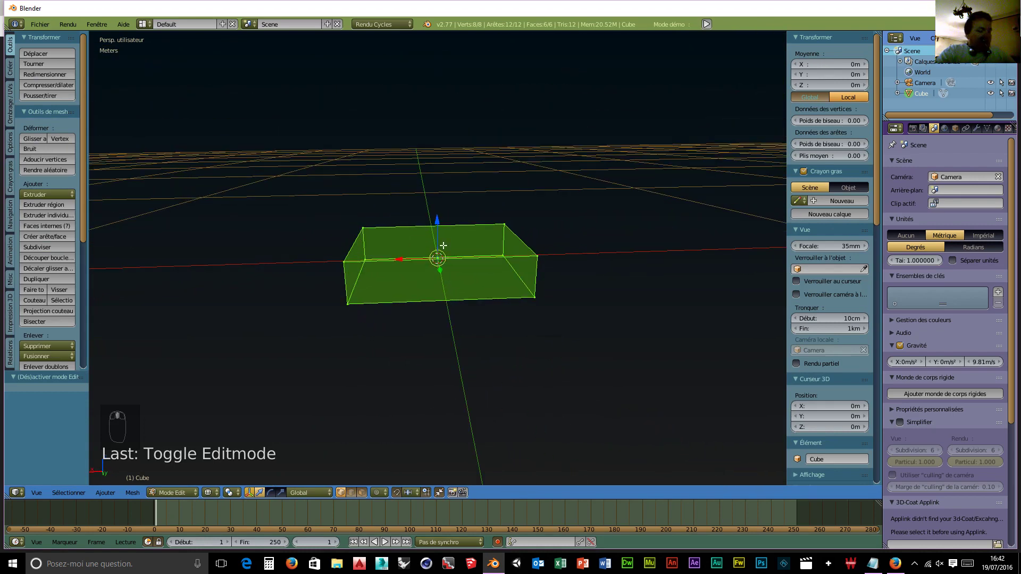
key(ctrl+r)
click(454, 239)
right_click(520, 328)
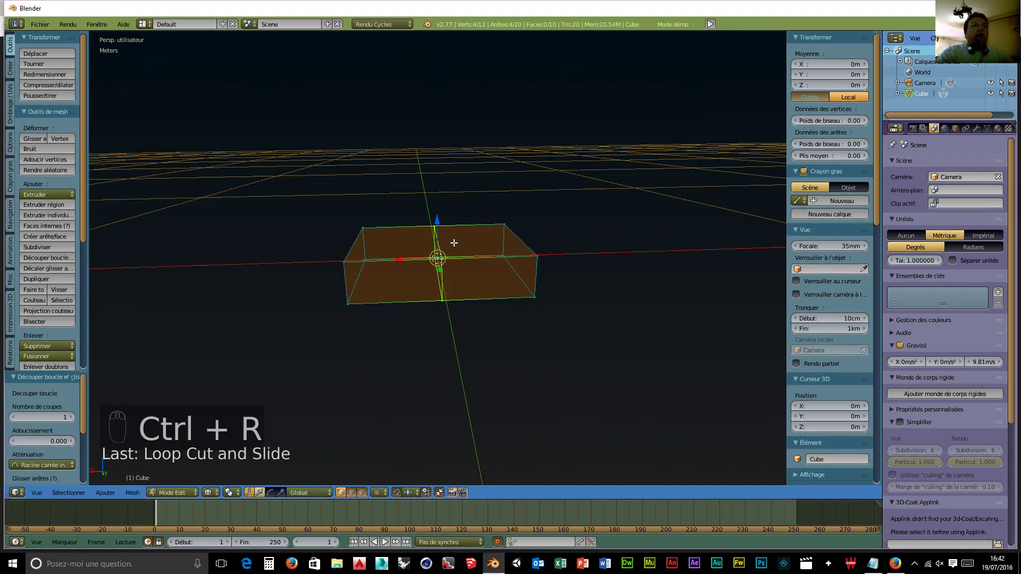
- Add a horizontal loop cut around the box at mid-height
middle_drag(520, 328, 469, 259)
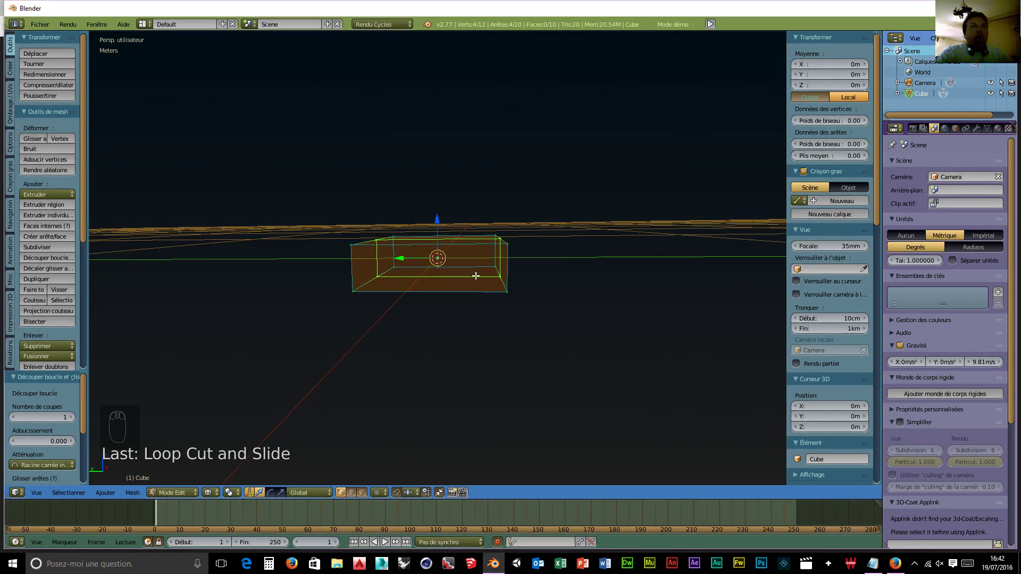
key(ctrl+r)
click(505, 262)
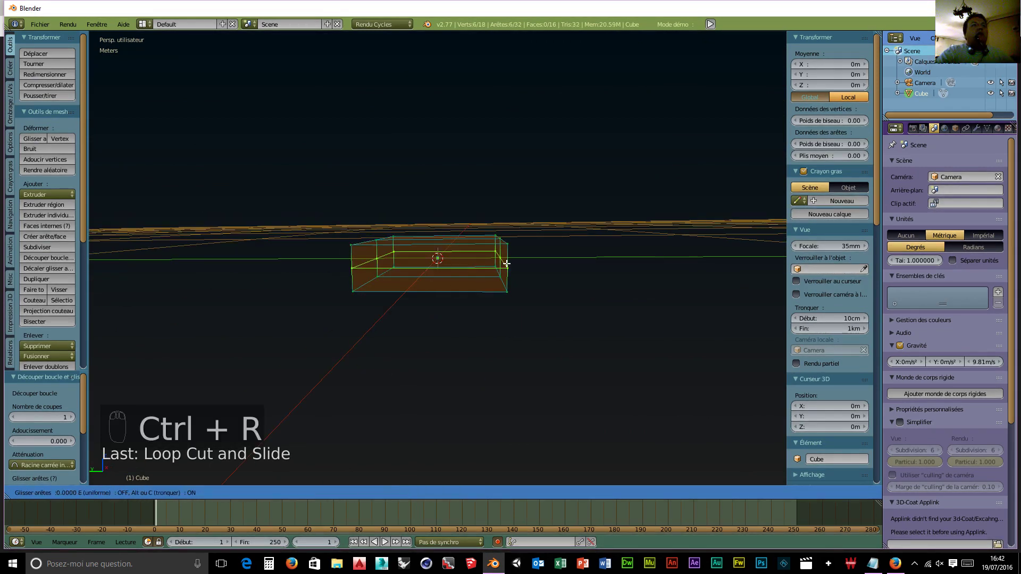
click(506, 263)
middle_drag(439, 353, 440, 286)
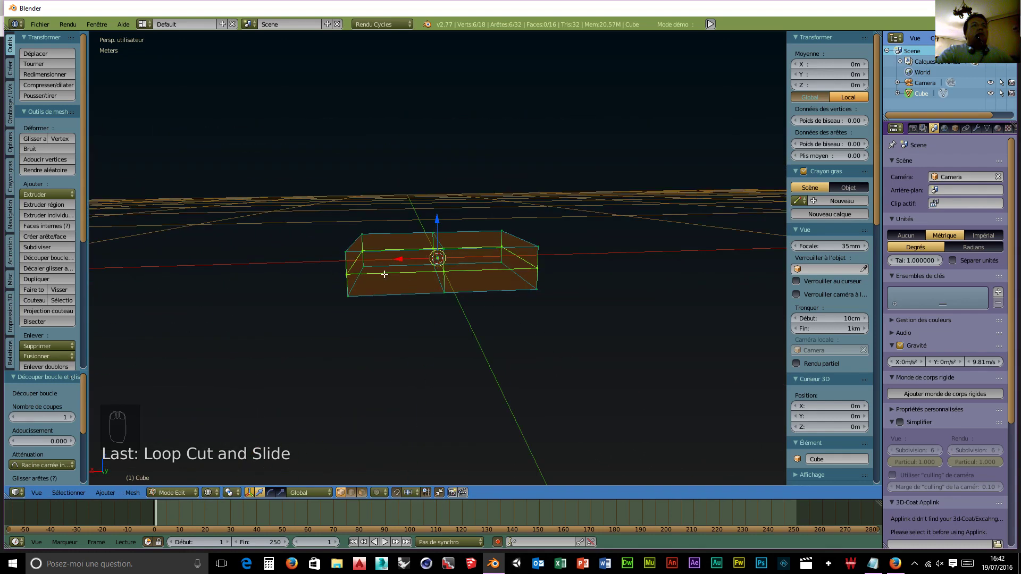
- Select both lower front edges of the box and bevel them by 0.487 with one segment
middle_drag(534, 335, 517, 340)
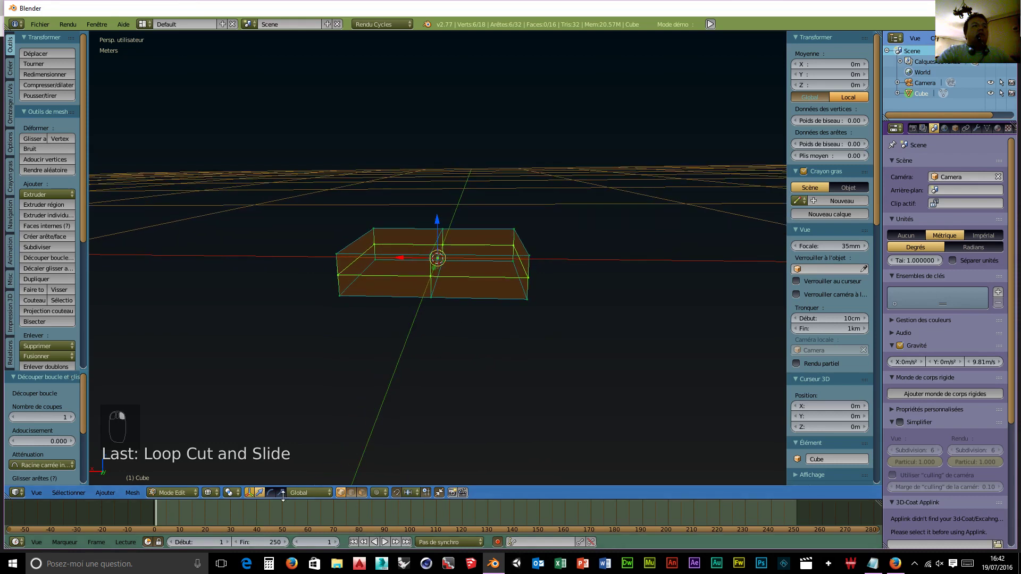
right_click(481, 299)
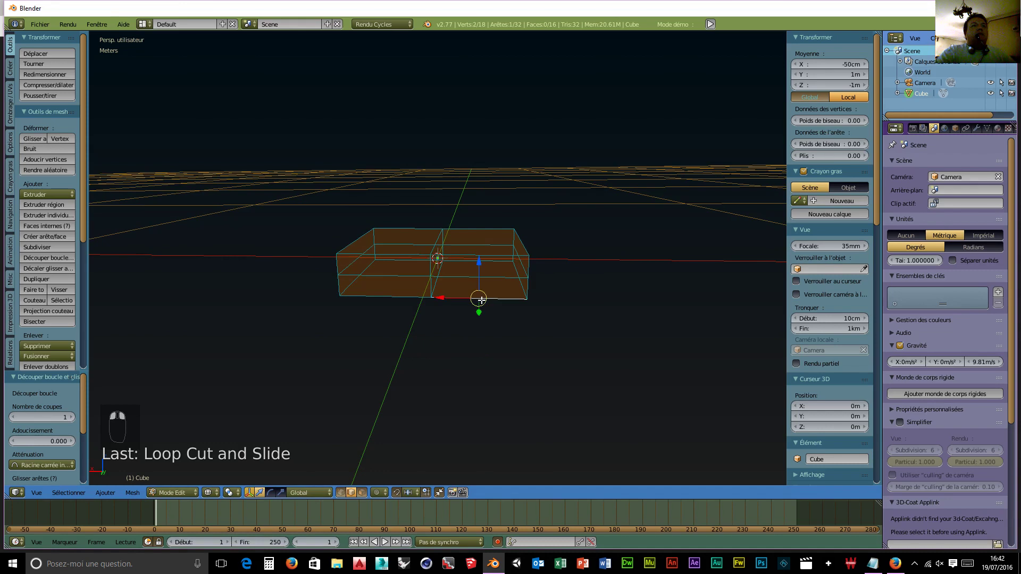
shift+right_click(395, 297)
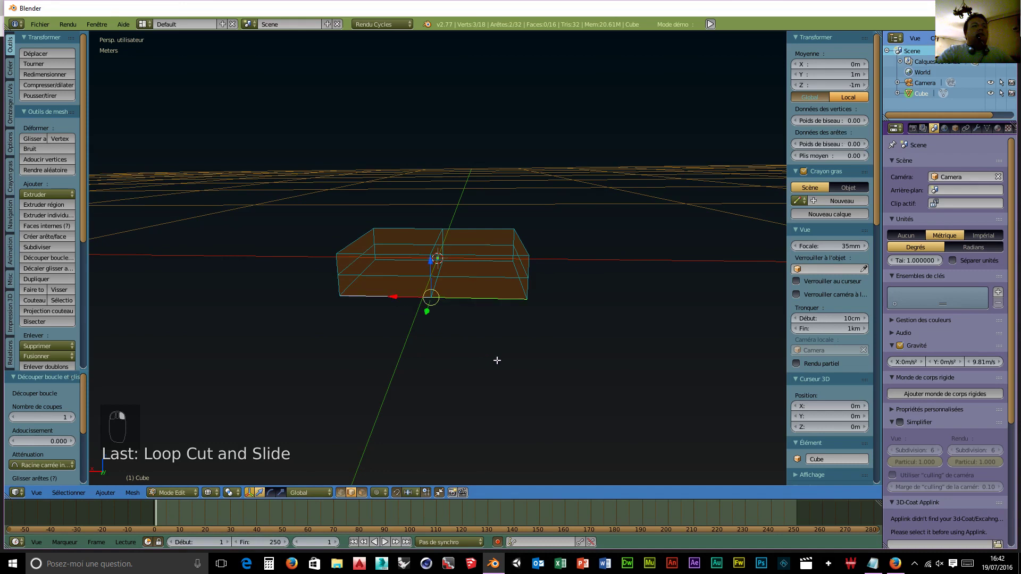
key(w)
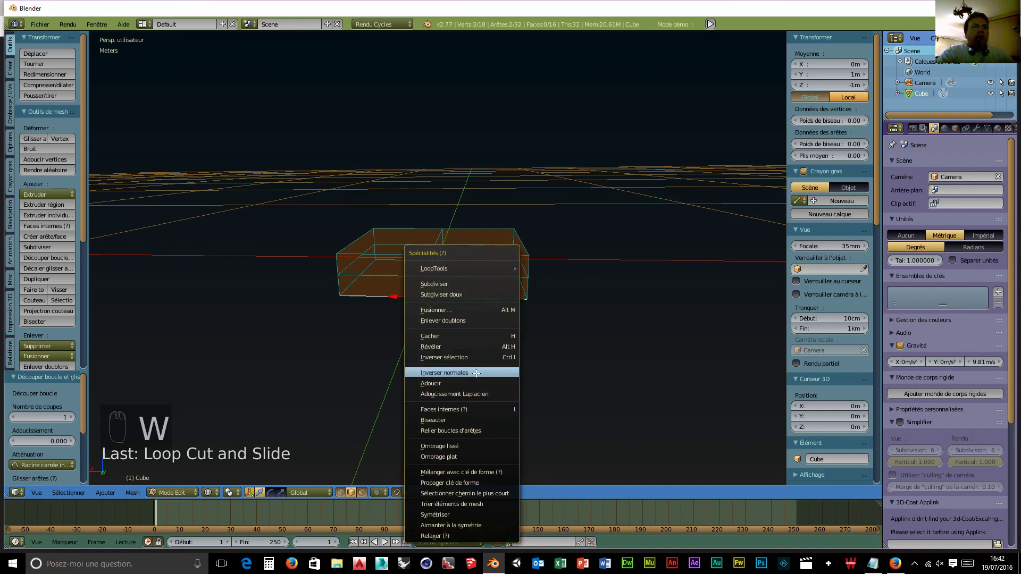
click(459, 420)
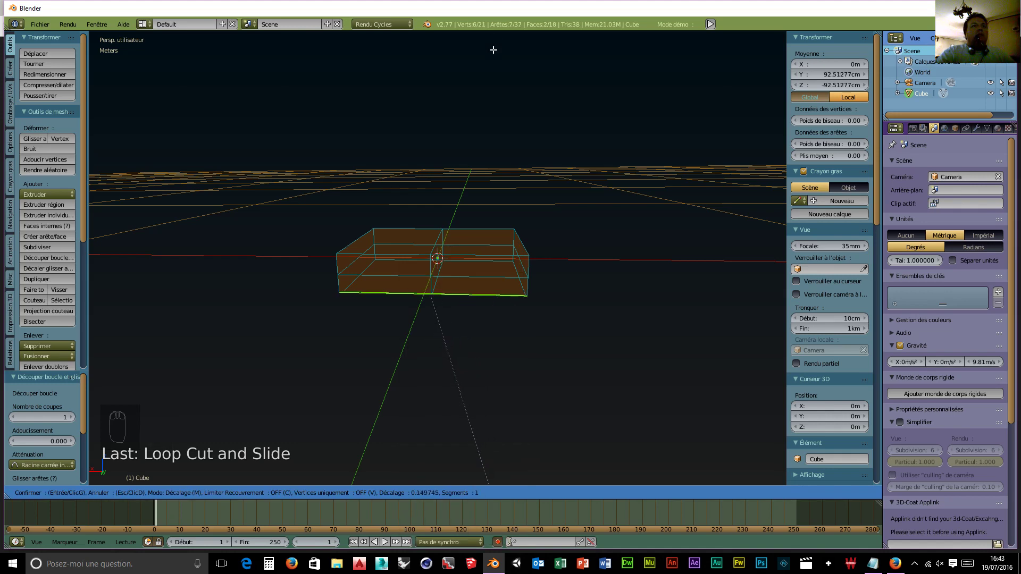
click(596, 224)
middle_drag(598, 323, 447, 294)
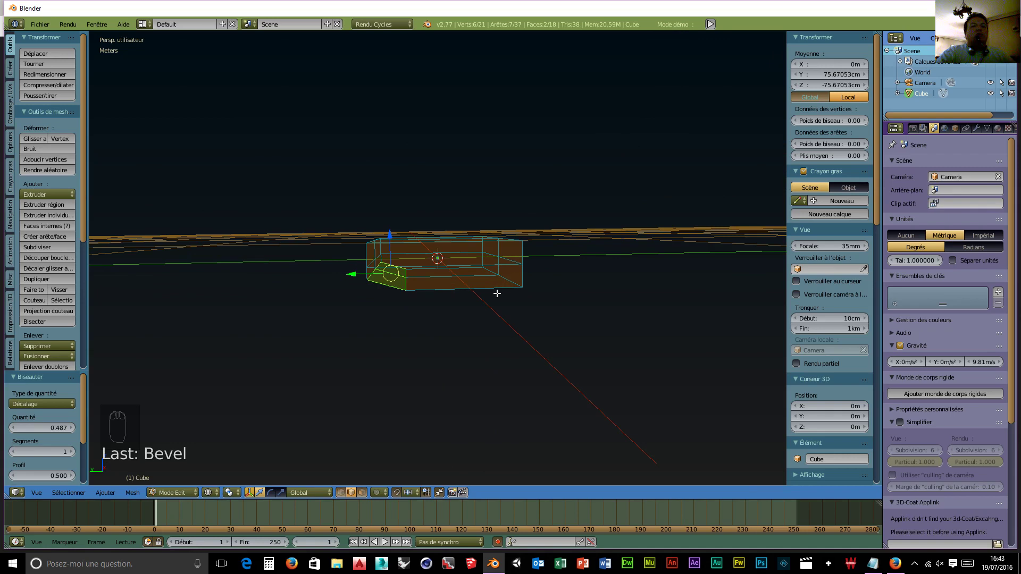
scroll(364, 360, up, 8)
scroll(353, 369, down, 2)
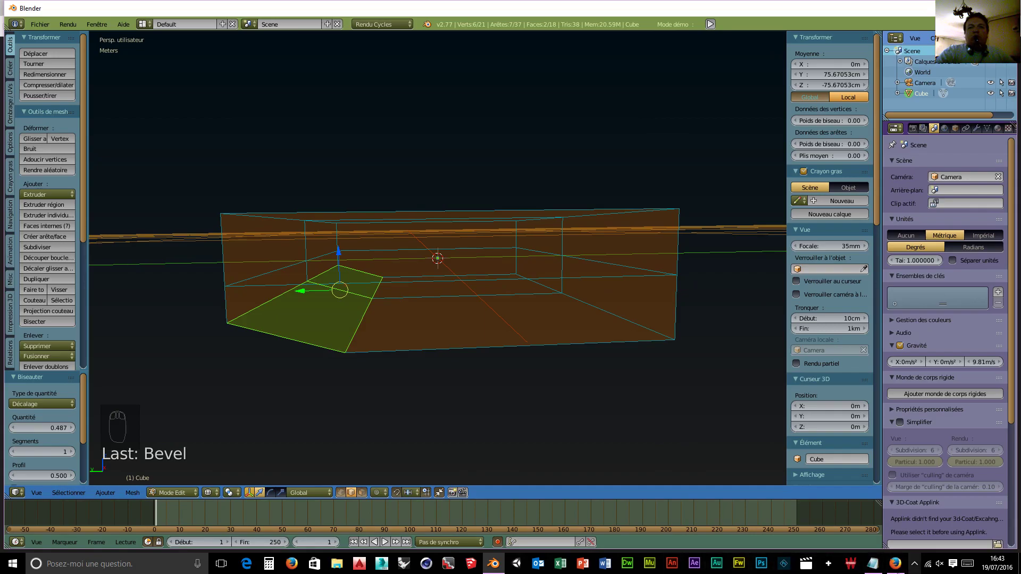
- Switch to Firefox, return to the Google Images results and search for "profil xbox one"
click(894, 565)
click(12, 28)
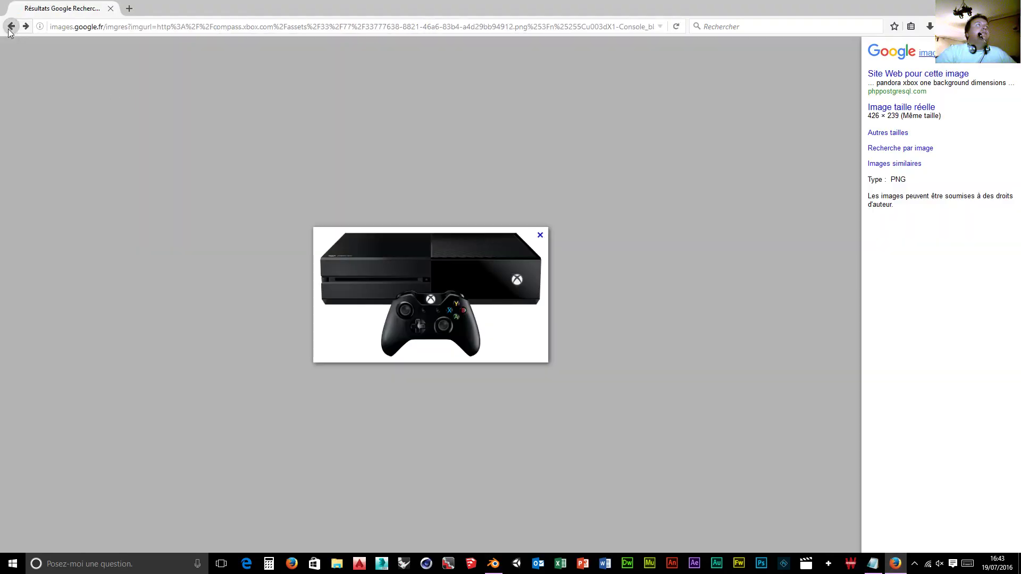
click(12, 26)
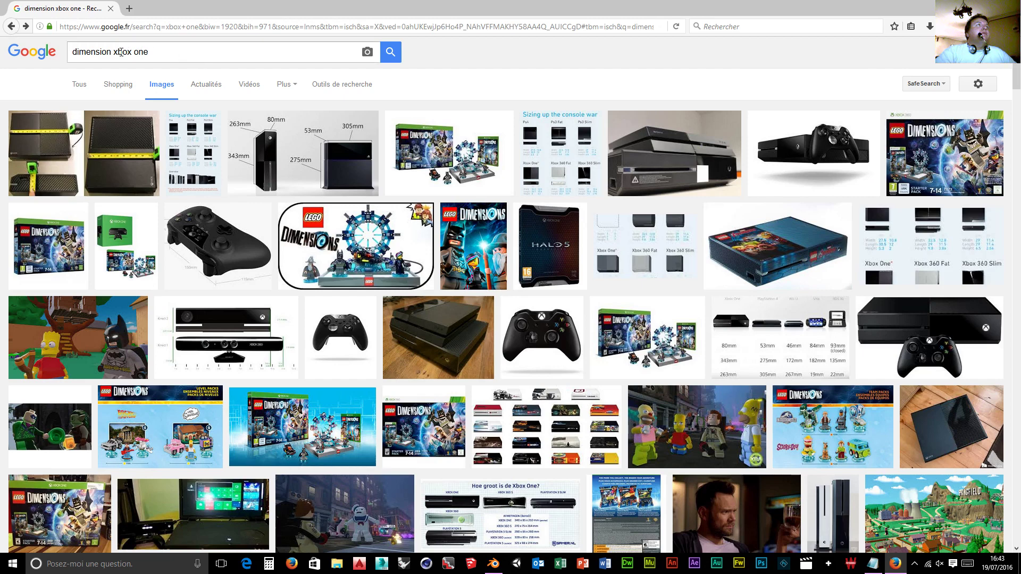
double_click(106, 51)
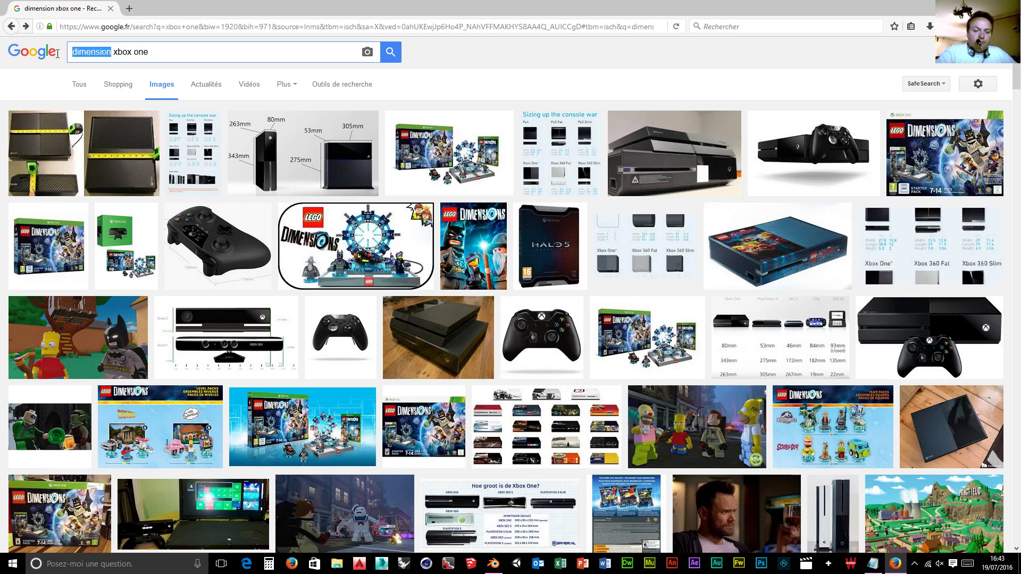
key(BackSpace)
text(profil)
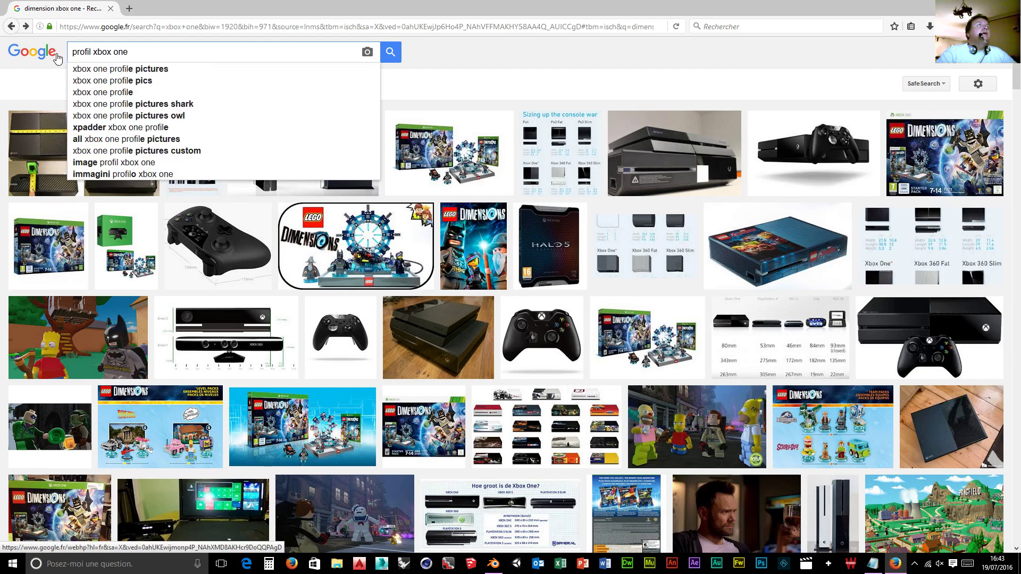
key(Return)
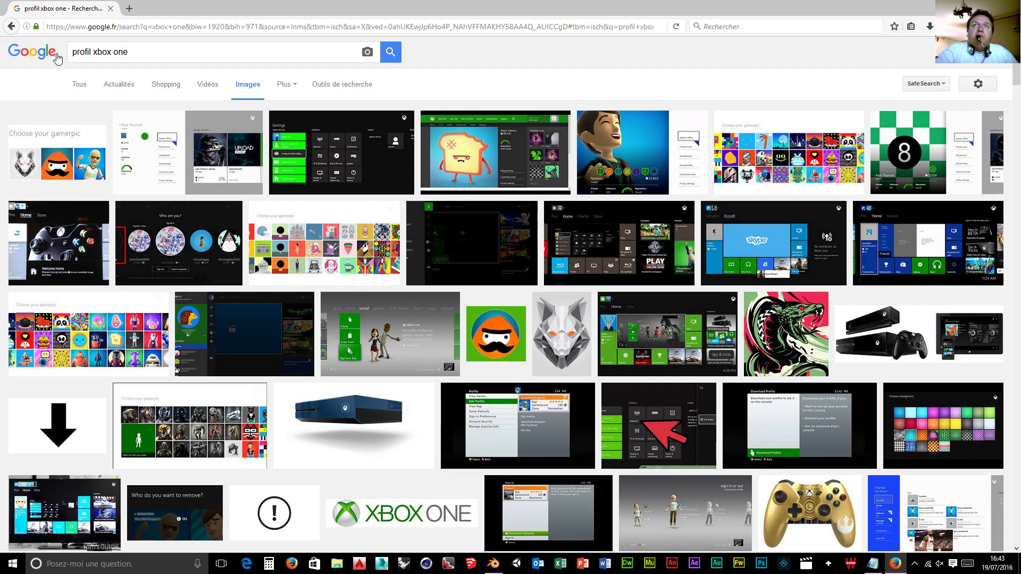
- Find the image of the blue Forza 6 edition Xbox One seen at an angle and view it at full size
scroll(167, 133, down, 3)
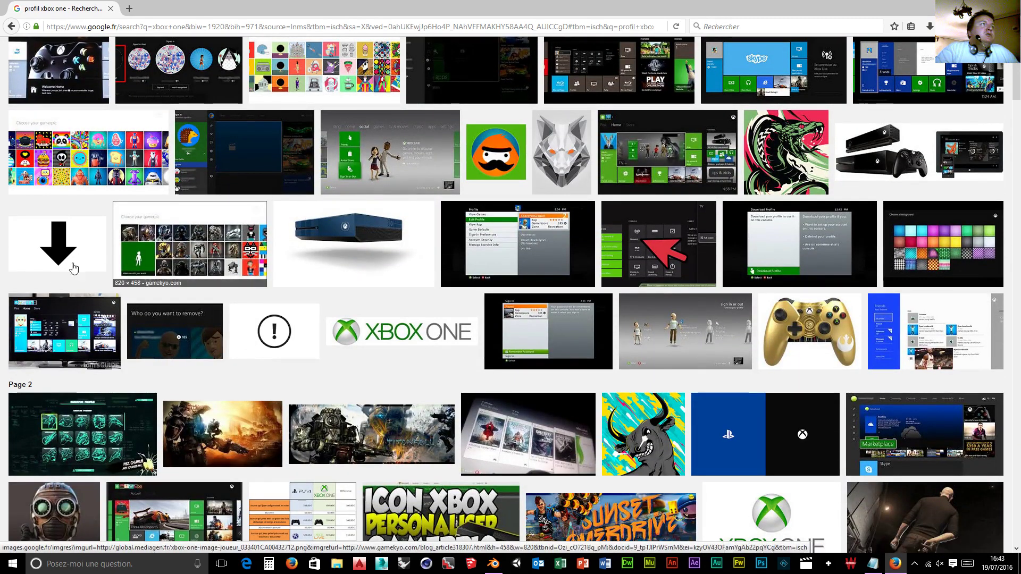
scroll(54, 272, down, 2)
scroll(54, 272, down, 7)
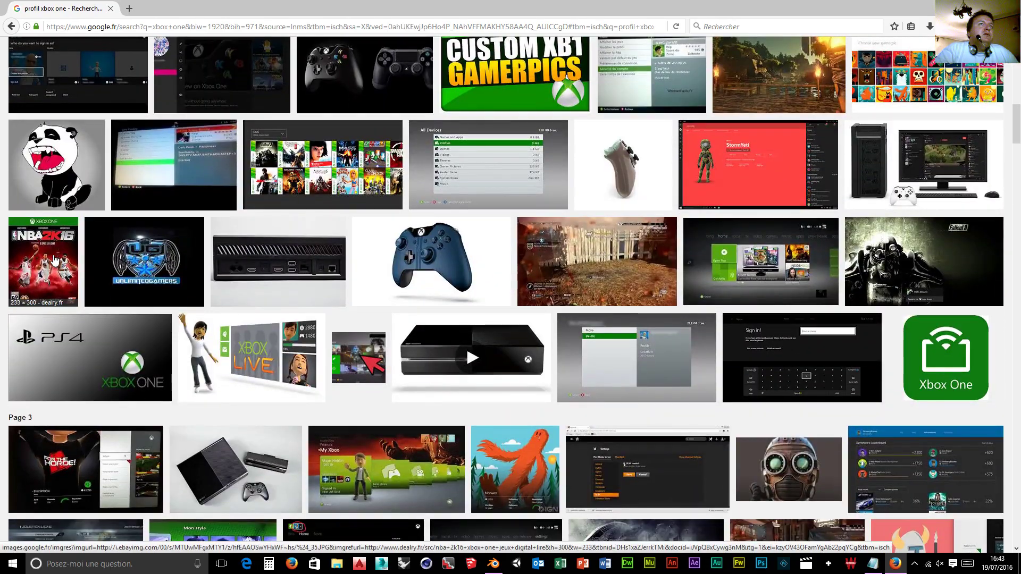
scroll(53, 260, up, 9)
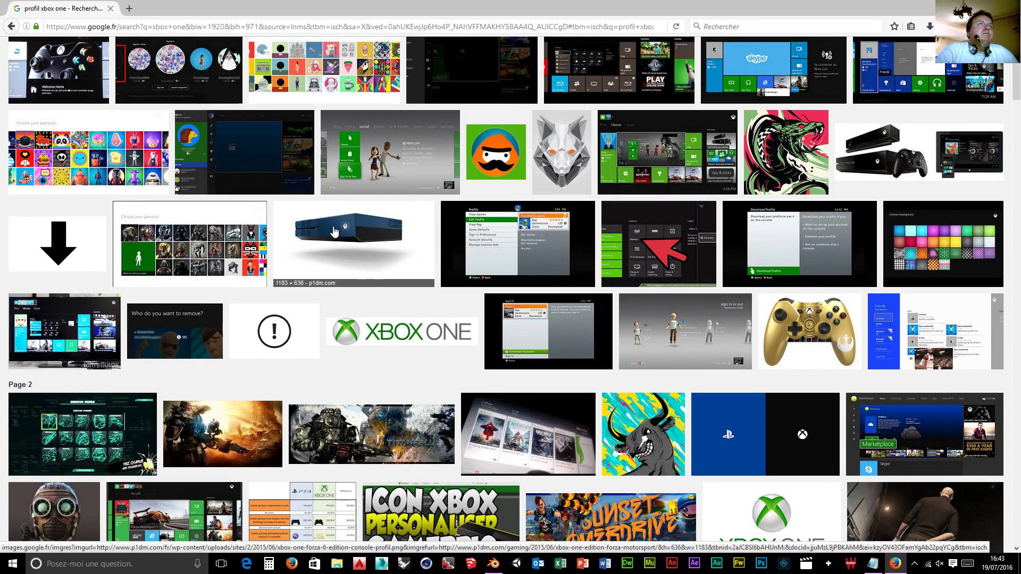
click(334, 232)
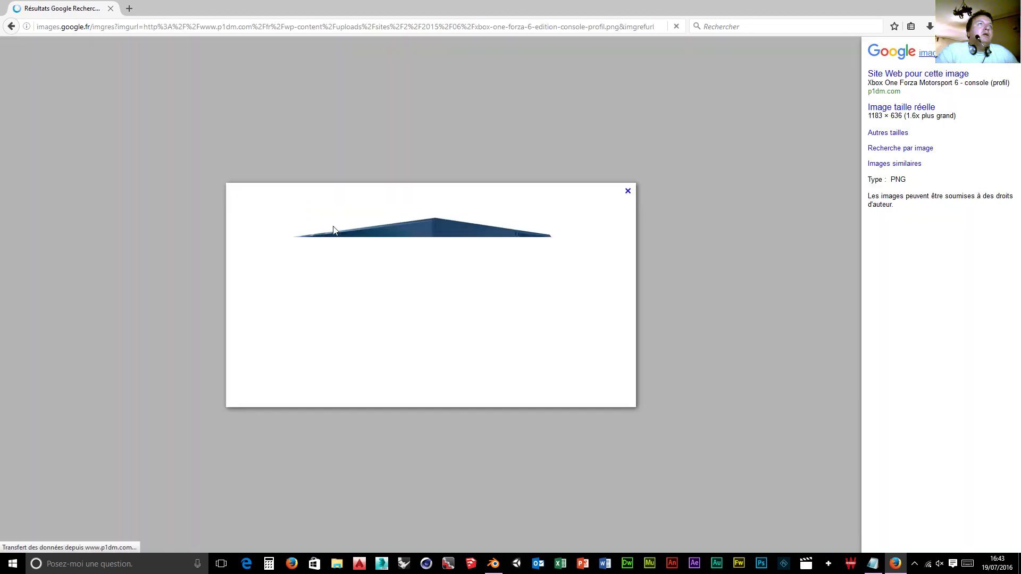
right_click(381, 259)
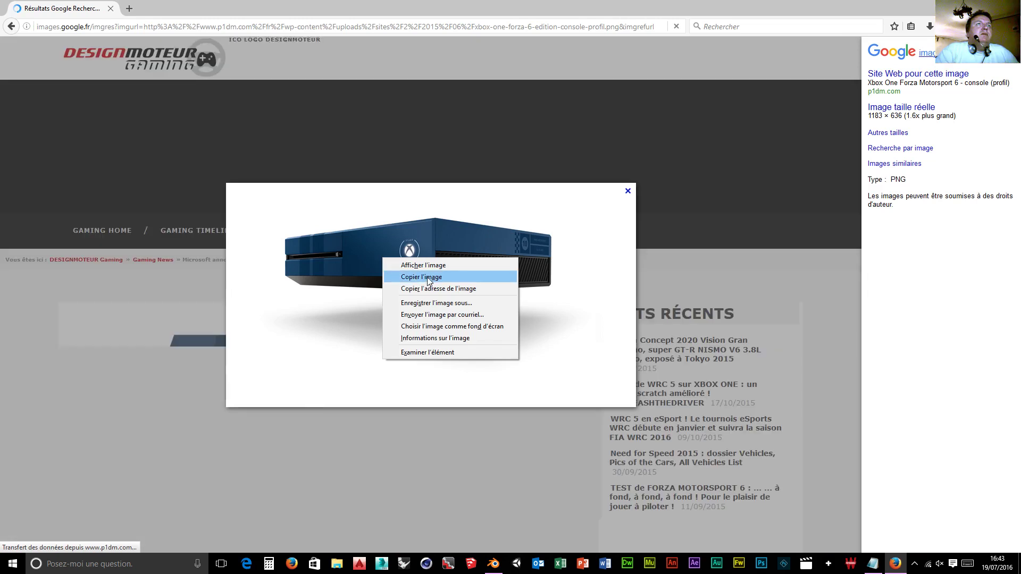
click(428, 266)
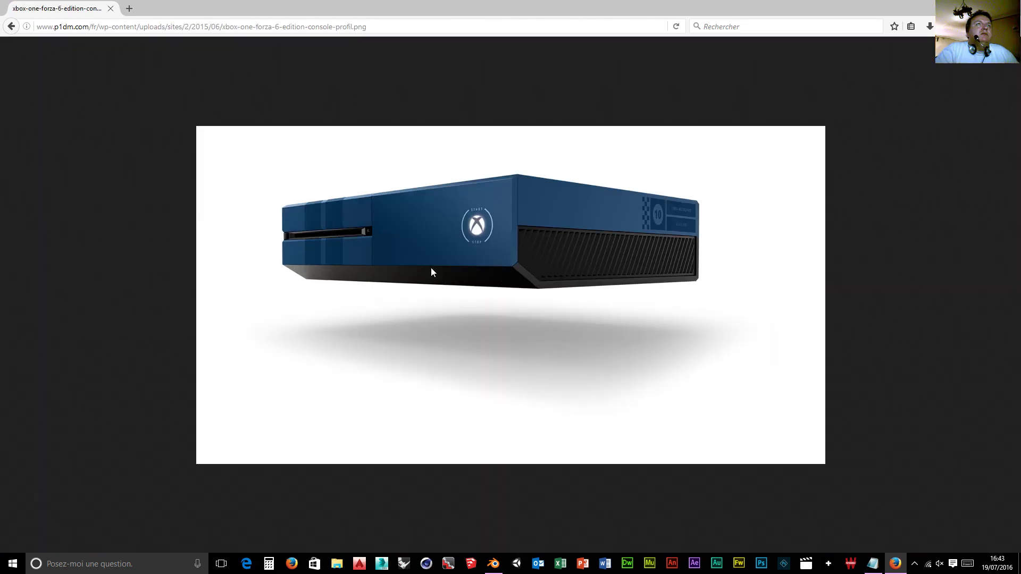
- Save the full-size console image as xbox-one-forza-6-edition-console-profil in the neo retro orange folder
right_click(505, 266)
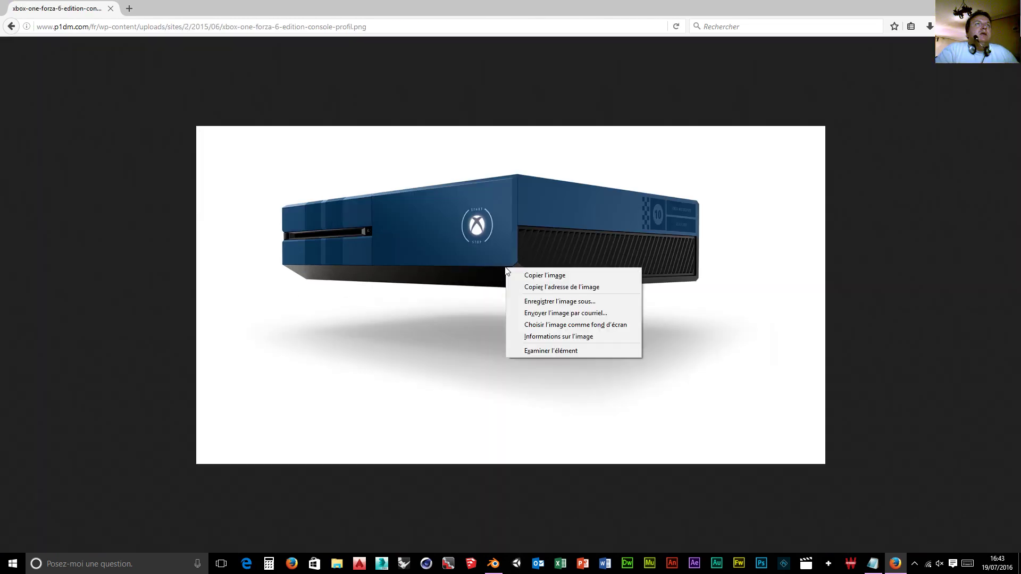
click(573, 301)
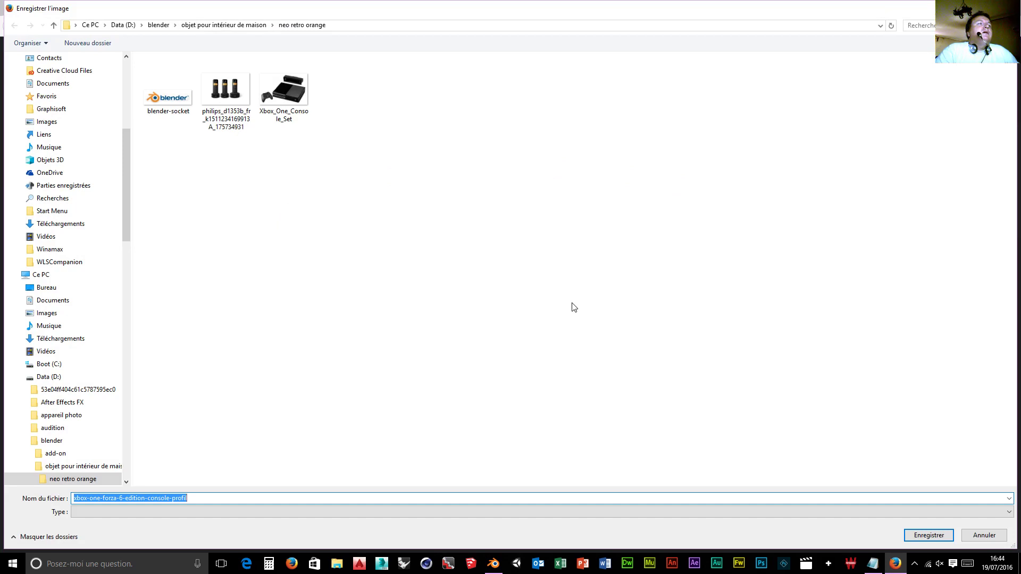
click(929, 535)
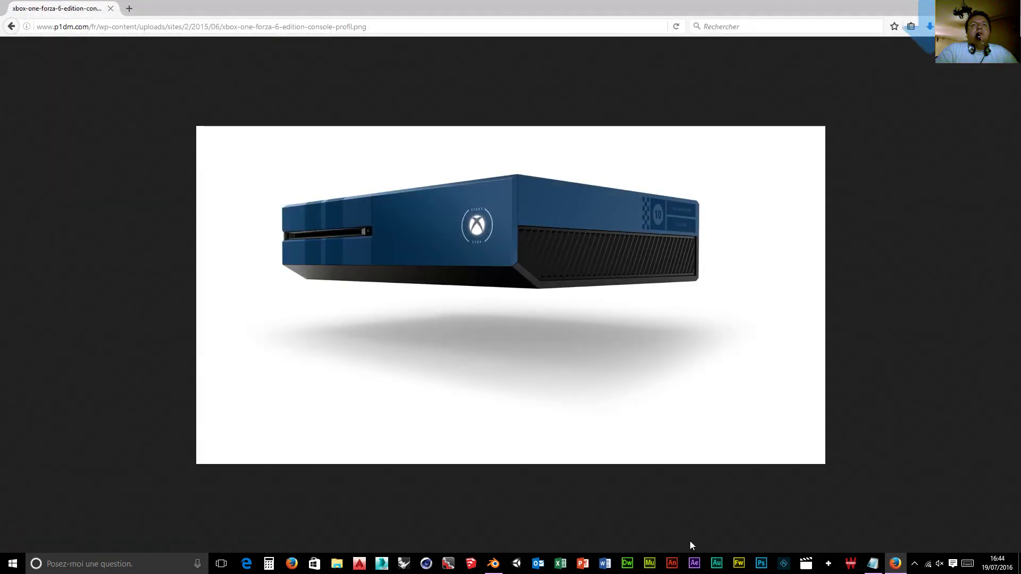
- Switch to Photoshop and open the xbox-one-forza-6-edition-console-profil image from the neo retro orange folder
click(761, 563)
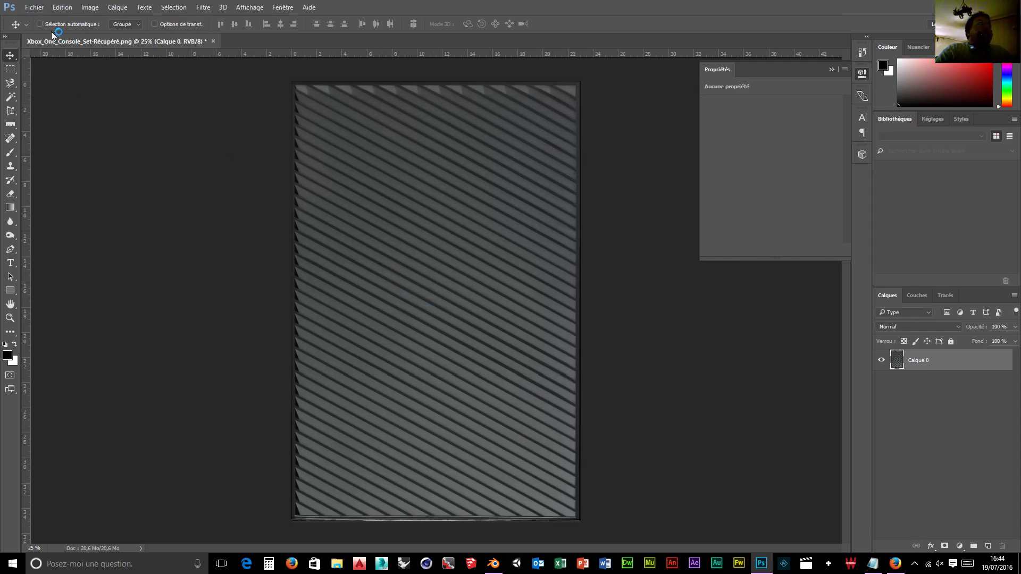
click(29, 4)
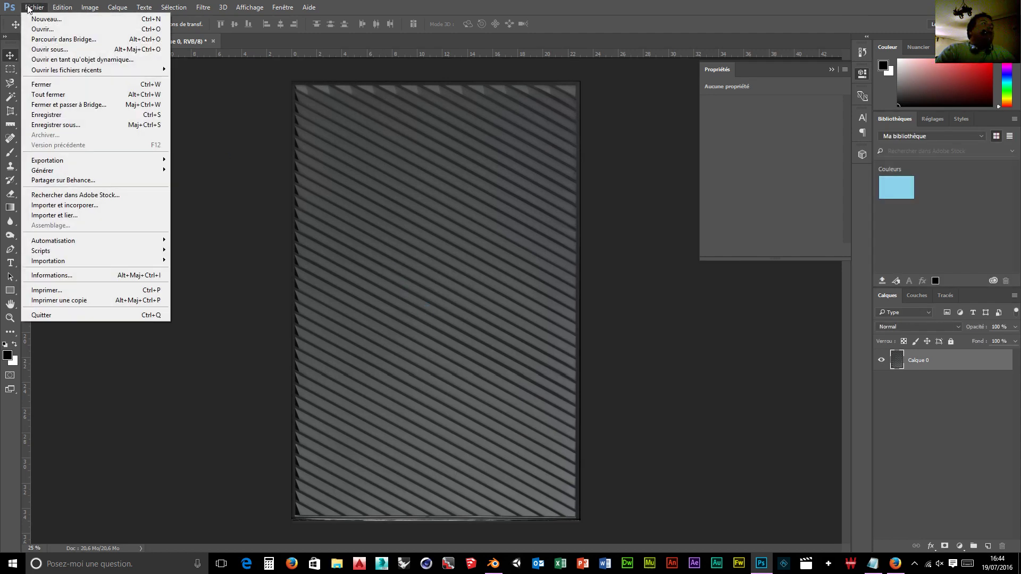
click(53, 30)
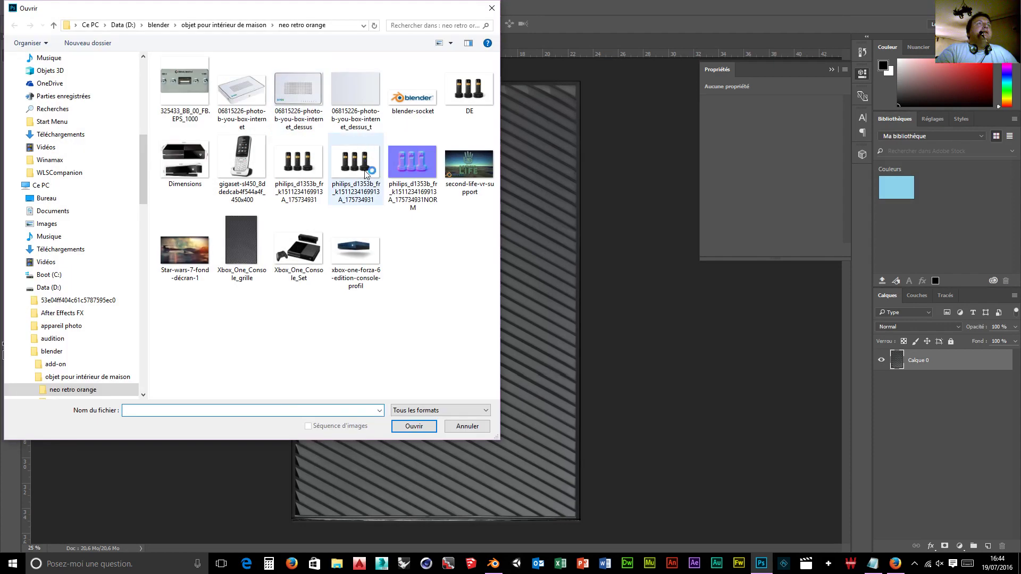
click(346, 253)
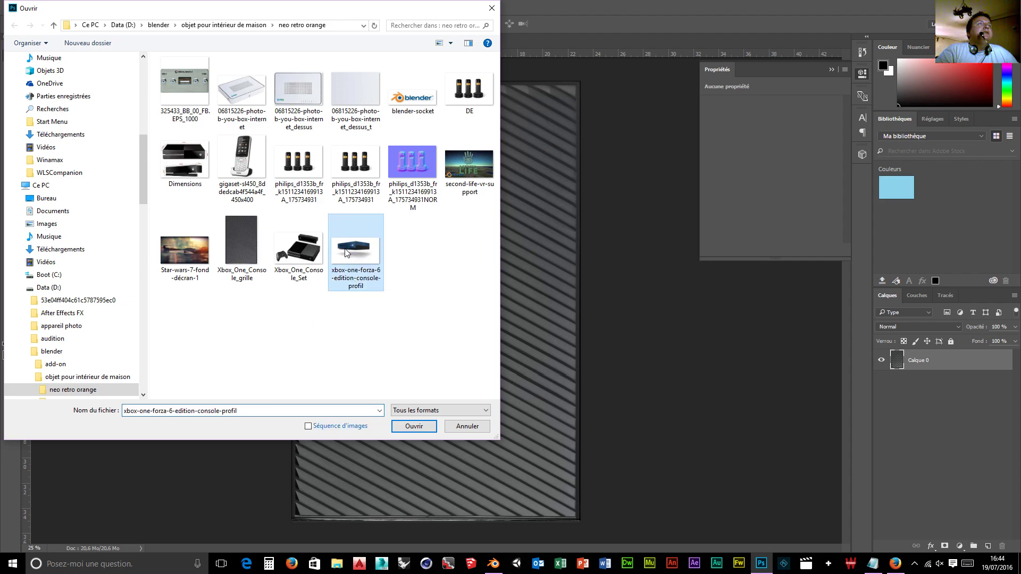
click(413, 426)
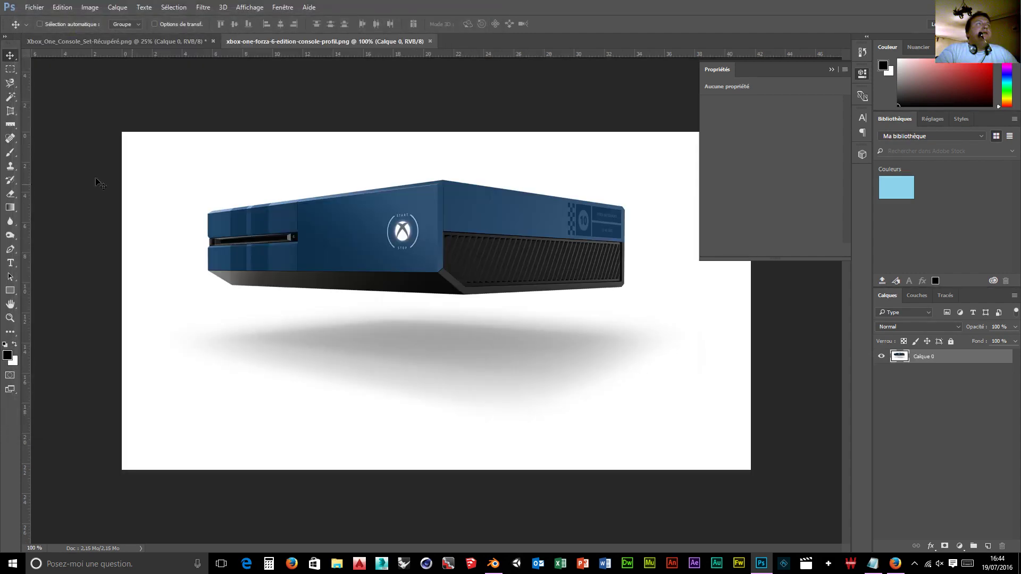
- Perspective-crop the image to the console's grille side, fitting the crop corners to that face's outline
click(8, 113)
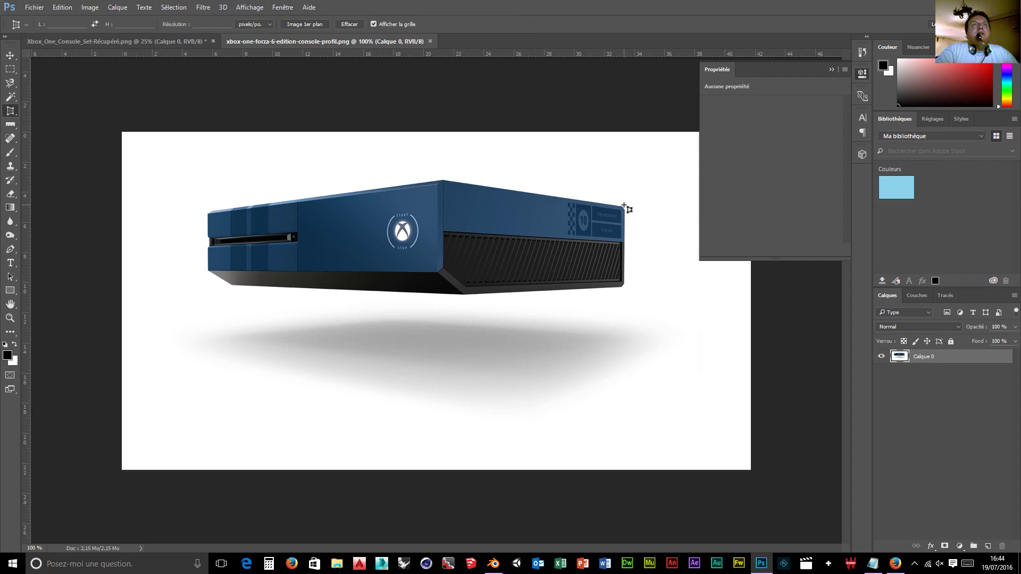
drag(625, 207, 426, 302)
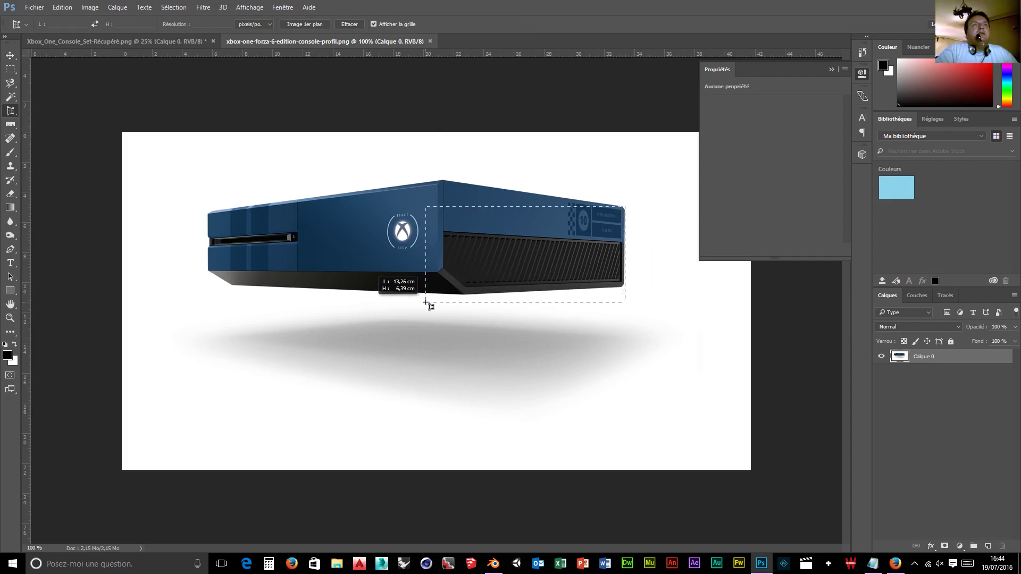
drag(425, 207, 437, 181)
drag(425, 304, 437, 301)
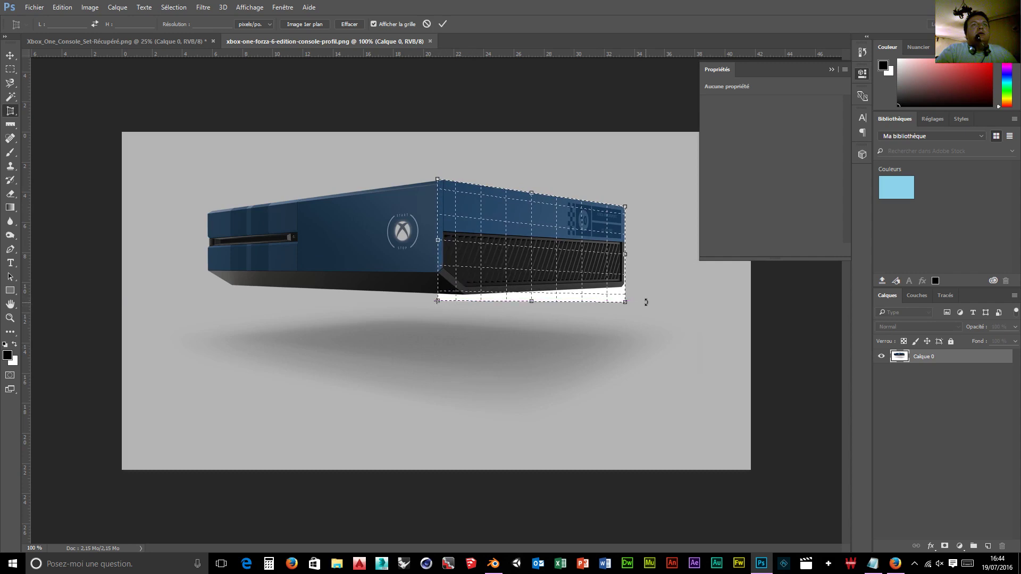
drag(626, 307, 625, 288)
drag(436, 300, 439, 298)
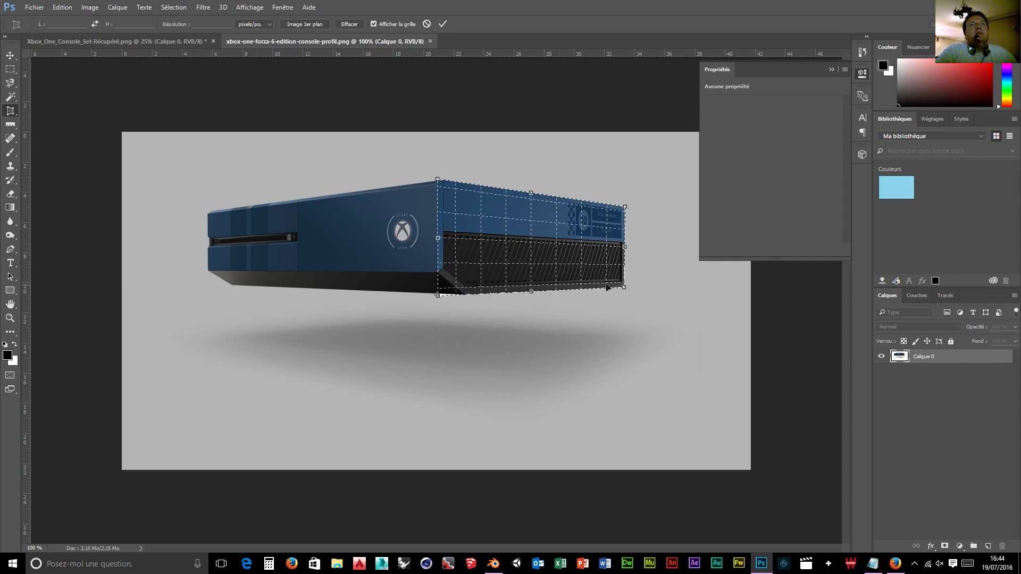
click(9, 317)
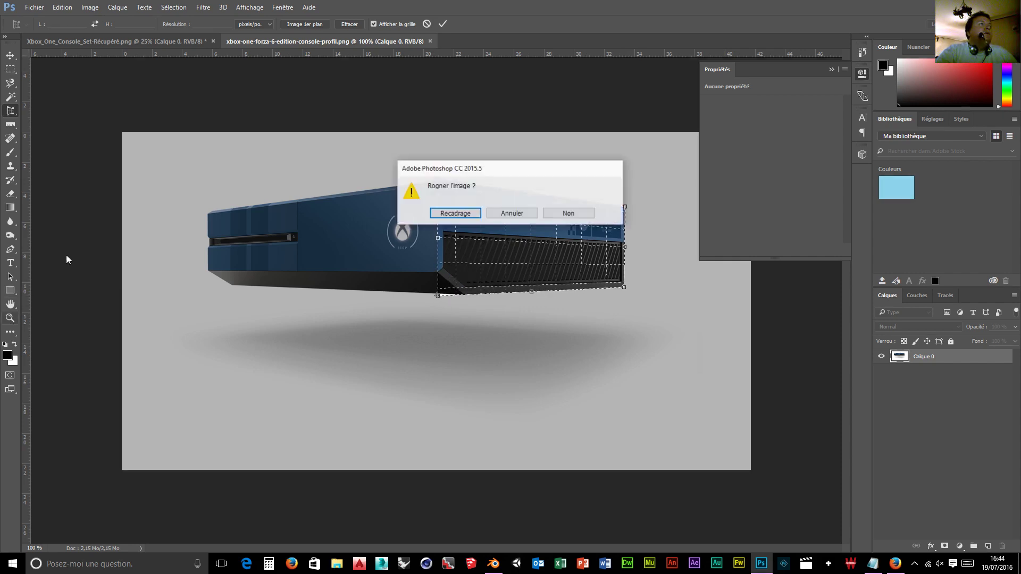
click(468, 217)
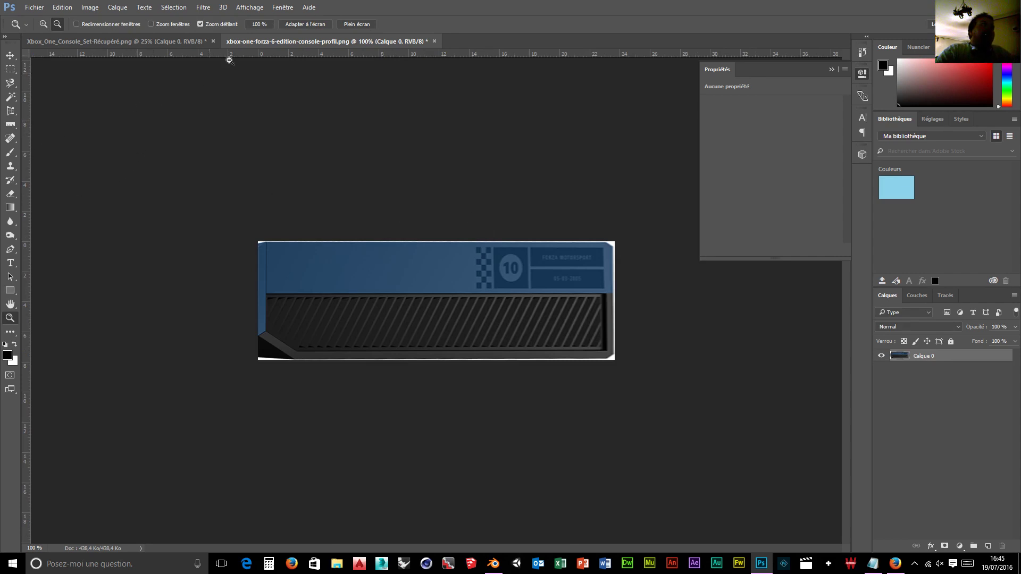
- Fit the image to the screen and apply a second perspective crop that trims the white margins around the console's side
click(302, 24)
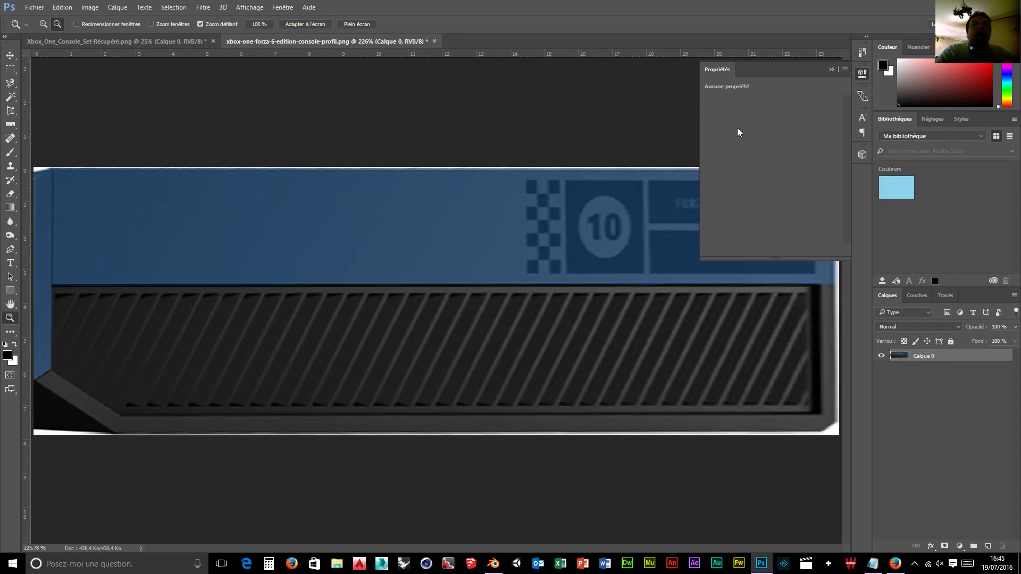
click(831, 70)
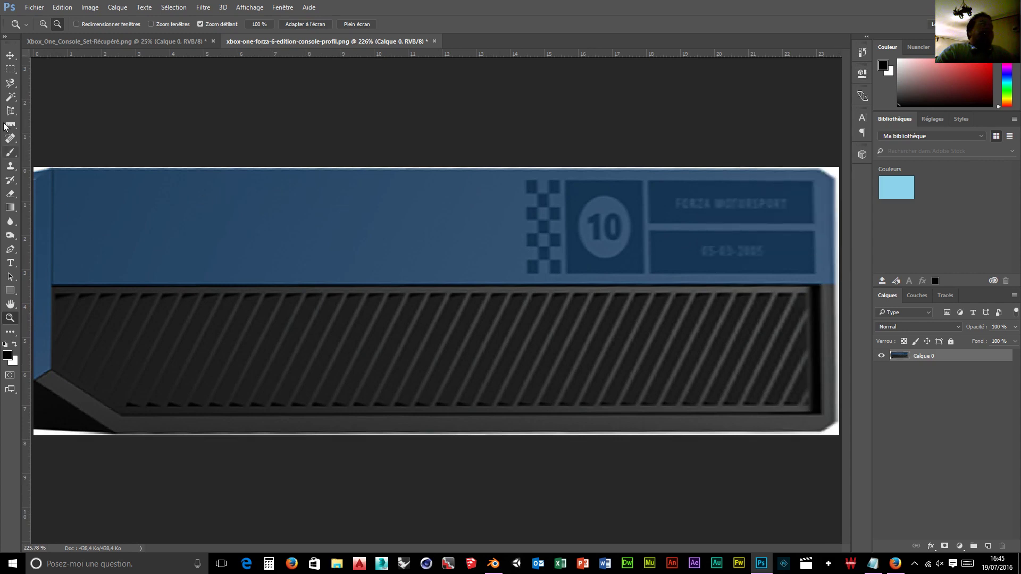
click(12, 111)
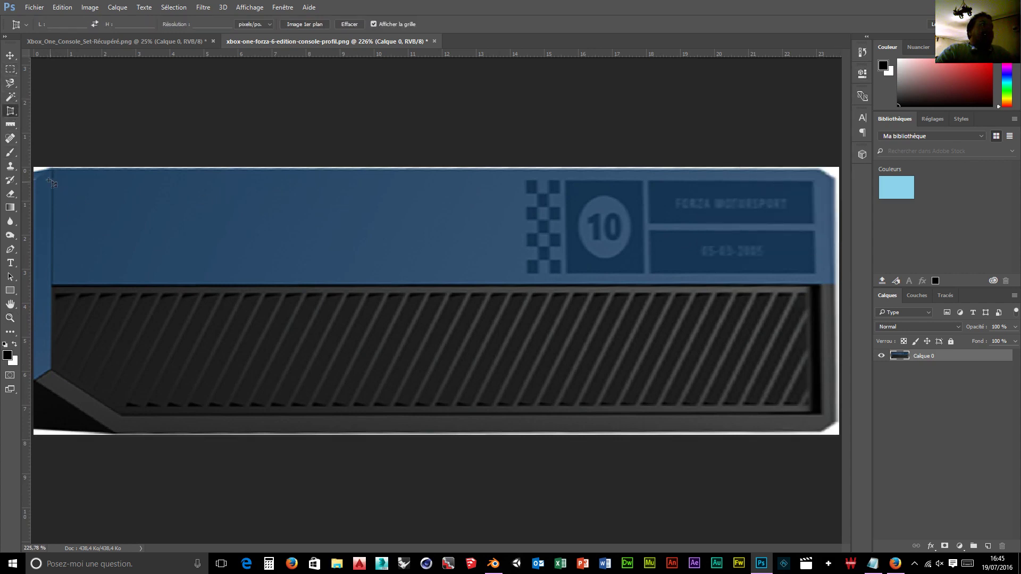
drag(36, 169, 838, 434)
drag(837, 169, 835, 169)
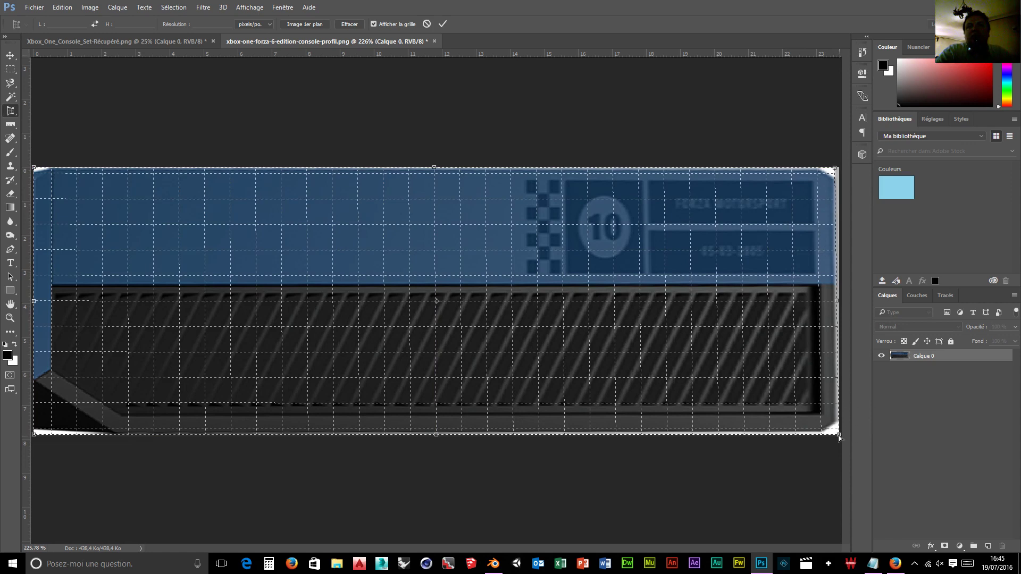
drag(838, 436, 839, 437)
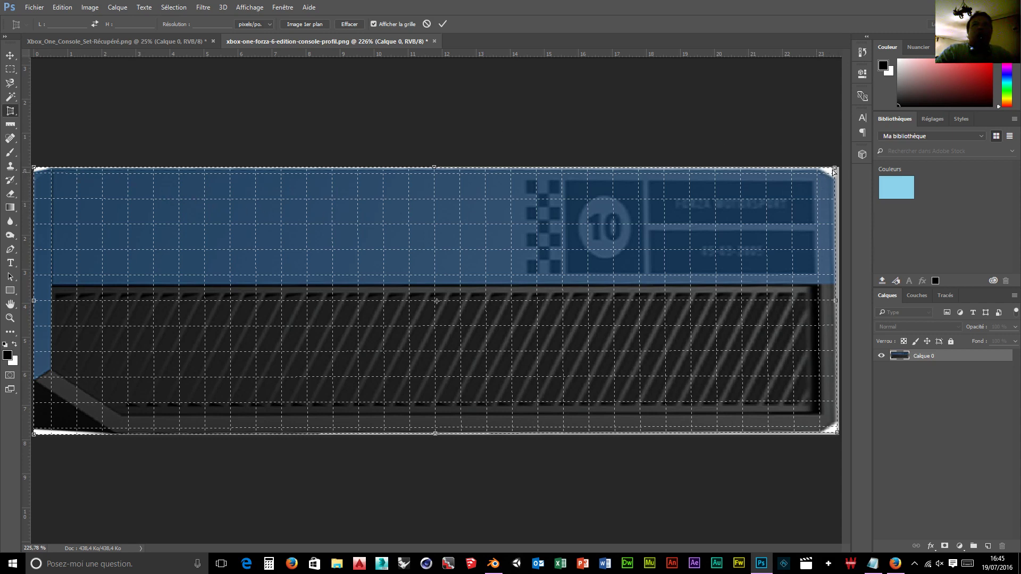
drag(835, 170, 836, 172)
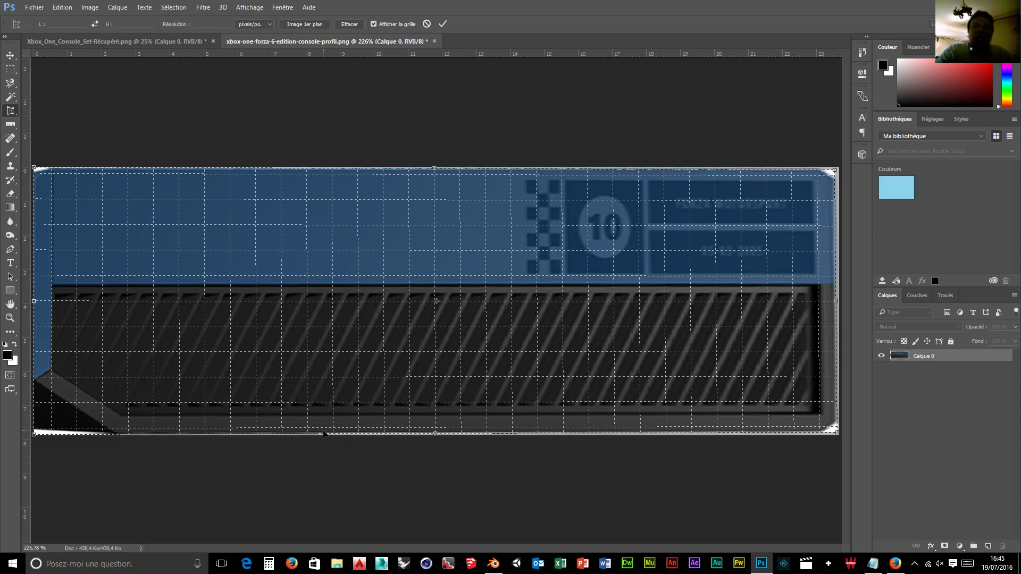
key(Return)
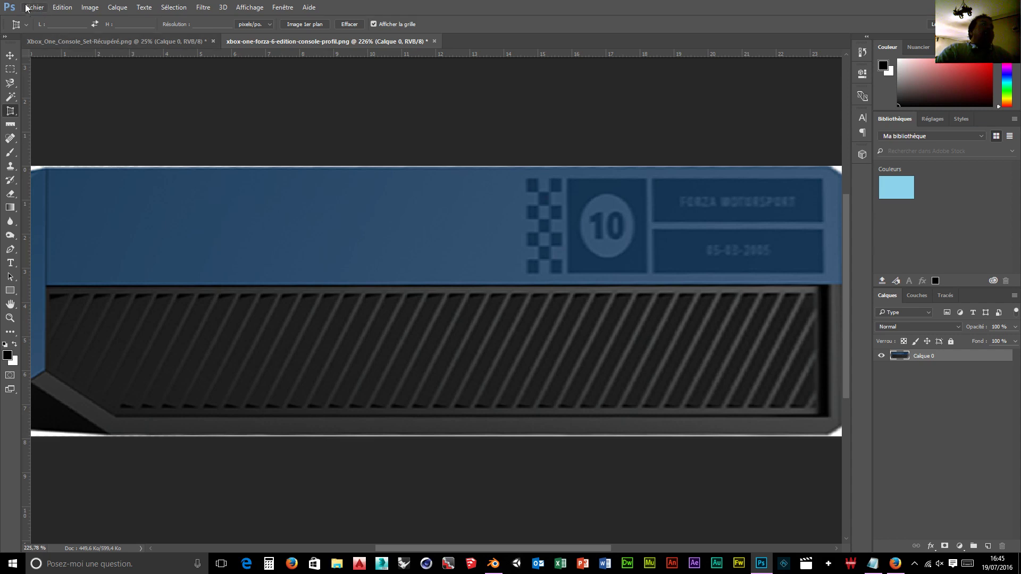
- Save the cropped side image as a PNG over xbox-one-forza-6-edition-console-profil in the neo retro orange folder, keeping the PNG options
click(40, 10)
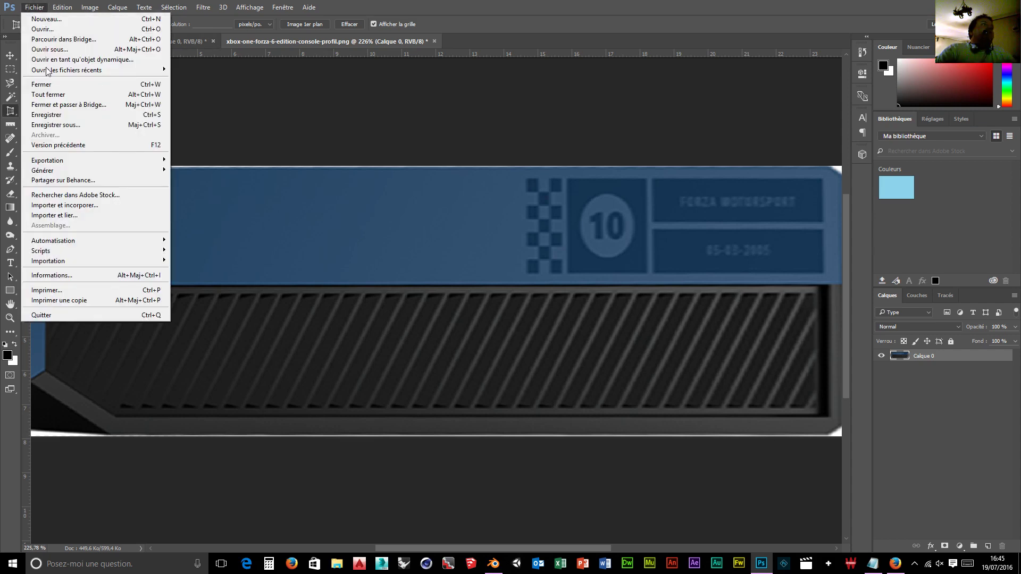
click(47, 126)
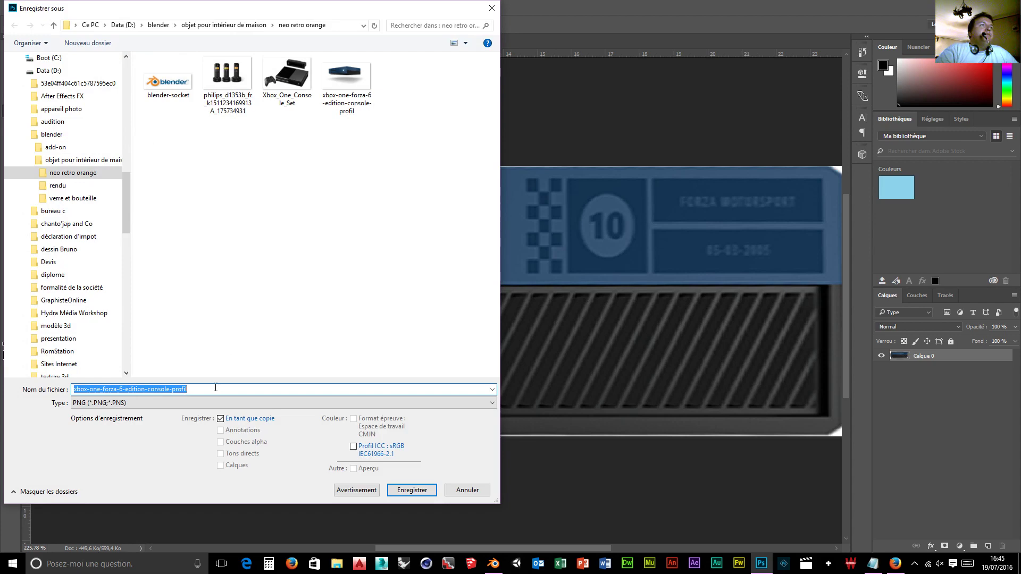
click(413, 492)
click(538, 282)
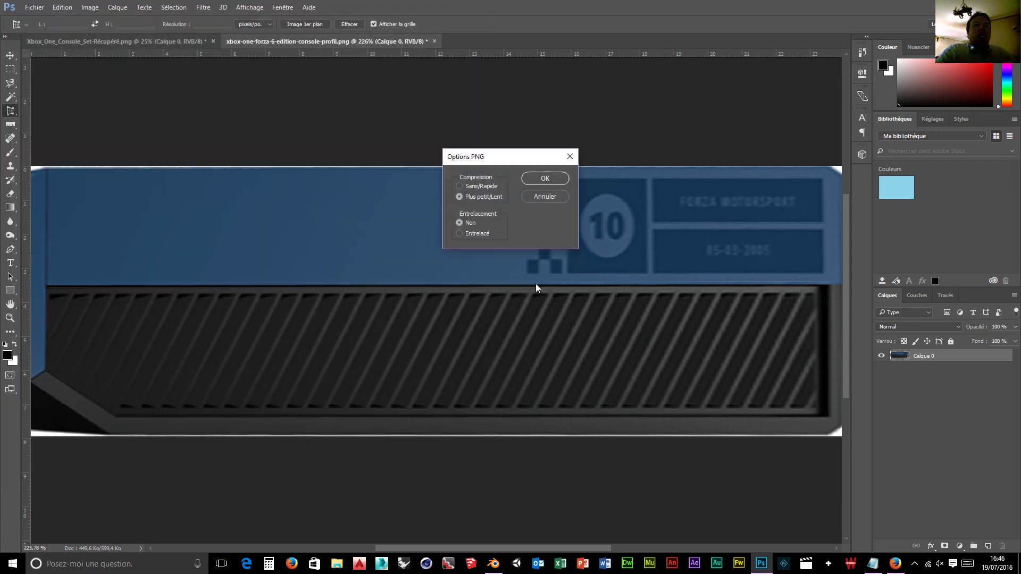
click(542, 183)
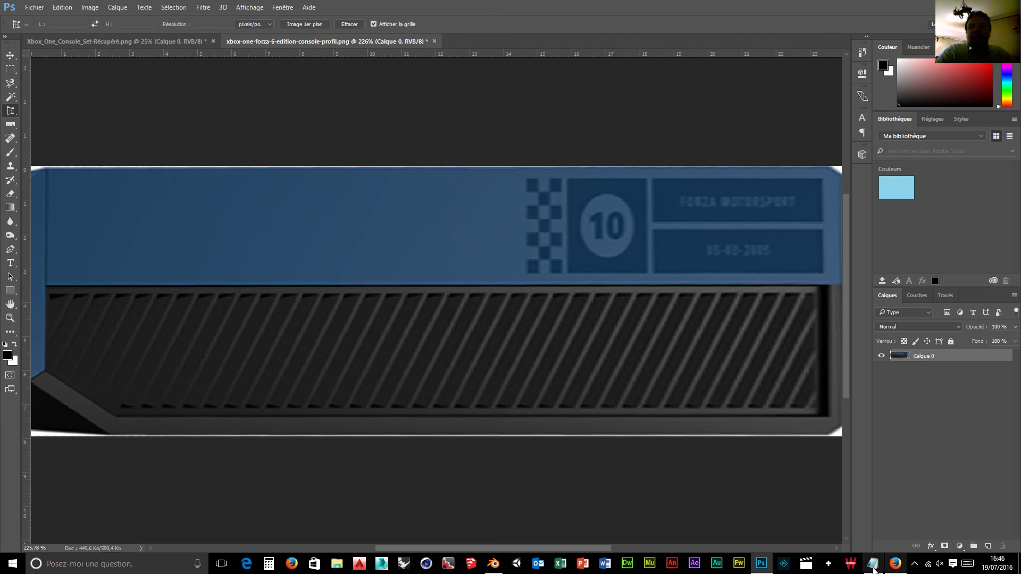
- Switch to Blender and close the SketchUp welcome window covering it
click(493, 563)
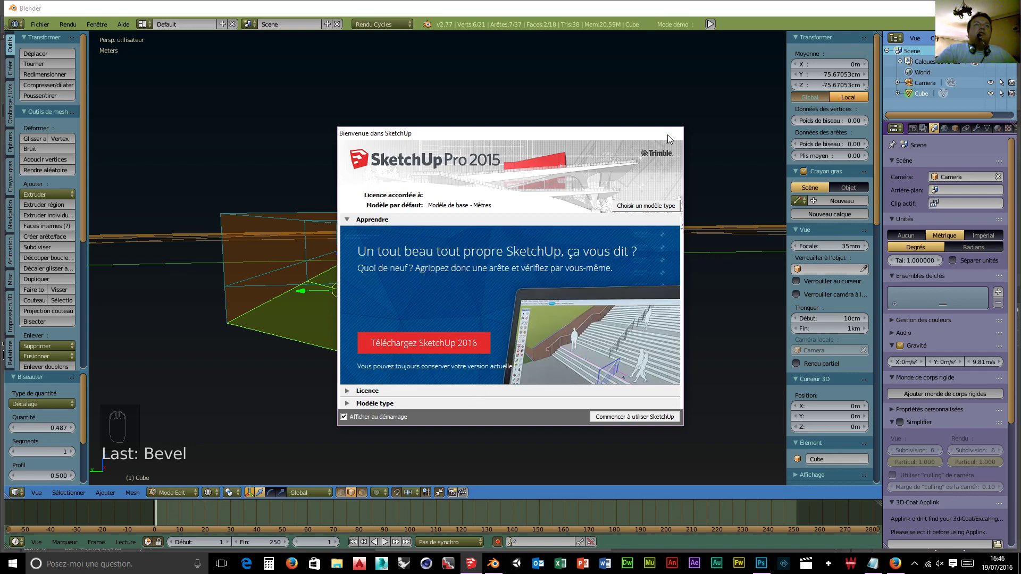
drag(668, 135, 637, 134)
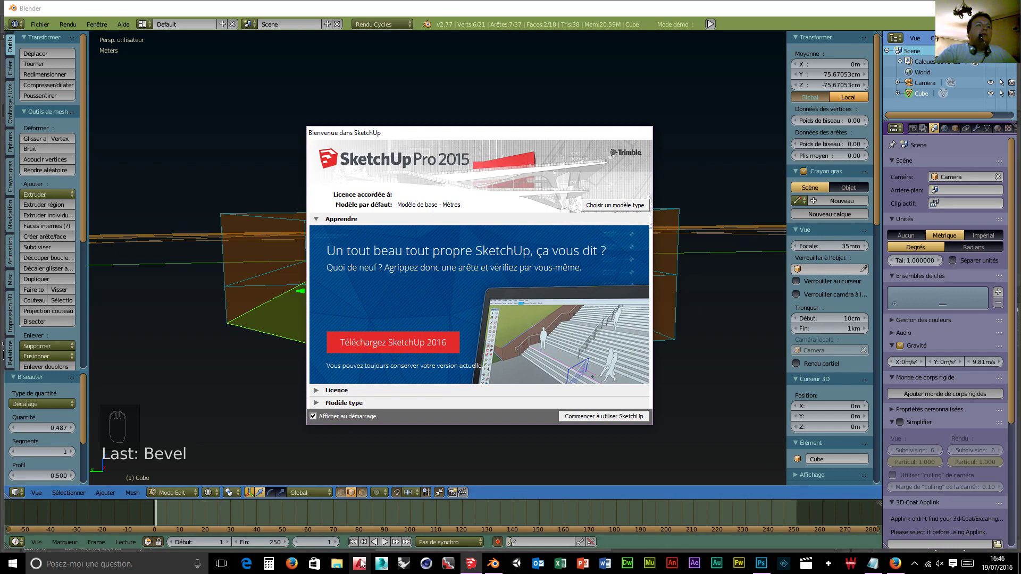
right_click(472, 563)
click(464, 542)
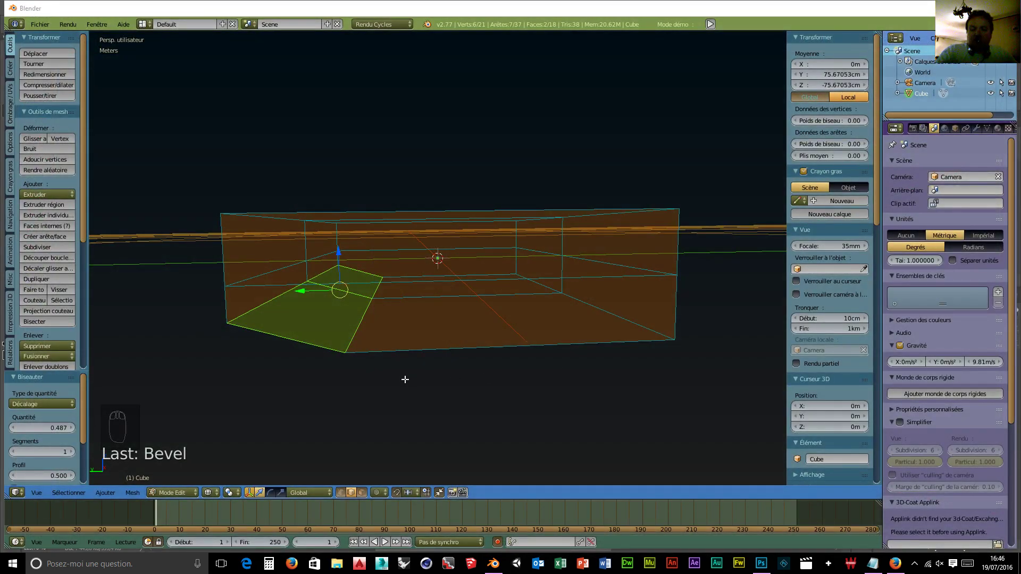
- Select a lower edge of the console body and show the model in the left orthographic view
right_click(404, 379)
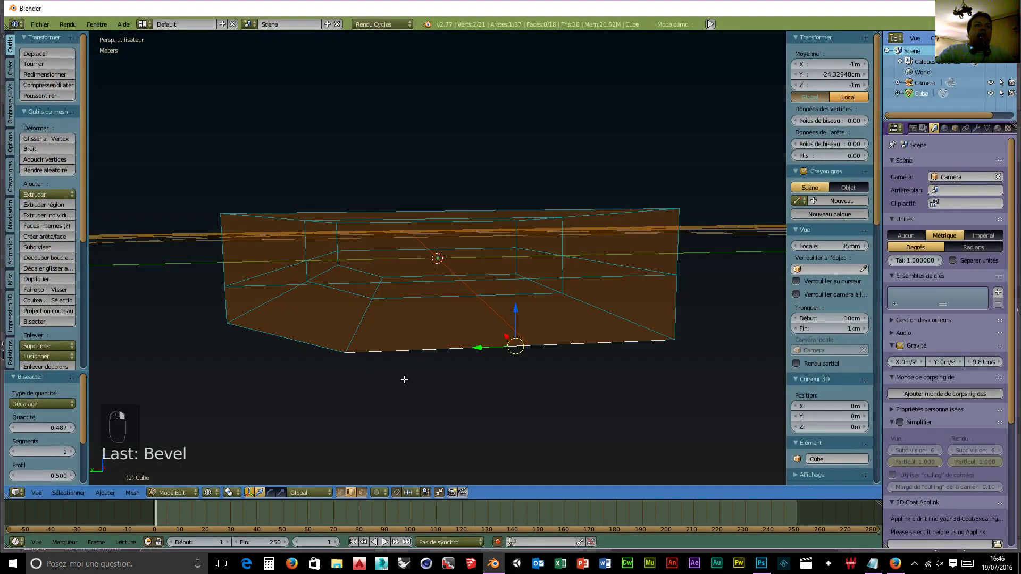
key(KP_5)
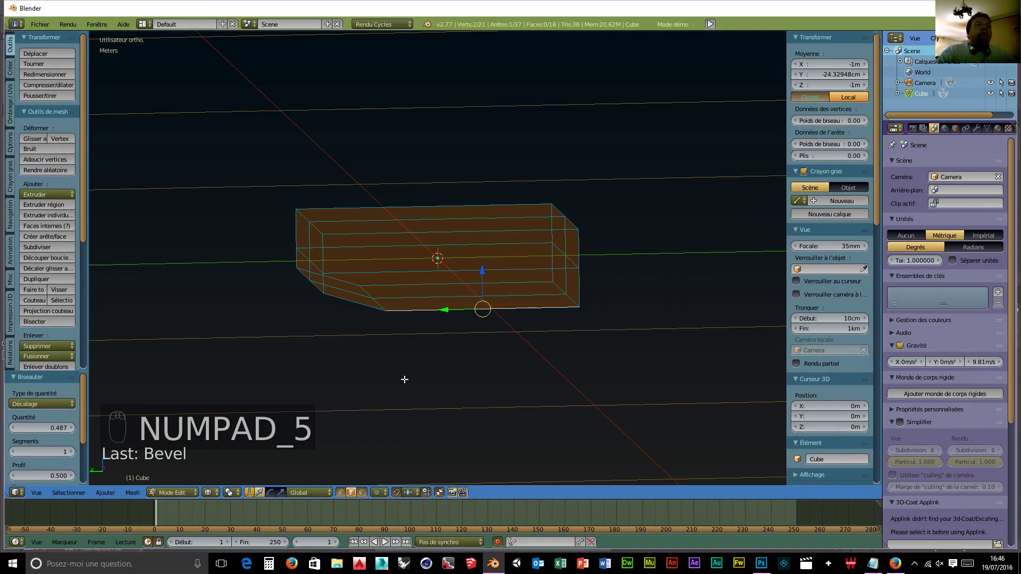
key(KP_3)
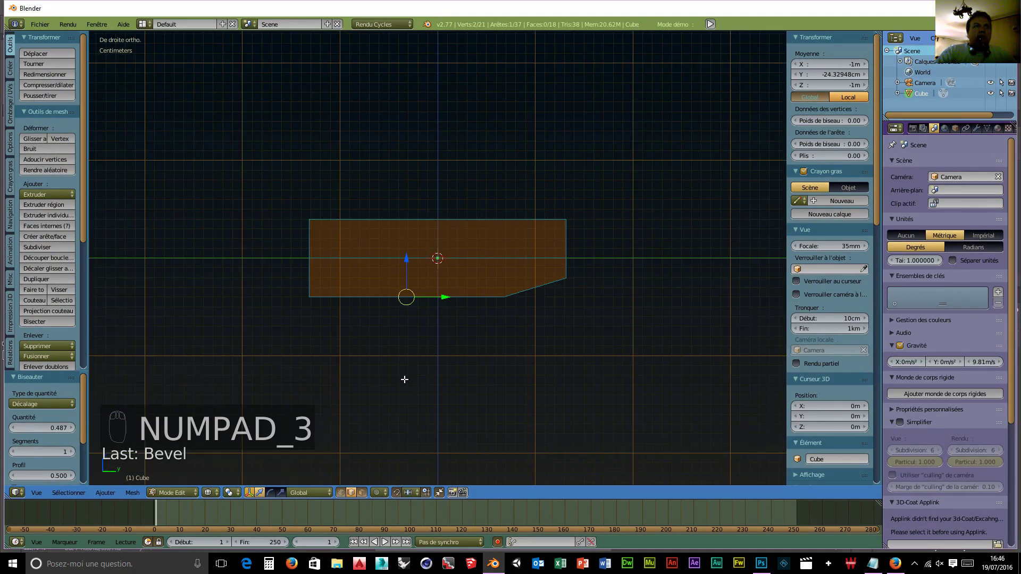
key(ctrl+KP_3)
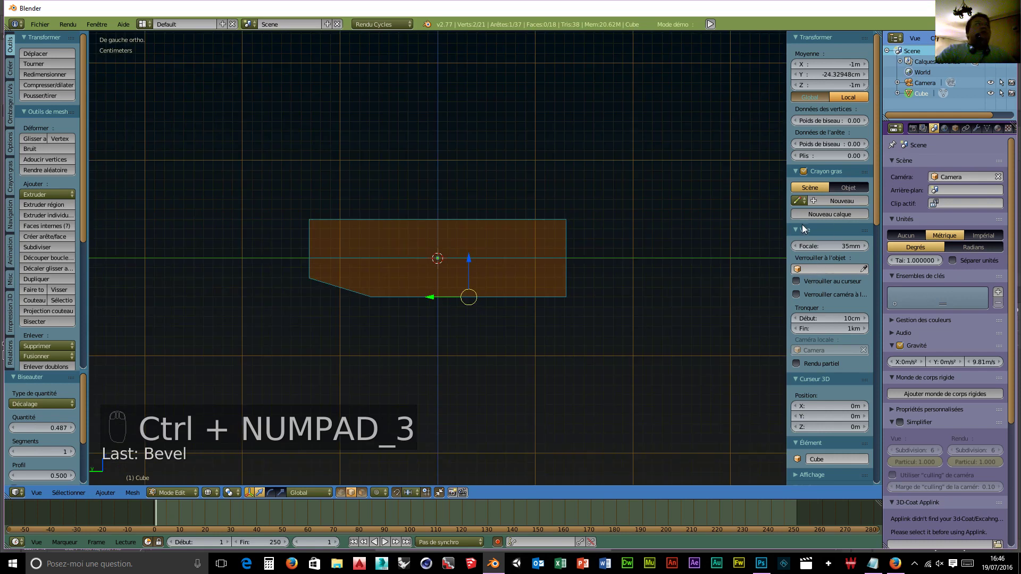
- Look through the 3D view's properties in Edit Mode for the background image settings
scroll(843, 418, down, 3)
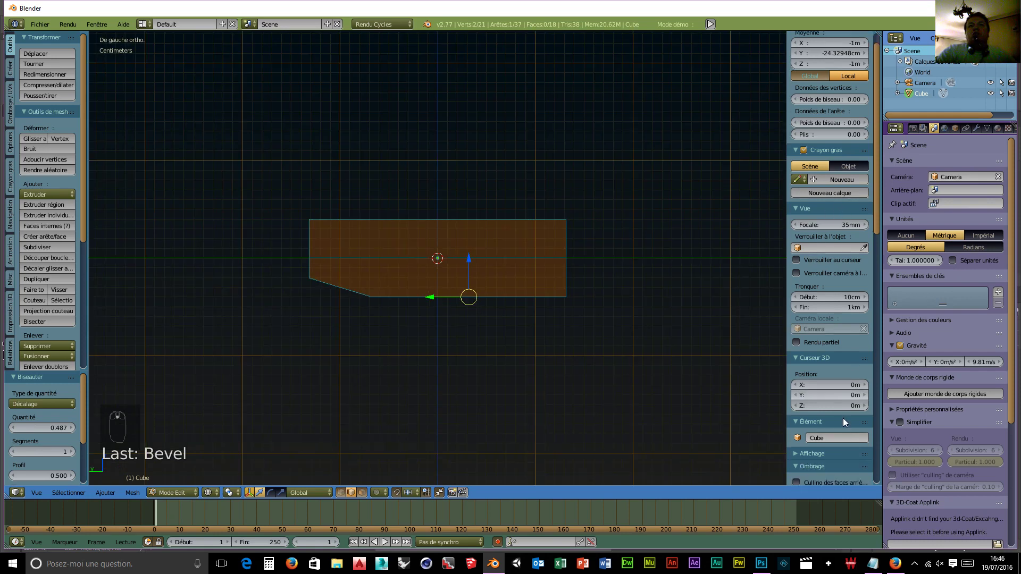
scroll(828, 413, down, 5)
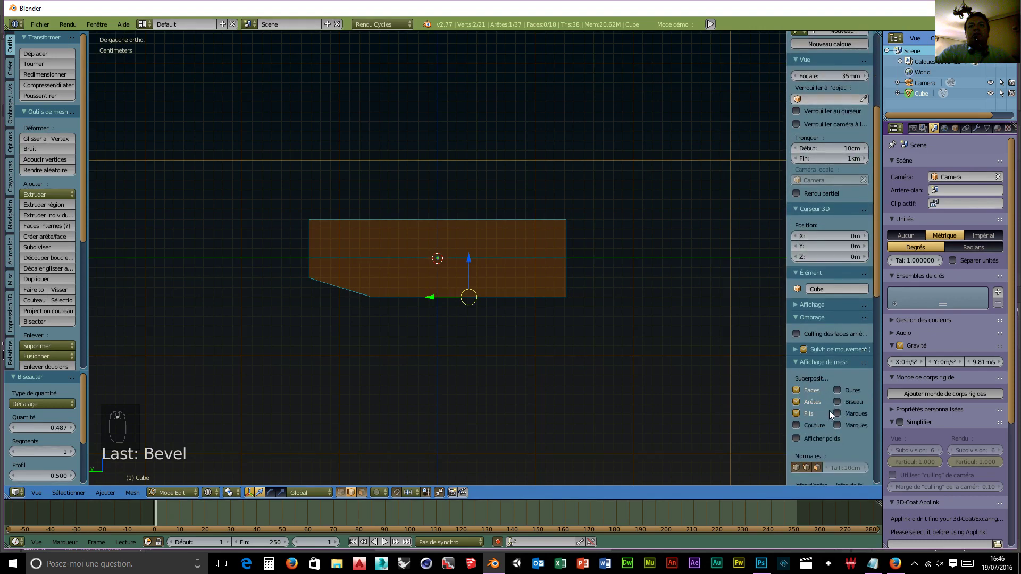
scroll(828, 410, up, 8)
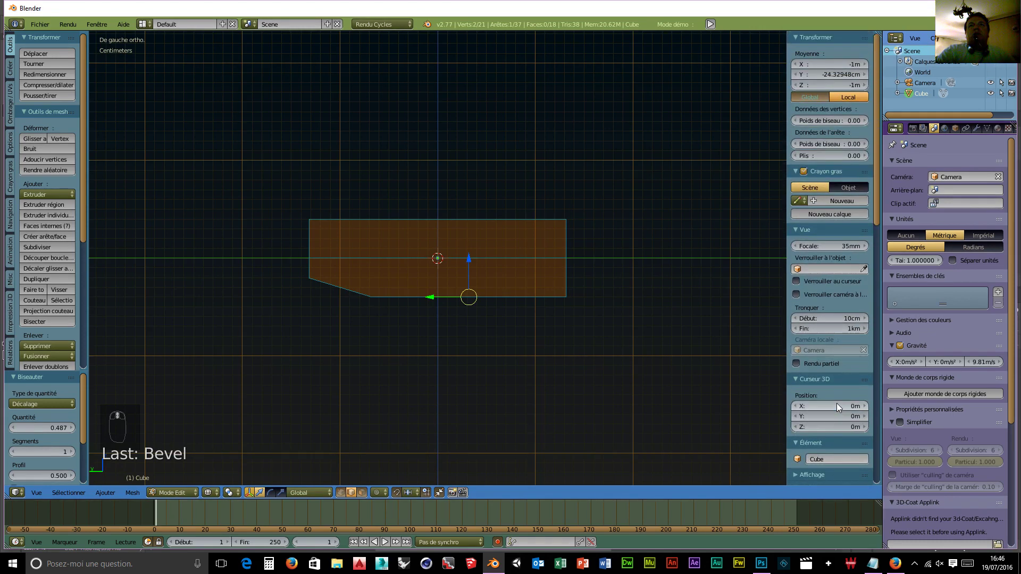
scroll(834, 404, down, 17)
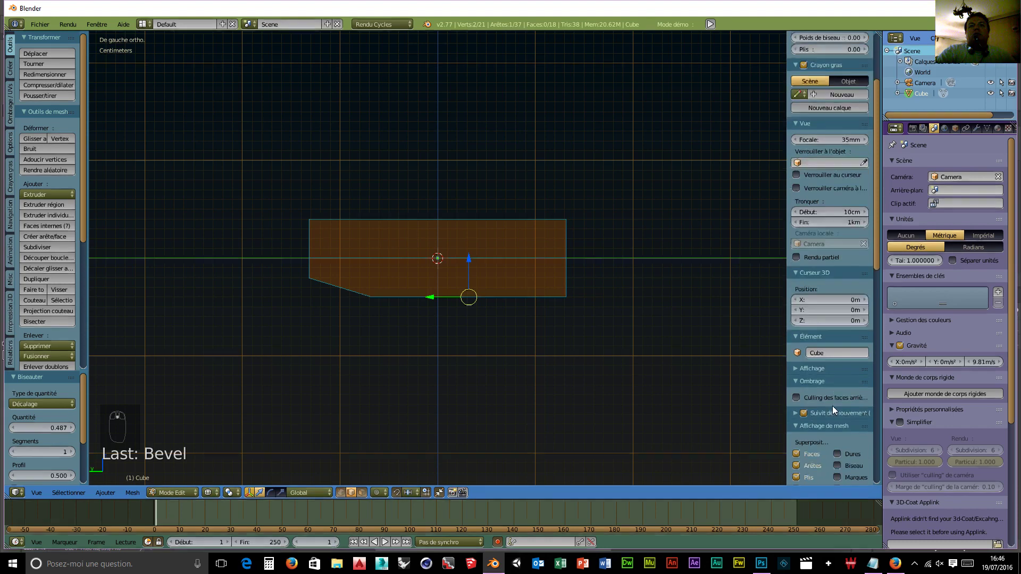
scroll(831, 403, down, 8)
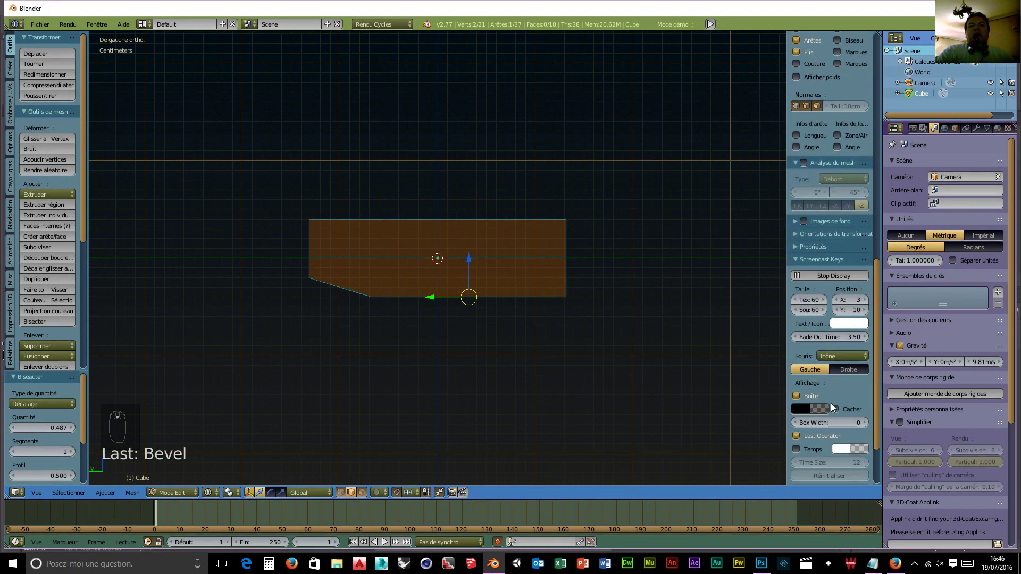
scroll(830, 403, up, 11)
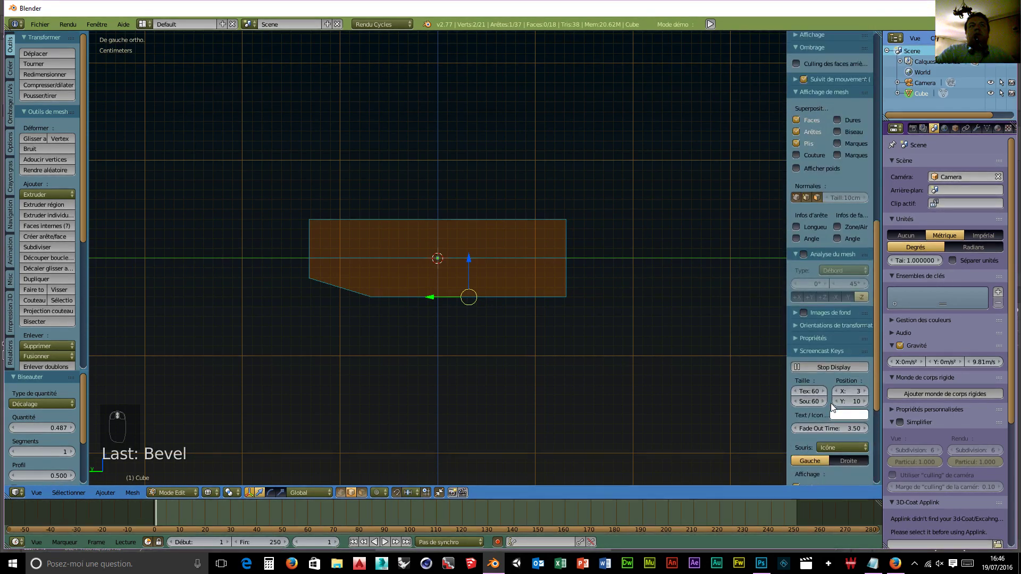
scroll(831, 403, up, 6)
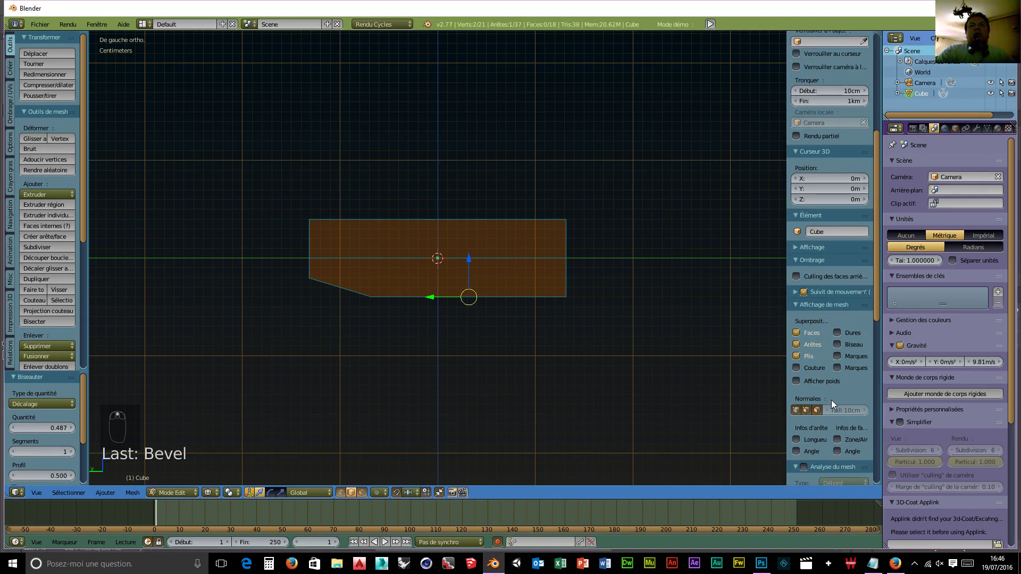
scroll(831, 401, up, 6)
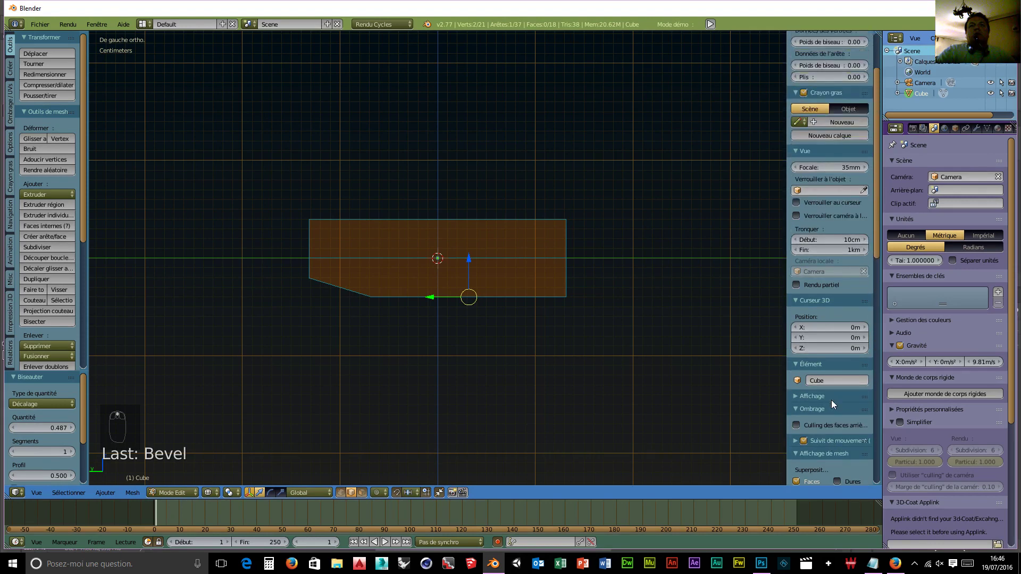
scroll(831, 403, up, 2)
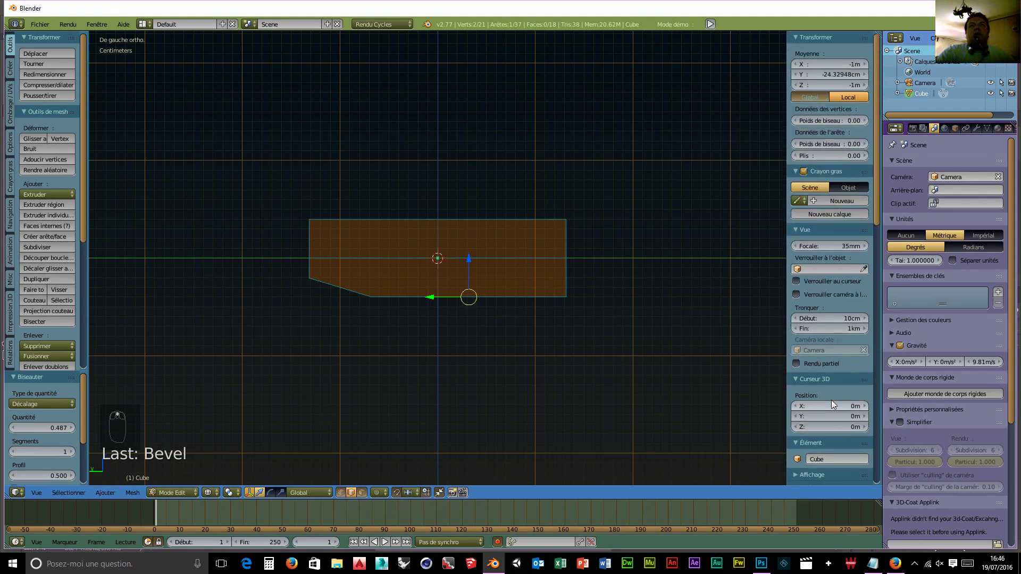
- Switch to Object Mode, enable background images for the 3D view and add an empty image slot
click(175, 491)
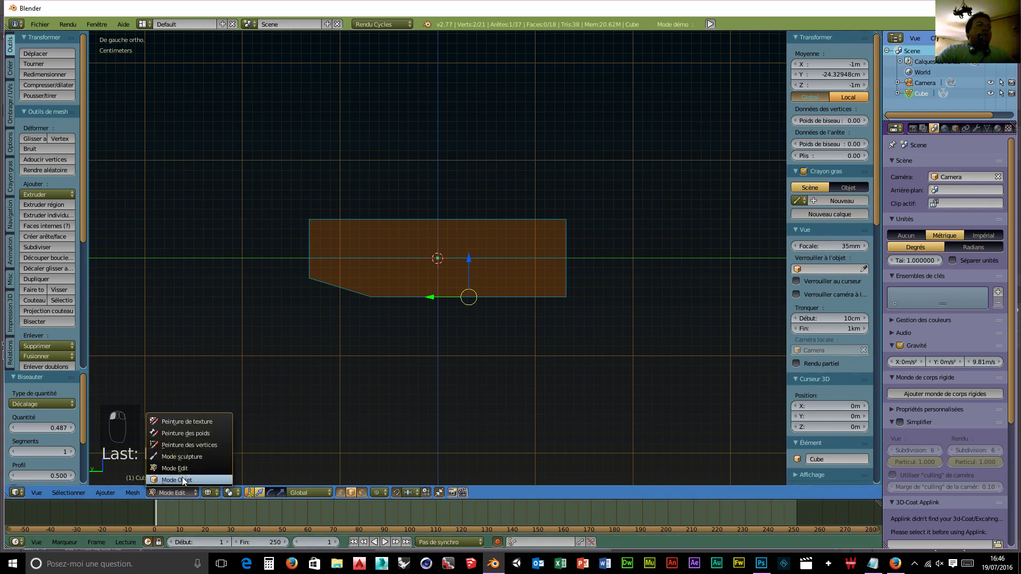
click(177, 480)
scroll(858, 334, down, 4)
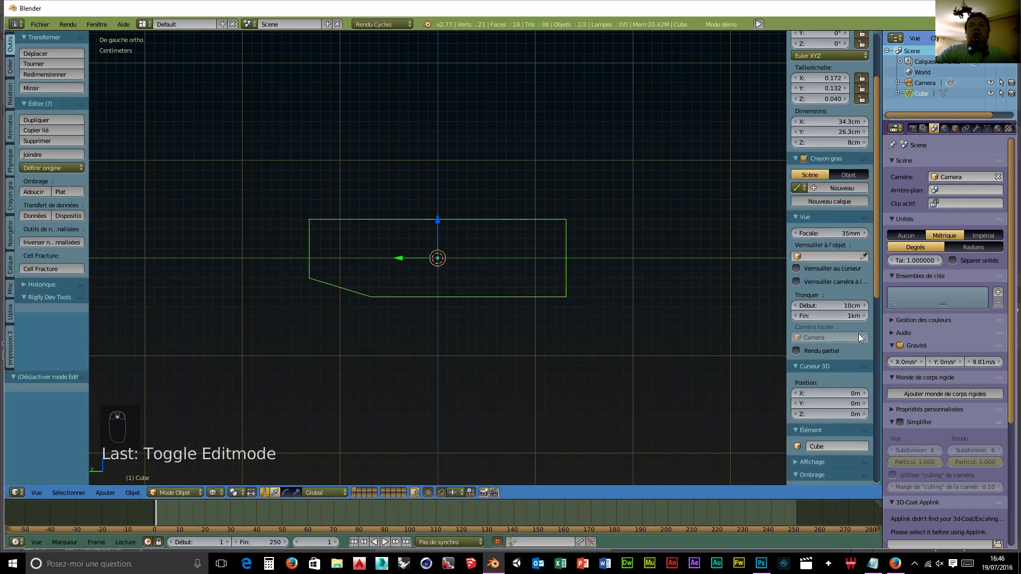
scroll(859, 337, down, 5)
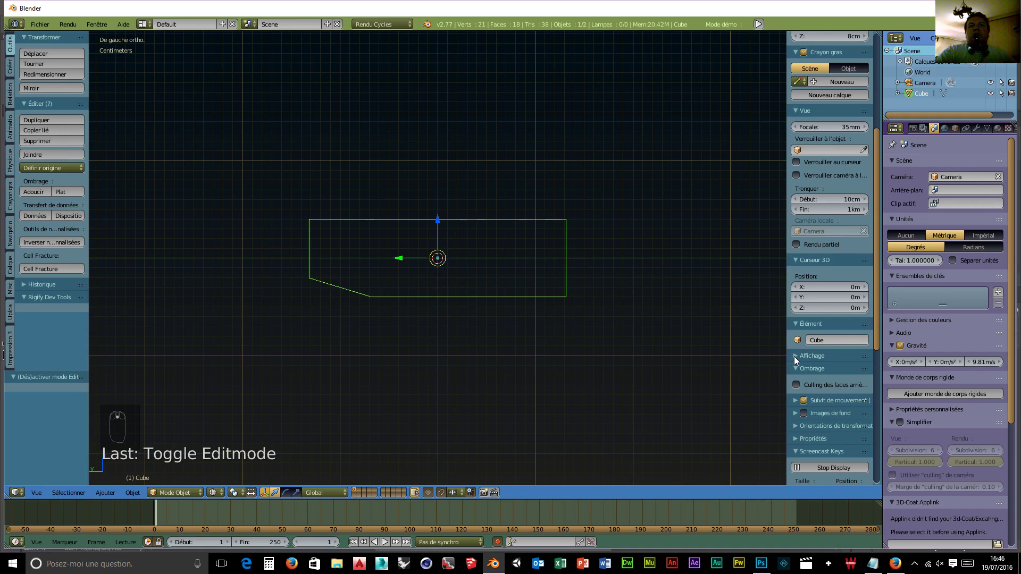
click(804, 413)
click(793, 414)
click(820, 430)
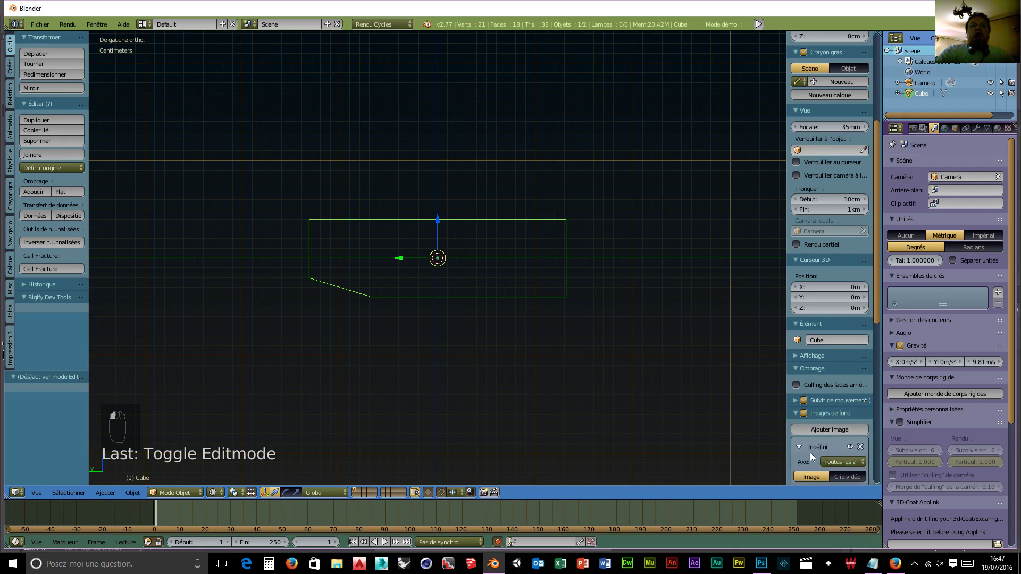
- Restrict the new background image to the left view by setting its axis to Gauche
scroll(809, 452, down, 3)
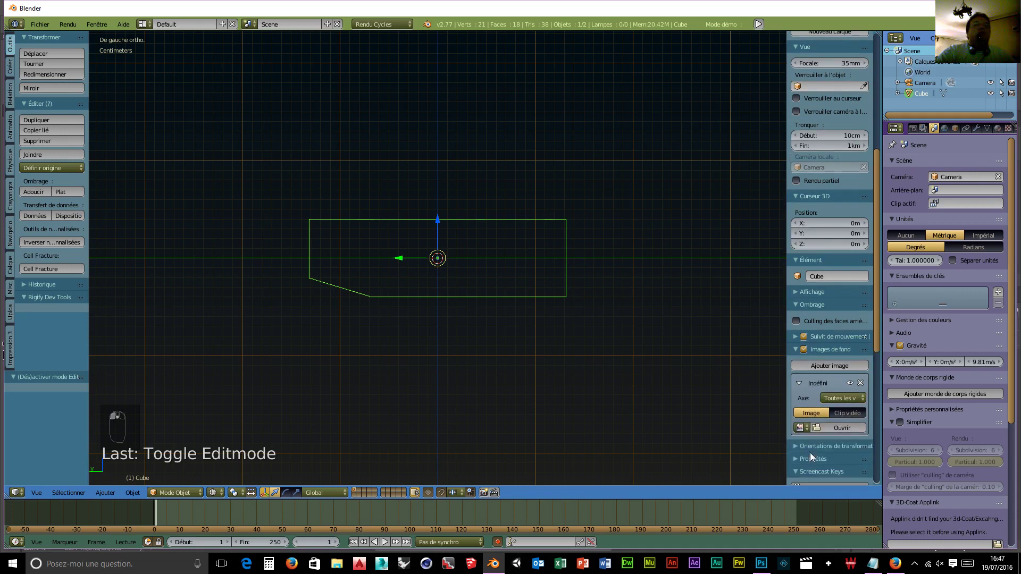
click(846, 399)
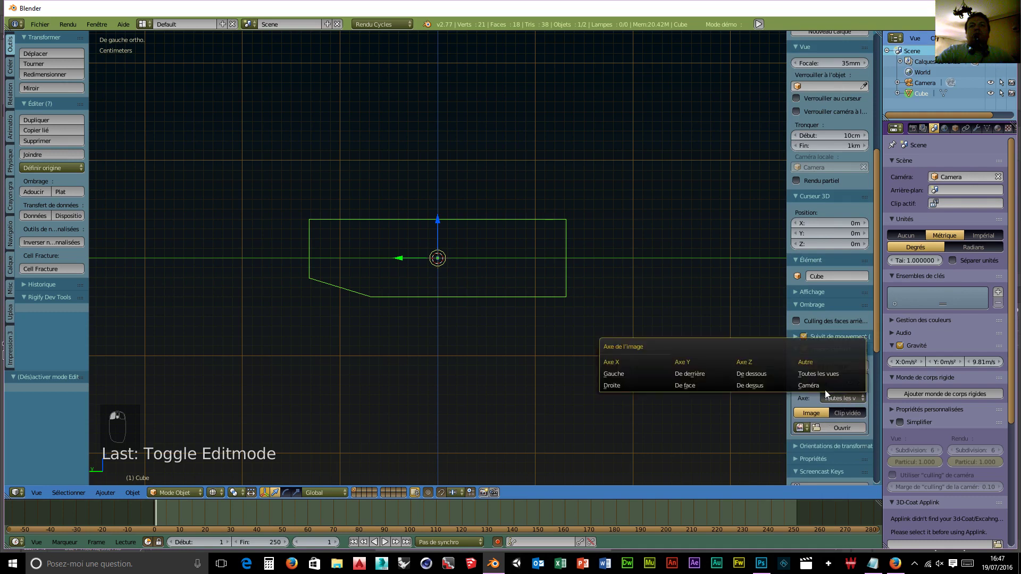
click(613, 375)
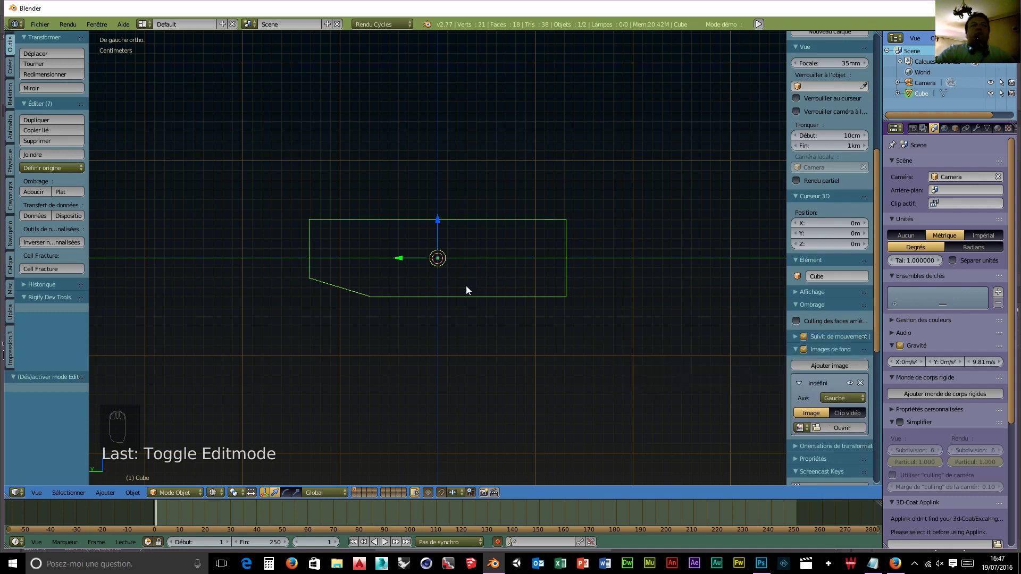
- Load xbox-one-forza-6-edition-console-profil.png from D:\blender\objet pour intérieur de maison\neo retro orange as the background image
click(847, 429)
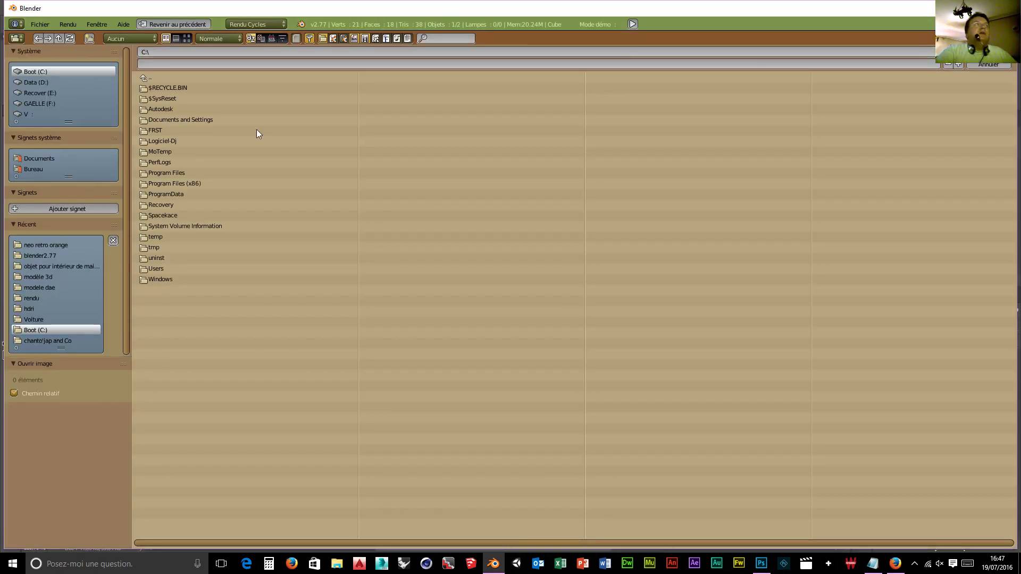
click(22, 81)
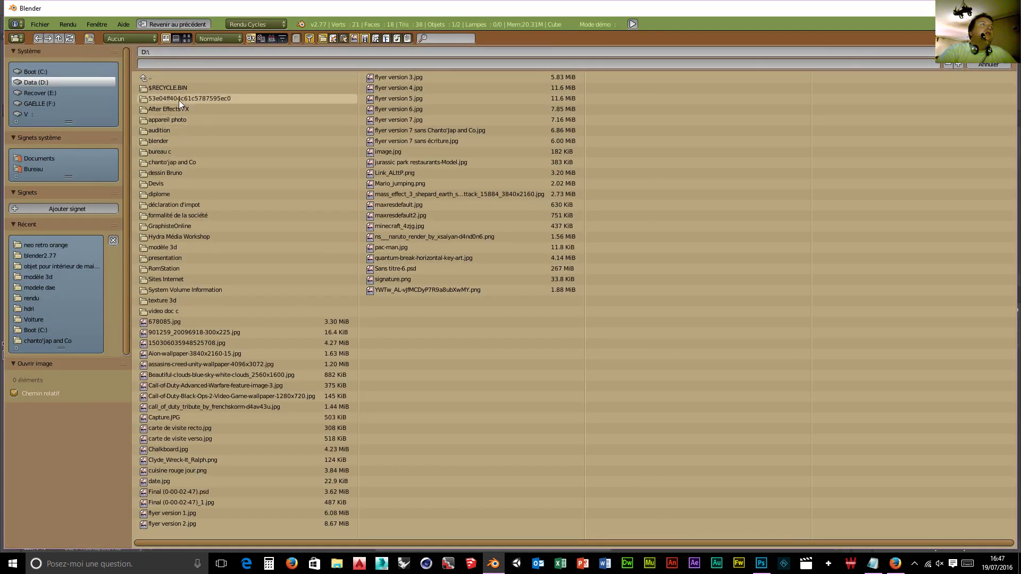
click(158, 142)
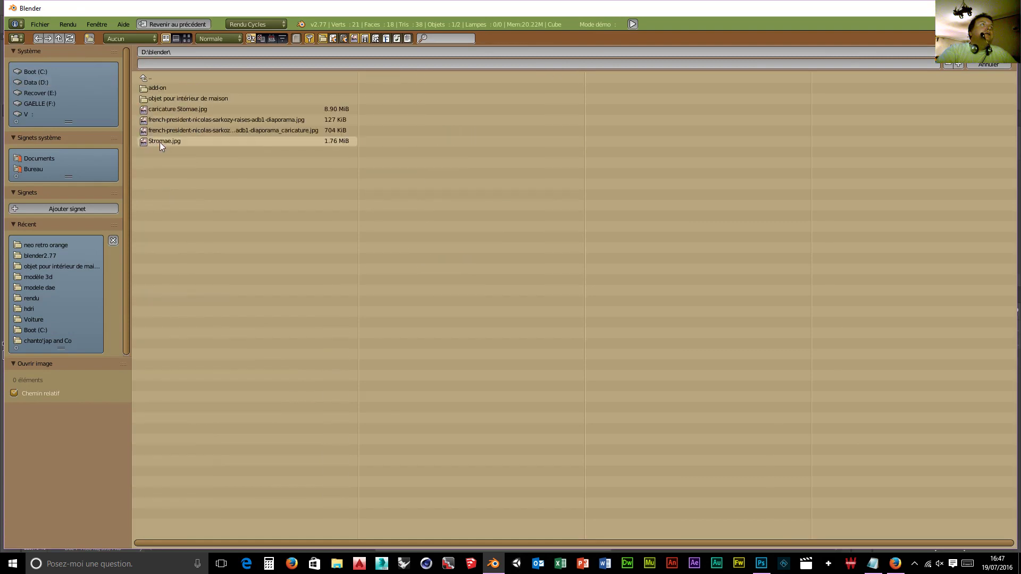
click(162, 99)
click(174, 85)
click(187, 38)
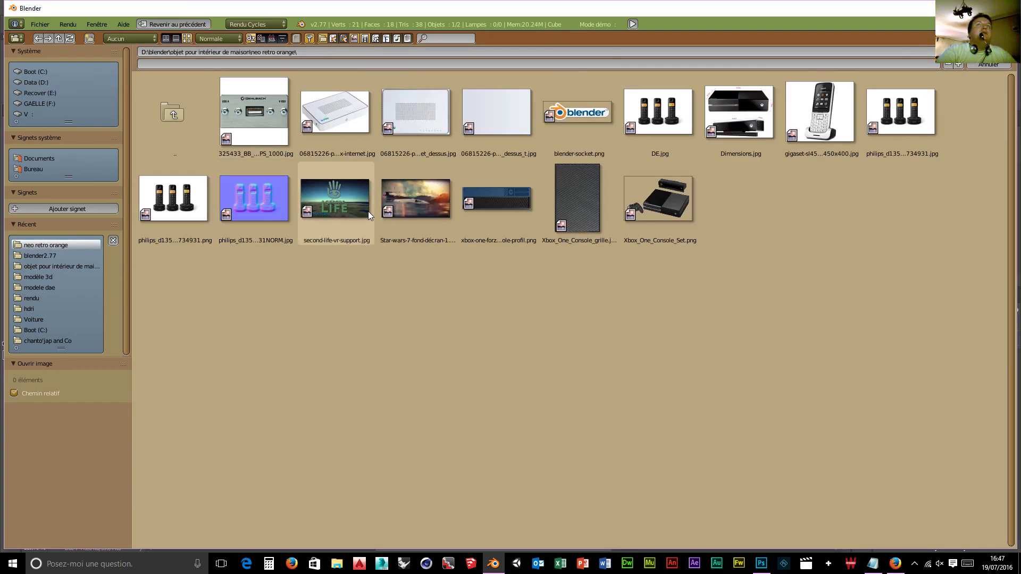
click(507, 200)
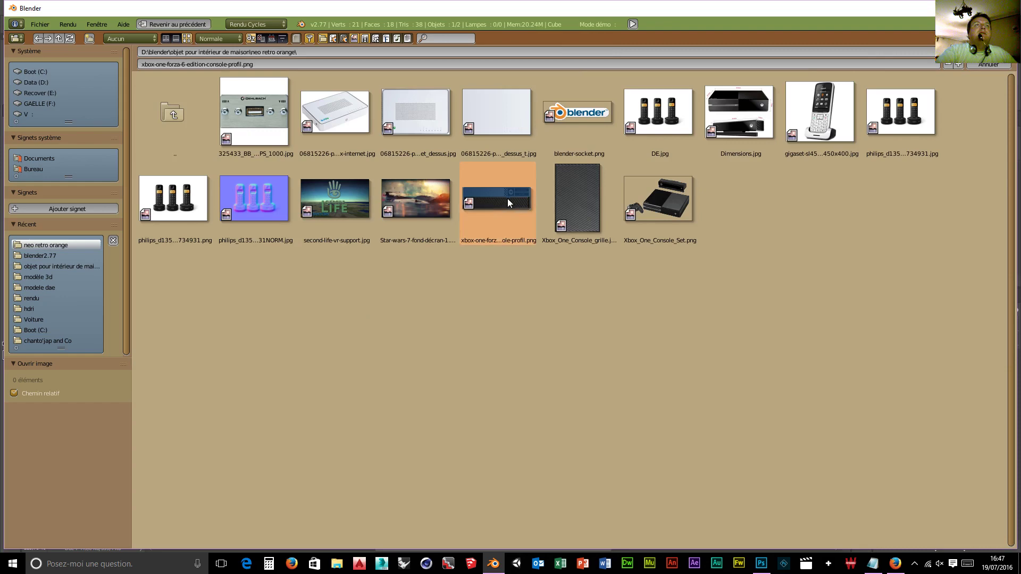
click(988, 52)
- Scale the background image to a size of 26 cm so it matches the console body's side outline
scroll(607, 173, down, 10)
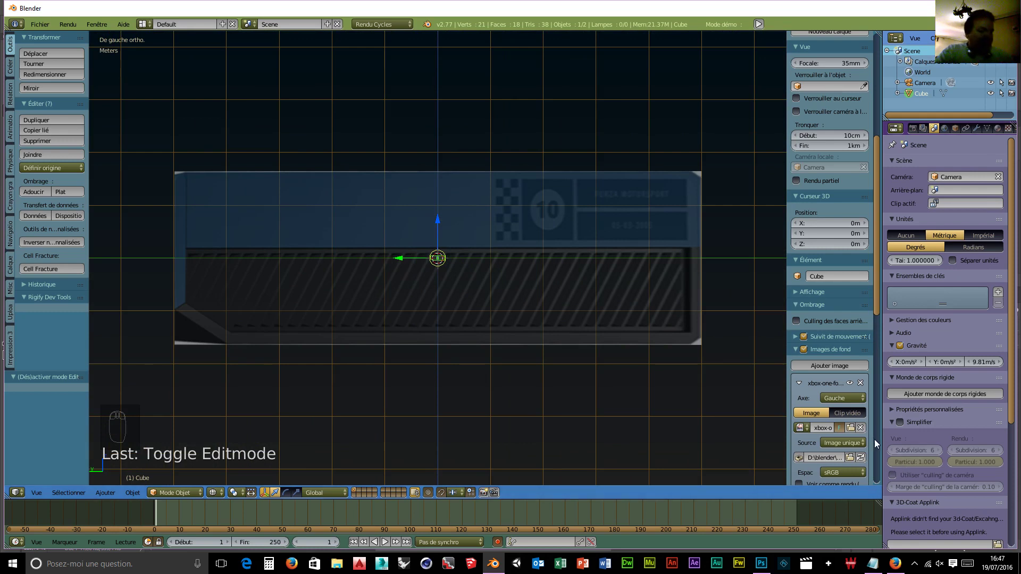
scroll(837, 448, down, 3)
scroll(837, 446, down, 3)
mouse_move(836, 429)
mouse_down()
mouse_move(800, 430)
mouse_move(835, 429)
mouse_up()
scroll(600, 388, up, 12)
scroll(582, 387, up, 4)
drag(847, 429, 875, 429)
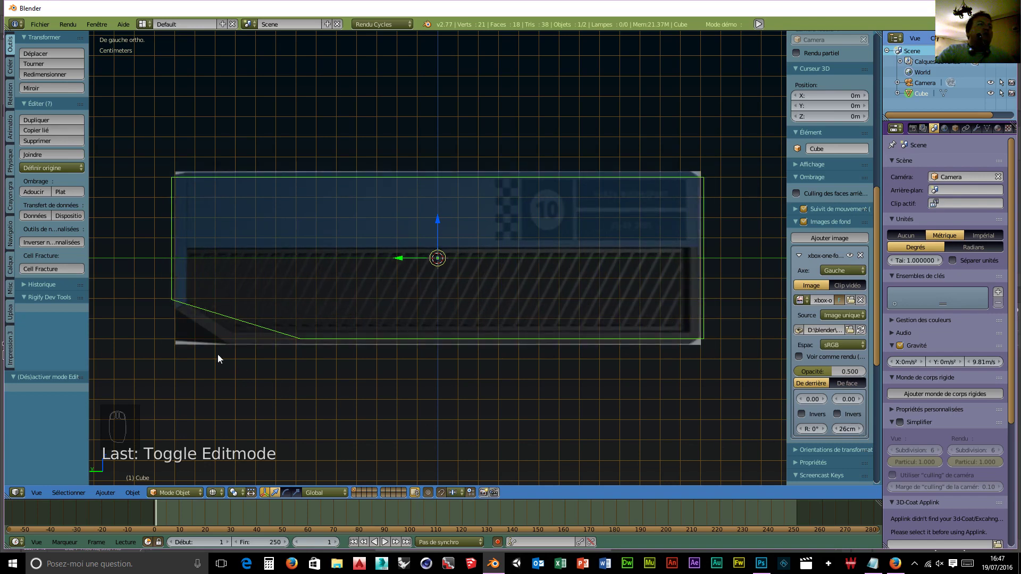
middle_drag(336, 400, 350, 401)
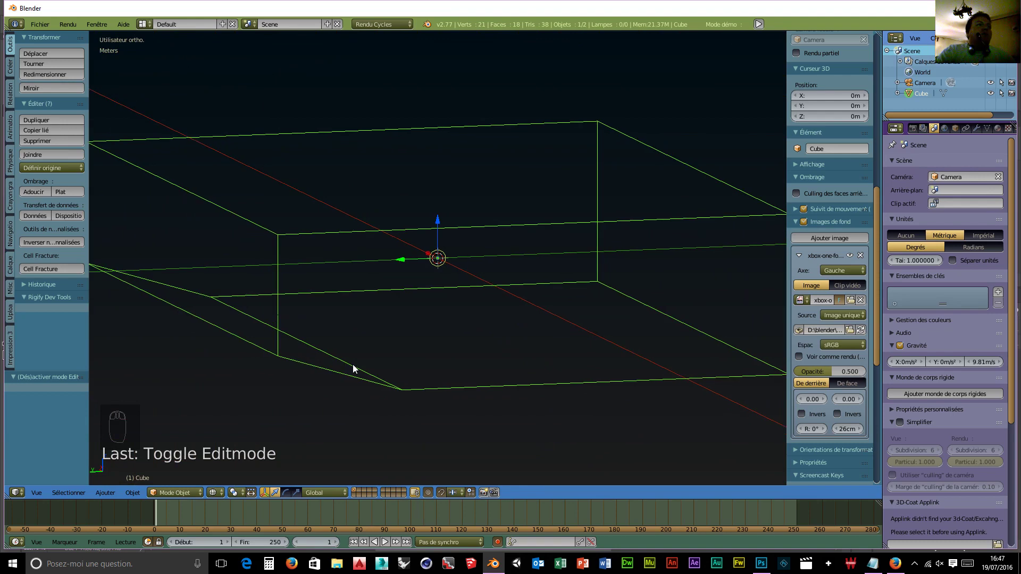
- In Edit Mode, move the two lower edges of the chamfer about 3.44 cm along Y to match the background image, and deselect everything
click(190, 489)
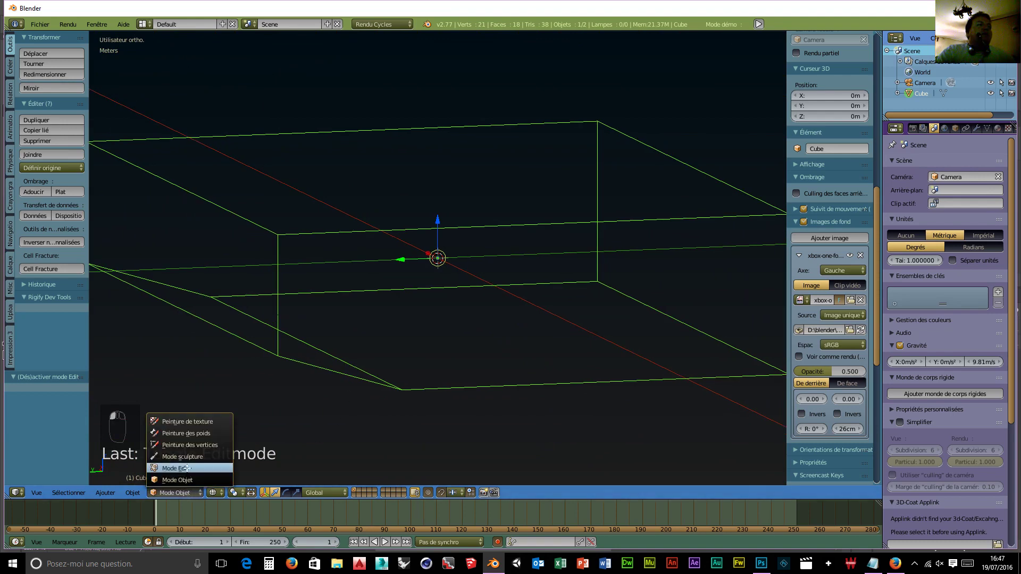
click(189, 468)
right_click(350, 365)
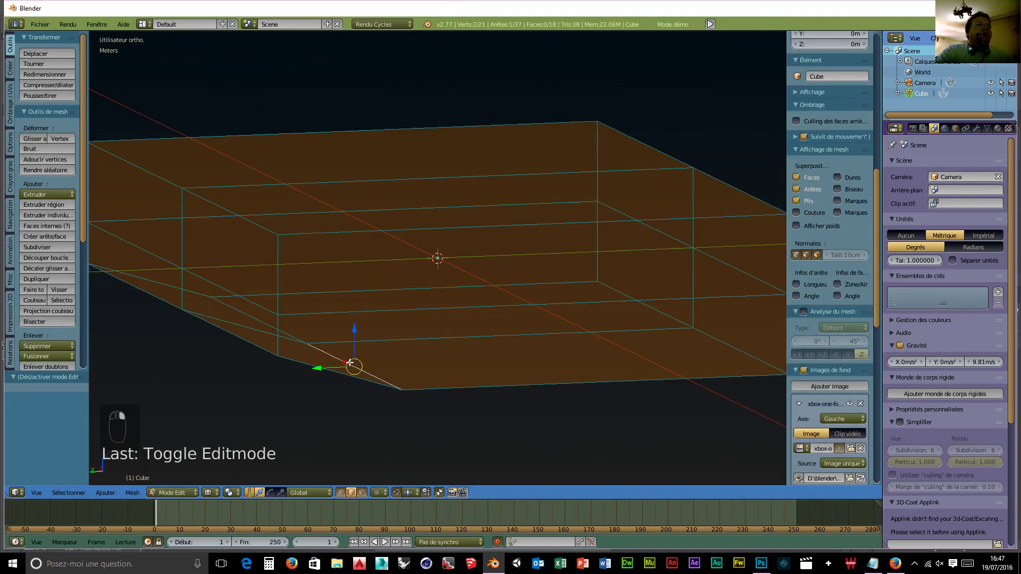
shift+right_click(253, 315)
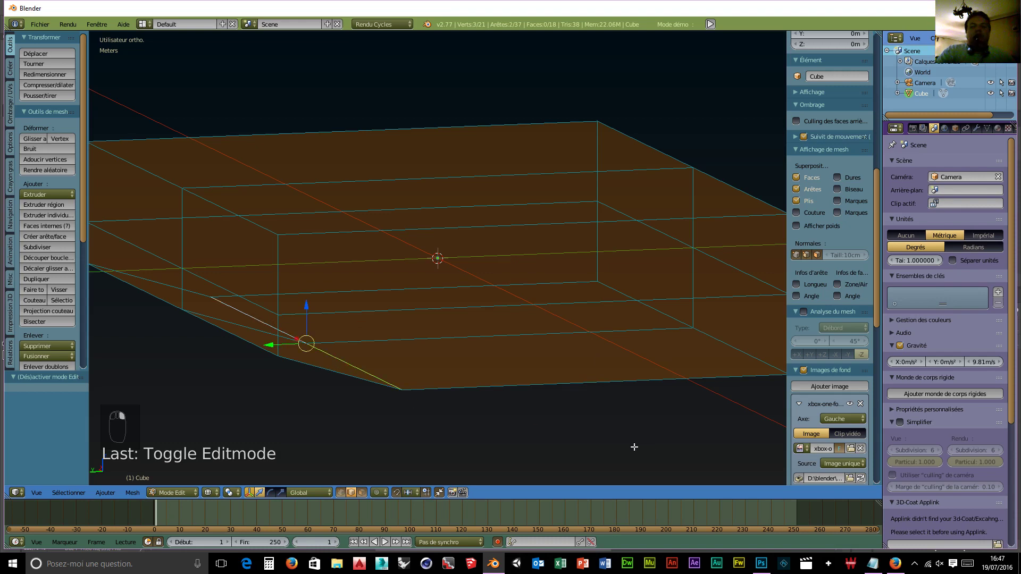
key(ctrl+KP_3)
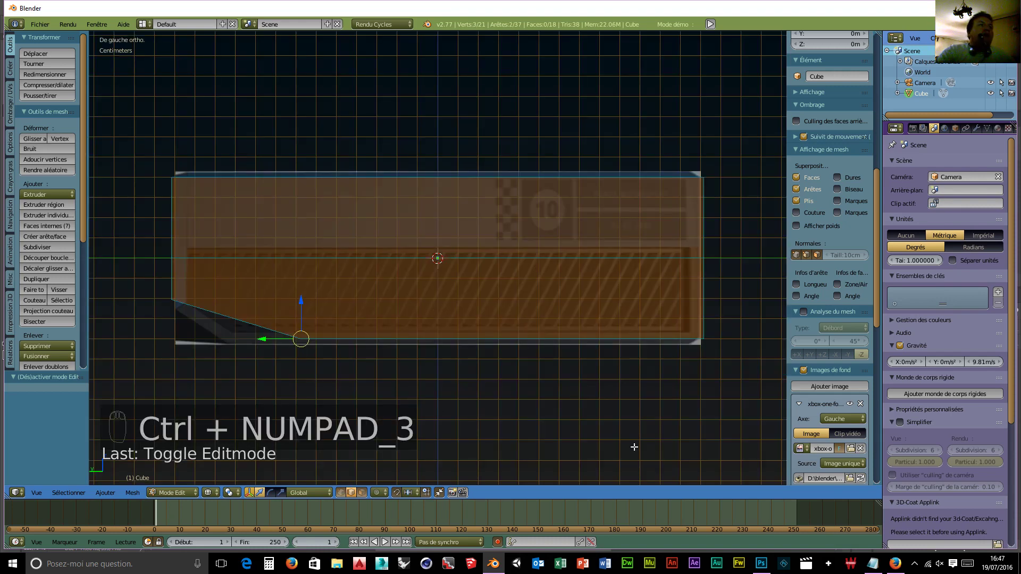
drag(263, 339, 193, 345)
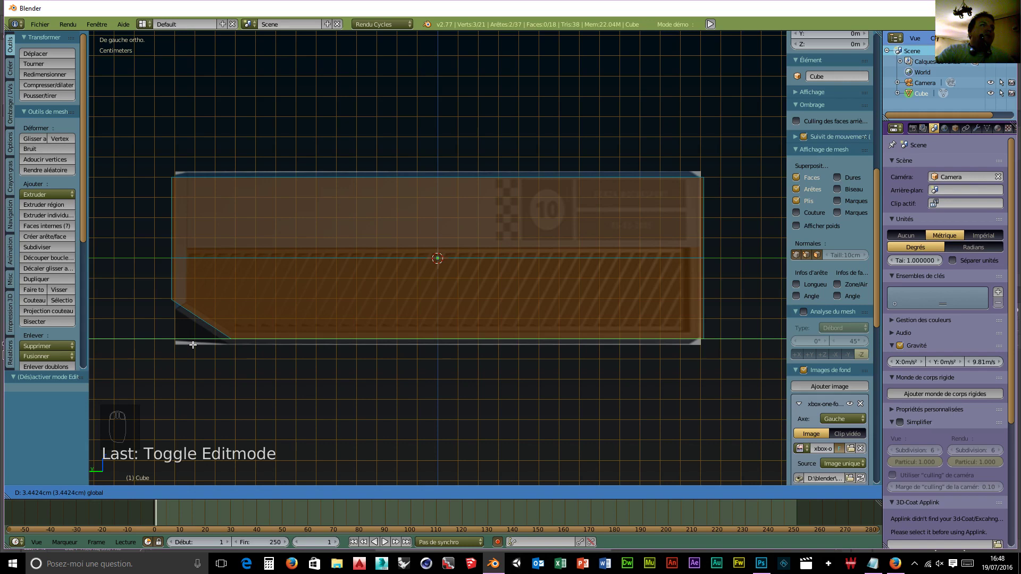
drag(193, 345, 193, 345)
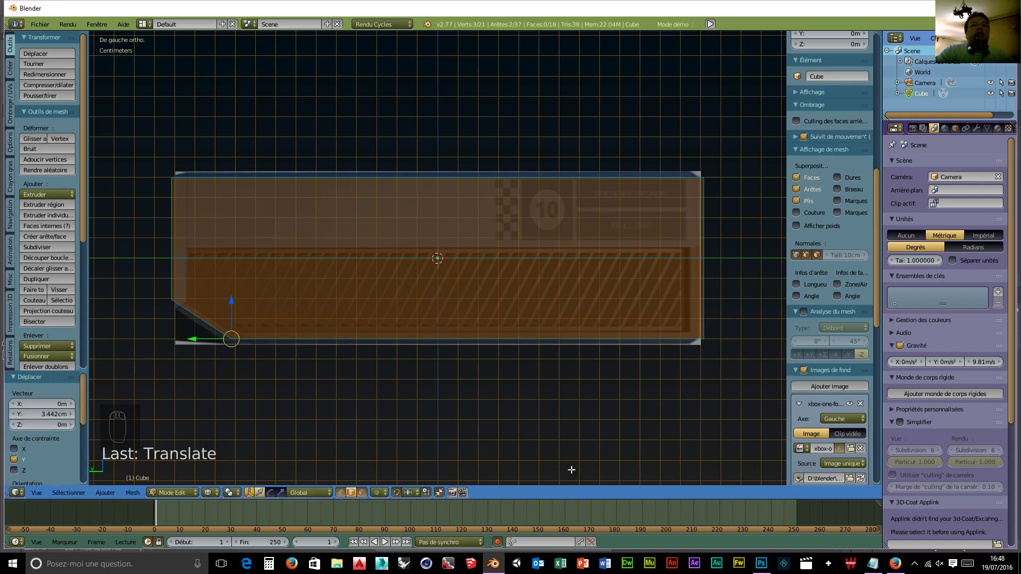
key(a)
- Select the lower face on the body's left side and inset it by about 4.28 cm
middle_drag(407, 390, 487, 432)
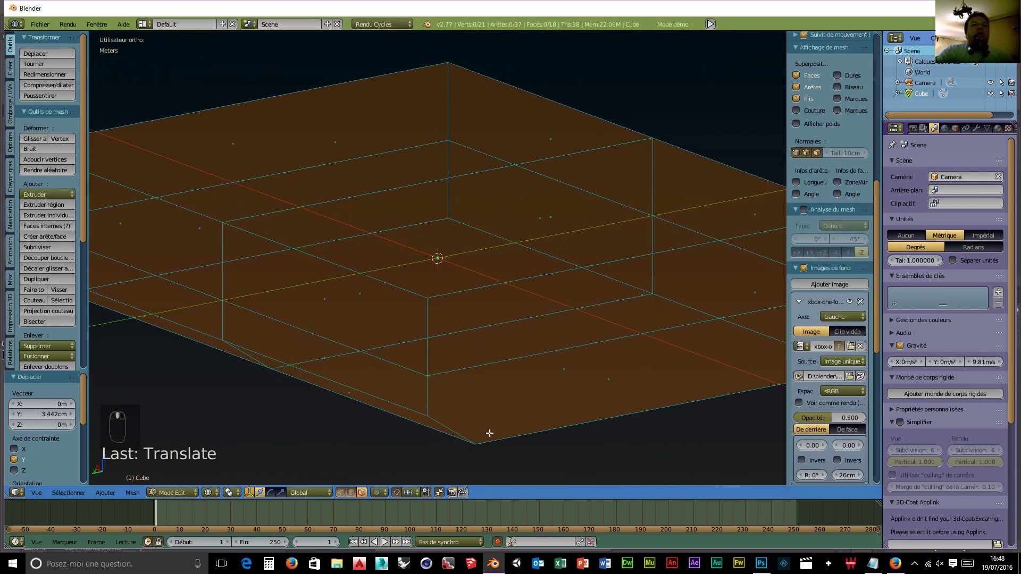
right_click(611, 382)
scroll(633, 449, down, 4)
scroll(636, 447, down, 3)
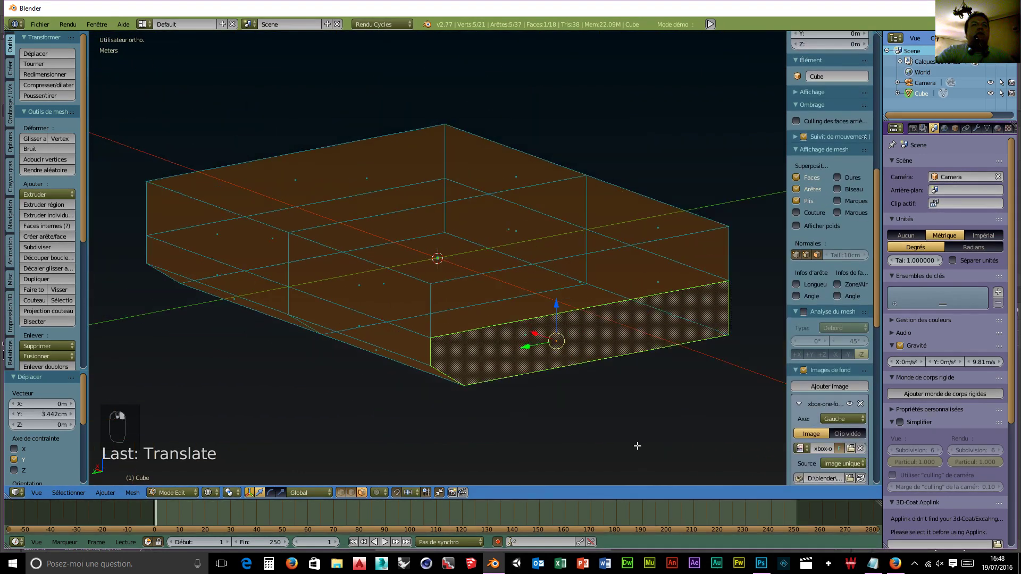
middle_drag(640, 436, 627, 435)
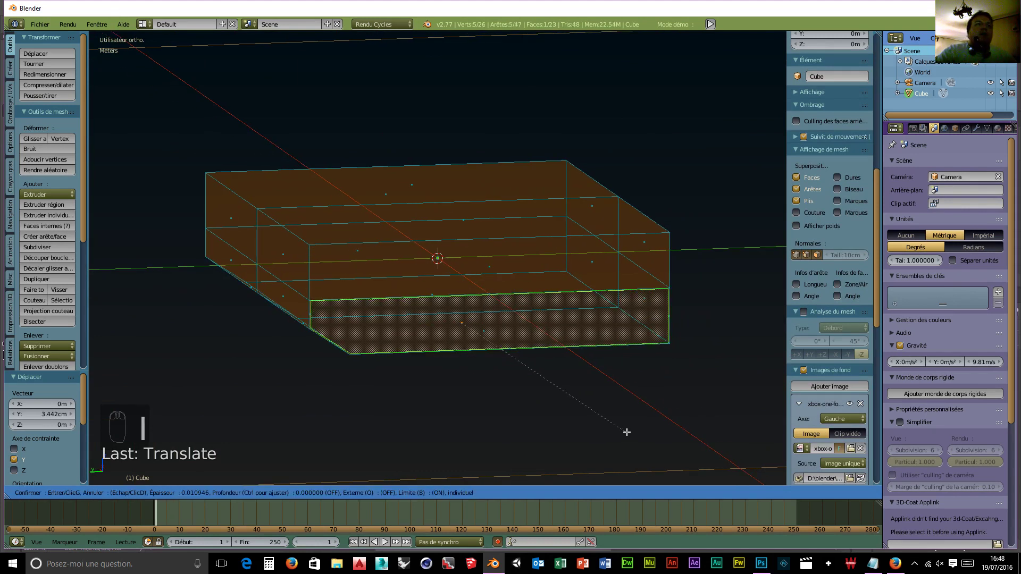
click(586, 412)
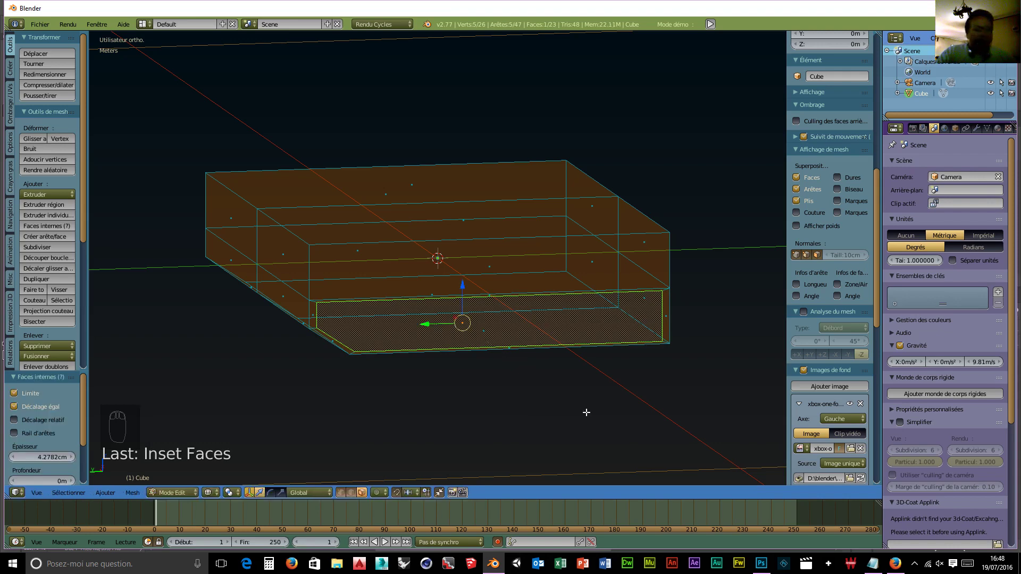
- In the left view, scale the inset face uniformly by about 0.987 and shrink it slightly along Z to match the grille
key(ctrl+KP_3)
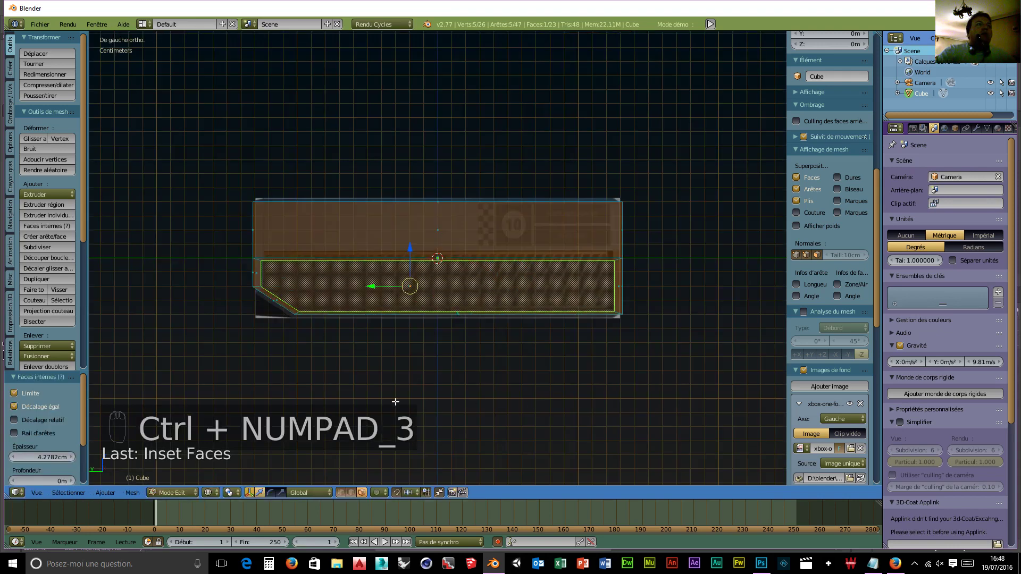
scroll(396, 401, up, 4)
scroll(379, 405, down, 2)
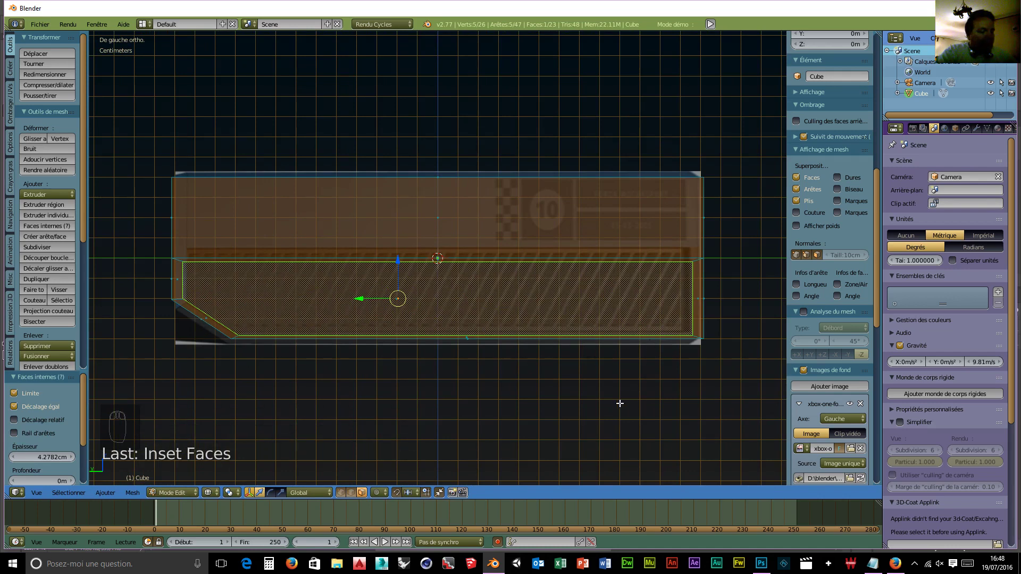
key(s)
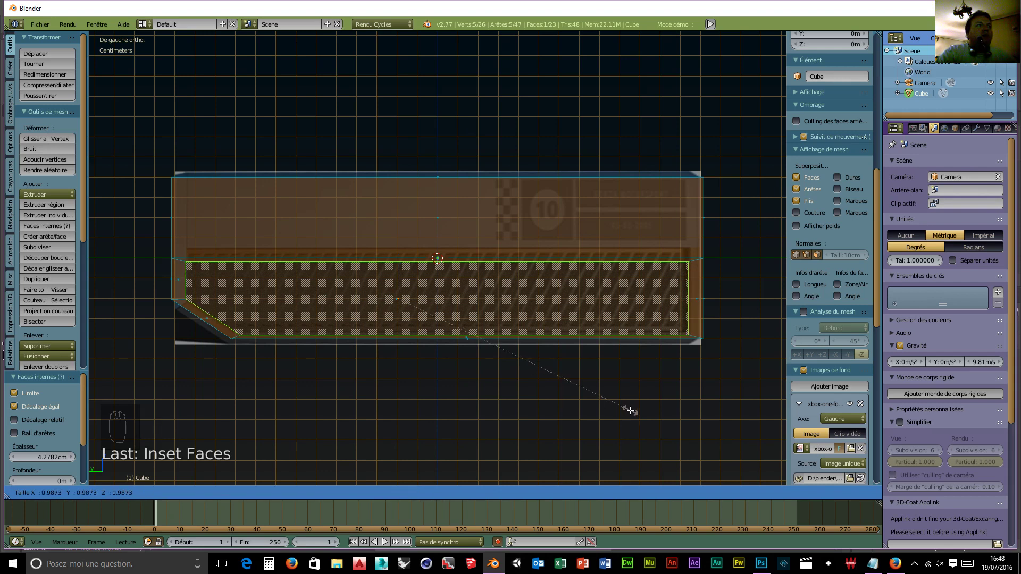
click(630, 410)
key(s)
key(z)
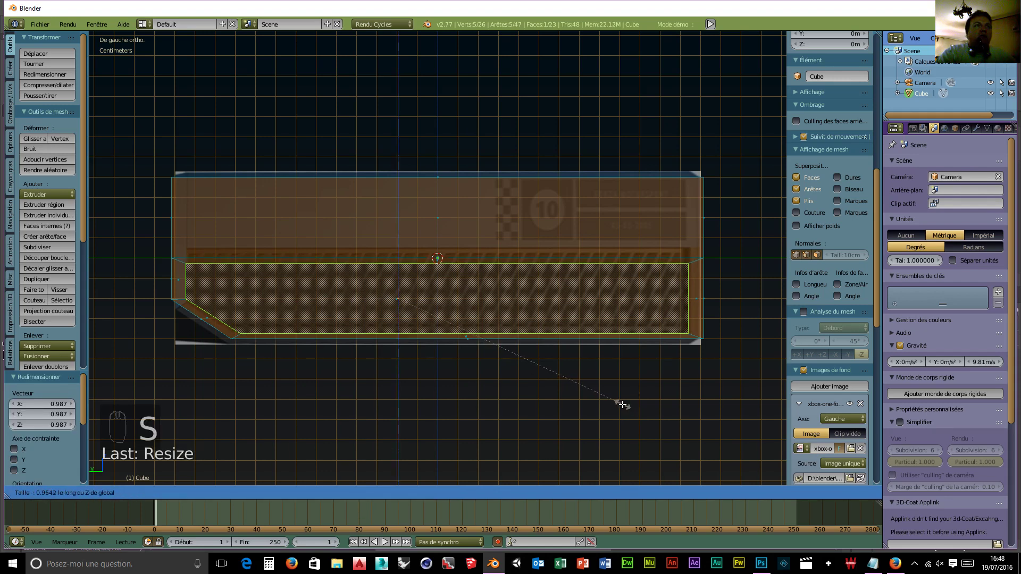
click(617, 403)
- Move the inset face up about 1.58 mm along Z and scale it by about 1.018 along Y
drag(400, 265, 398, 257)
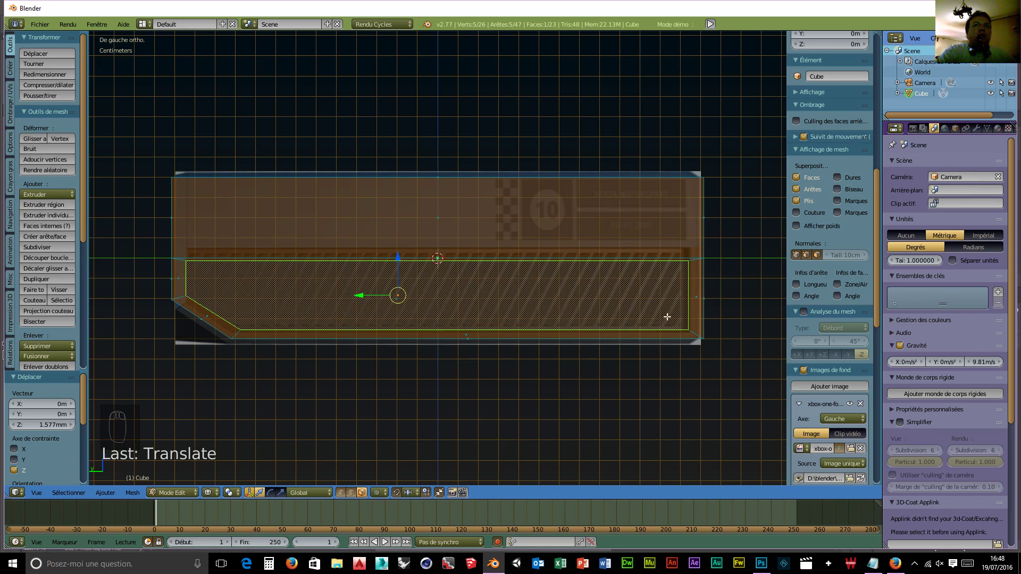
key(s)
key(y)
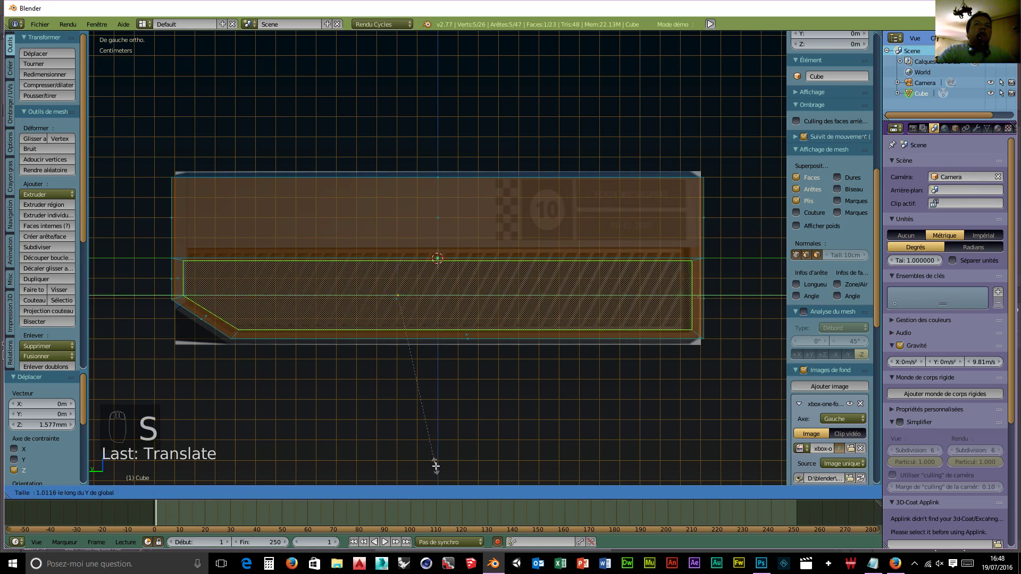
click(434, 464)
- Extrude the inset side face about 4.54 mm inward to form the grille recess
middle_drag(462, 426, 617, 453)
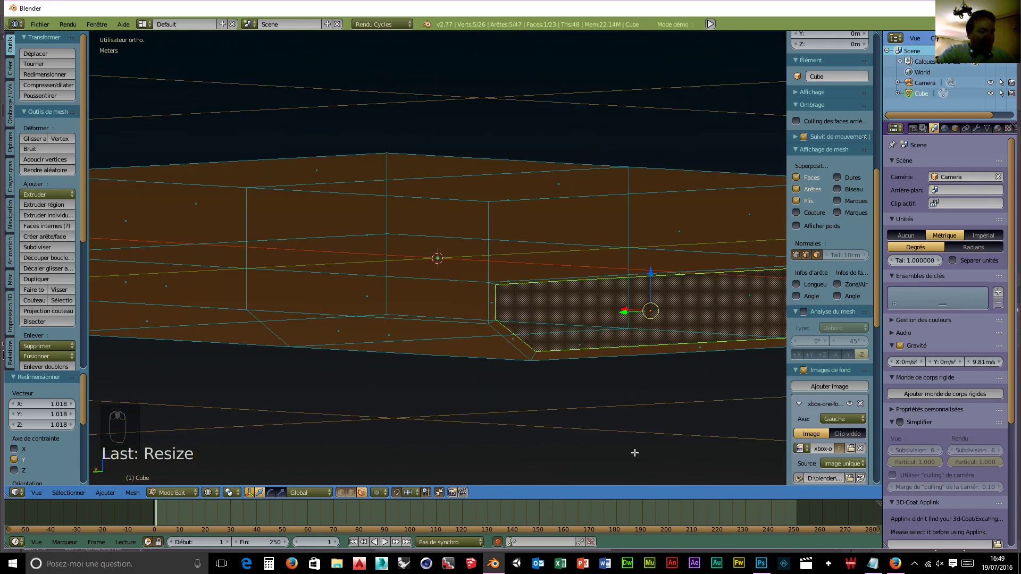
key(e)
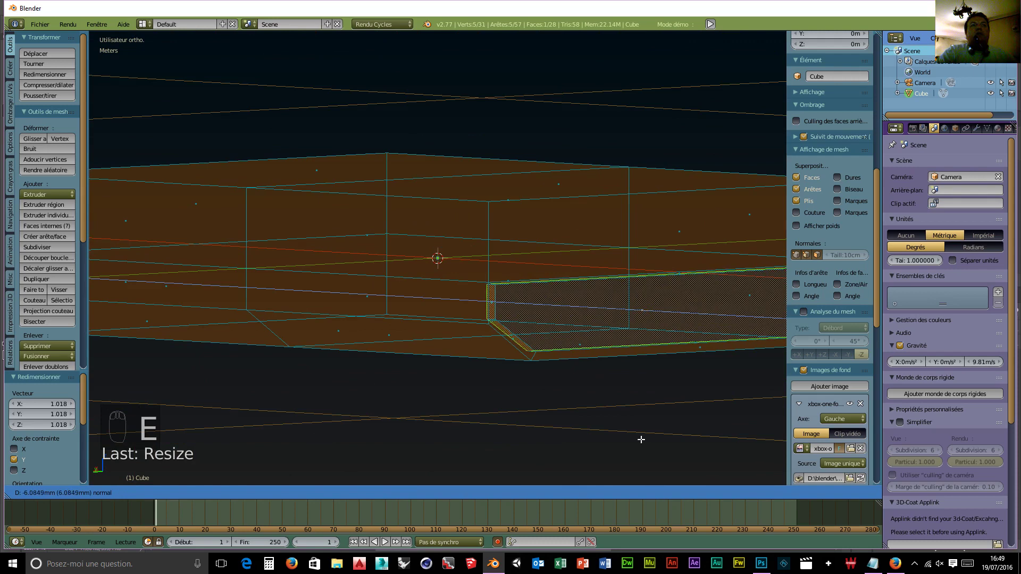
click(643, 439)
- Duplicate the recessed face in place and separate the copy into its own object
middle_drag(656, 428, 298, 358)
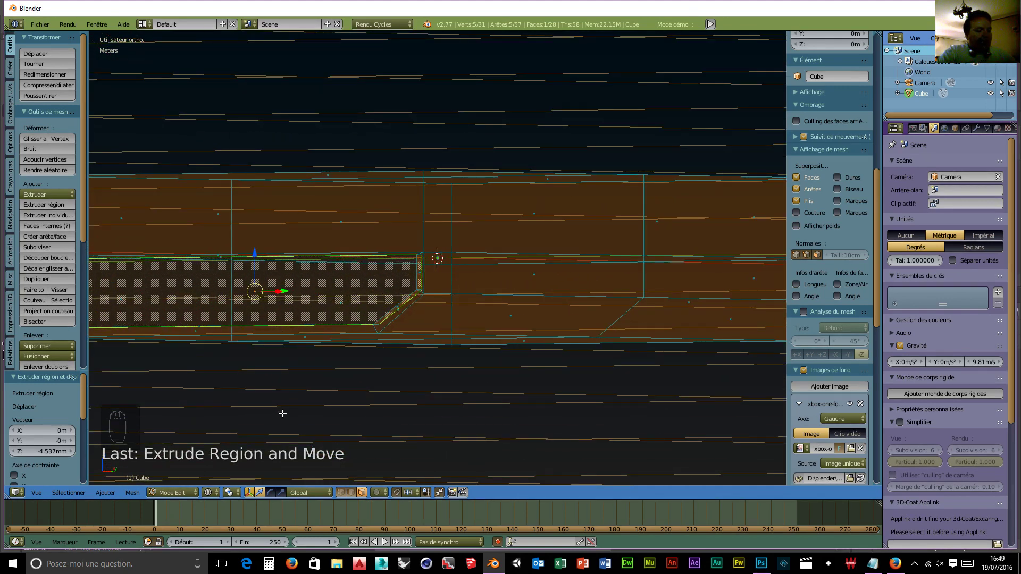
key(shift+d)
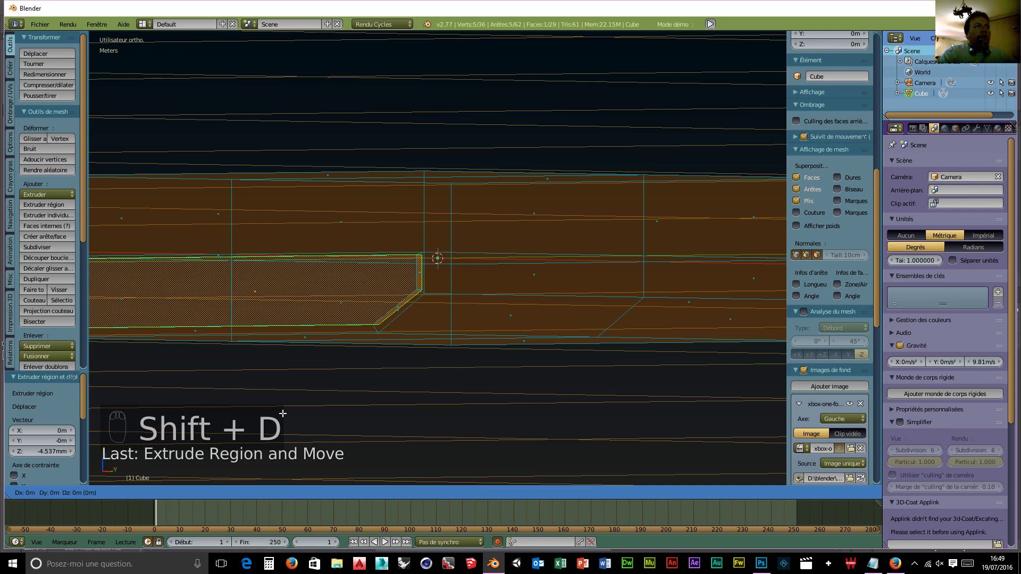
right_click(282, 413)
key(p)
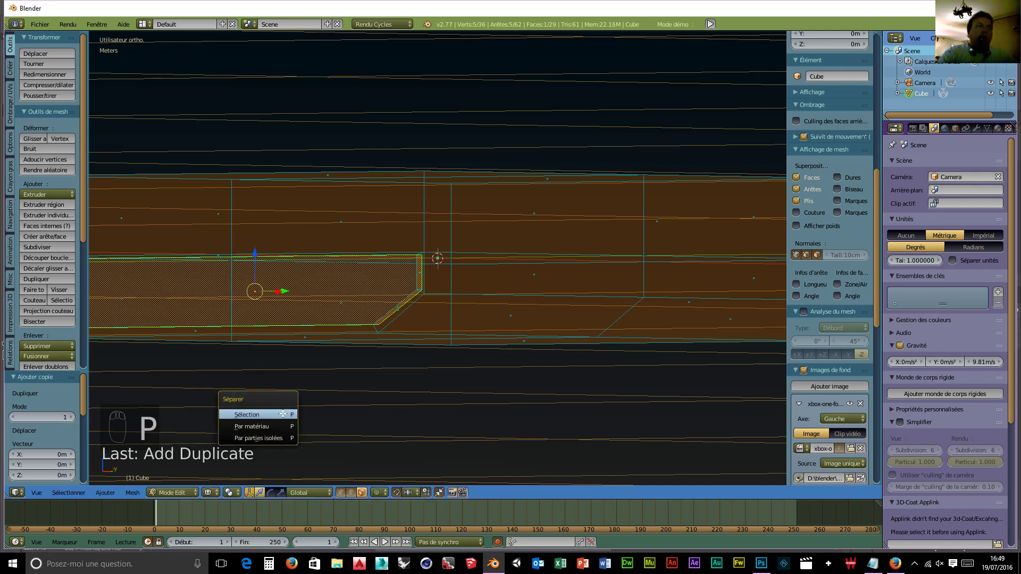
click(283, 413)
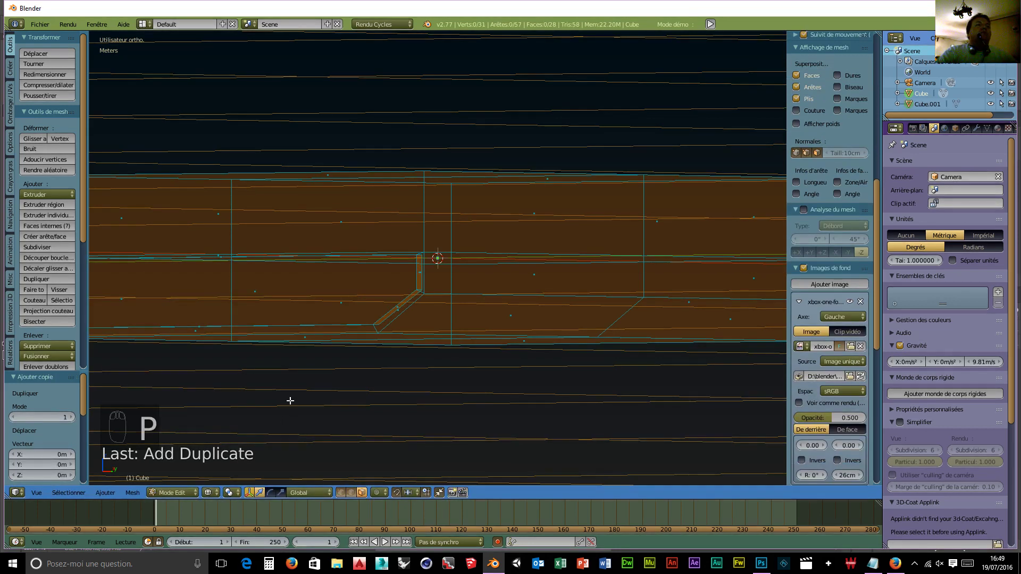
- Select the large top face on the half of the console that has the grille recess
middle_drag(326, 401, 627, 428)
scroll(611, 422, down, 3)
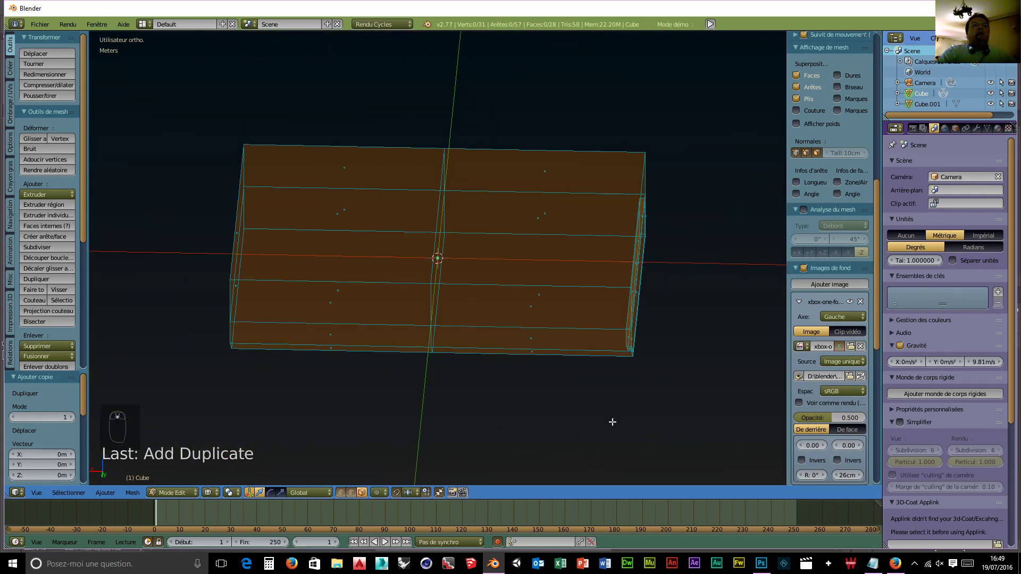
middle_drag(571, 410, 572, 436)
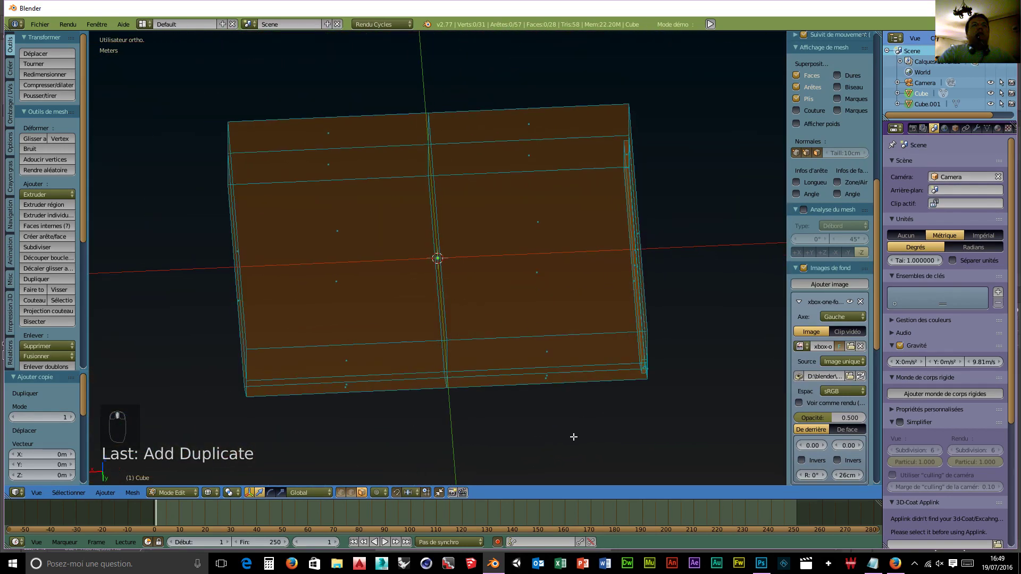
right_click(538, 227)
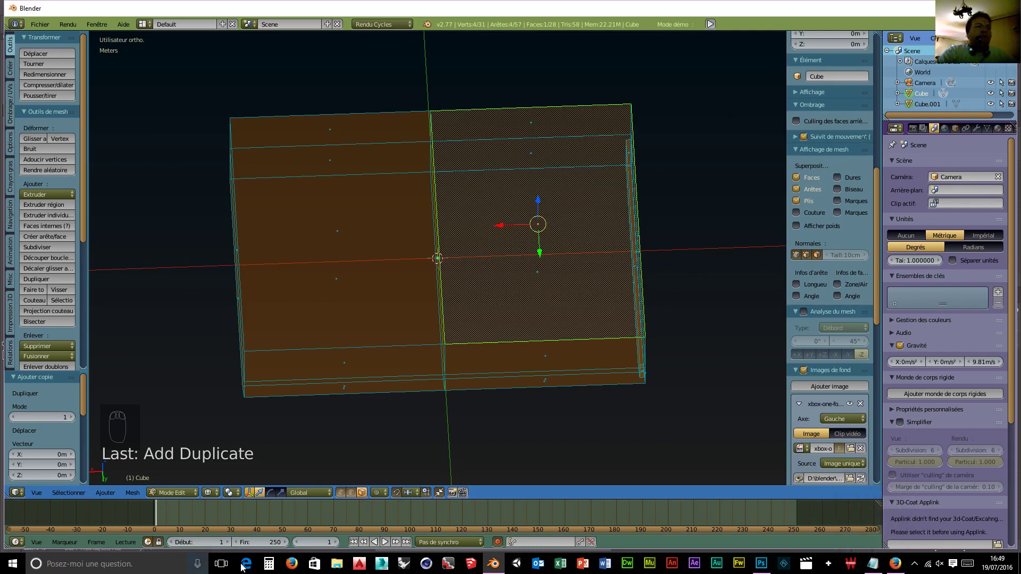
- View the Xbox_One_Console_Set reference image from the neo retro orange folder in File Explorer and return to Blender
click(336, 564)
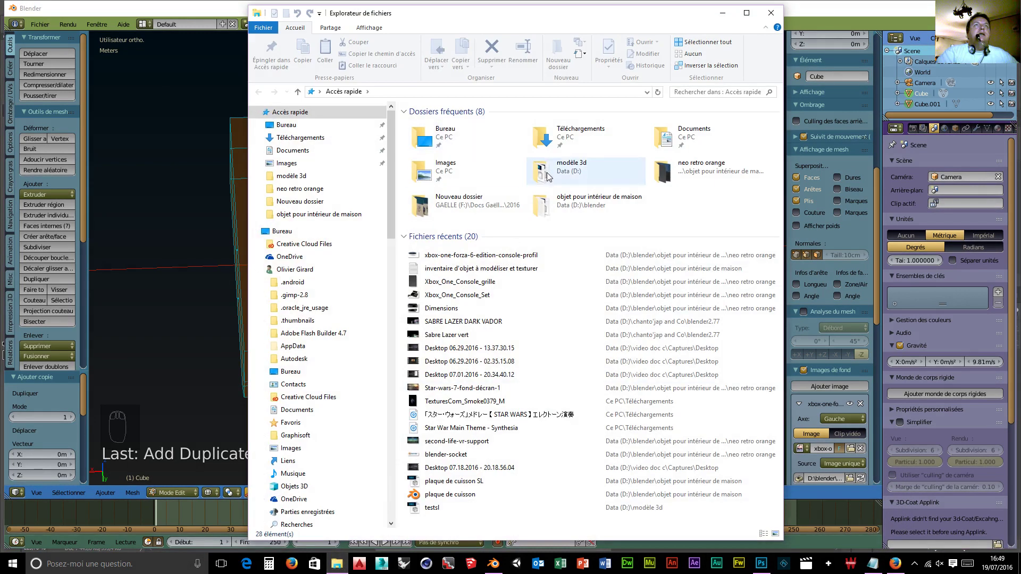
click(696, 178)
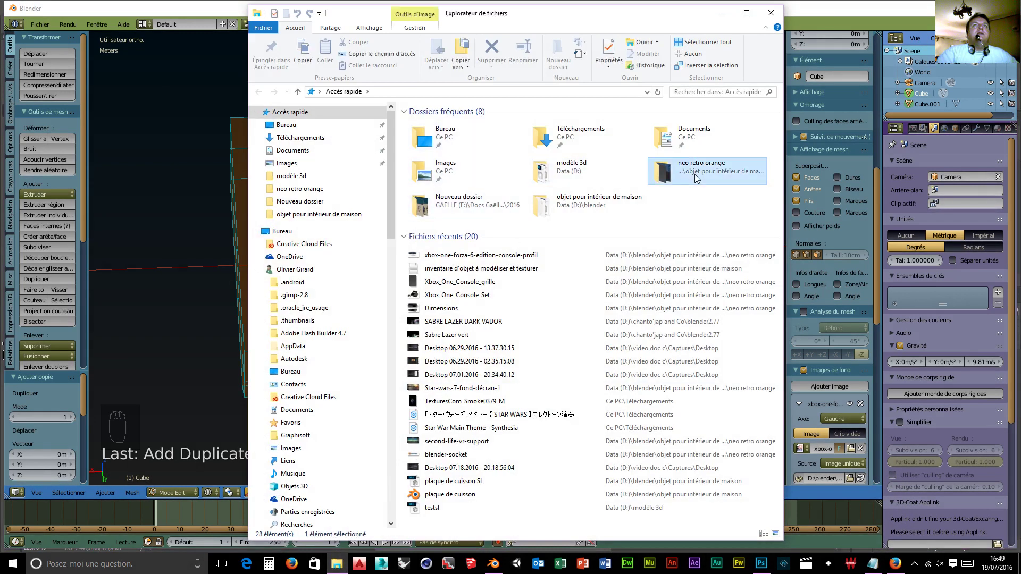
double_click(695, 178)
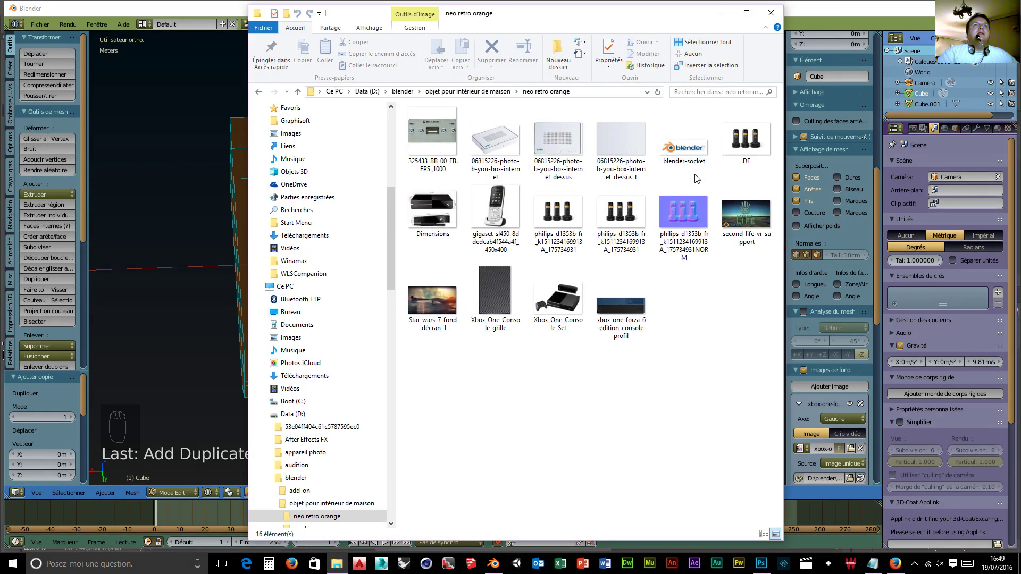
double_click(570, 306)
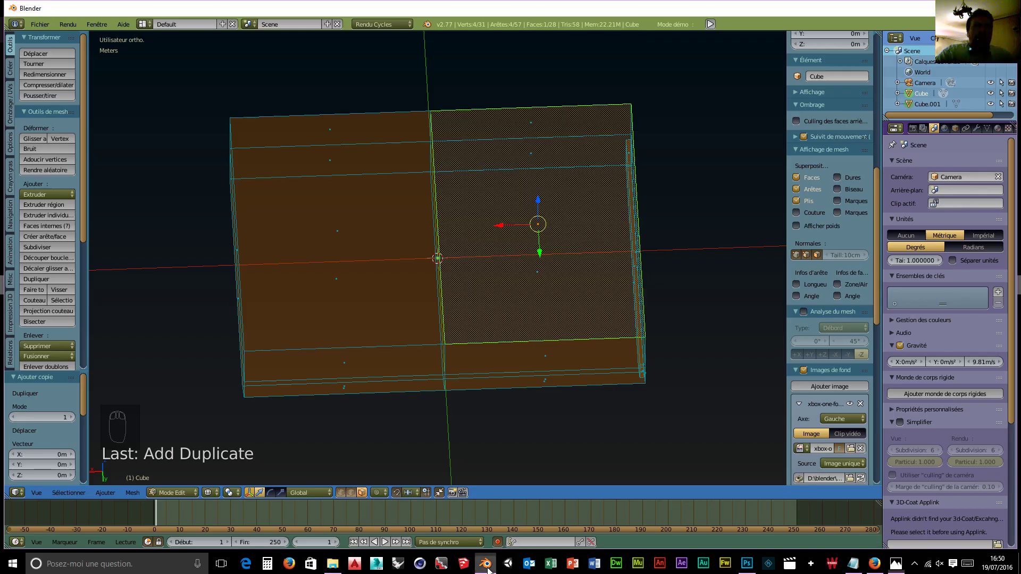
click(485, 564)
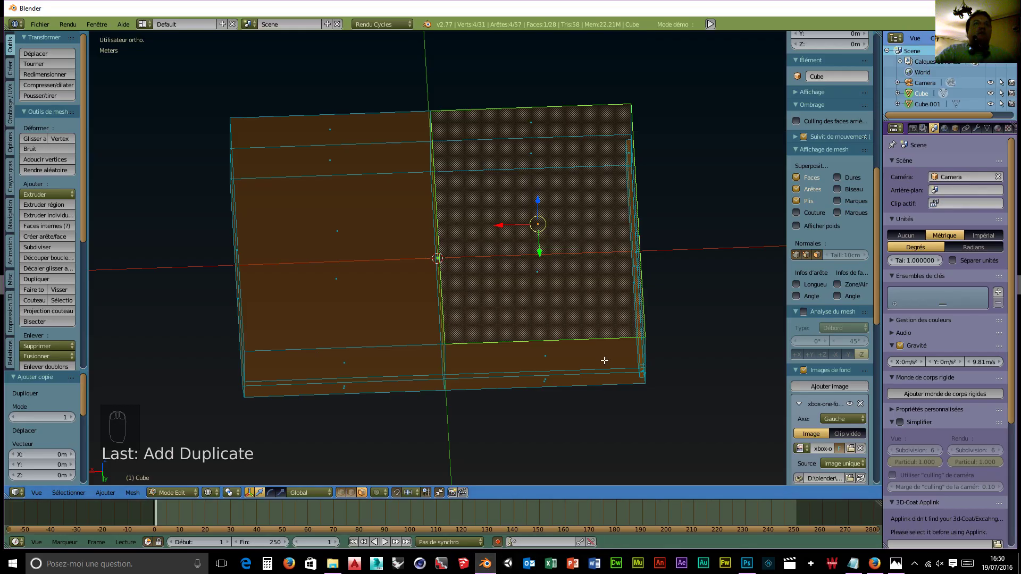
- Inset the selected top face with a thickness of about 0.0285 and move it about 2.72 mm along X toward the centre
key(i)
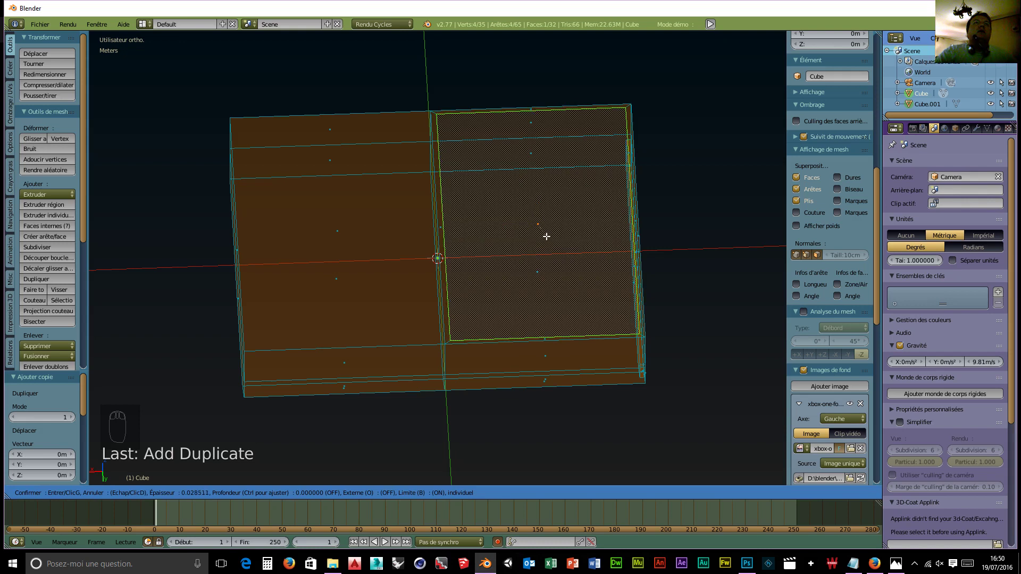
click(545, 236)
drag(501, 226, 497, 225)
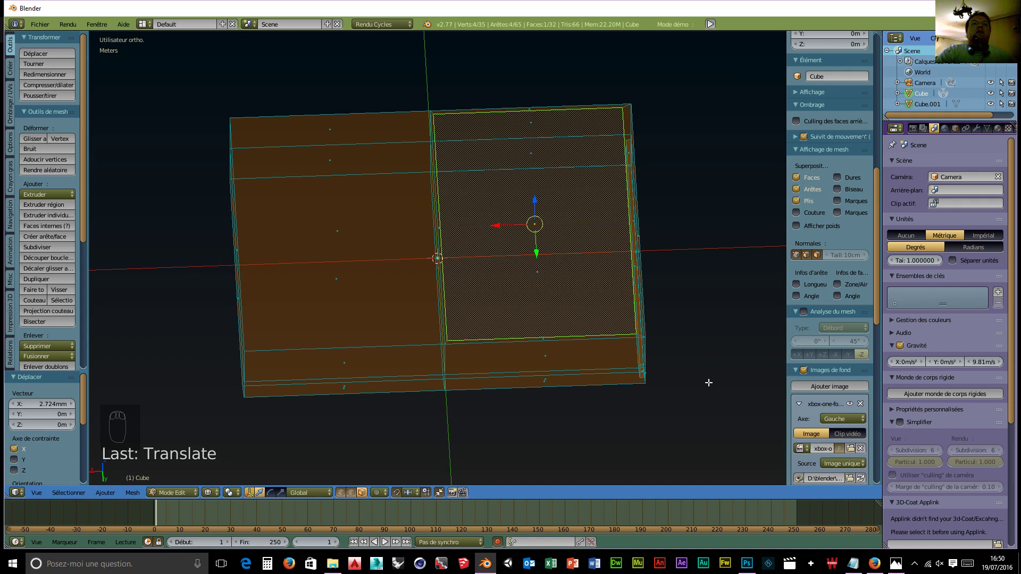
- Add a loop cut around the narrow inset border of the top face and slide it toward the outer edge
scroll(700, 374, up, 2)
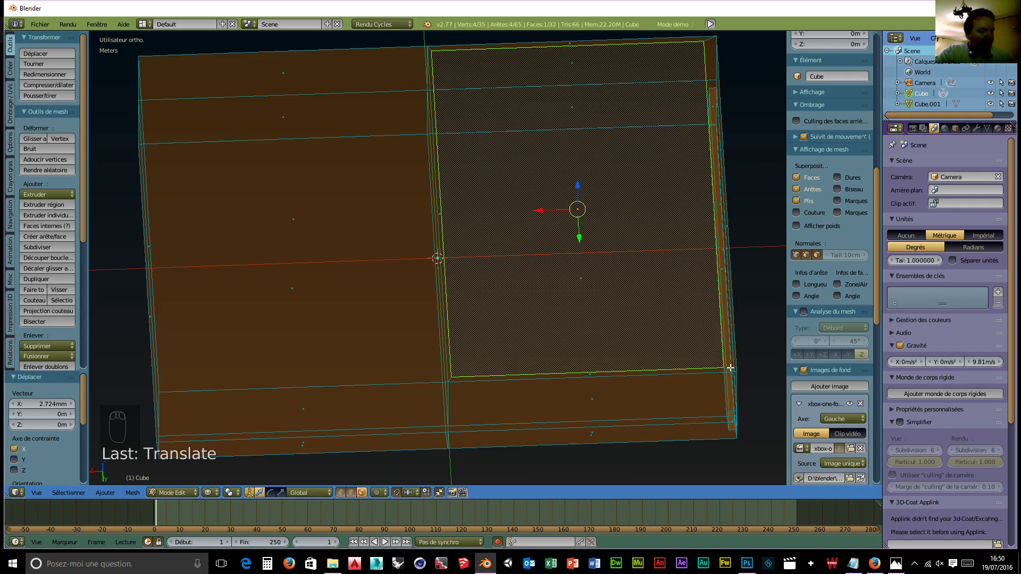
key(ctrl+r)
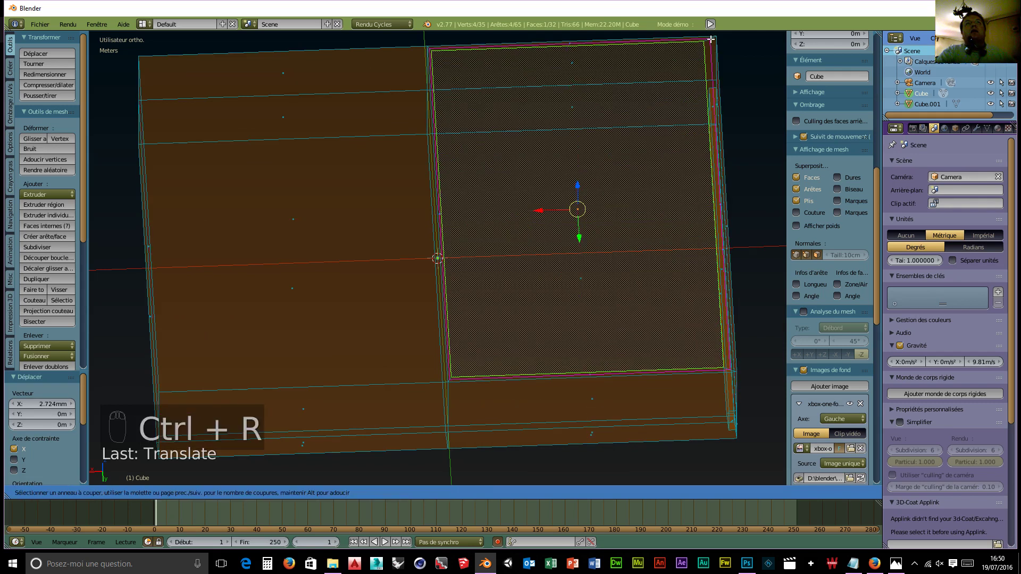
click(711, 39)
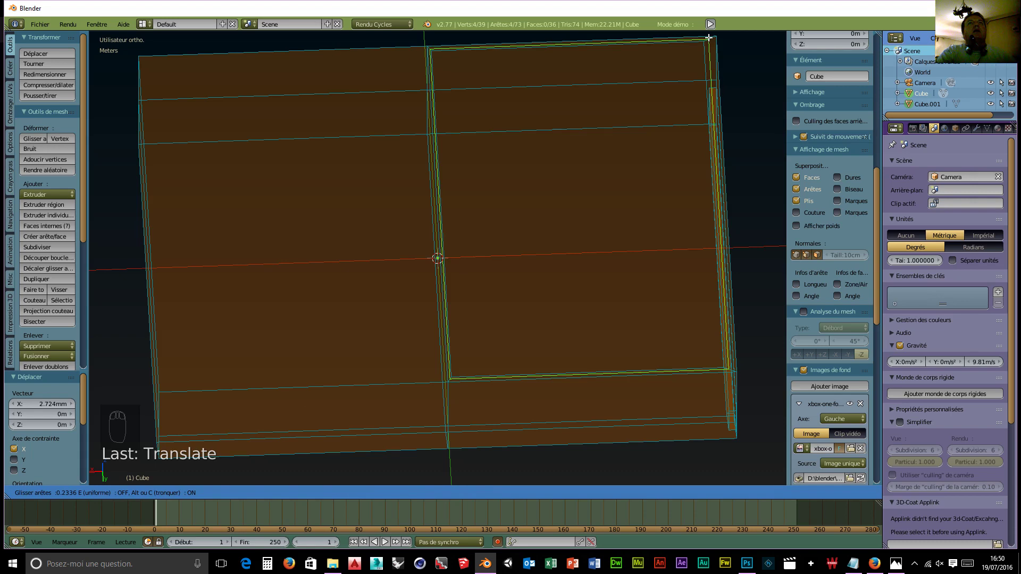
click(721, 41)
scroll(646, 265, down, 3)
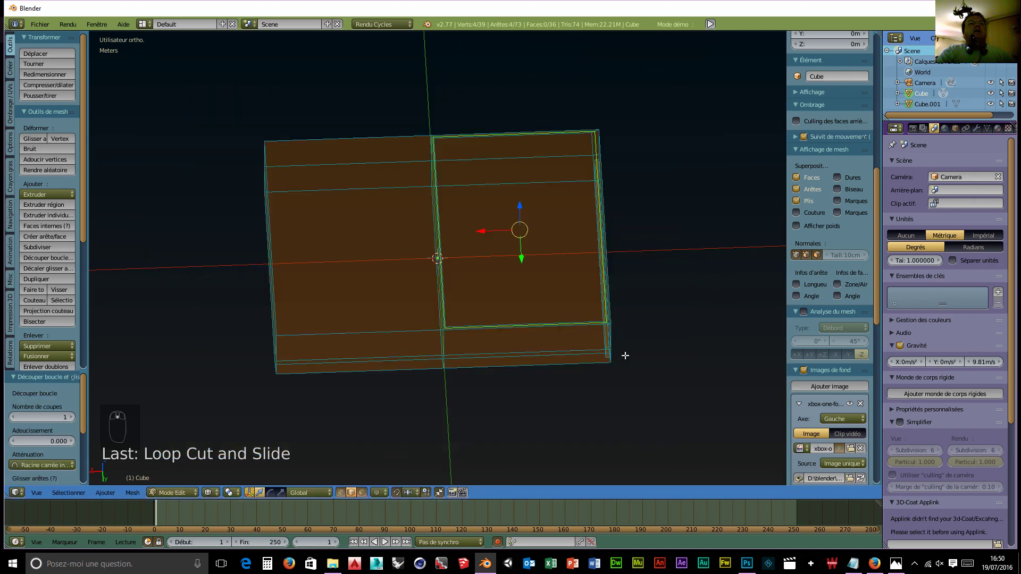
- Select the inner face of the top inset and extrude it about 6.97 mm down into the console
click(362, 493)
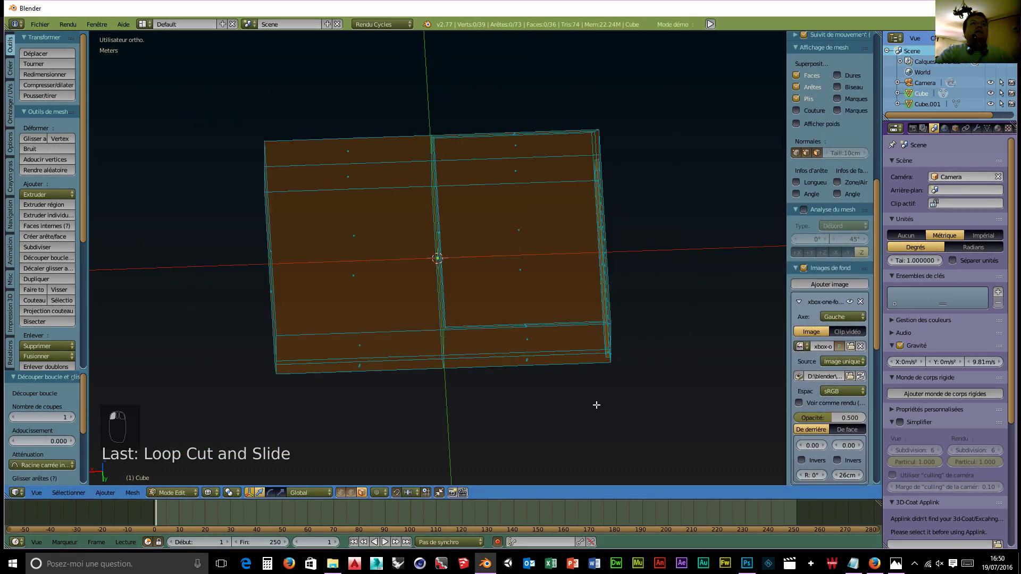
right_click(518, 230)
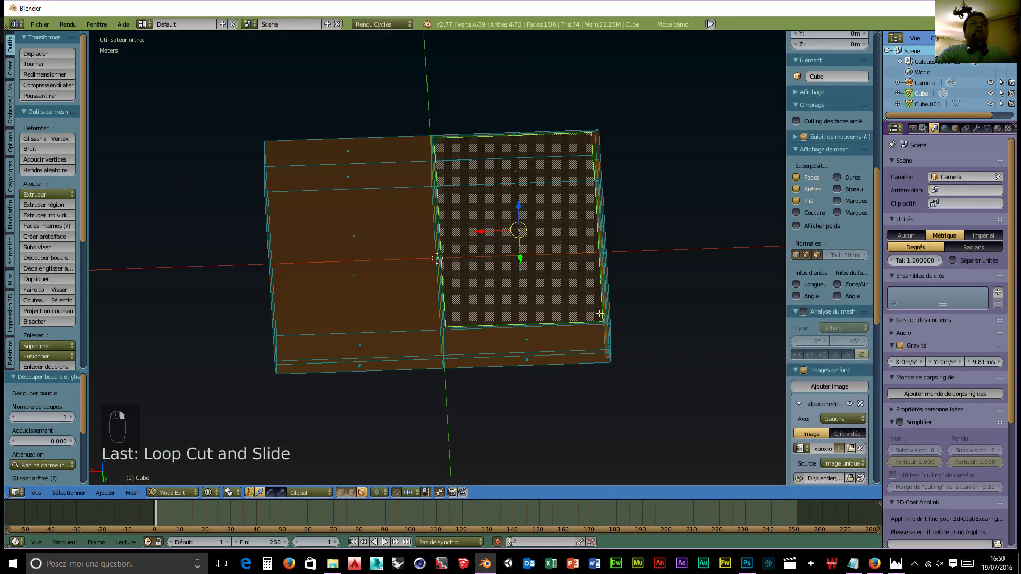
scroll(581, 325, up, 1)
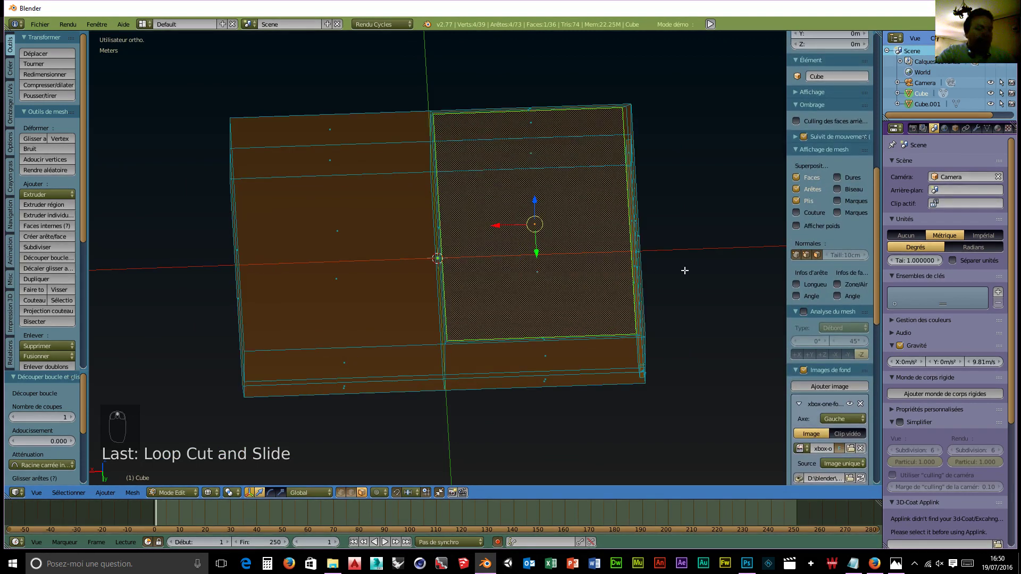
key(e)
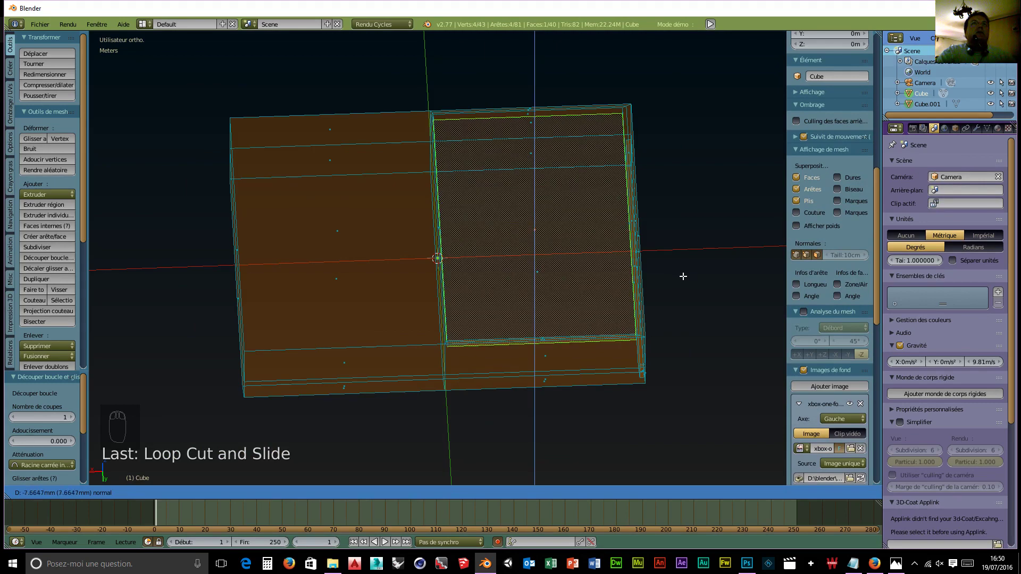
click(683, 275)
middle_drag(631, 385, 538, 346)
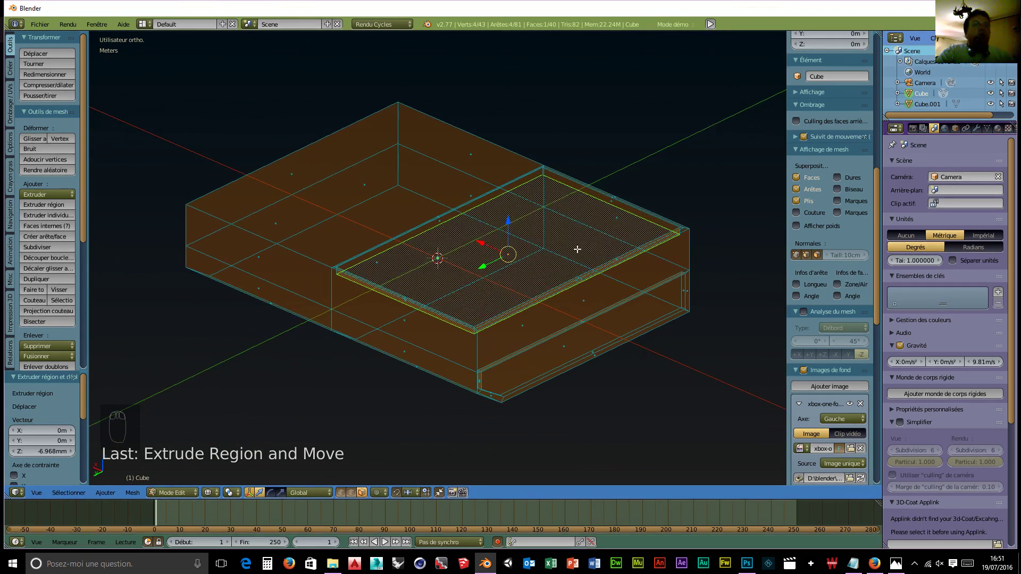
- Duplicate the sunken top face in place and separate the copy into its own object
key(shift+d)
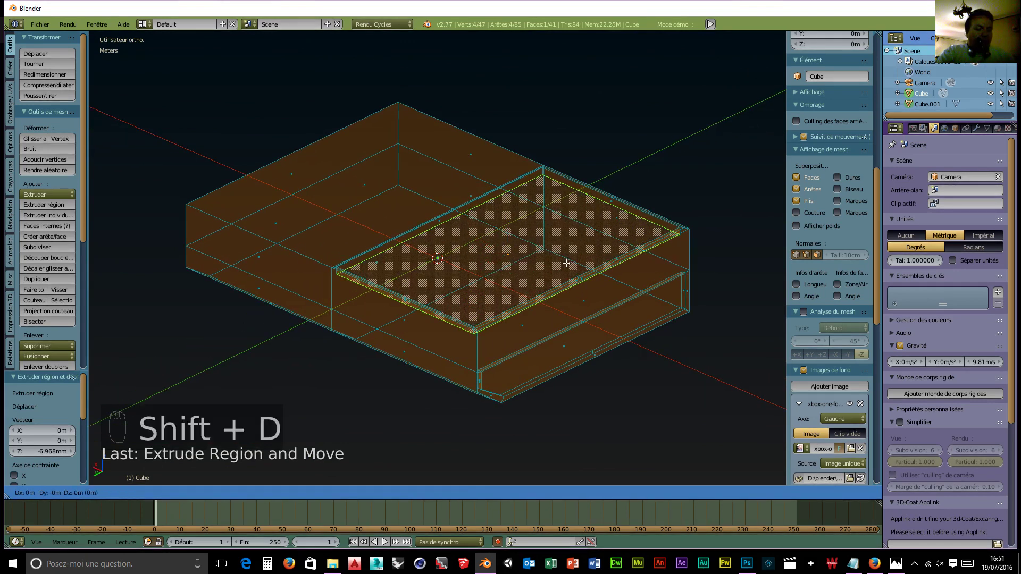
right_click(566, 263)
key(p)
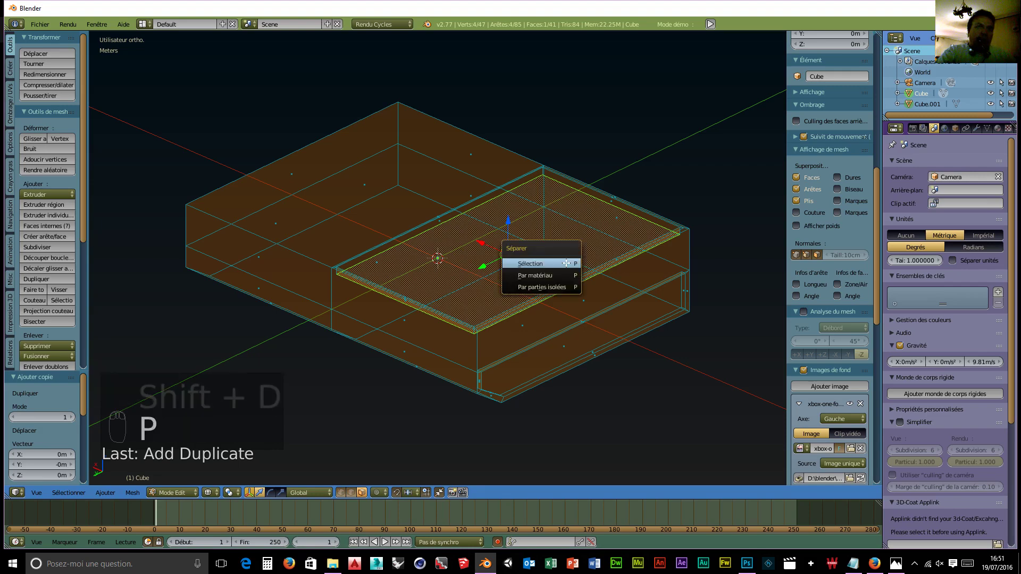
click(566, 262)
- Select both faces of the side end opposite the grille recess and inset them together with a thickness of about 3.87 cm
middle_drag(341, 396, 171, 376)
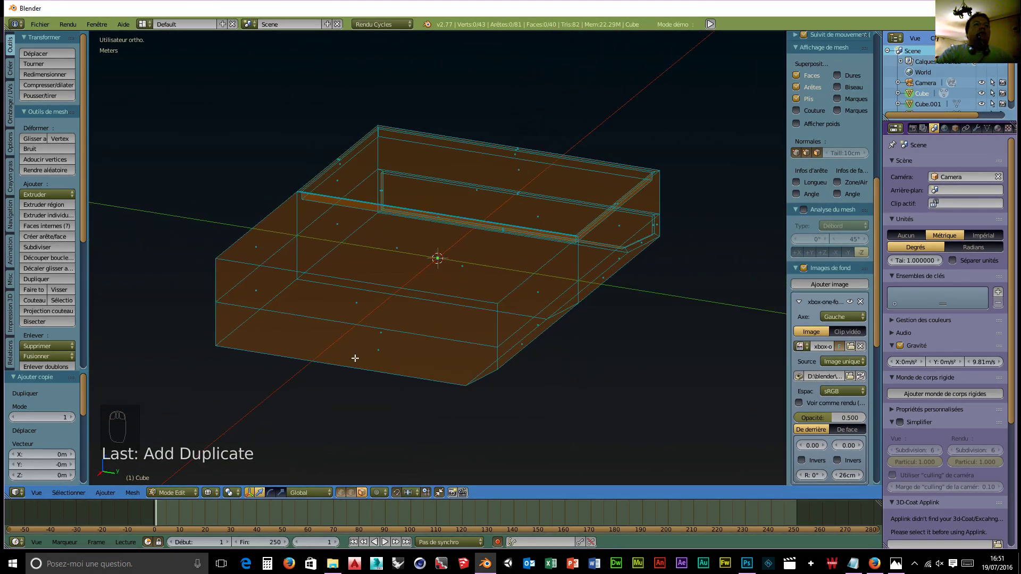
right_click(377, 351)
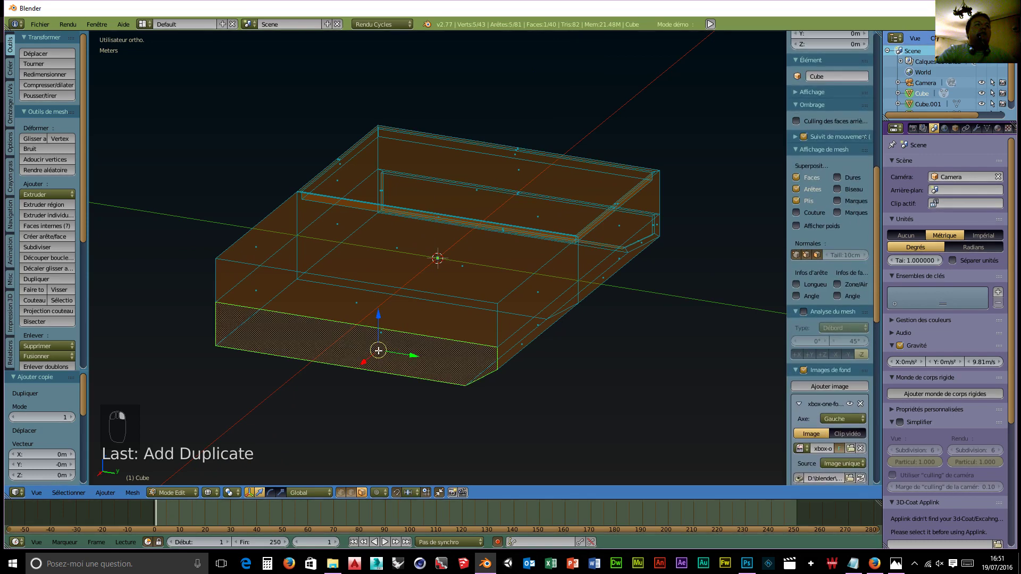
shift+right_click(353, 305)
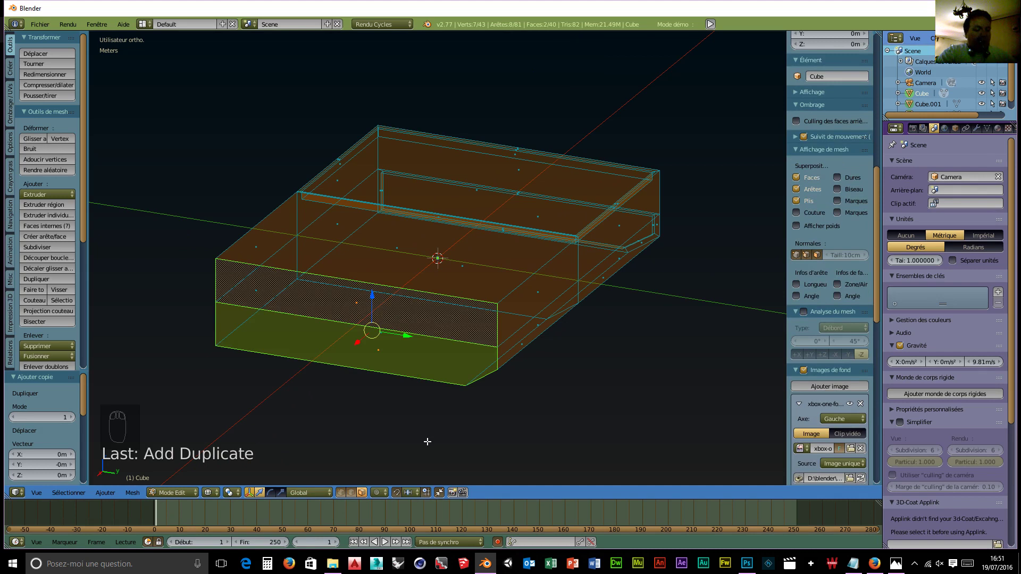
key(i)
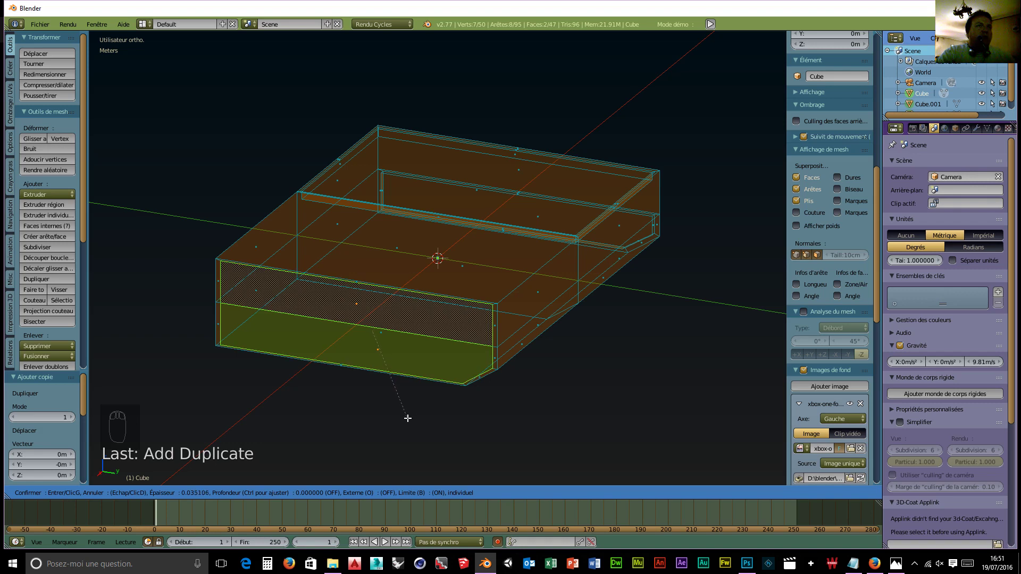
click(403, 415)
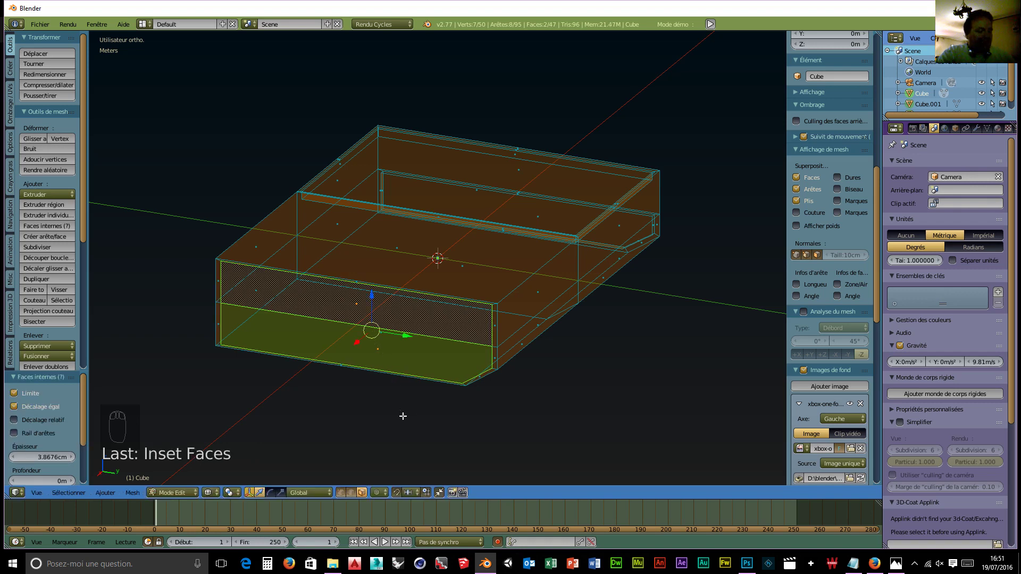
- Scale the inset side faces to about 0.94 along Z and extrude them about 8.25 mm inward
key(s)
key(z)
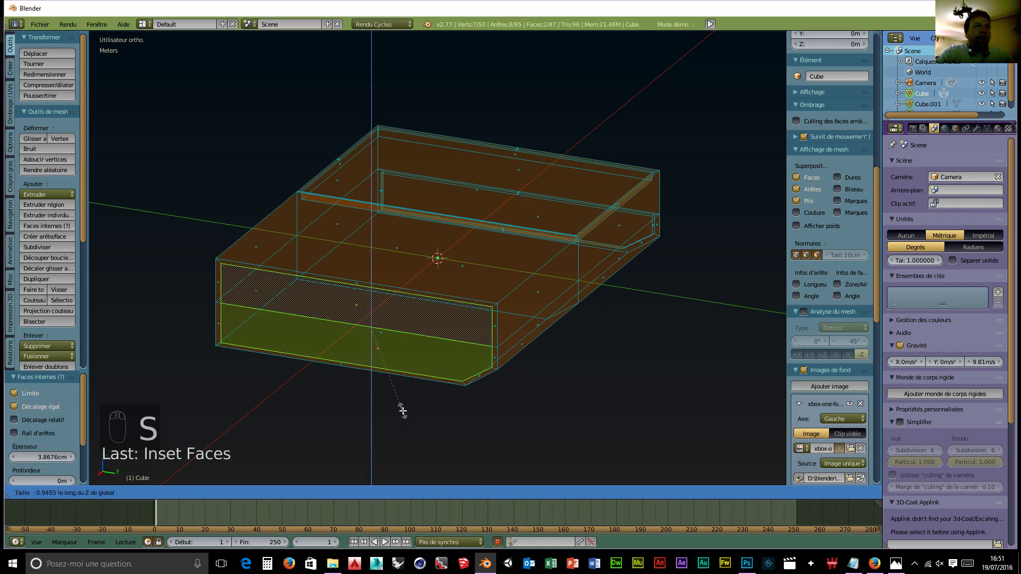
click(402, 410)
key(e)
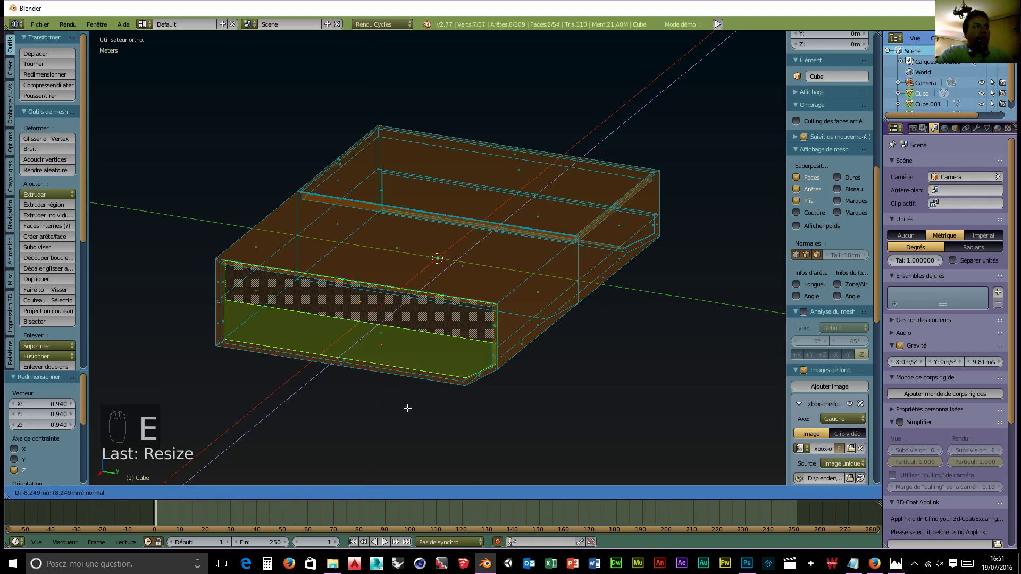
click(407, 408)
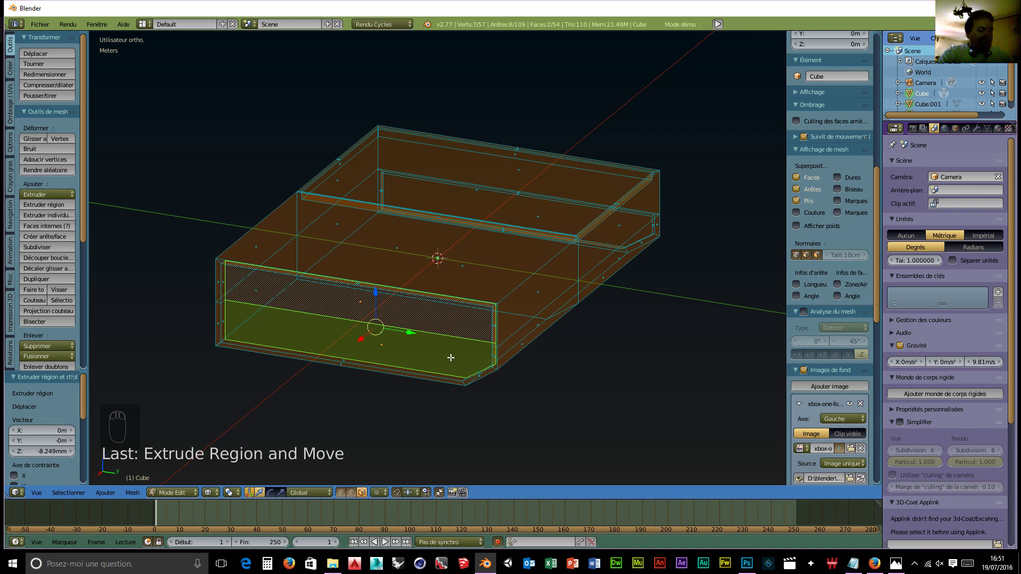
- Duplicate the two recessed side faces in place and separate the copy into its own object
key(shift+d)
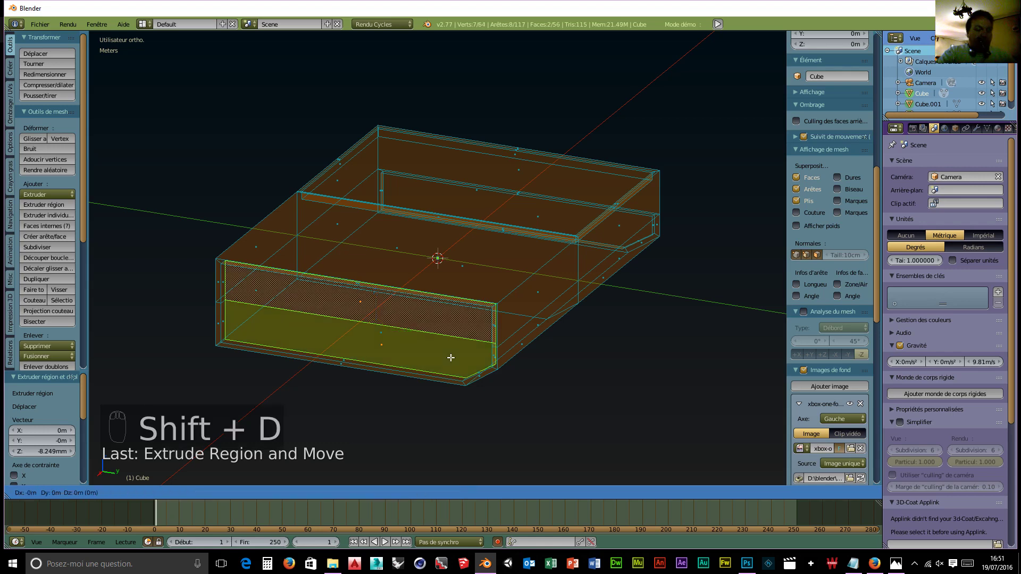
right_click(451, 357)
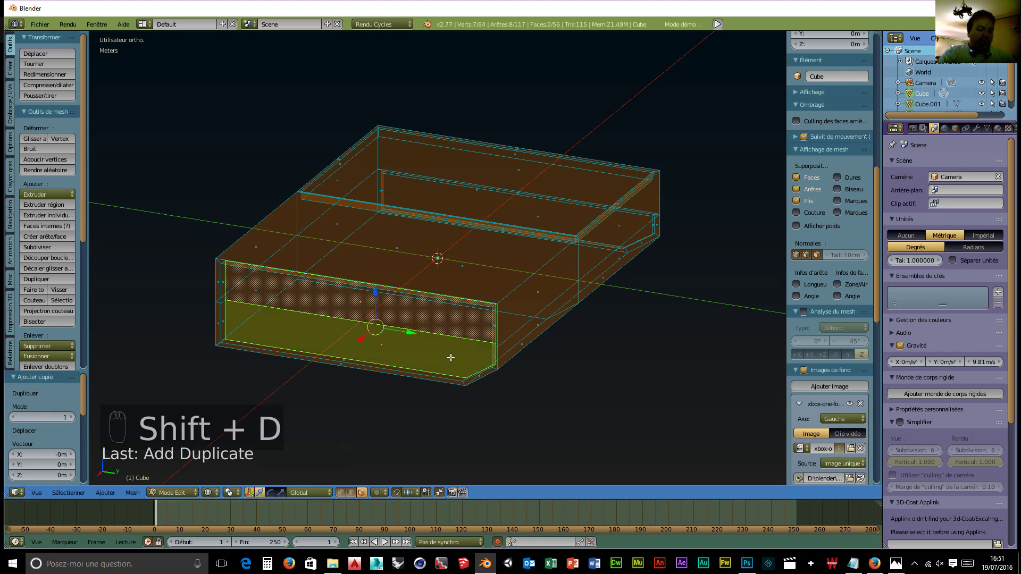
key(p)
click(450, 358)
- Add two horizontal loop cuts, one just above and one just below the front's middle edge, to bound a narrow band
middle_drag(615, 462, 564, 43)
middle_drag(424, 384, 565, 362)
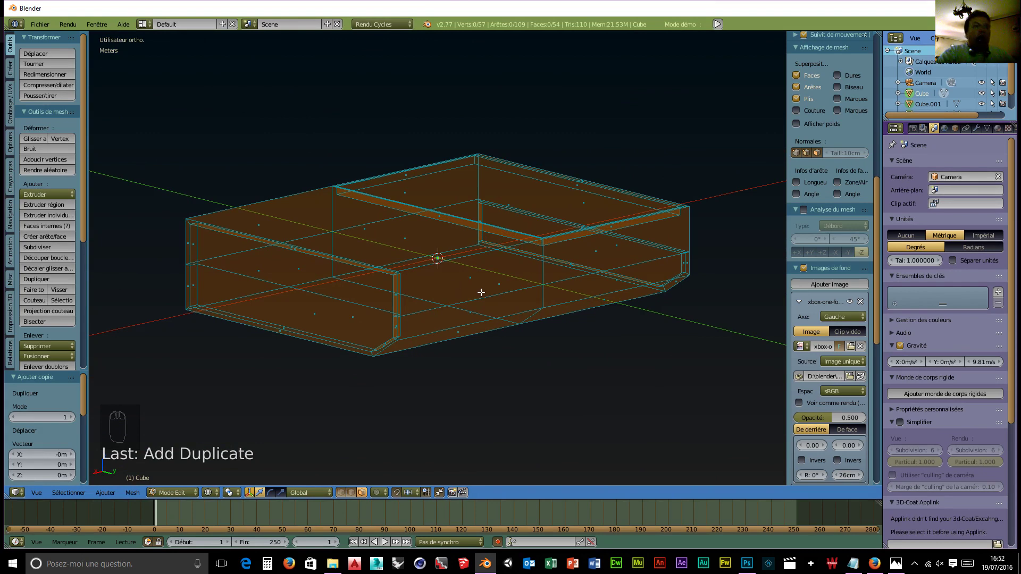
key(ctrl+r)
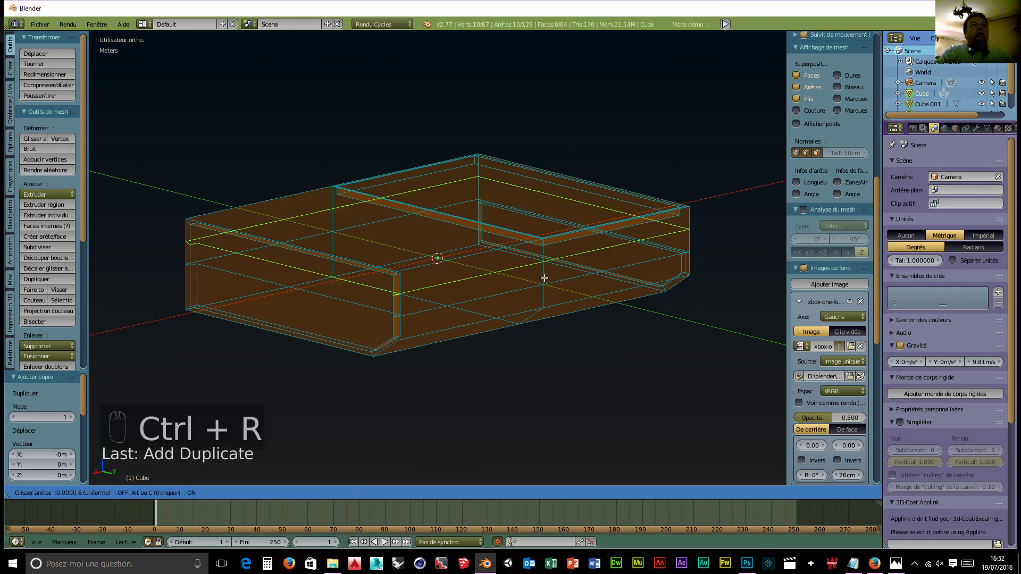
click(544, 278)
click(543, 294)
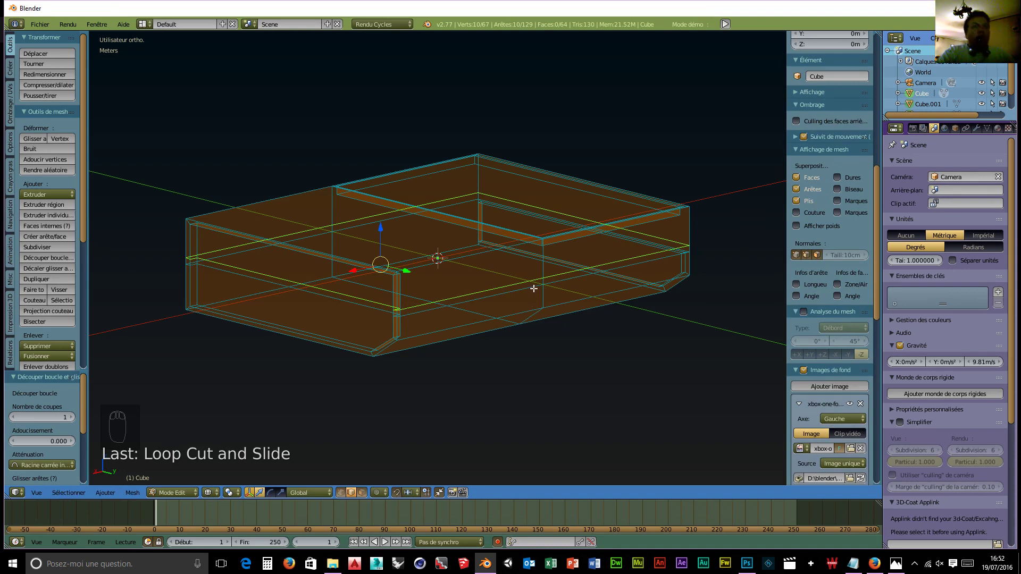
key(ctrl+r)
click(533, 296)
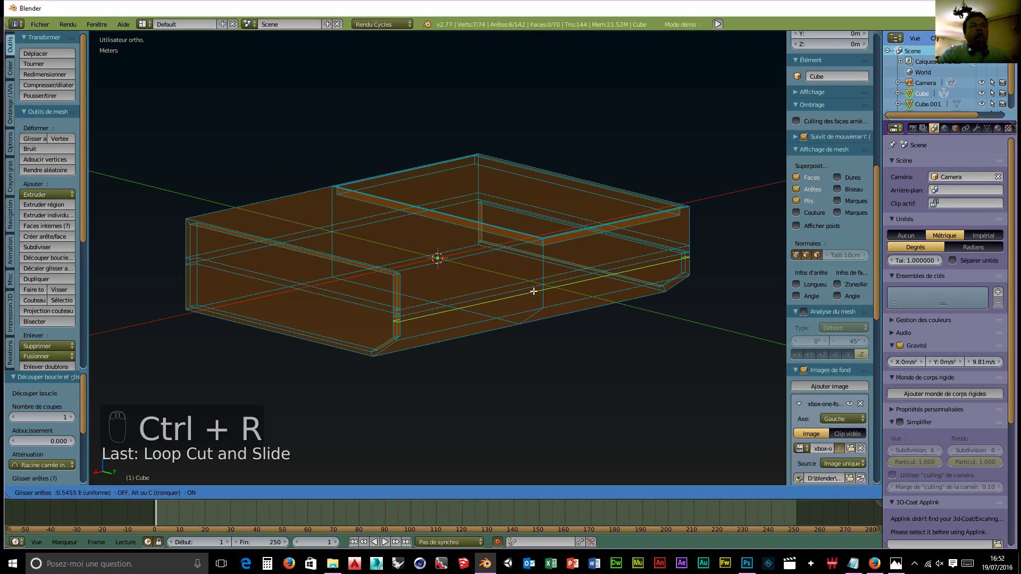
click(534, 292)
- Add two vertical loop cuts on the half without the top recess, one near its outer end and one beside the console's centre edge
key(ctrl+r)
click(446, 299)
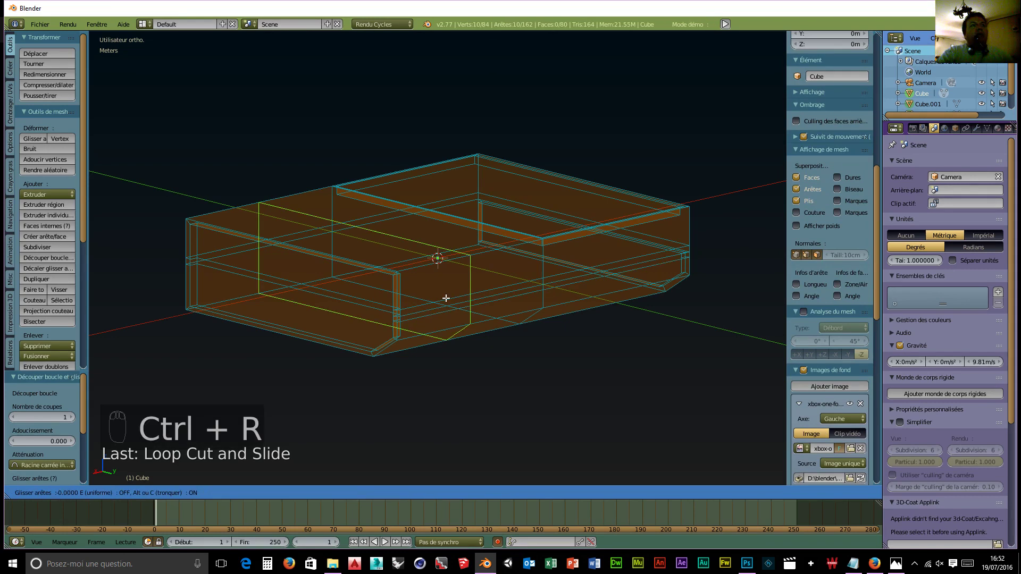
click(382, 313)
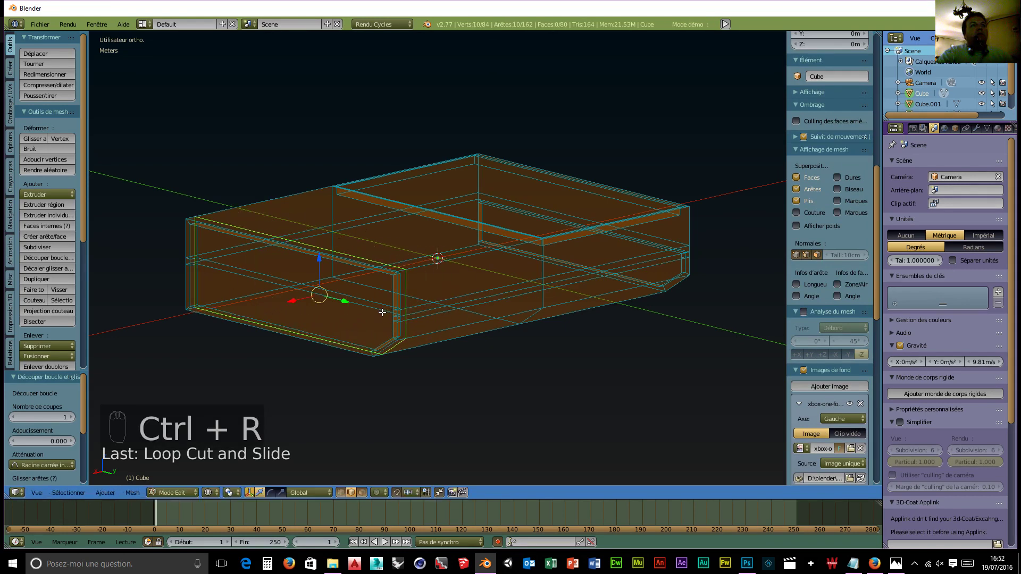
key(ctrl+r)
click(525, 287)
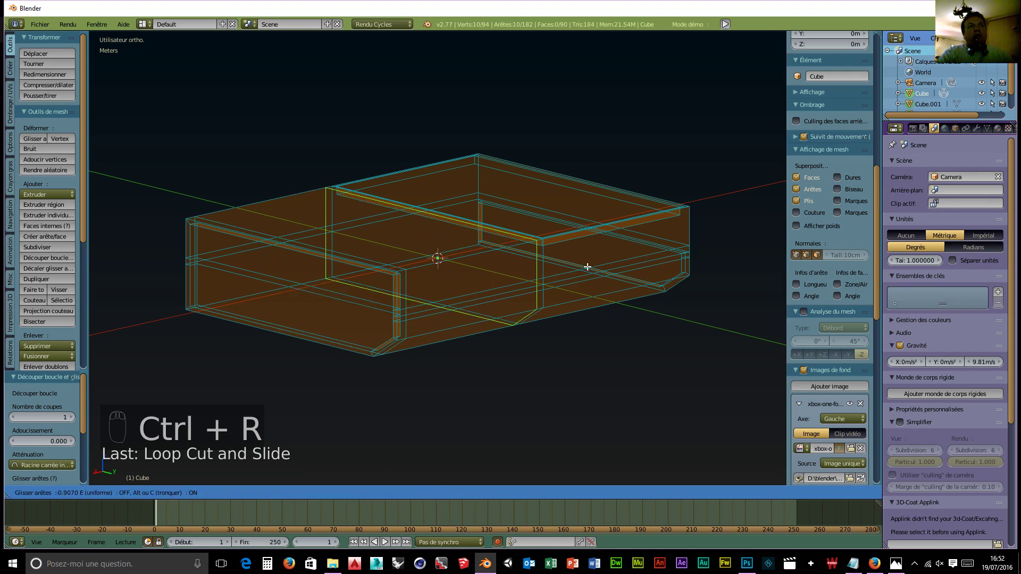
click(586, 271)
middle_drag(552, 351, 546, 376)
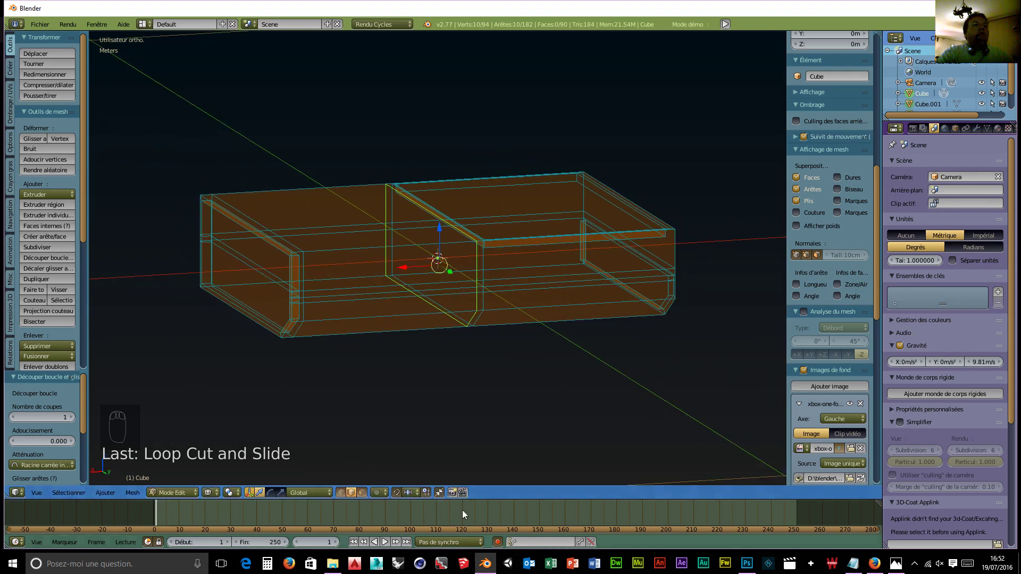
- Select the two narrow band faces on the console's front, in Face select mode, and extrude them about 3.25 mm inward
click(361, 492)
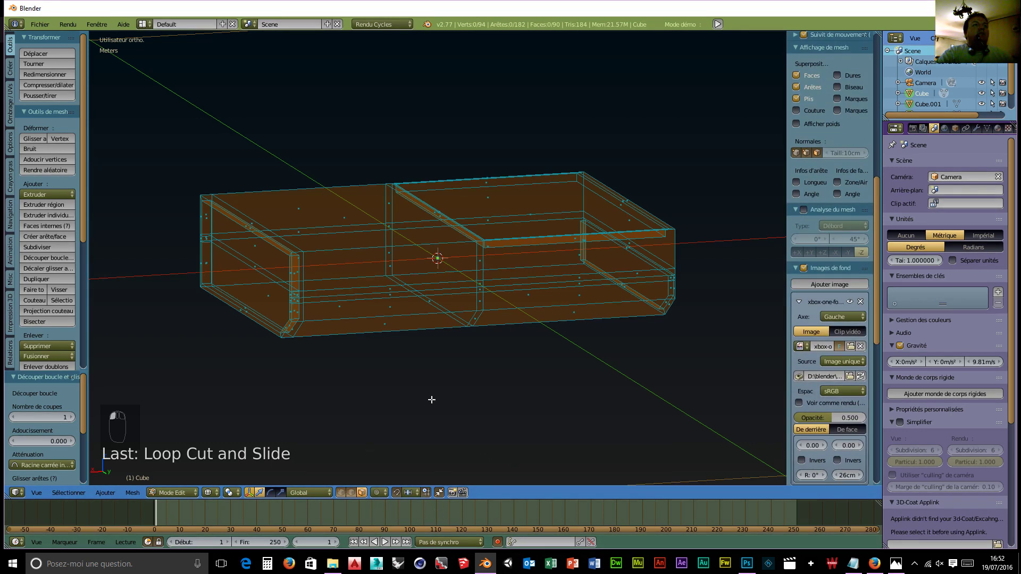
scroll(412, 401, up, 5)
shift+middle_drag(332, 379, 458, 351)
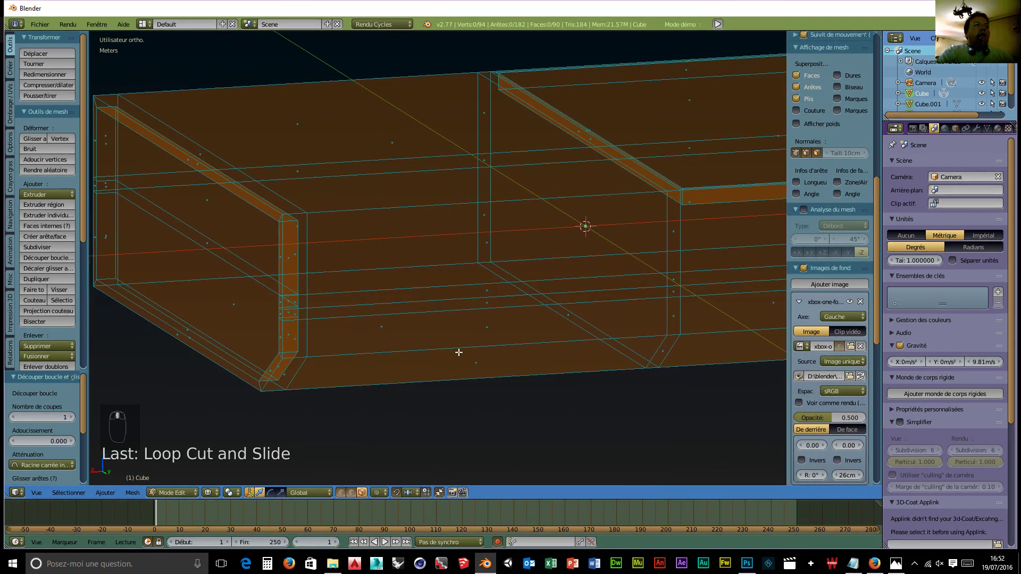
right_click(488, 295)
shift+right_click(487, 302)
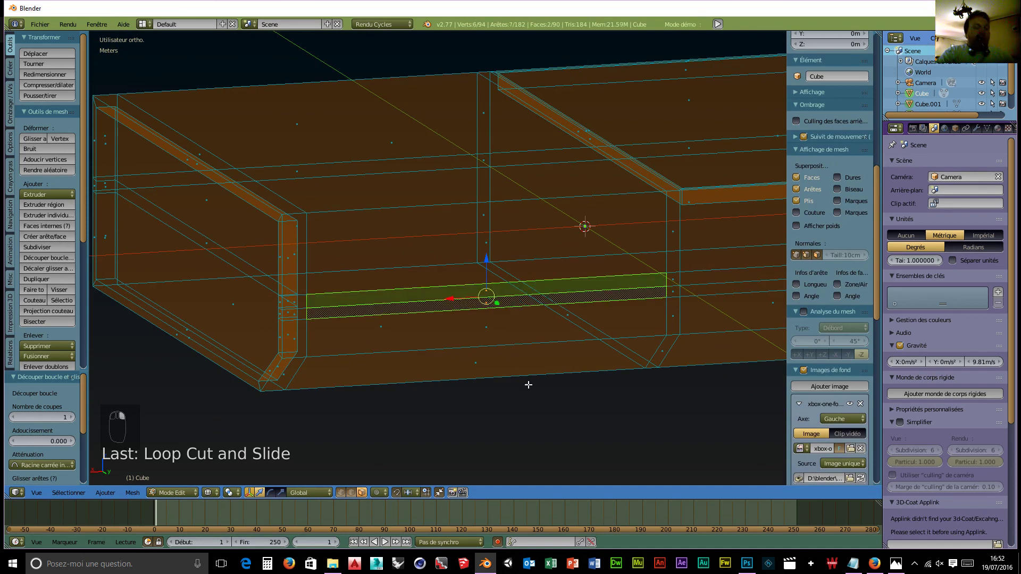
key(e)
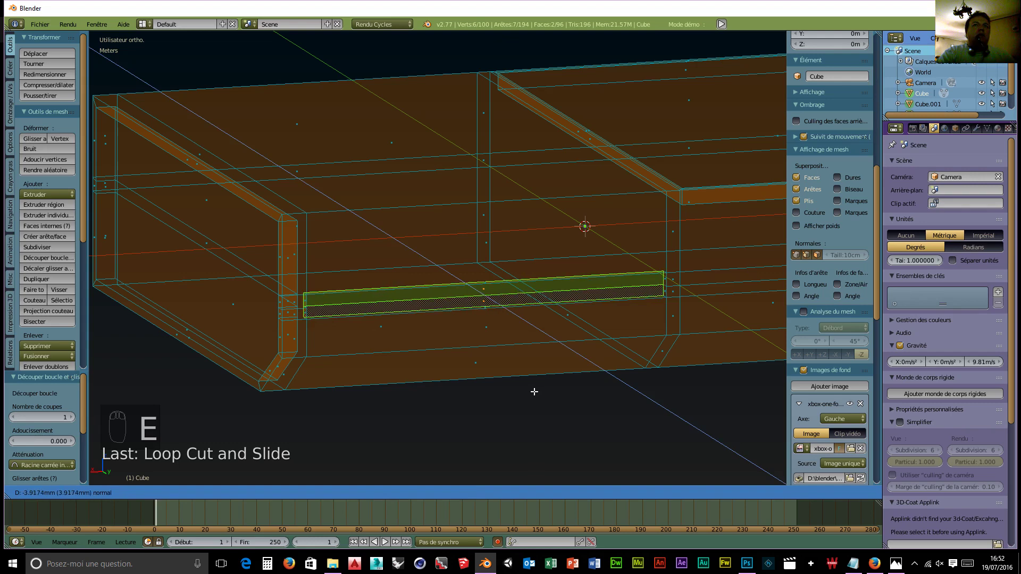
click(534, 392)
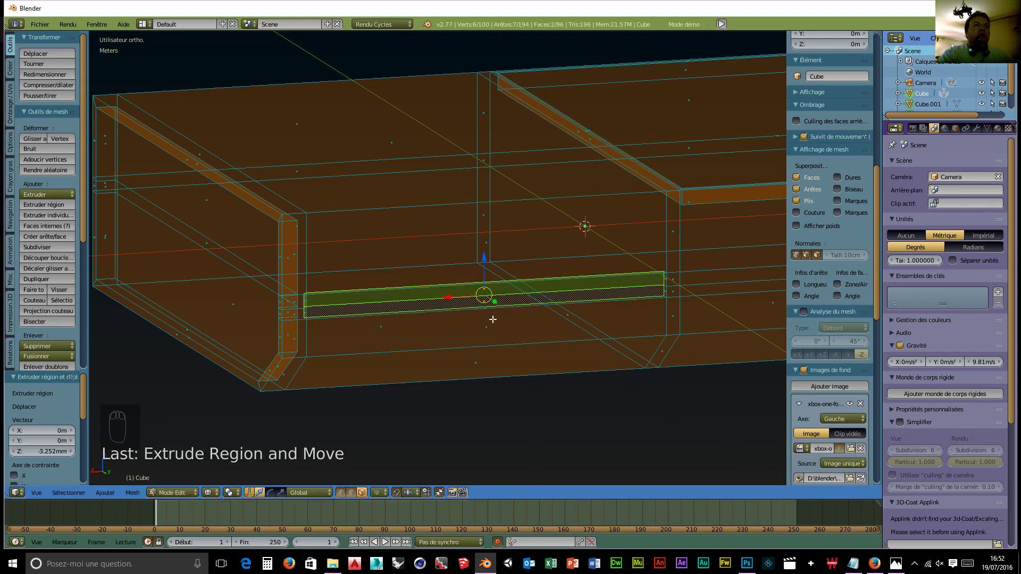
- Scale the inset band faces to about 0.457 along Z and extrude them about 14.5 cm inward to form the disc slot
key(s)
key(z)
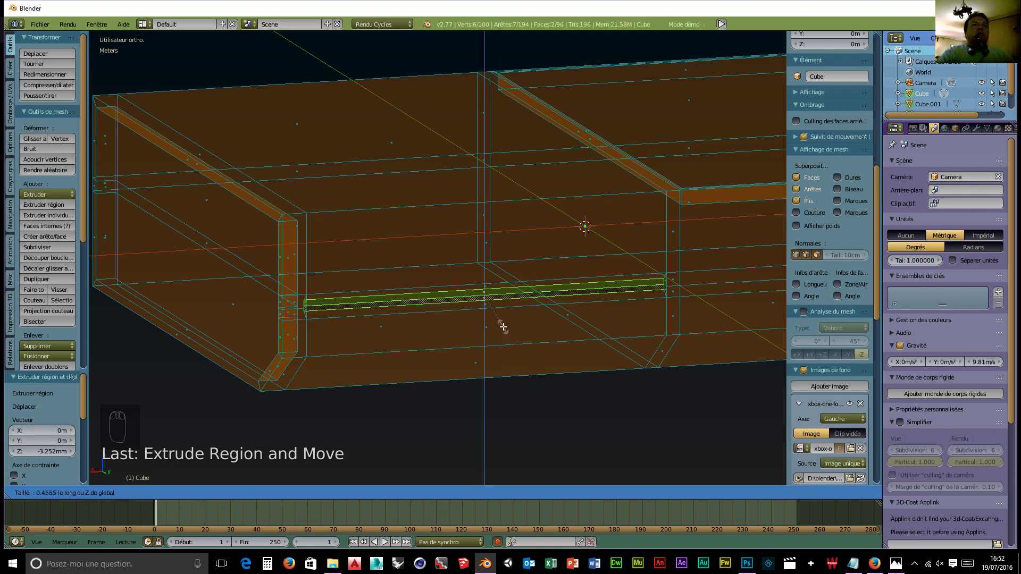
click(504, 327)
key(e)
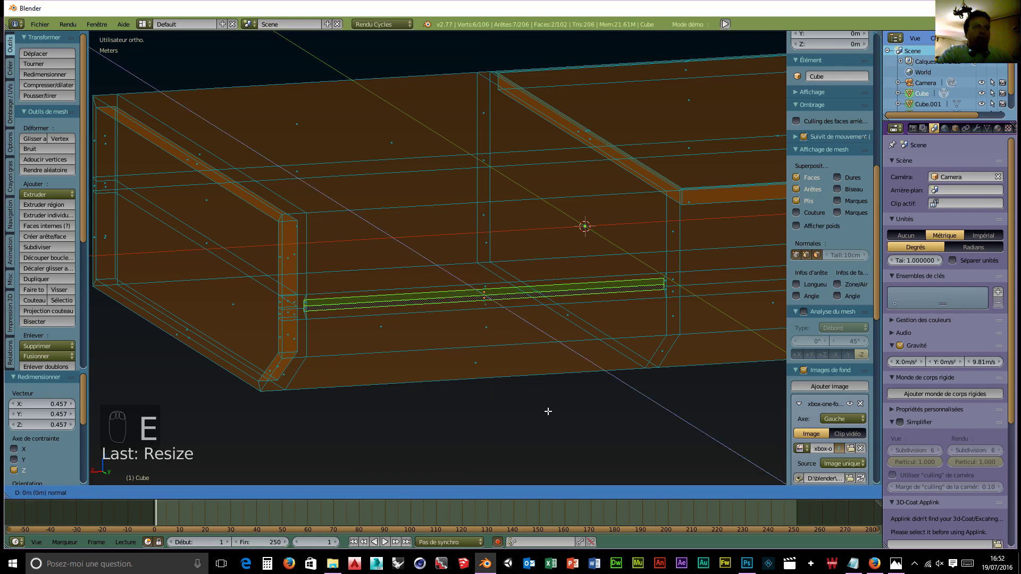
click(455, 328)
middle_drag(457, 338, 370, 400)
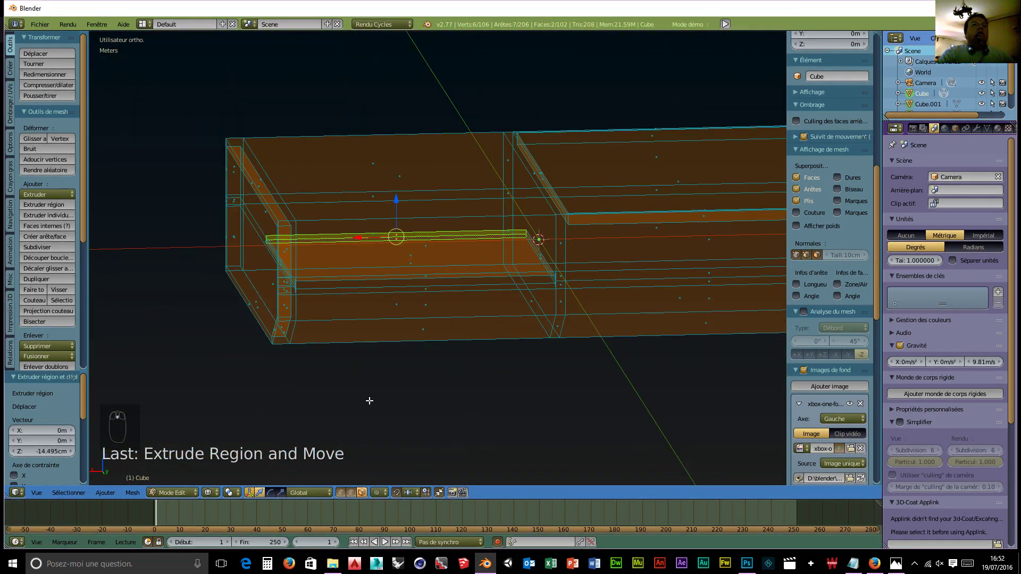
- Return to Object Mode and show the console in solid shading to check the disc slot, side recesses and top panel
mouse_move(486, 388)
middle_down()
mouse_move(439, 381)
mouse_move(483, 392)
middle_up()
scroll(572, 388, up, 3)
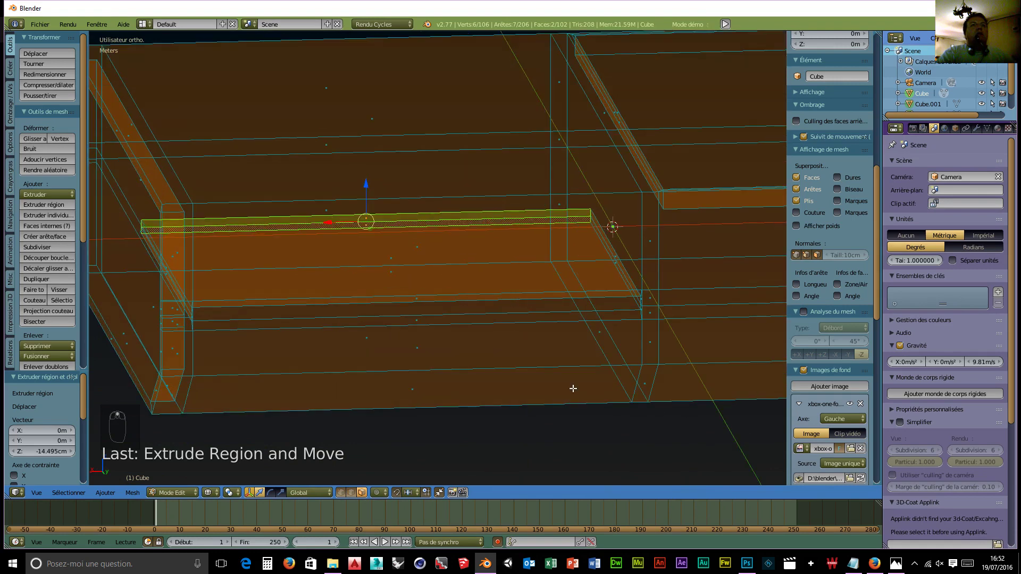
middle_drag(552, 387, 422, 387)
click(176, 493)
click(202, 478)
click(217, 493)
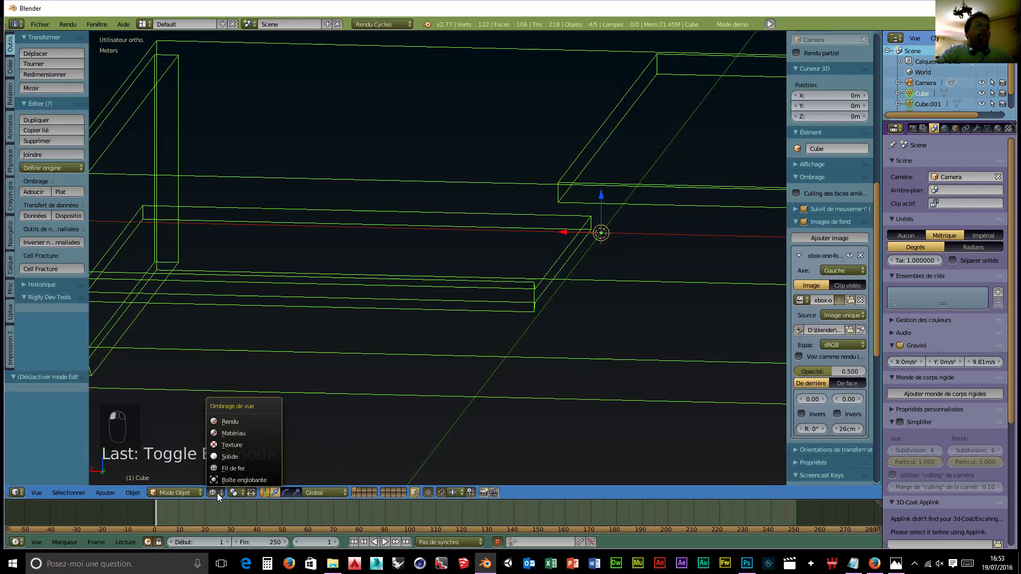
click(231, 457)
middle_drag(473, 355, 27, 420)
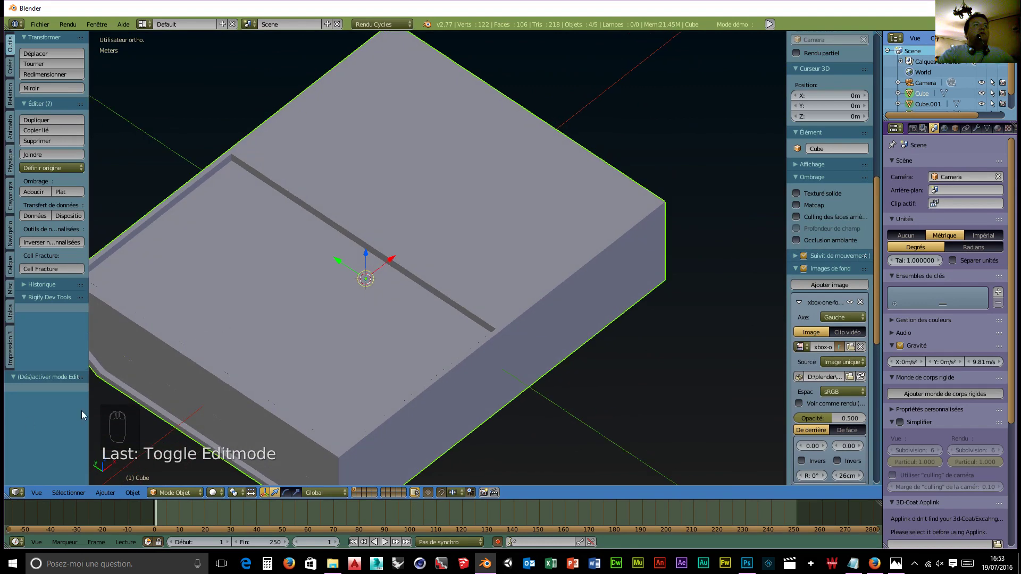
middle_drag(154, 317, 122, 300)
middle_drag(355, 299, 283, 279)
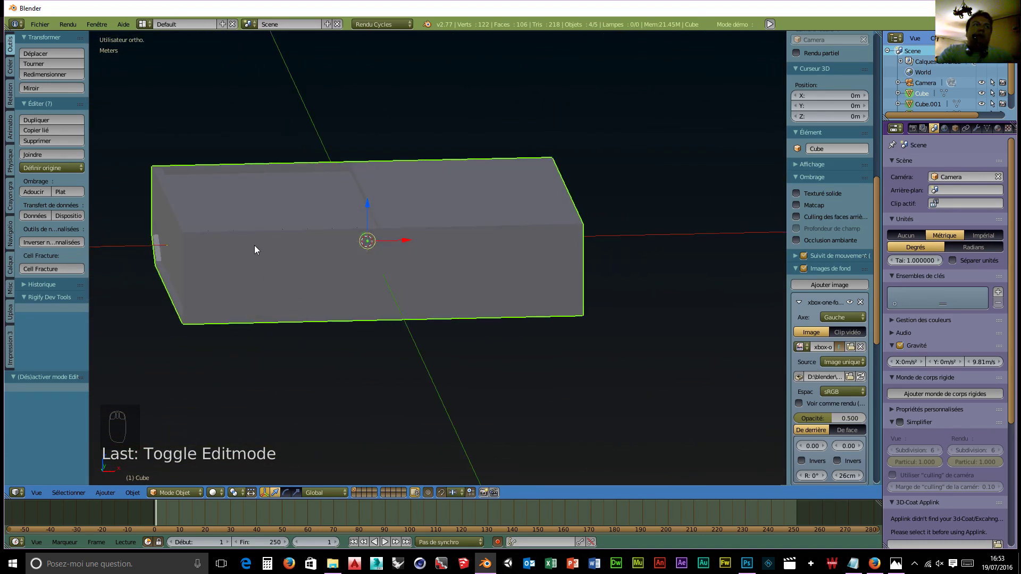
middle_drag(241, 251, 425, 242)
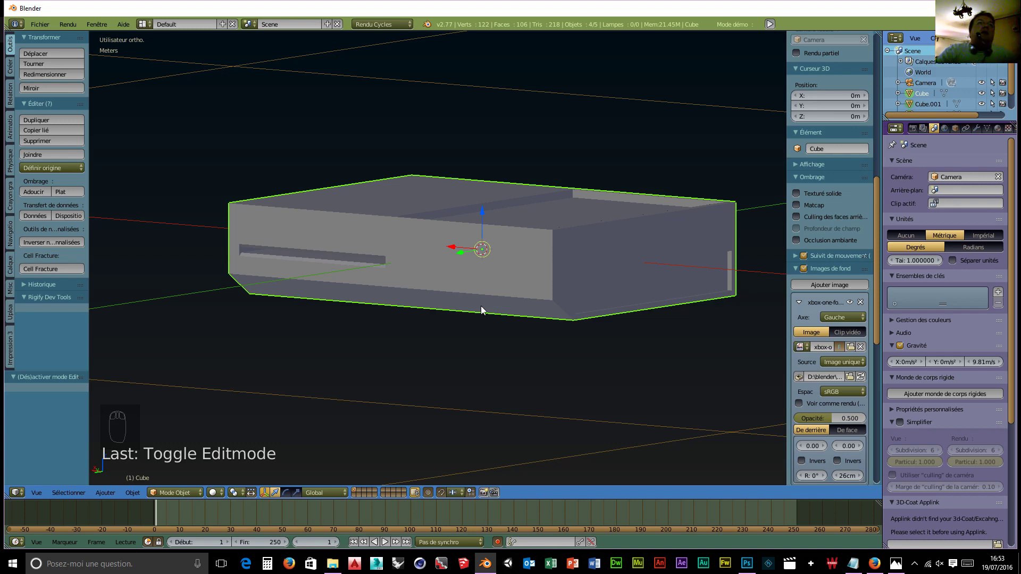
middle_drag(481, 307, 508, 346)
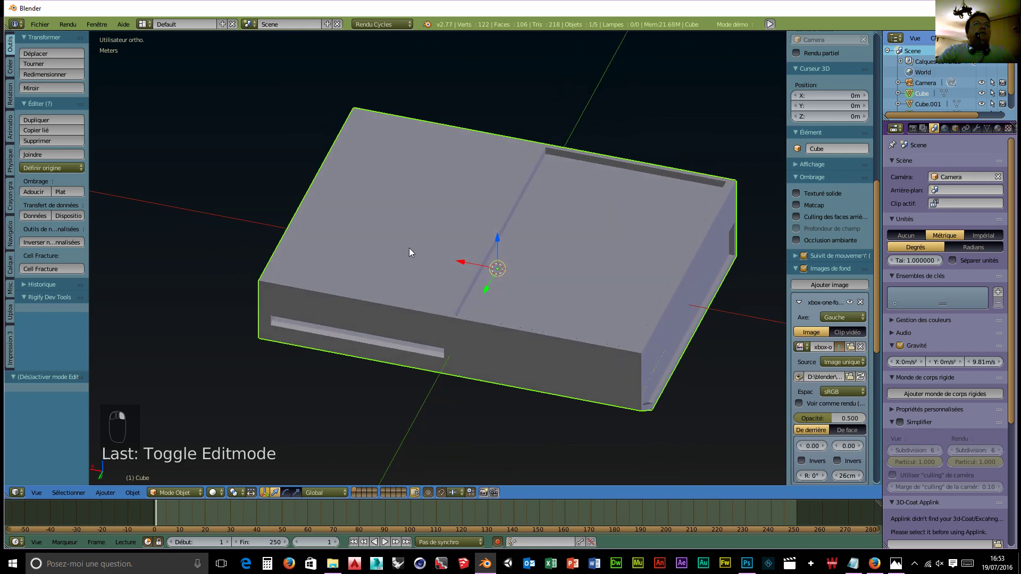
- Hide the console body and both separated side grille faces, leaving only the top grille panel on display
key(a)
key(a)
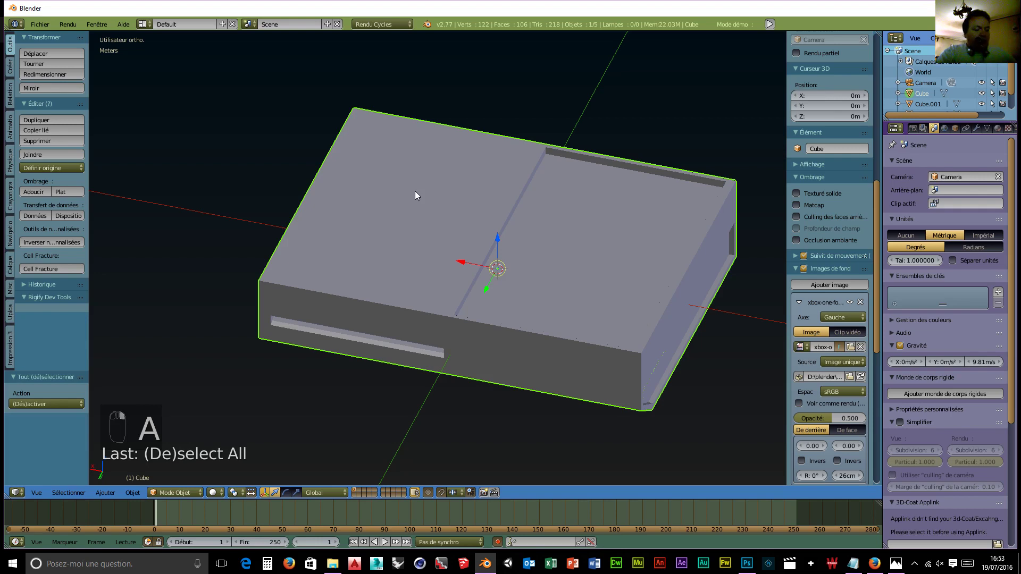
key(h)
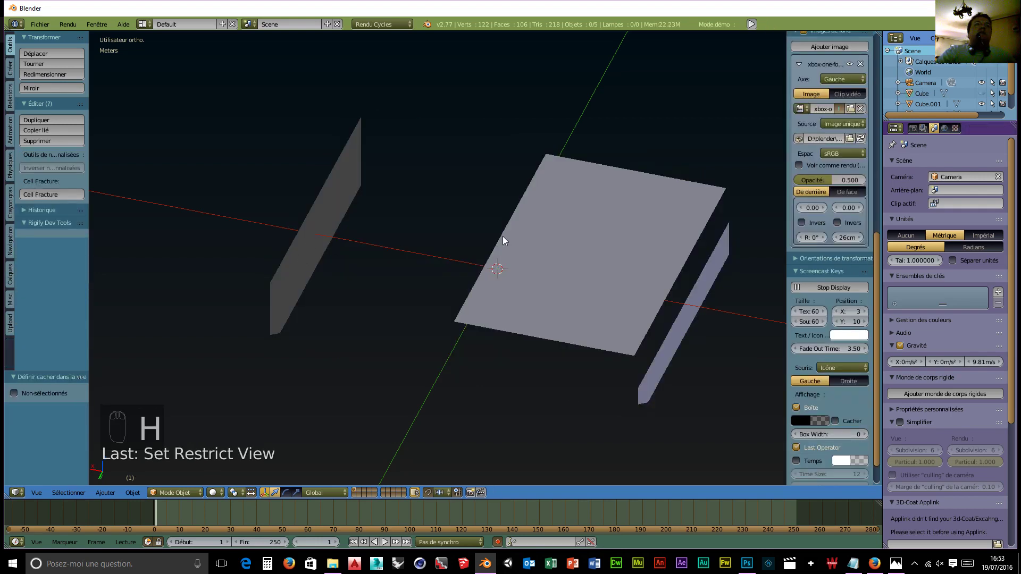
middle_drag(404, 373, 584, 264)
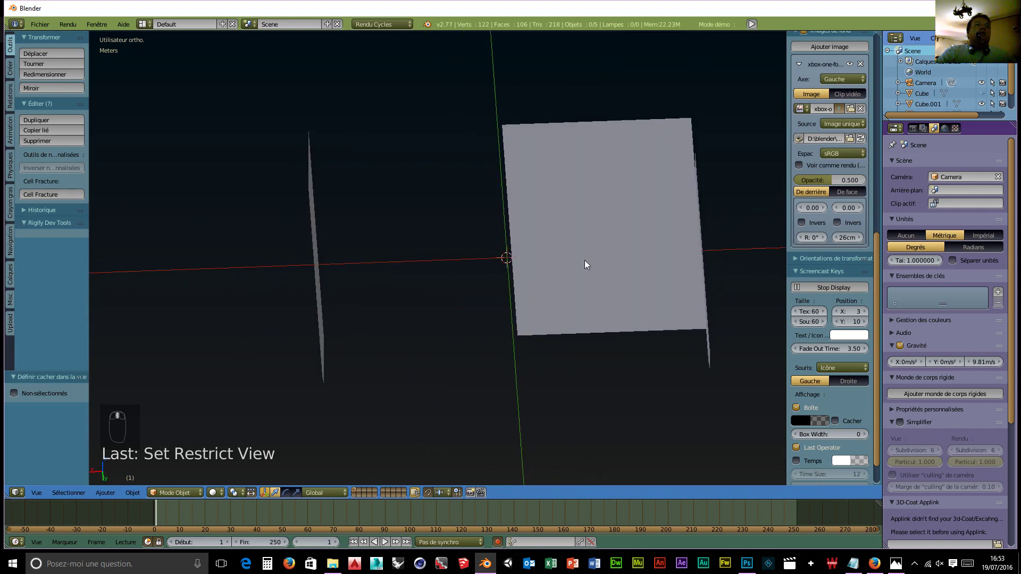
right_click(321, 296)
key(h)
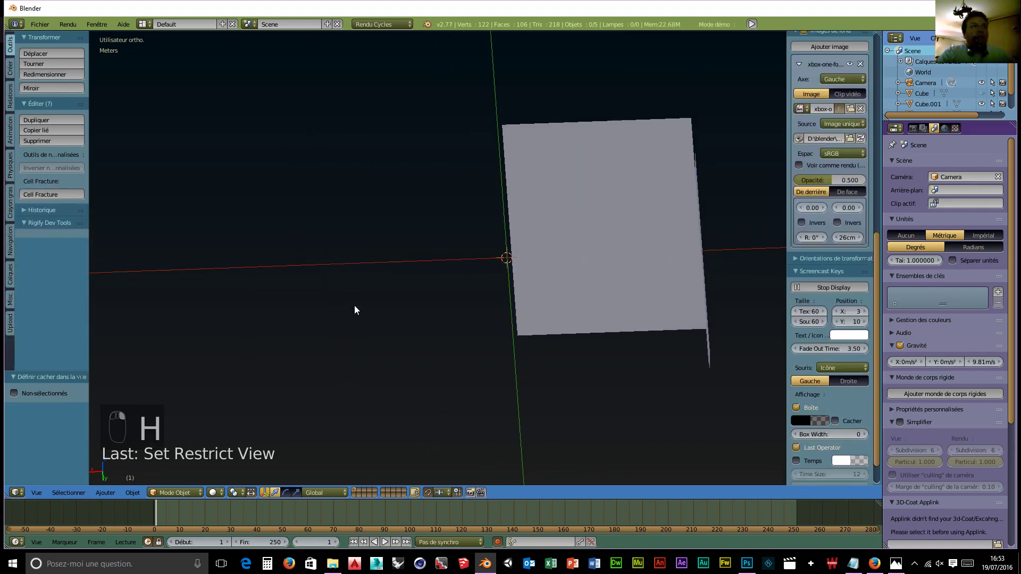
key(h)
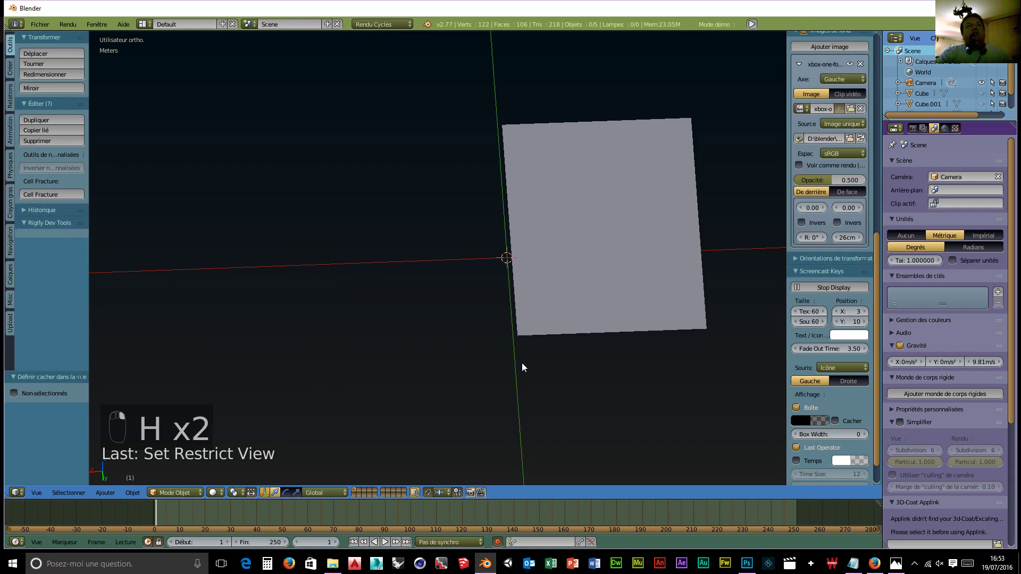
middle_drag(628, 365, 675, 521)
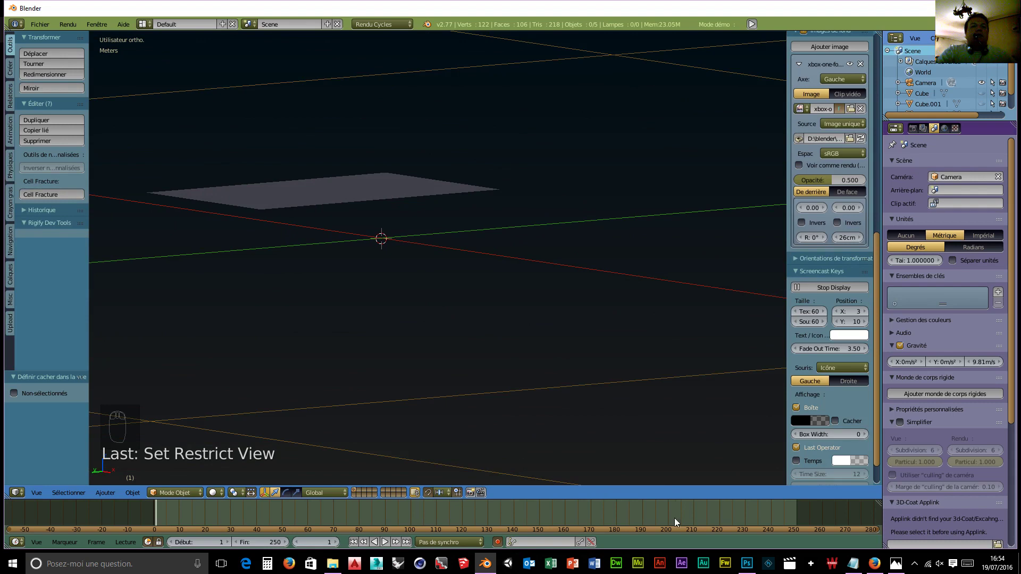
- Switch to Photoshop, open Xbox_One_Console_Set and compare its top grille with the straightened grille image
click(747, 563)
click(40, 7)
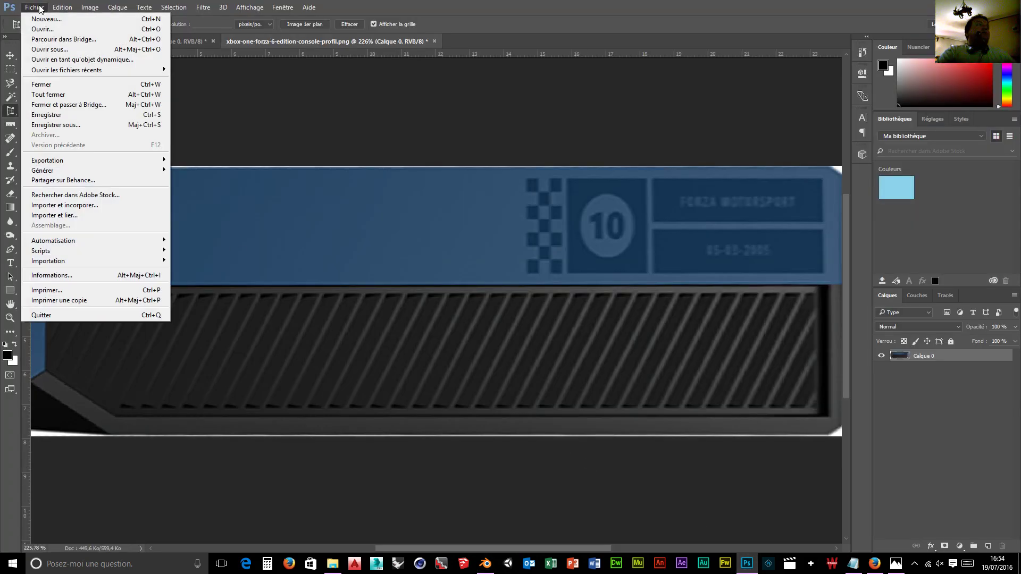
click(32, 30)
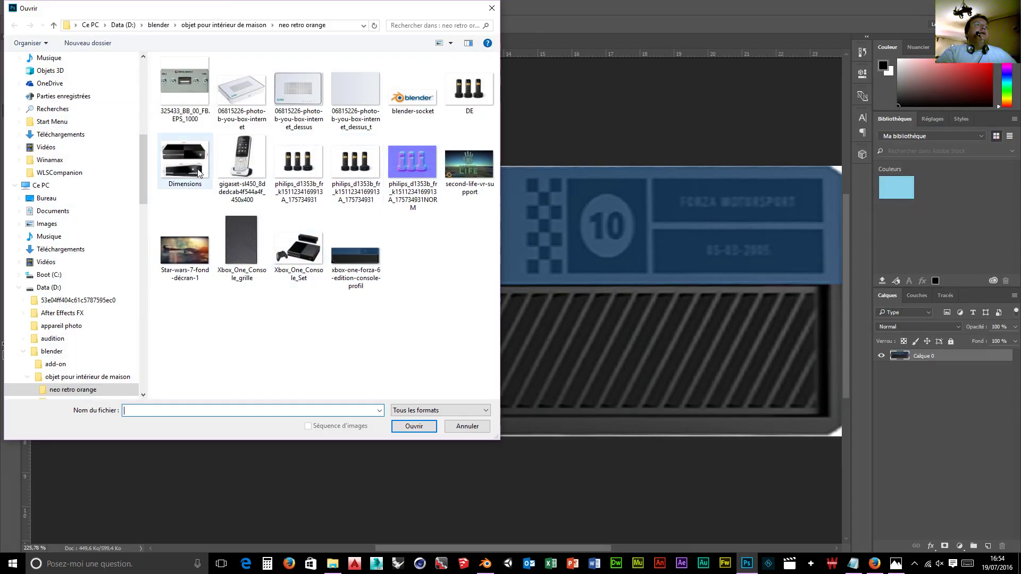
click(307, 274)
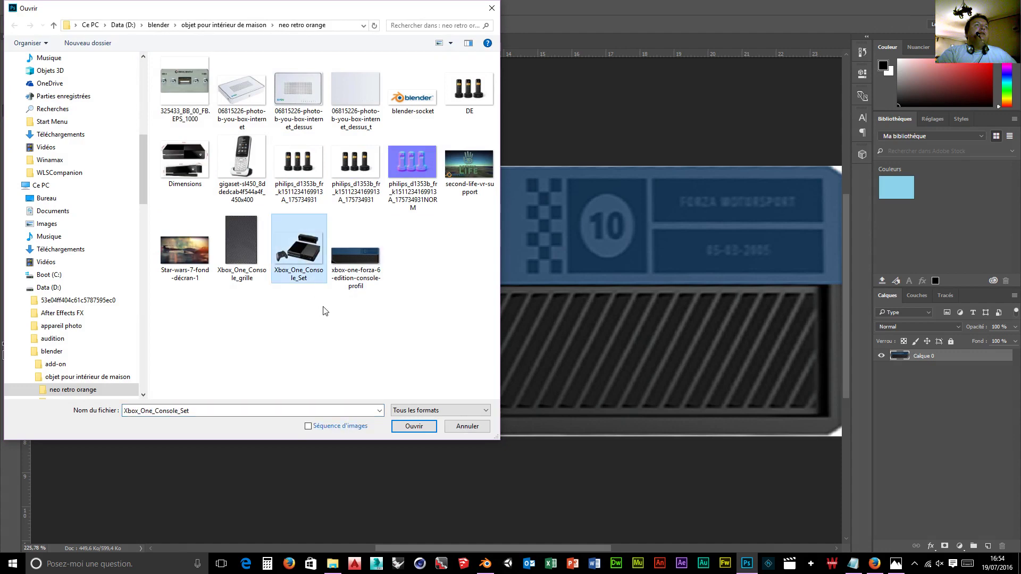
click(417, 426)
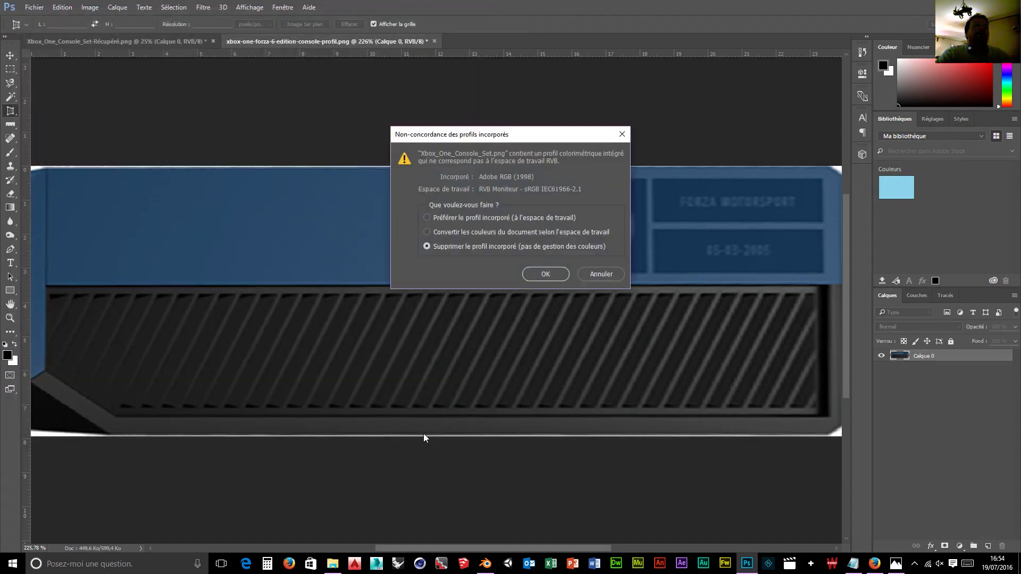
key(Up)
click(566, 276)
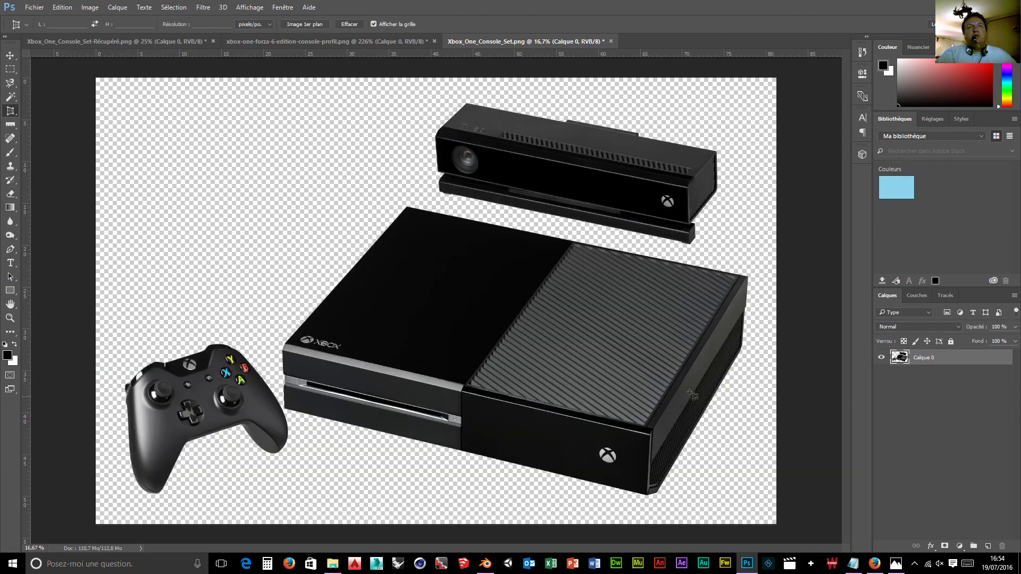
click(53, 41)
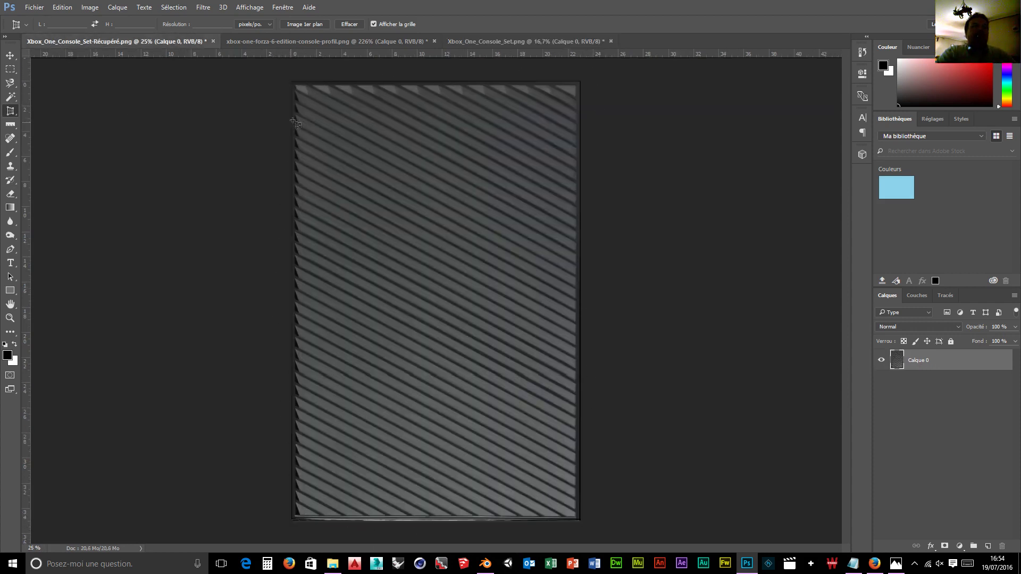
click(509, 40)
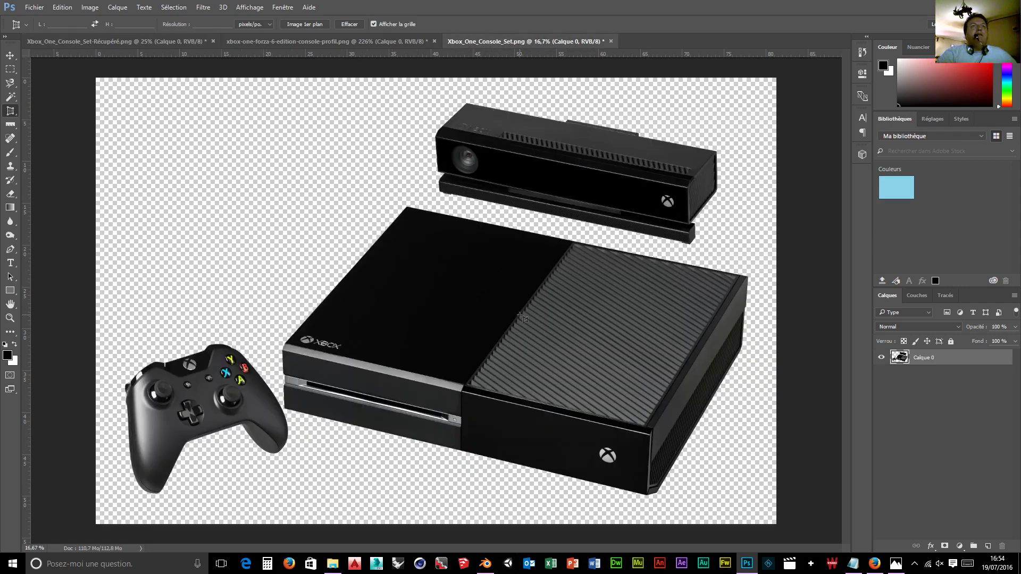
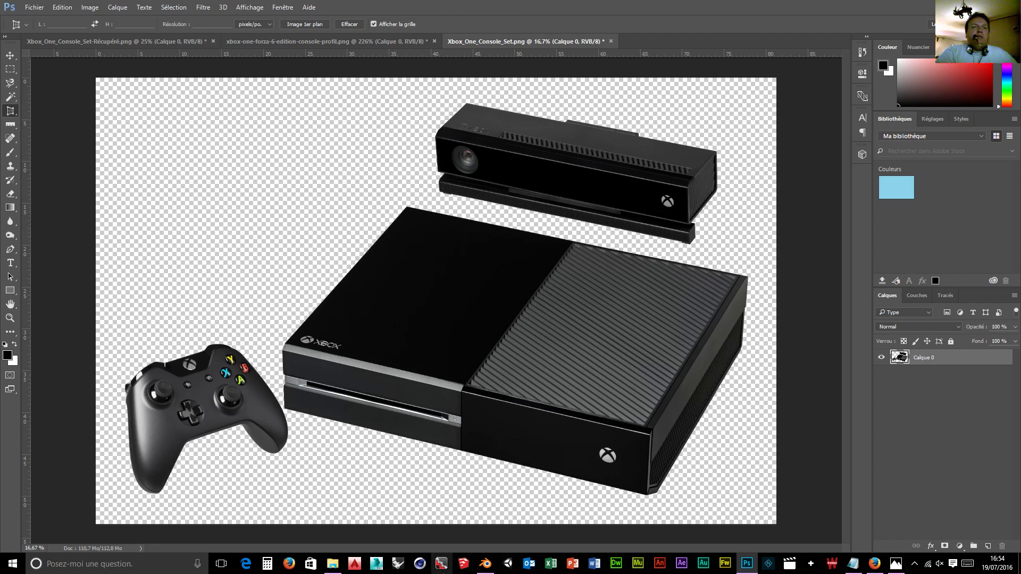
- Switch back to Blender and show the top grille panel in wireframe from the top view
click(486, 567)
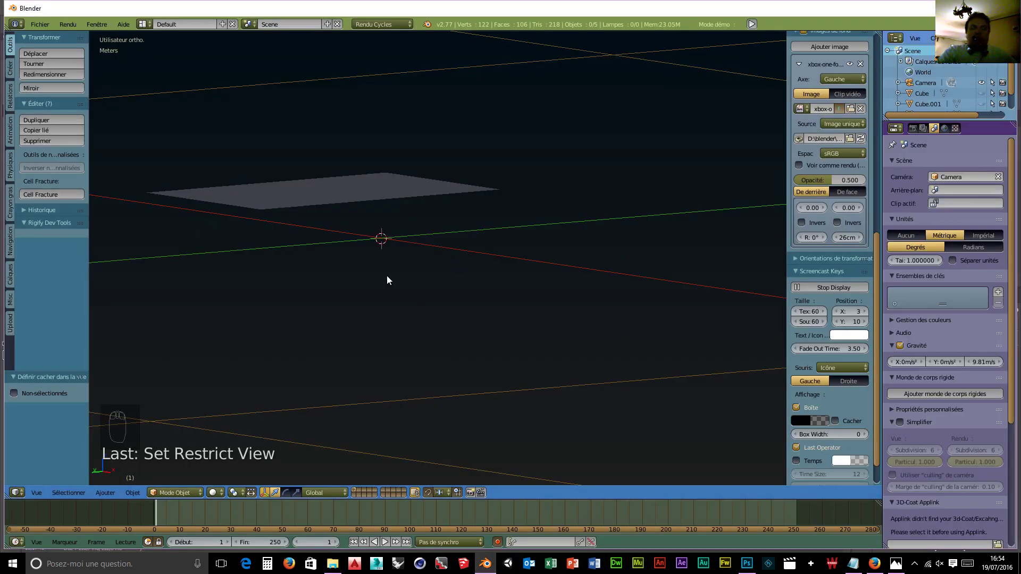
click(233, 468)
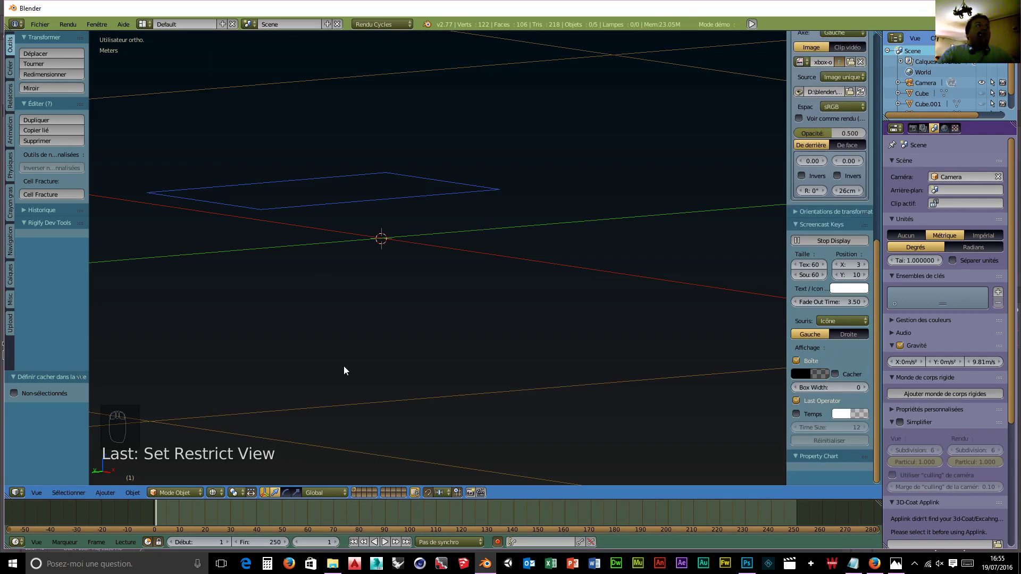
key(KP_7)
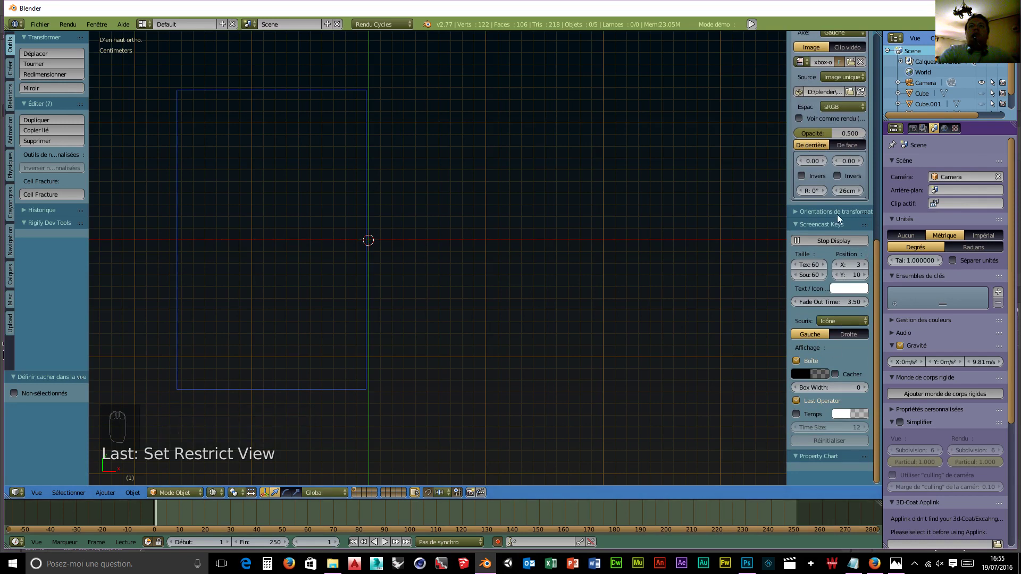
- Unlink the console profile picture from the background image slot and set the slot's axis to the top view
scroll(817, 175, up, 4)
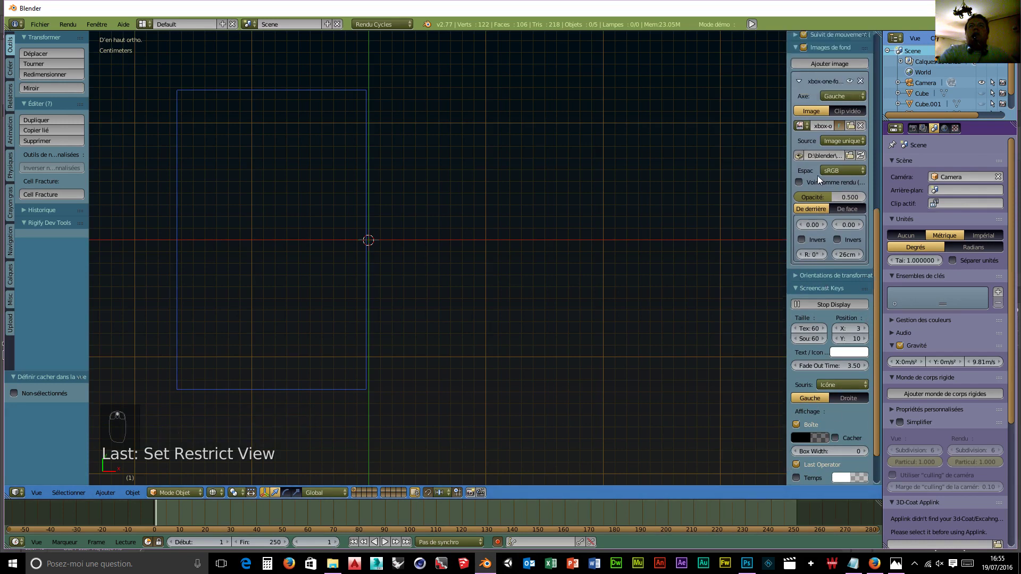
click(861, 147)
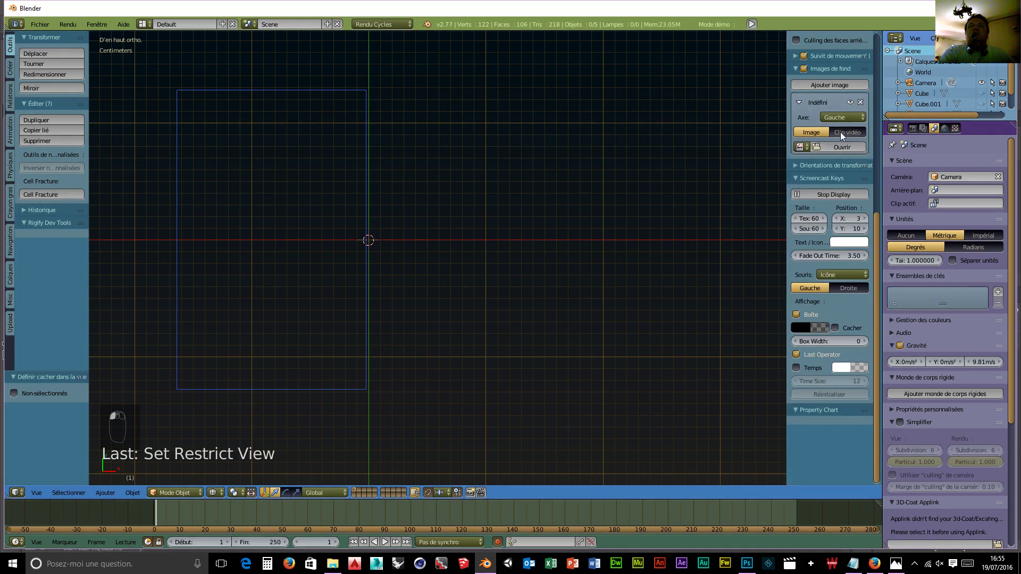
click(841, 117)
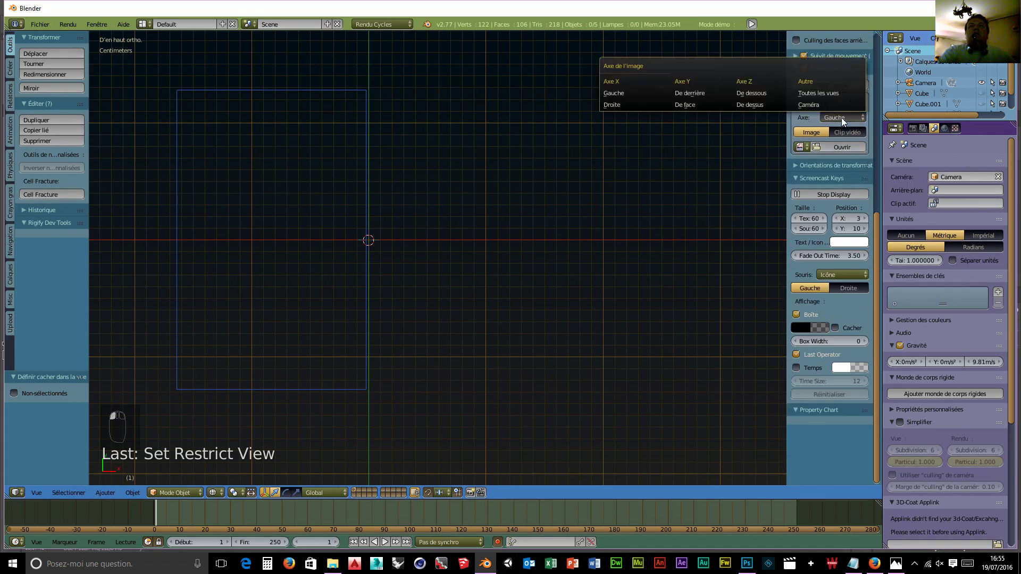
click(749, 104)
- Load Xbox_One_Console_grille.jpg from the neo retro orange folder on drive D as the background image
click(842, 147)
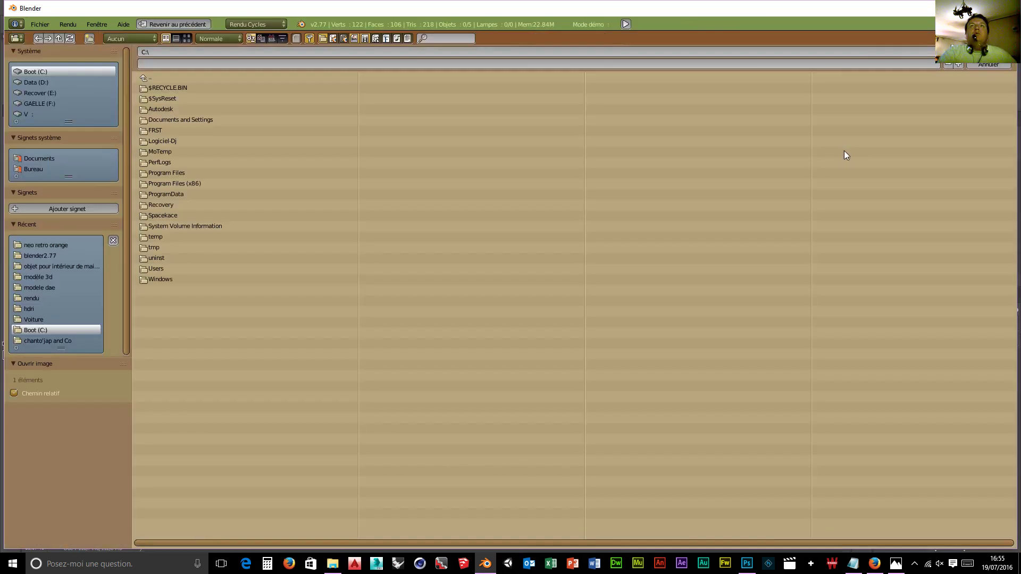
click(44, 82)
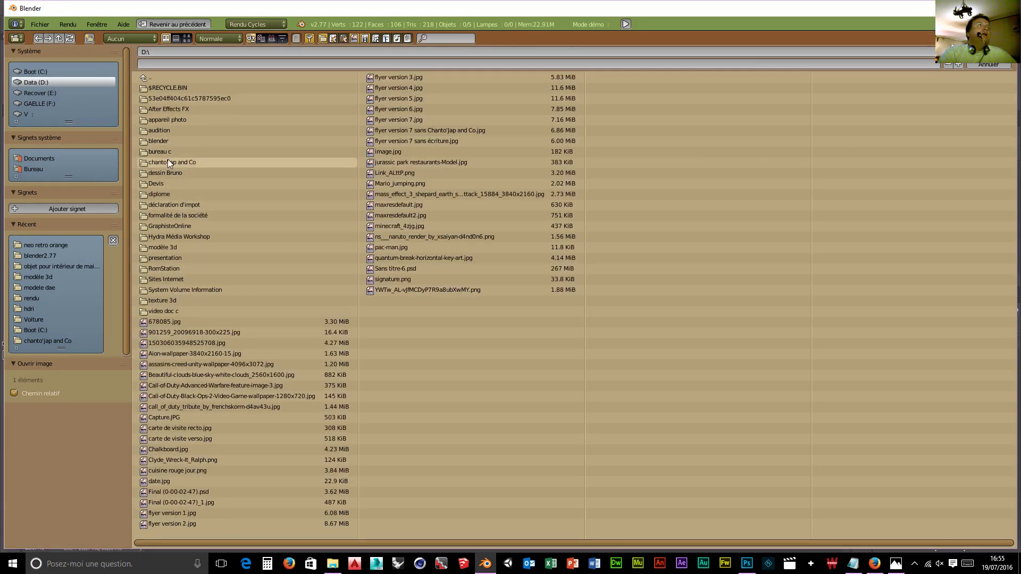
click(162, 140)
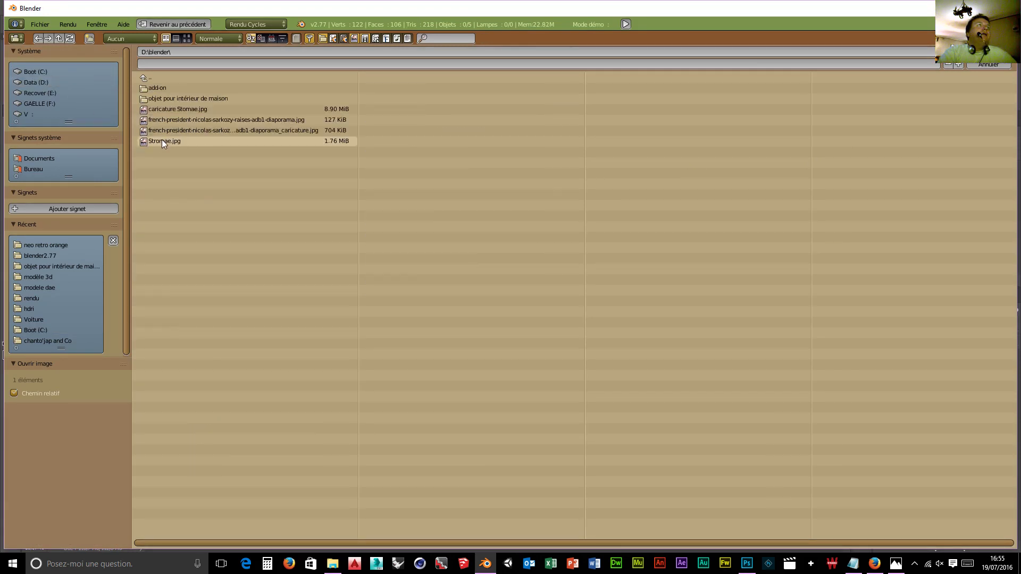
click(158, 94)
click(161, 78)
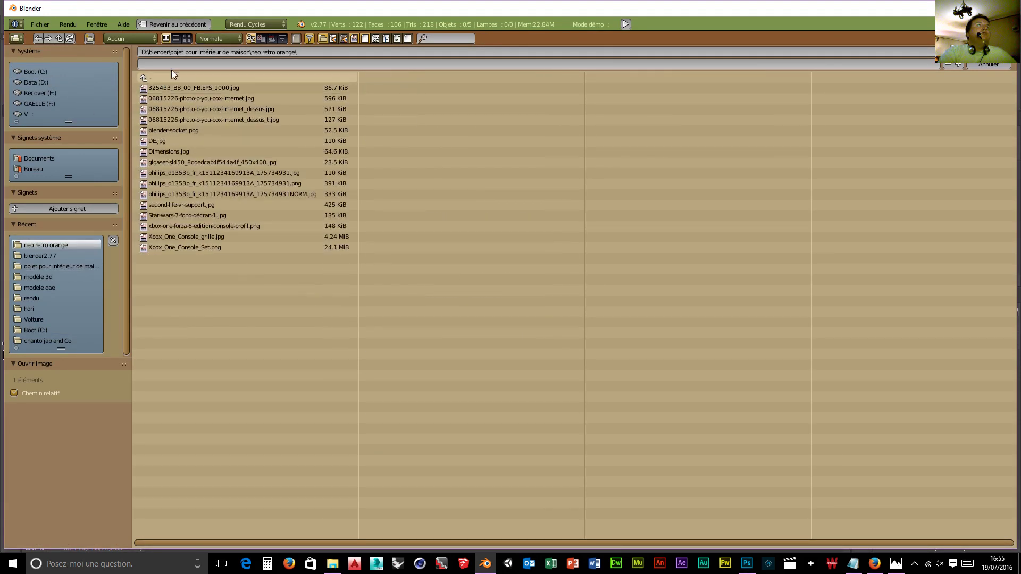
click(187, 38)
click(580, 200)
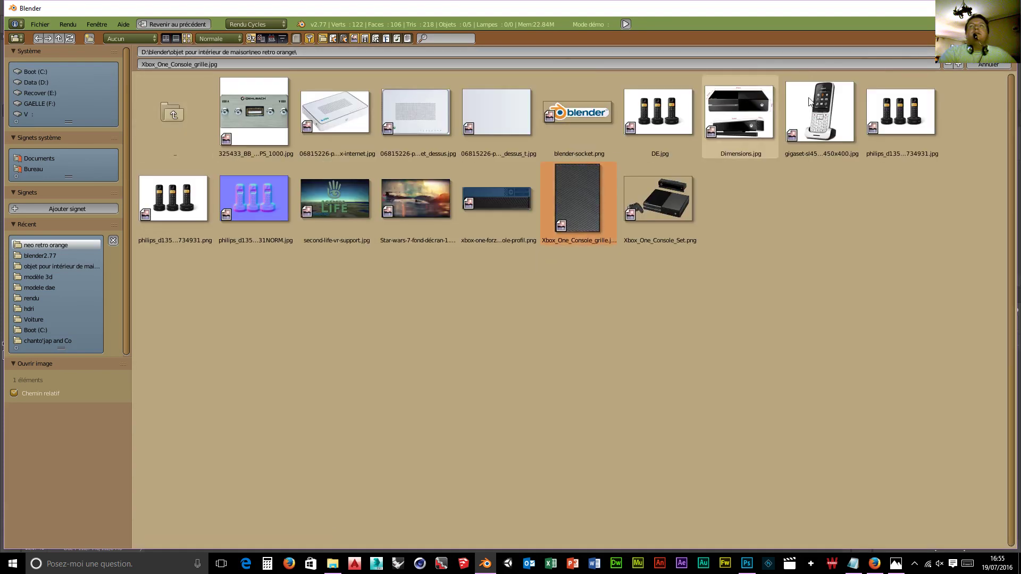
click(975, 52)
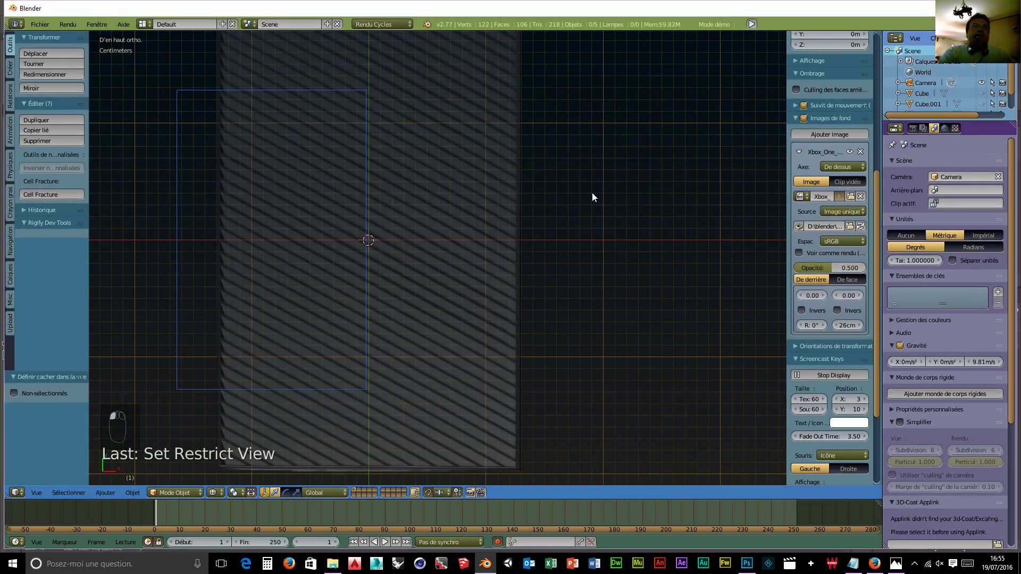
- Fit the grille background image to the top panel with a size of 17 cm and an X offset of -0.08
scroll(396, 204, down, 2)
scroll(457, 223, up, 1)
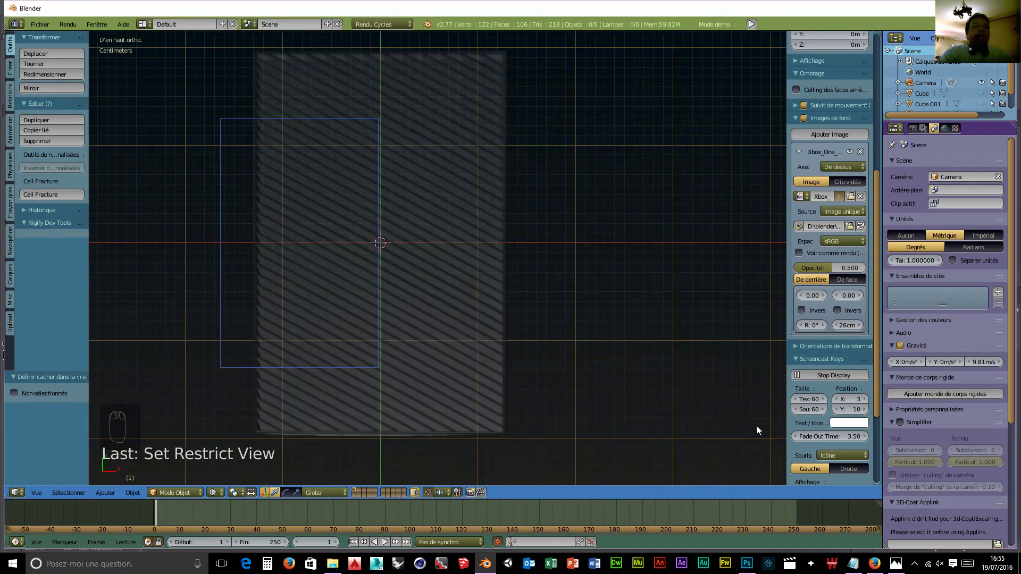
scroll(842, 407, down, 5)
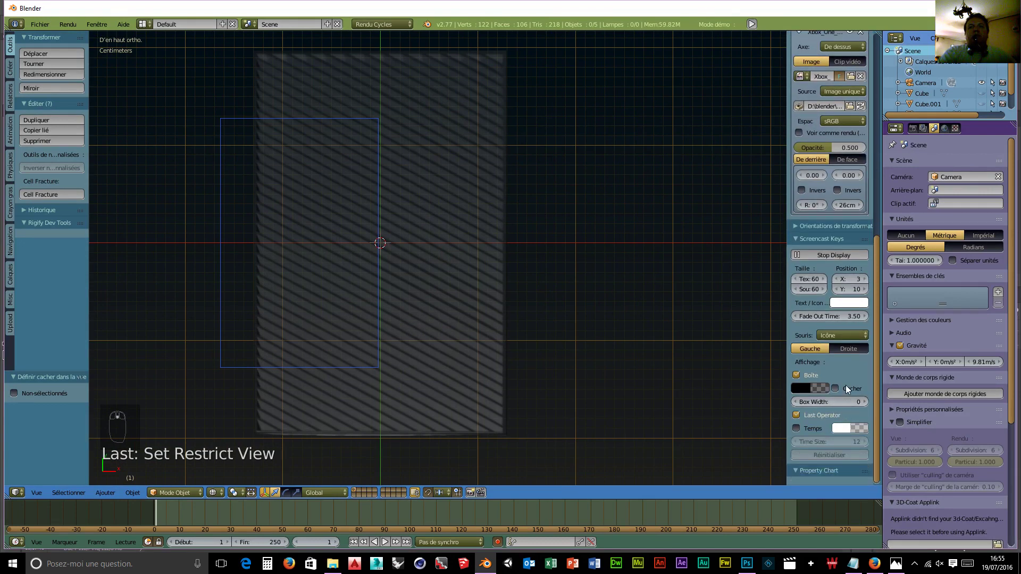
scroll(845, 385, up, 4)
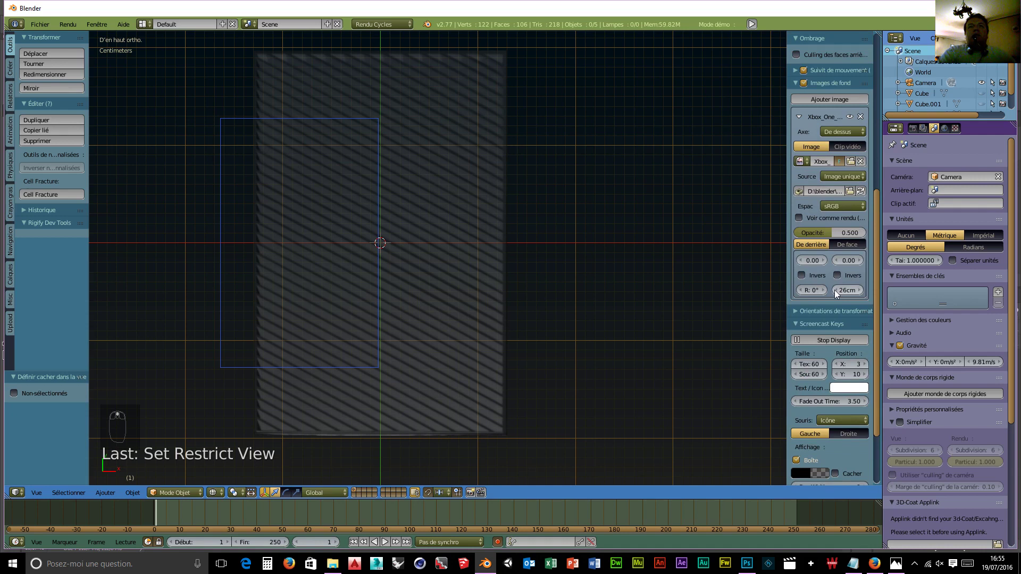
drag(835, 289, 811, 289)
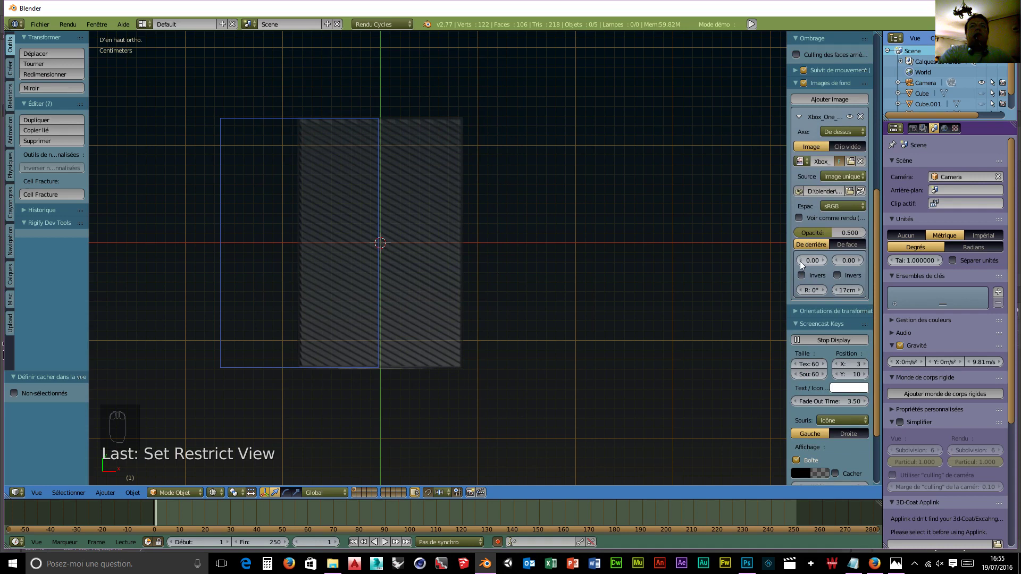
drag(799, 261, 786, 261)
scroll(387, 389, up, 5)
shift+middle_drag(391, 385, 704, 224)
scroll(379, 375, up, 2)
scroll(372, 373, down, 3)
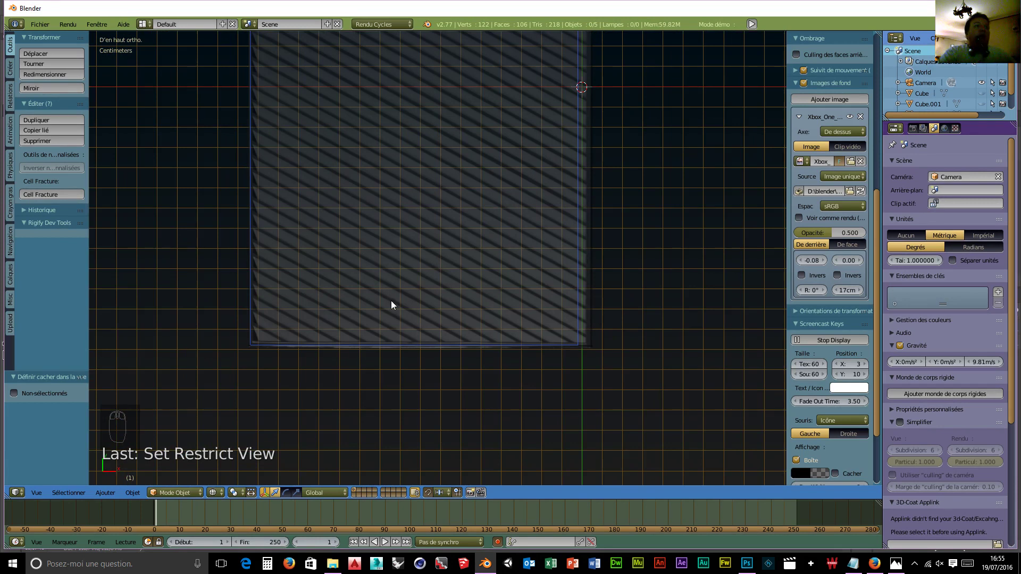
- Add a cube at the 3D cursor and flatten it along Y by a factor of about 0.016
key(shift+a)
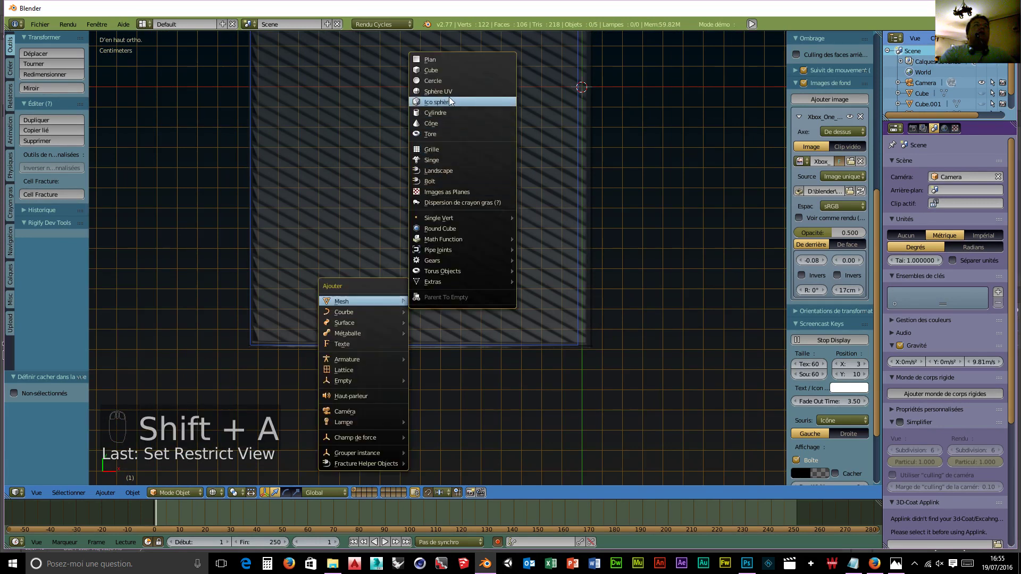
click(443, 71)
scroll(604, 217, down, 4)
scroll(598, 218, down, 8)
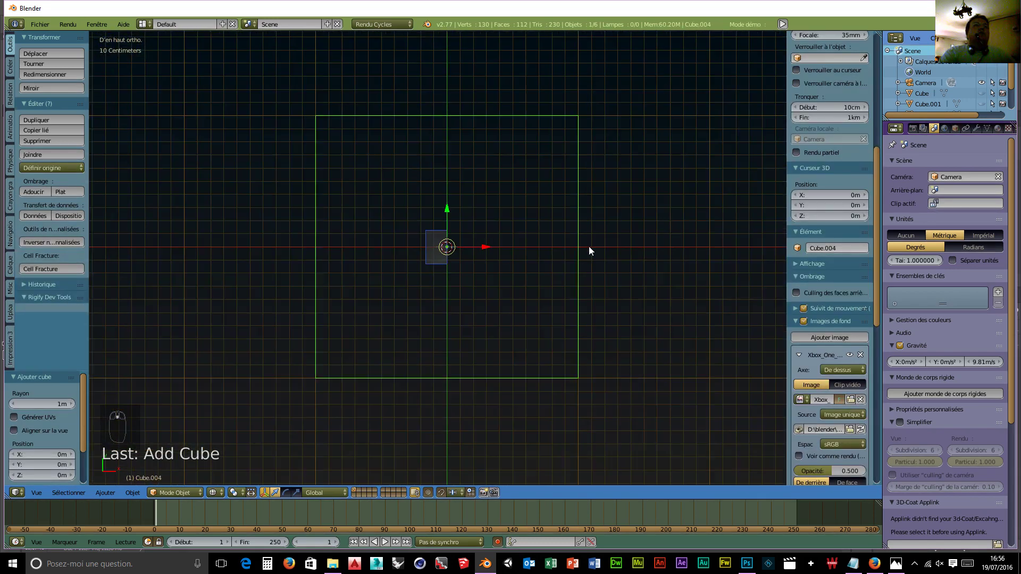
key(s)
key(y)
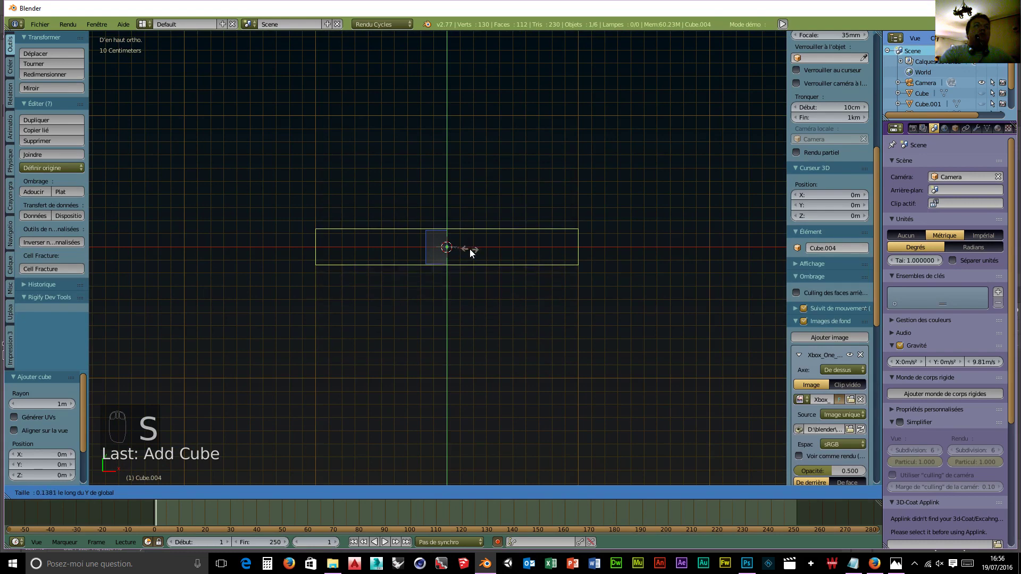
click(450, 249)
- Scale the flattened cube uniformly by about 0.162 so it roughly suits the grille panel
scroll(480, 338, up, 7)
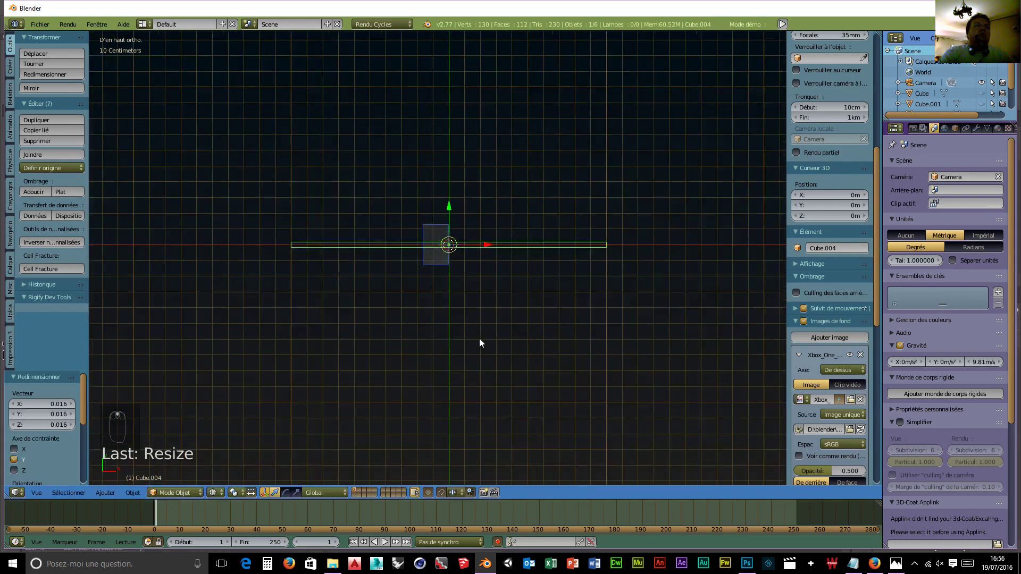
scroll(273, 281, down, 3)
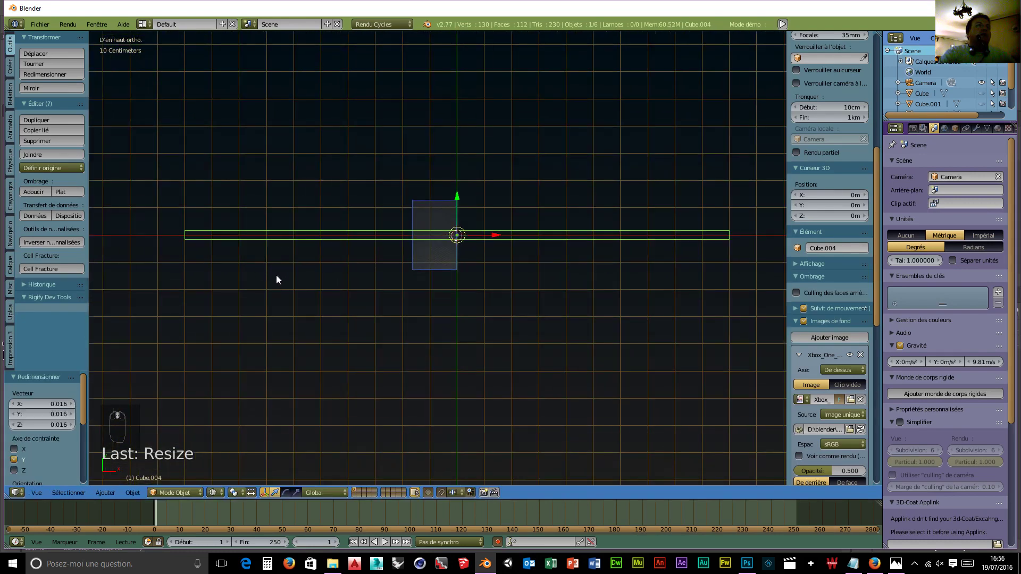
key(s)
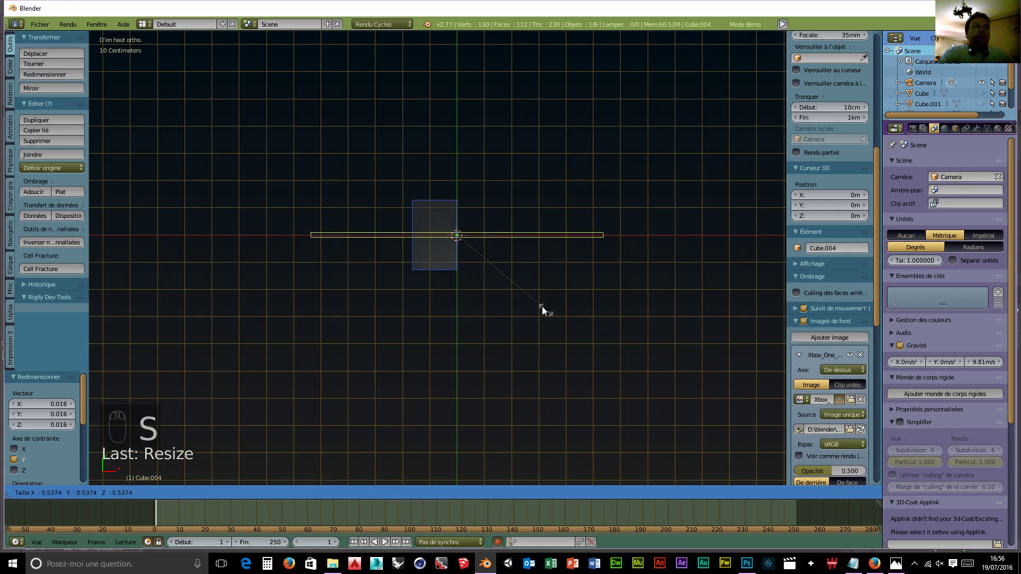
click(470, 268)
- Move the bar about -11.6 cm along Y to the grille's front end and about -4.3 cm along X
scroll(476, 321, up, 8)
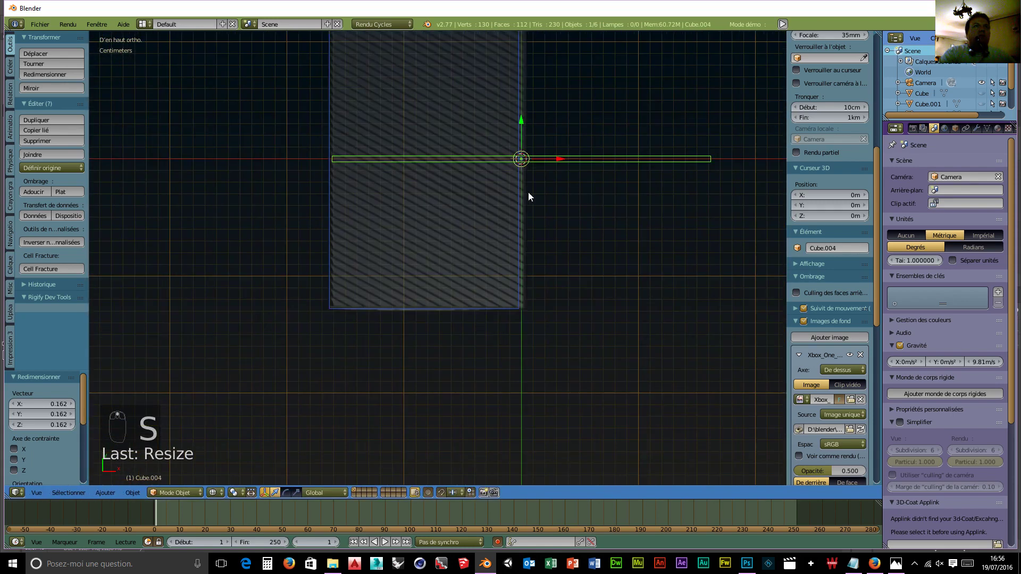
drag(520, 120, 510, 257)
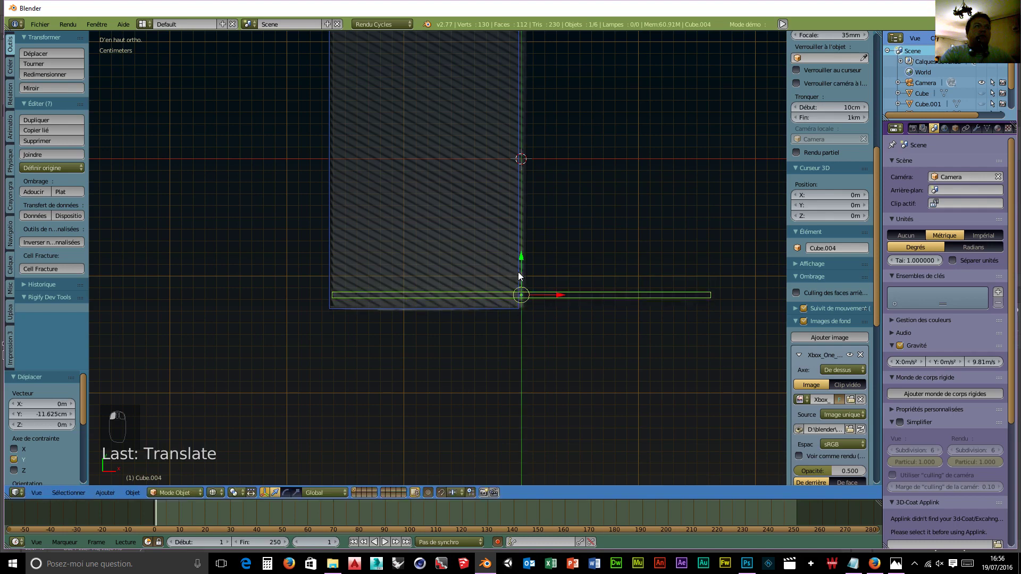
scroll(537, 334, up, 4)
mouse_move(665, 375)
shift+middle_down()
mouse_move(634, 364)
mouse_move(669, 356)
shift+middle_up()
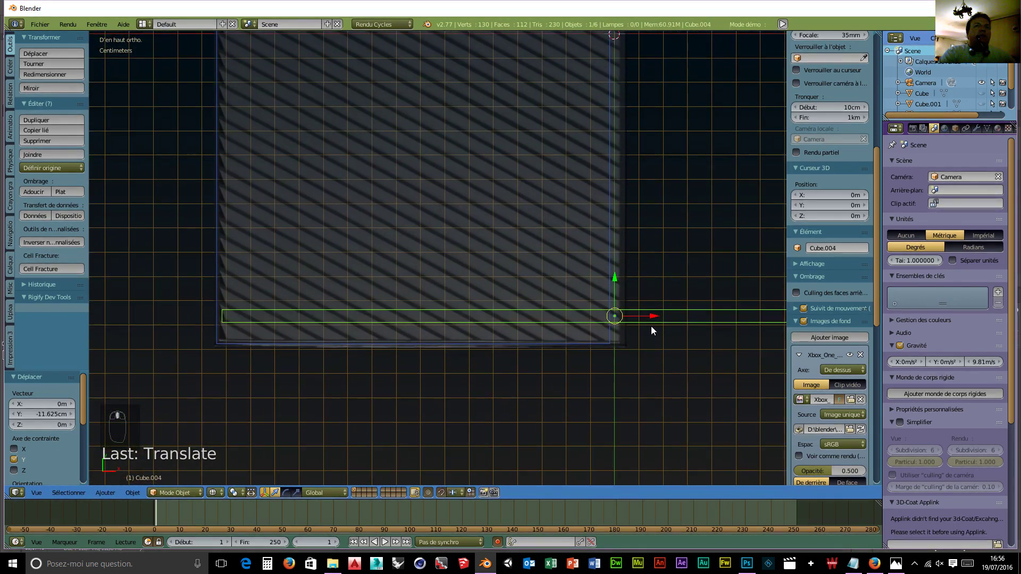
drag(653, 320, 533, 317)
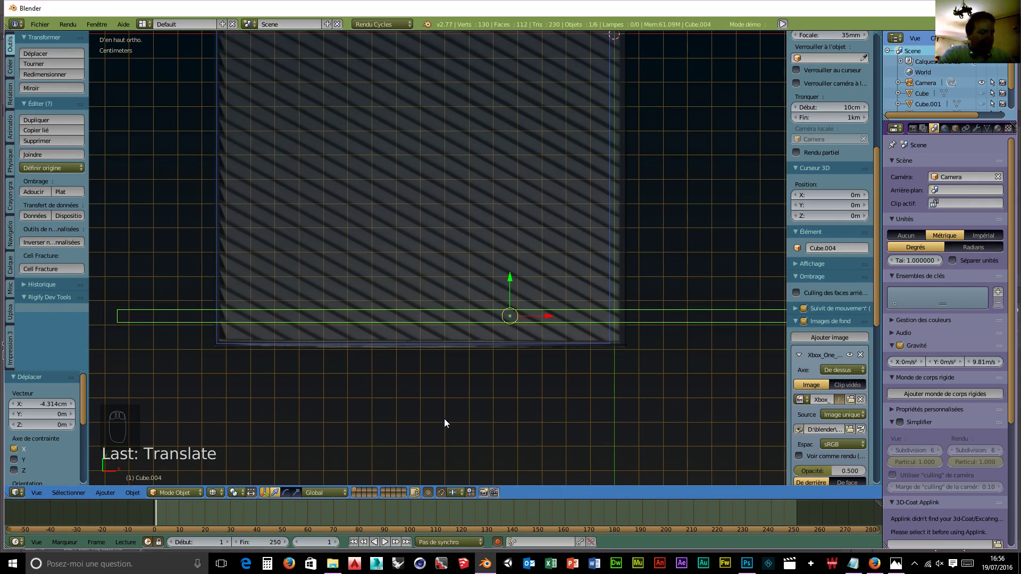
- Thin the bar by scaling it about 0.33 along Y and about 0.043 along Z
key(s)
key(y)
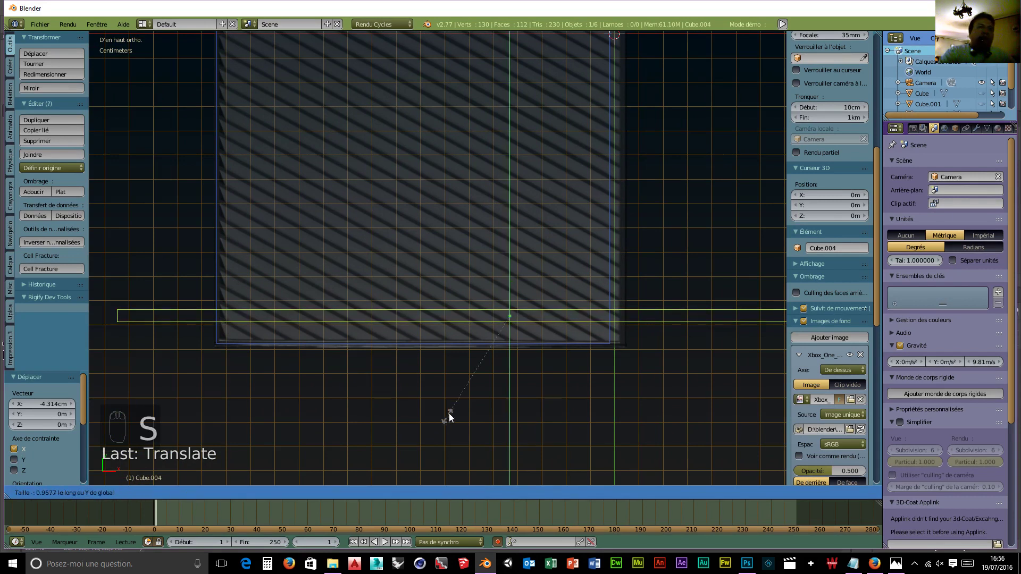
click(490, 351)
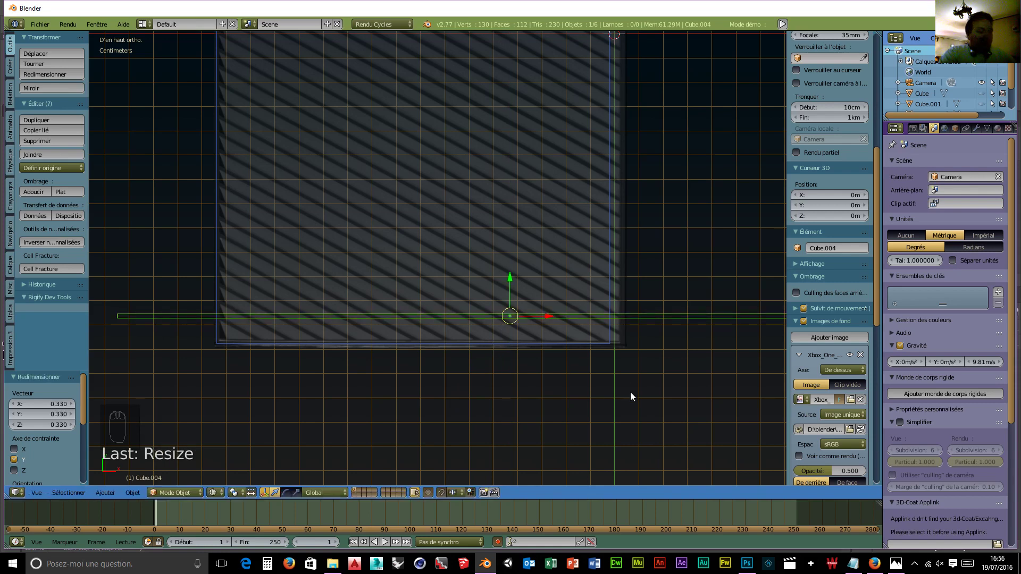
key(KP_3)
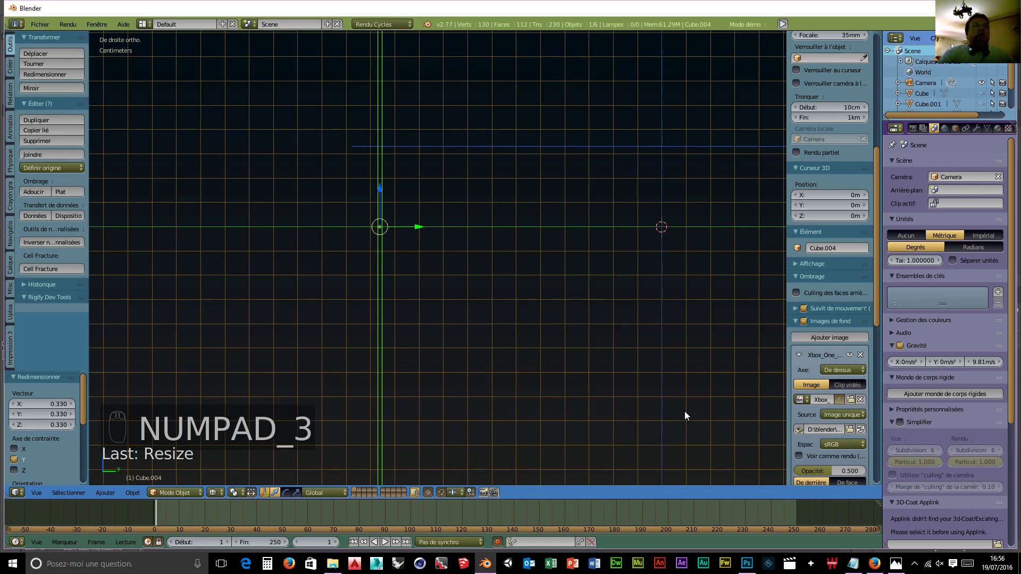
scroll(468, 261, down, 5)
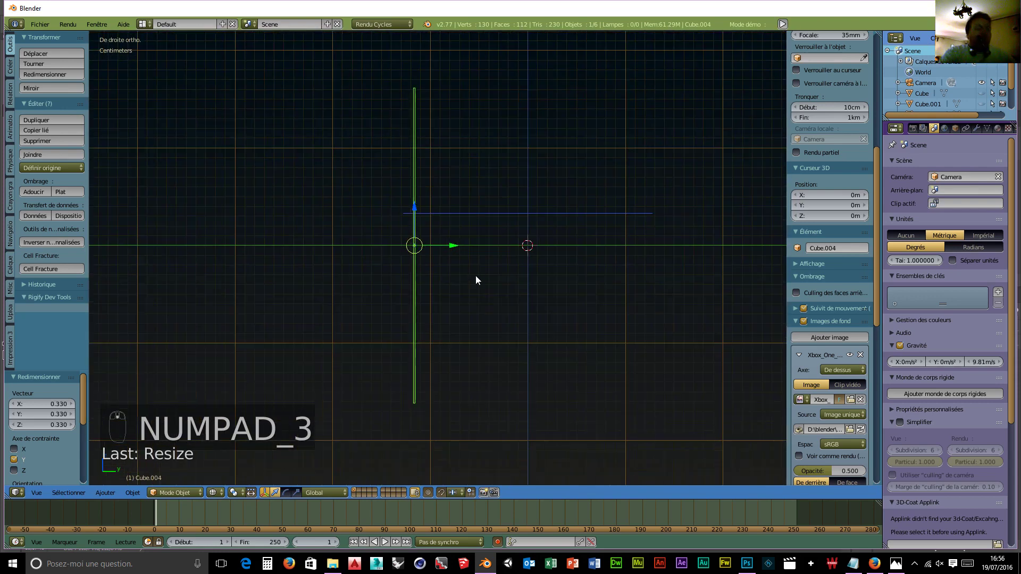
key(s)
key(z)
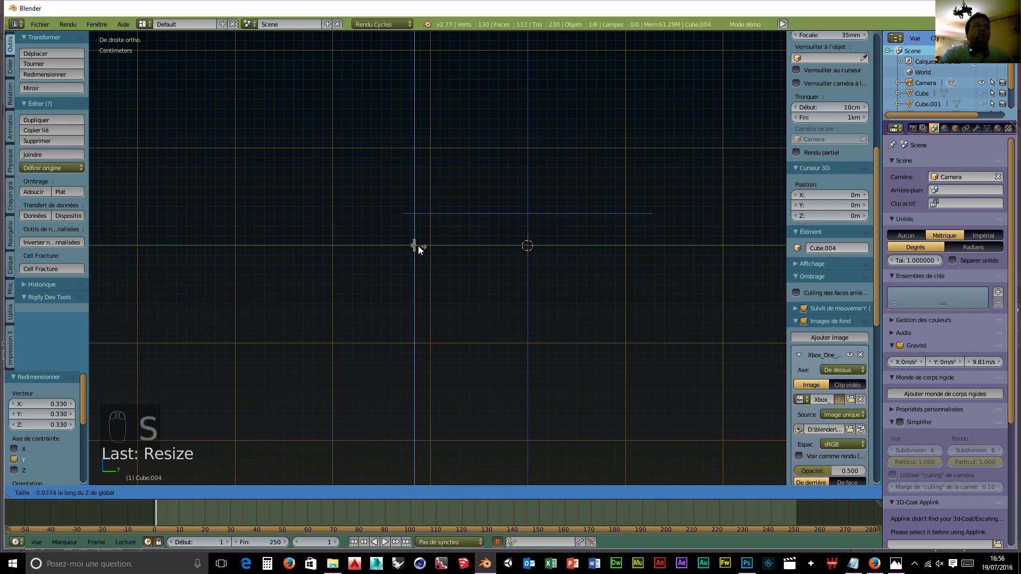
click(419, 247)
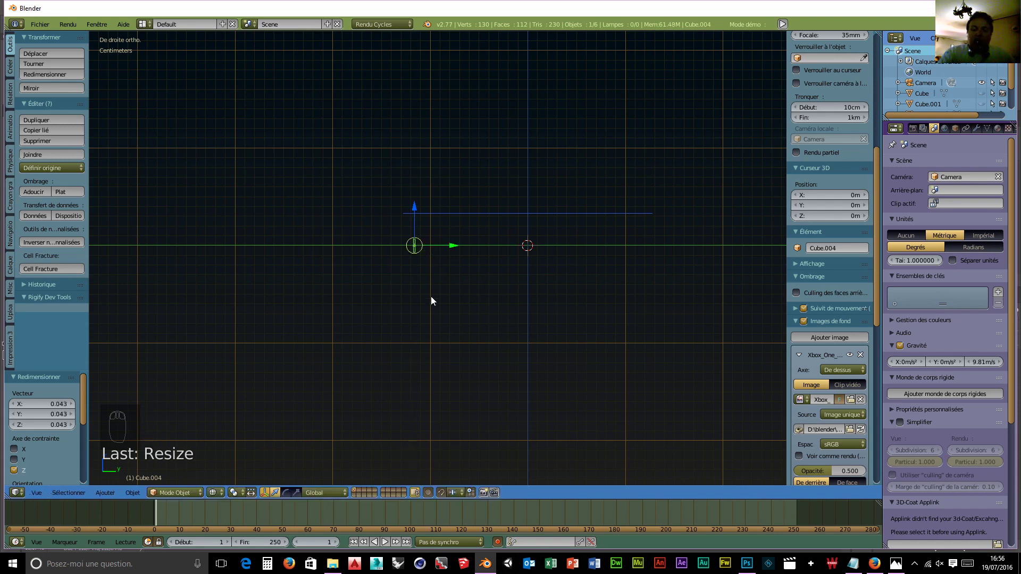
- Rotate the bar -45° about the X axis and check its tilt in perspective
key(KP_7)
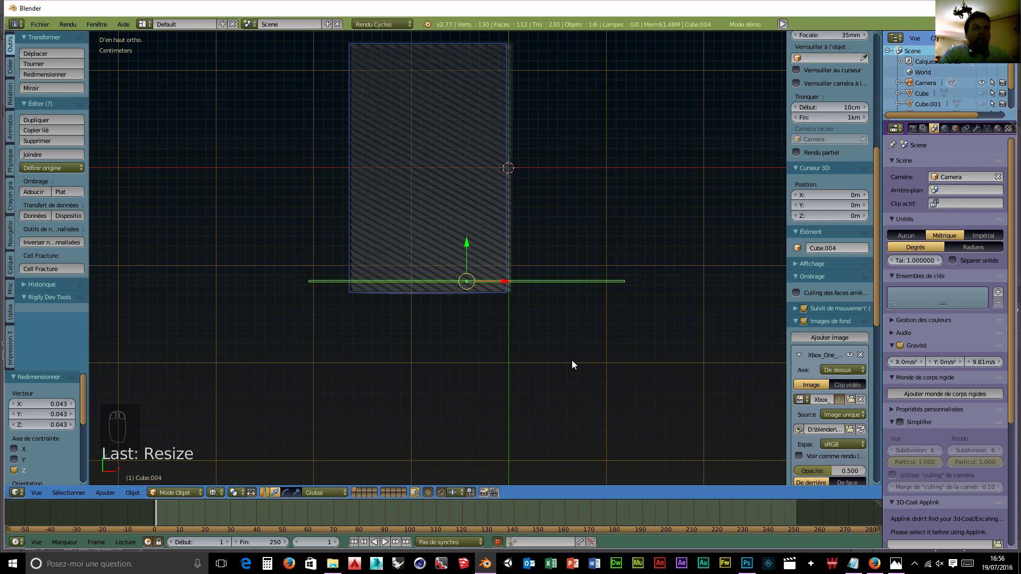
key(r)
key(x)
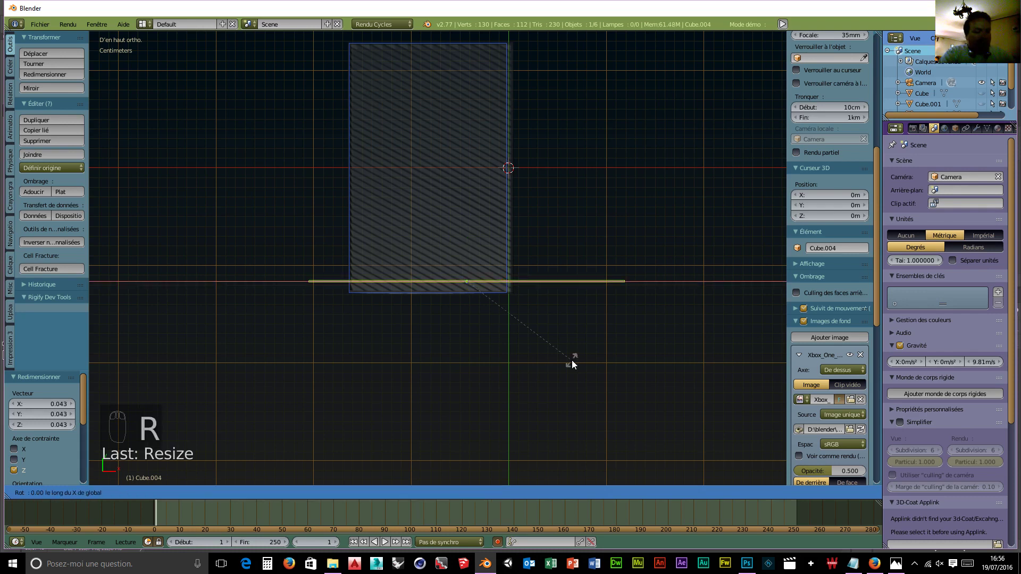
text(-45)
key(Return)
middle_drag(572, 359, 606, 396)
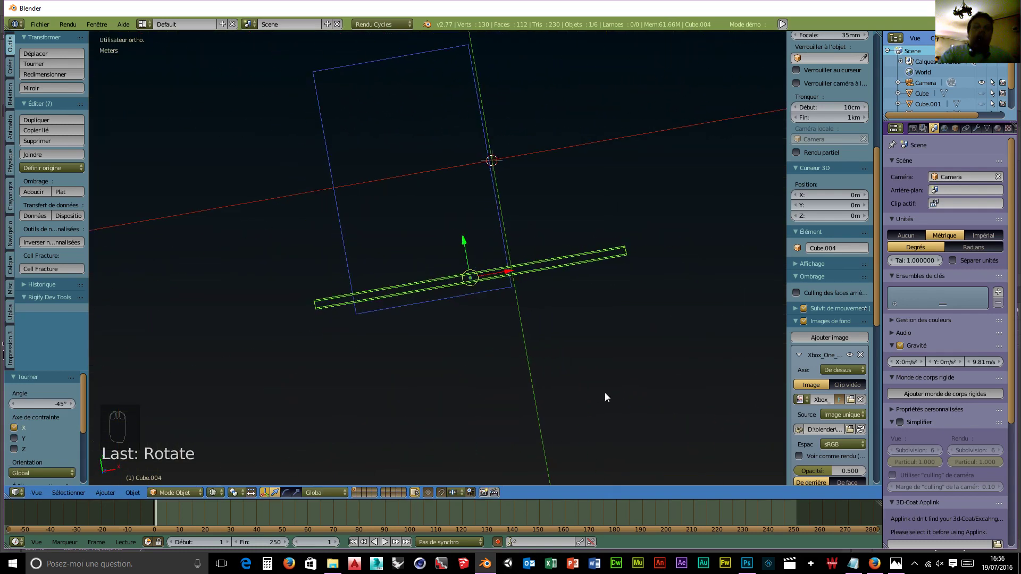
- Rotate the bar about the Z axis in top view to match the diagonal slant of the grille slats
key(KP_7)
scroll(266, 332, up, 5)
shift+middle_drag(493, 387, 572, 325)
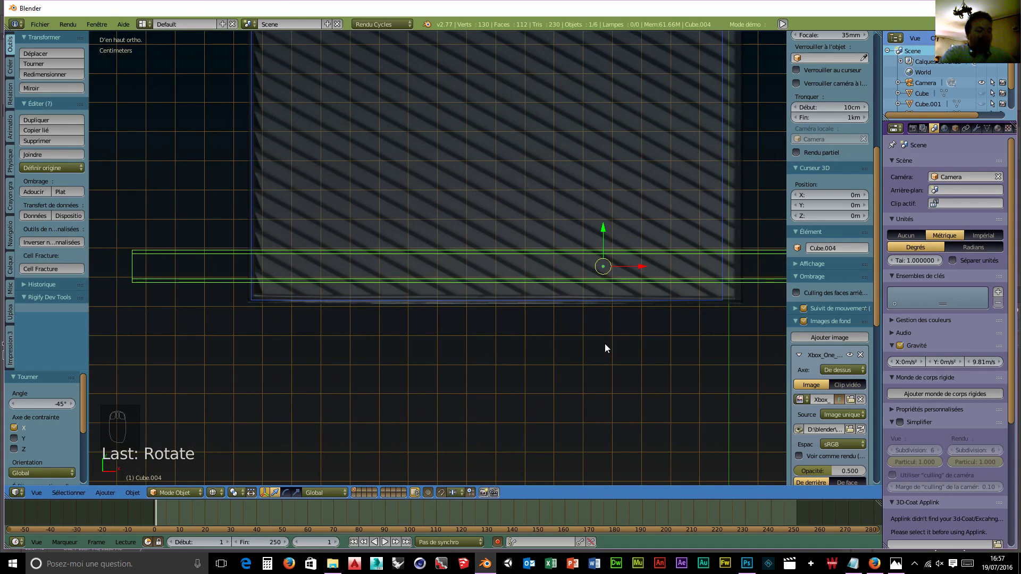
key(r)
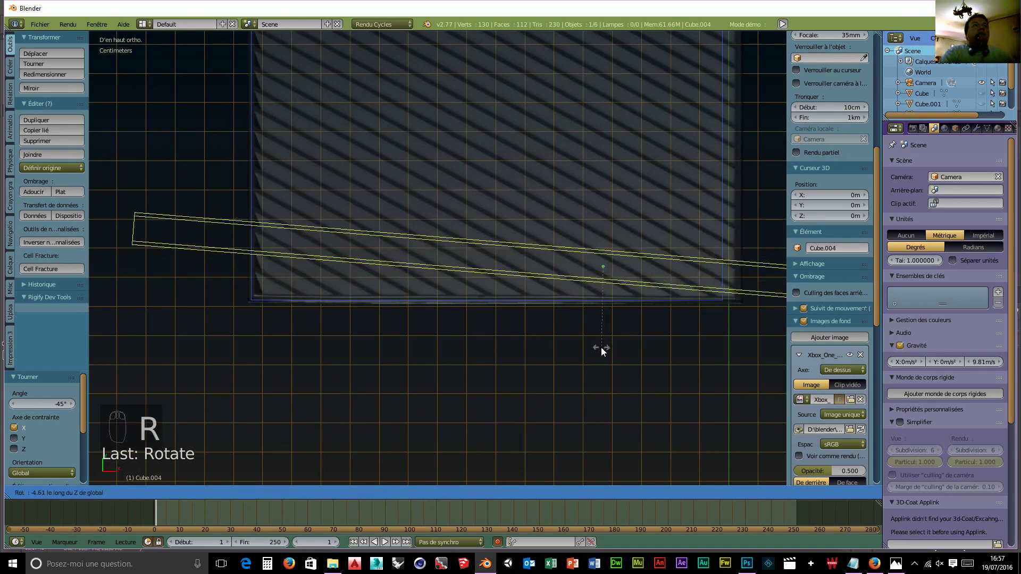
click(561, 352)
- Move the slanted bar along X and Y onto the first slat at the grille's front-left corner
drag(607, 239, 575, 425)
drag(640, 449, 311, 267)
drag(321, 302, 270, 260)
drag(309, 296, 309, 295)
drag(271, 261, 272, 263)
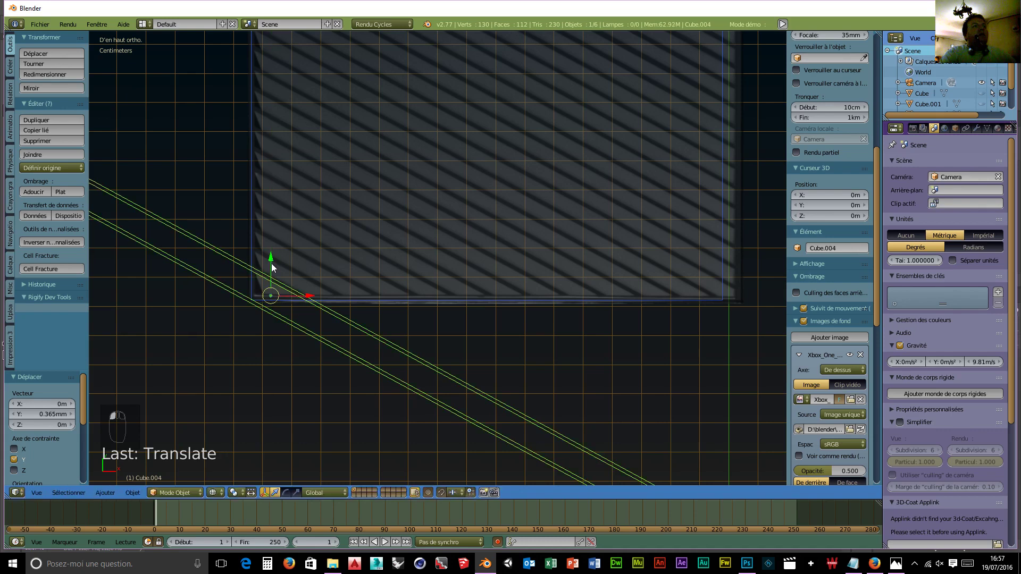
- Duplicate the bar about 2.7 mm along X and 5.8 mm along Y, then repeat the duplication 46 times to cover the whole grille
key(shift+d)
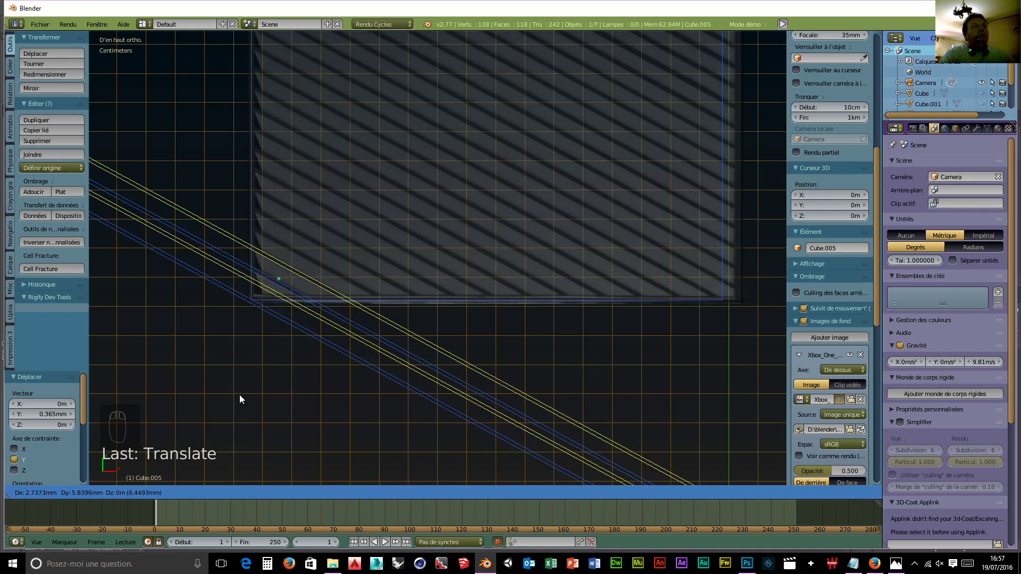
click(239, 399)
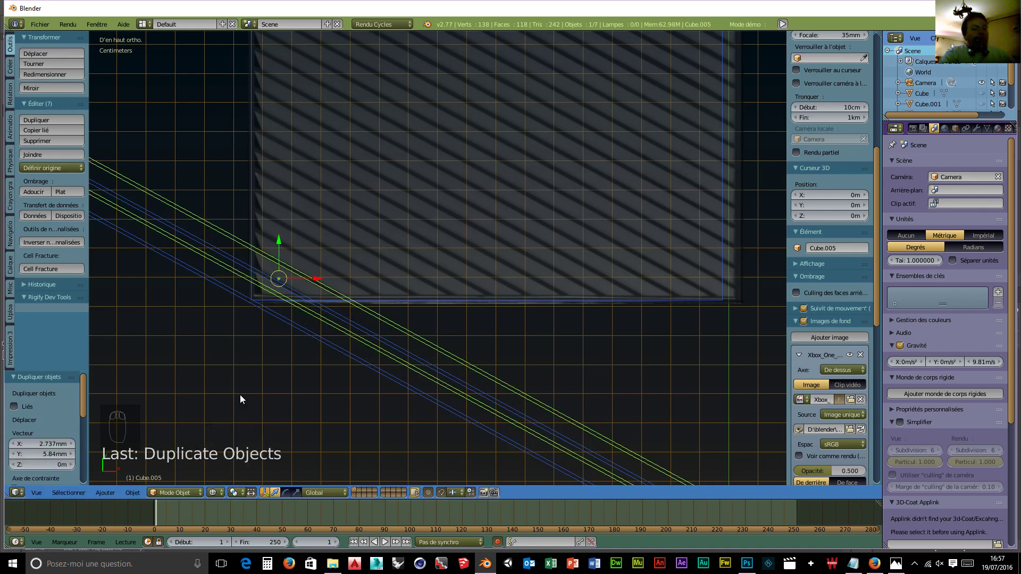
scroll(439, 300, down, 8)
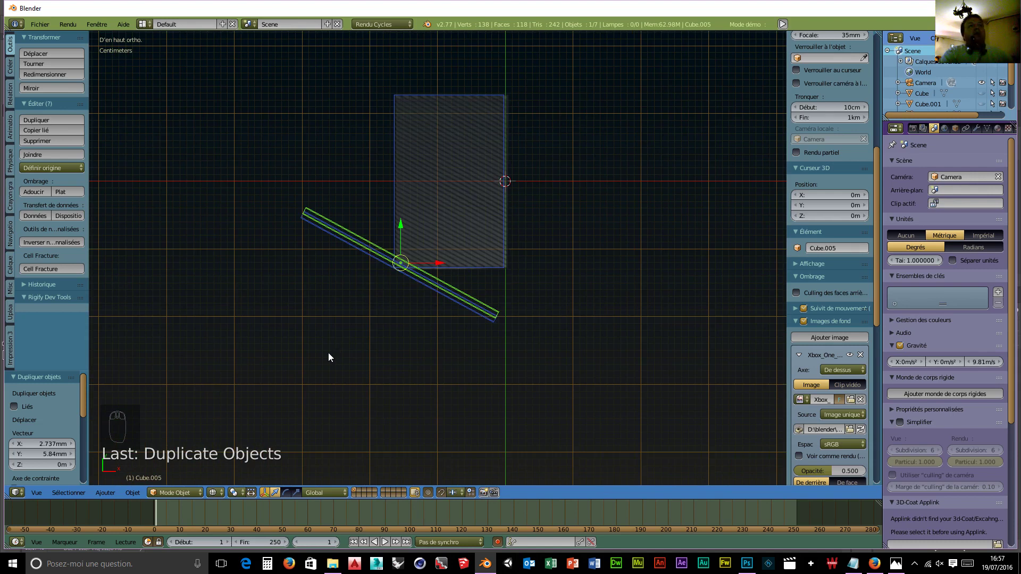
key(shift+r)
key(shift+r)
key(shift+r)
key(shift+r)
key(shift+r)
key(shift+r)
key(shift+r)
key(shift+r)
key(shift+r)
key(shift+r)
key(shift+r)
key(shift+r)
key(shift+r)
key(shift+r)
key(shift+r)
key(shift+r)
key(shift+r)
key(shift+r)
key(shift+r)
key(shift+r)
key(shift+r)
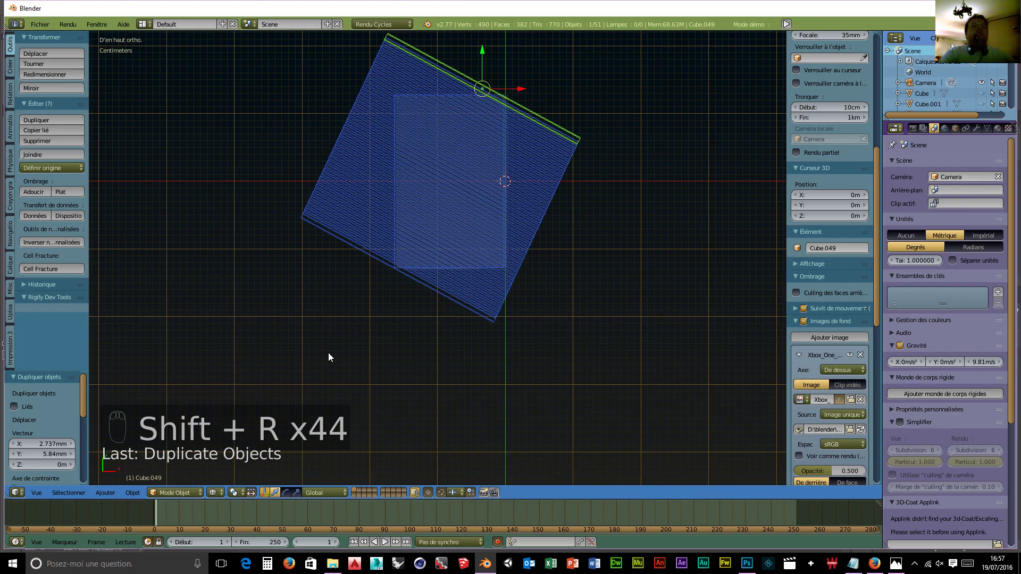
key(shift+r)
key(shift+r)
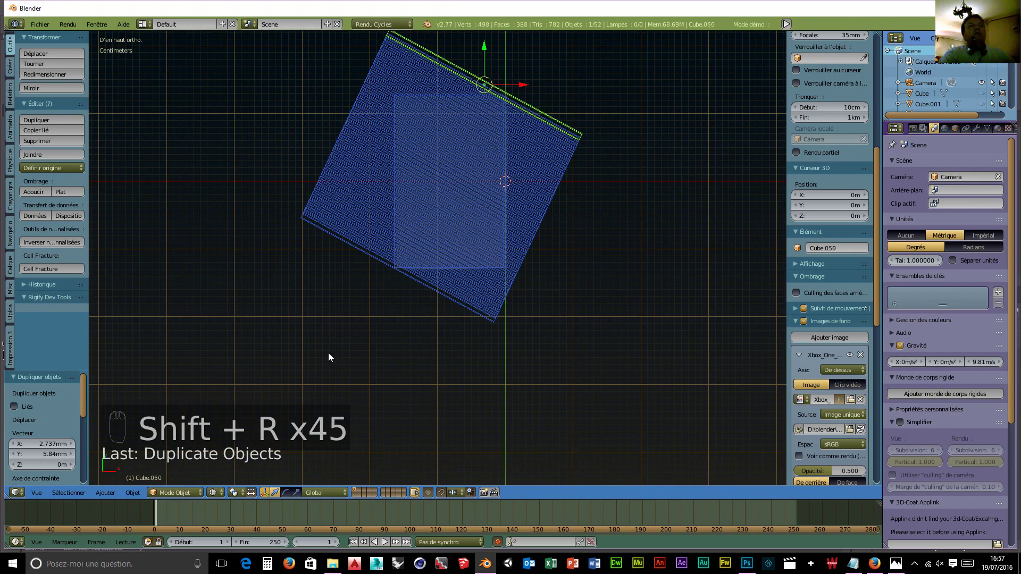
scroll(496, 325, up, 5)
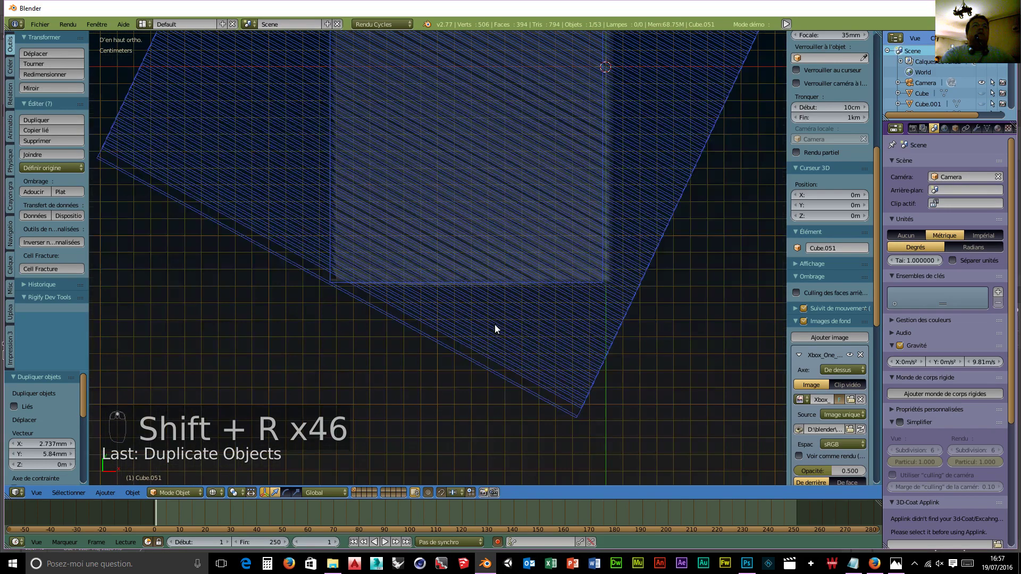
- Select all the slanted bars without the grille panel and join them into one object
middle_drag(624, 368, 653, 252)
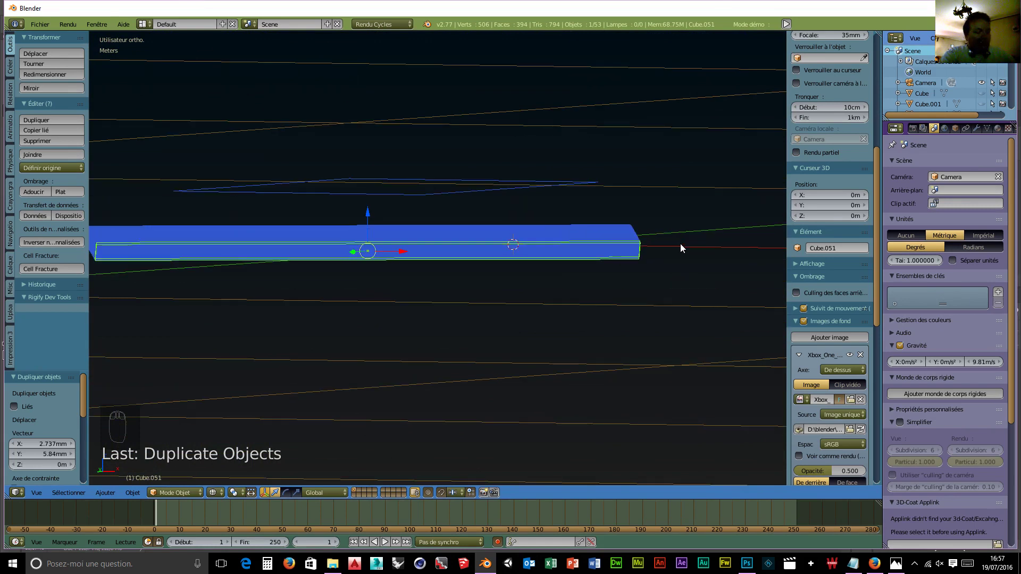
key(b)
drag(681, 210, 54, 370)
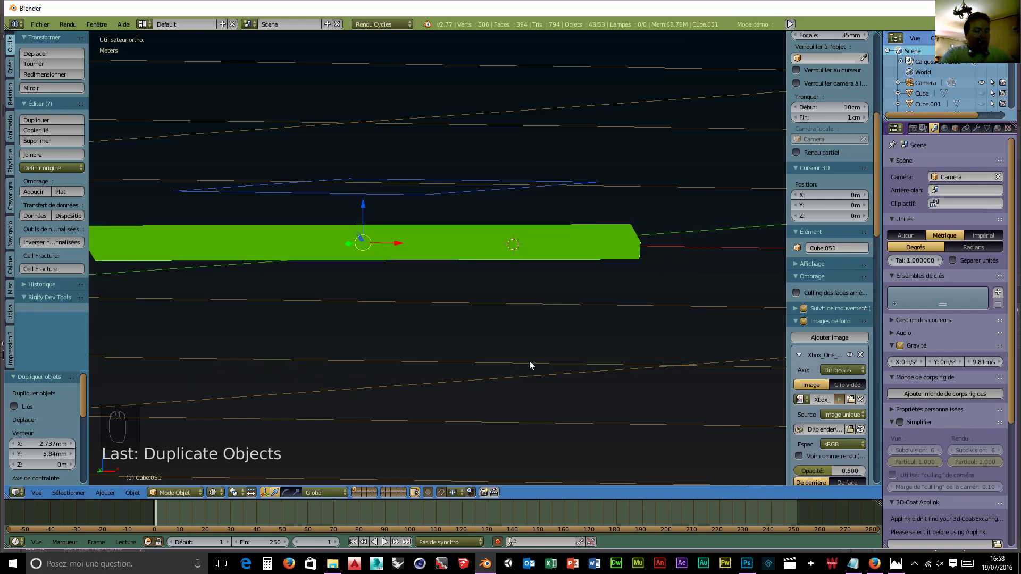
key(ctrl+j)
- Make two spare copies of the joined slats, offset about 31.4 cm and another 34.9 cm along X
middle_drag(529, 361, 542, 408)
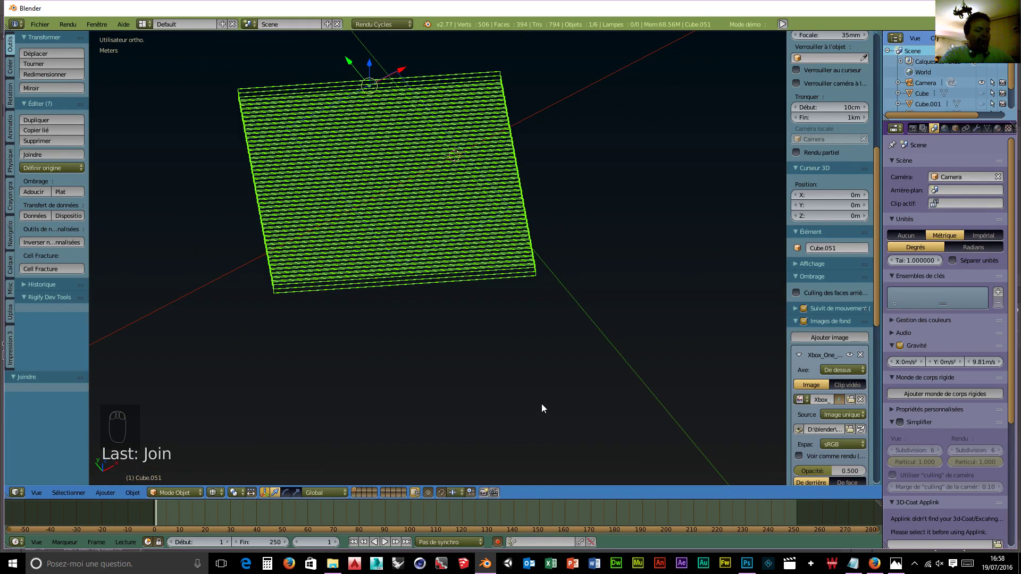
key(shift+d)
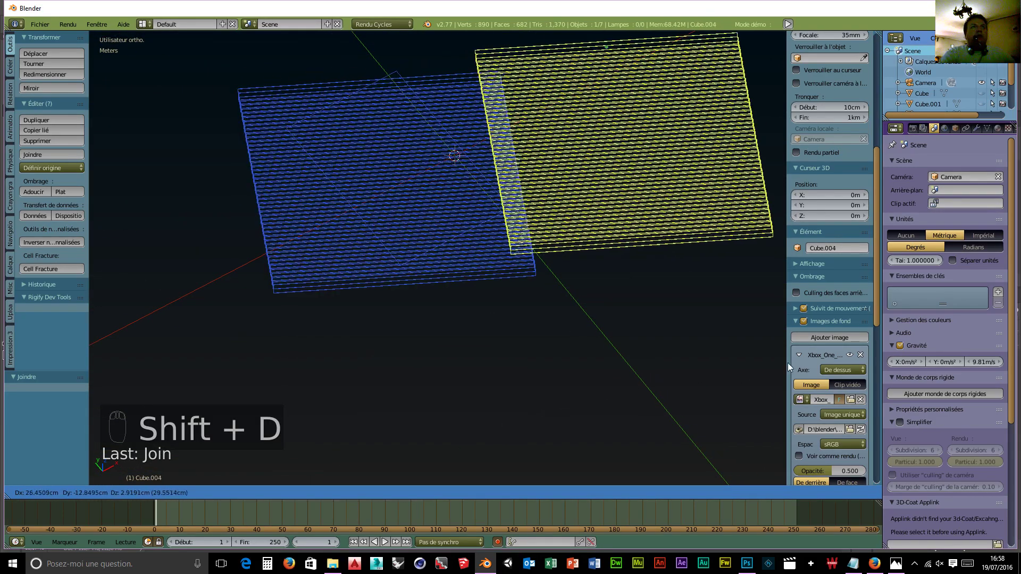
click(135, 357)
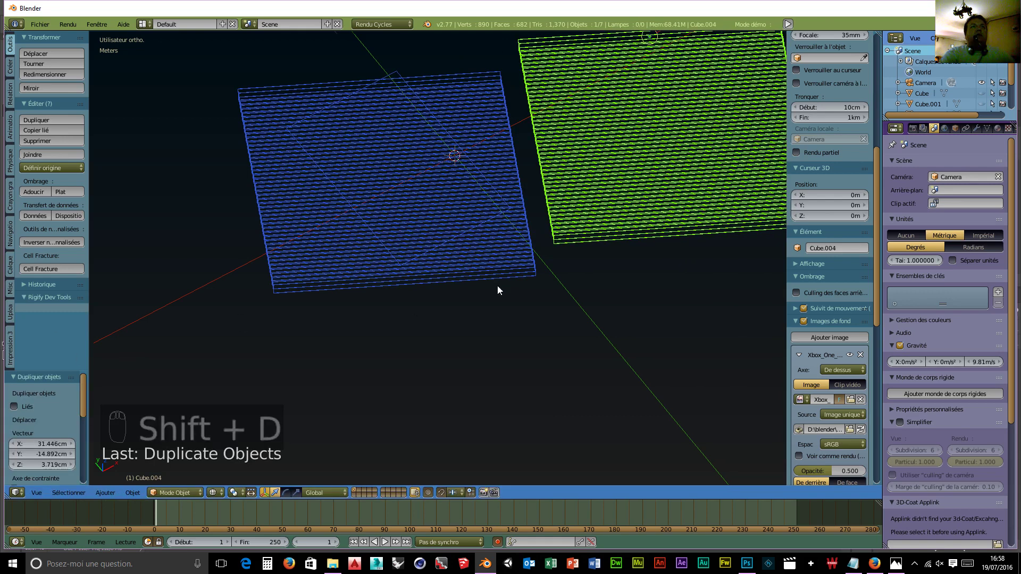
middle_drag(484, 282, 585, 307)
key(shift+d)
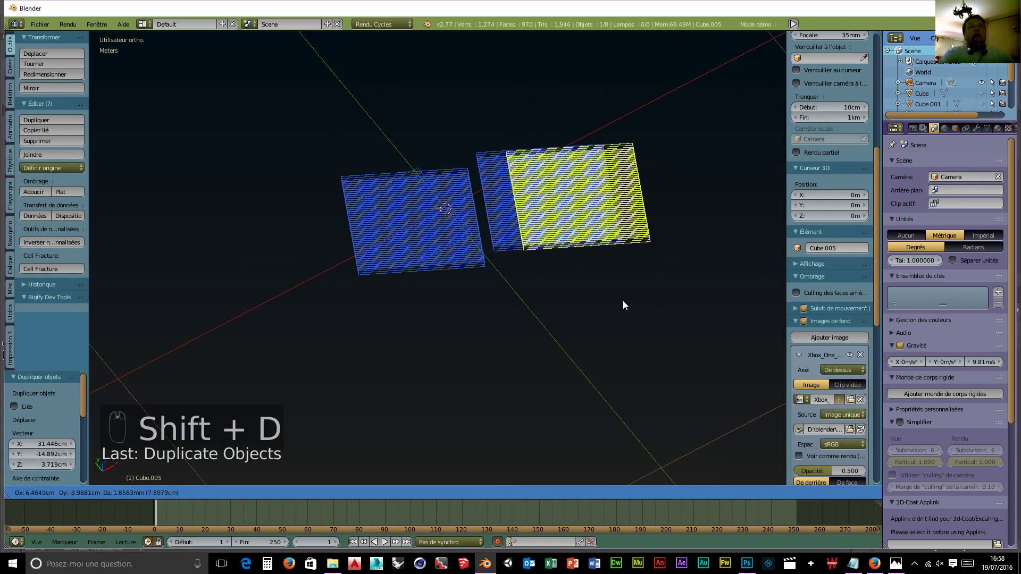
click(740, 287)
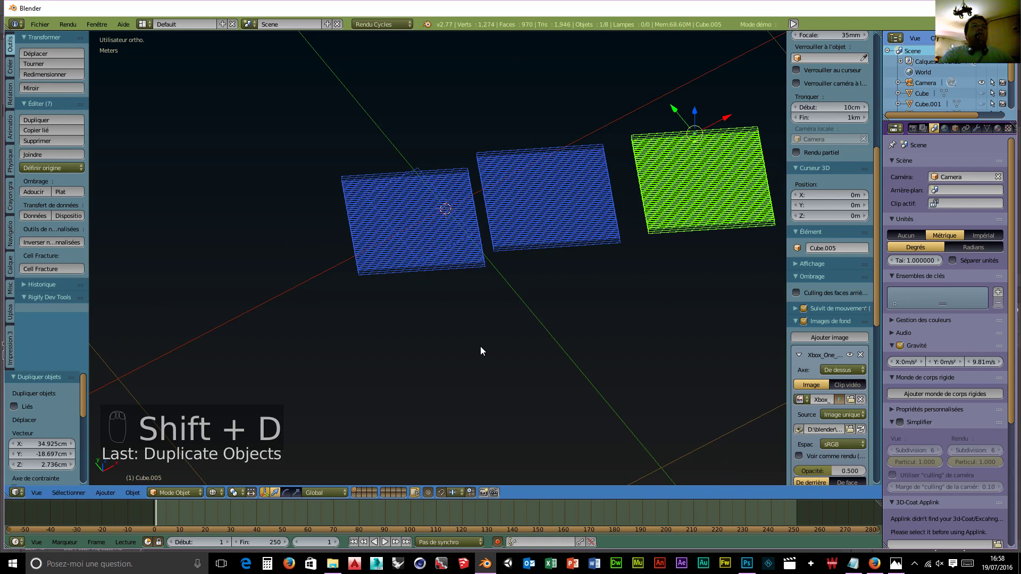
- Extrude the whole face of the grille panel plane about 9.85 cm downward through the slats
scroll(480, 346, up, 3)
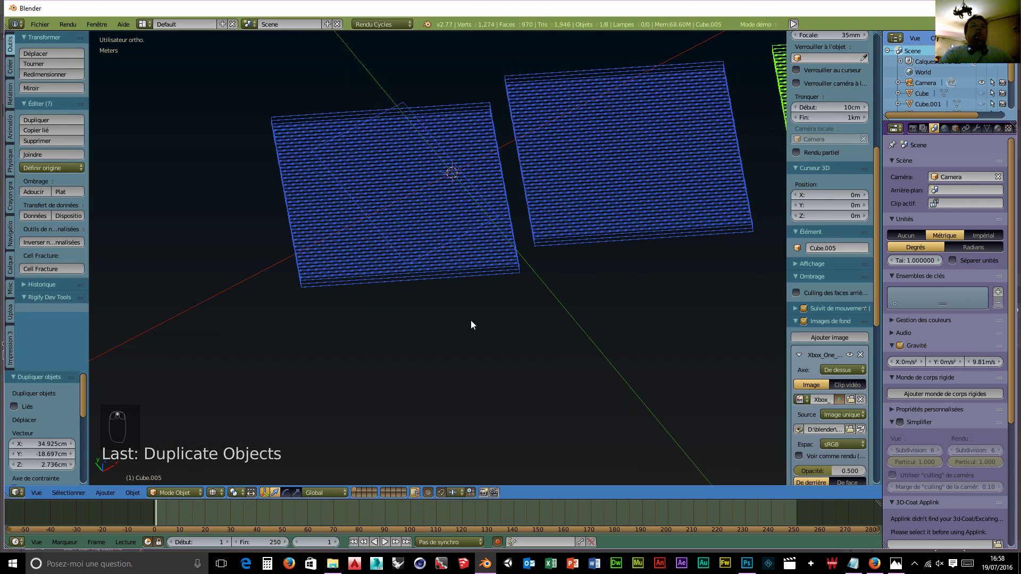
scroll(473, 319, up, 1)
scroll(441, 295, down, 2)
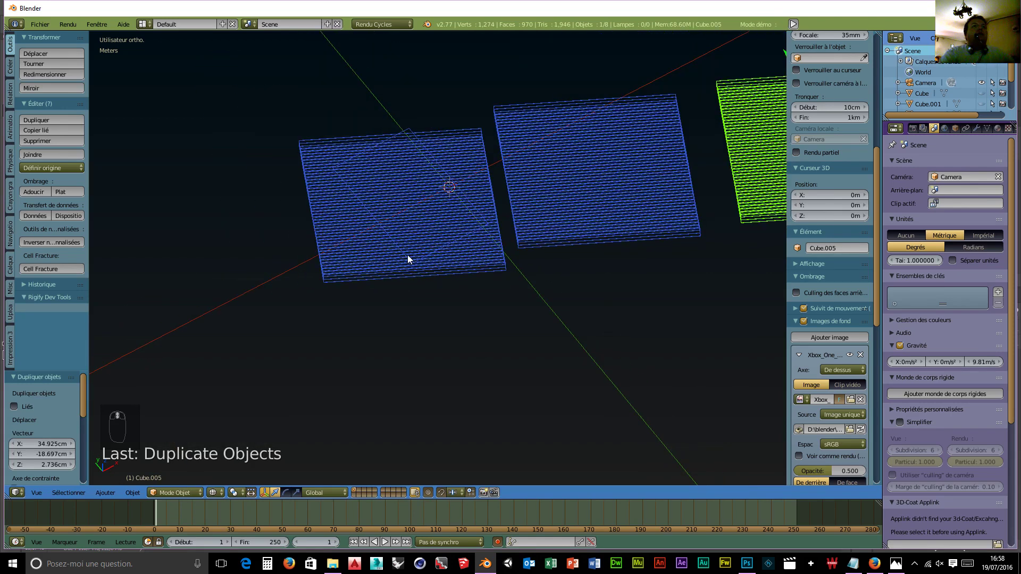
right_click(407, 256)
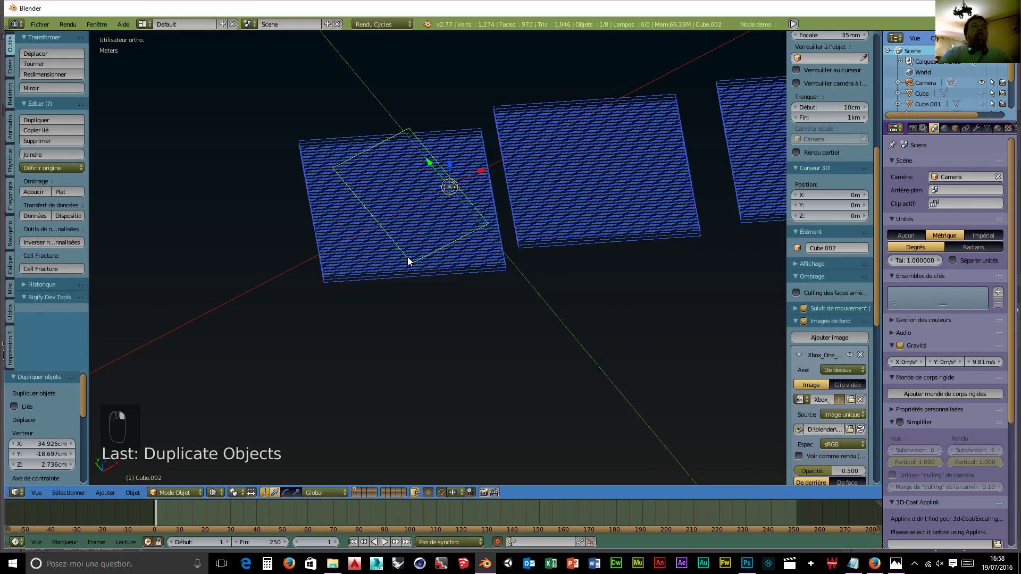
middle_drag(473, 325, 345, 405)
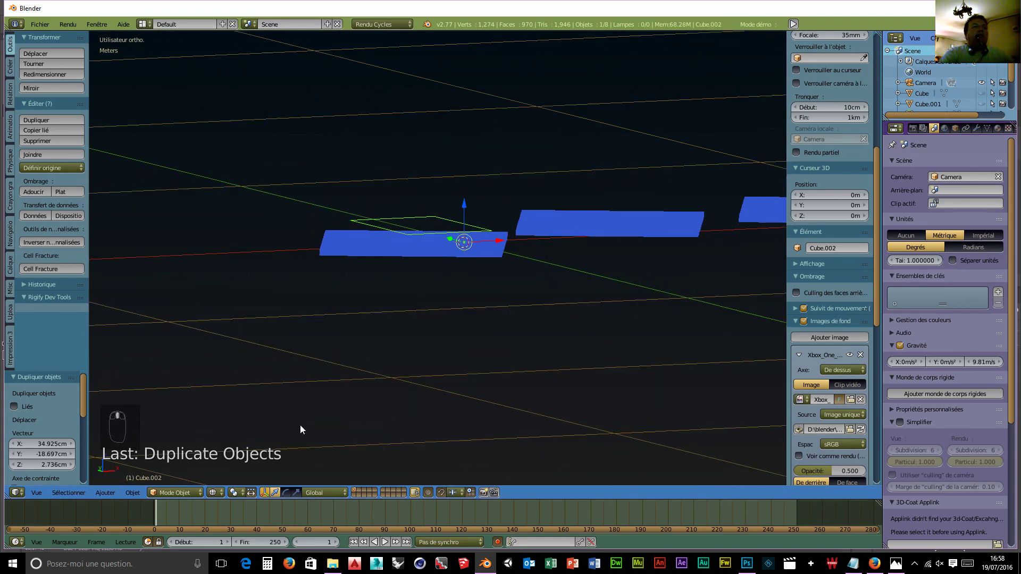
click(176, 489)
click(176, 469)
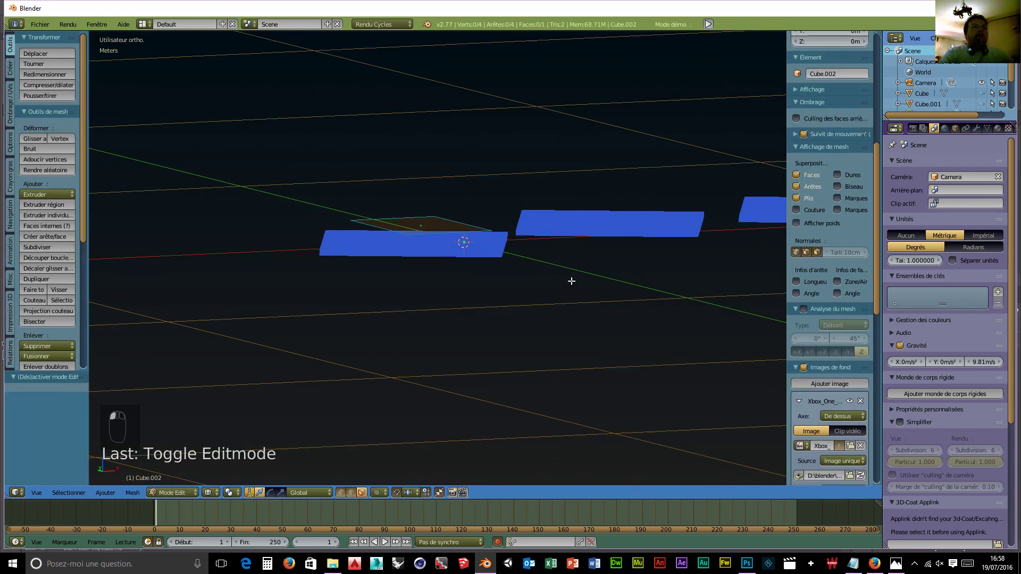
key(e)
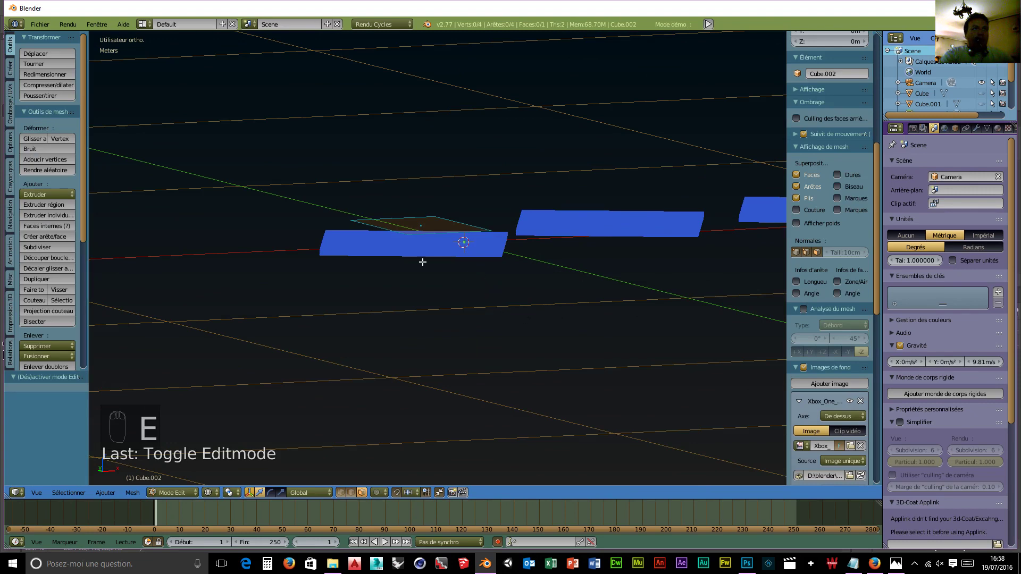
key(a)
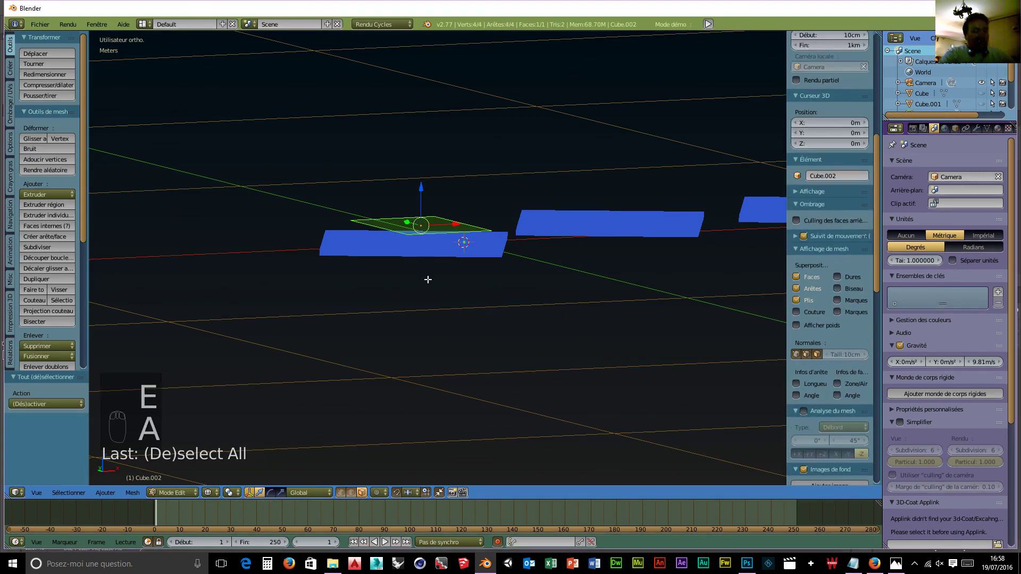
key(e)
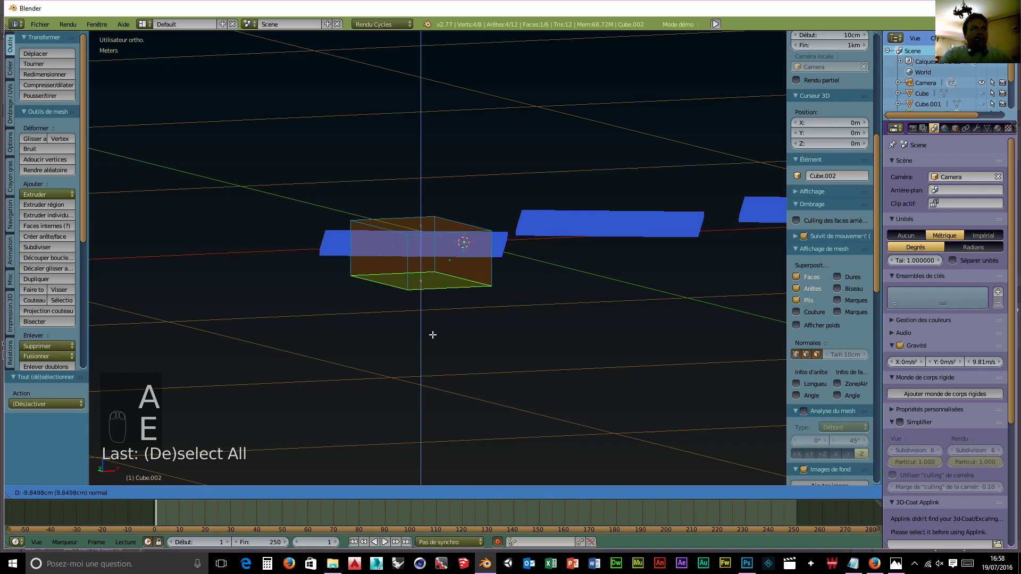
click(432, 335)
mouse_move(521, 321)
middle_down()
mouse_move(485, 319)
mouse_move(501, 376)
mouse_move(500, 442)
mouse_move(495, 430)
middle_up()
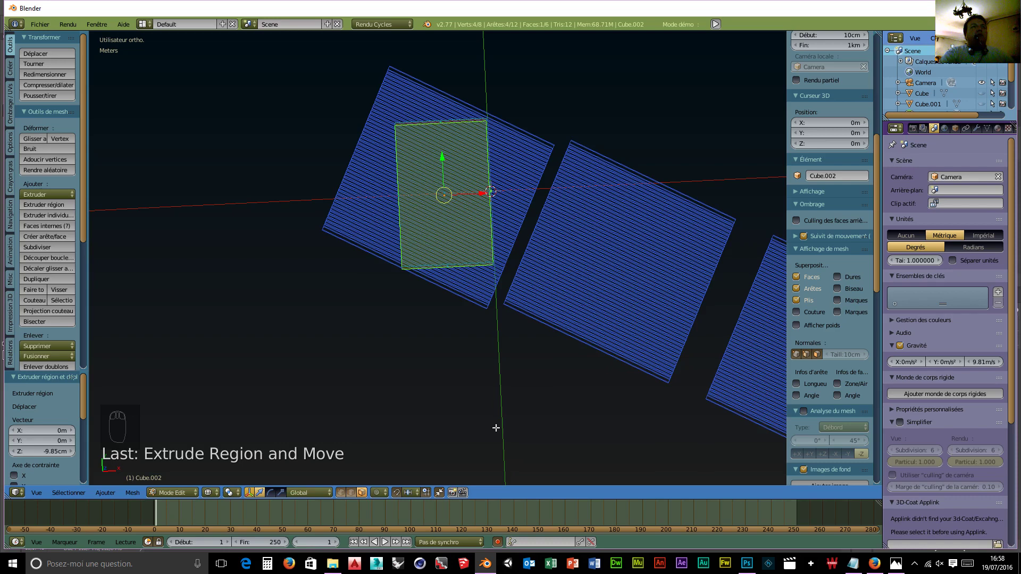
drag(479, 194, 480, 194)
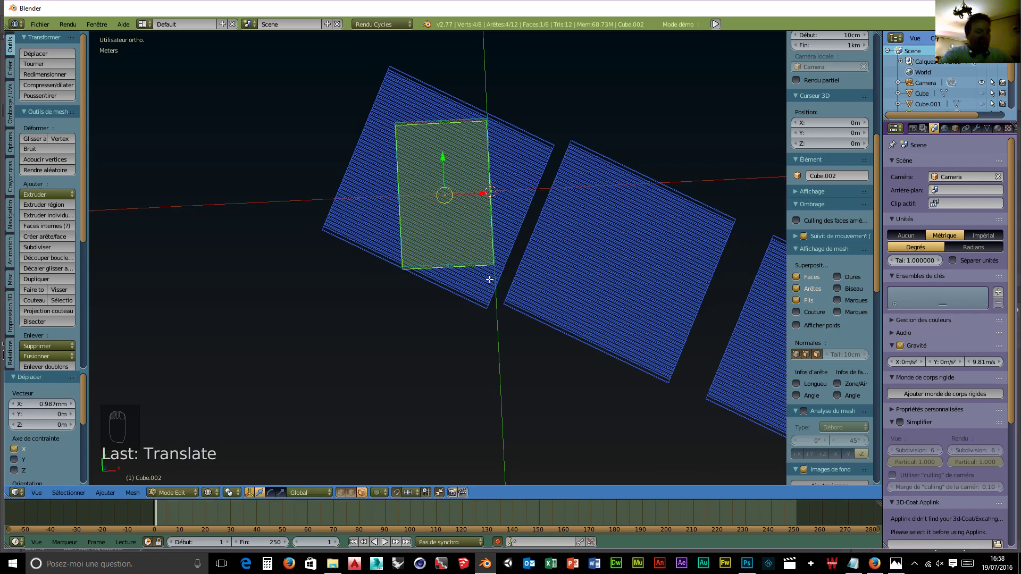
key(ctrl+z)
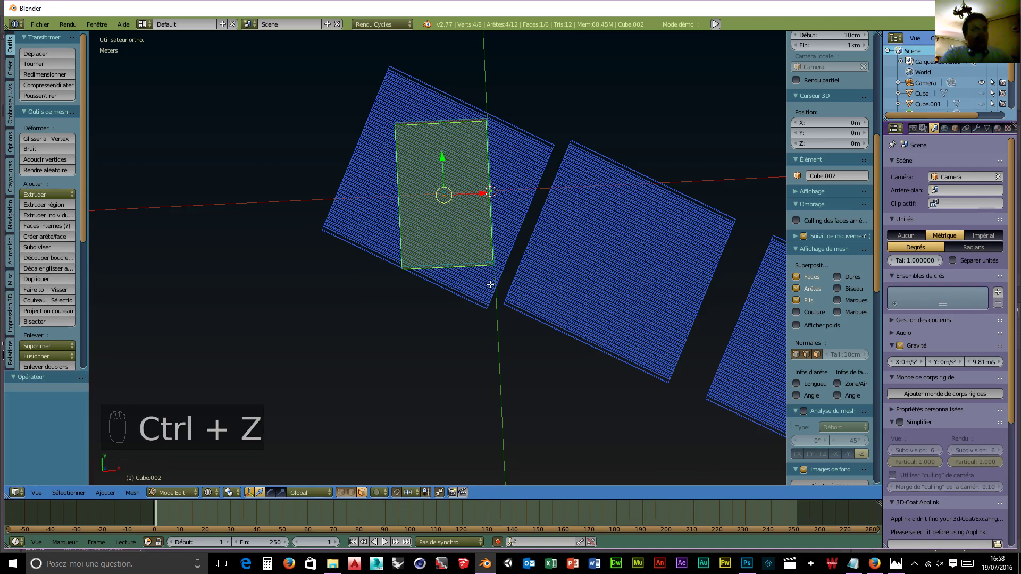
- Move the entire extruded grille box about 4.7 mm along X in Edit Mode and return to Object Mode
key(a)
key(a)
drag(482, 195, 489, 192)
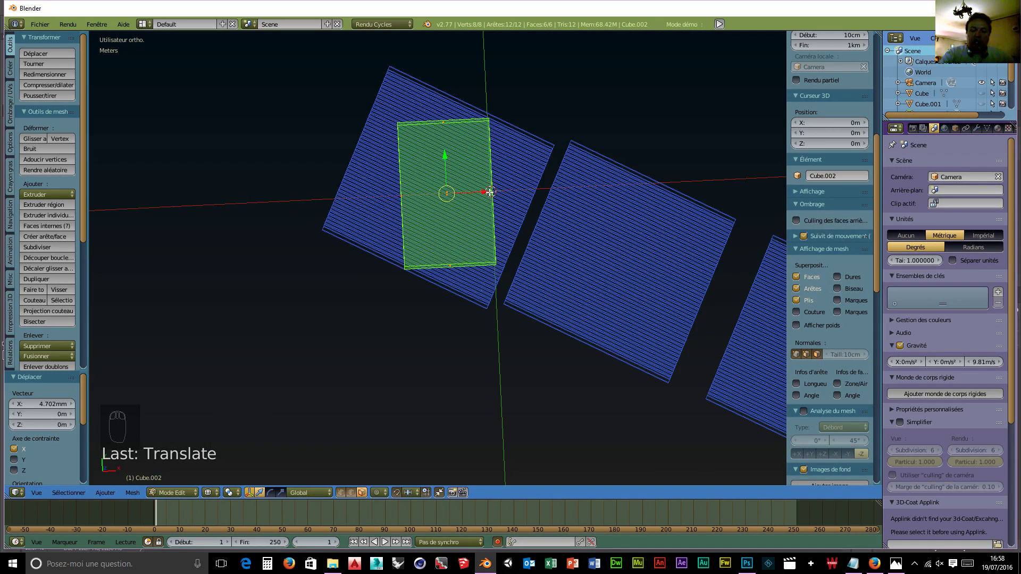
key(KP_7)
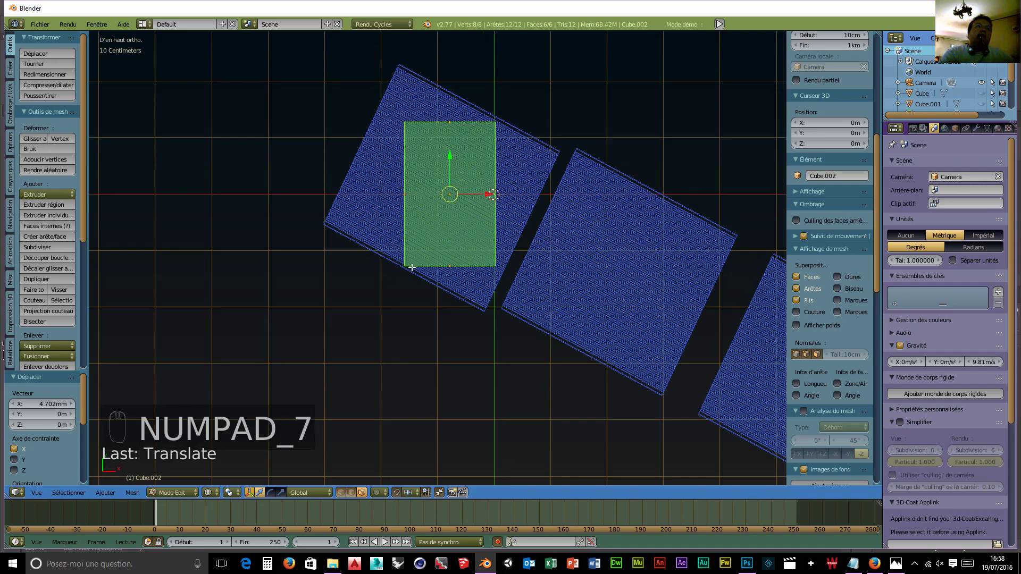
scroll(396, 277, up, 5)
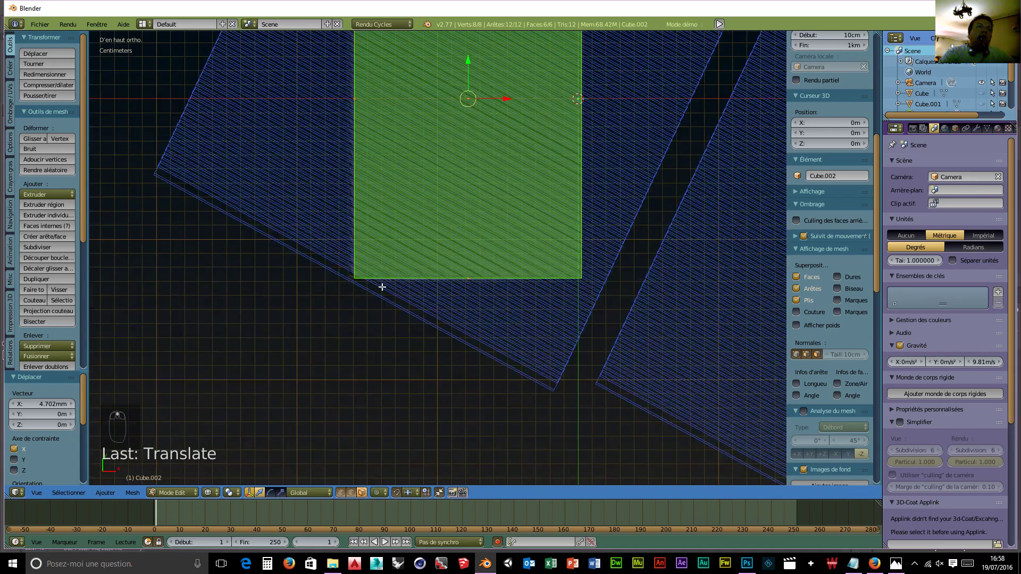
scroll(382, 287, down, 5)
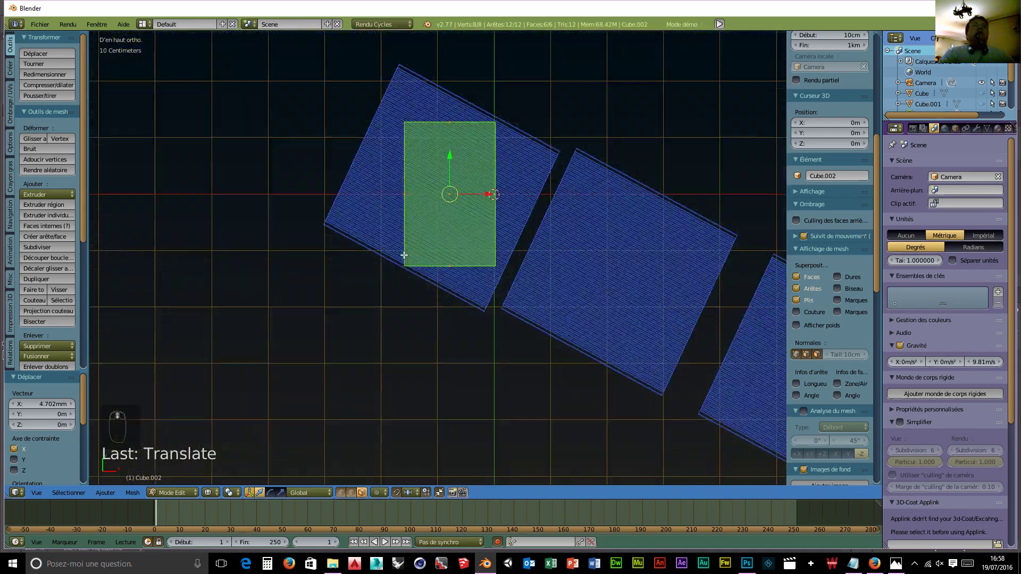
scroll(404, 256, up, 2)
middle_drag(437, 267, 234, 445)
click(174, 492)
click(190, 473)
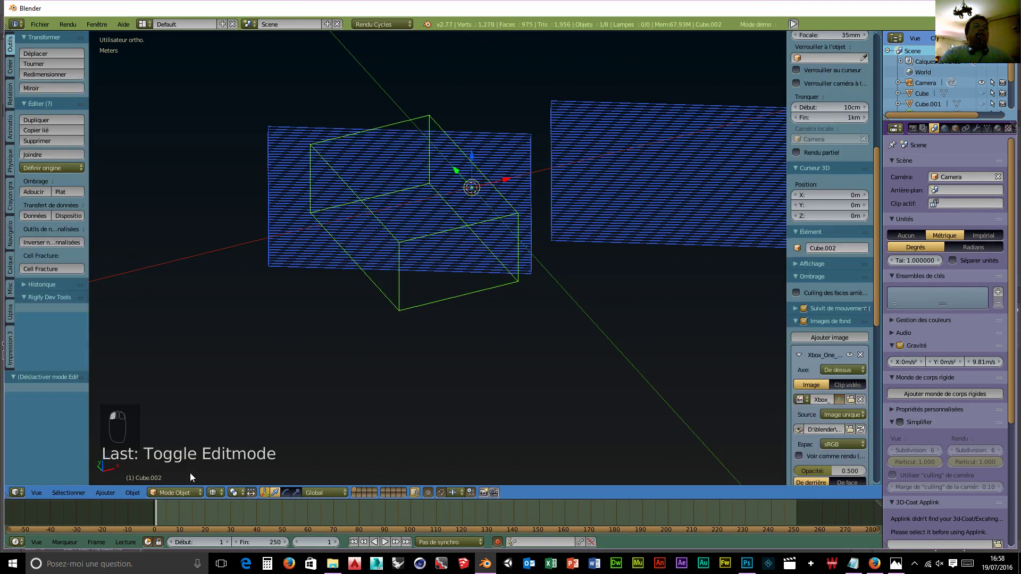
- Add a Boolean modifier to the slats overlapping the grille box, with the box as its target object
right_click(518, 150)
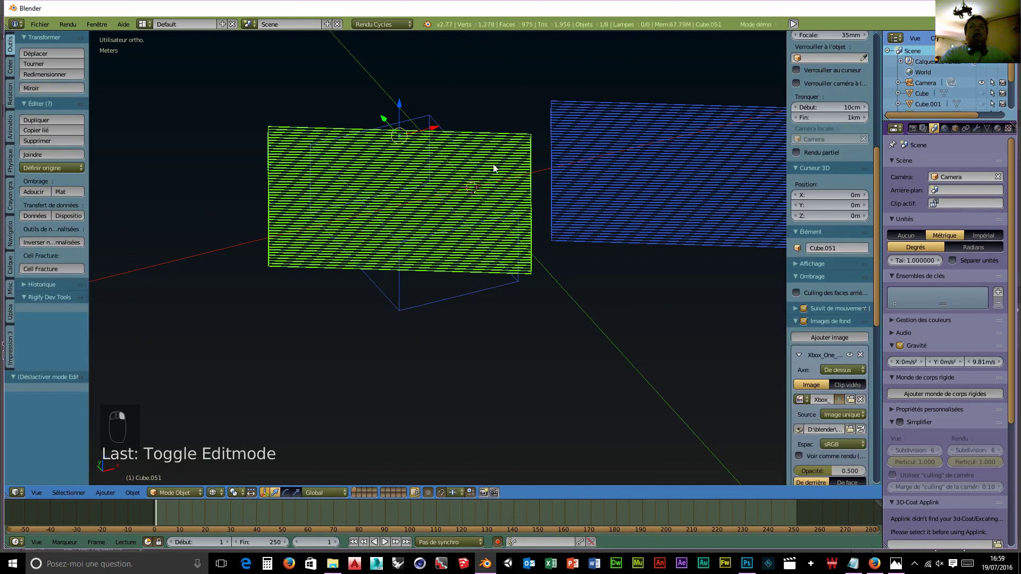
click(977, 129)
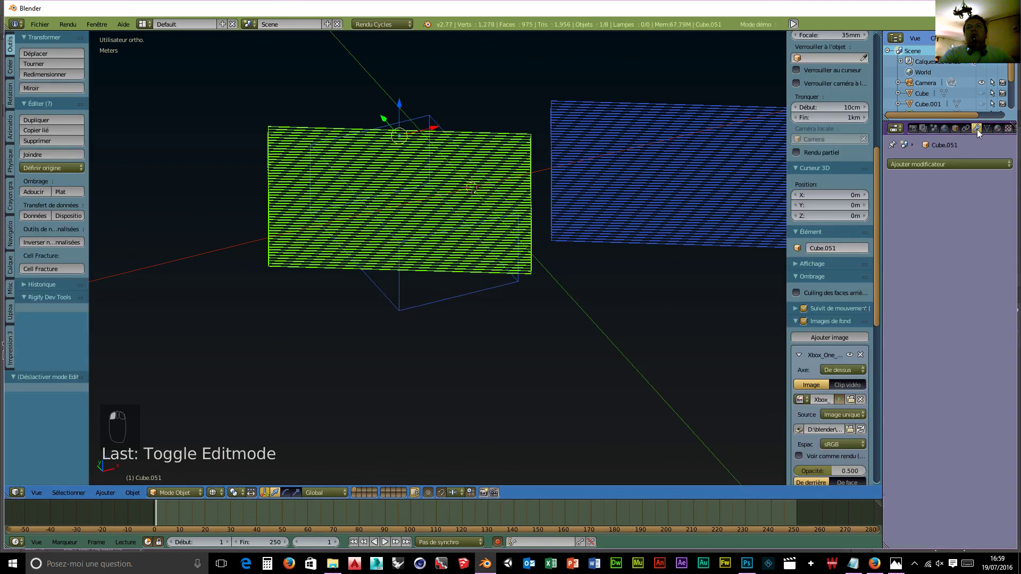
click(938, 164)
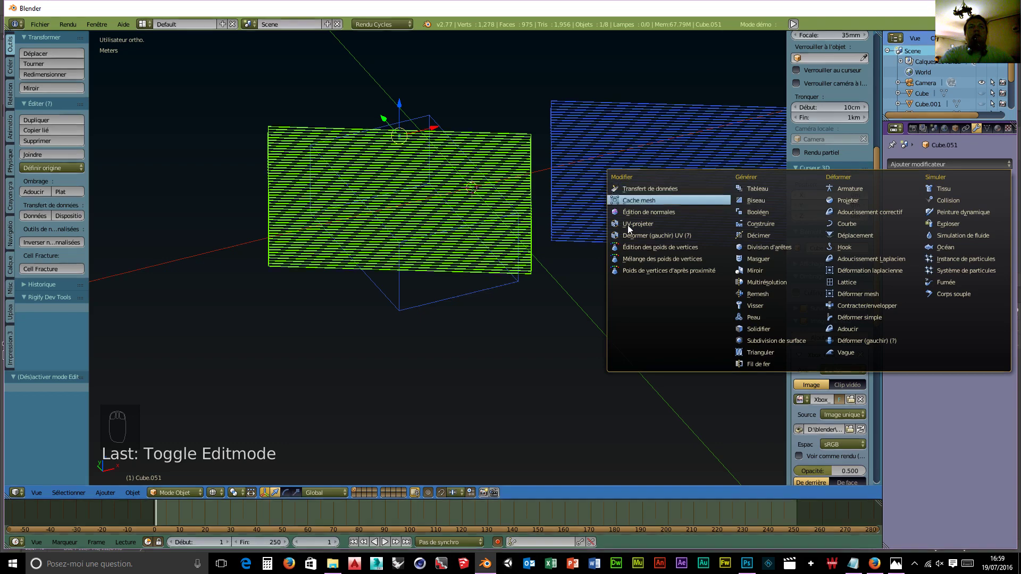
click(760, 212)
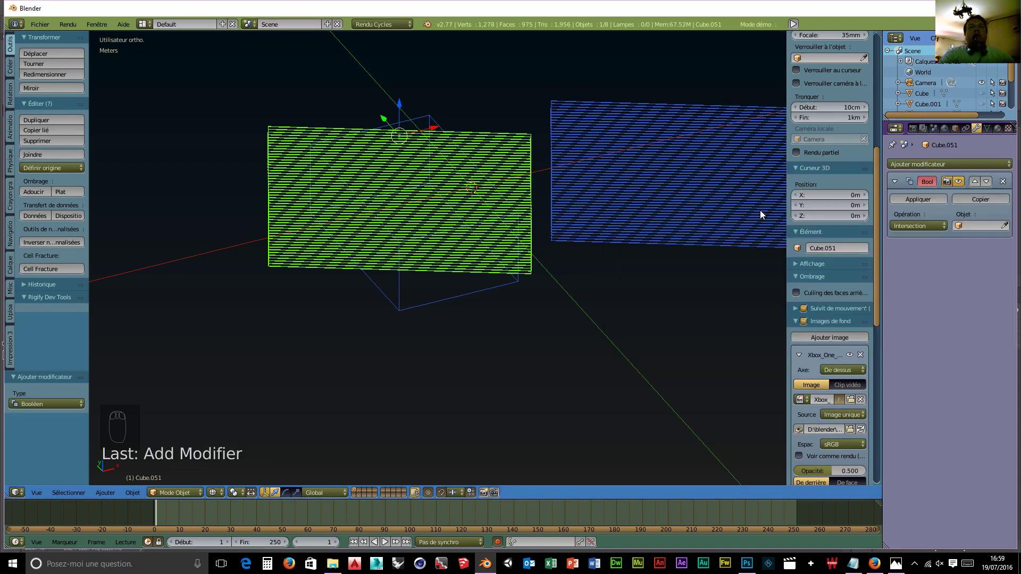
click(1005, 227)
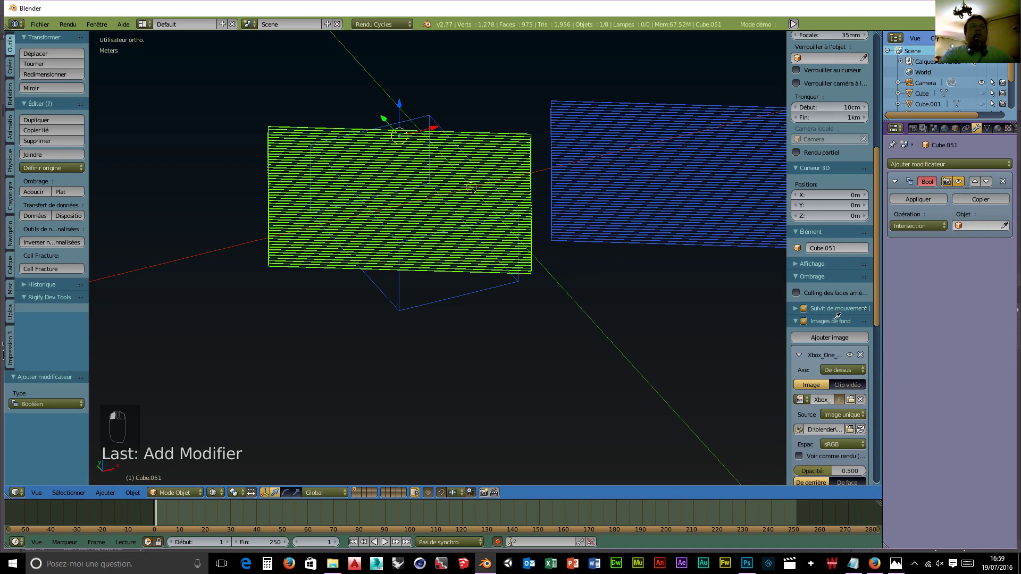
click(404, 306)
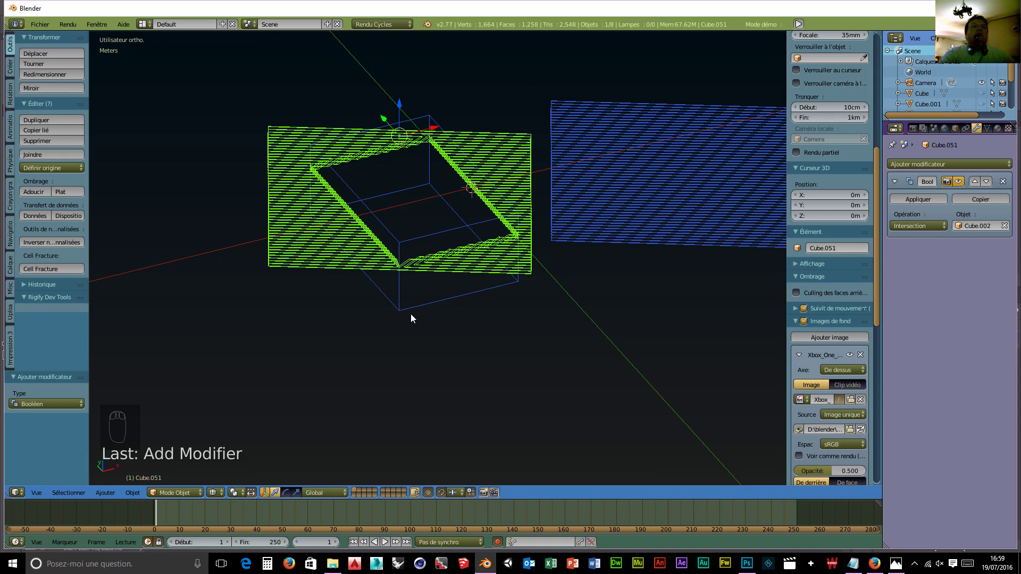
- Set the slats' Boolean operation to Difference and apply the modifier
middle_drag(511, 346, 439, 359)
click(937, 228)
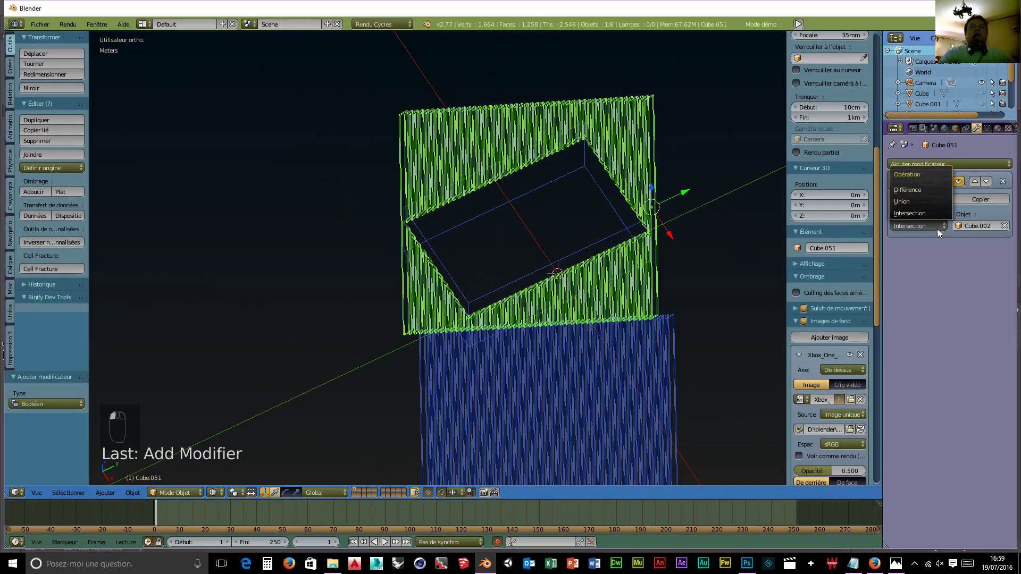
click(904, 190)
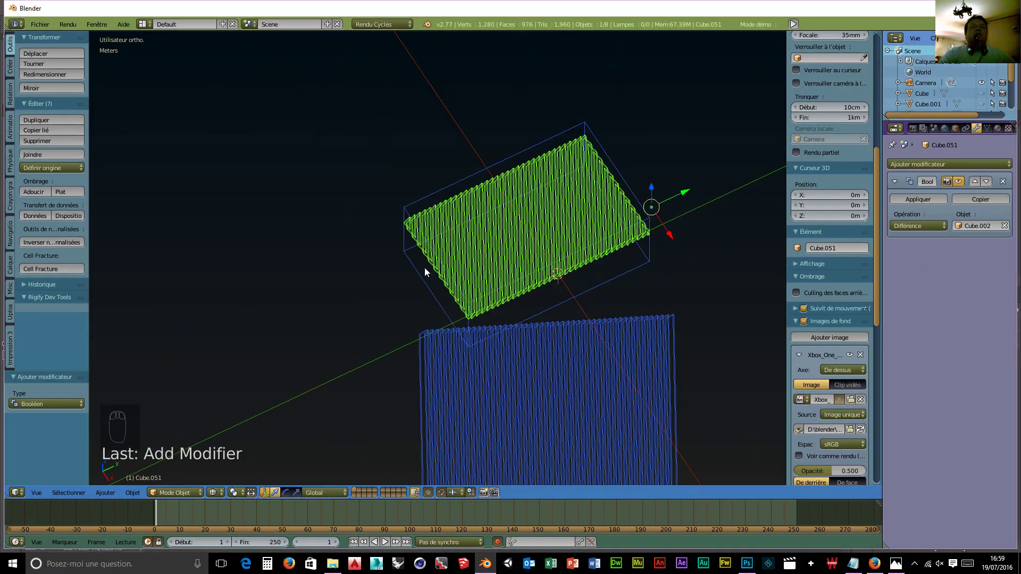
middle_drag(285, 322, 651, 231)
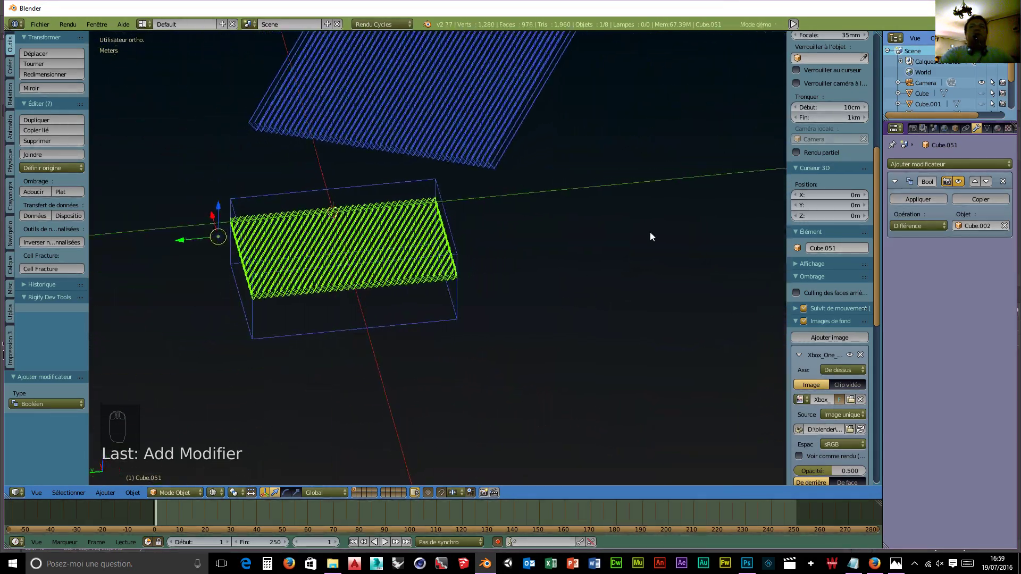
click(918, 199)
- In Edit Mode, move the trimmed slats about -30.3 cm along Y, out of the grille box
click(178, 489)
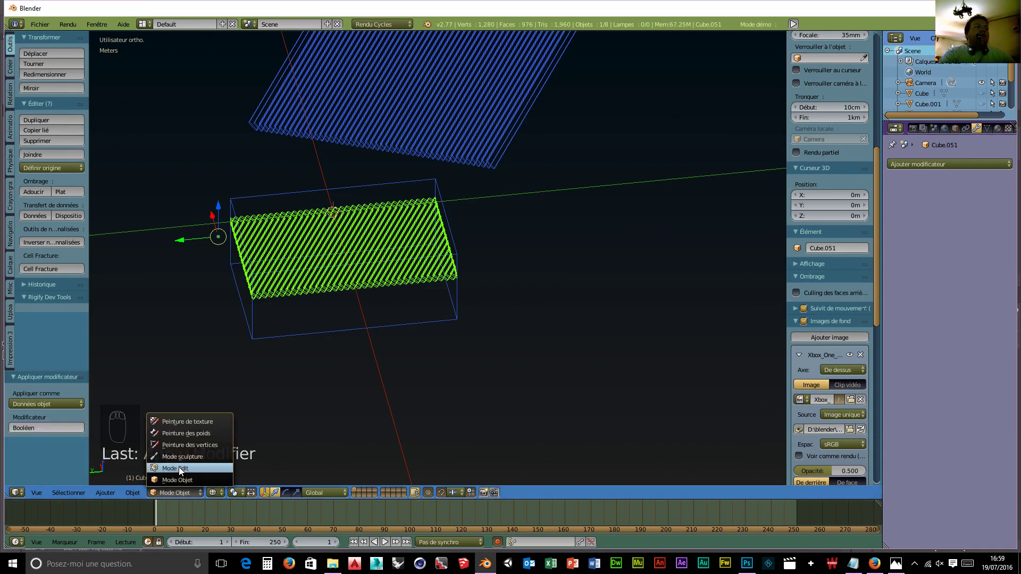
click(179, 468)
middle_drag(533, 387, 512, 407)
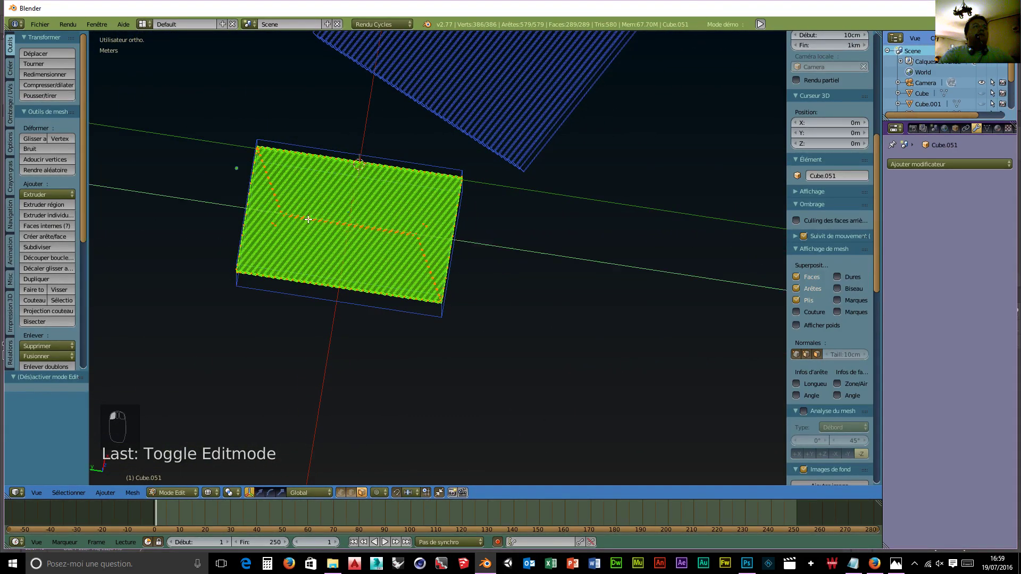
key(g)
click(549, 263)
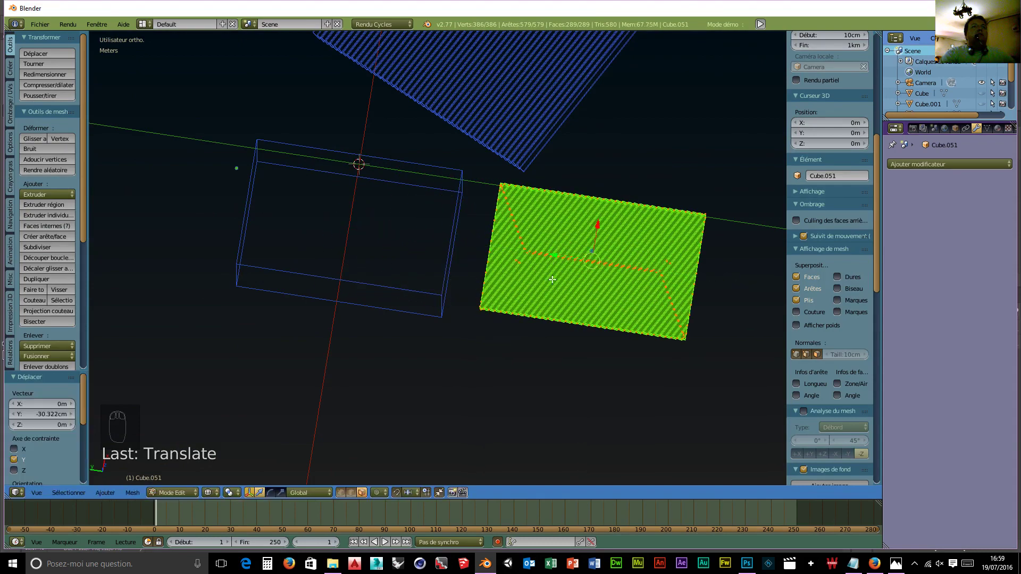
- Separate the trimmed slats' mesh into its own object and return to Object Mode
middle_drag(516, 398, 429, 335)
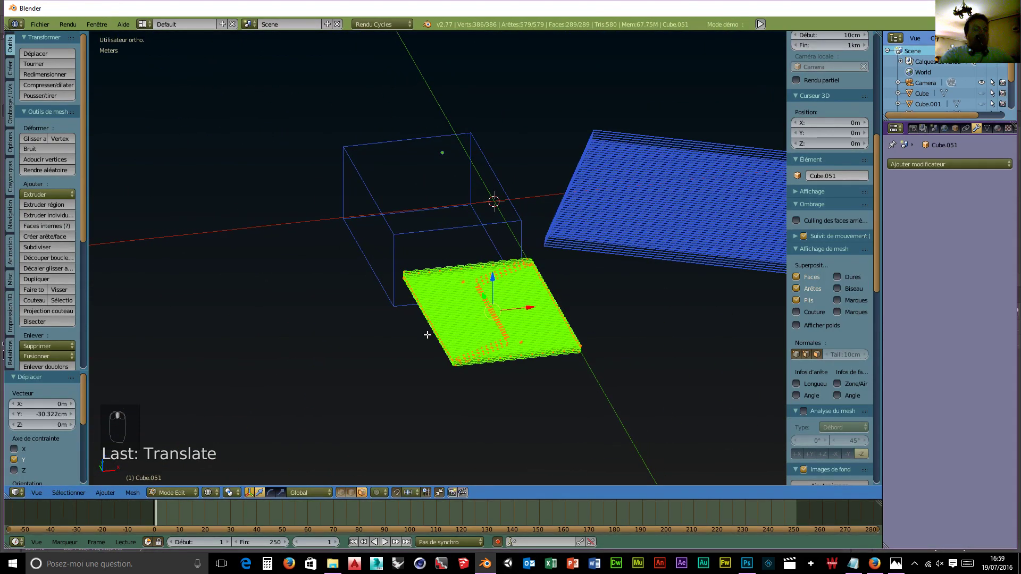
key(p)
click(400, 347)
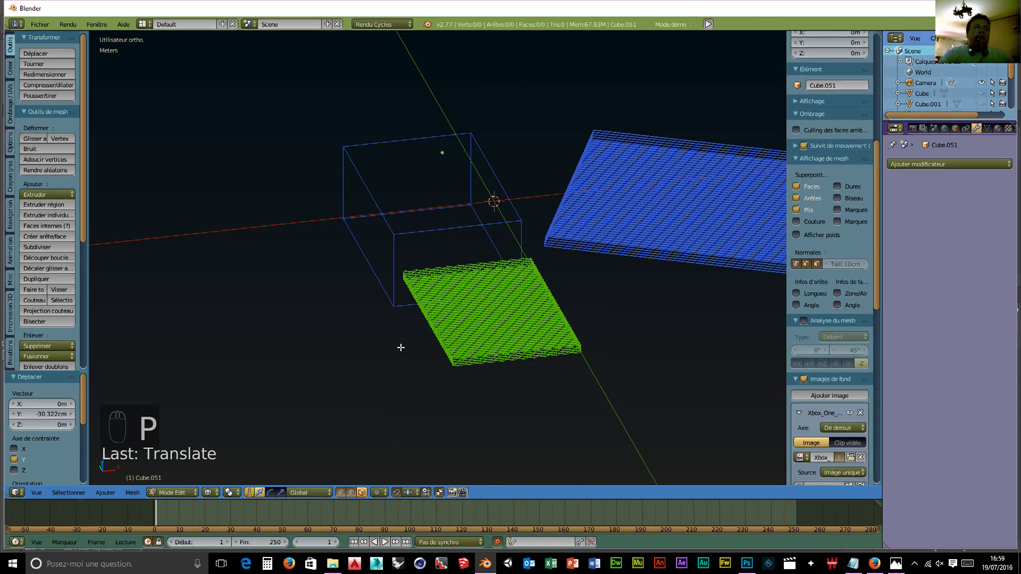
middle_drag(368, 342, 347, 417)
click(175, 492)
click(171, 480)
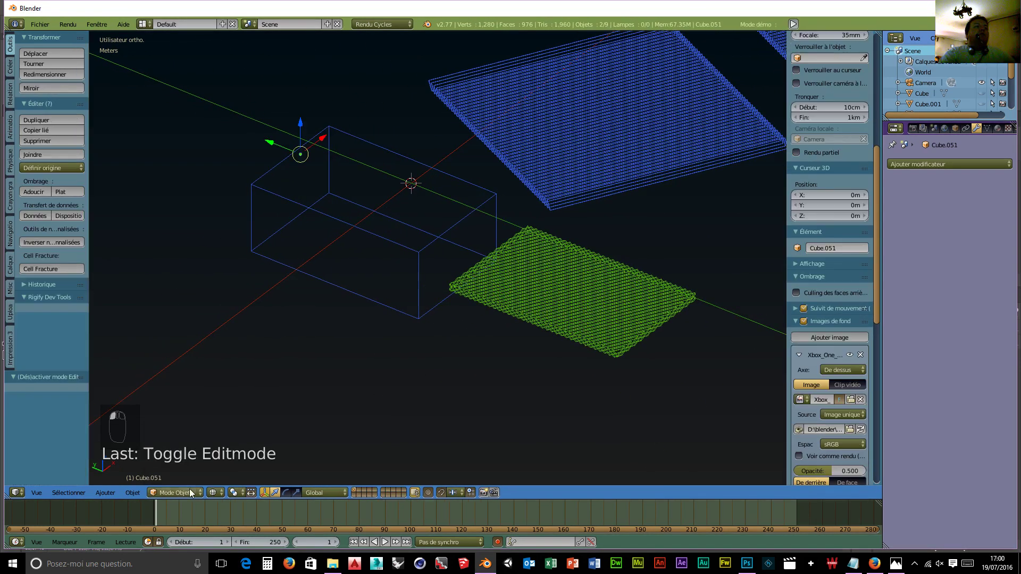
- Delete the grille box and unhide all the hidden console parts
right_click(394, 243)
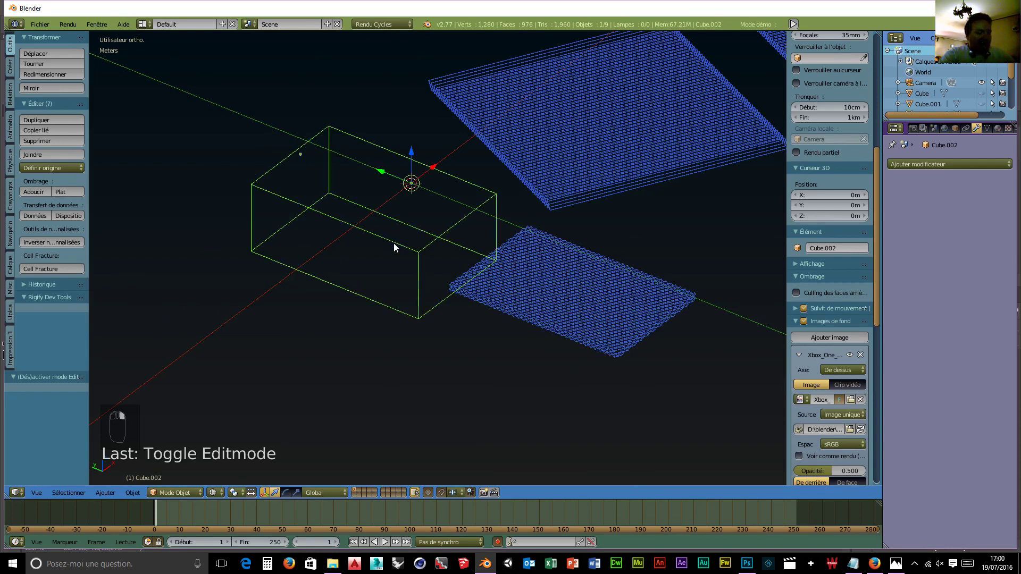
key(x)
click(394, 243)
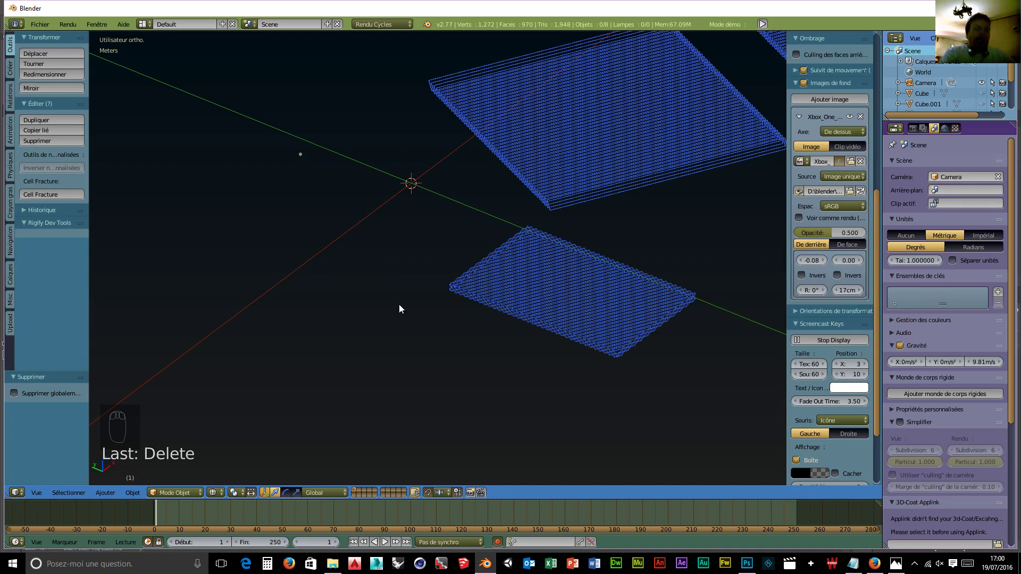
key(alt+h)
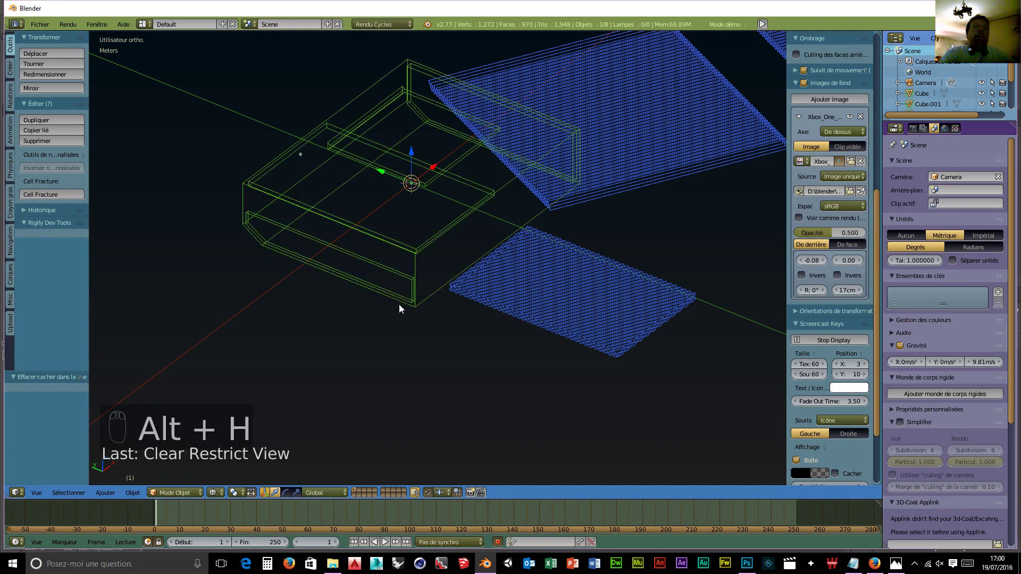
- Set the separated trimmed slats' origin to their geometry
right_click(582, 294)
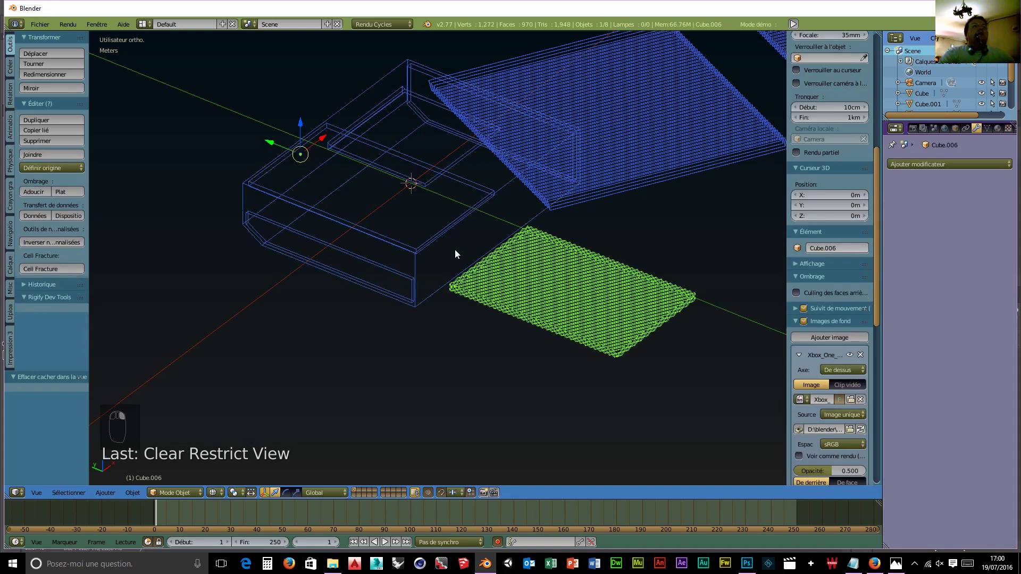
click(136, 493)
mouse_move(164, 442)
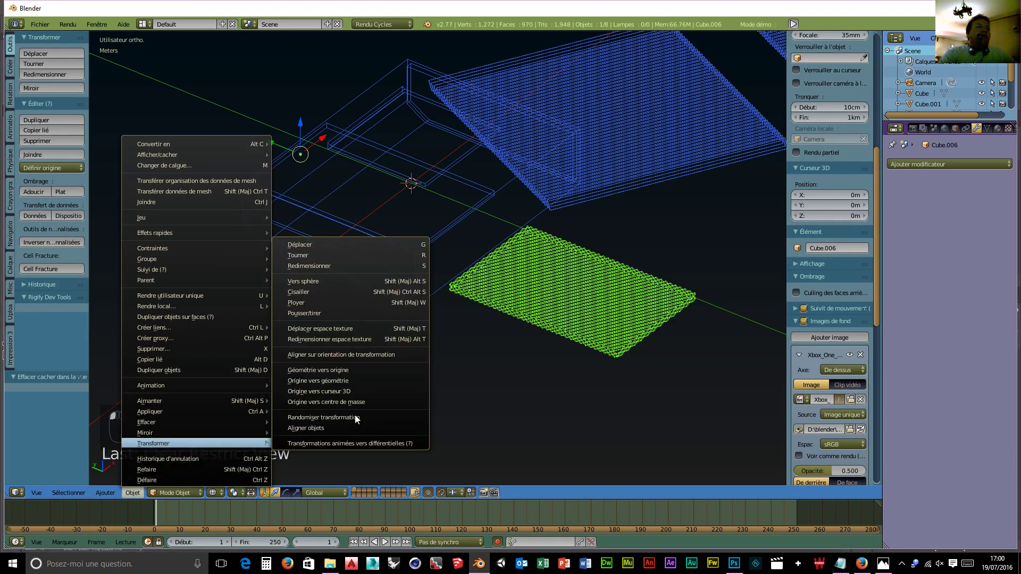
click(346, 380)
- Move the trimmed slats onto the console's grille area: about 32.6 cm along Y, back about 2.35 cm, and about -4.6 mm along X
drag(540, 279, 305, 319)
middle_drag(304, 319, 352, 378)
key(KP_7)
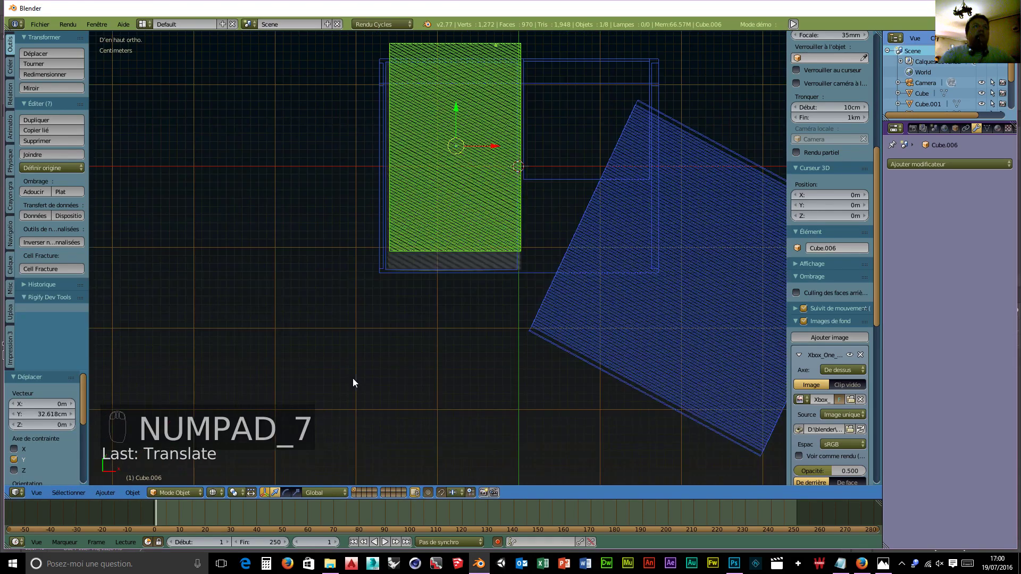
drag(455, 108, 454, 127)
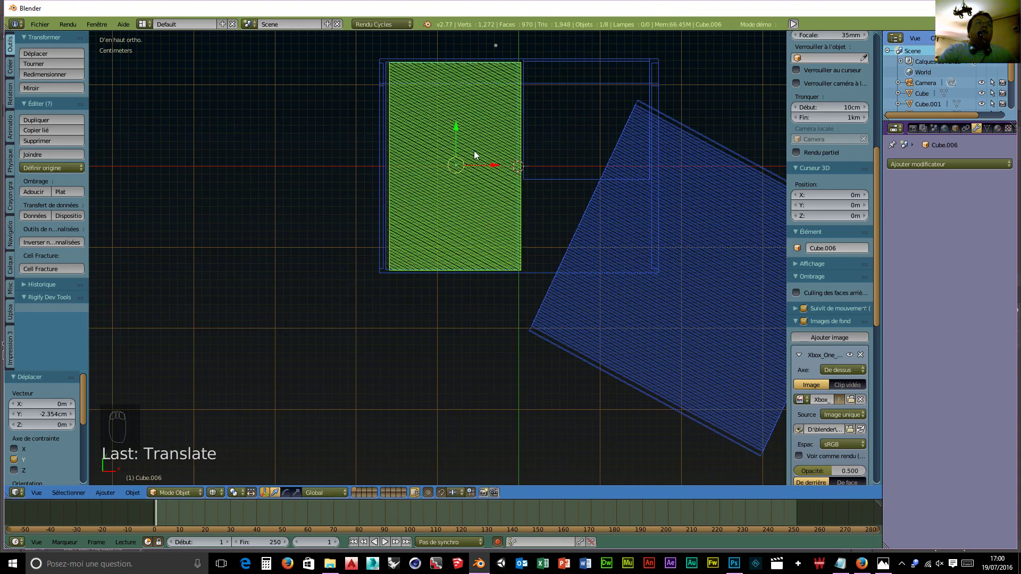
drag(490, 167, 487, 167)
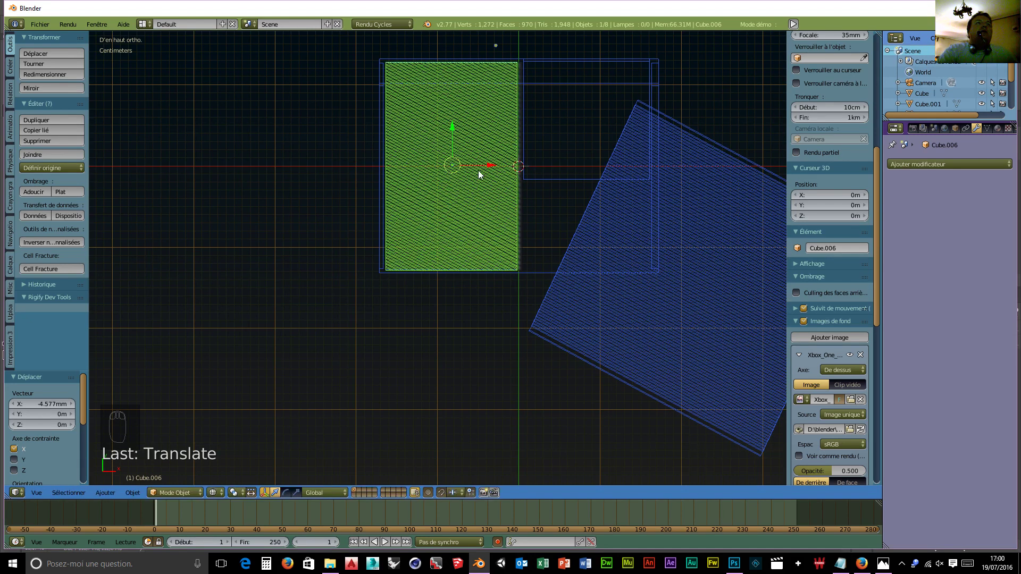
- Nudge the trimmed slats about 0.5 mm along Y and raise them about 3.46 cm along Z to the console's top
scroll(483, 209, up, 3)
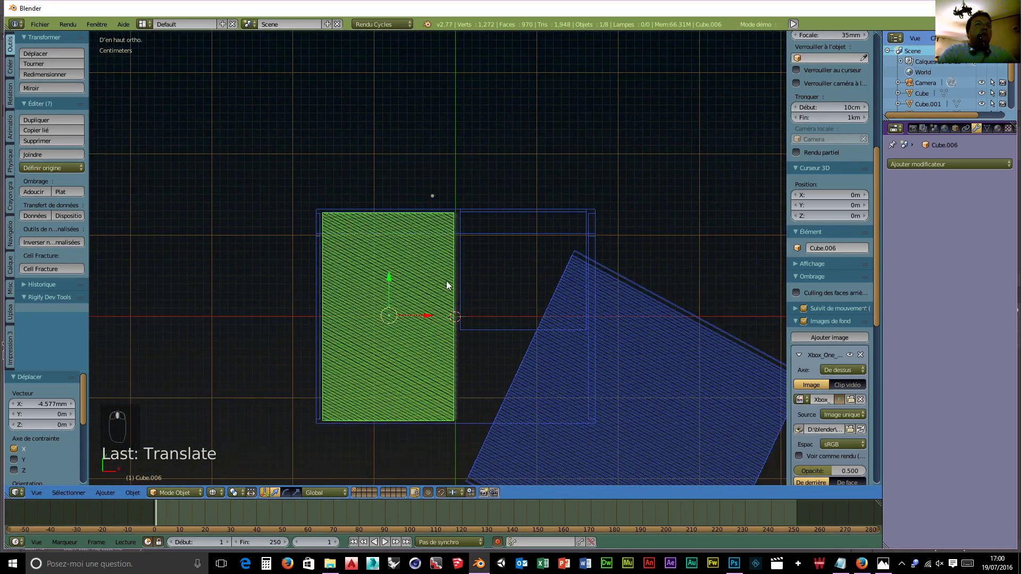
scroll(446, 309, up, 2)
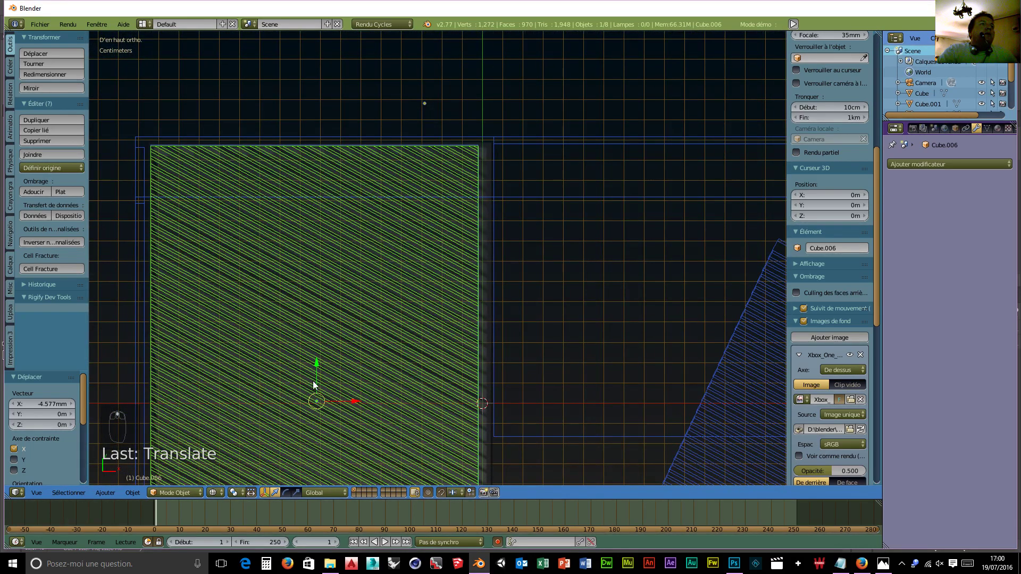
drag(316, 365, 315, 362)
scroll(487, 301, down, 5)
middle_drag(480, 329, 510, 212)
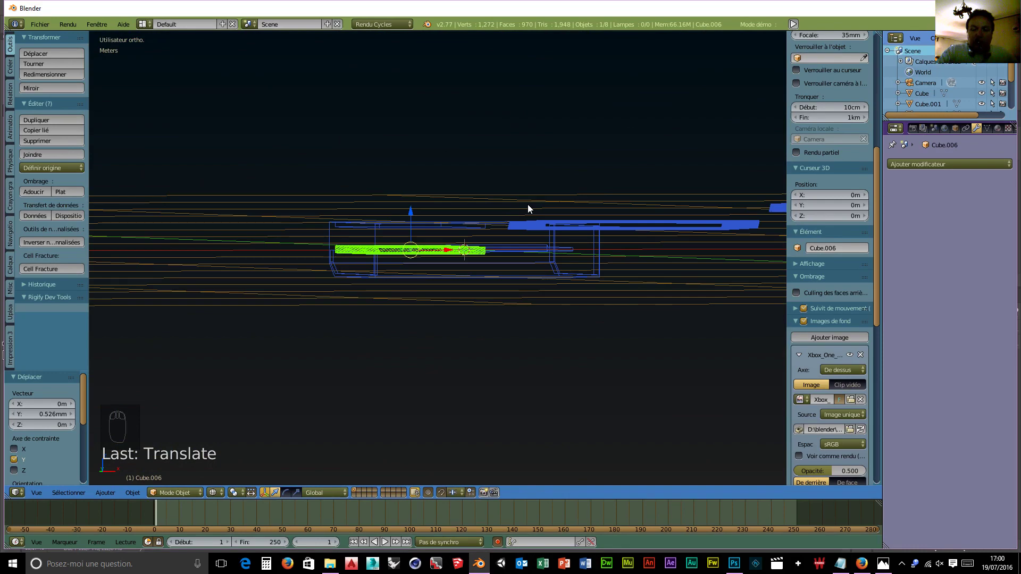
key(KP_7)
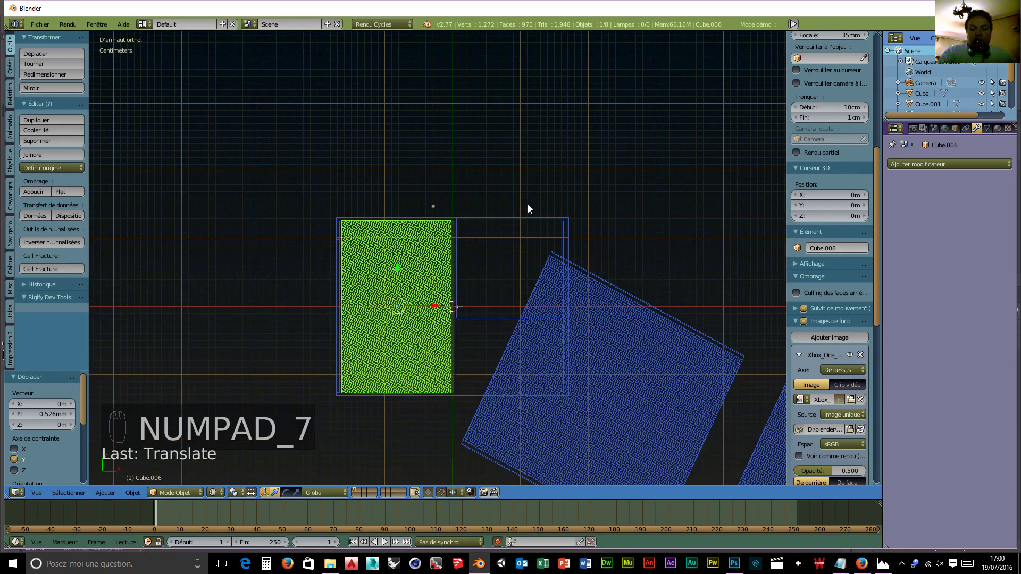
key(KP_3)
scroll(409, 309, up, 7)
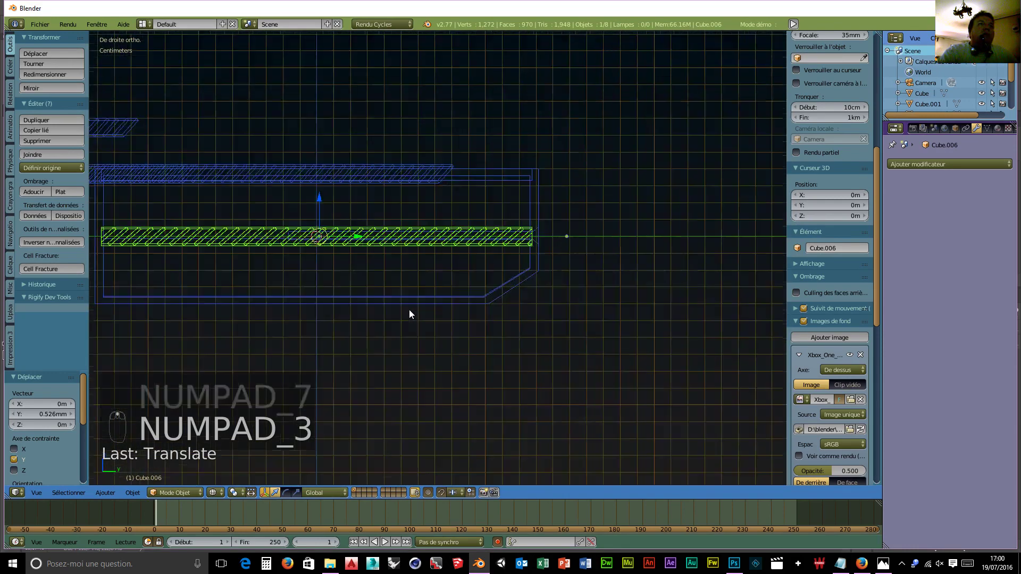
drag(266, 191, 263, 104)
- Rotate the trimmed slats 180° about the global Z axis
mouse_move(372, 212)
middle_down()
mouse_move(417, 263)
mouse_move(320, 295)
mouse_move(253, 240)
mouse_move(204, 253)
mouse_move(200, 273)
mouse_move(316, 284)
mouse_move(453, 182)
middle_up()
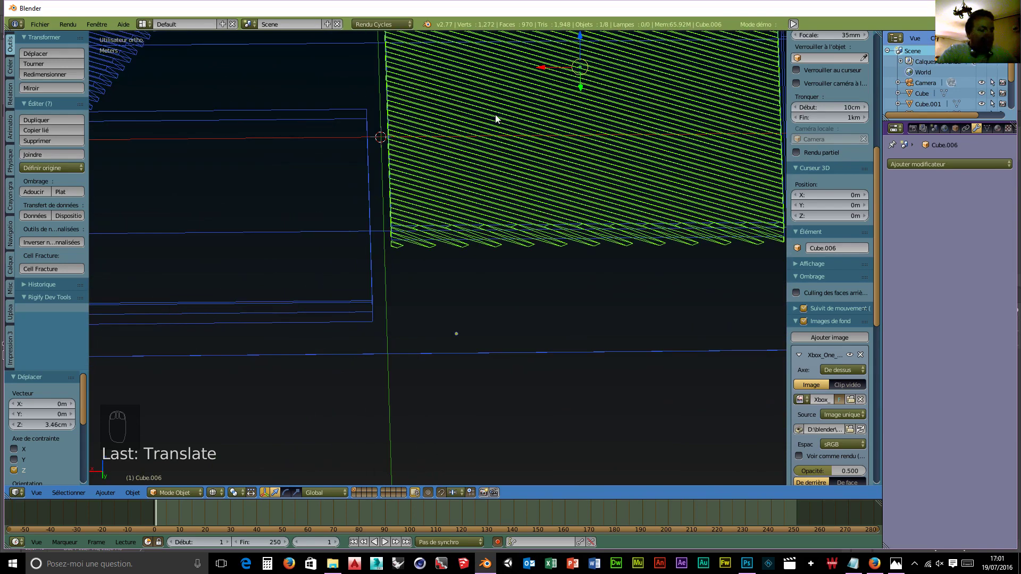
scroll(545, 104, down, 5)
key(r)
key(z)
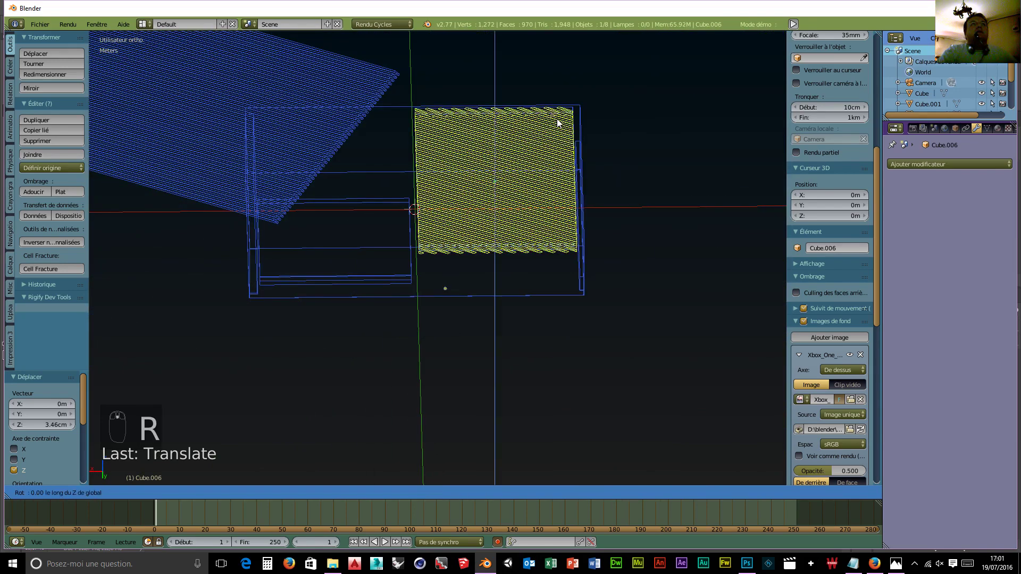
key(1)
key(8)
key(0)
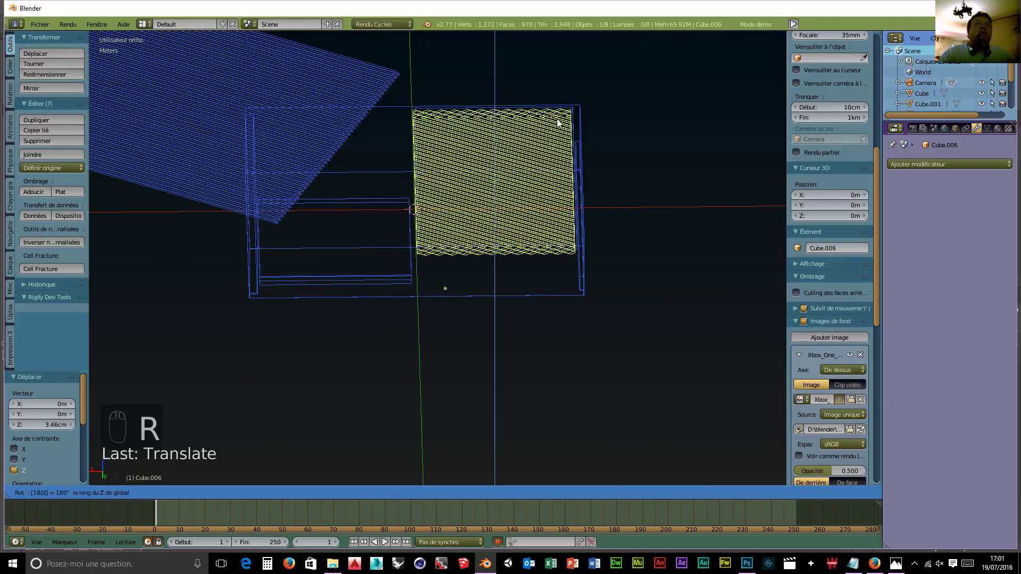
key(Return)
mouse_move(592, 316)
middle_down()
mouse_move(478, 278)
mouse_move(470, 287)
mouse_move(512, 340)
mouse_move(551, 319)
mouse_move(562, 267)
mouse_move(597, 325)
mouse_move(592, 333)
middle_up()
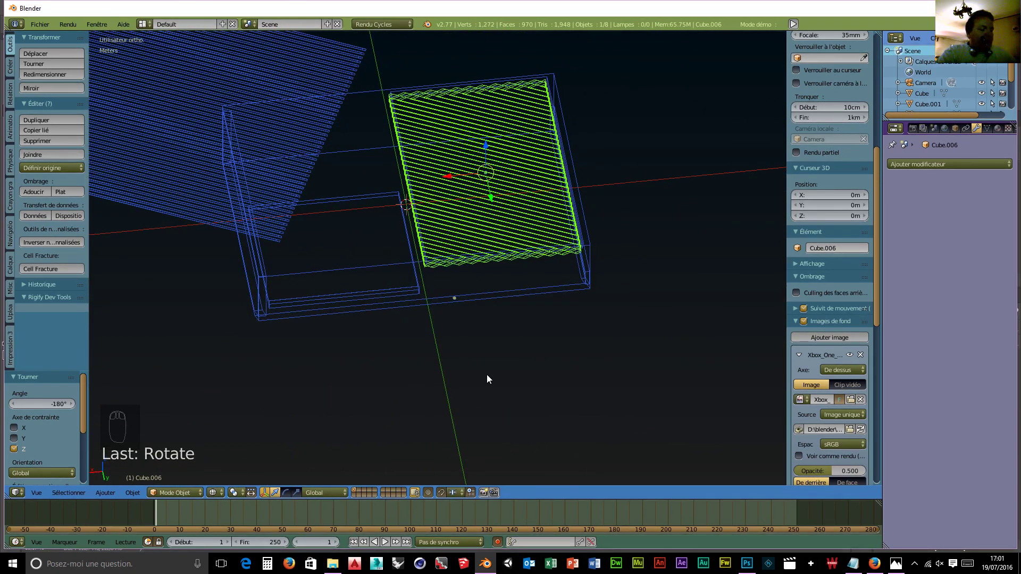
- Inspect the rotated slats on the console in rendered shading from several angles
key(shift+z)
middle_drag(617, 331, 549, 307)
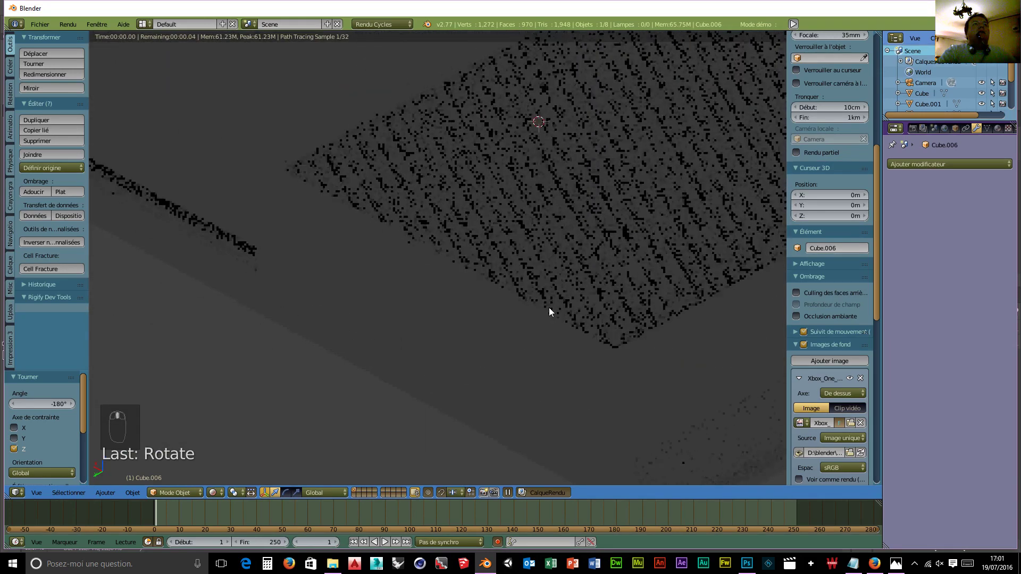
middle_drag(574, 295, 539, 292)
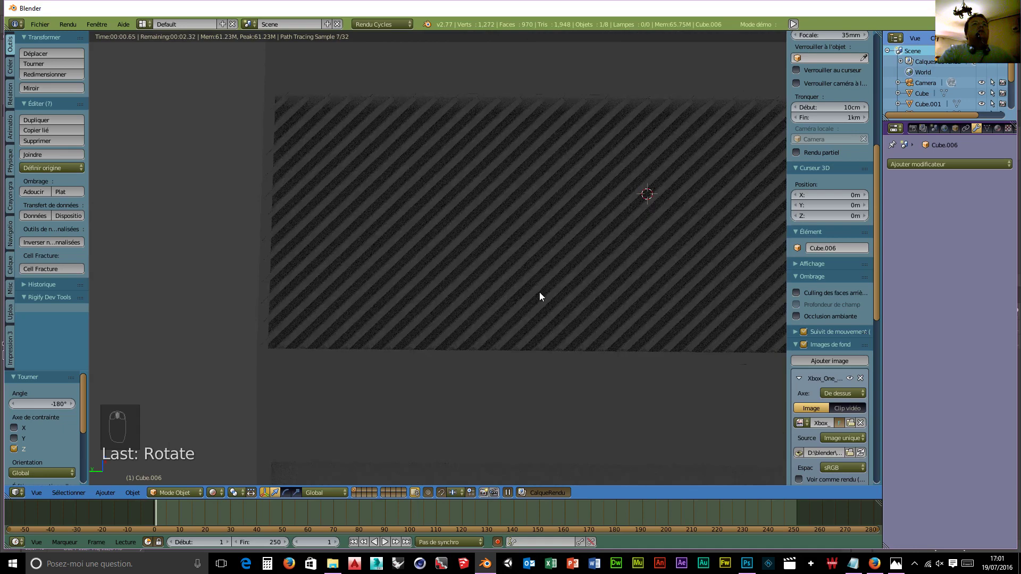
middle_drag(635, 292, 608, 296)
scroll(485, 282, down, 5)
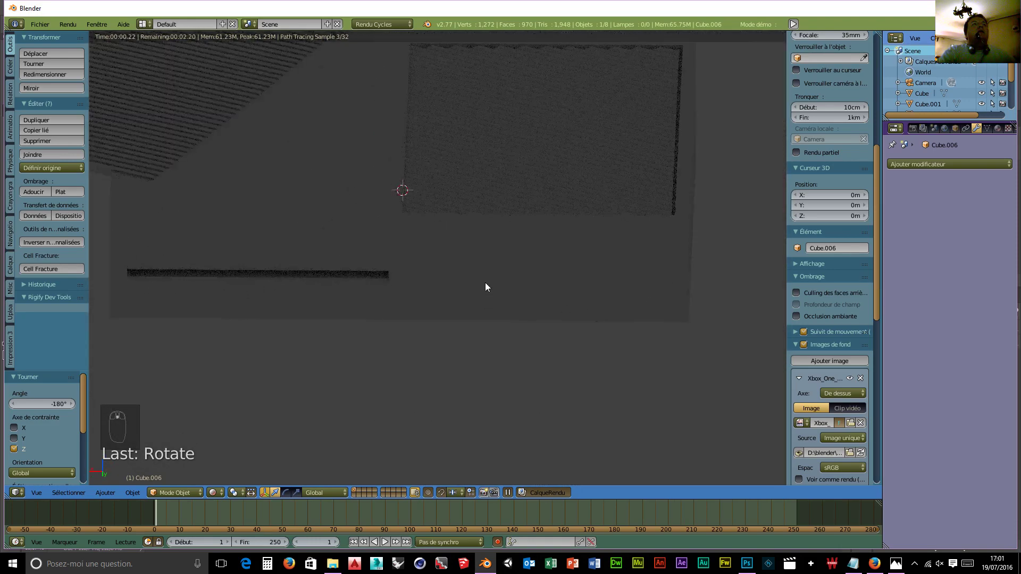
- Switch the viewport from rendered to wireframe shading
scroll(485, 282, down, 3)
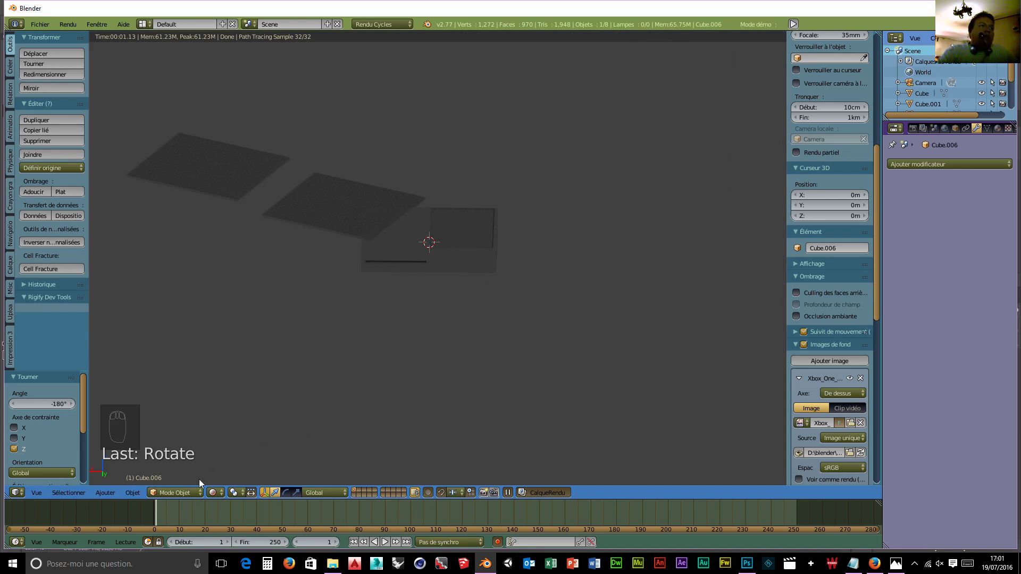
key(shift+z)
click(213, 492)
click(232, 468)
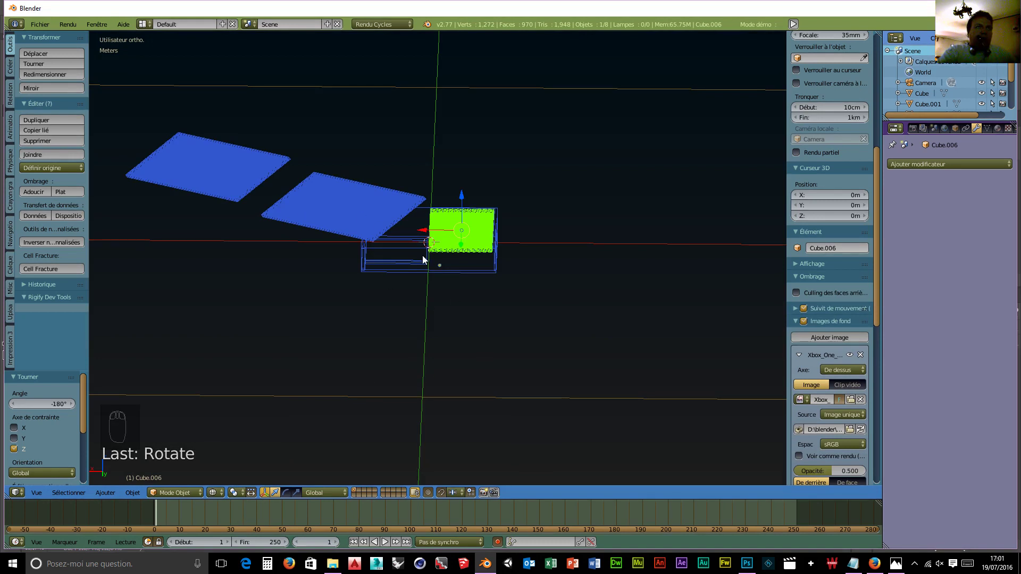
- Hide the fitted slats, the console body, one side outline and the nearer spare slat sheet
key(h)
right_click(417, 241)
key(h)
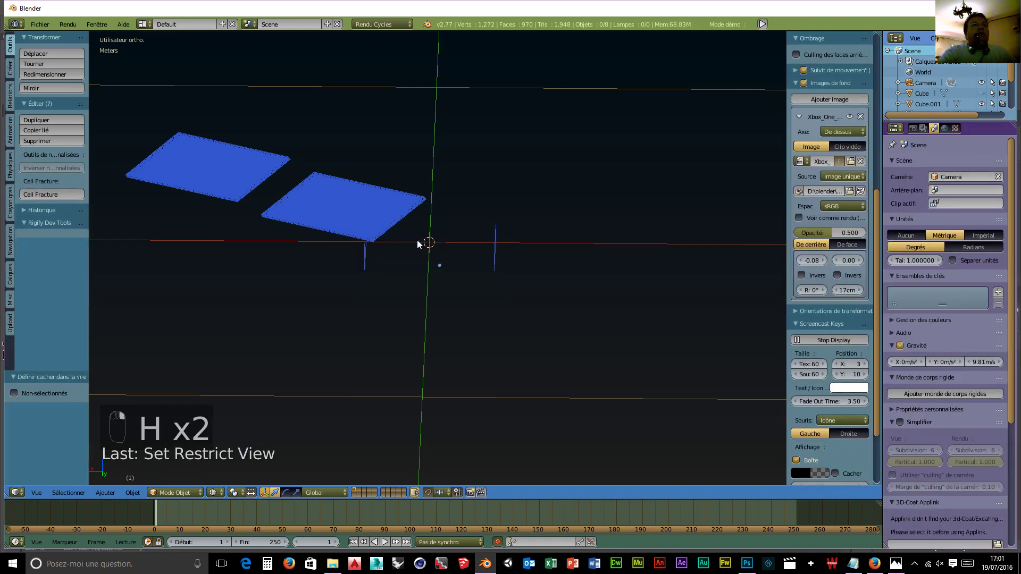
right_click(494, 259)
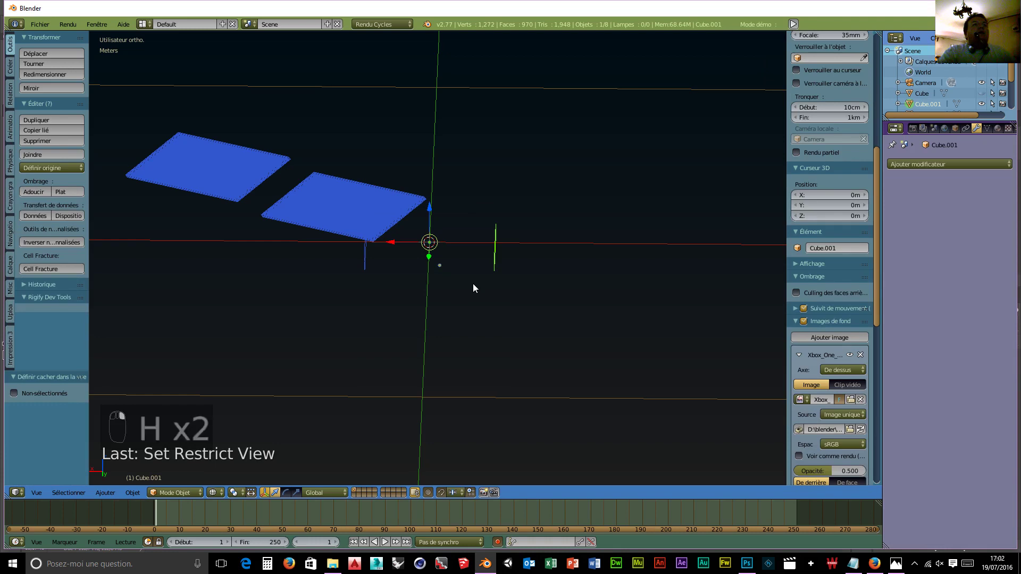
key(h)
right_click(316, 221)
key(h)
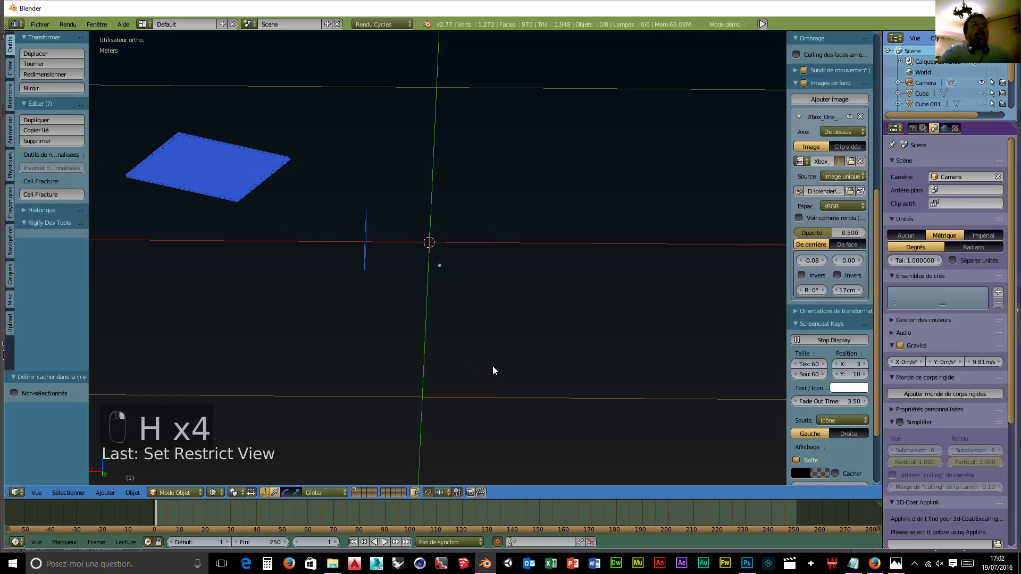
- Rotate the remaining slat sheet about the global Z axis by about 25.2°, plus another 4.29° in top view
middle_drag(345, 292, 507, 307)
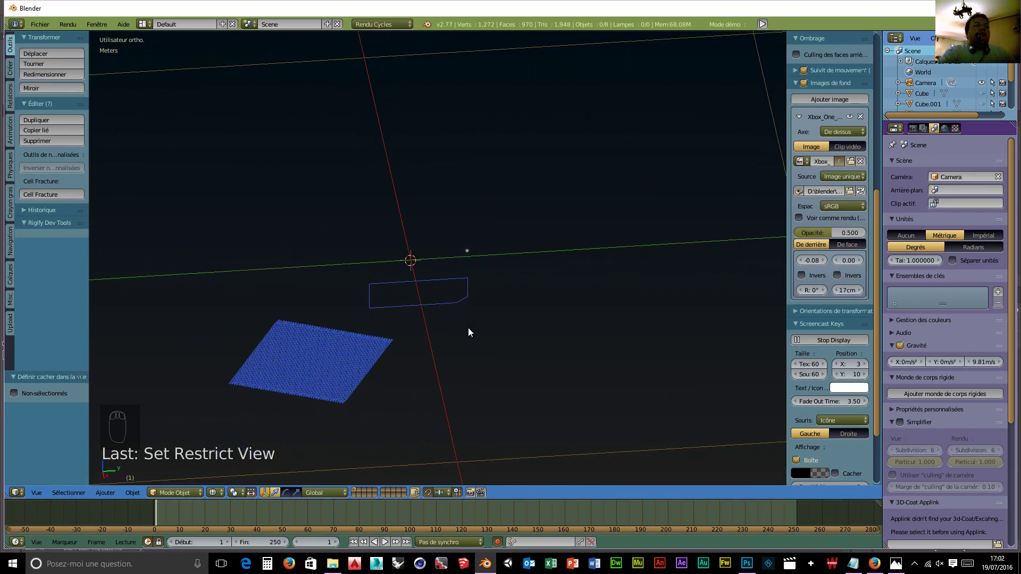
right_click(329, 367)
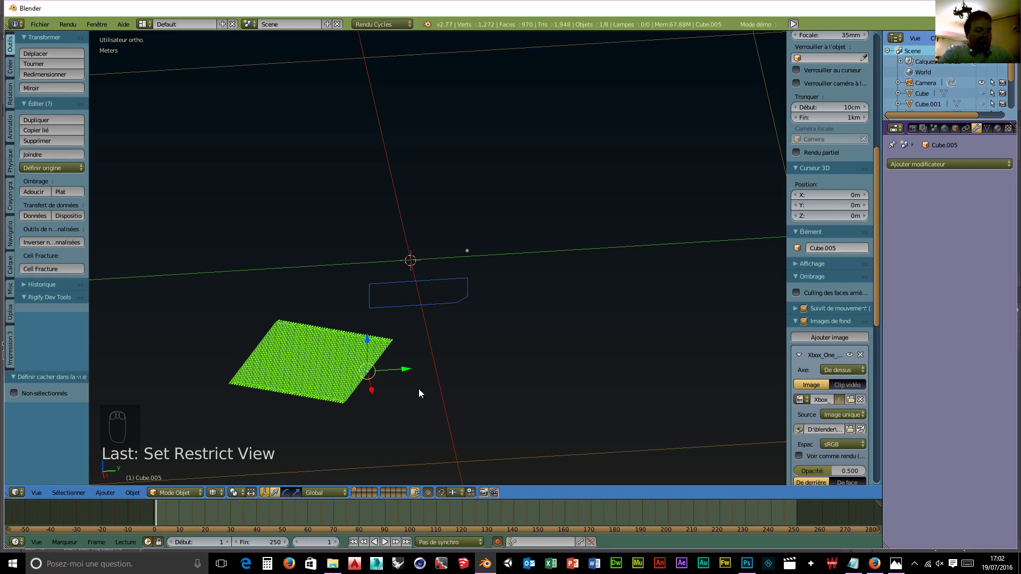
key(r)
key(z)
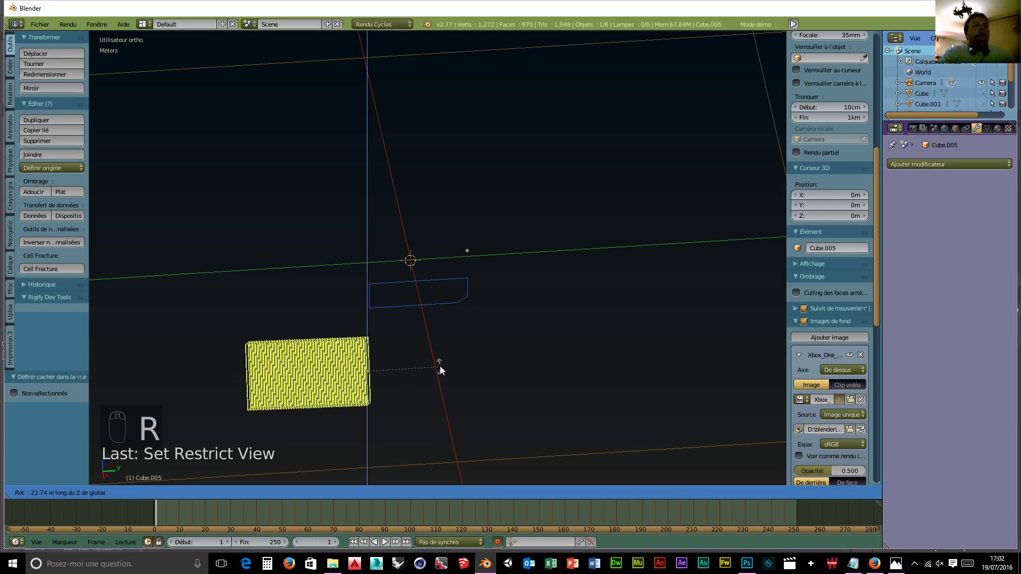
click(440, 364)
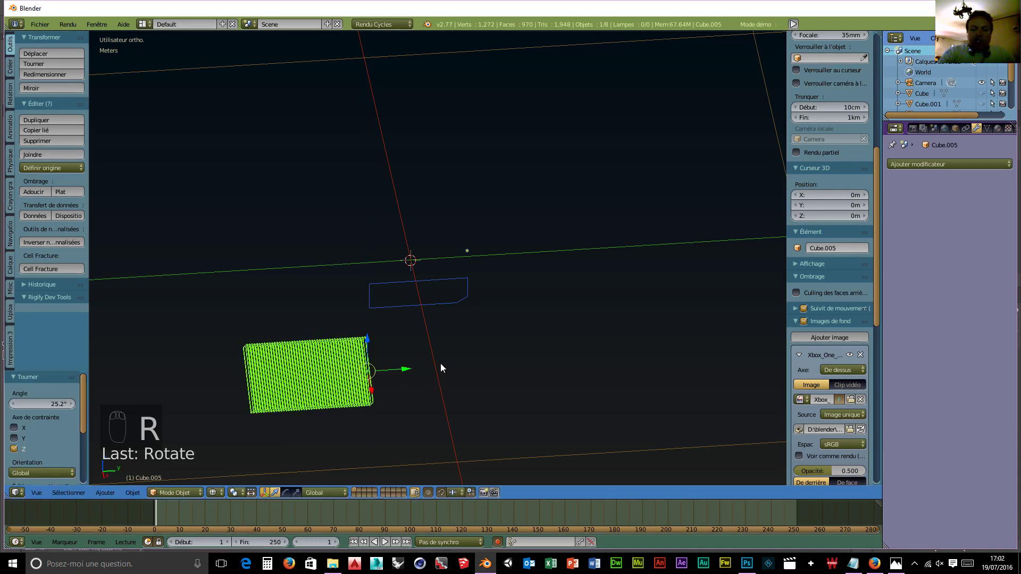
key(KP_7)
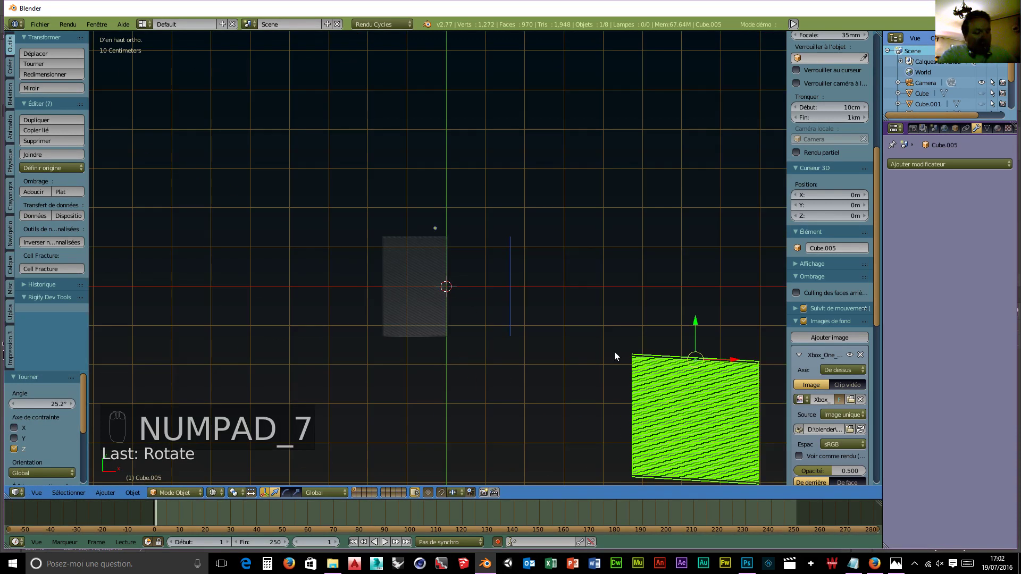
key(r)
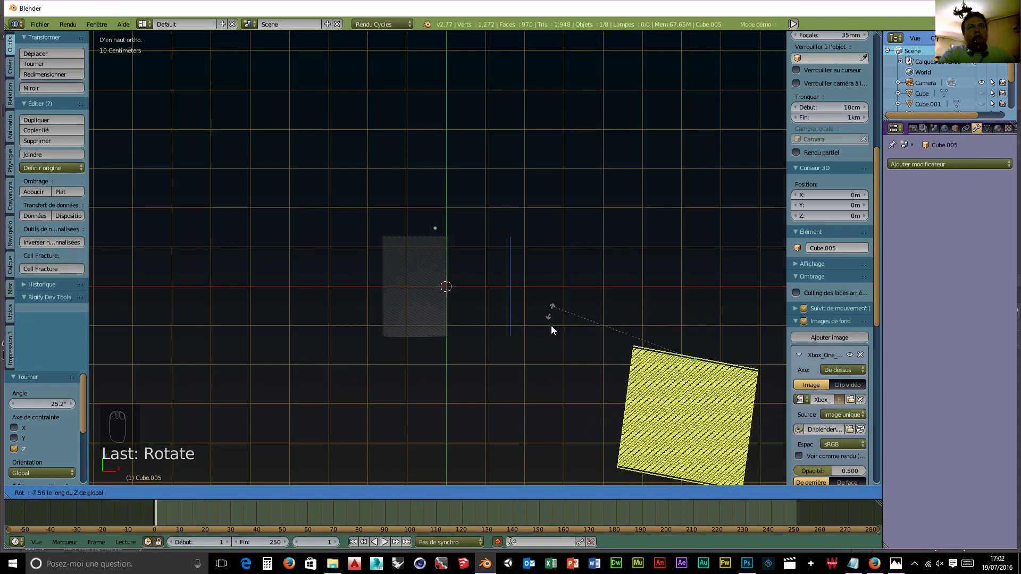
click(554, 342)
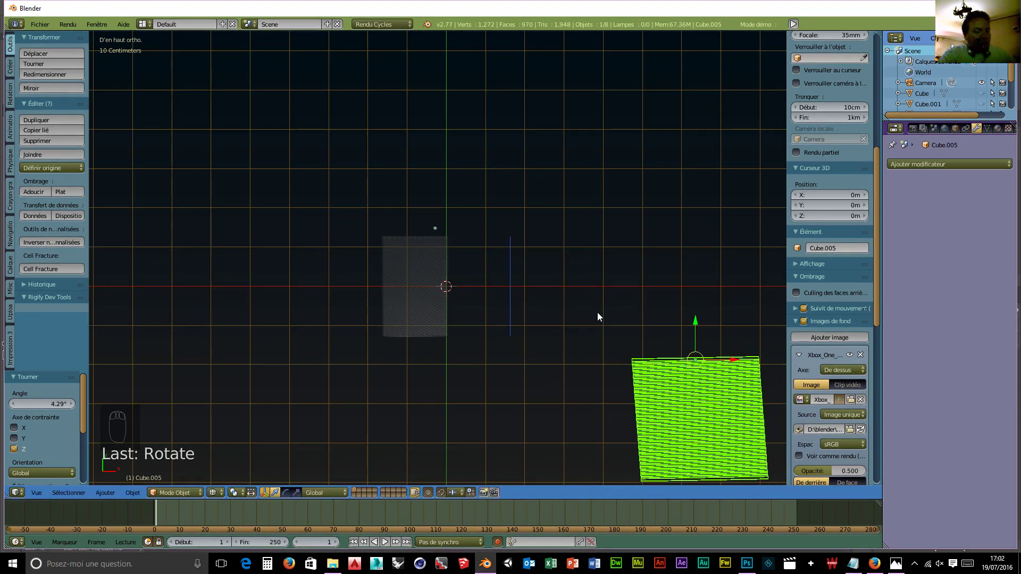
- Rotate the slat sheet 90° about the global Y axis to stand it upright
key(r)
key(y)
key(9)
key(0)
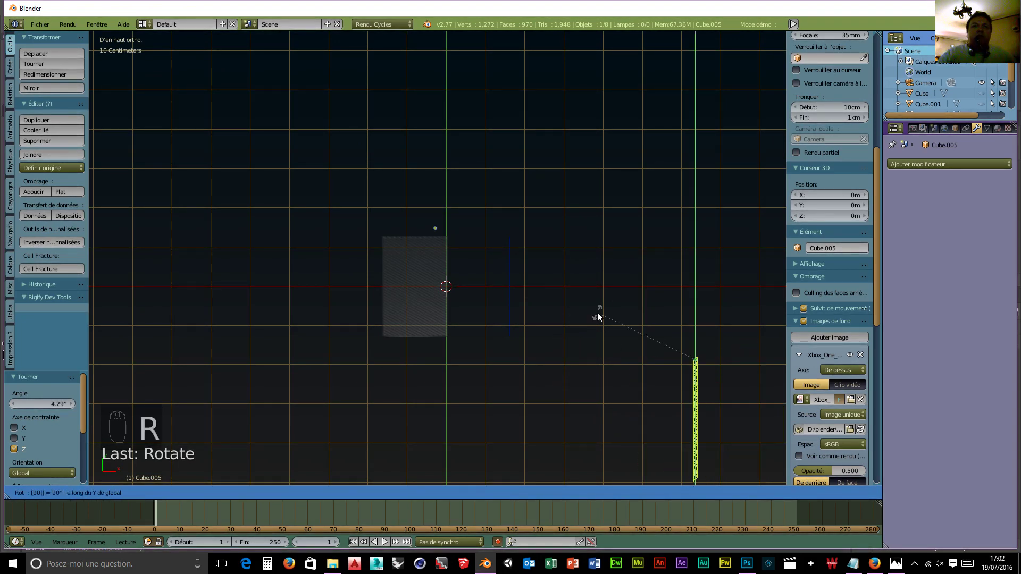
key(Return)
- Move the upright slat sheet beside the side outline: about -45.5 cm along X and 33.7 cm along Y
scroll(736, 393, up, 1)
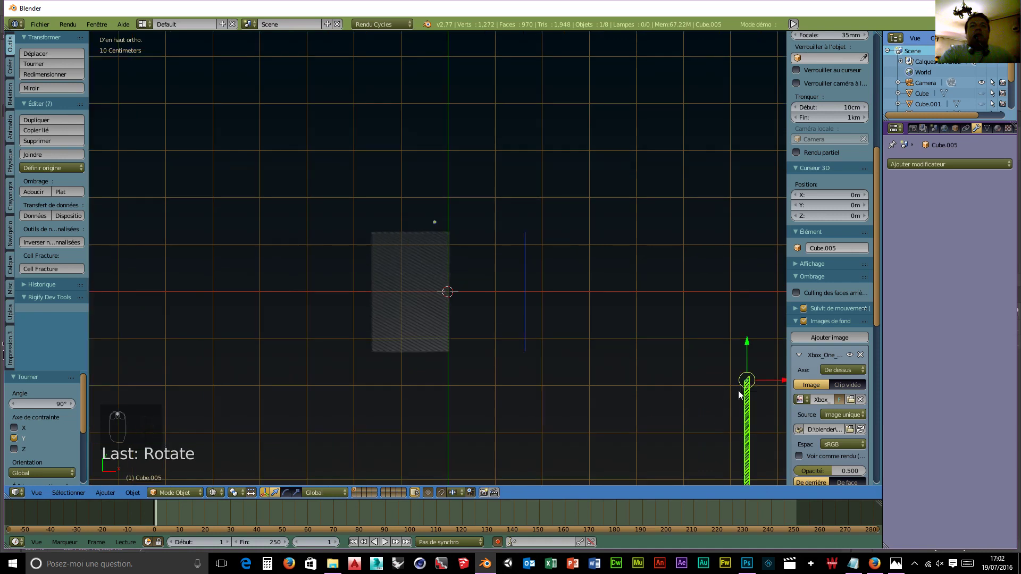
key(g)
key(shift+y)
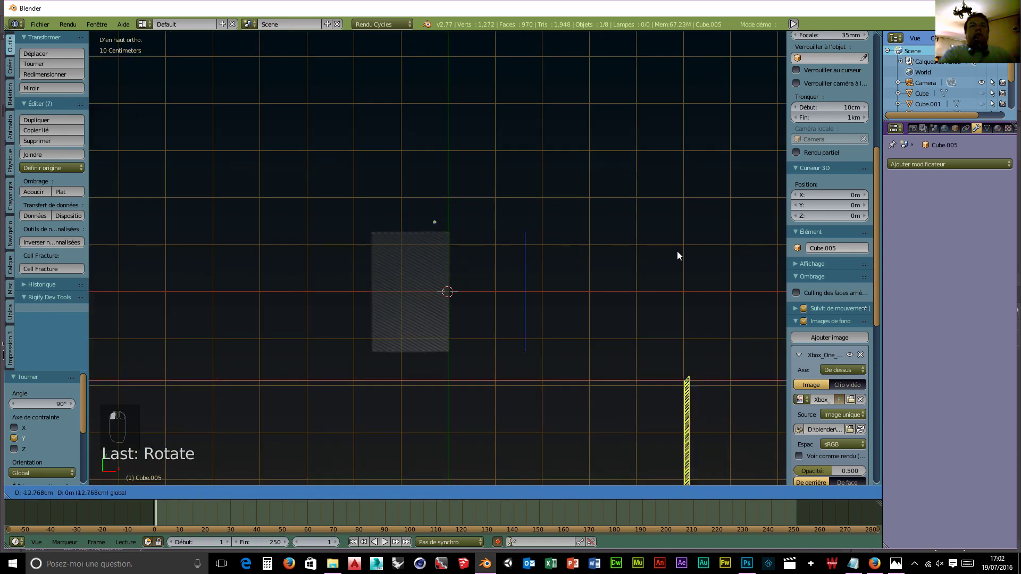
click(538, 324)
key(g)
key(y)
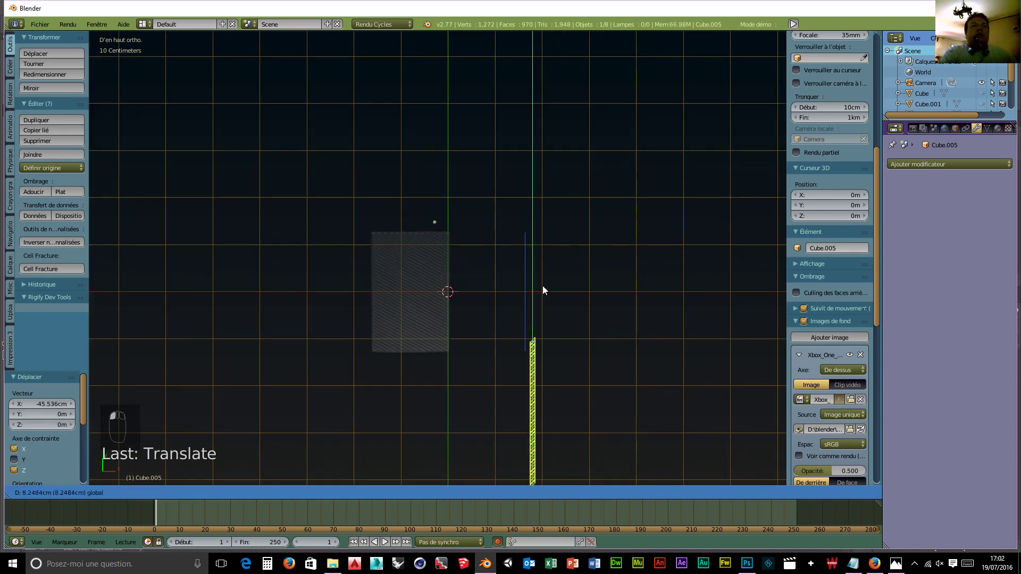
click(534, 188)
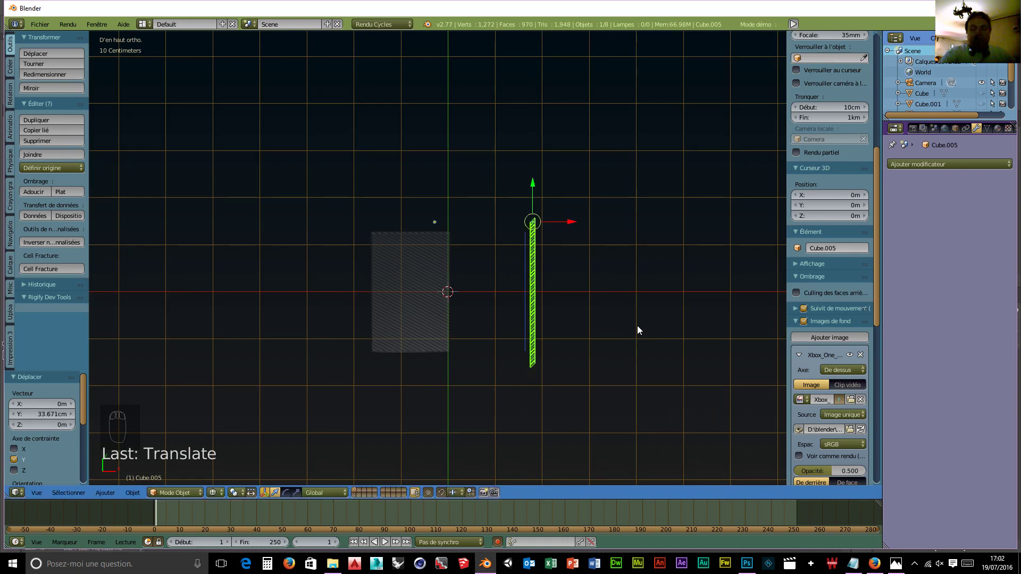
- In right side view, tilt the slat sheet about 31.3° around X and shift it about -1.74 cm along Y
key(KP_3)
scroll(448, 387, up, 5)
scroll(445, 385, down, 2)
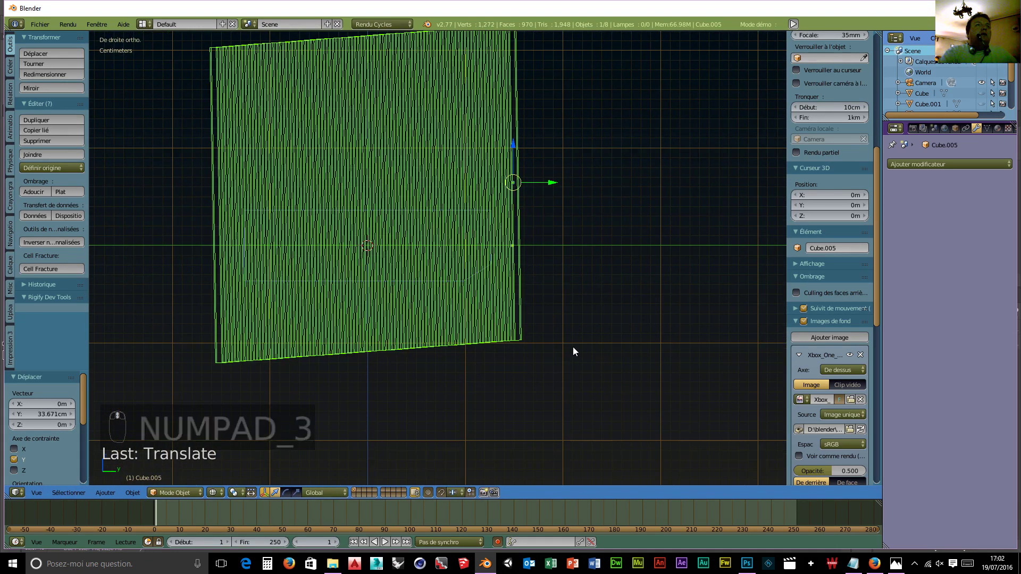
key(r)
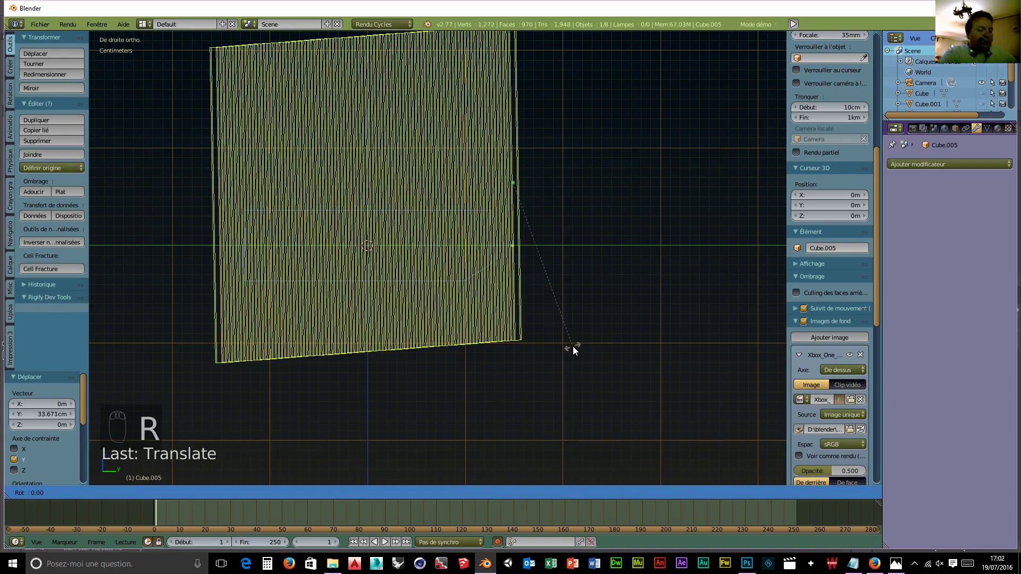
key(x)
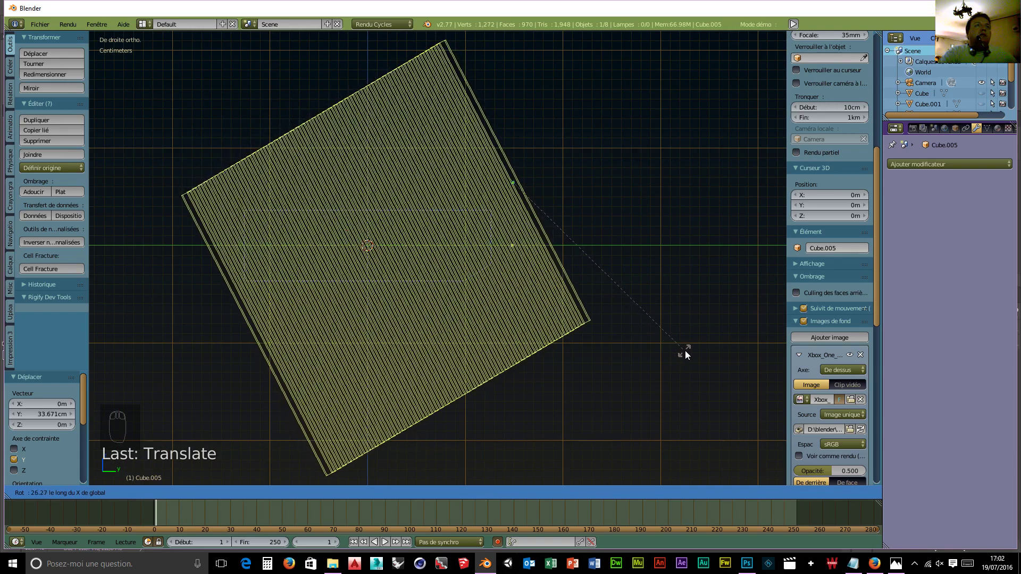
click(709, 342)
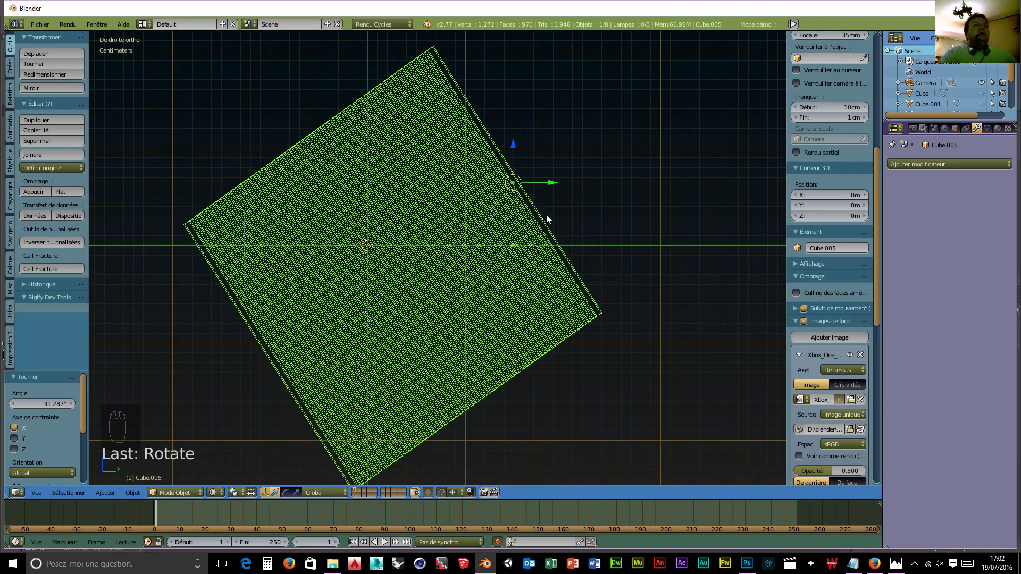
drag(550, 184, 532, 182)
- Extrude all faces of the side outline about 6.98 cm along X so the solid passes through the slat sheet
middle_drag(488, 243, 531, 363)
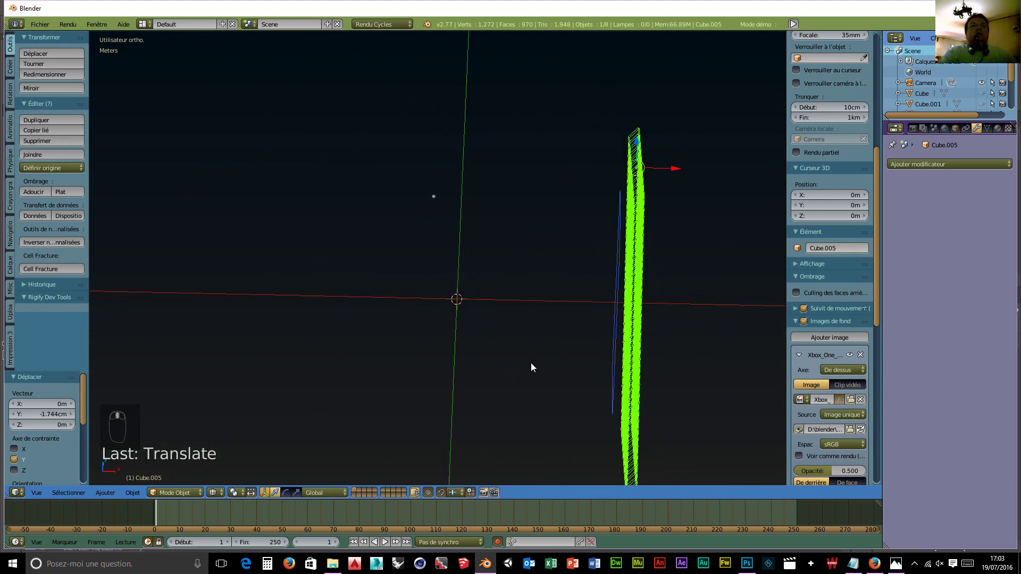
right_click(613, 378)
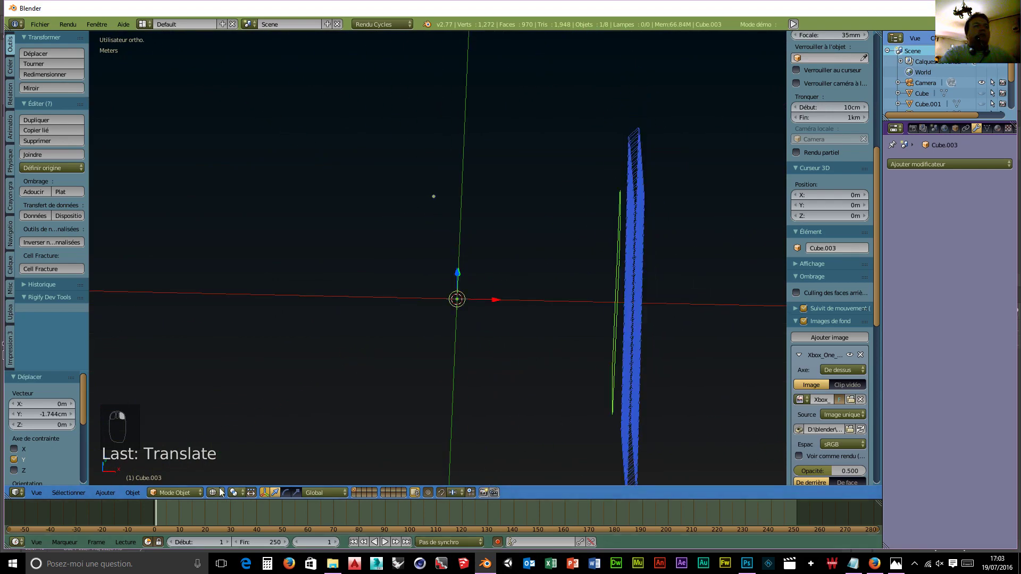
click(184, 492)
click(175, 467)
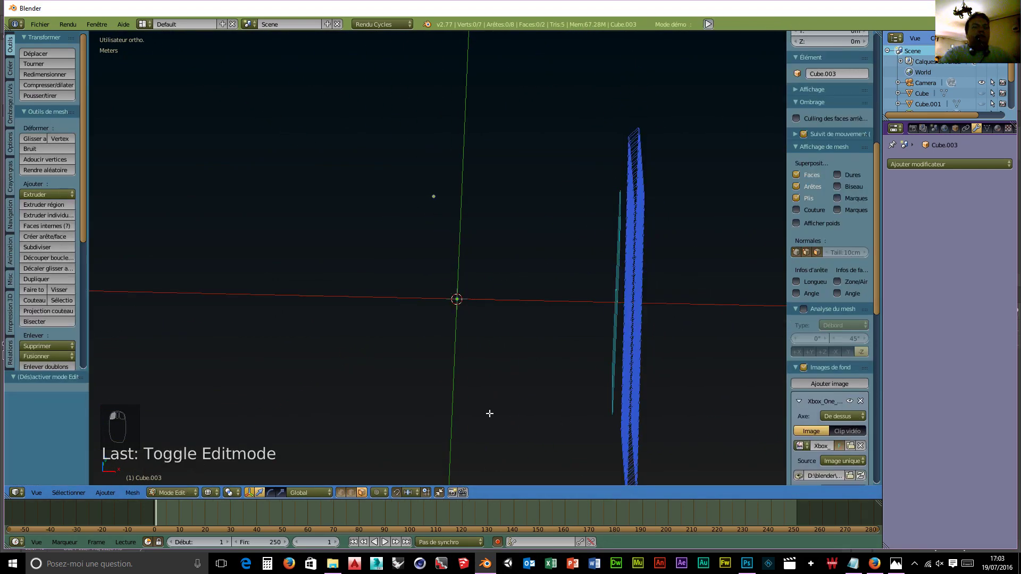
key(a)
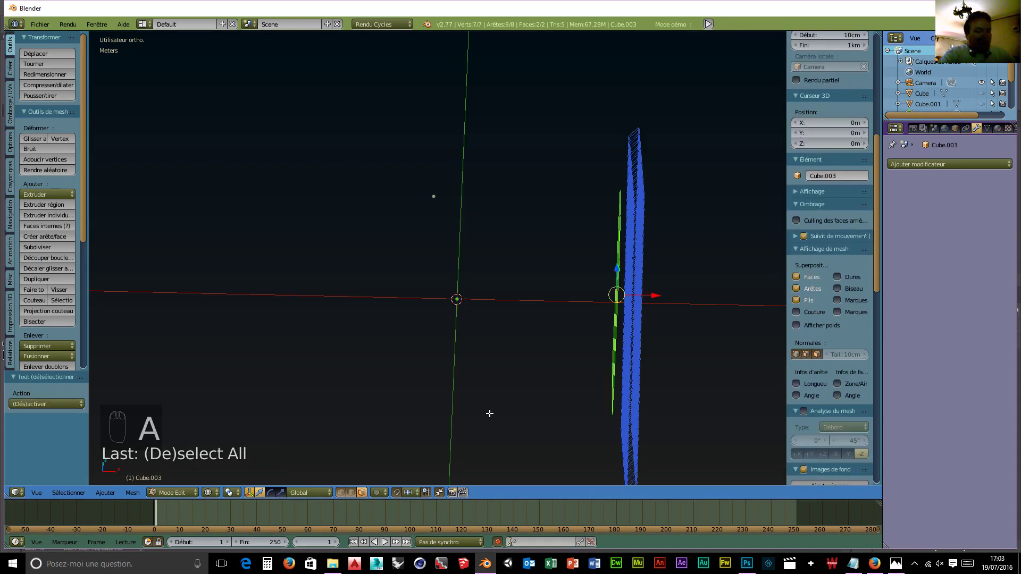
key(e)
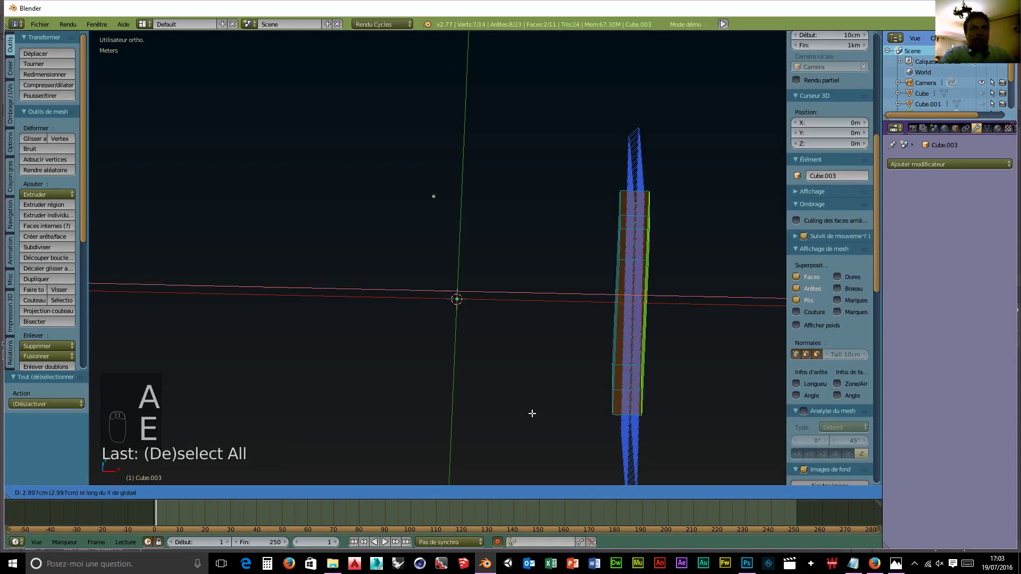
click(557, 413)
middle_drag(581, 358, 448, 392)
scroll(447, 393, down, 4)
middle_drag(555, 411, 519, 413)
click(170, 493)
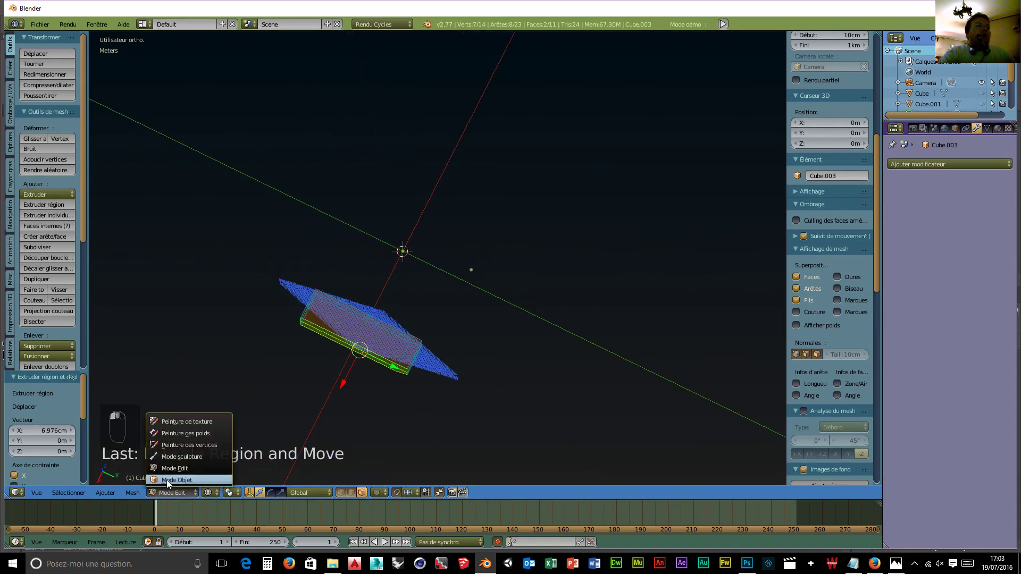
- Return to Object Mode and give the hatched grille panel (Cube.005) a Boolean modifier set to Difference
click(167, 479)
click(422, 362)
middle_drag(505, 423, 553, 316)
click(942, 165)
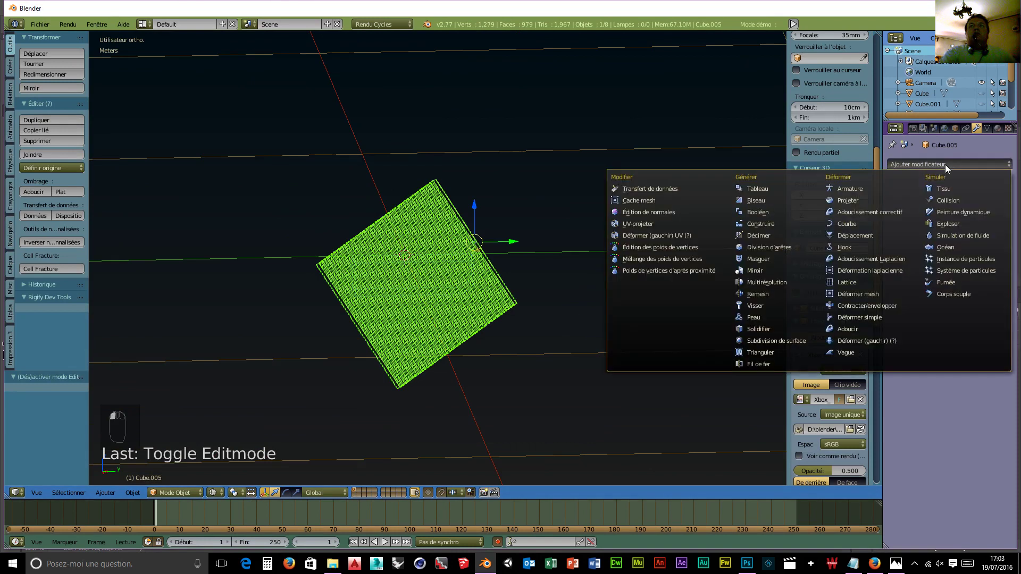
click(760, 211)
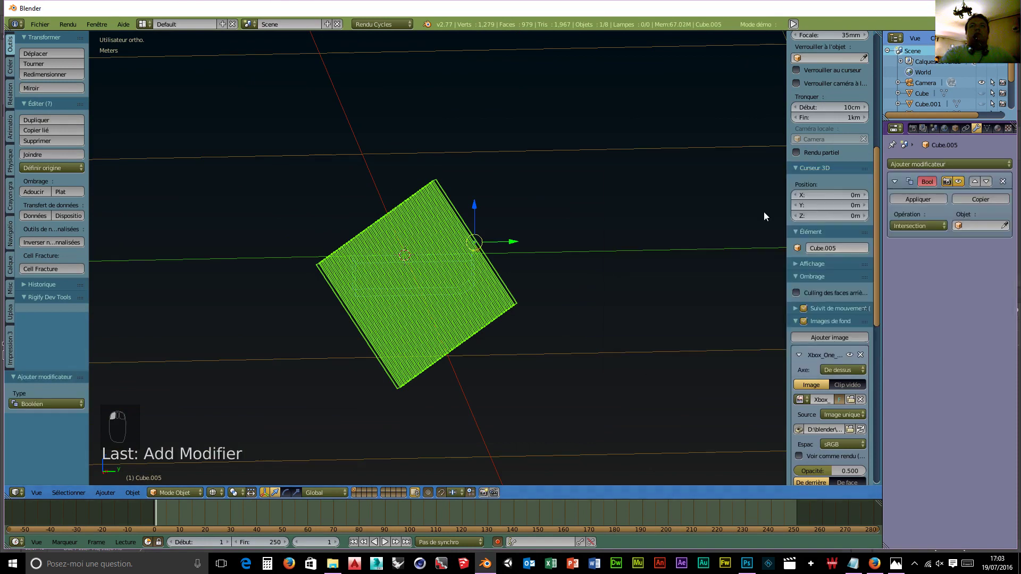
click(918, 224)
click(917, 194)
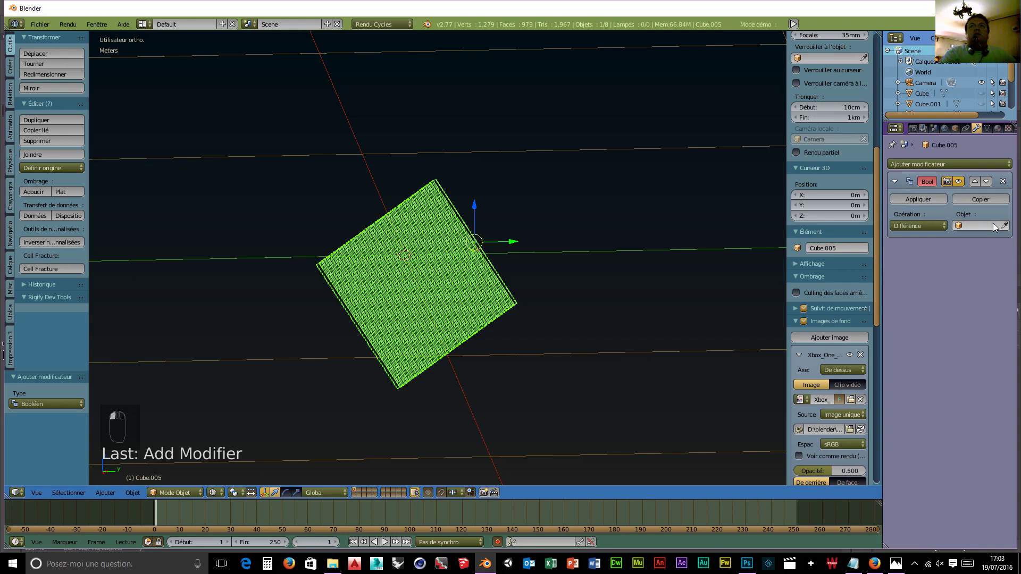
- Pick the extruded side block (Cube.003) as the grille's Boolean target object
click(1005, 224)
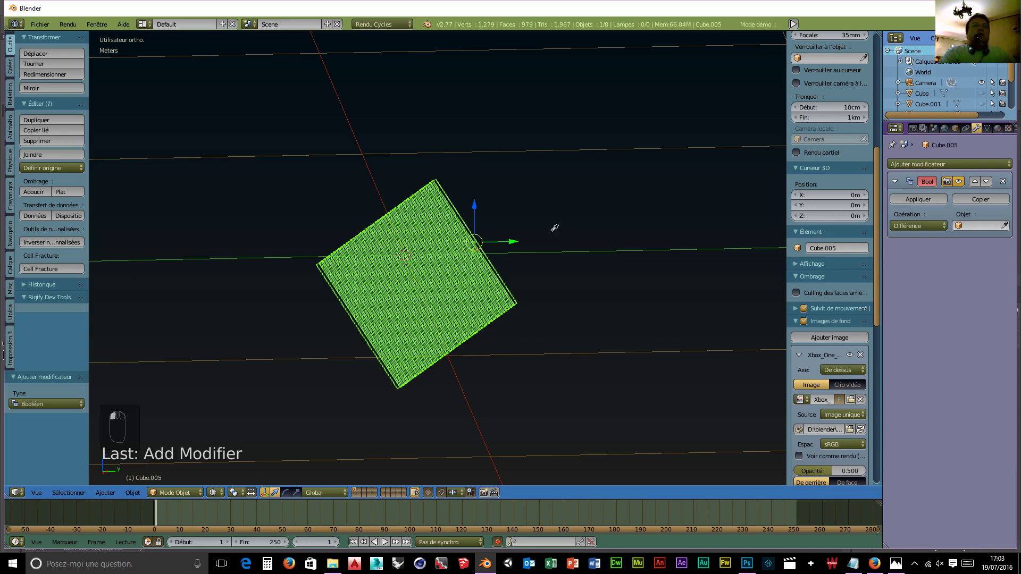
click(365, 257)
middle_drag(413, 342, 515, 366)
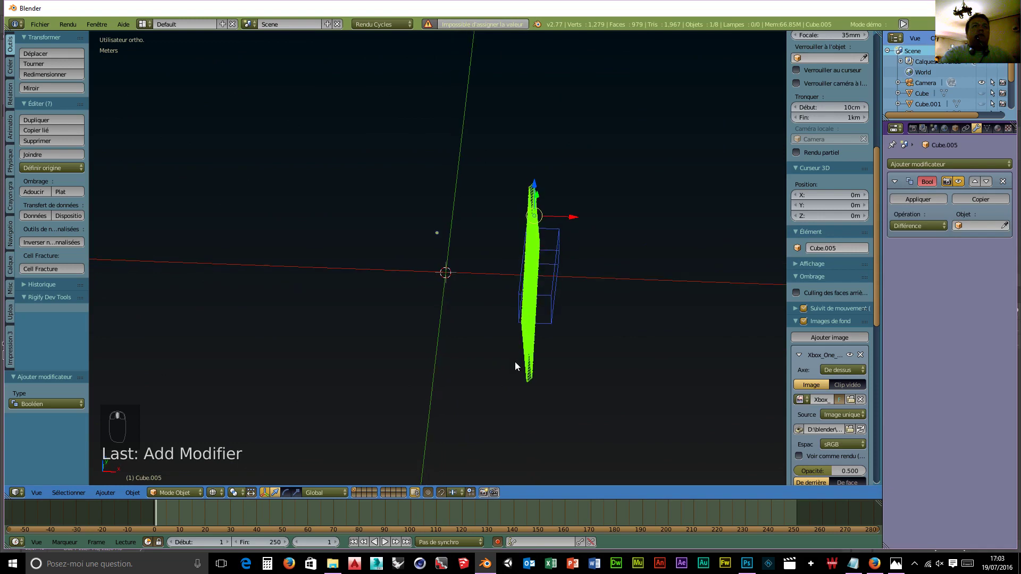
click(551, 296)
middle_drag(551, 296, 580, 341)
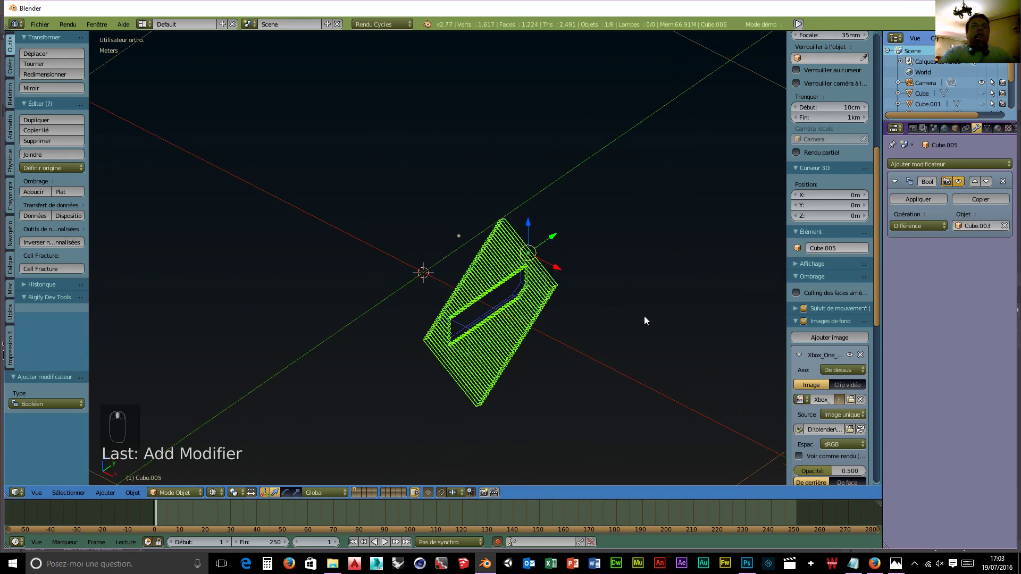
- Switch the Boolean operation to Intersection and shift the grille about -6.9 mm along Y
click(932, 225)
click(908, 209)
middle_drag(521, 367, 449, 345)
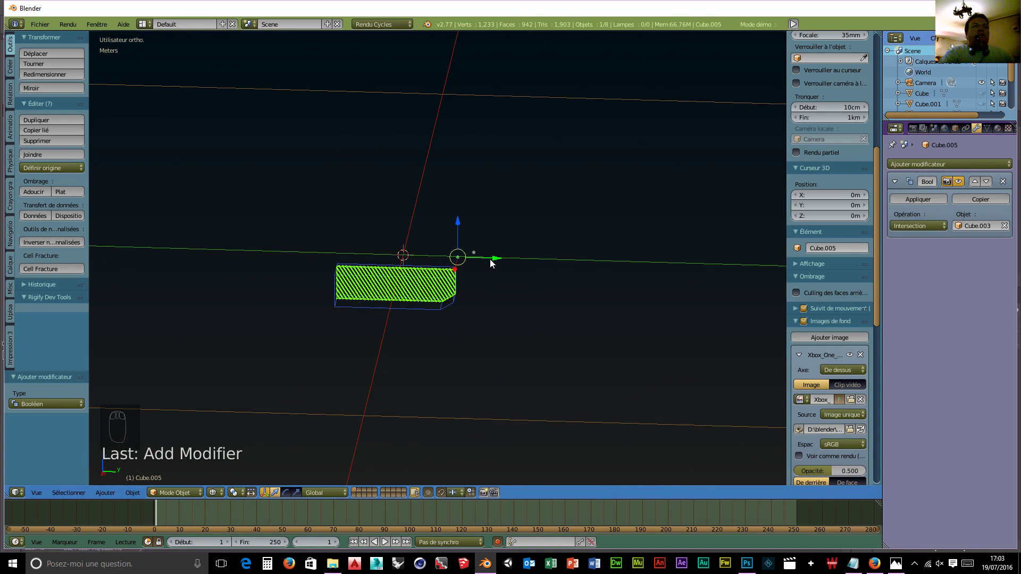
mouse_move(495, 258)
mouse_down()
mouse_move(569, 262)
mouse_move(465, 256)
mouse_move(493, 260)
mouse_up()
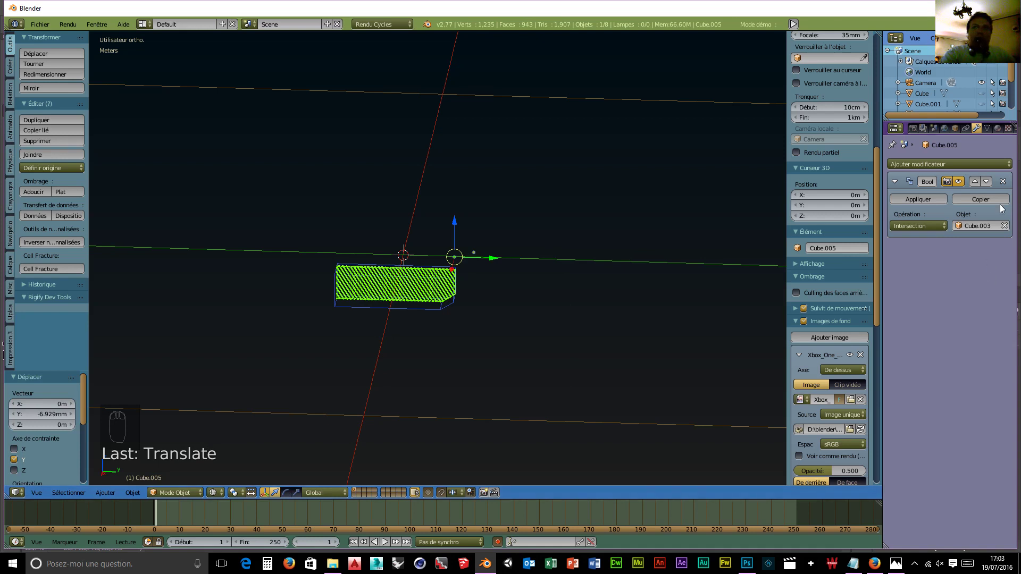
- Apply the Boolean modifier and move the trimmed grille about 28.2 cm along Y, clear of the cutting block
click(918, 200)
drag(492, 261, 624, 264)
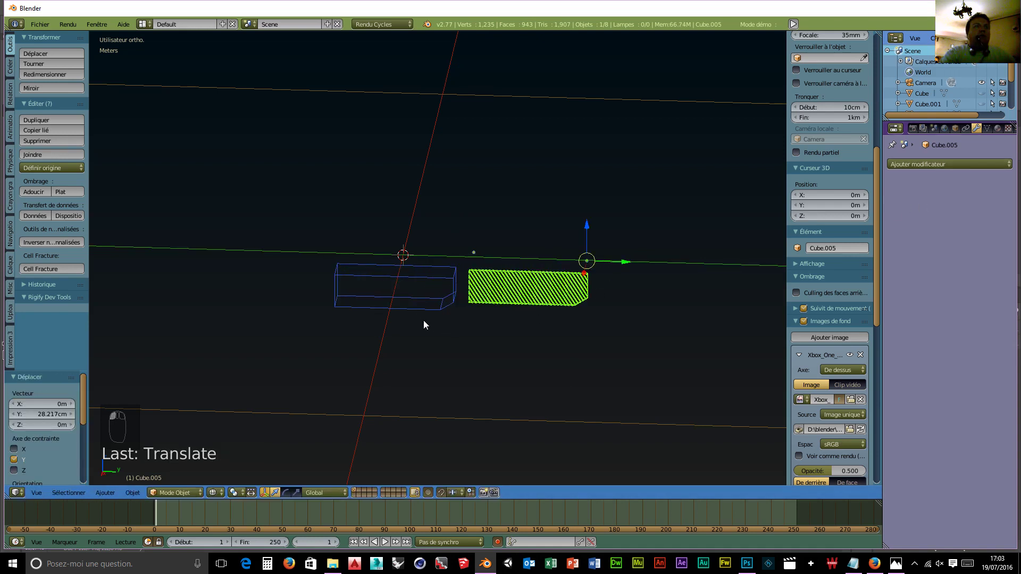
- In Edit Mode, separate the trimmed grille's selected geometry into its own object, and return to Object Mode
key(p)
click(480, 356)
key(p)
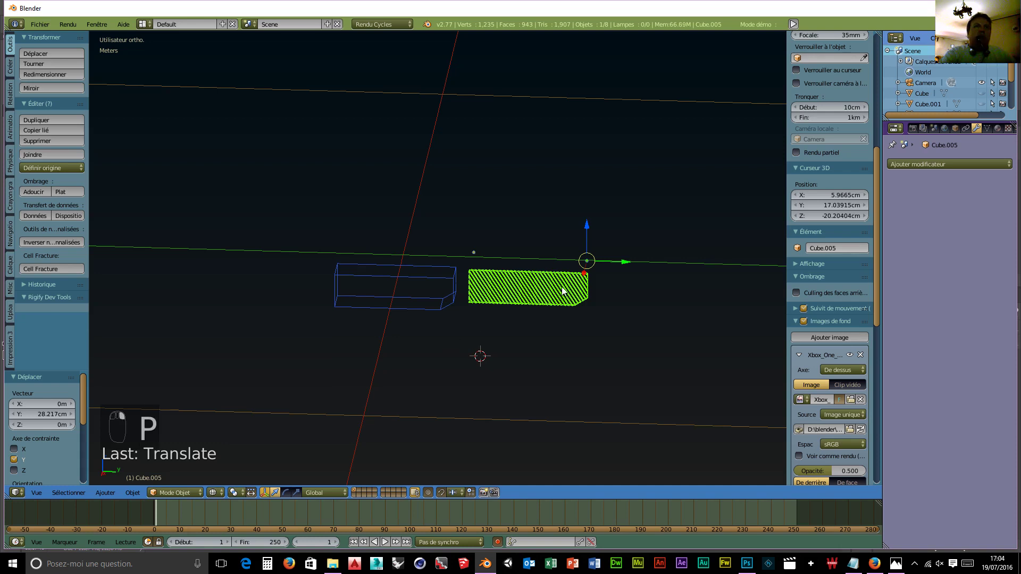
click(176, 493)
click(183, 464)
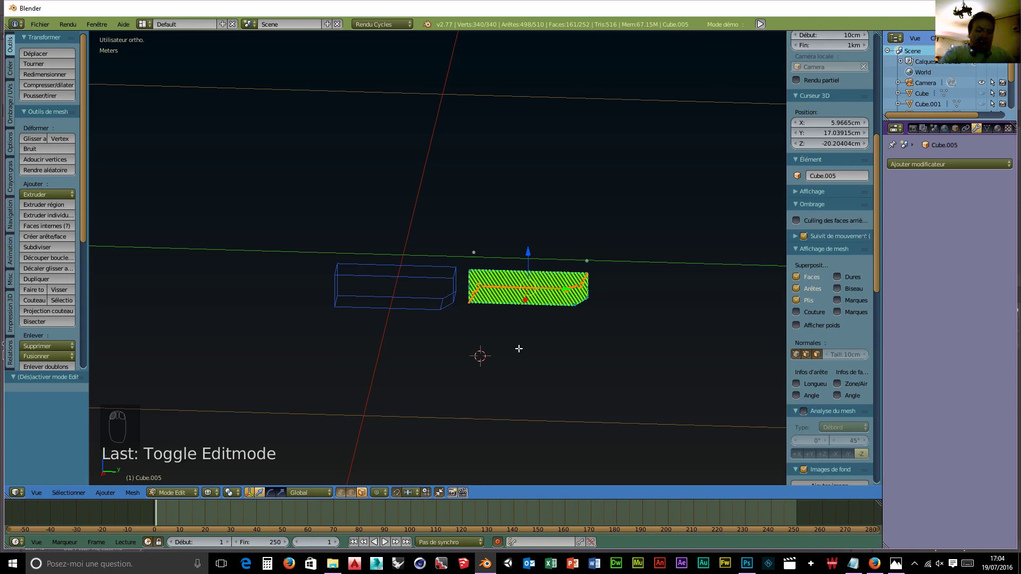
key(p)
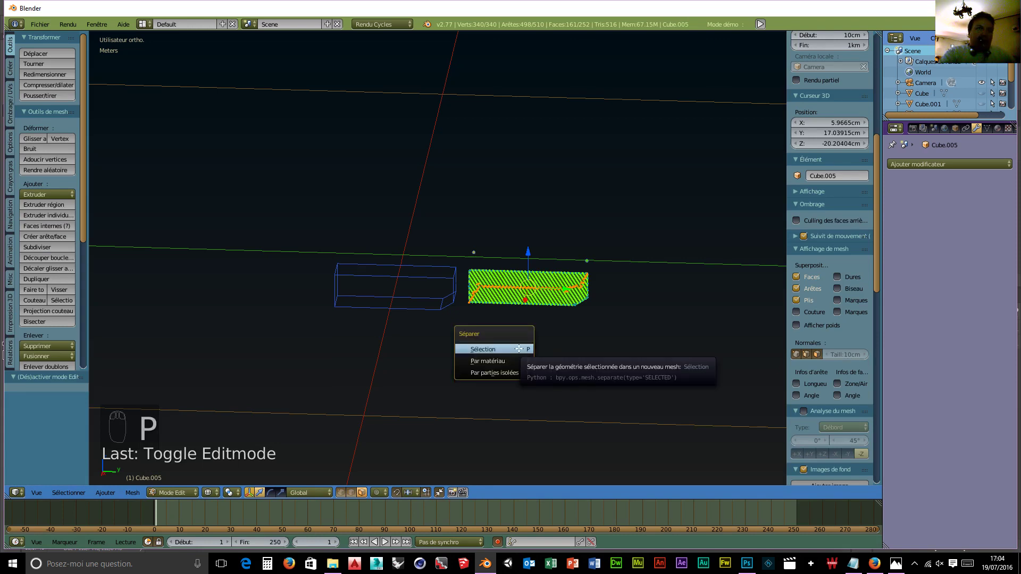
click(518, 349)
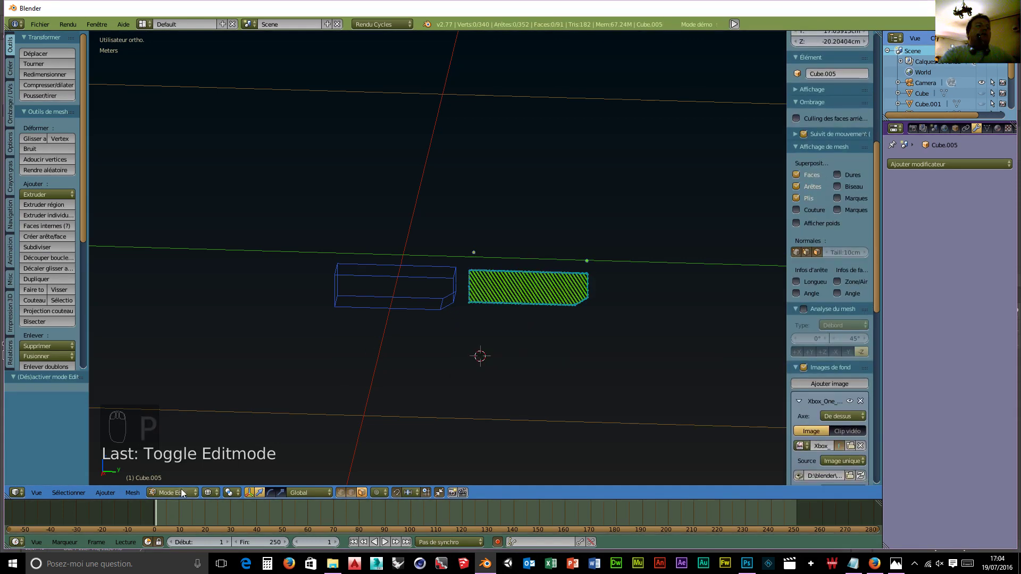
click(165, 493)
click(166, 482)
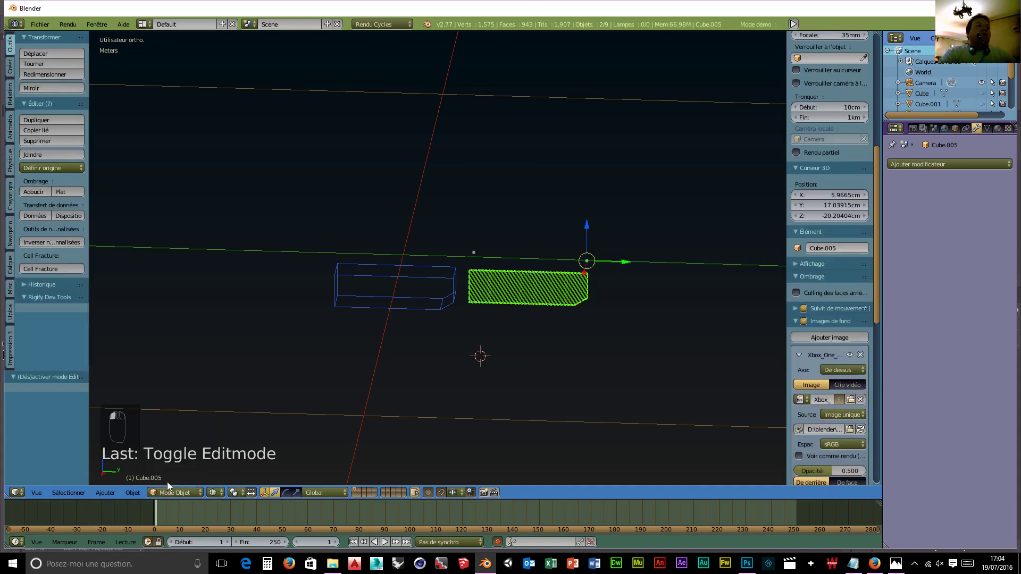
- Delete the cutting block (Cube.003) and the leftover Cube.005 outline around the separated grille
right_click(402, 303)
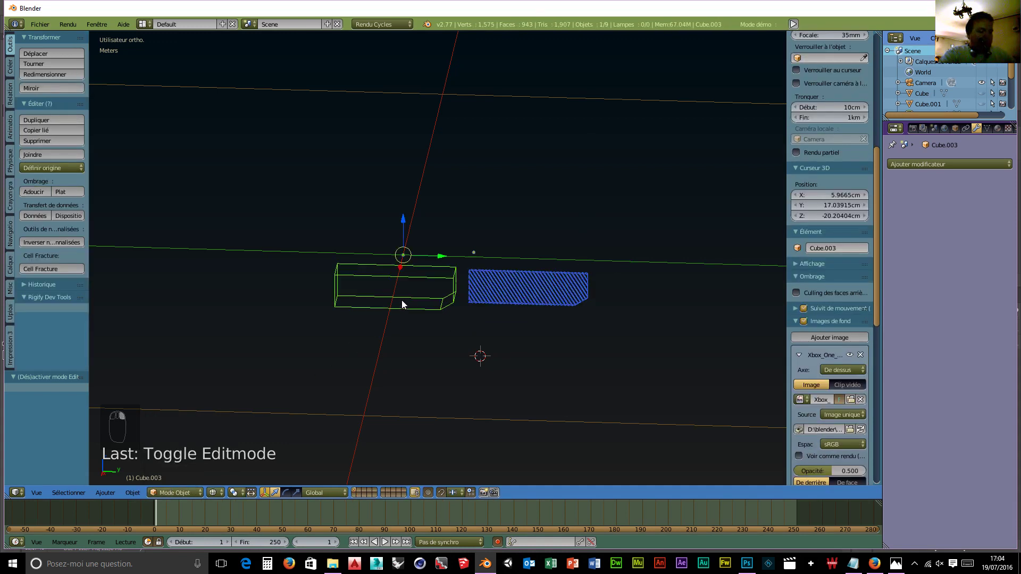
key(x)
click(401, 299)
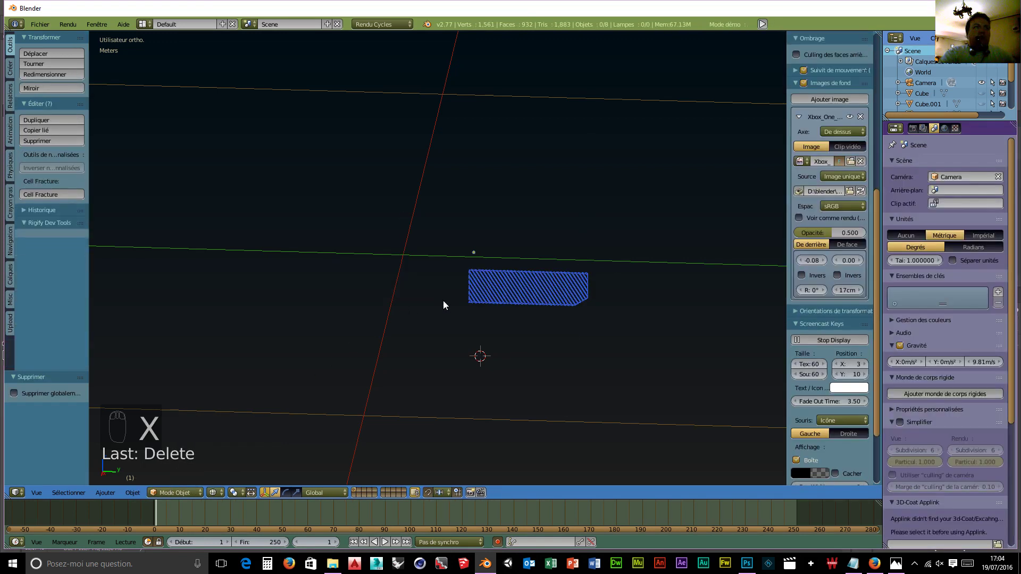
right_click(535, 277)
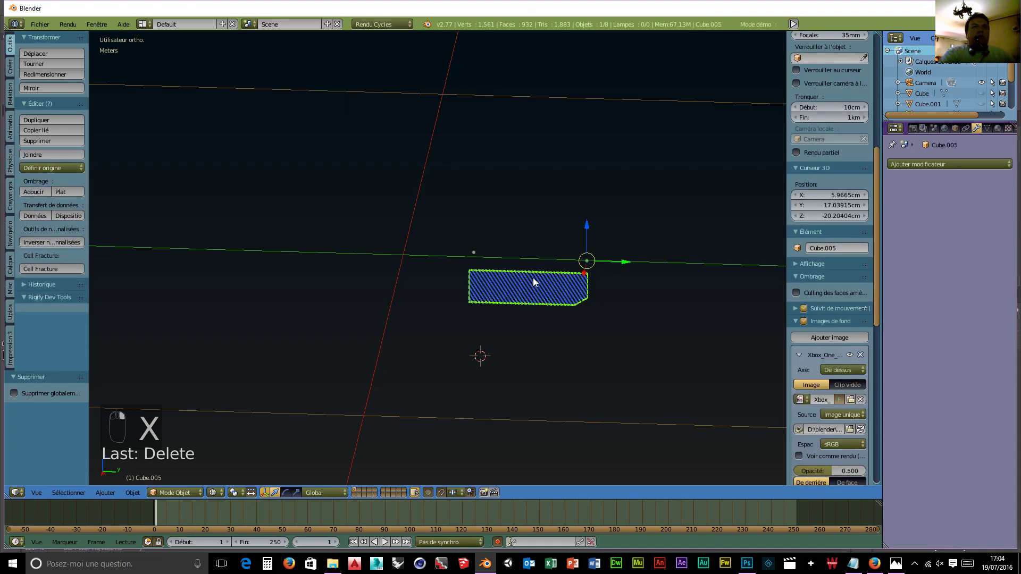
key(x)
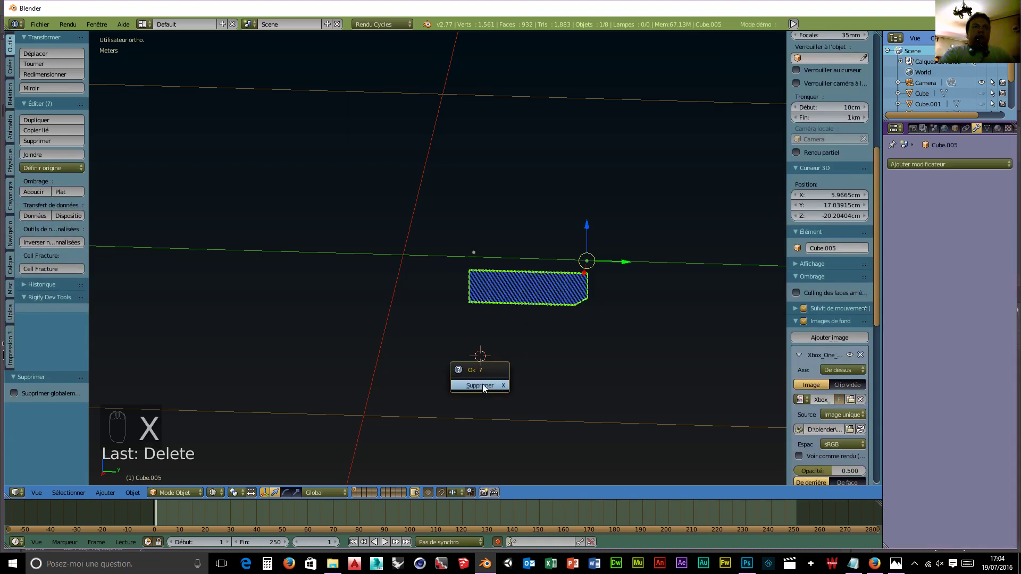
click(479, 386)
- Select the separated grille and reveal all hidden objects in the scene
right_click(529, 295)
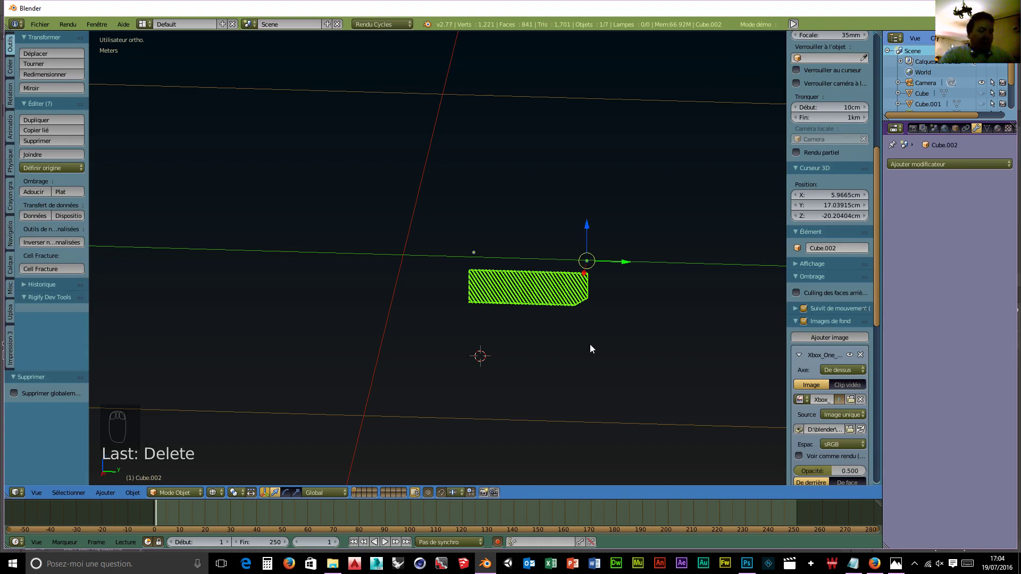
key(alt+h)
middle_drag(589, 343, 451, 347)
middle_drag(358, 344, 458, 341)
- Set the origin of the separated side grille to its geometry
right_click(533, 269)
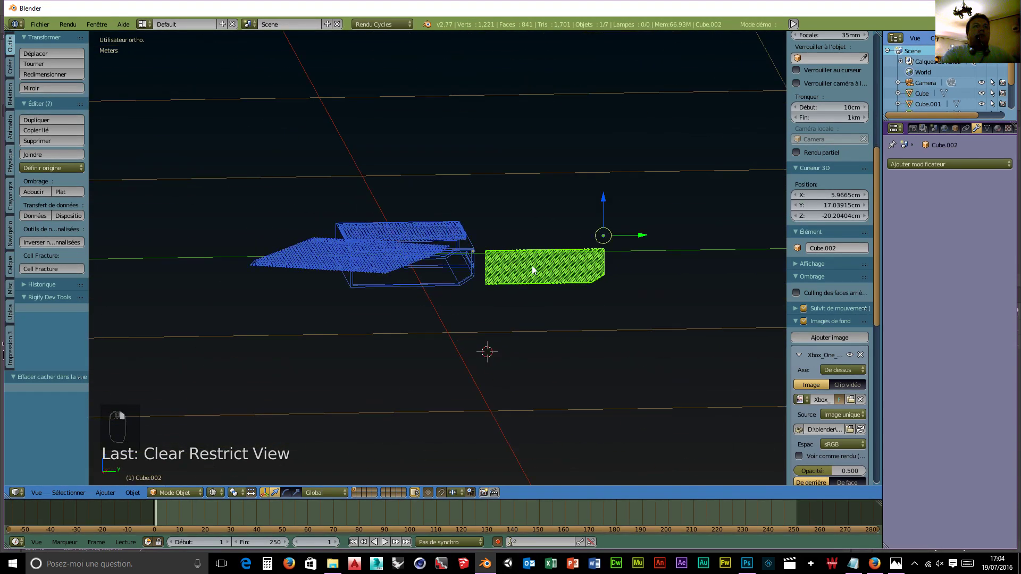
click(133, 493)
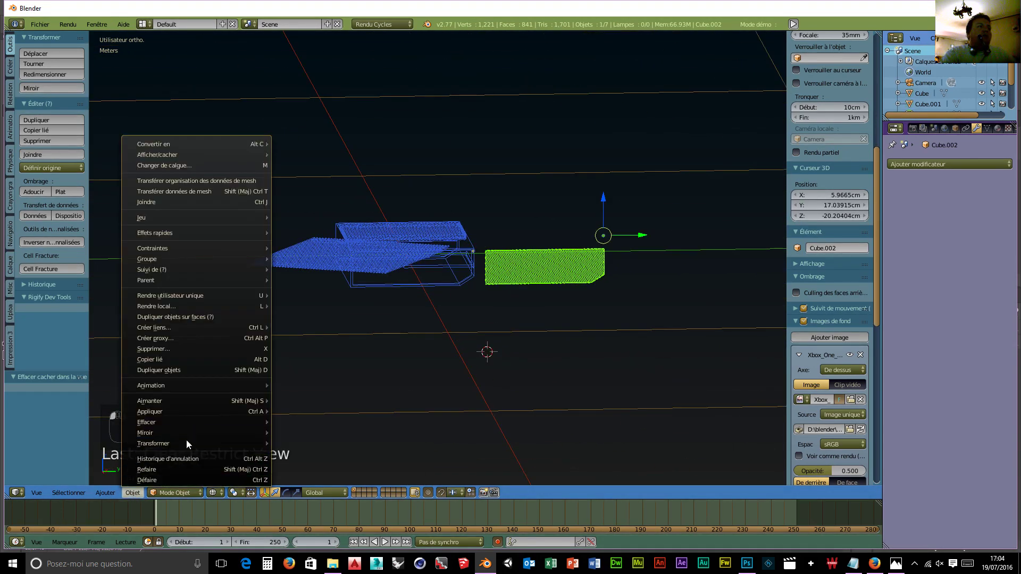
mouse_move(184, 444)
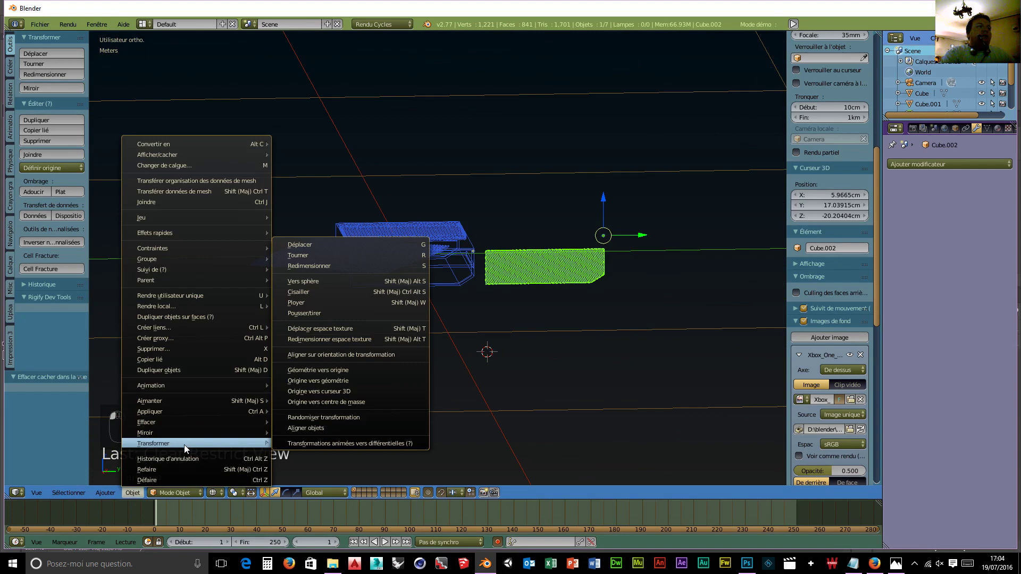
click(332, 383)
- Move the side grille about -28.1 cm along Y so it lines up with the console case
key(g)
key(y)
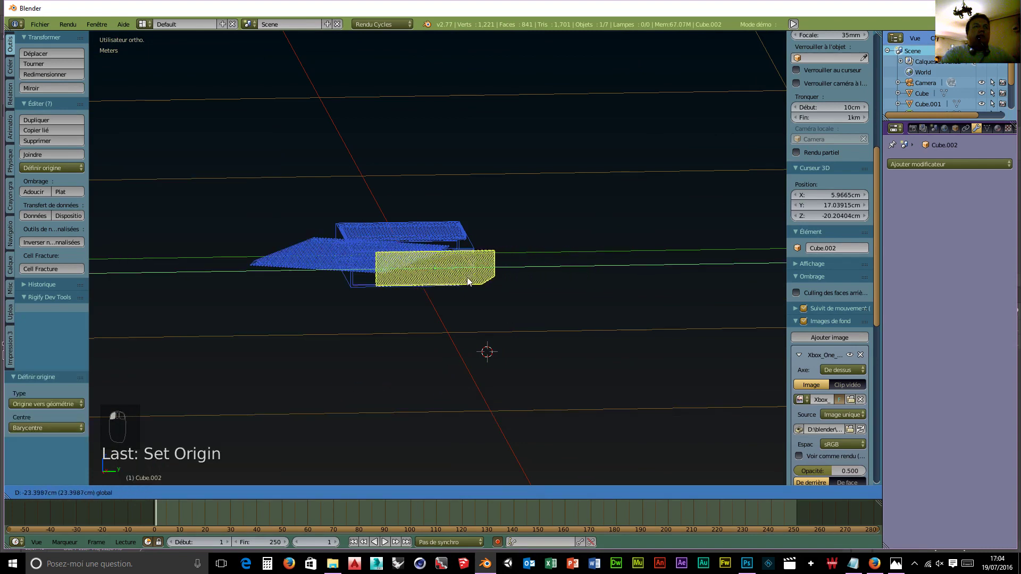
click(449, 282)
- In the right orthographic view, nudge the side grille about -1.3 mm and another -0.3 mm along Y within the case outline
middle_drag(474, 317, 444, 349)
scroll(436, 356, up, 5)
key(KP_3)
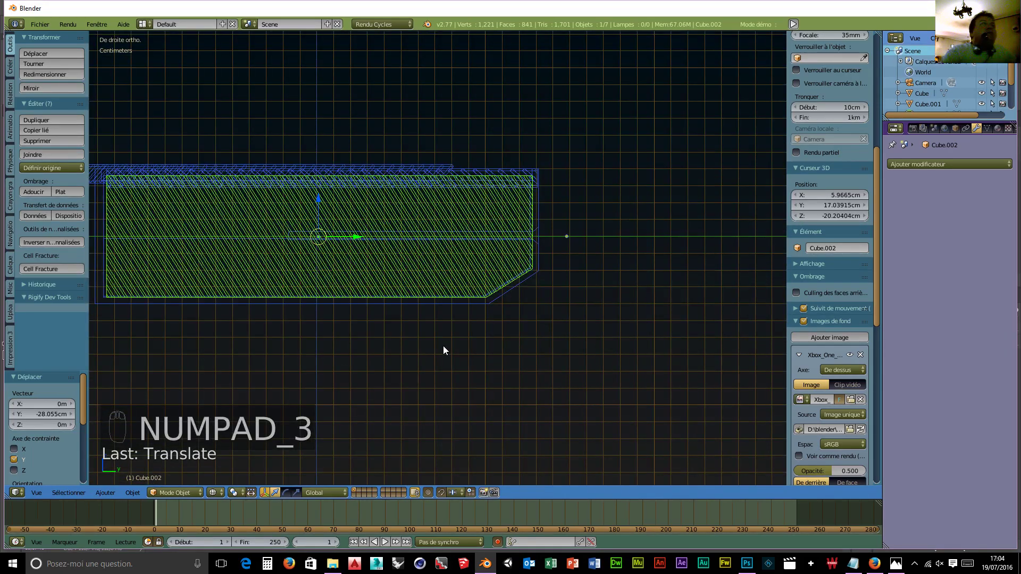
drag(353, 237, 350, 235)
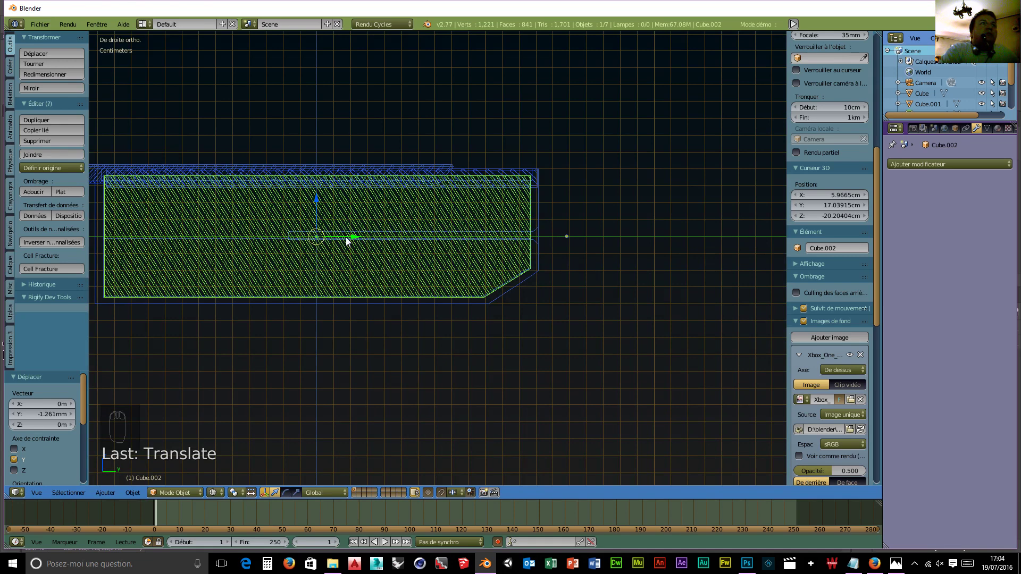
drag(350, 235, 350, 235)
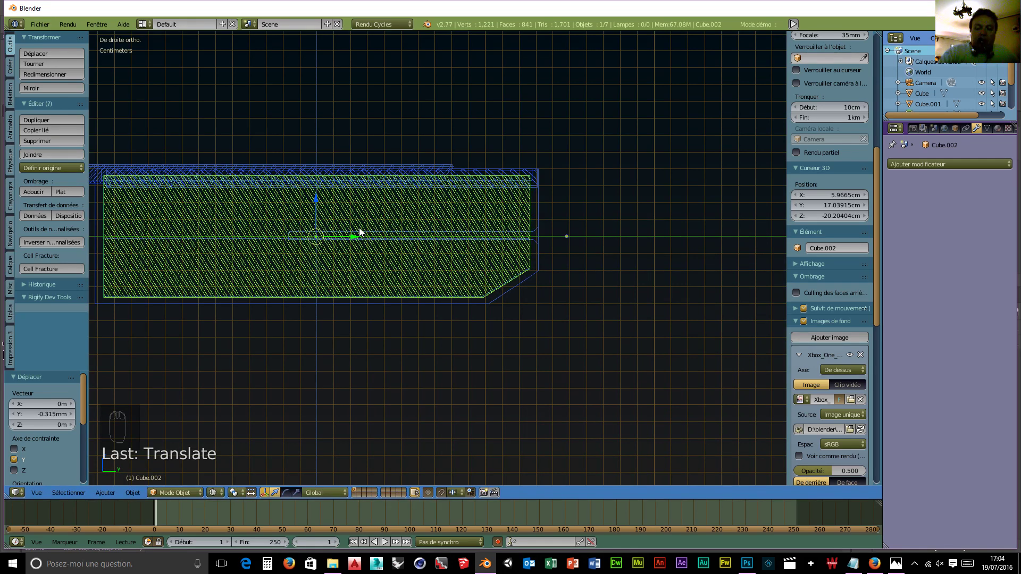
- In the front orthographic view, move the side grille about -1.37 cm along X into the case's side wall
key(KP_1)
scroll(468, 319, down, 4)
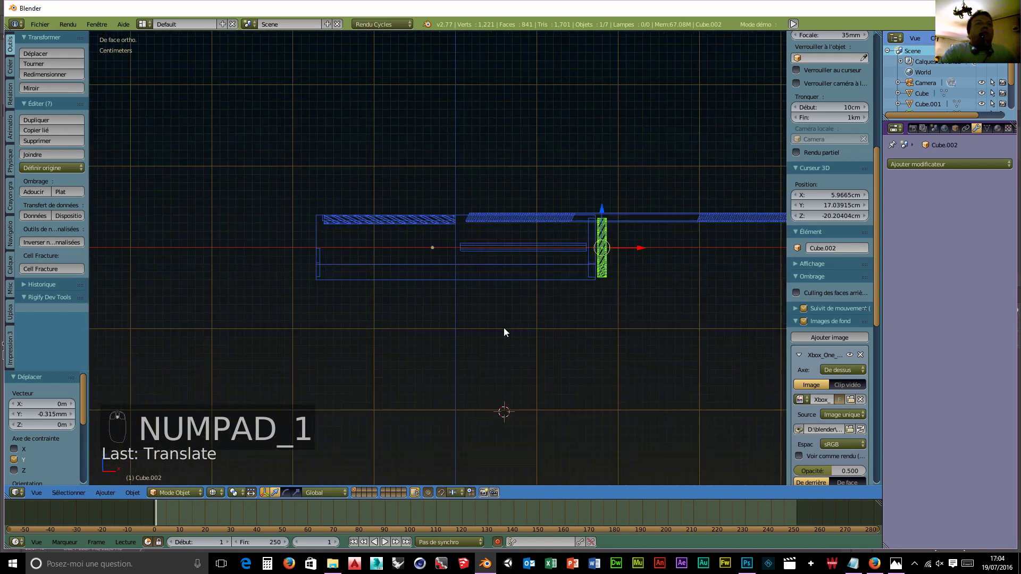
click(628, 244)
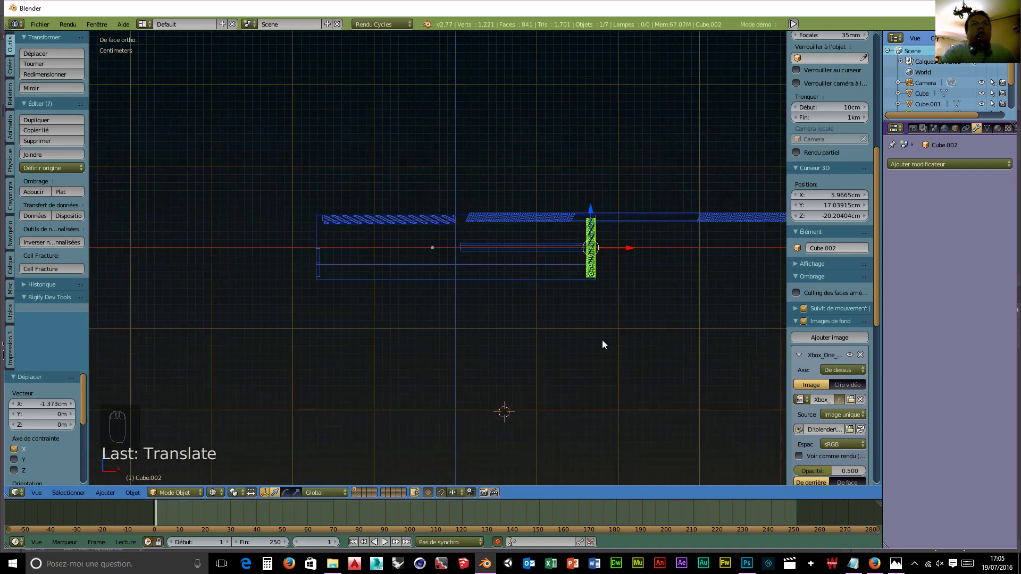
- Nudge the side grille about -0.09 mm along X to align it precisely with the case's outer edge
scroll(602, 337, up, 5)
shift+middle_drag(581, 314, 183, 339)
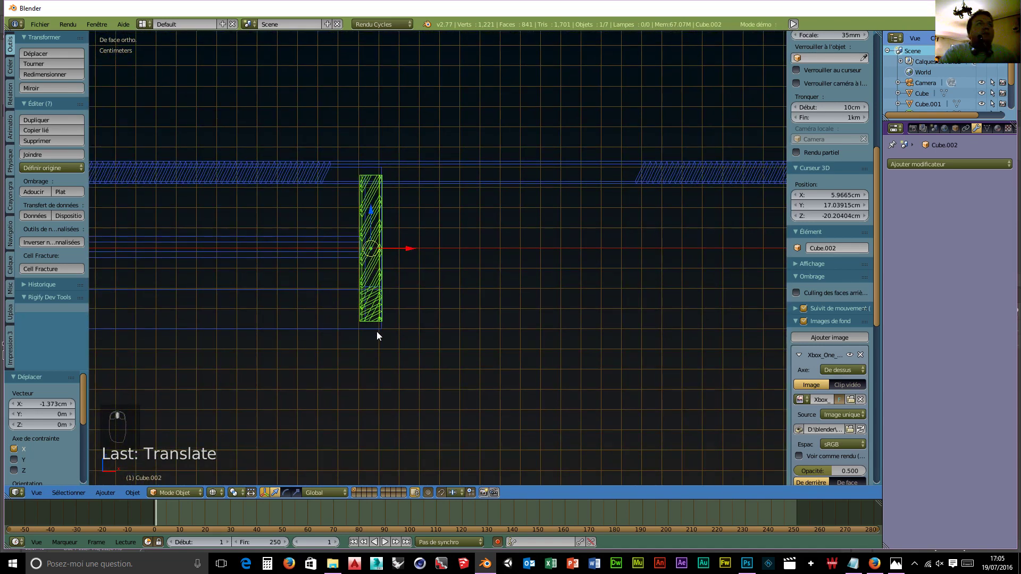
scroll(377, 331, up, 6)
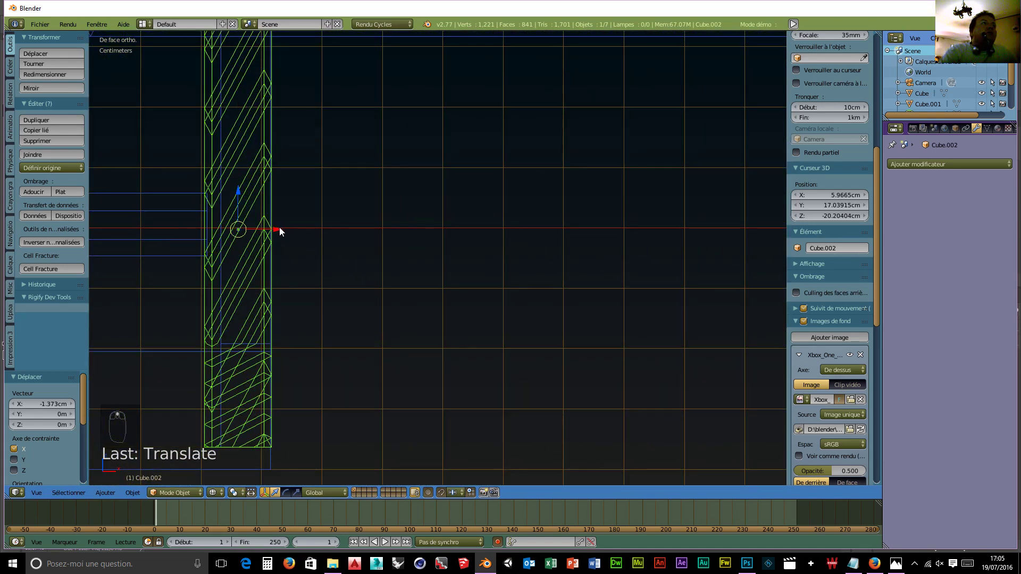
drag(278, 228, 276, 227)
- Rotate the large spare grille panel (Cube.004) 90° about the global Y axis
scroll(336, 260, down, 5)
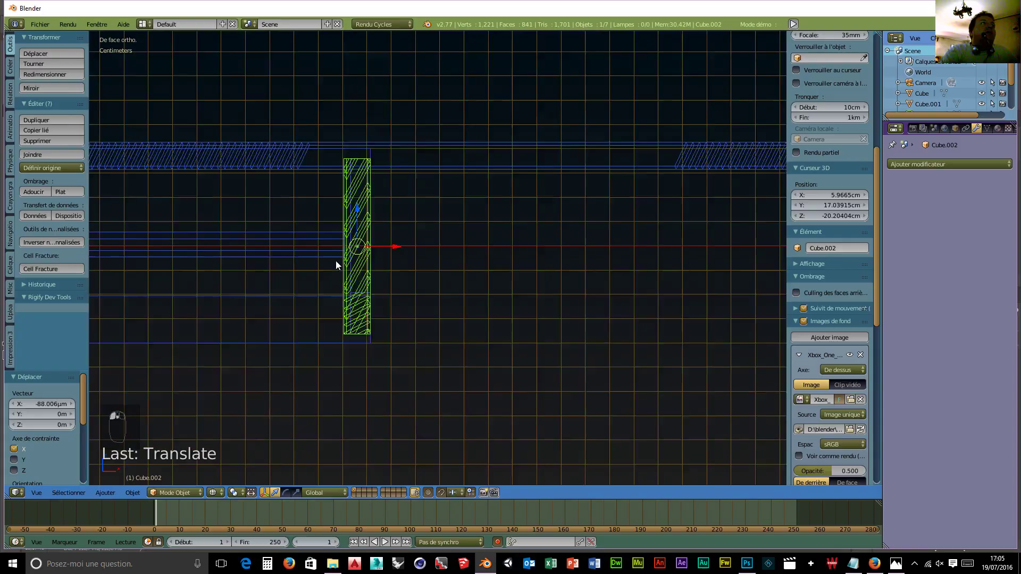
scroll(336, 260, down, 1)
middle_drag(282, 279, 429, 442)
scroll(354, 313, down, 6)
right_click(639, 242)
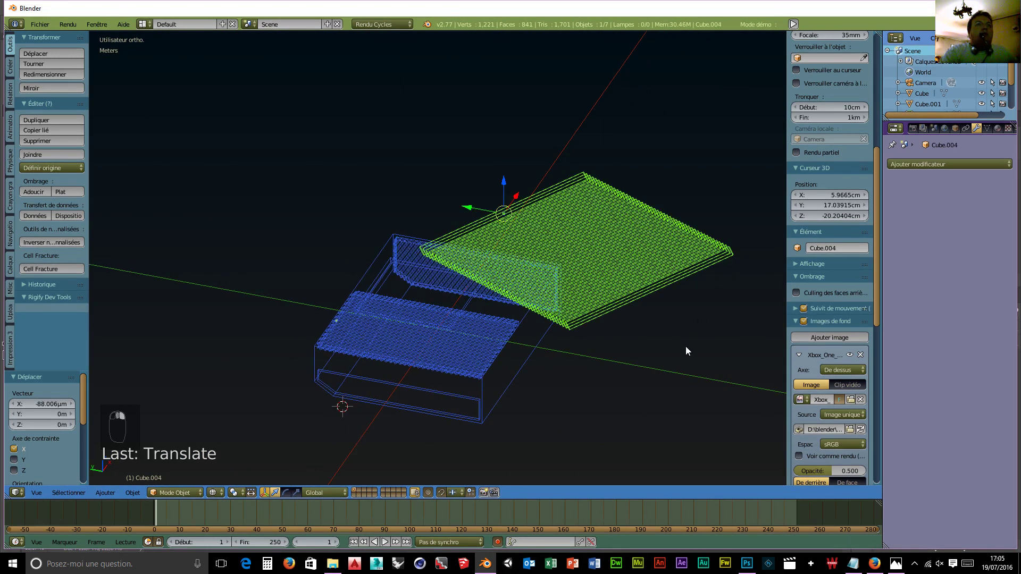
key(r)
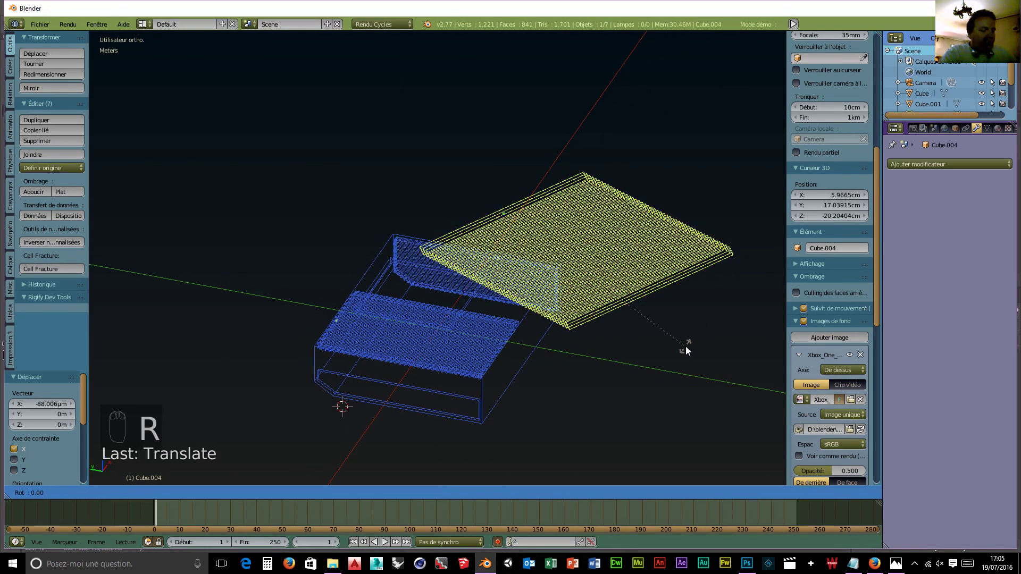
text(y)
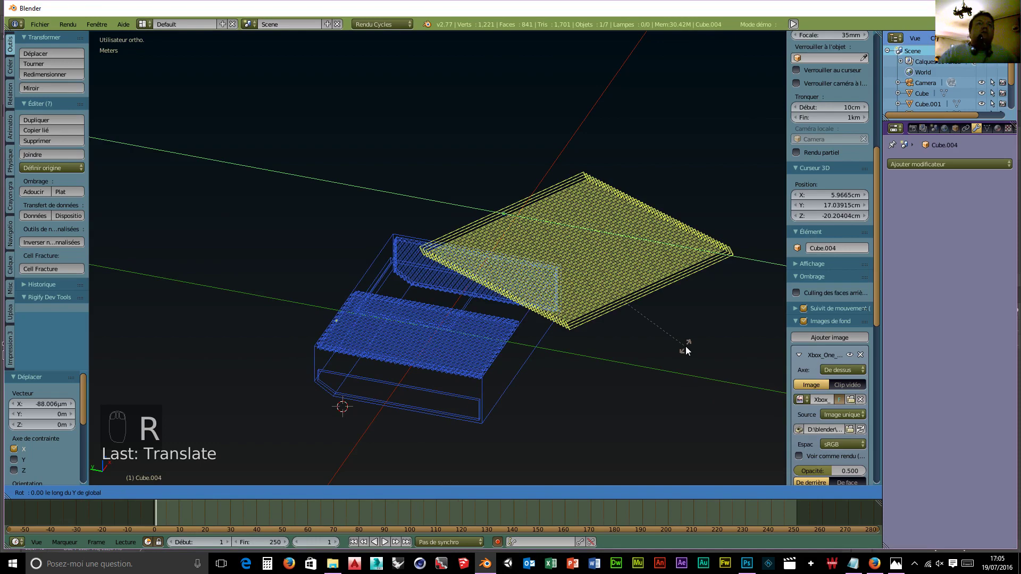
text(90)
key(Return)
- Move the rotated spare grille panel about -46.9 cm along X toward the opposite side of the case
middle_drag(679, 343, 618, 320)
drag(542, 256, 223, 292)
middle_drag(224, 292, 430, 369)
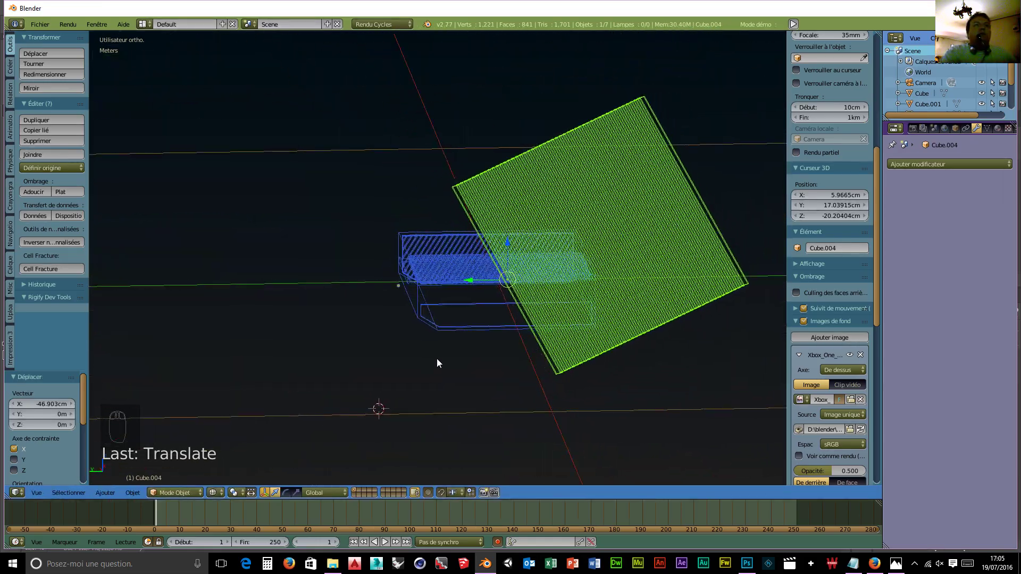
- Move the spare grille panel down and about 12 cm along Y over the case's side, and rotate it about -12.9° around global X
drag(507, 245, 391, 360)
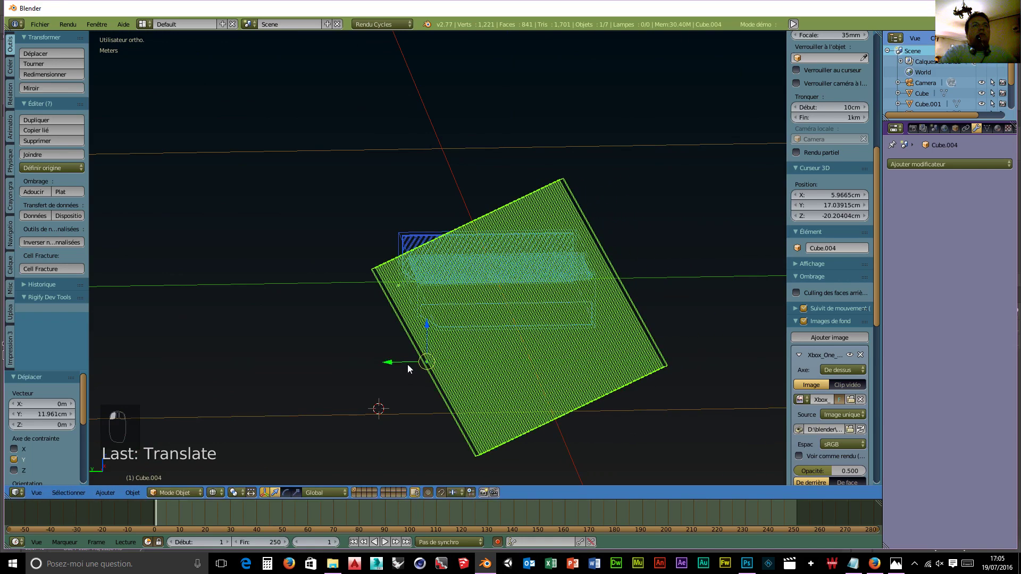
middle_drag(673, 429, 661, 406)
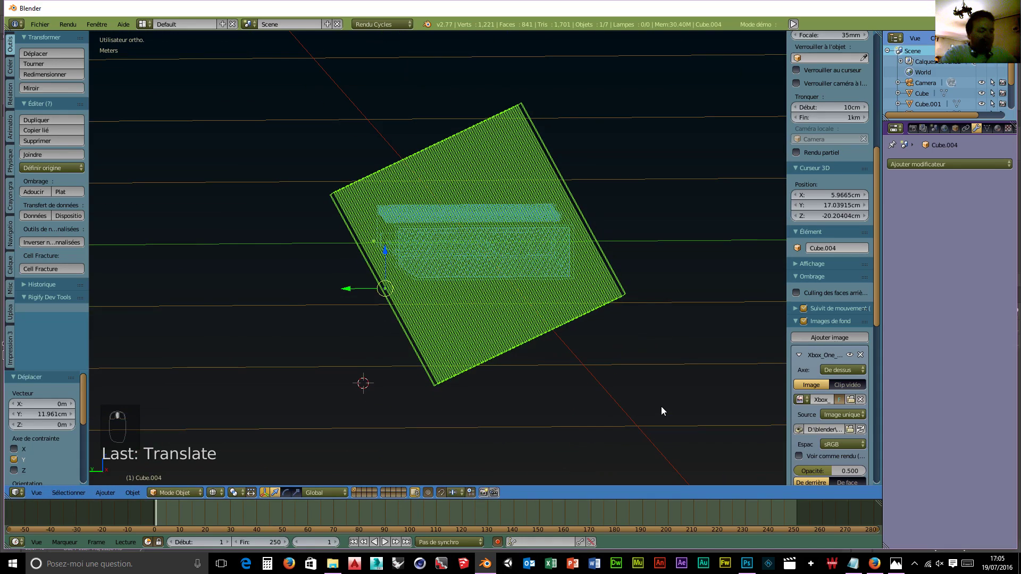
key(r)
key(x)
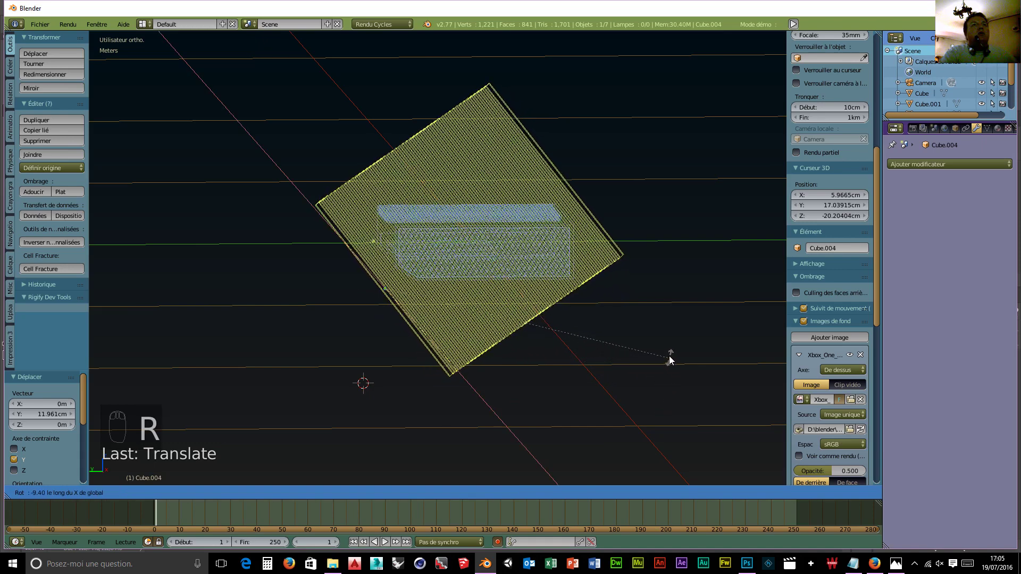
click(667, 343)
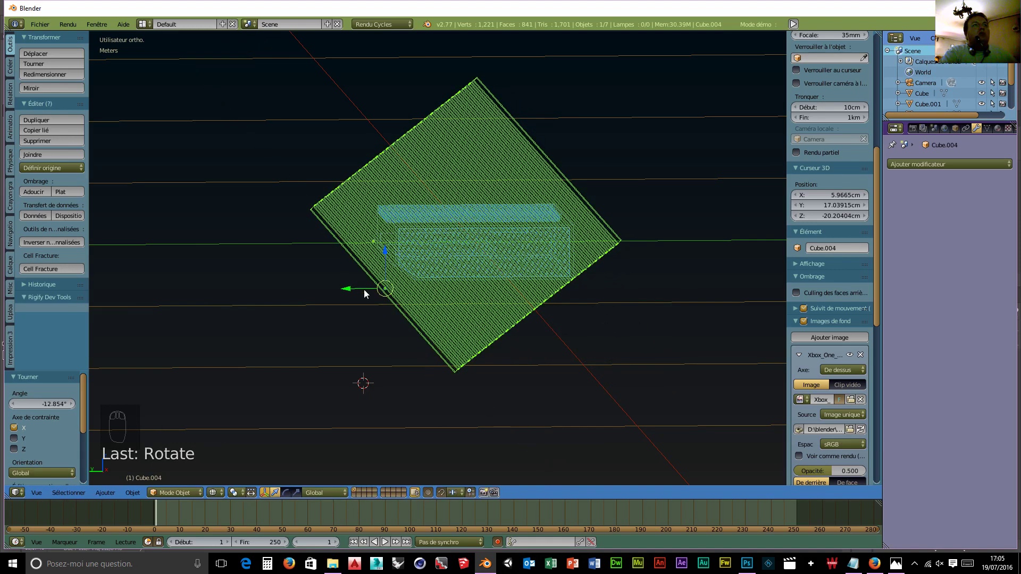
- Flip the spare grille panel 180° about the global X axis and reposition it along Y and Z over the case's side outline
drag(345, 289, 375, 289)
drag(408, 255, 407, 270)
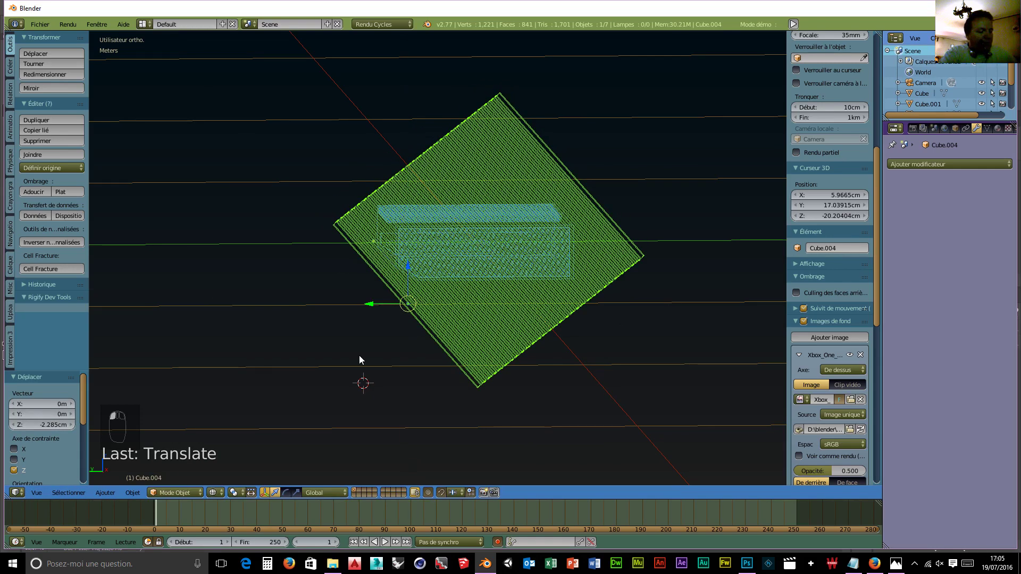
key(r)
text(x)
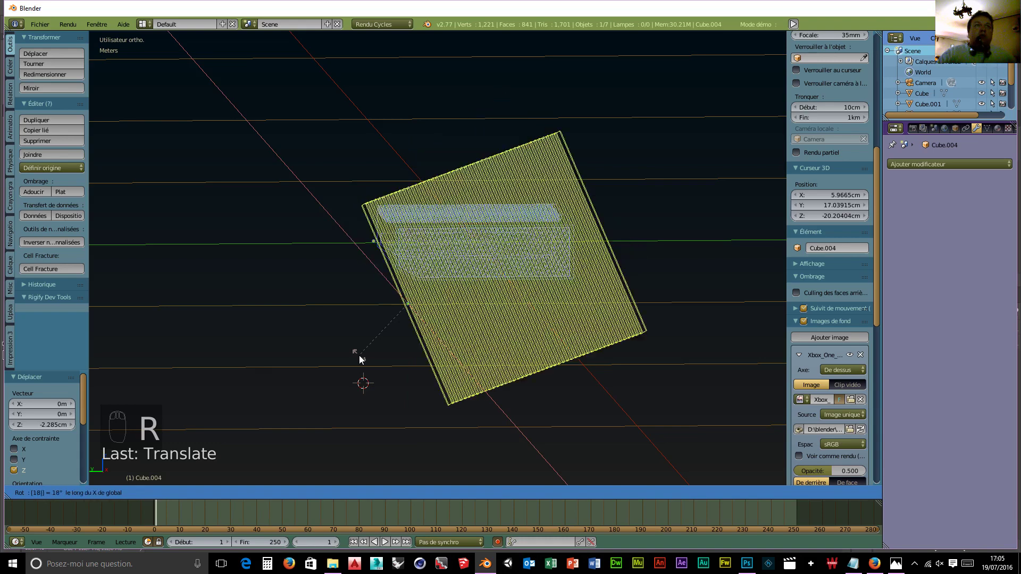
text(180)
key(Return)
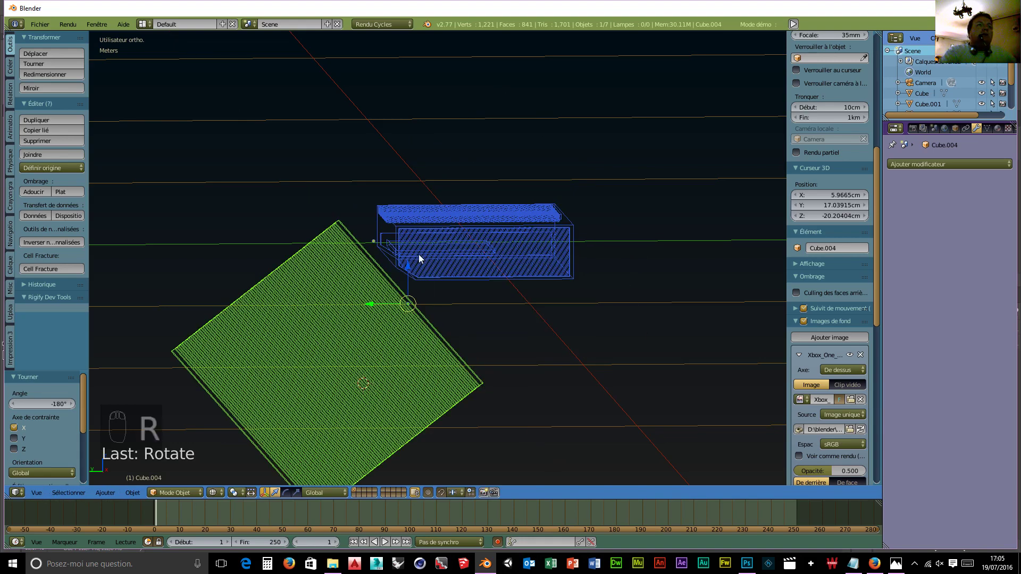
drag(362, 307, 547, 209)
- Hide the console case, the top grille and the opposite side grille, leaving only the spare panel and the side outline
middle_drag(354, 295, 488, 314)
right_click(598, 281)
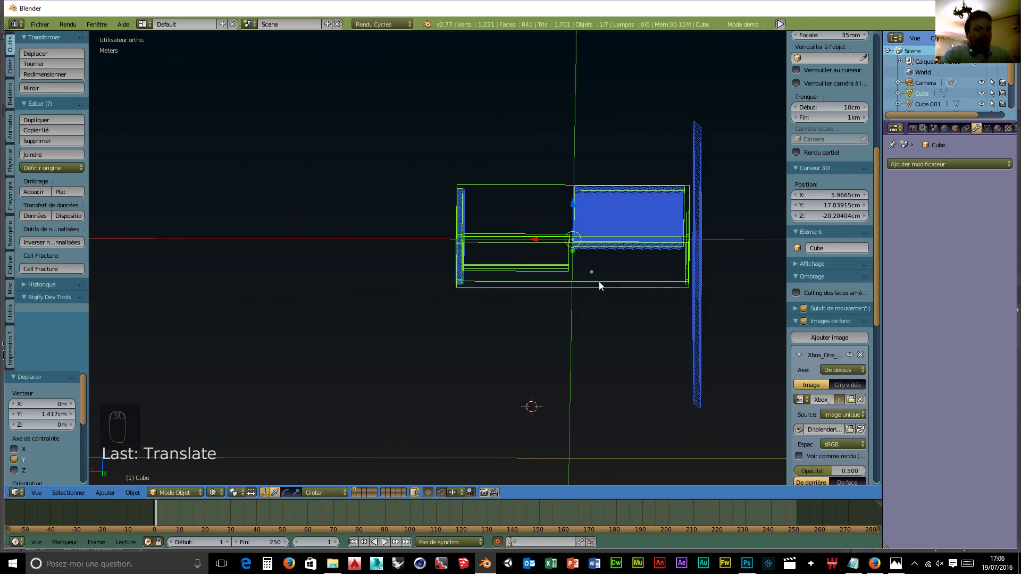
key(h)
right_click(656, 228)
key(h)
right_click(462, 239)
key(h)
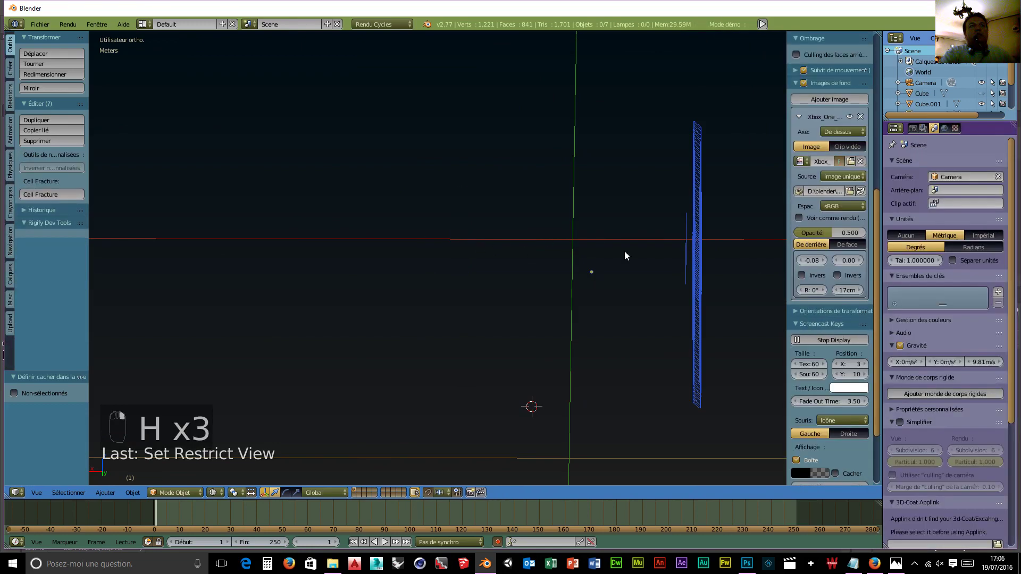
- In Edit Mode, extrude the whole side outline face (Cube.001) about -15.8 cm along X through the grille panel, and return to Object Mode
right_click(688, 259)
middle_drag(719, 311, 289, 464)
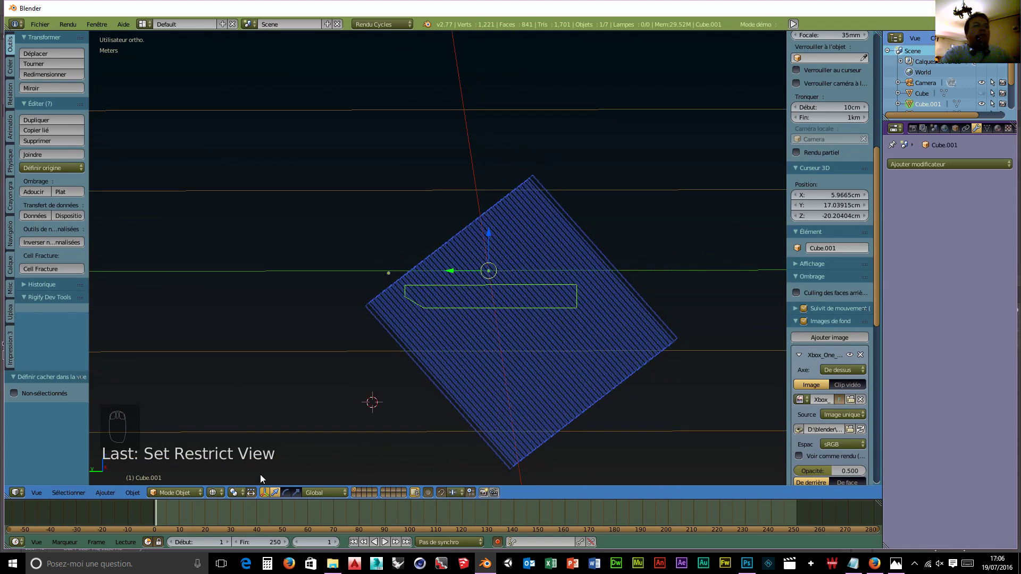
click(181, 492)
click(184, 468)
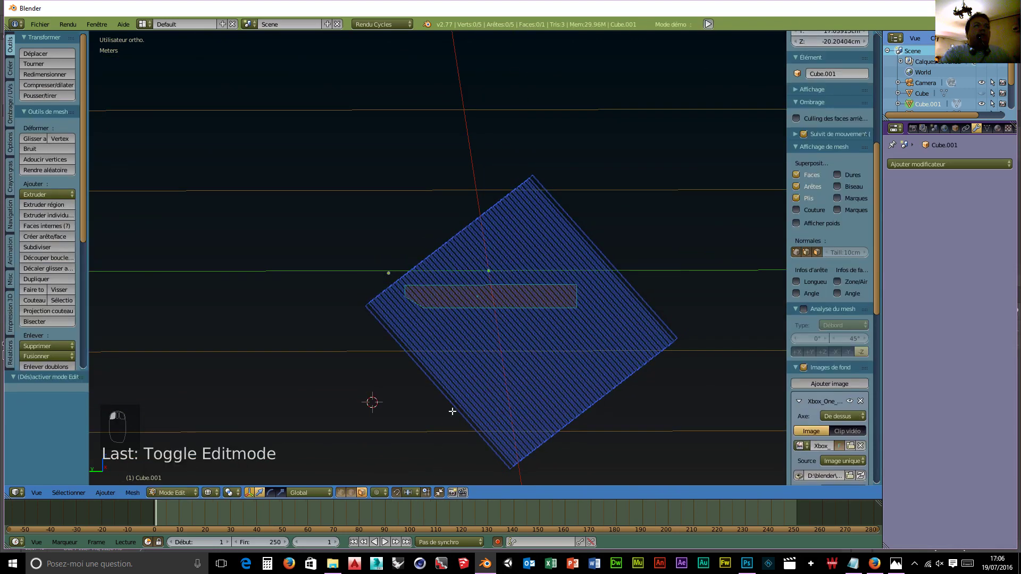
middle_drag(478, 392, 519, 414)
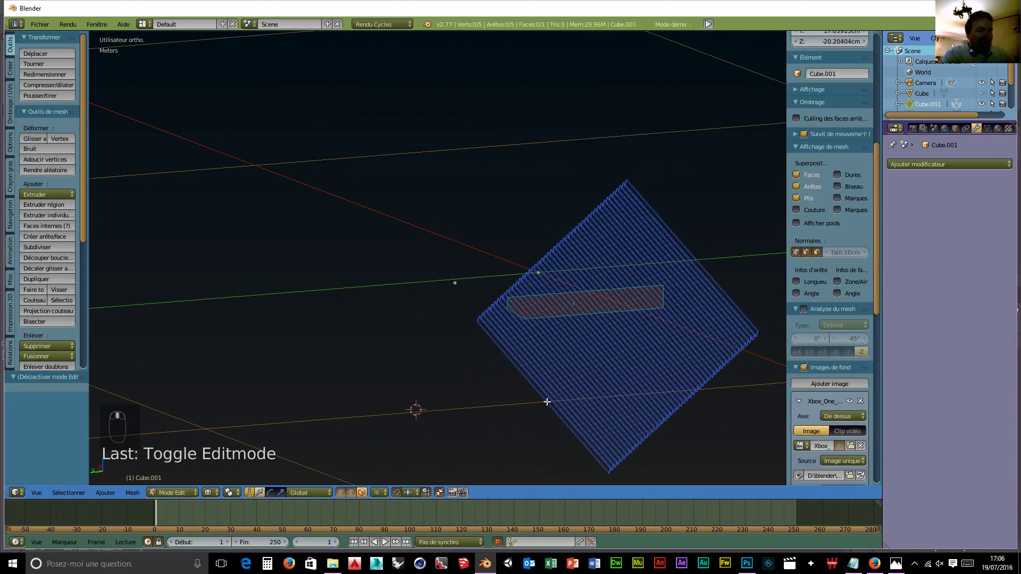
key(a)
key(e)
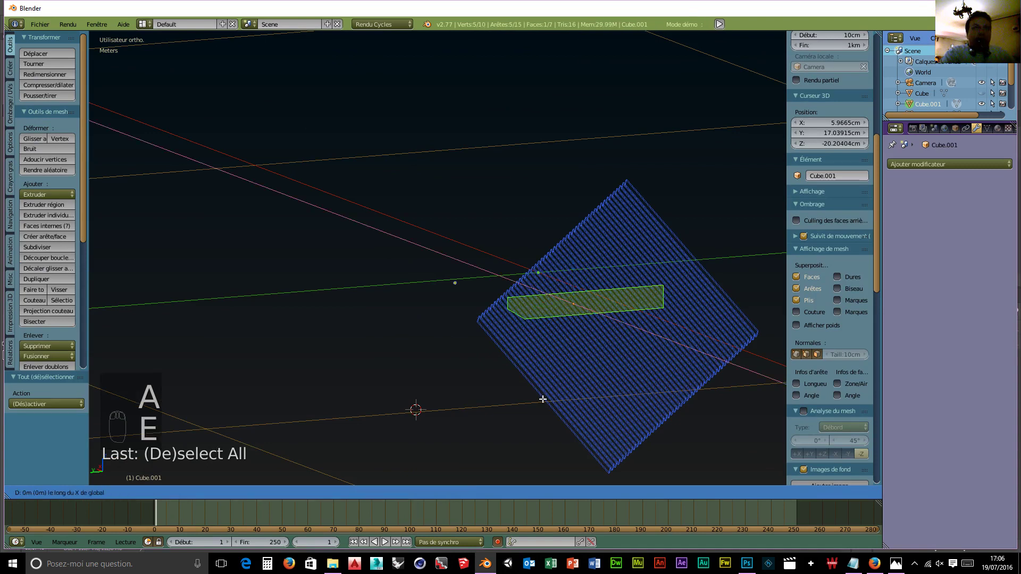
click(534, 426)
mouse_move(534, 426)
middle_down()
mouse_move(522, 450)
mouse_move(591, 458)
mouse_move(536, 445)
middle_up()
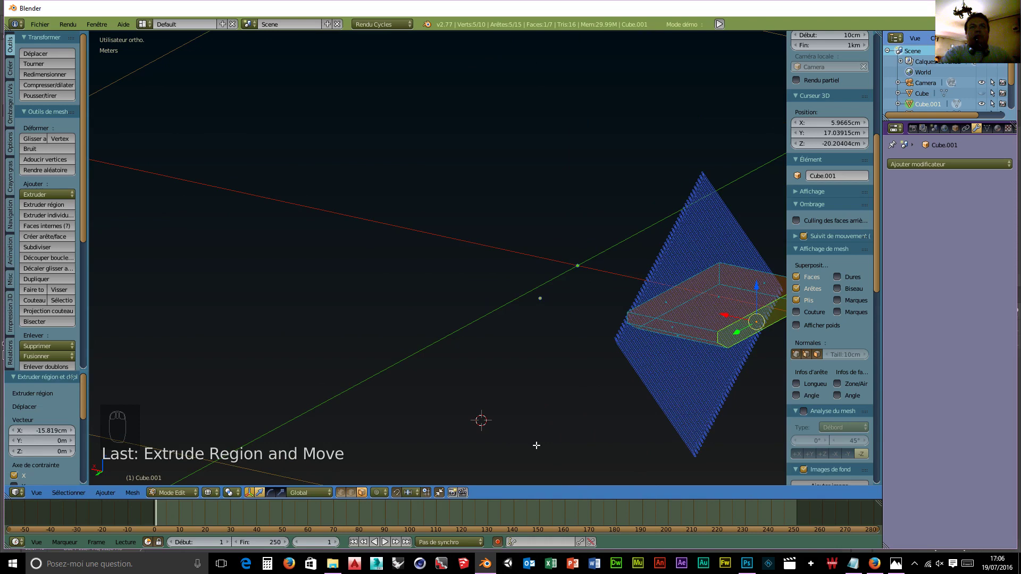
click(174, 492)
click(180, 479)
- Add a Boolean modifier set to Intersection with Cube.001 to the grille panel (Cube.004) and apply it
right_click(690, 404)
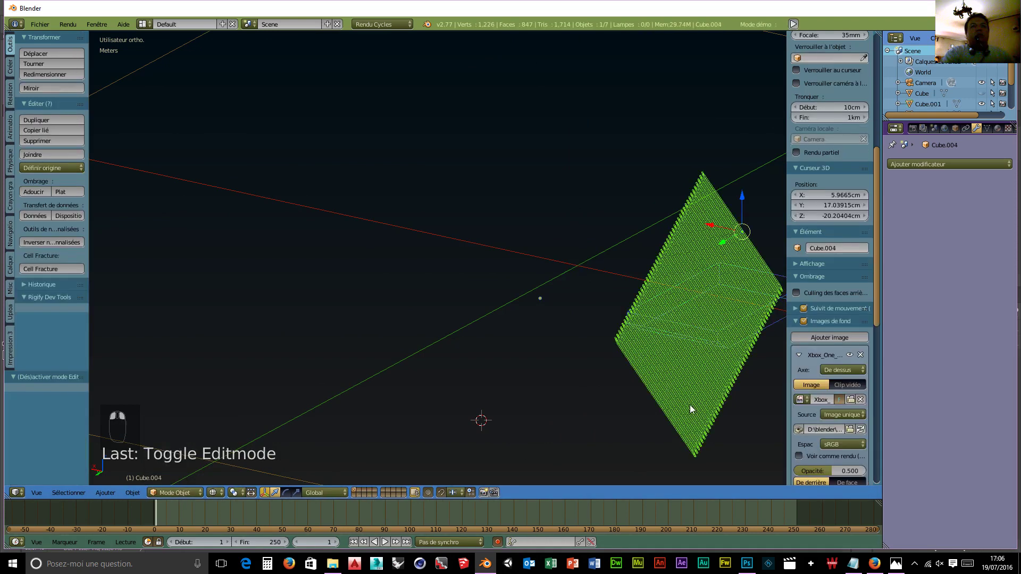
click(942, 165)
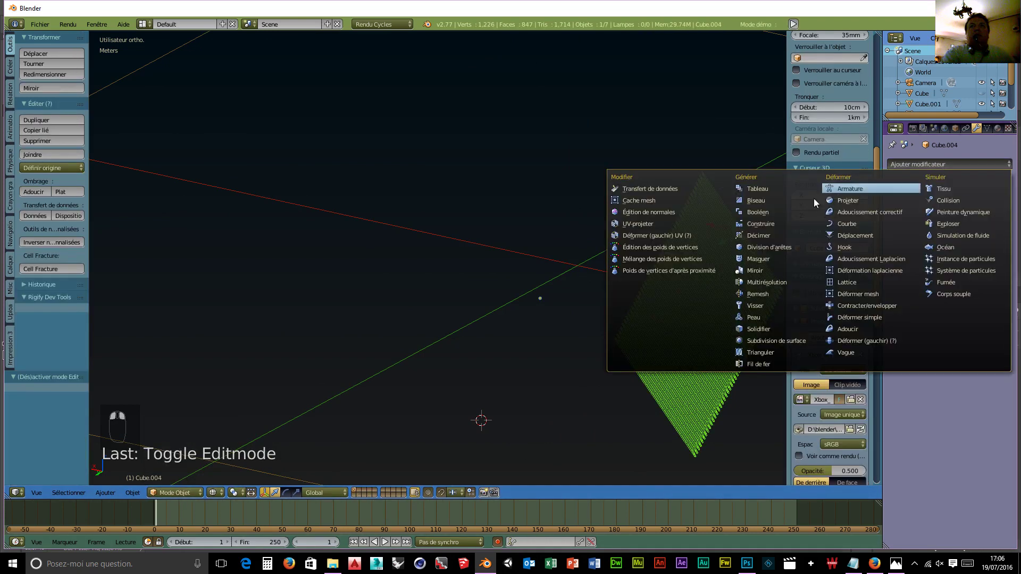
click(768, 211)
scroll(572, 308, down, 4)
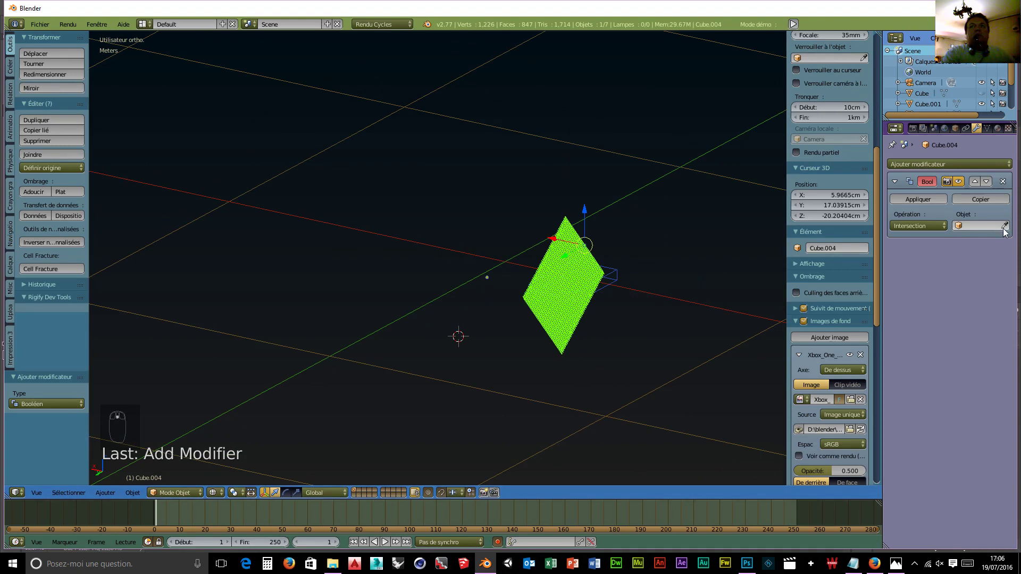
click(618, 271)
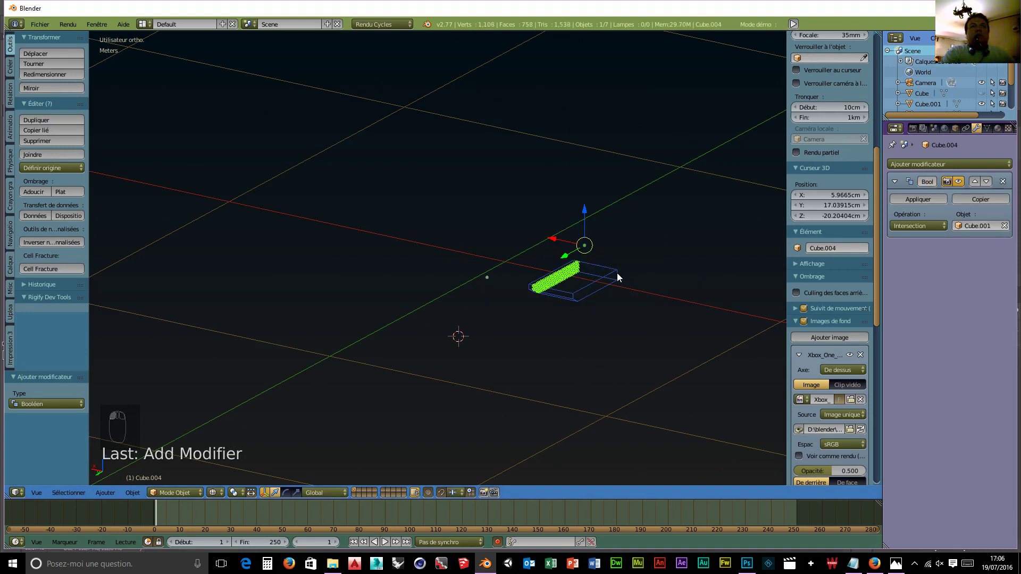
middle_drag(550, 347, 467, 380)
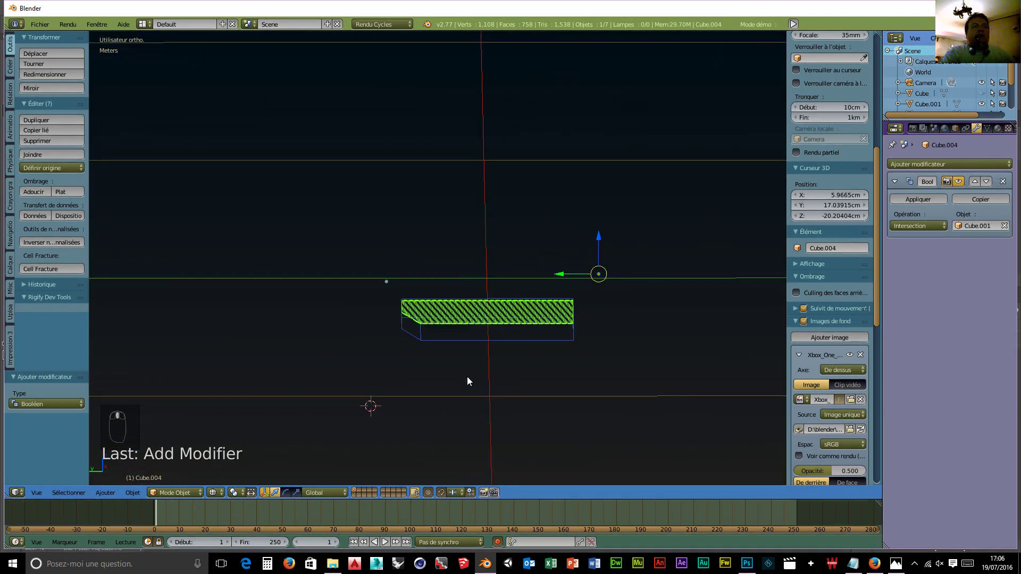
click(904, 200)
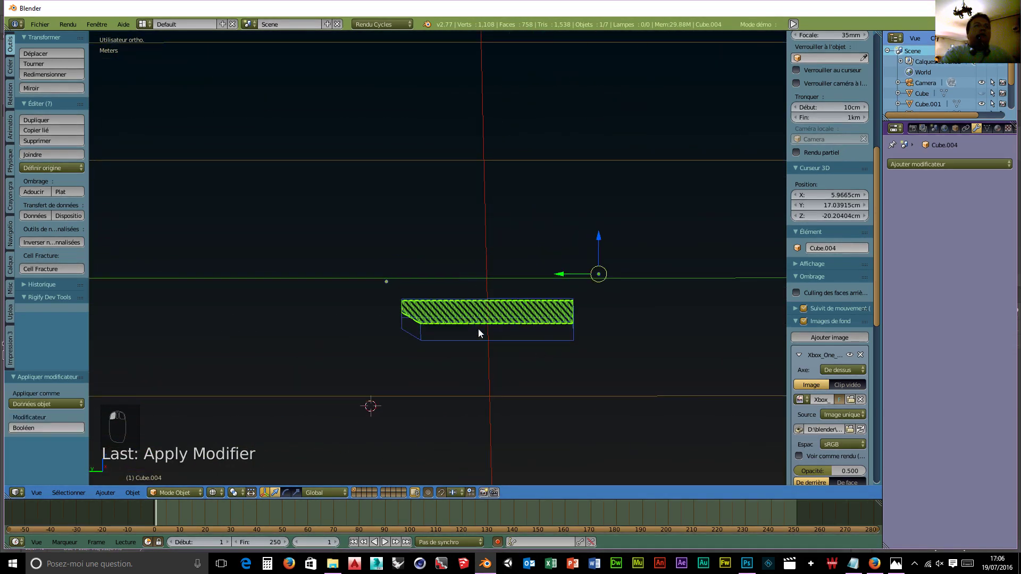
- Delete the extruded cutter Cube.001 and unhide all the hidden console parts
right_click(452, 343)
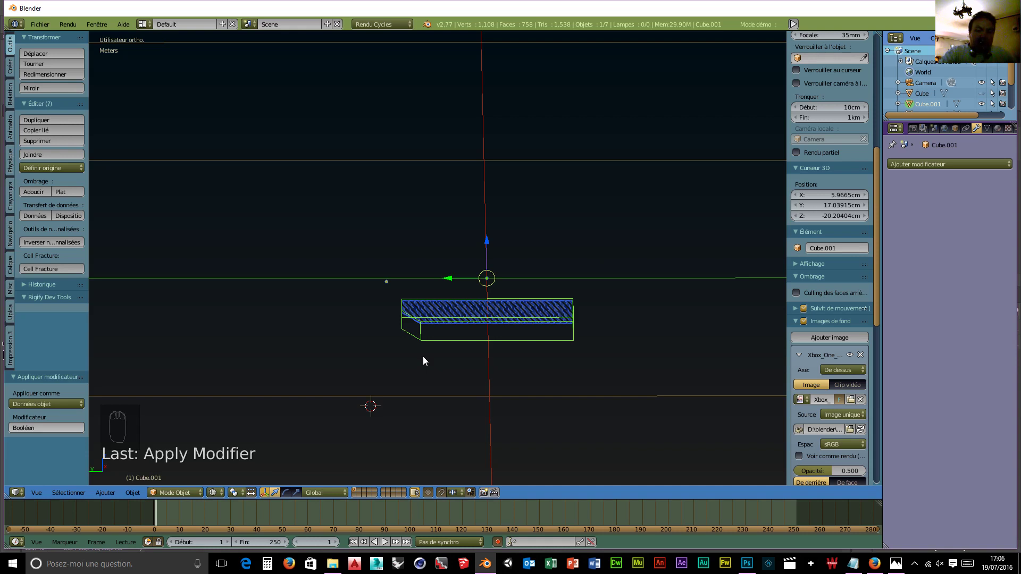
key(Delete)
click(404, 358)
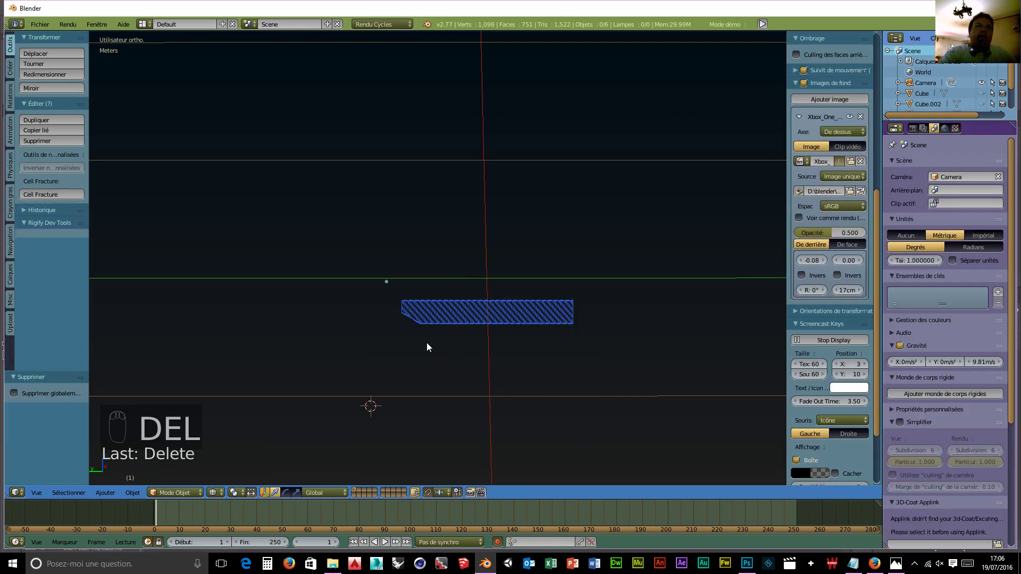
right_click(449, 303)
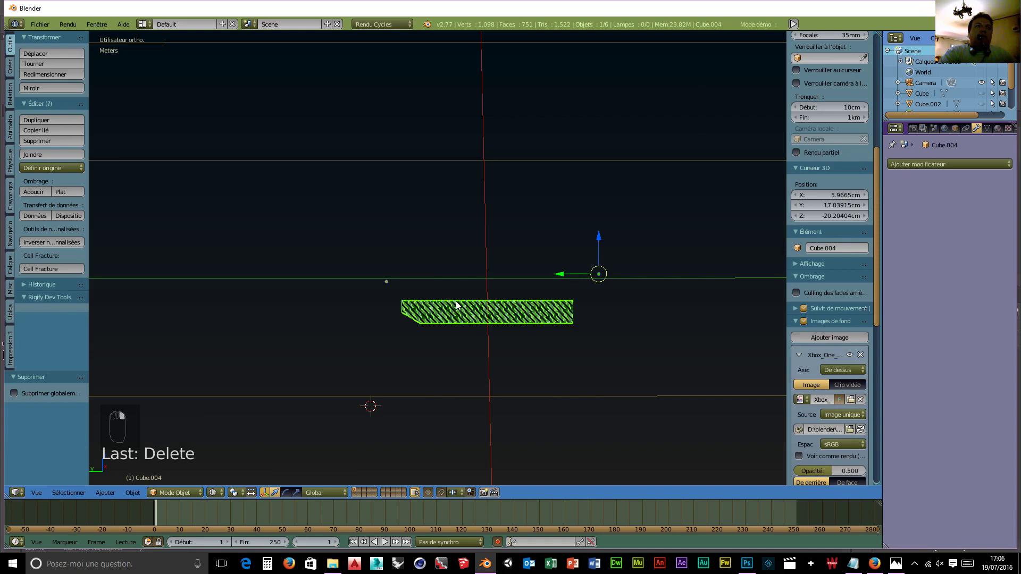
middle_drag(400, 340, 473, 363)
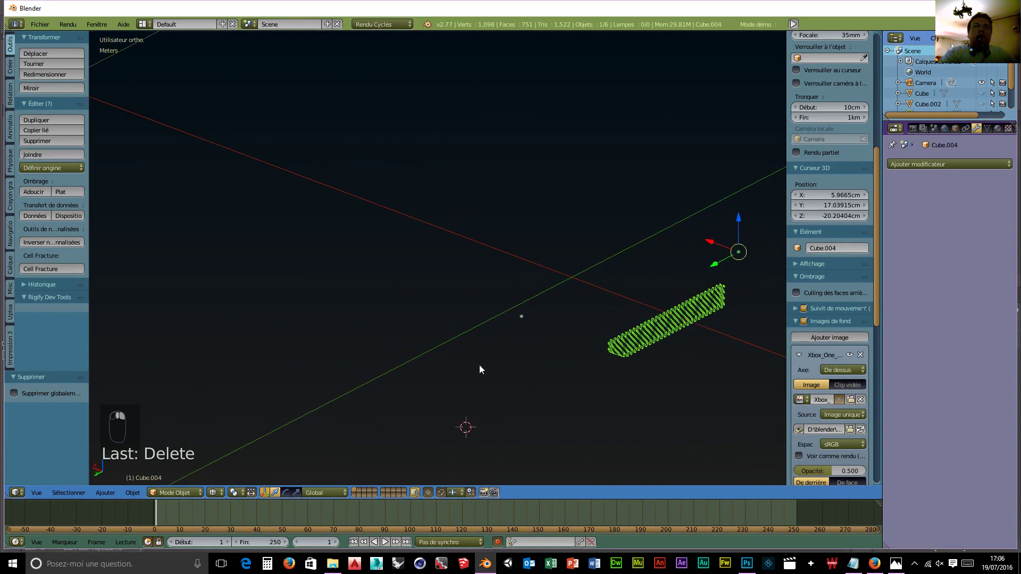
middle_drag(663, 407, 551, 379)
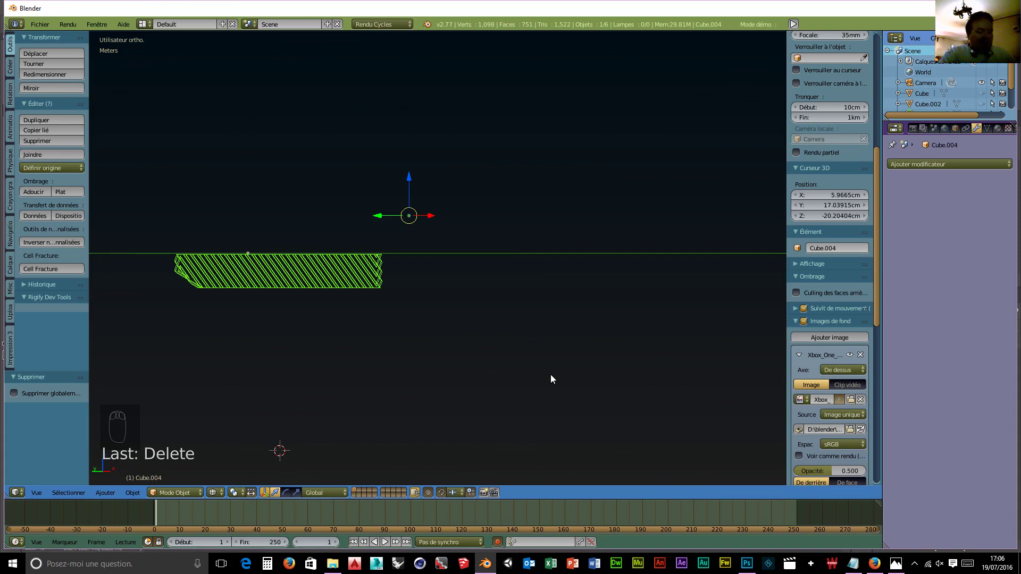
key(alt+h)
middle_drag(304, 278, 627, 372)
- Set the origin of the trimmed side grille (Cube.004) to its geometry
right_click(666, 317)
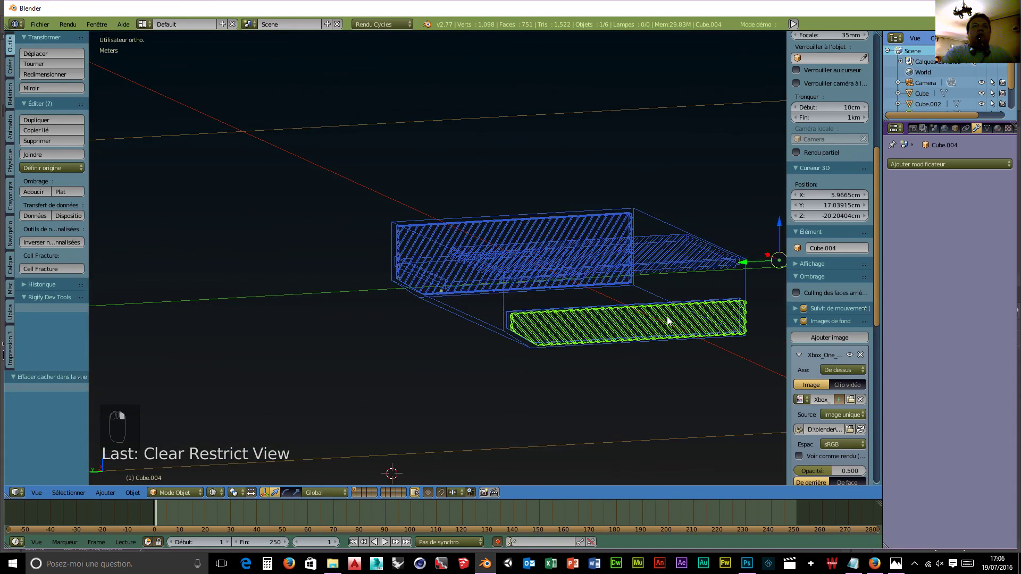
click(131, 491)
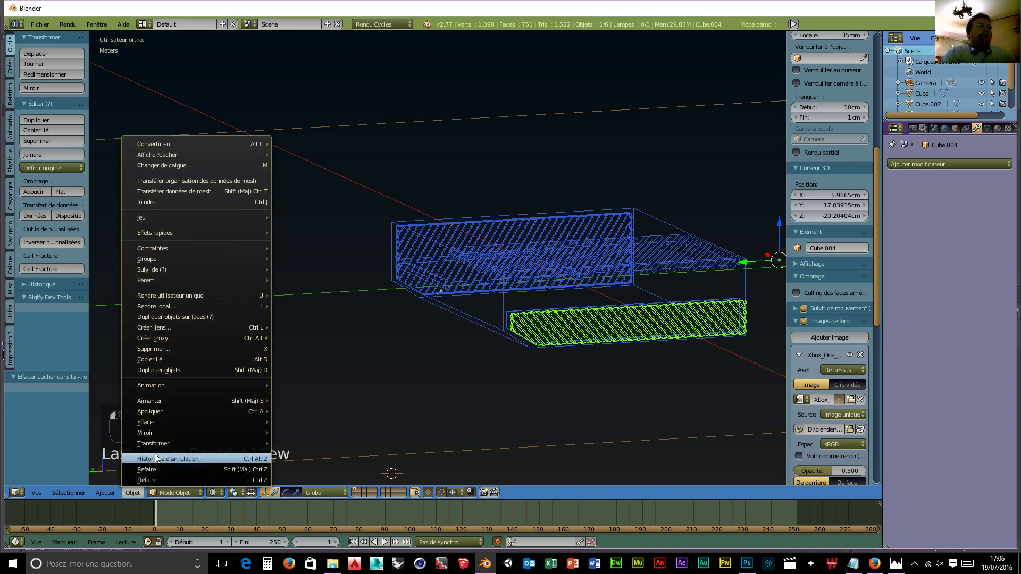
mouse_move(159, 442)
click(360, 384)
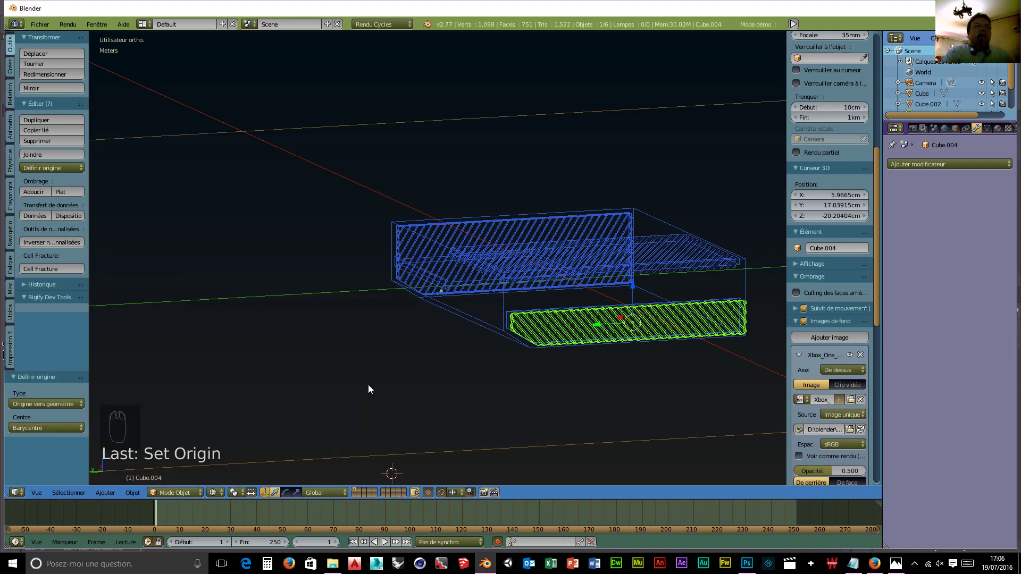
- Move the trimmed side grille about 1.64 cm along X into the case's side wall
middle_drag(624, 417, 531, 373)
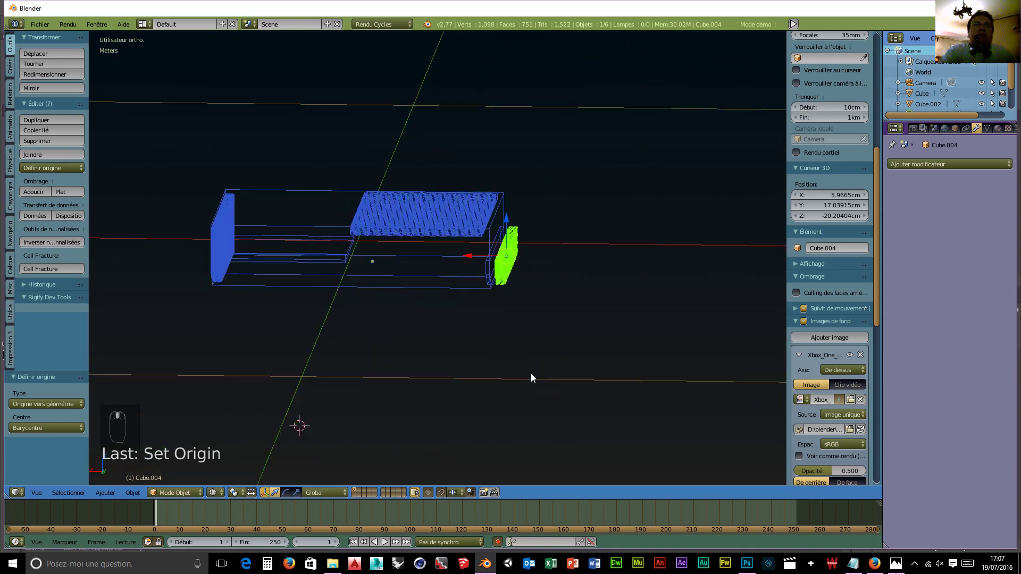
scroll(530, 373, up, 3)
drag(568, 259, 536, 245)
scroll(697, 346, up, 1)
- Nudge the trimmed side grille about 0.88 mm along X to line it up with the case's outer edge
middle_drag(697, 347, 458, 336)
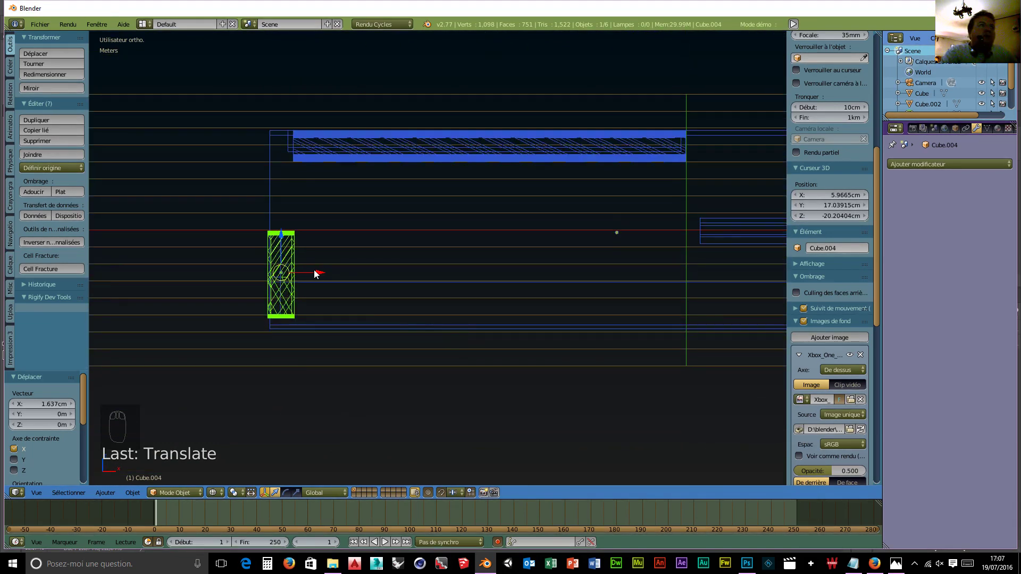
drag(317, 273, 318, 275)
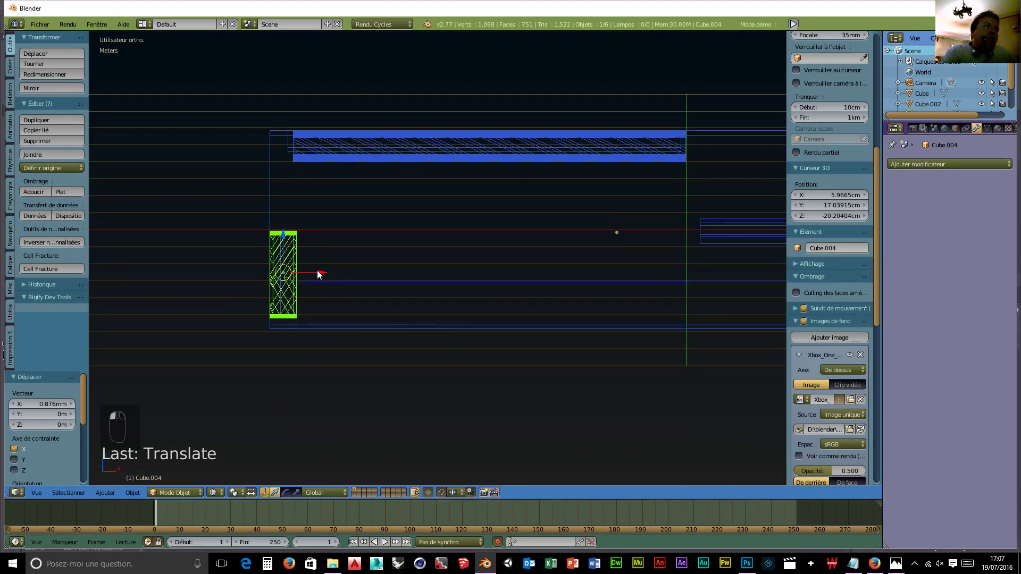
middle_drag(344, 338, 545, 394)
scroll(478, 345, down, 5)
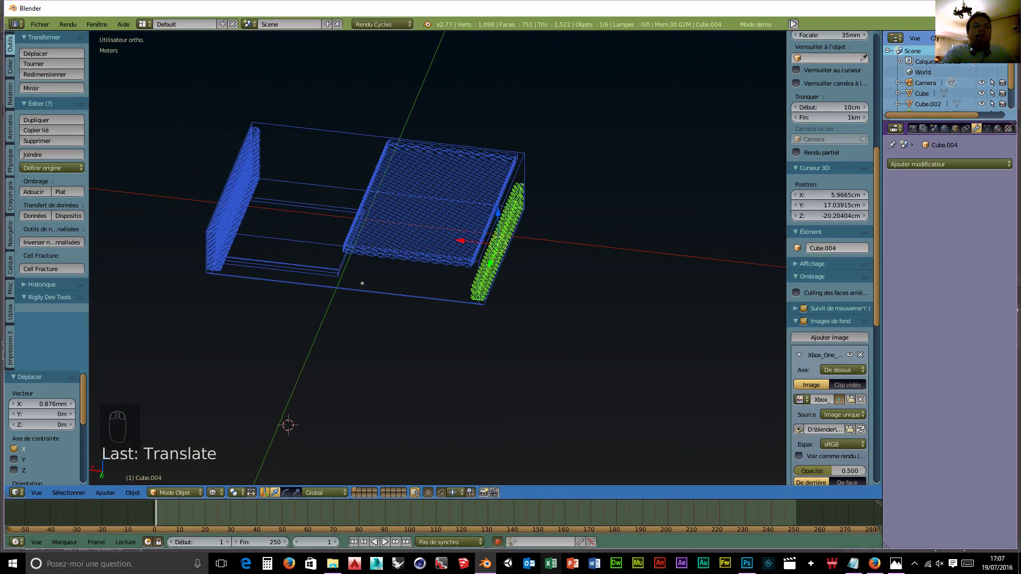
- Switch to Firefox and run a Google image search for "logo xbox"
click(866, 530)
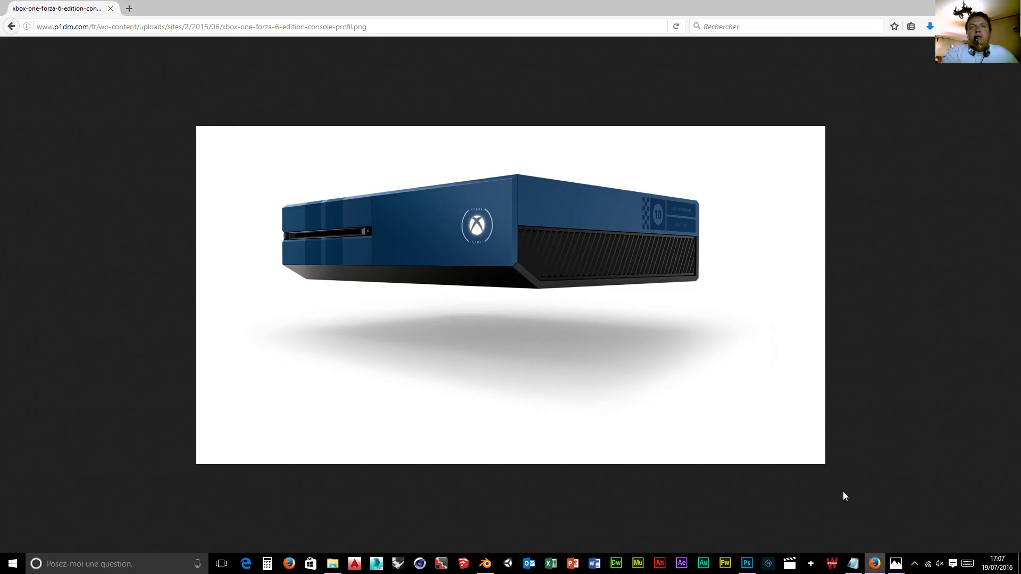
click(836, 28)
text(logo )
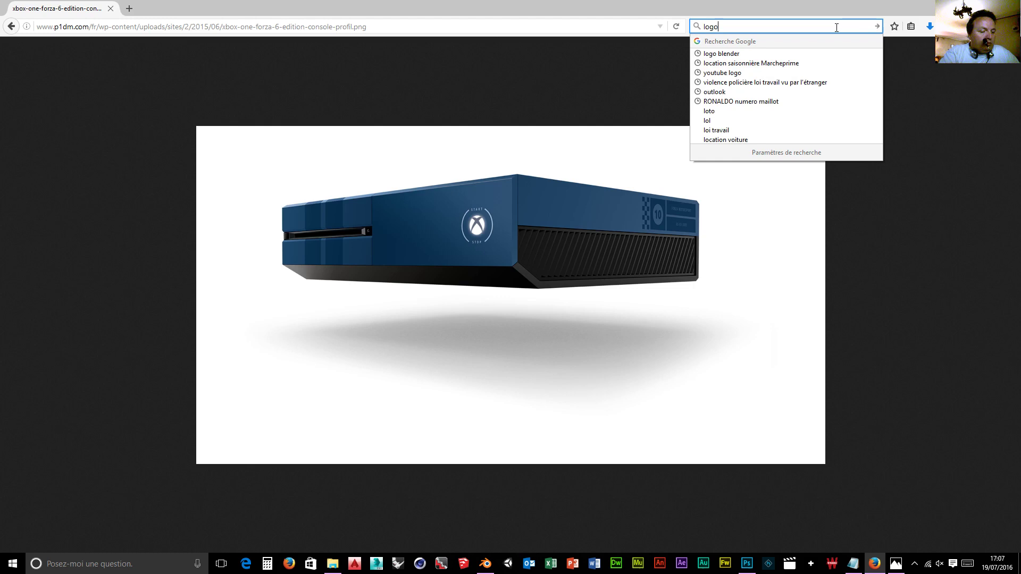
text(xbox)
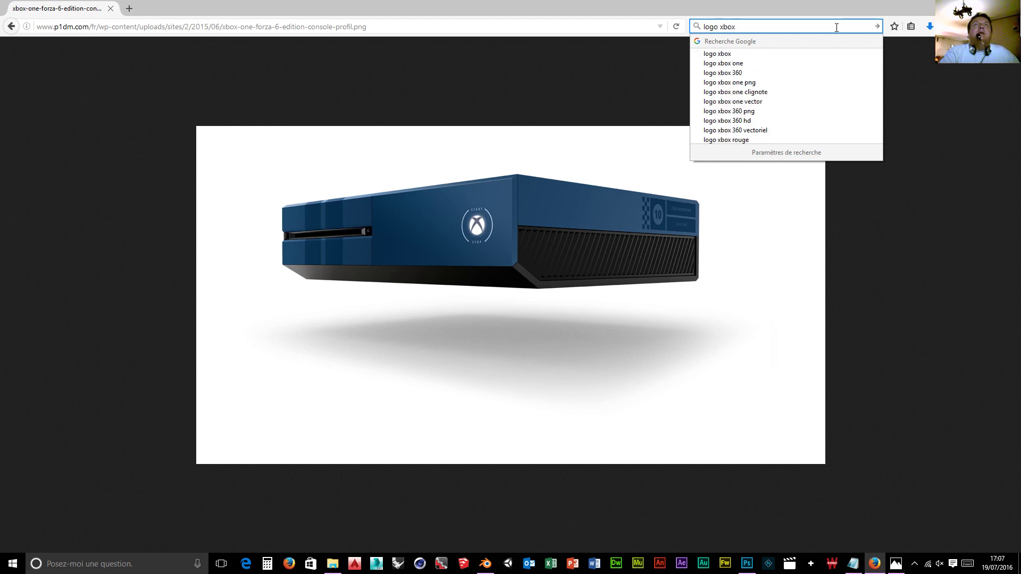
key(Return)
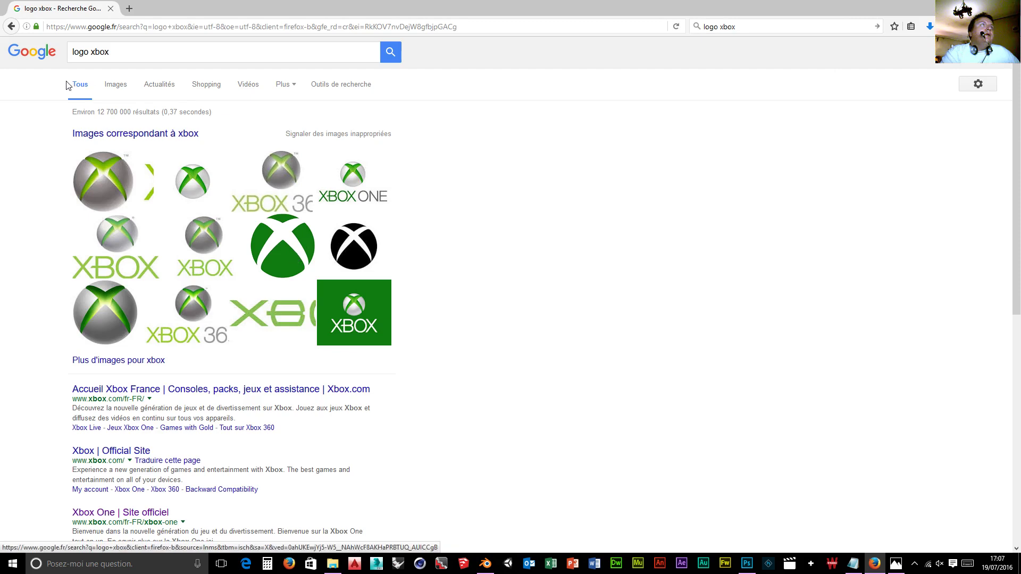
click(118, 85)
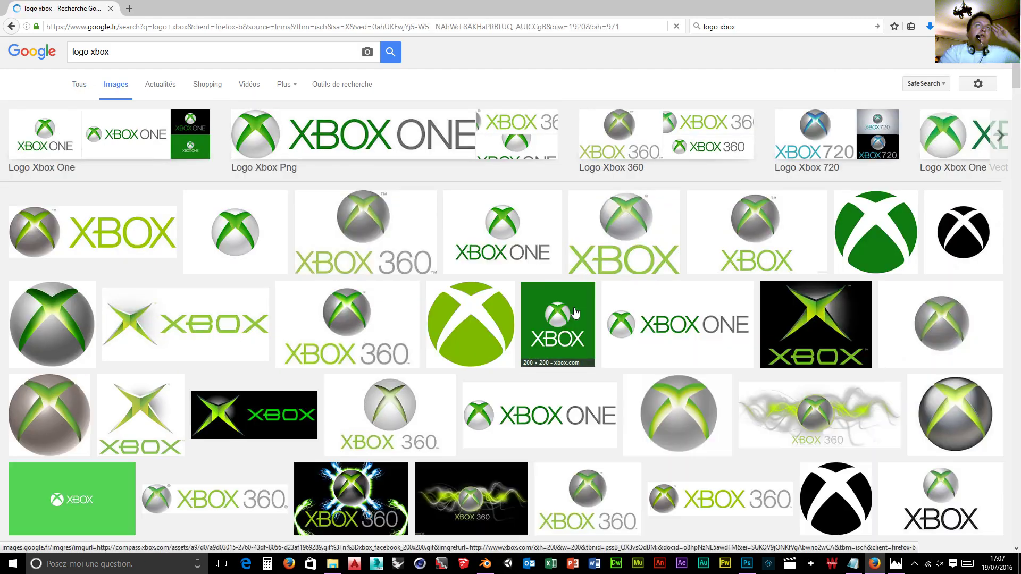
- Open the full-size black Wikimedia Xbox logo and save it as Xbox_Logo.svg in the neo retro orange folder
click(842, 497)
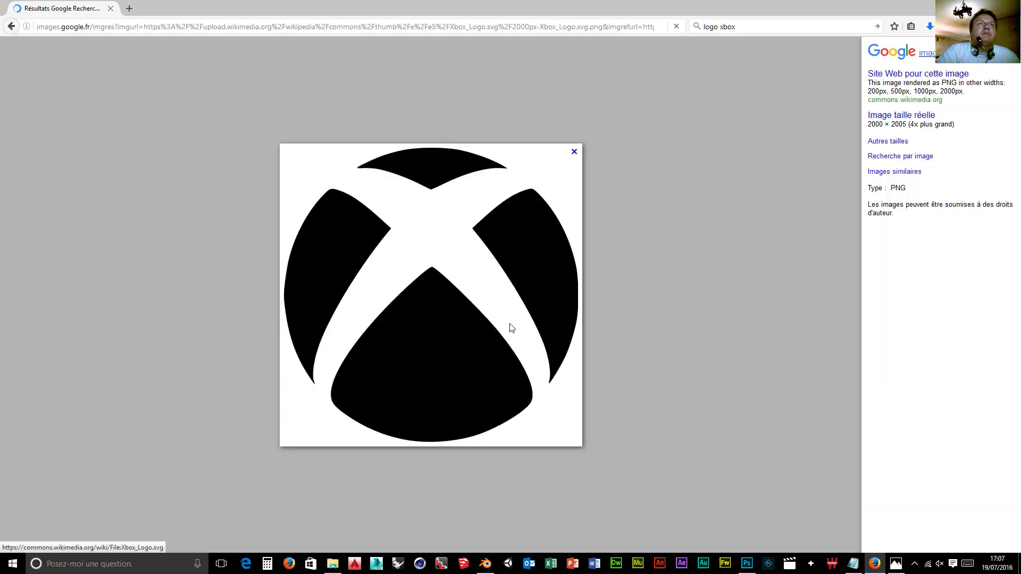
right_click(492, 317)
click(537, 322)
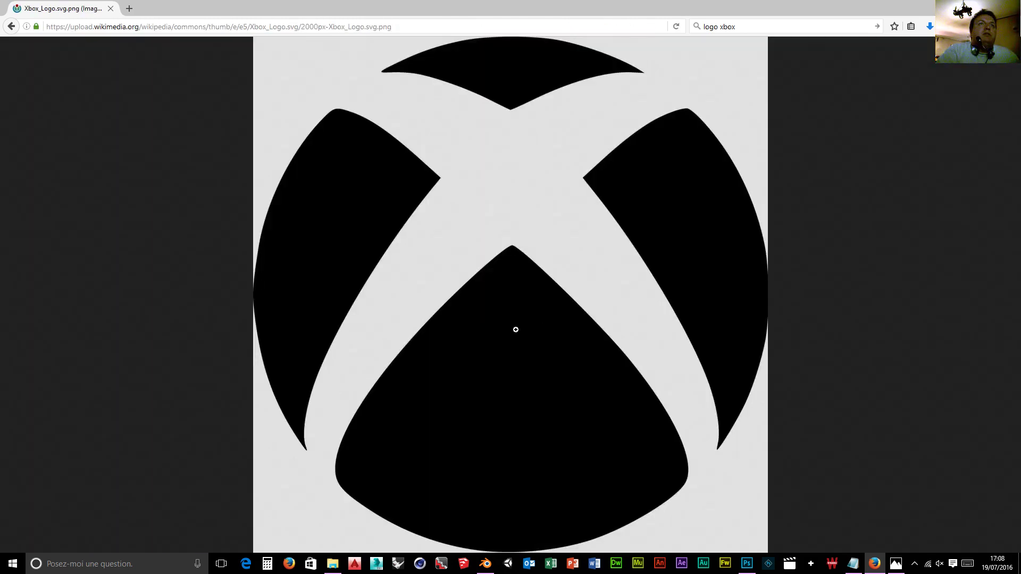
click(516, 330)
right_click(536, 329)
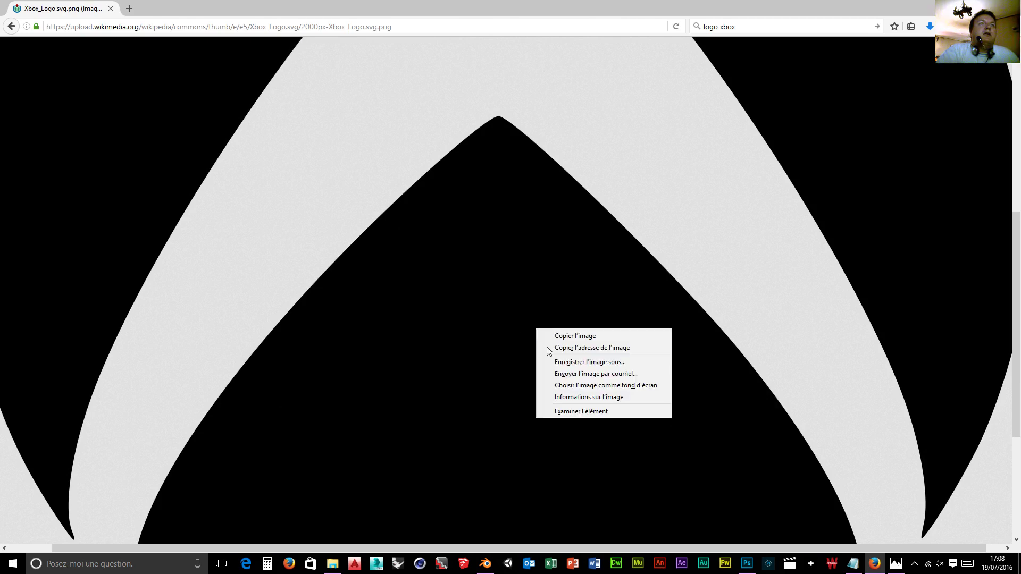
click(594, 363)
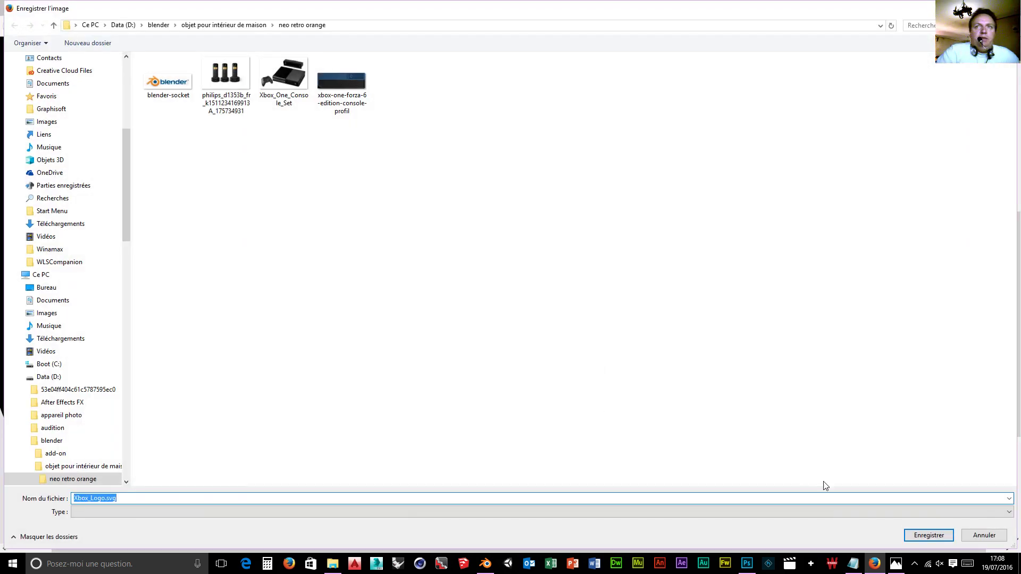
click(925, 536)
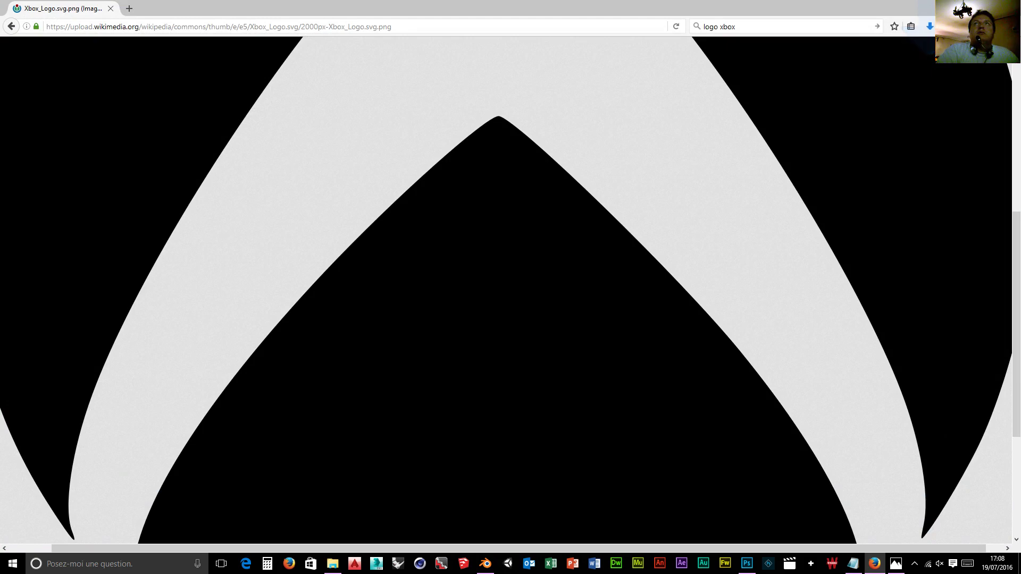
click(747, 565)
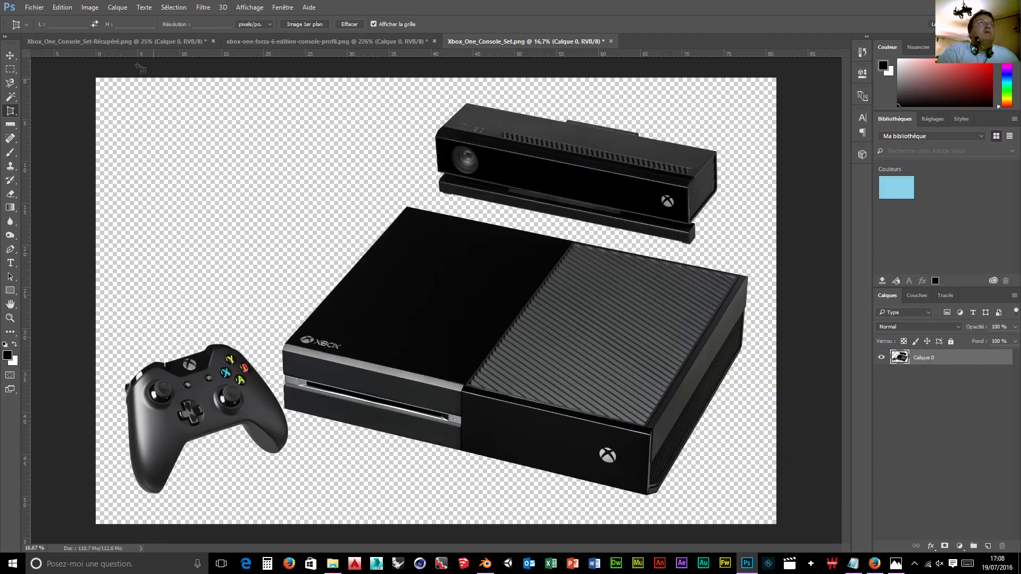
click(34, 7)
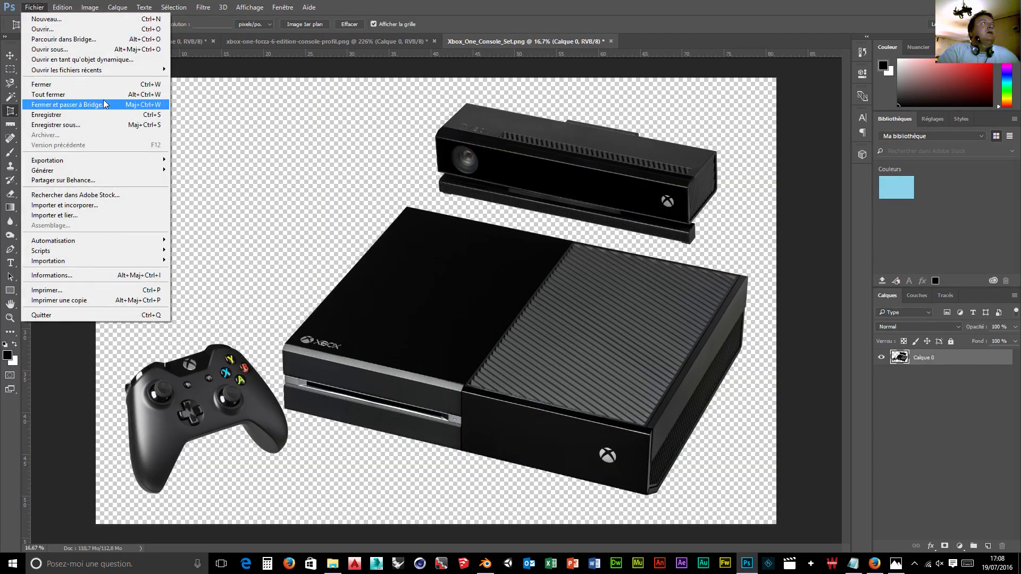
click(703, 25)
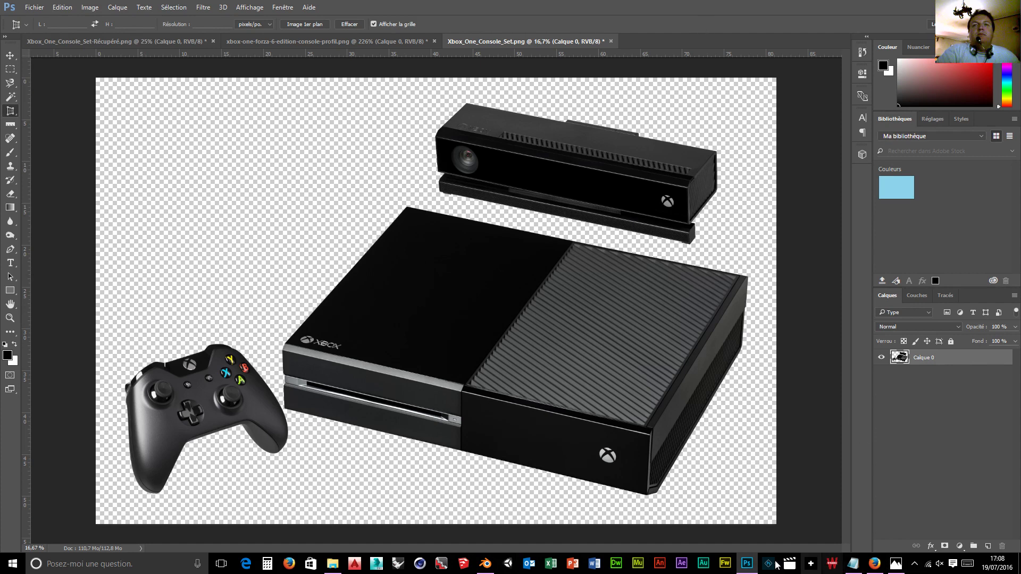
- Return to Blender and add a UV sphere with 32 segments, 16 rings and a size of 1 m
mouse_move(485, 564)
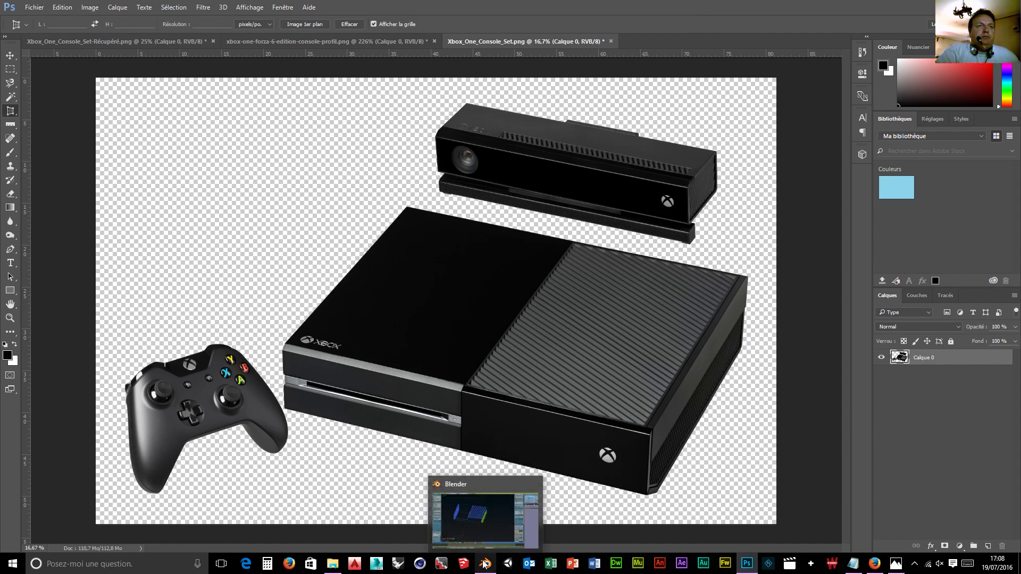
click(484, 563)
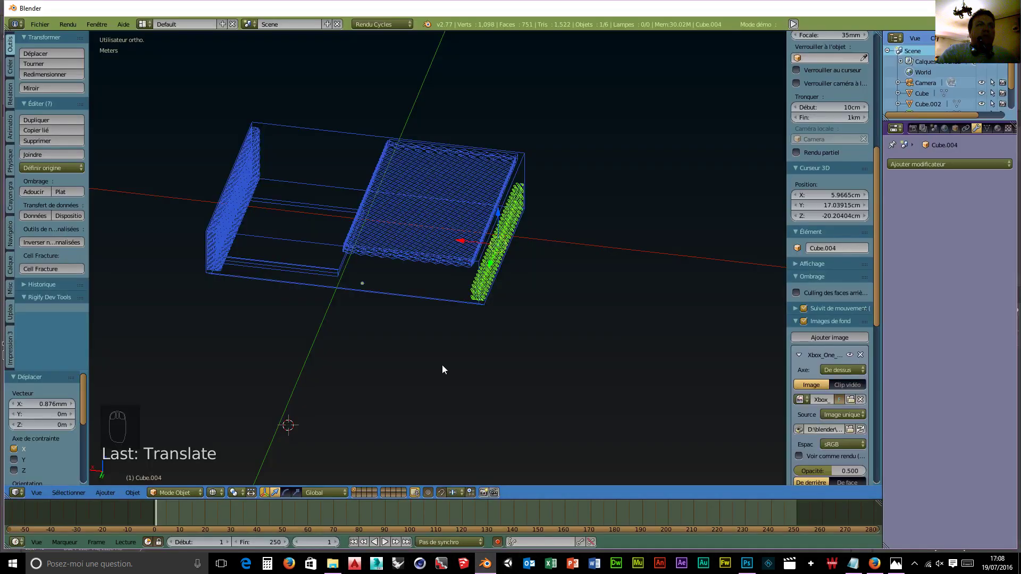
middle_drag(447, 304, 520, 318)
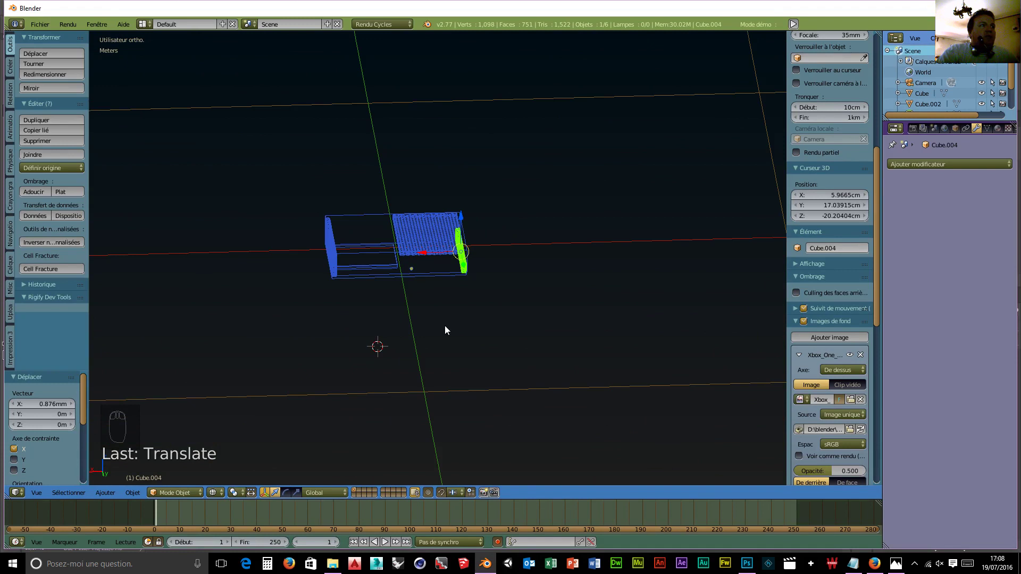
key(shift+a)
mouse_move(444, 326)
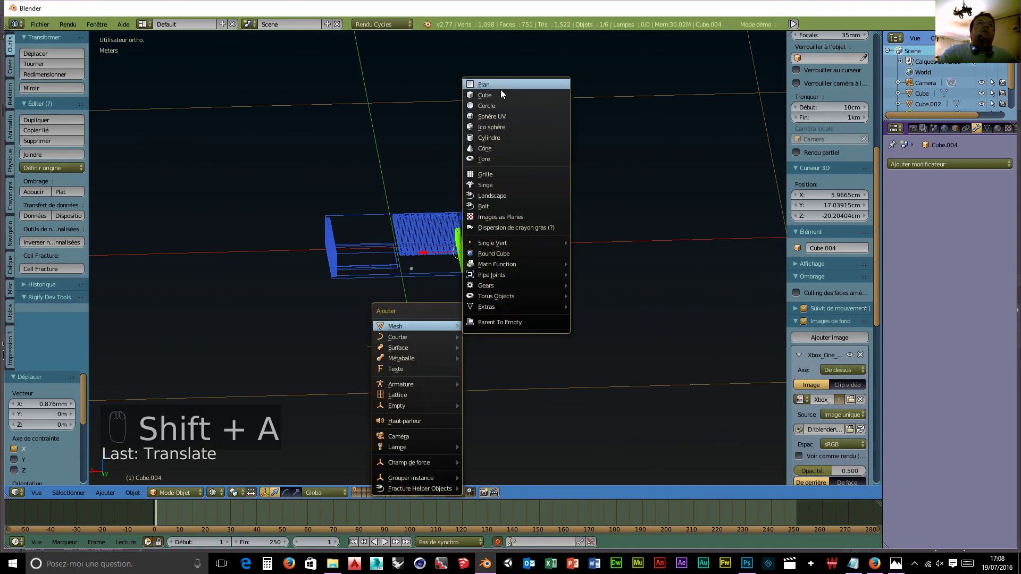
click(501, 116)
scroll(533, 277, down, 5)
middle_drag(524, 250, 566, 301)
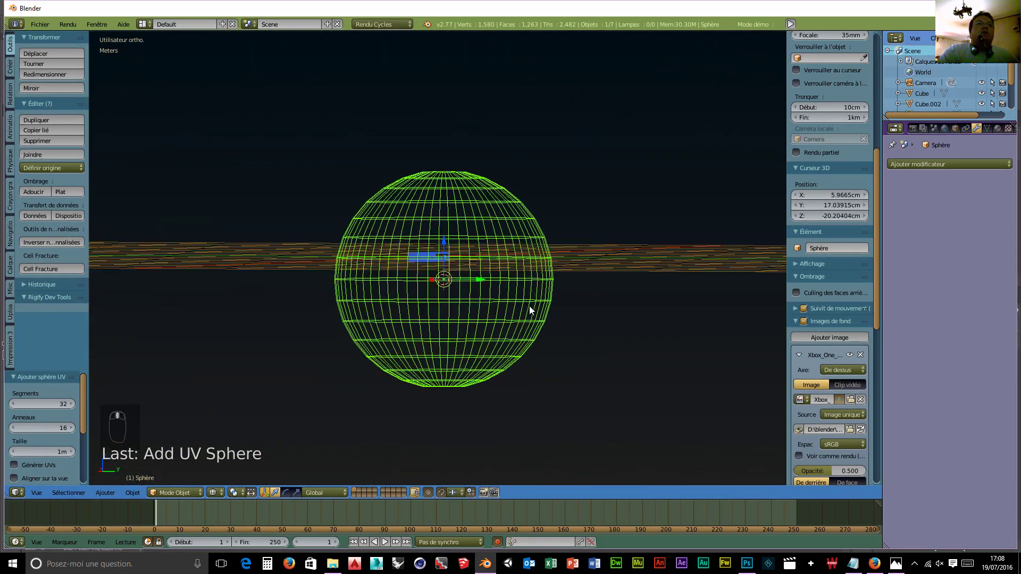
middle_drag(462, 292, 394, 345)
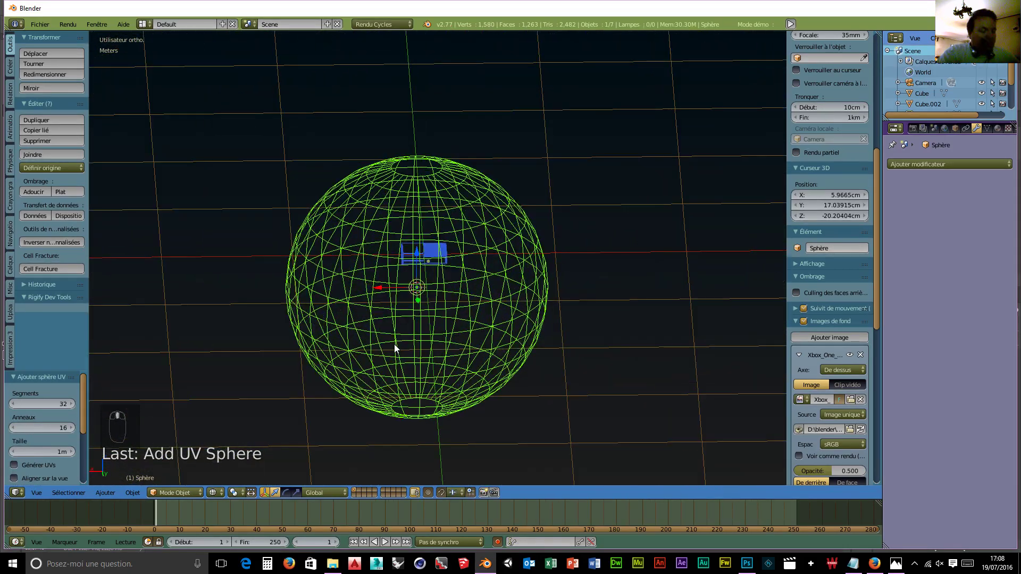
- Rotate the UV sphere 90° about the X axis
key(r)
text(x90)
key(Return)
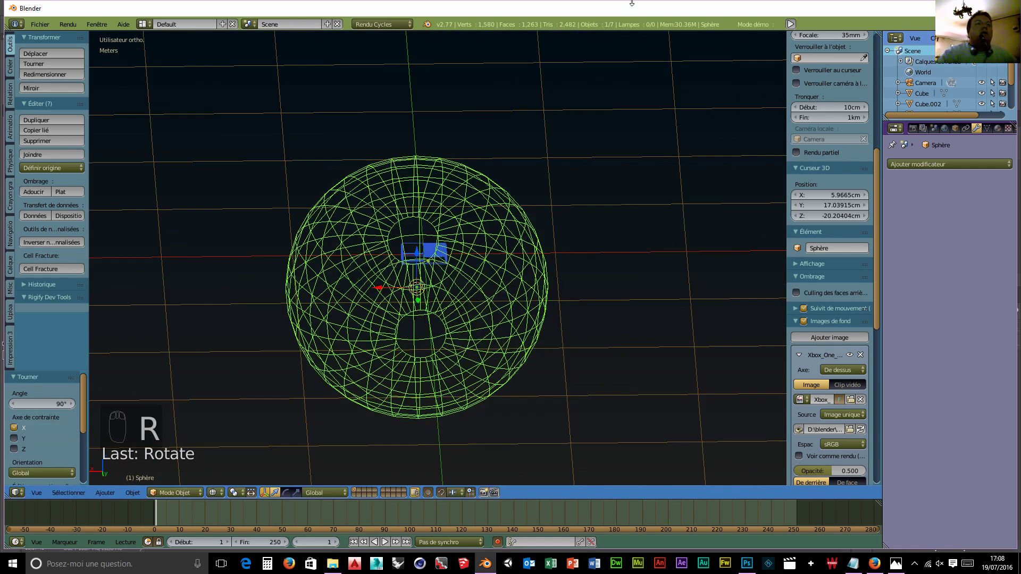
- Put the sphere into Edit Mode in the orthographic back view
scroll(540, 285, down, 1)
key(KP_1)
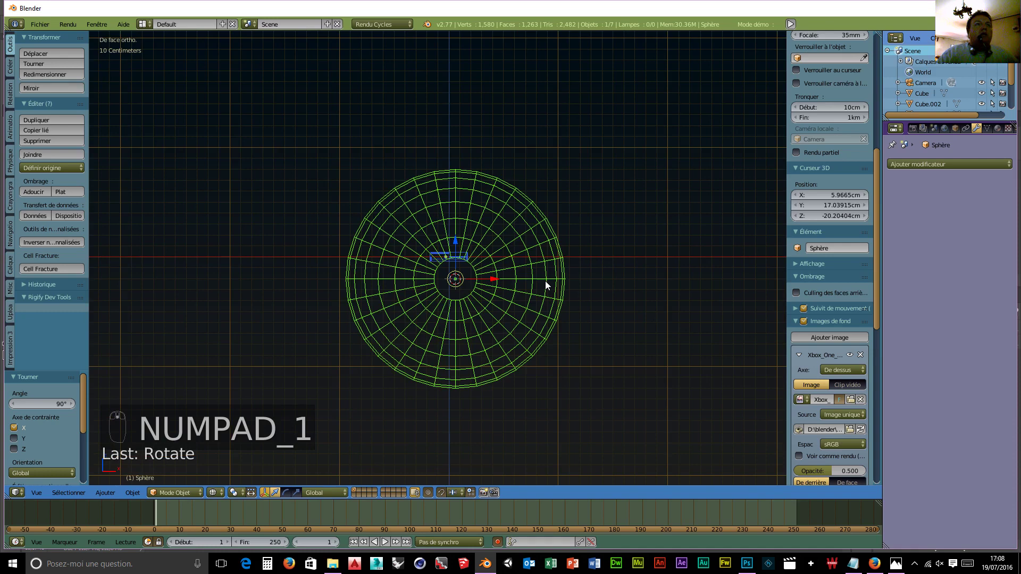
scroll(538, 283, up, 6)
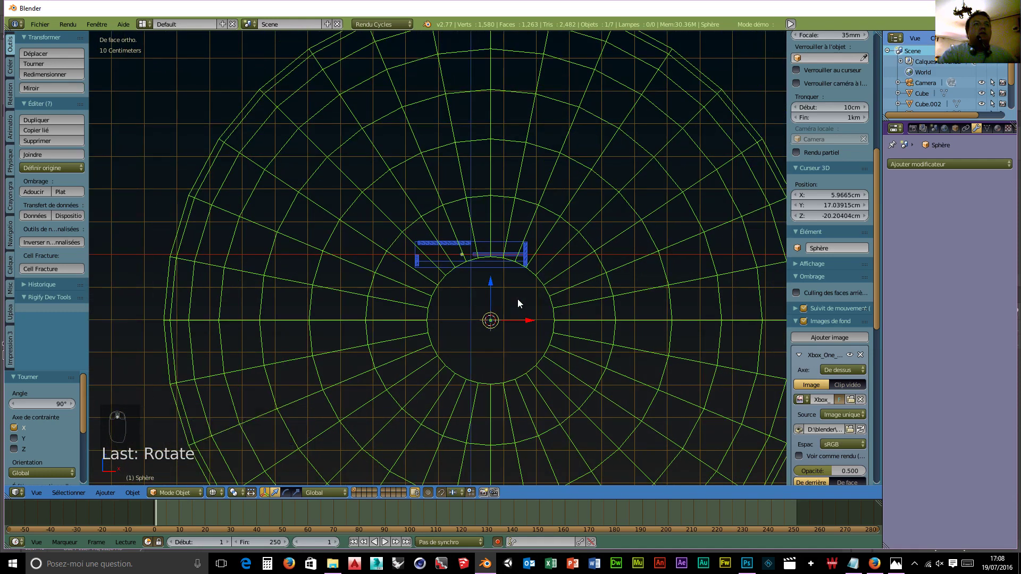
key(ctrl+KP_1)
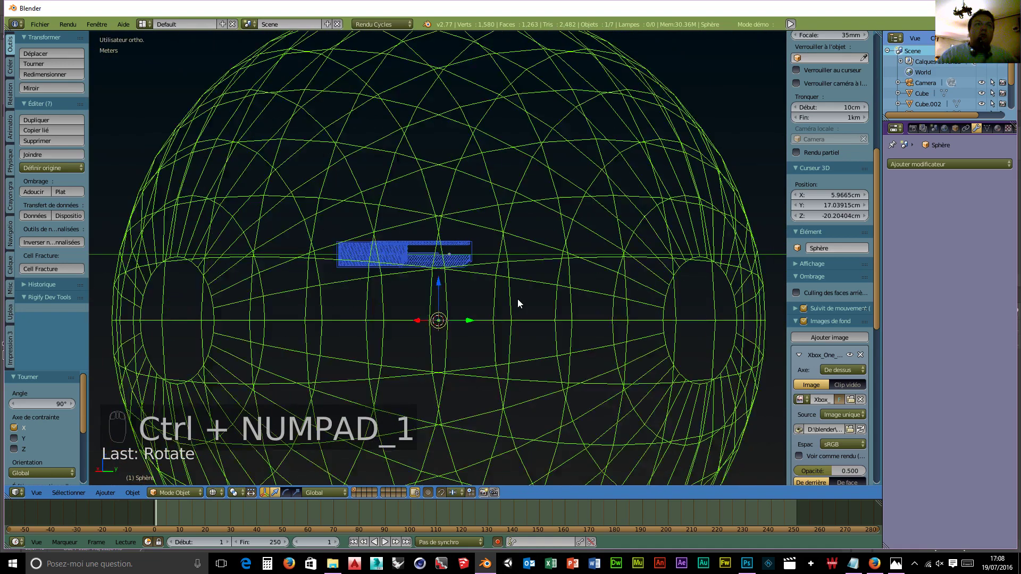
scroll(503, 266, down, 5)
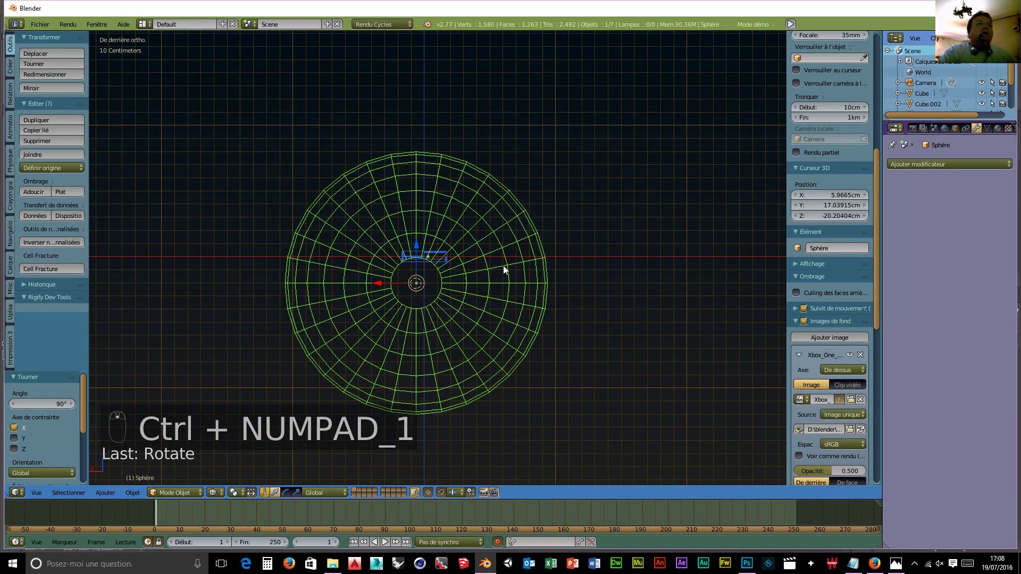
click(181, 490)
click(175, 468)
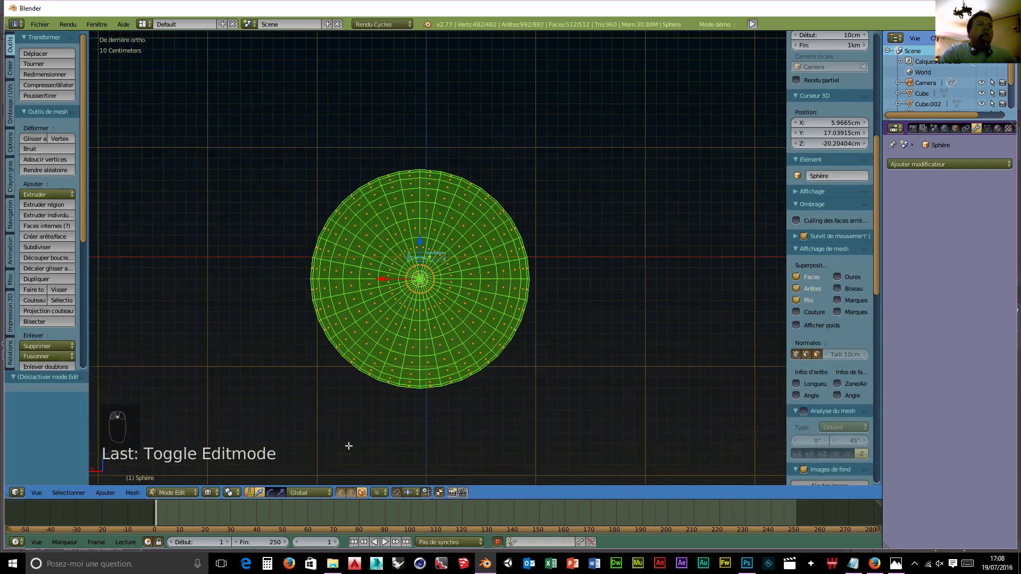
- Turn the enlarged timeline area into a Node Editor and create a new material for the sphere
scroll(348, 445, down, 5)
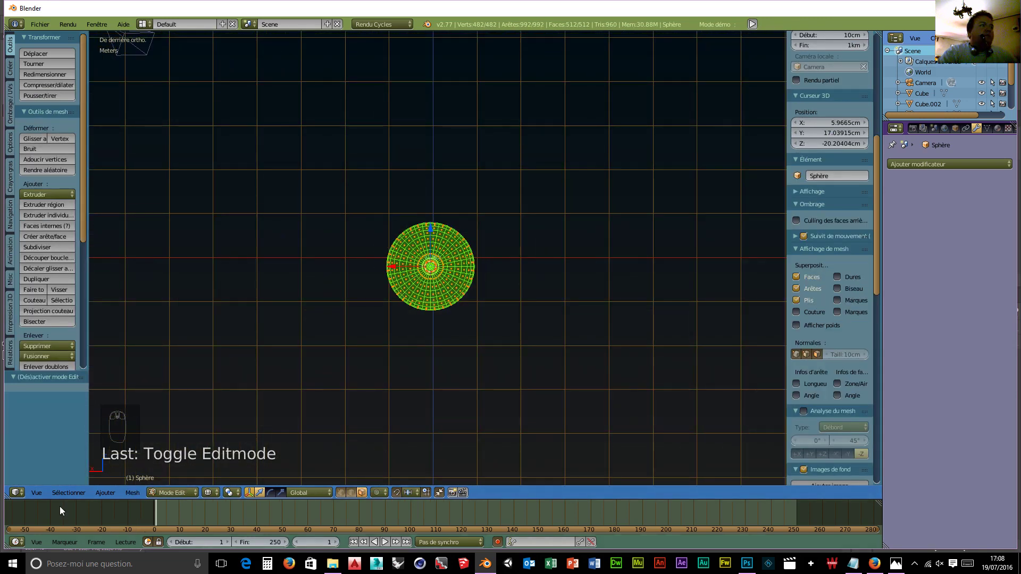
drag(60, 500, 32, 304)
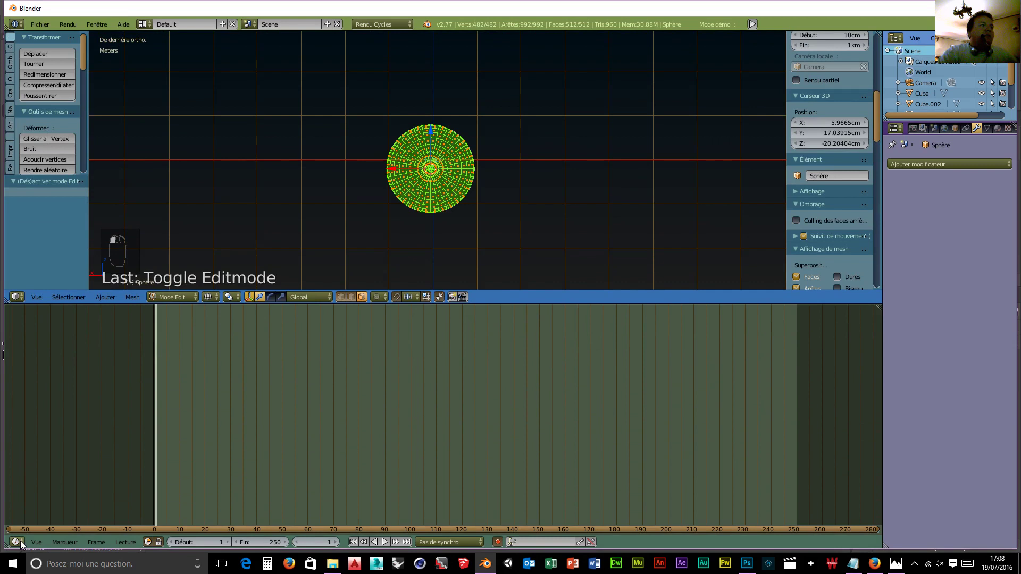
click(16, 542)
click(59, 410)
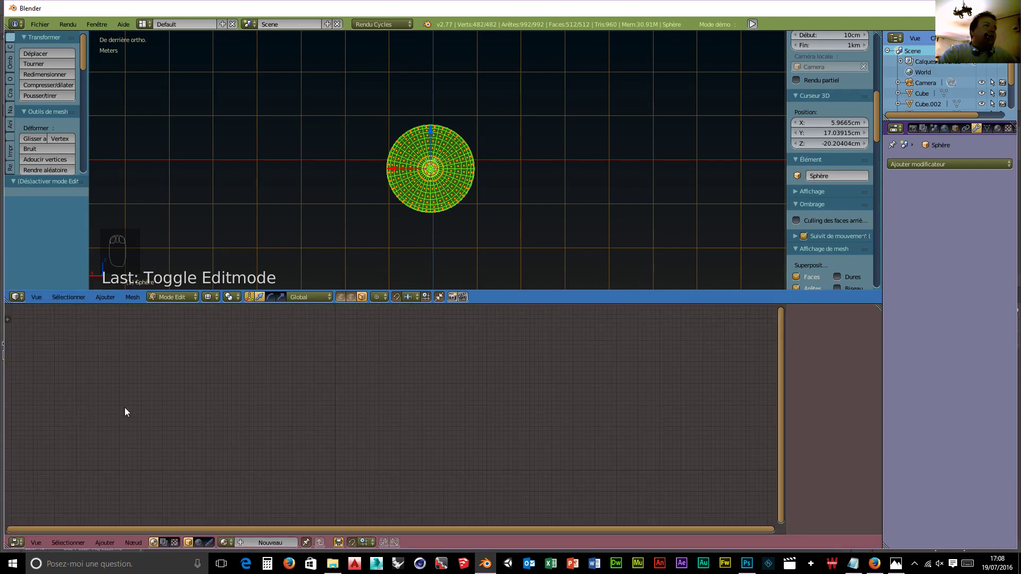
click(245, 542)
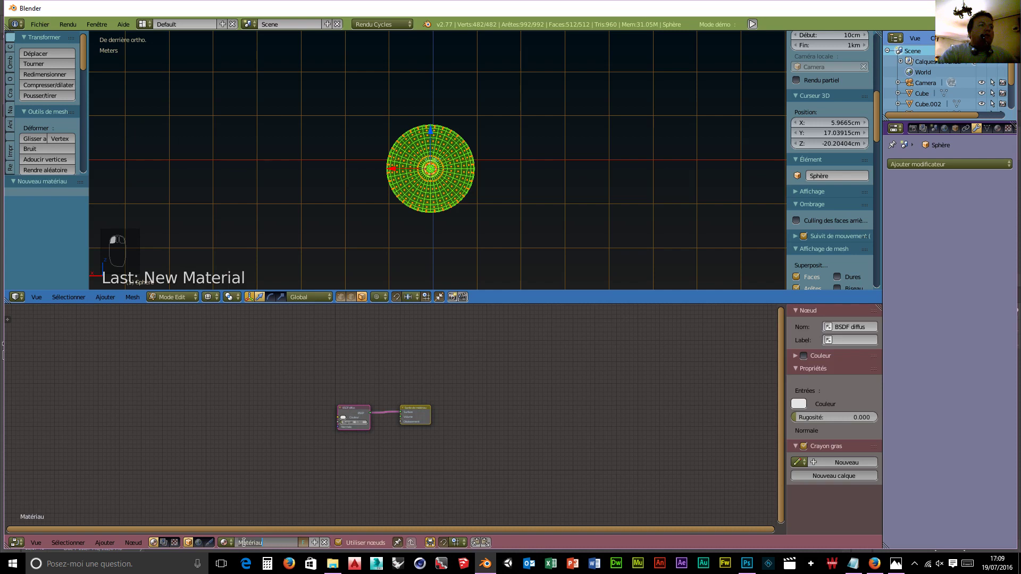
click(497, 471)
- Change the Node Editor to the UV/Image Editor and load Xbox_Logo.svg.png from D:\blender\objet pour intérieur de maison\neo retro orange
click(16, 542)
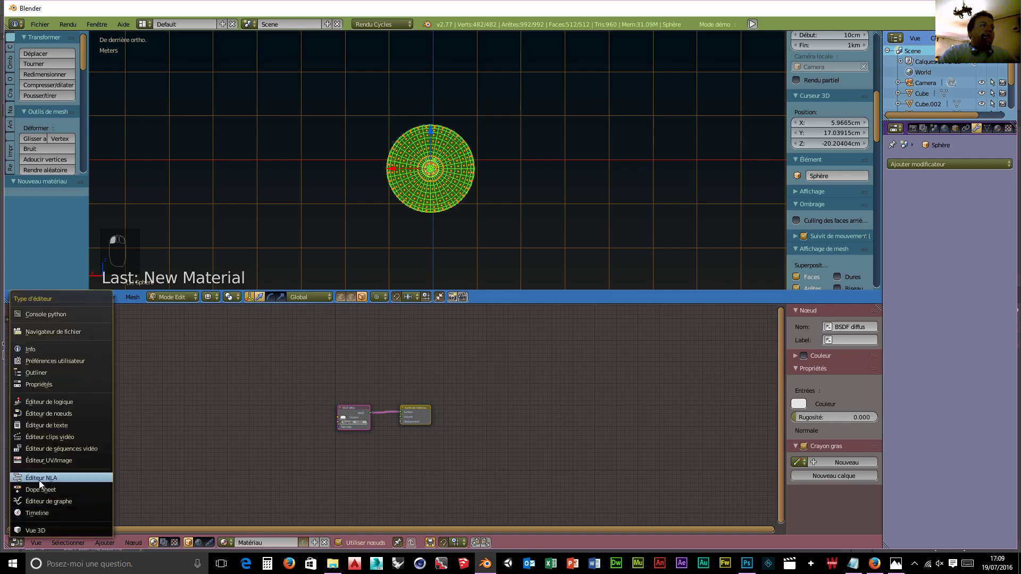
click(45, 460)
click(138, 543)
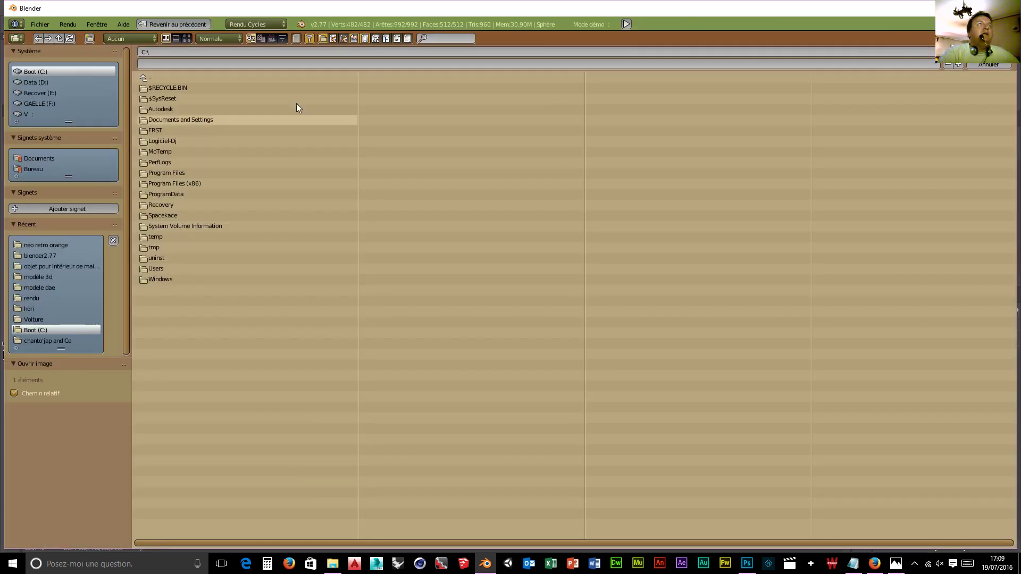
click(50, 84)
click(186, 38)
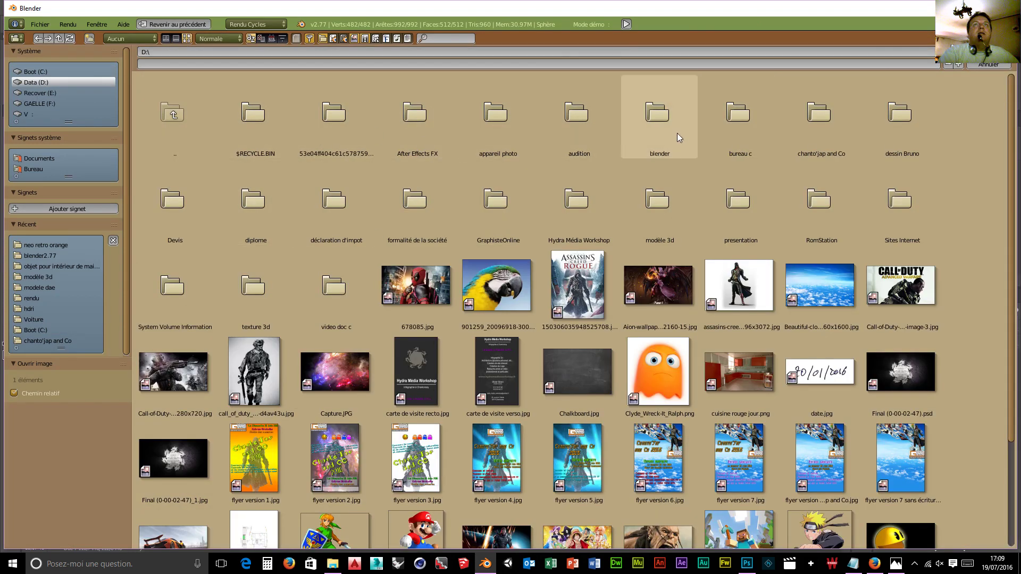
double_click(664, 138)
double_click(319, 132)
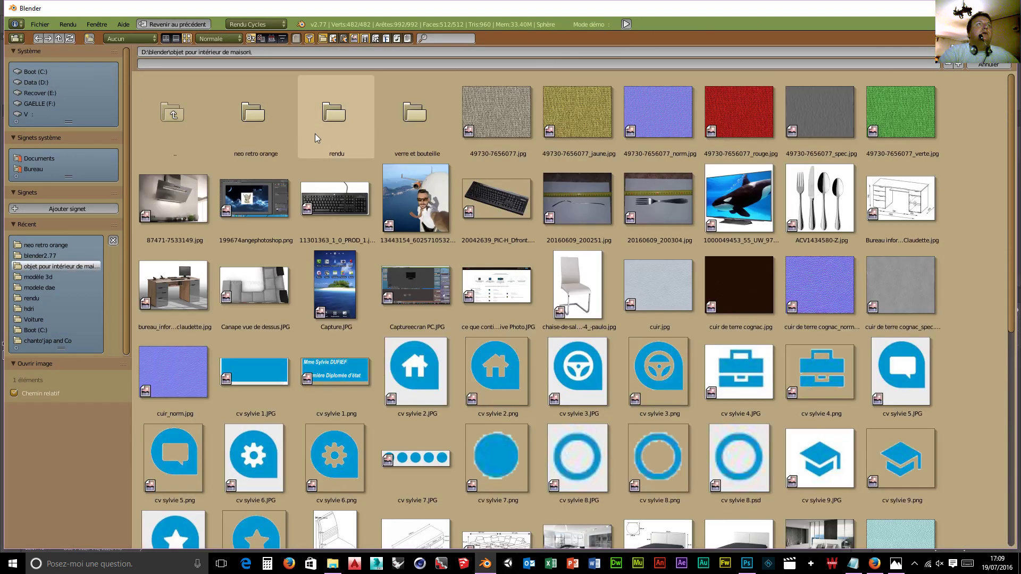
double_click(240, 136)
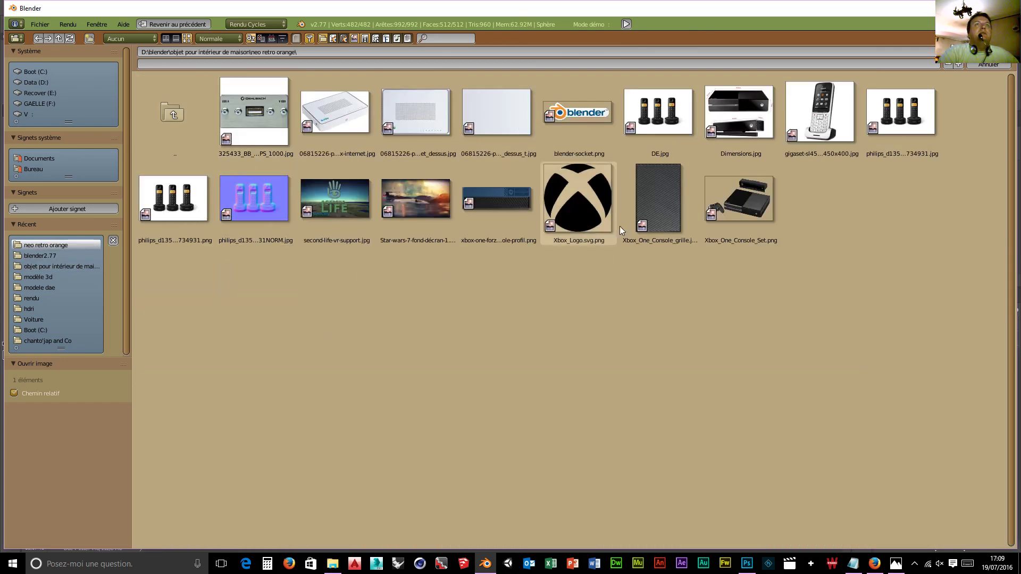
double_click(584, 202)
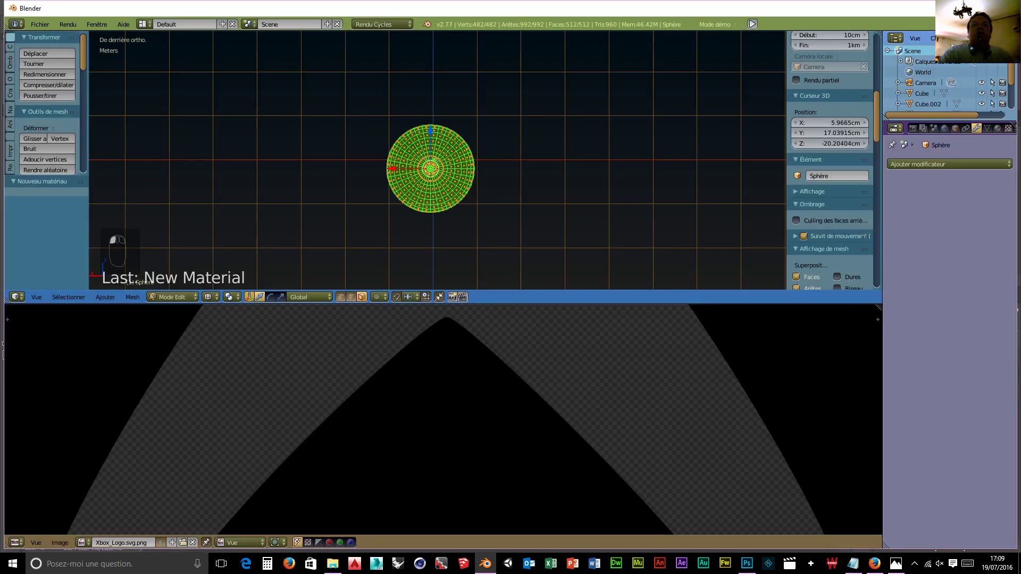
- Unwrap the whole sphere by projecting its UVs from the back view, fitted to the bounds of the logo image
scroll(361, 324, down, 6)
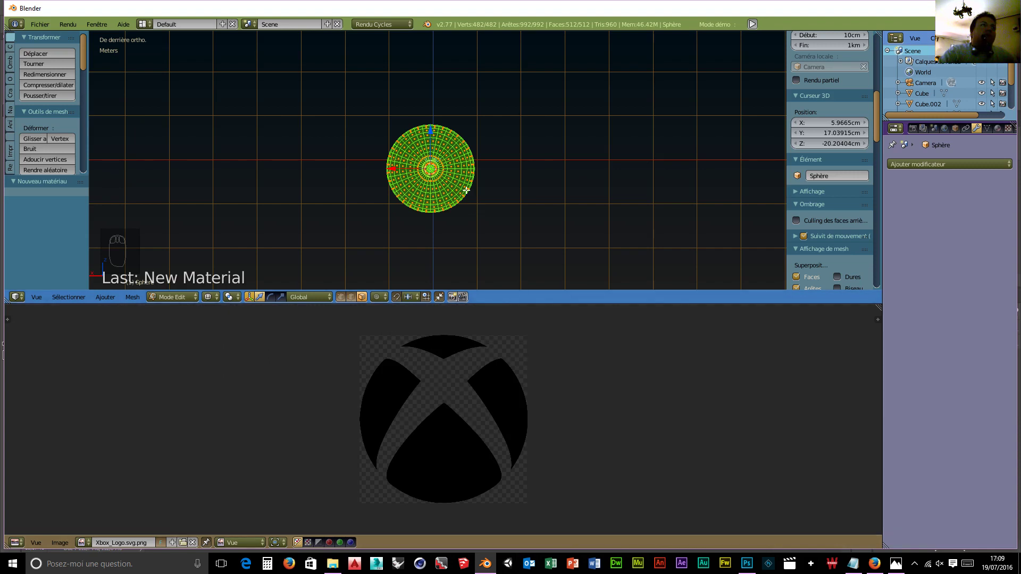
key(u)
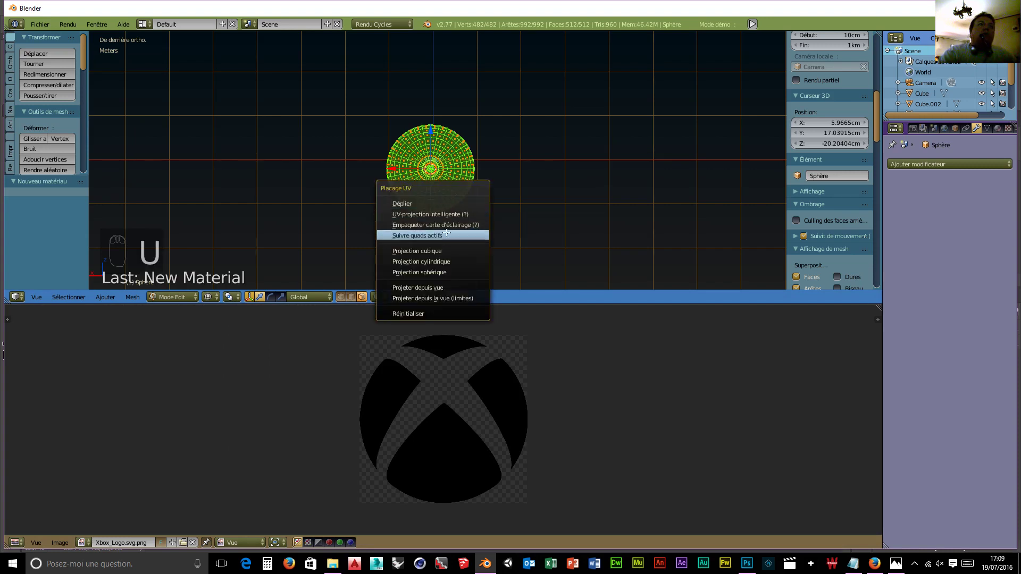
click(441, 299)
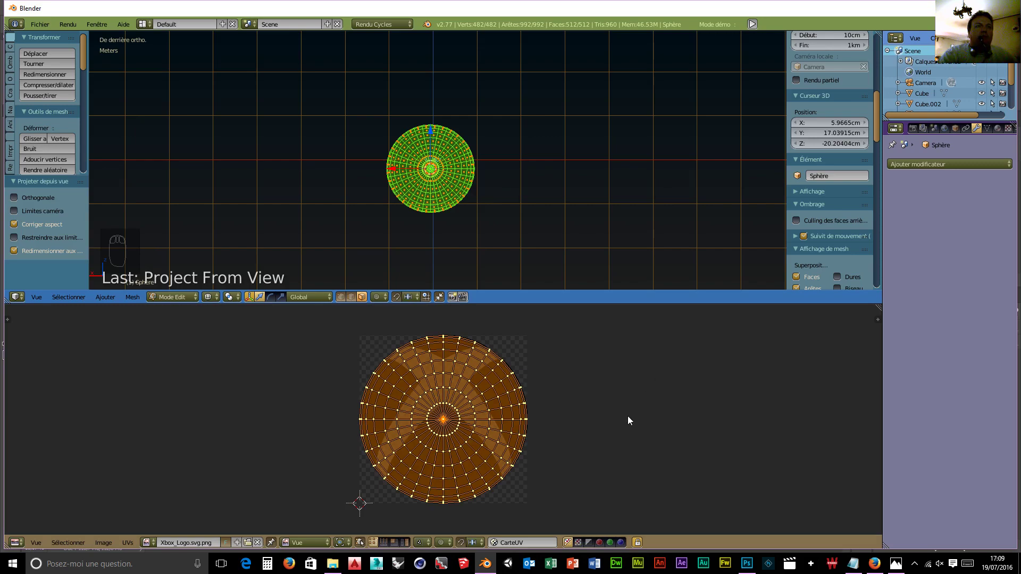
- Delete the vertices of the sphere's negative-Y half in the right orthographic view, keeping only the dome on the positive-Y side
middle_drag(269, 262, 390, 56)
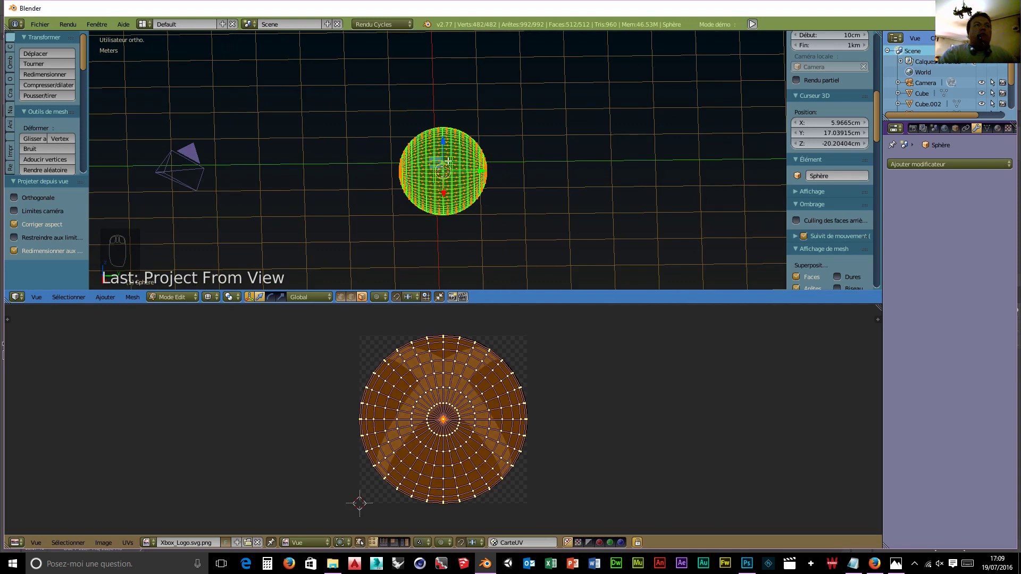
middle_drag(456, 229, 346, 372)
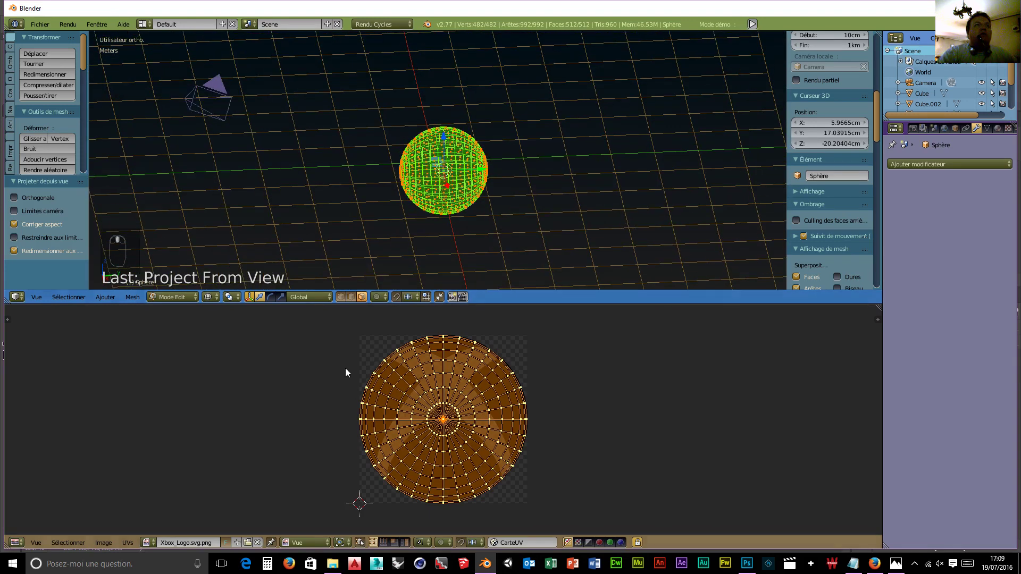
click(343, 296)
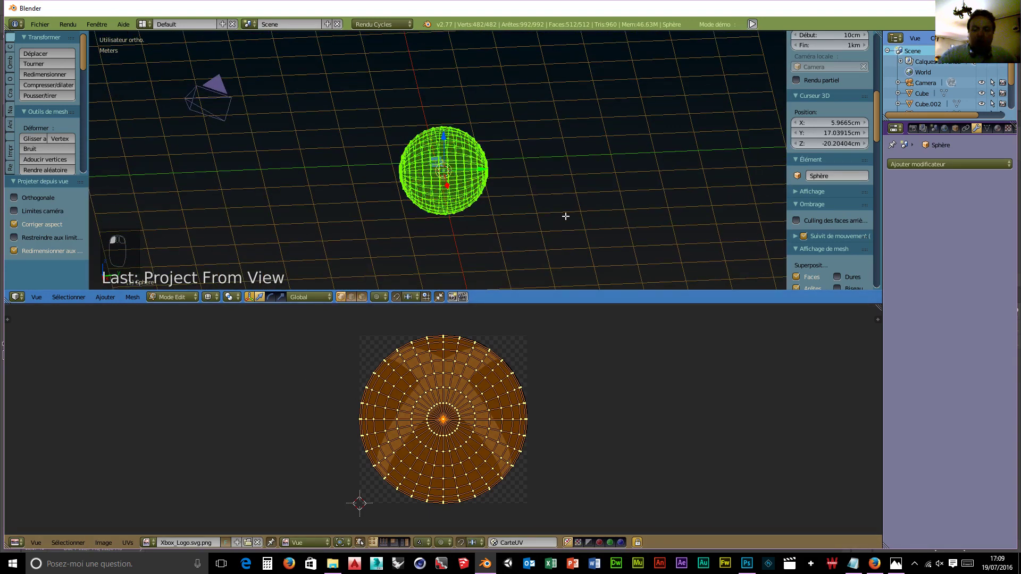
key(KP_3)
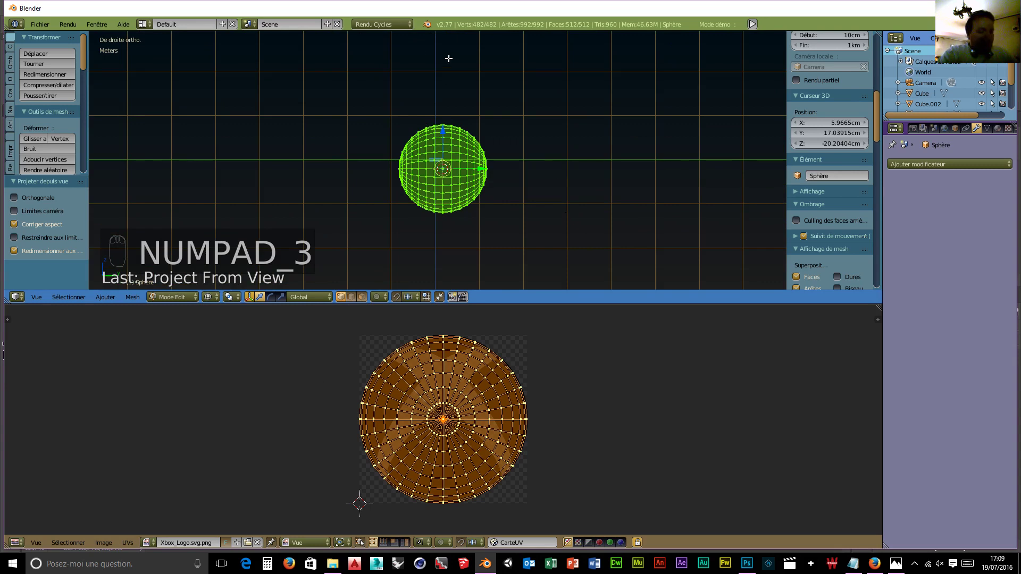
key(a)
key(a)
key(b)
drag(351, 73, 437, 294)
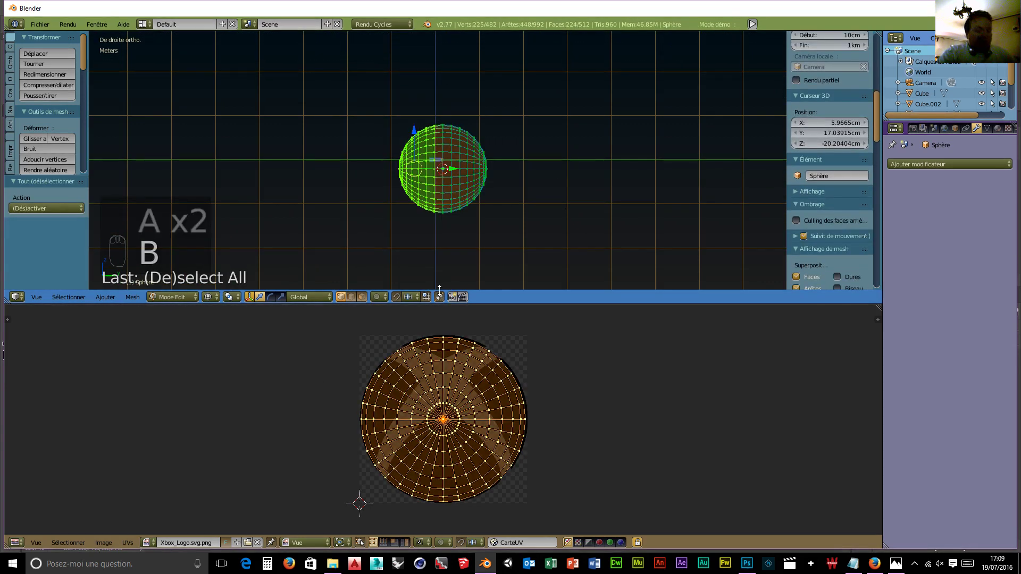
key(x)
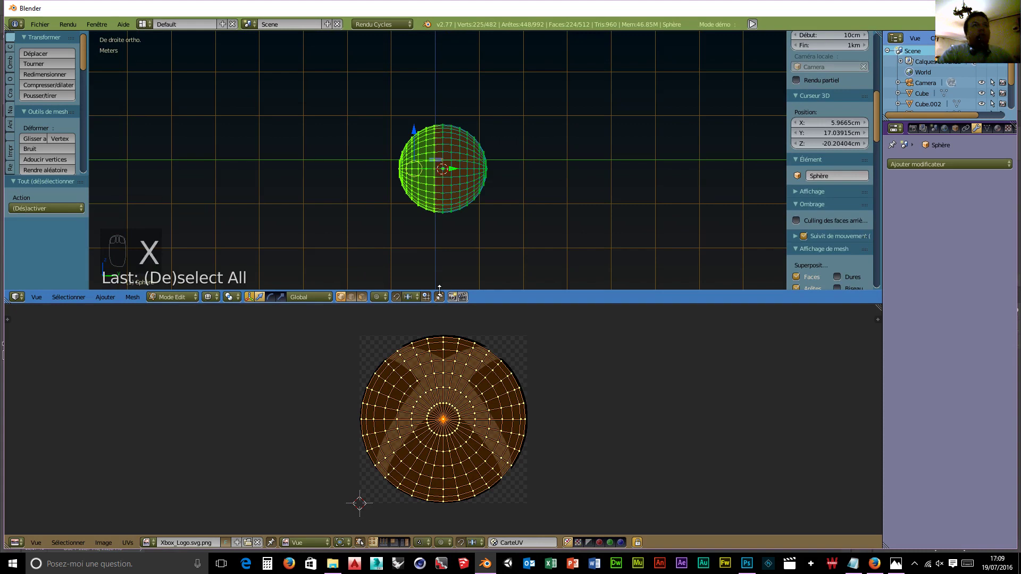
key(x)
click(428, 225)
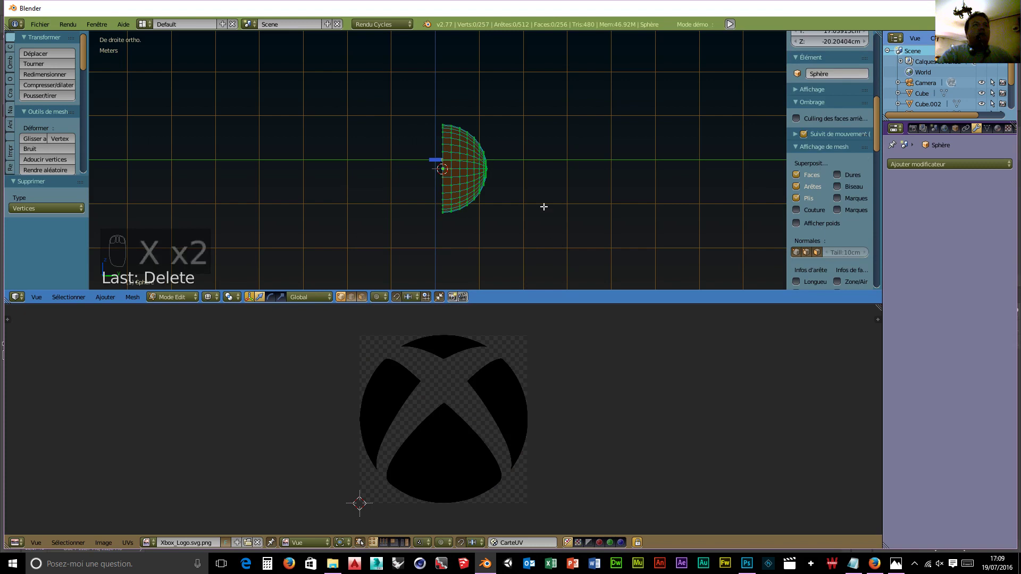
- Flatten the entire remaining half sphere by scaling it to about 0.141 along Y
key(a)
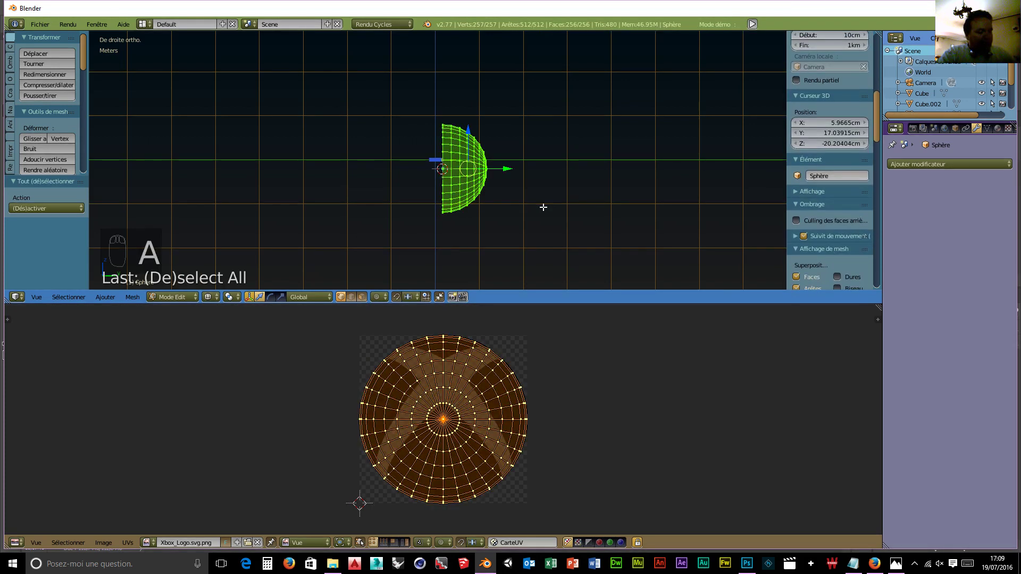
key(s)
key(y)
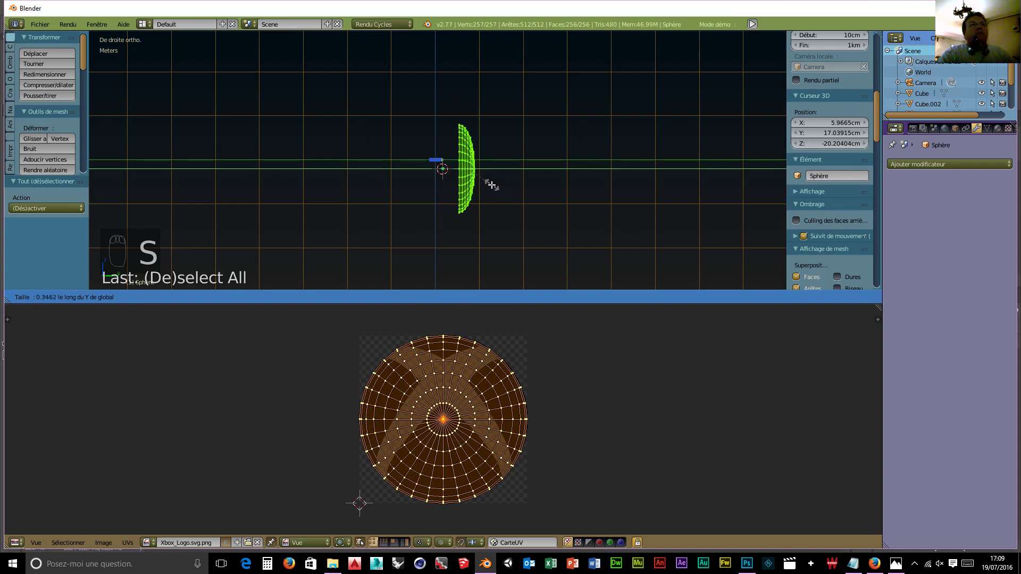
click(477, 177)
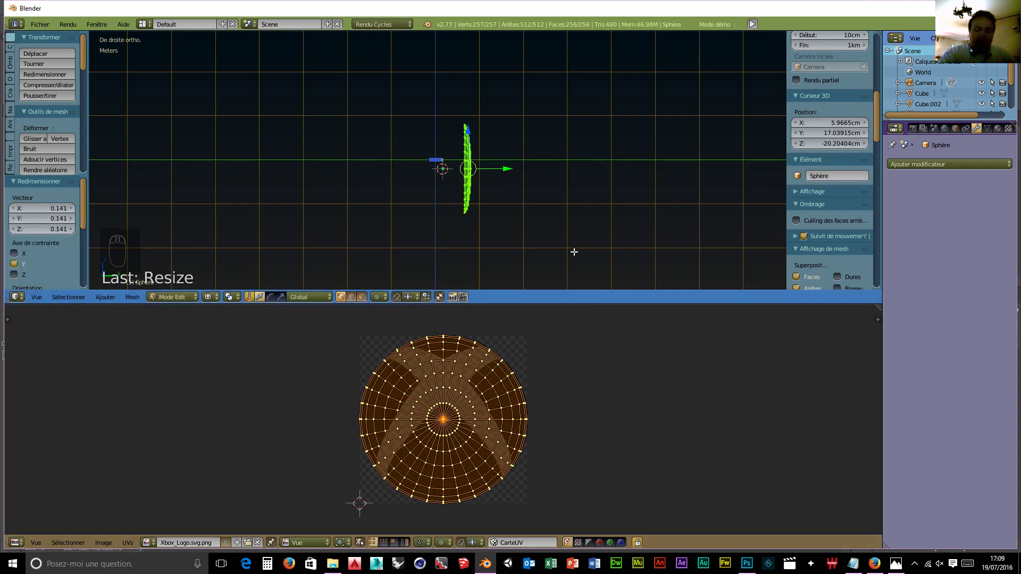
- Unwrap the flattened dome over the logo image by projecting its UVs from the front view, fitted to bounds
key(KP_1)
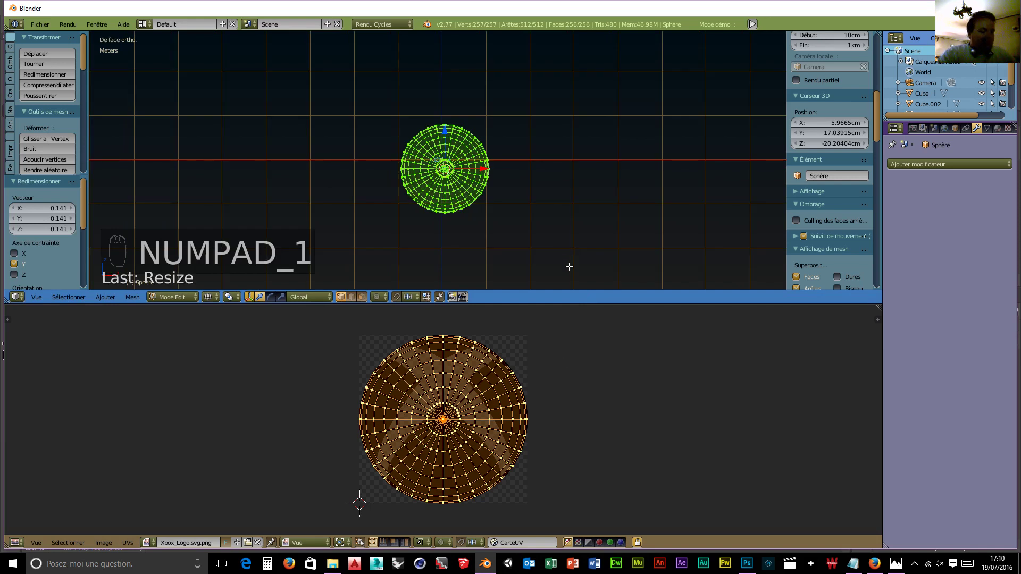
key(u)
key(u)
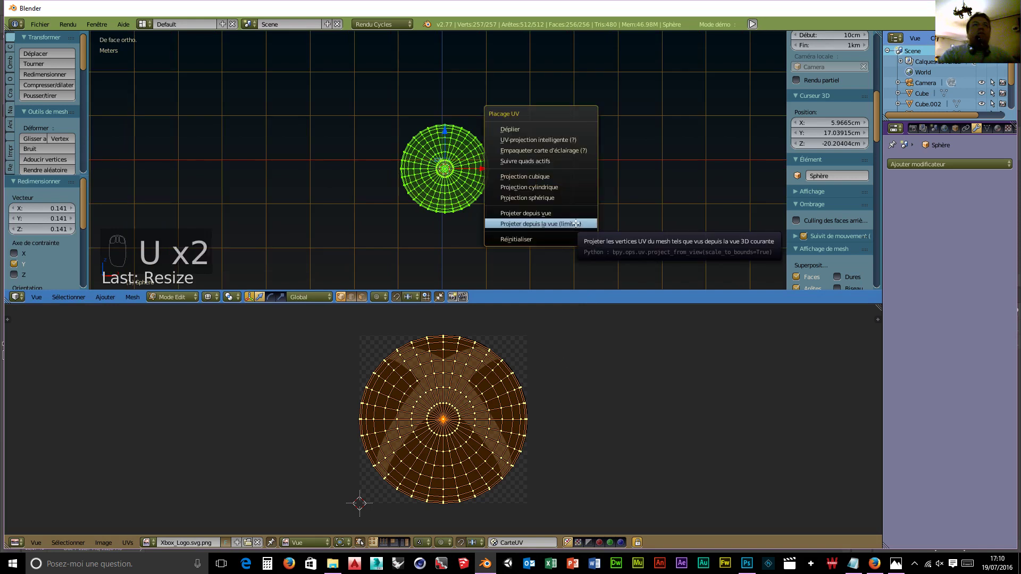
click(570, 225)
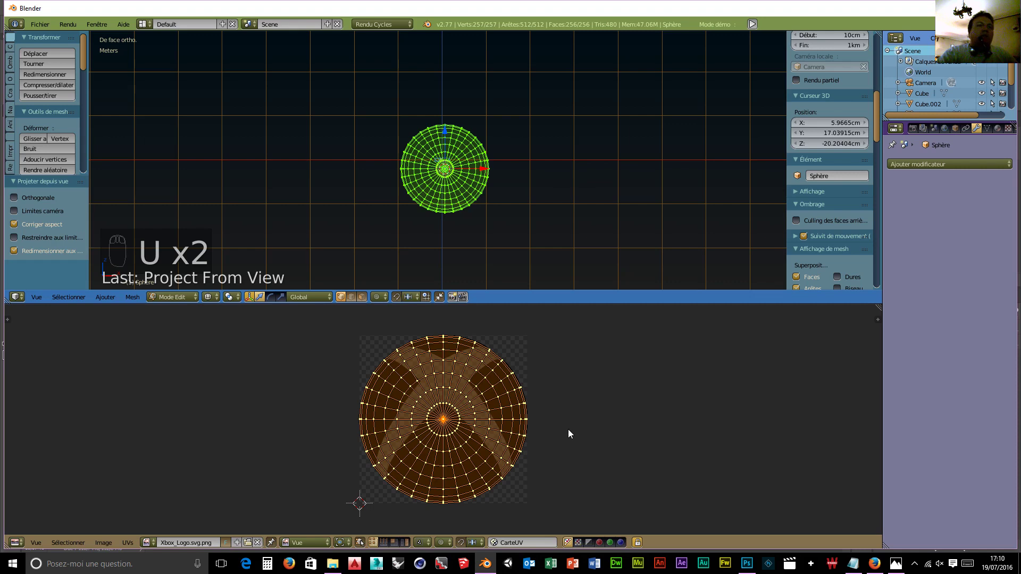
scroll(568, 426, up, 7)
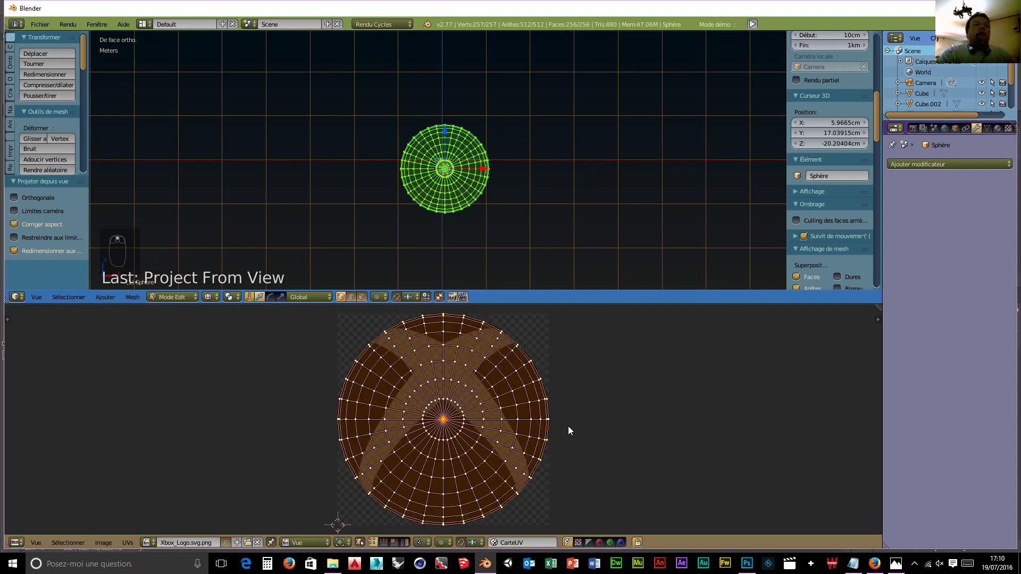
scroll(568, 426, down, 5)
scroll(568, 426, down, 2)
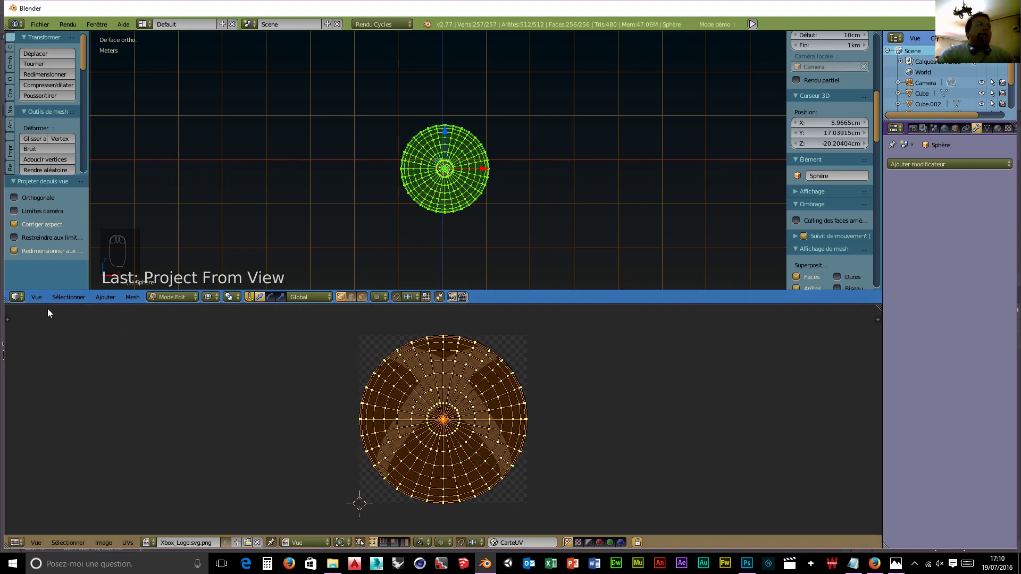
- Scale the dome down uniformly by about 0.041 and again by about 0.243, making it smaller than the console
scroll(553, 238, up, 9)
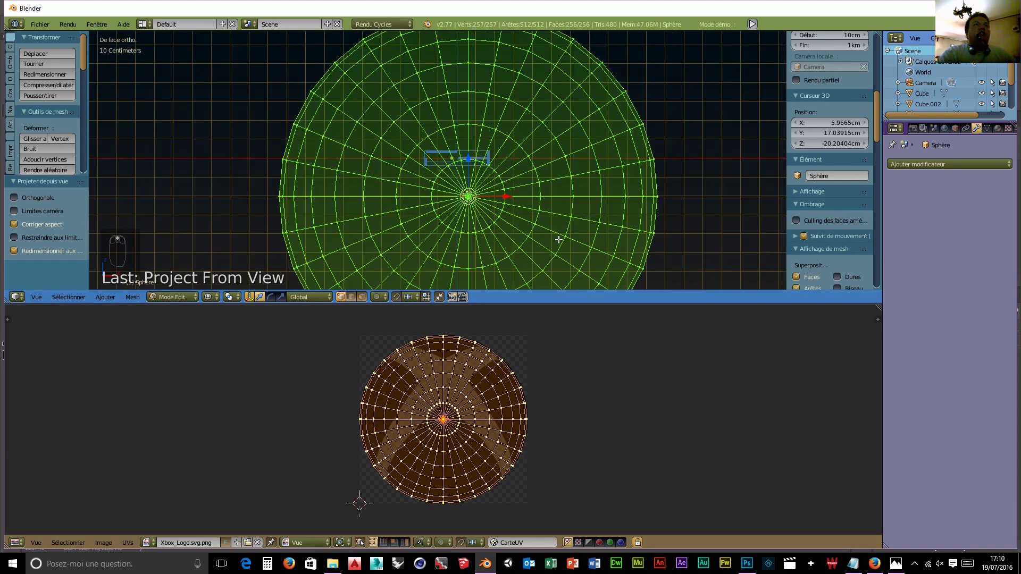
scroll(556, 237, down, 6)
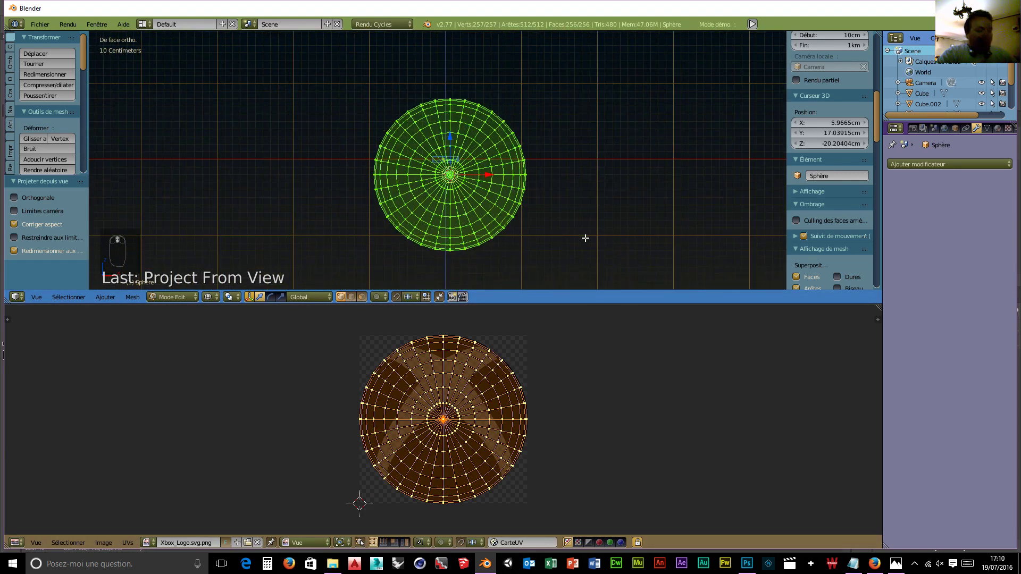
key(s)
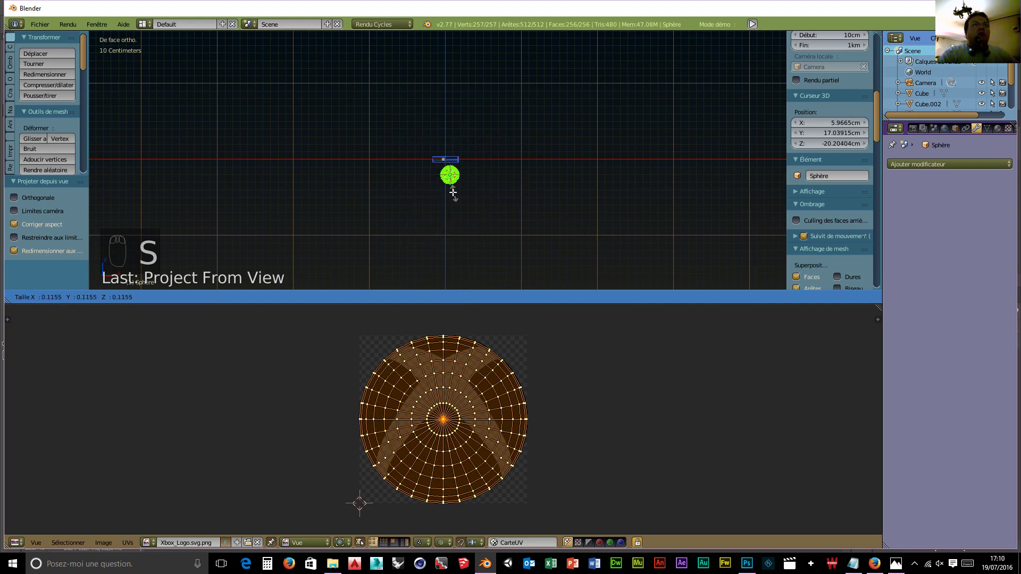
click(448, 180)
scroll(522, 207, up, 8)
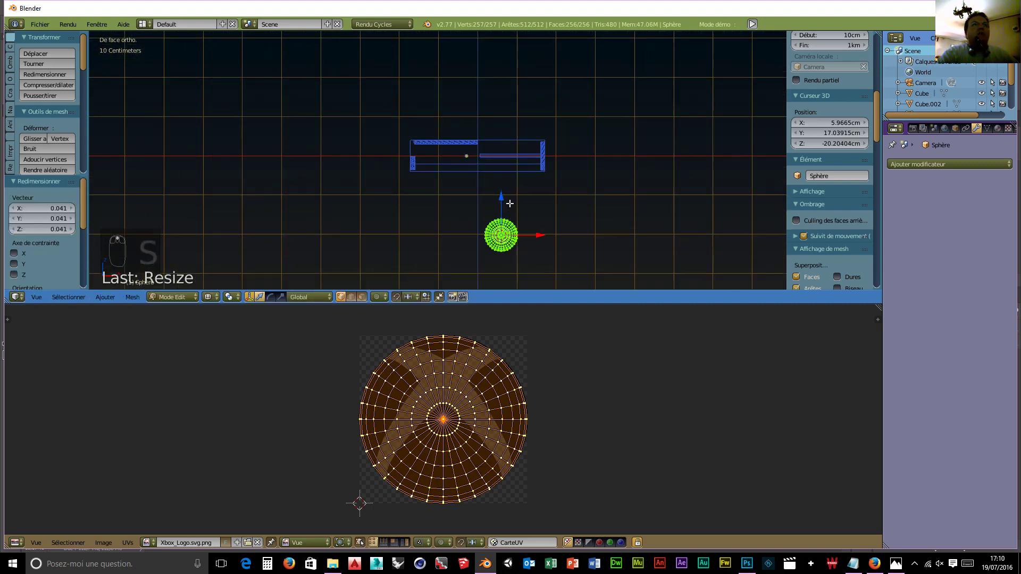
key(s)
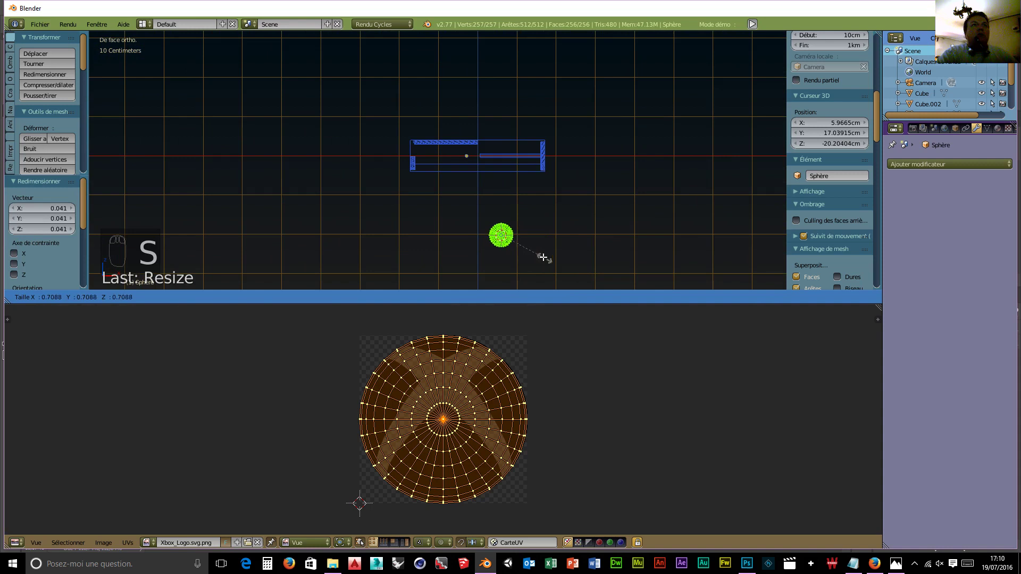
click(516, 245)
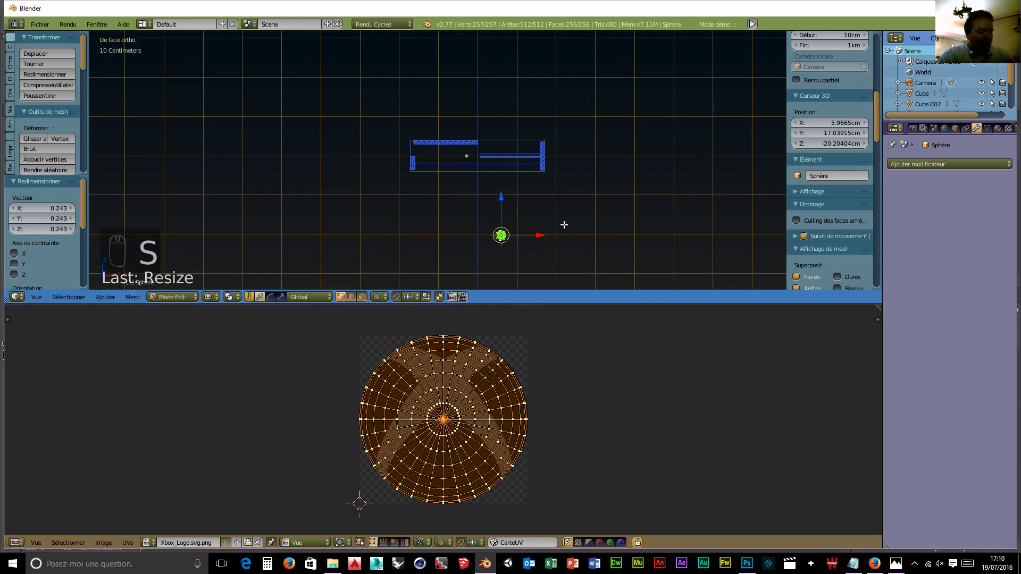
- Move the shrunken dome about -1.428 m along Y
key(ctrl+KP_1)
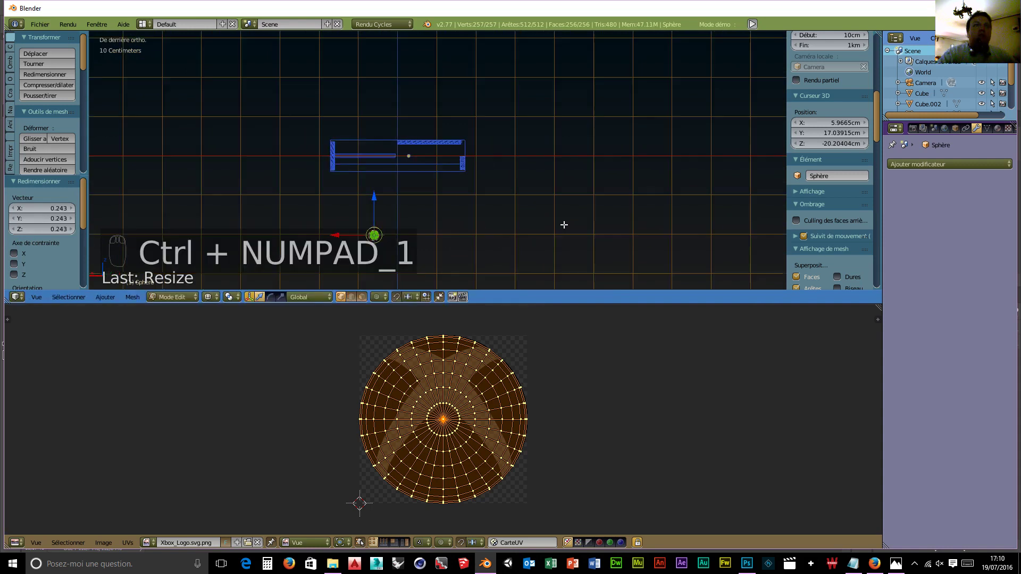
middle_drag(512, 250, 341, 114)
scroll(736, 262, up, 4)
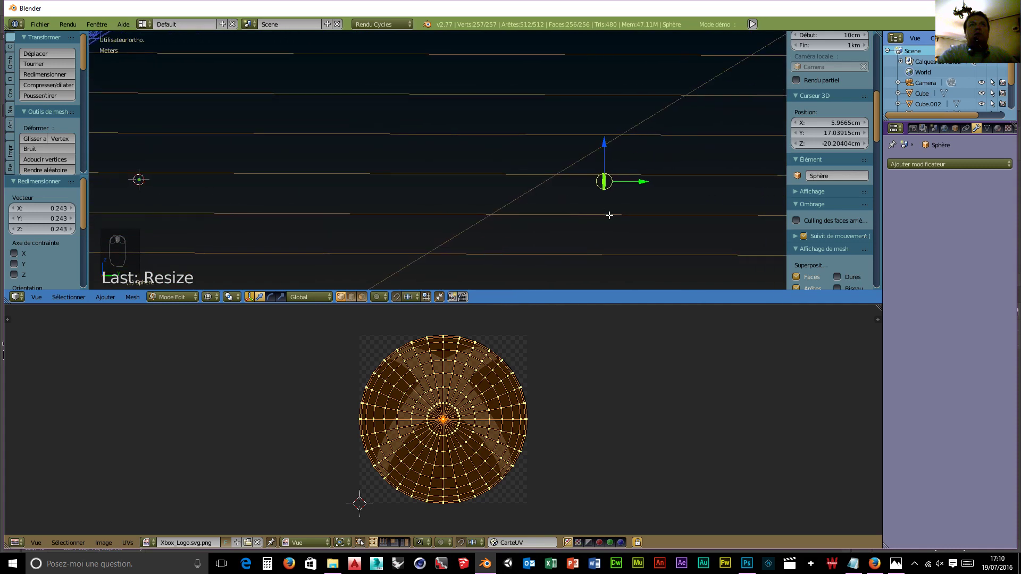
scroll(609, 215, up, 3)
shift+middle_drag(609, 214, 341, 165)
middle_drag(508, 194, 387, 172)
drag(383, 166, 376, 75)
- Shift the dome along X by about 93.42 cm and then back by about -53.738 cm
middle_drag(506, 135, 654, 126)
middle_drag(683, 81, 733, 241)
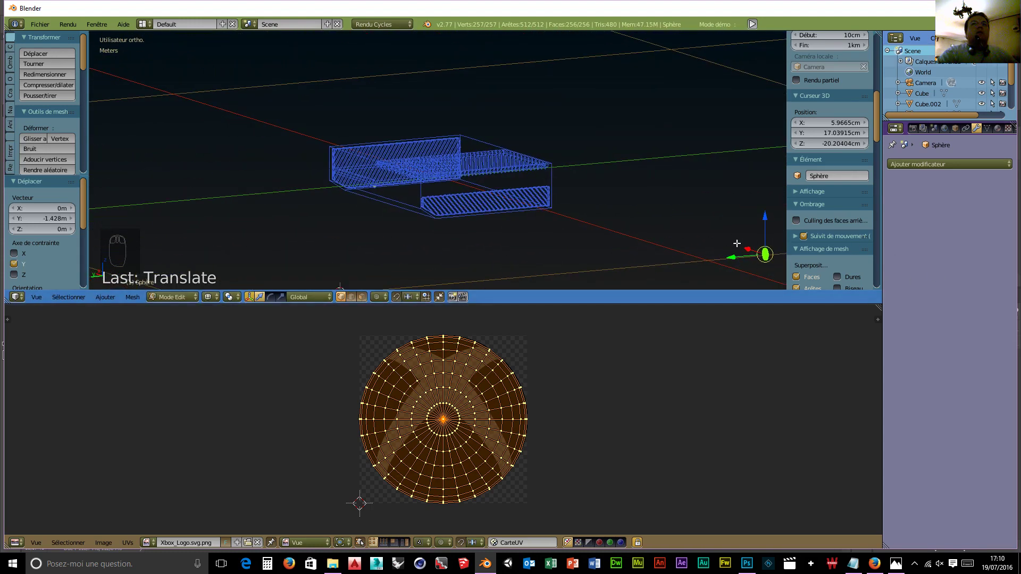
drag(748, 249, 504, 168)
middle_drag(533, 246, 489, 231)
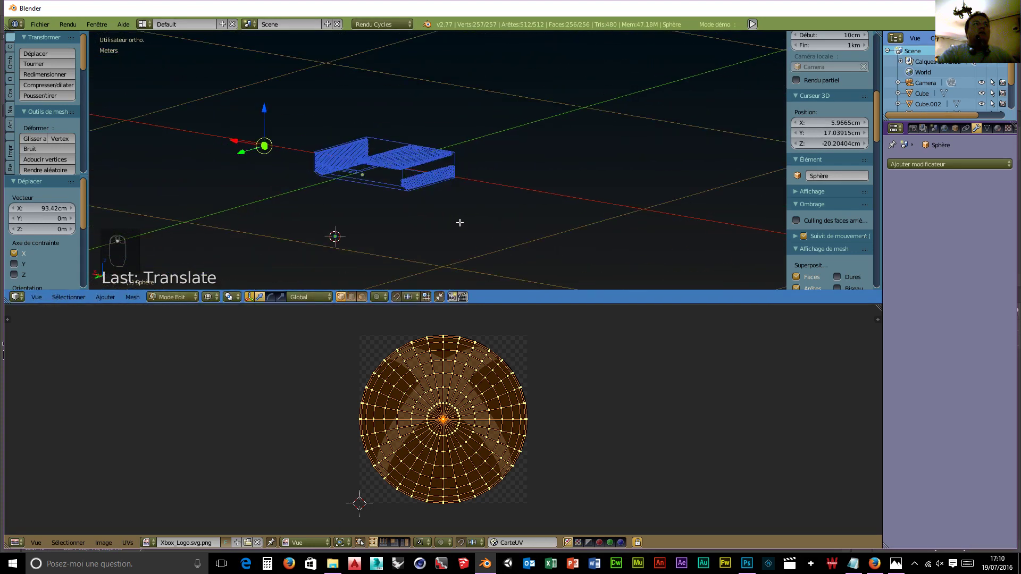
drag(244, 141, 412, 190)
- In the right view, move the dome along Y to the console's bevelled end and raise it about 19.92 cm along Z
key(KP_3)
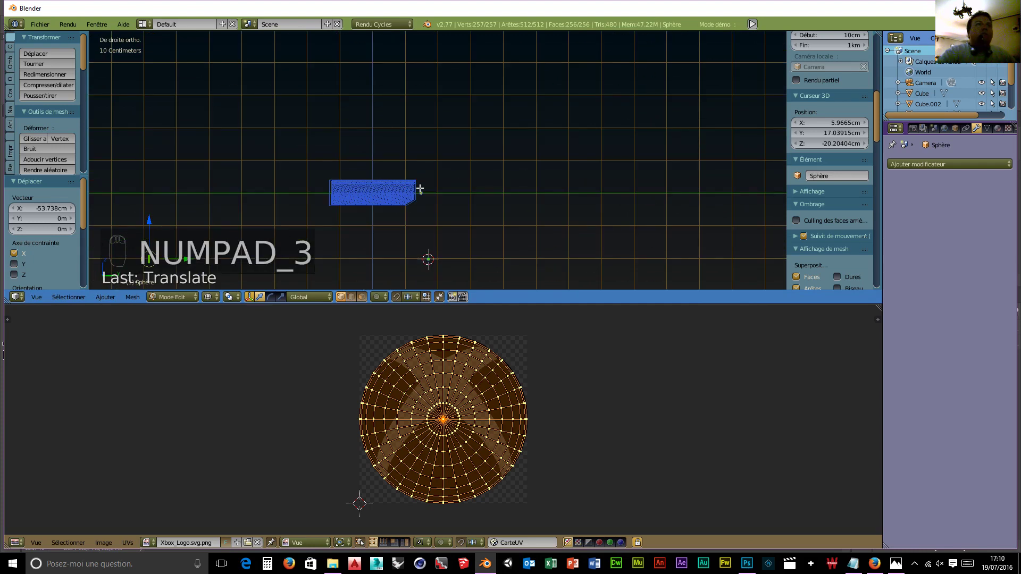
scroll(426, 193, down, 5)
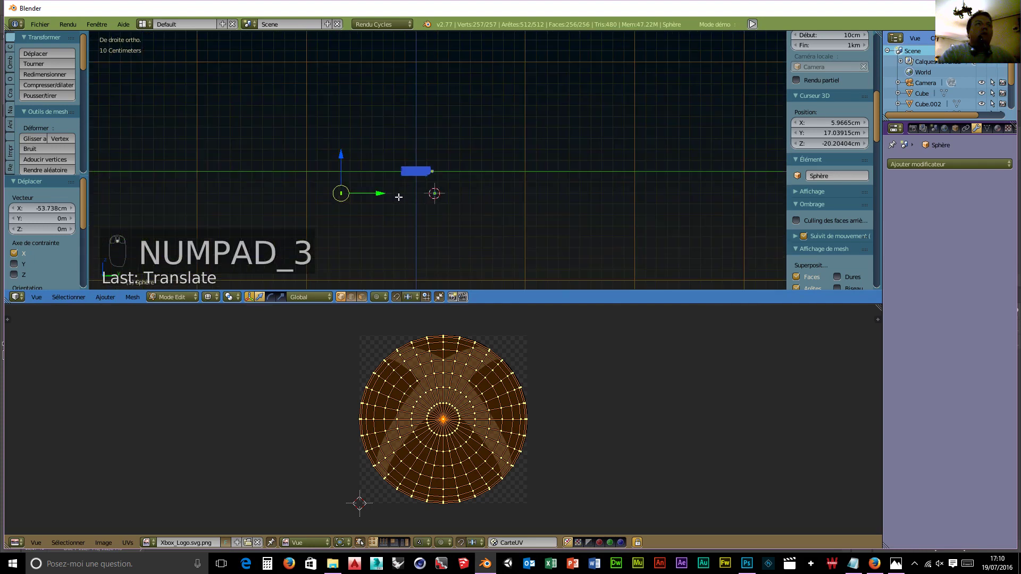
drag(376, 193, 466, 201)
drag(433, 159, 432, 135)
- Move the dome along X inside the console's negative-X end, and shift it about -3.87 cm along Y toward the body
key(KP_1)
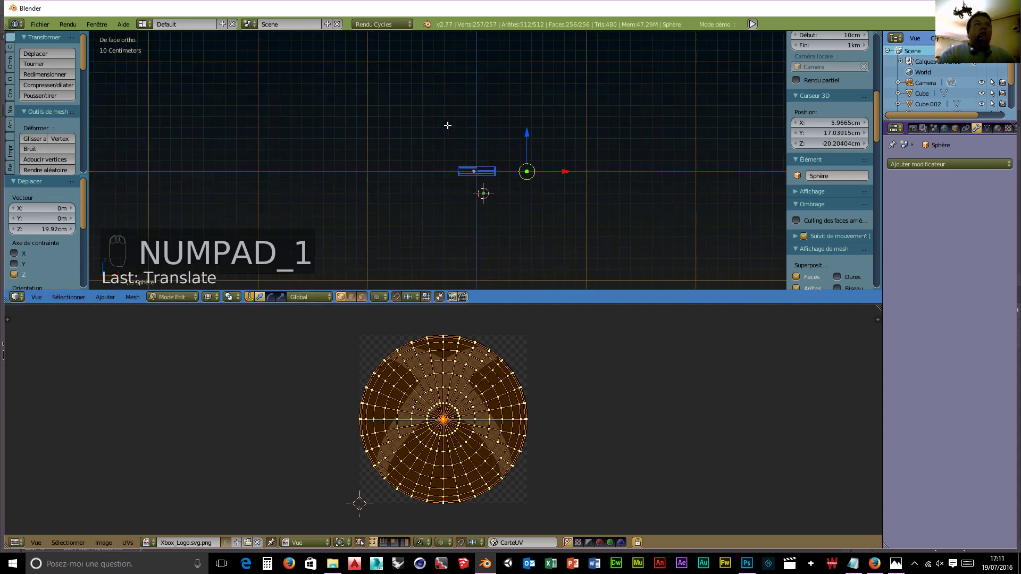
drag(569, 168, 503, 173)
scroll(461, 199, up, 8)
middle_drag(526, 237, 641, 258)
scroll(507, 251, up, 6)
scroll(526, 239, up, 2)
shift+middle_drag(547, 228, 535, 147)
drag(391, 152, 481, 151)
middle_drag(481, 152, 508, 174)
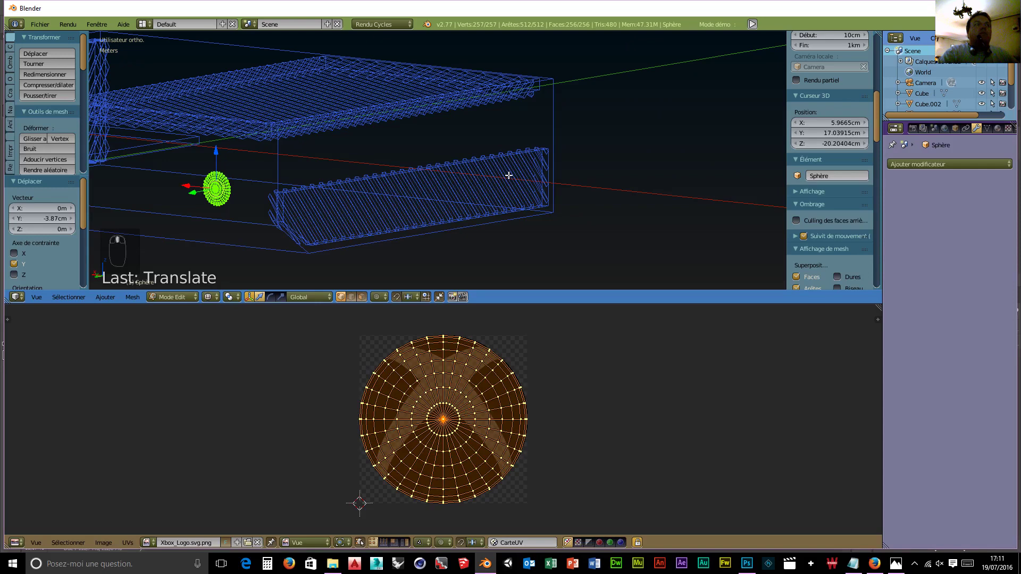
- In the front view, scale the dome uniformly by about 0.626
key(KP_1)
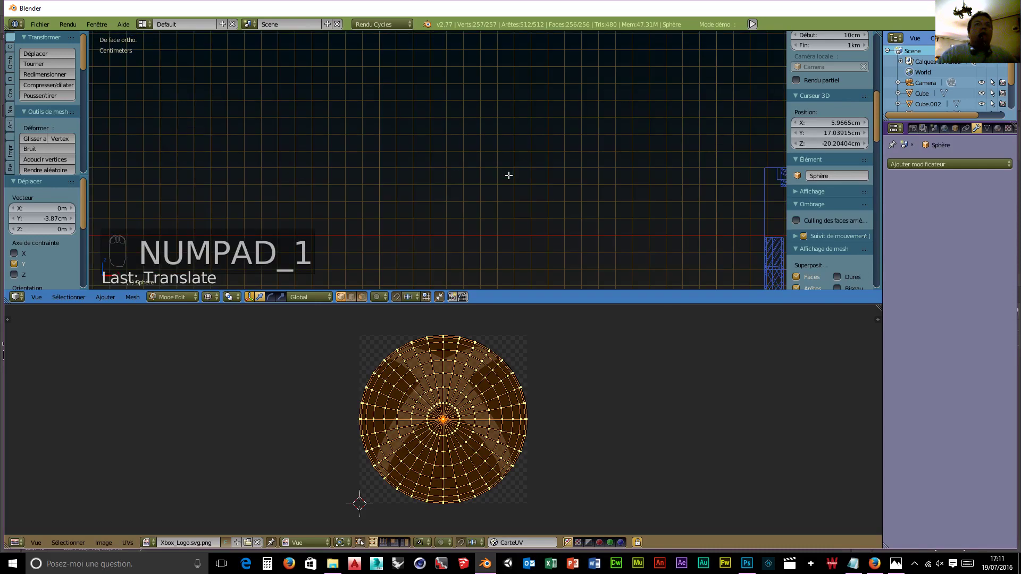
shift+middle_drag(682, 232, 246, 112)
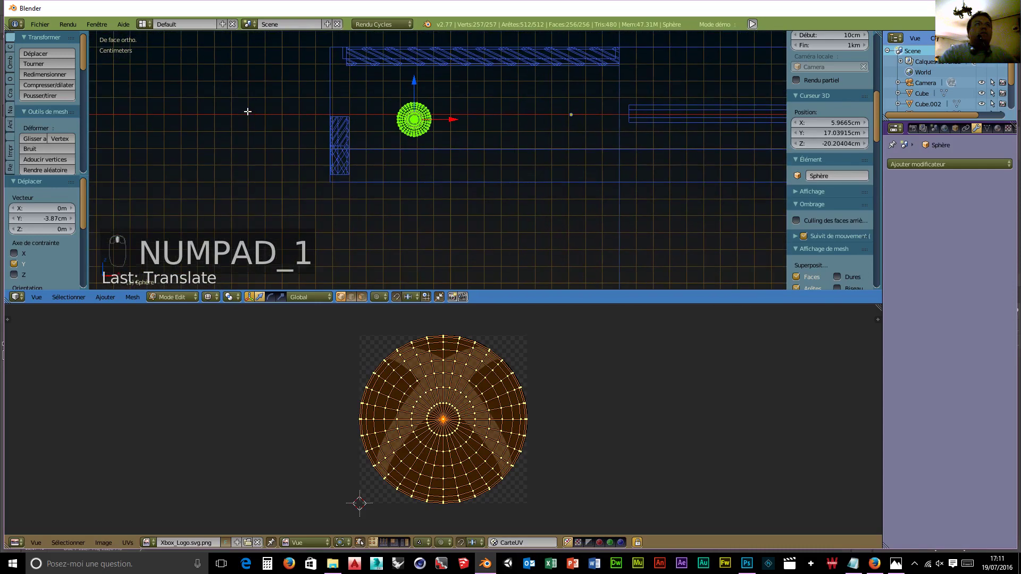
key(s)
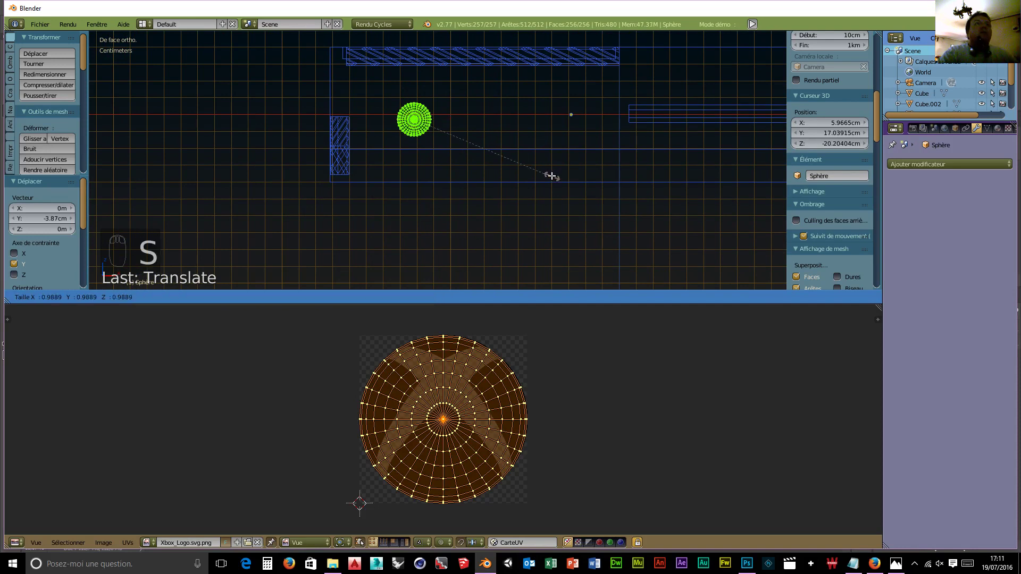
click(496, 167)
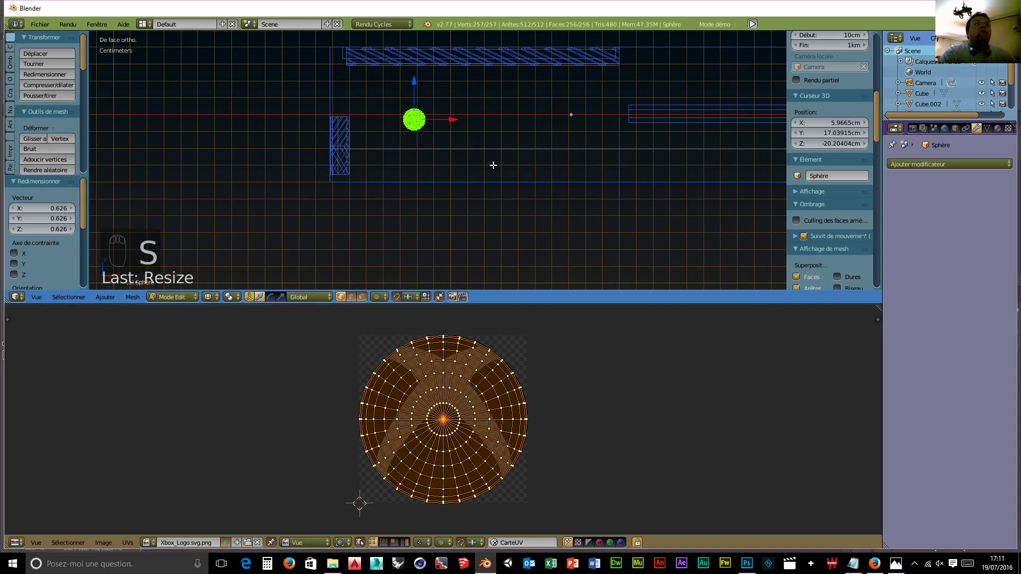
- Raise the dome slightly along Z, move it about -2.302 cm along X, and lower it about 1.577 mm along Z
drag(413, 85, 407, 74)
drag(452, 110, 413, 109)
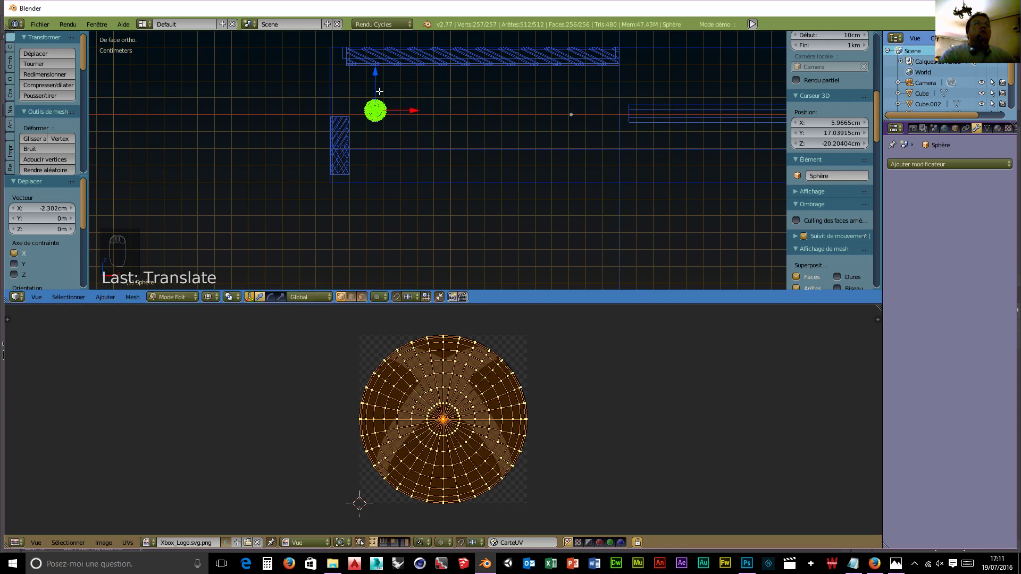
drag(375, 74, 375, 77)
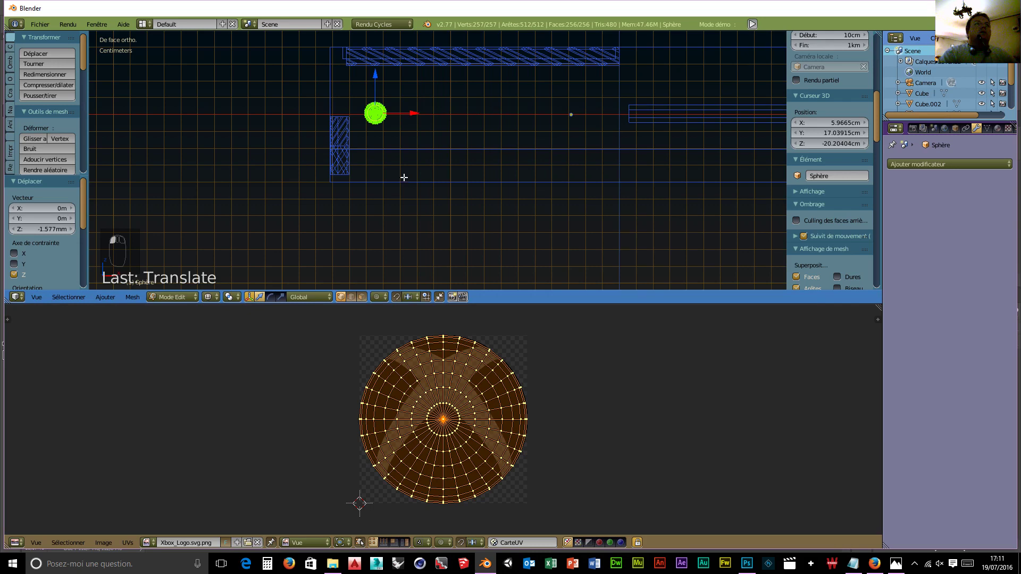
- In the right view, move the dome about 4.577 mm along Y so it protrudes from the console's front
key(KP_3)
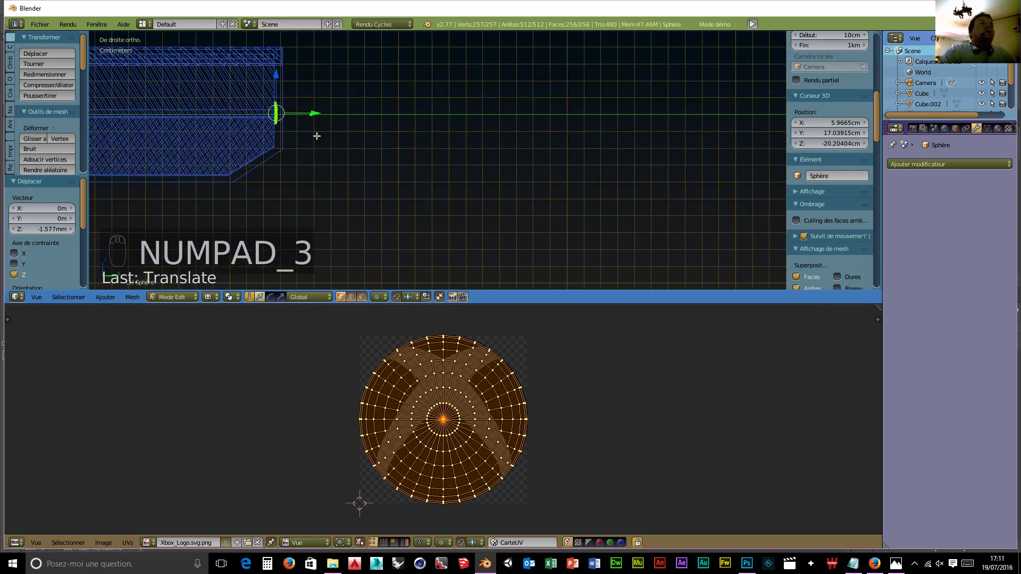
scroll(317, 137, down, 4)
drag(368, 141, 396, 139)
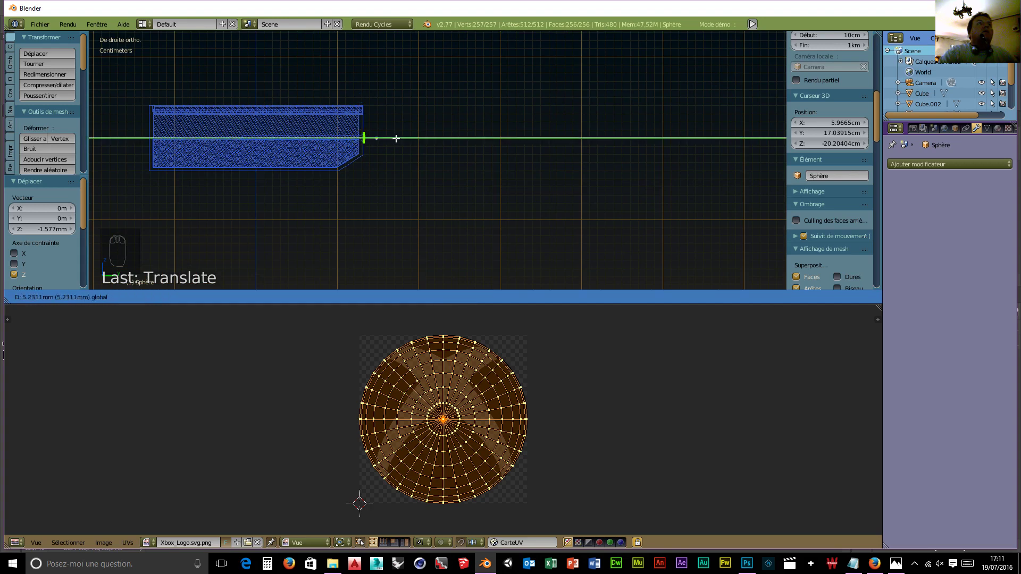
scroll(375, 176, up, 7)
middle_drag(385, 157, 324, 166)
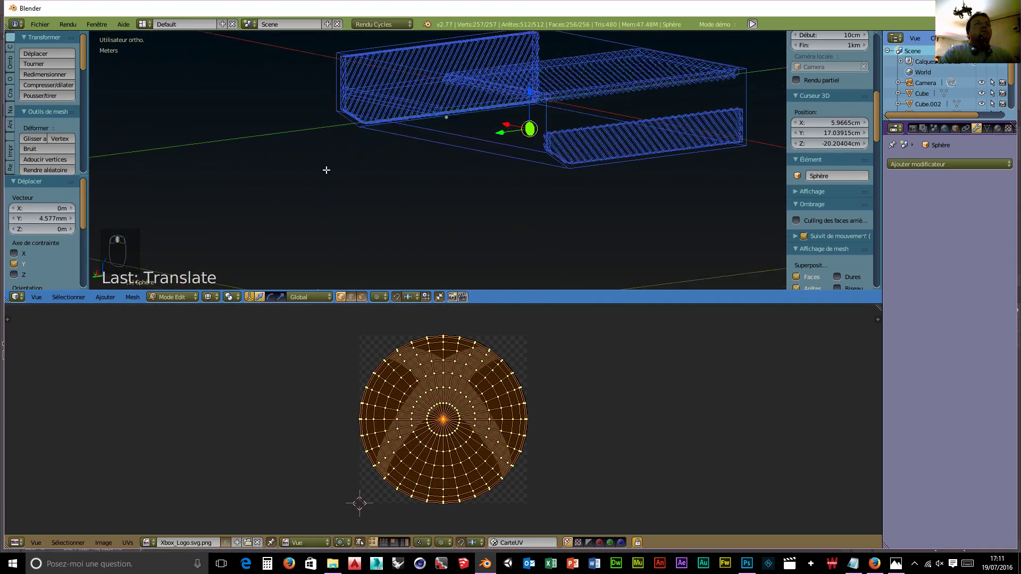
scroll(417, 175, up, 5)
mouse_move(492, 161)
middle_down()
mouse_move(483, 120)
mouse_move(462, 121)
mouse_move(472, 133)
mouse_move(483, 114)
mouse_move(511, 123)
mouse_move(504, 112)
mouse_move(476, 98)
mouse_move(426, 107)
mouse_move(445, 138)
mouse_move(506, 132)
mouse_move(561, 105)
mouse_move(503, 133)
mouse_move(487, 119)
mouse_move(371, 161)
mouse_move(391, 160)
mouse_move(209, 161)
middle_up()
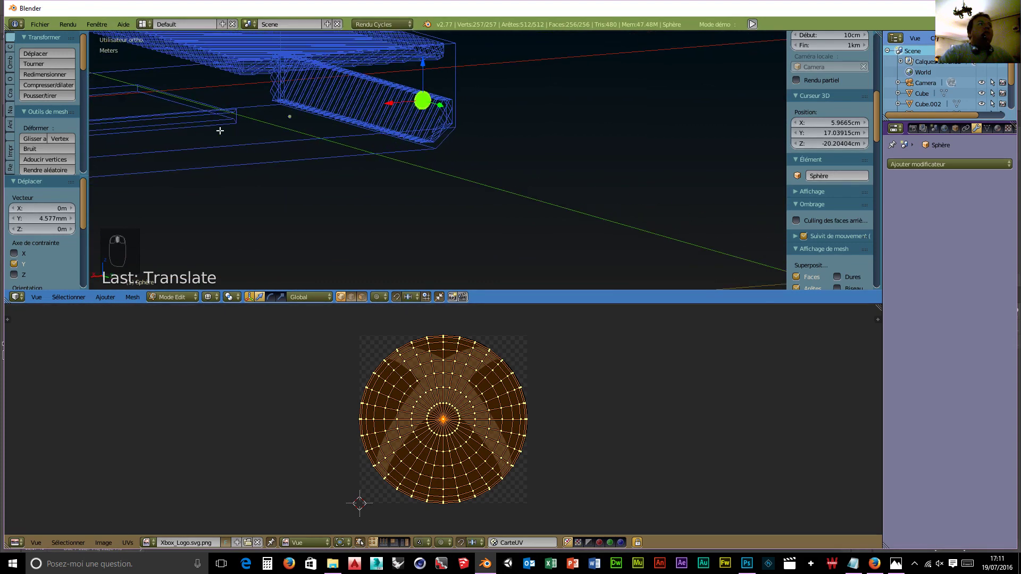
- Return the dome to Object Mode, then select the console body and enter Edit Mode on it
click(190, 295)
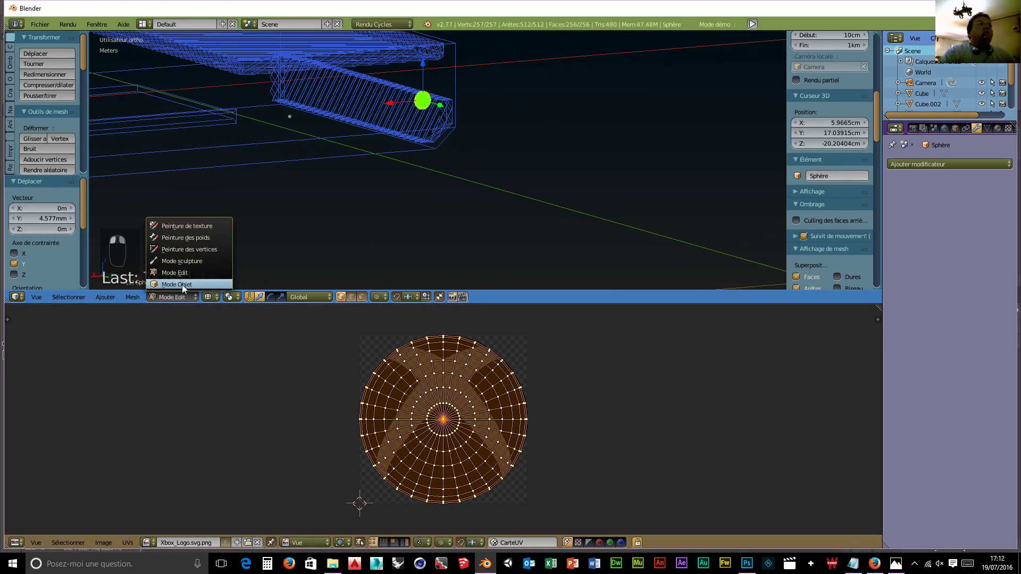
click(182, 282)
right_click(191, 163)
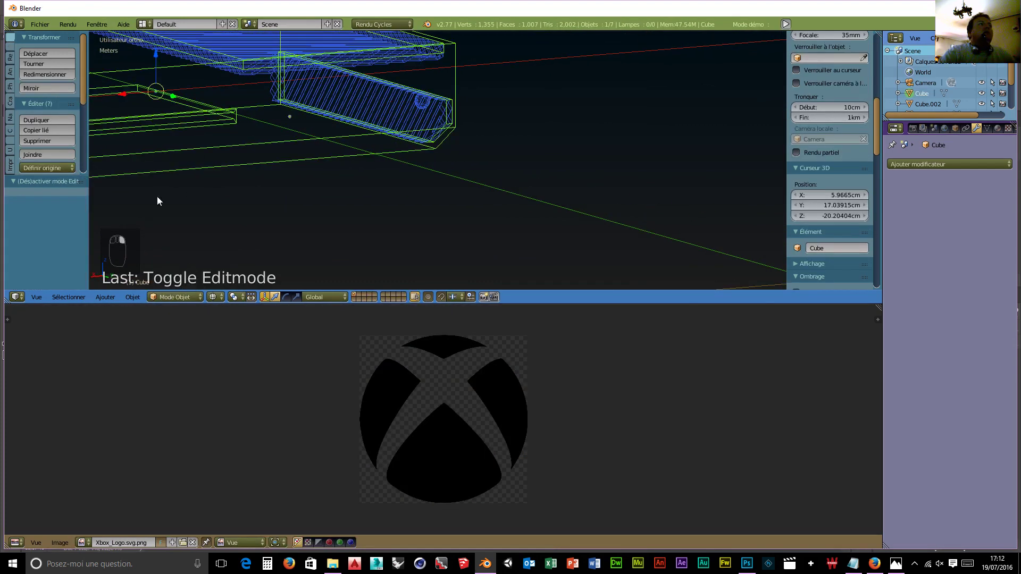
click(176, 297)
click(177, 272)
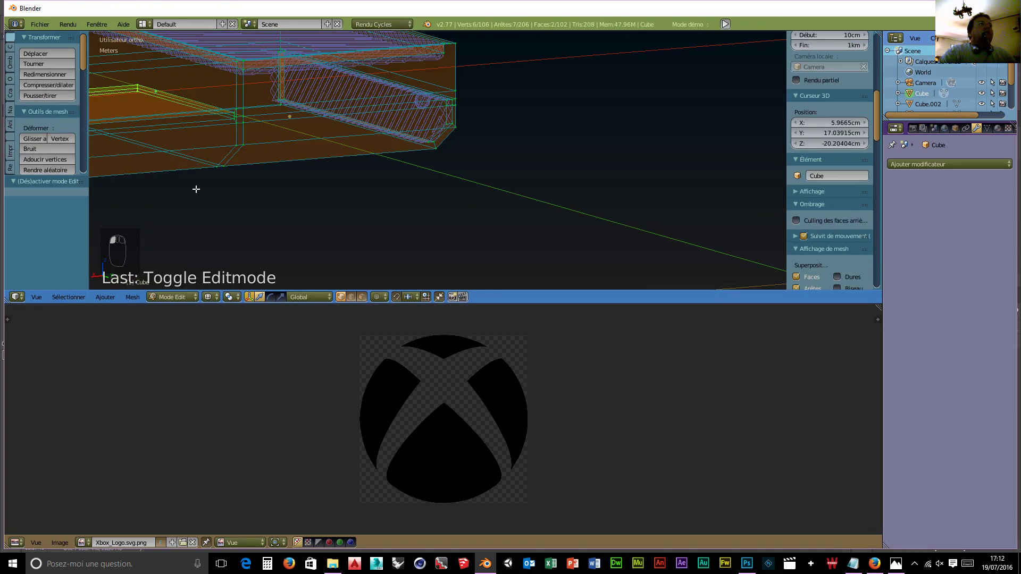
- In face selection, pick the narrow side faces at both ends of the console's recessed slot and scale them about 0.930 along X
scroll(194, 189, up, 6)
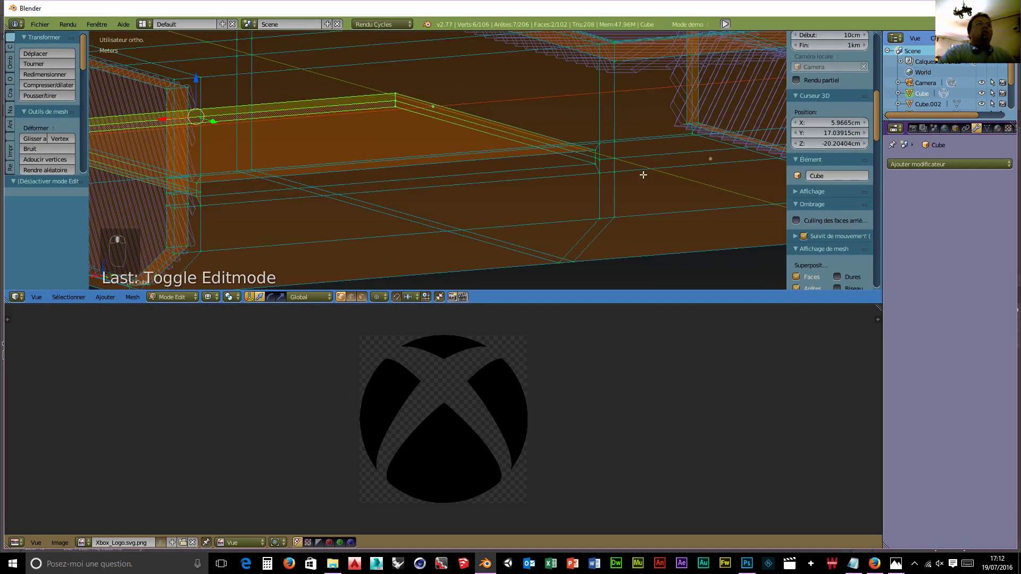
key(KP_1)
middle_drag(521, 168, 457, 202)
click(362, 297)
middle_drag(435, 258, 529, 237)
right_click(486, 125)
shift+right_click(488, 135)
middle_drag(412, 194, 301, 159)
shift+right_click(255, 121)
shift+right_click(253, 128)
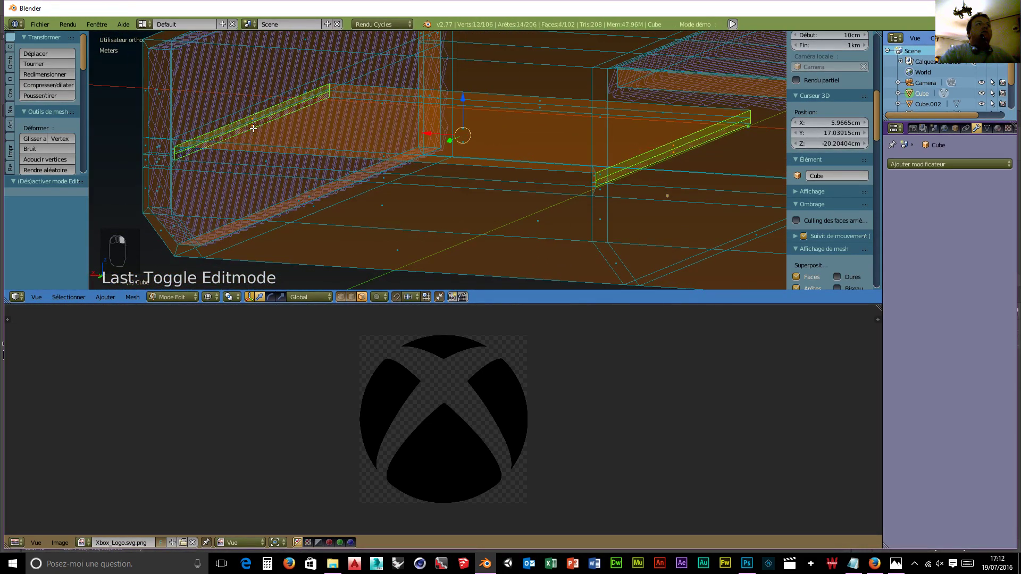
middle_drag(431, 203, 449, 209)
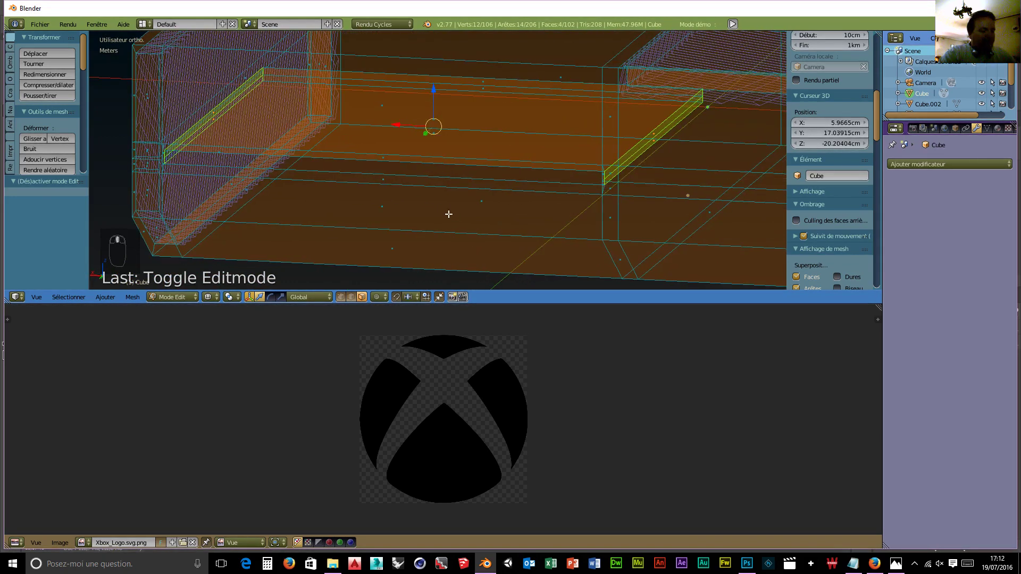
key(s)
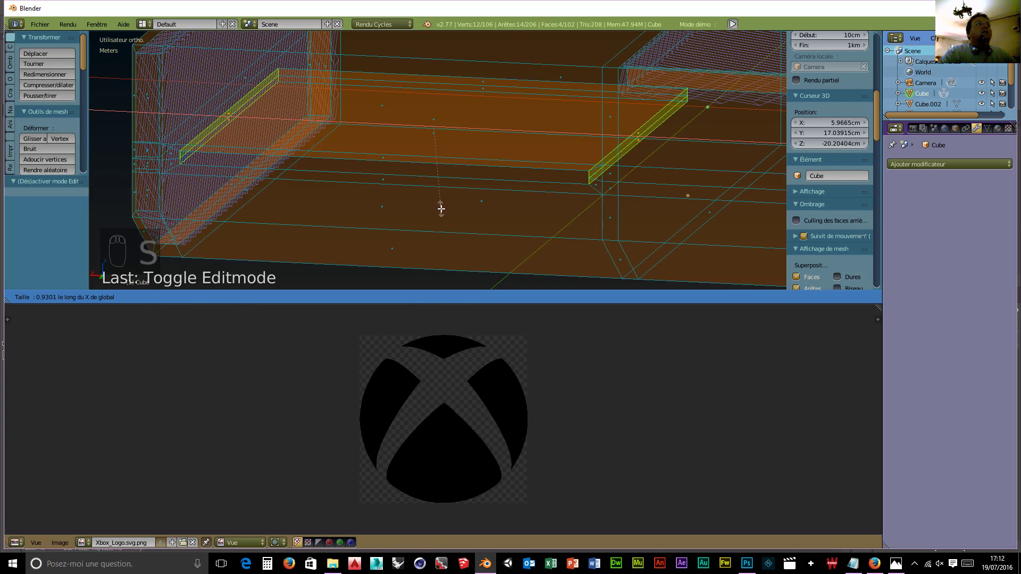
click(441, 208)
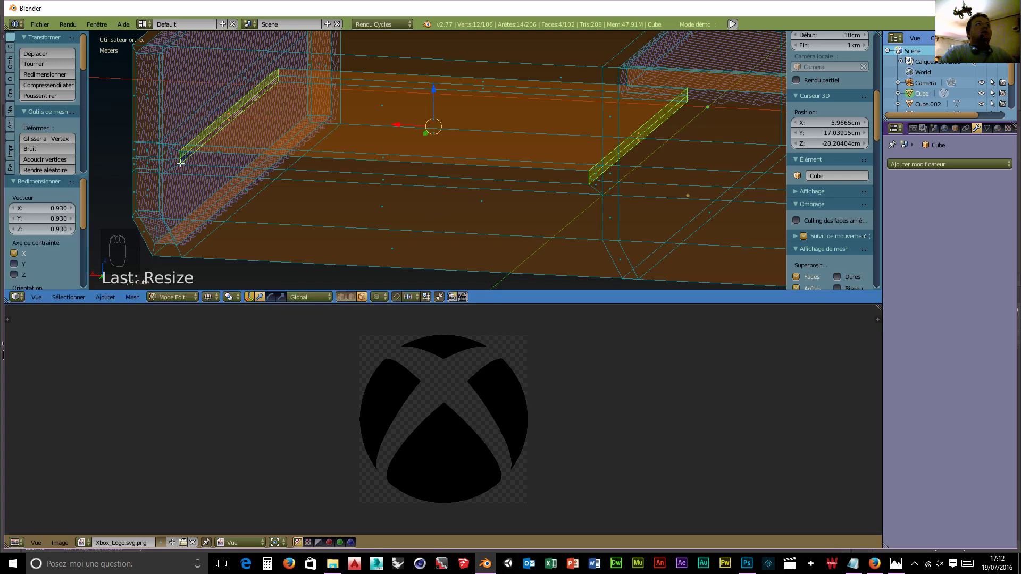
mouse_move(454, 199)
middle_down()
mouse_move(451, 210)
mouse_move(460, 184)
middle_up()
scroll(460, 184, down, 5)
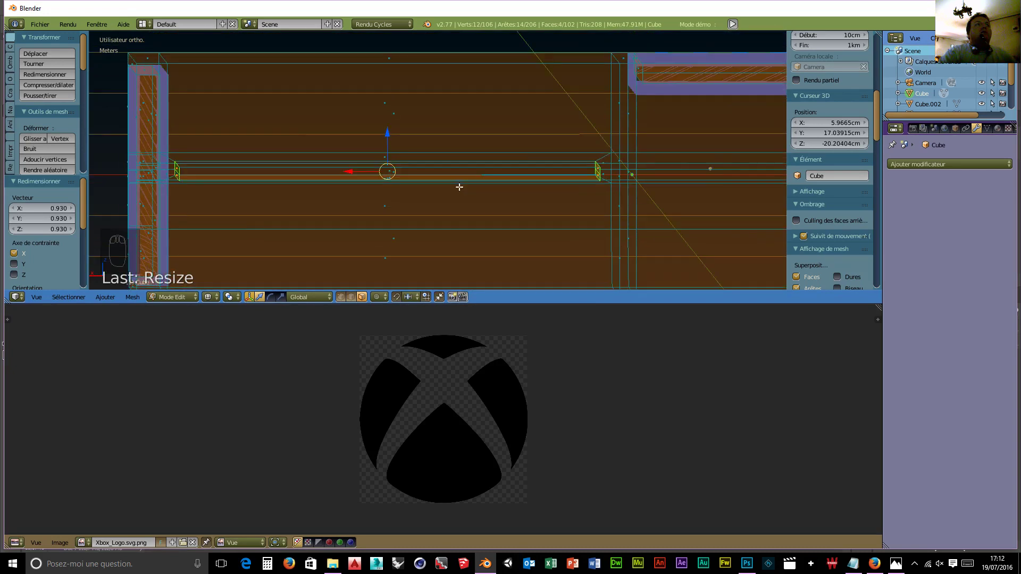
middle_drag(554, 216, 620, 213)
- Return to Object Mode, select the dome, and replace the image editor with the node editor
click(162, 296)
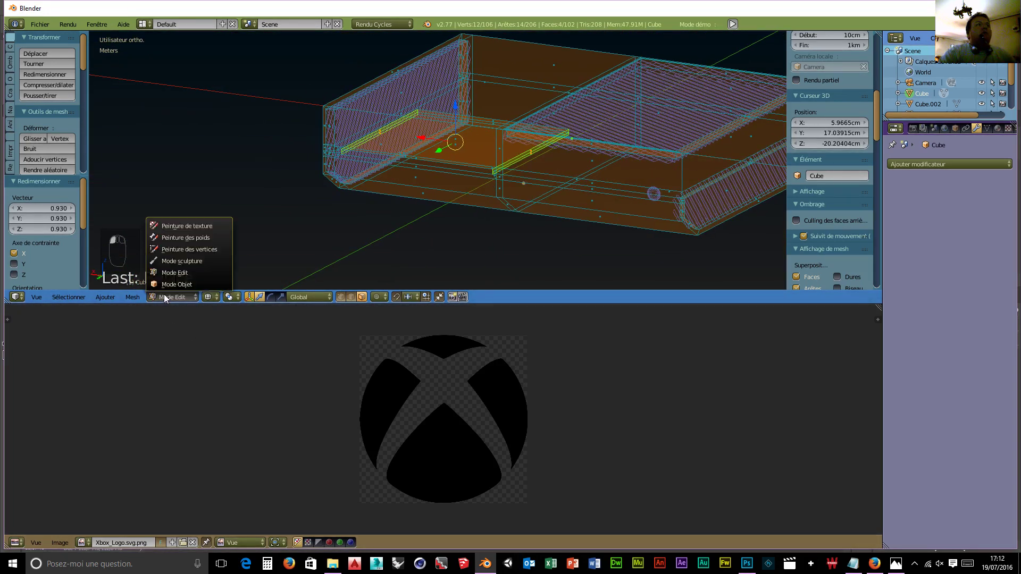
click(176, 280)
right_click(662, 196)
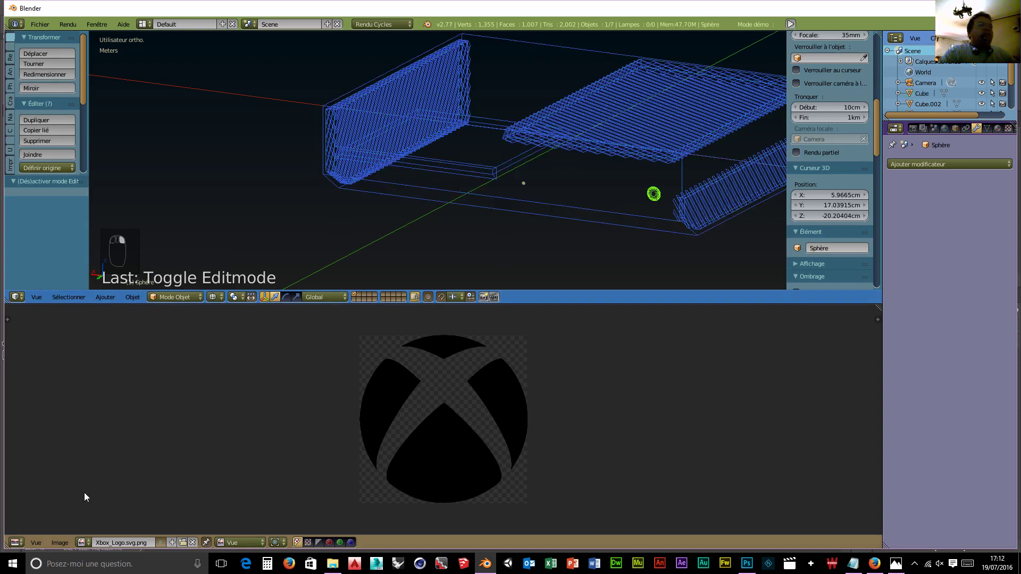
click(21, 541)
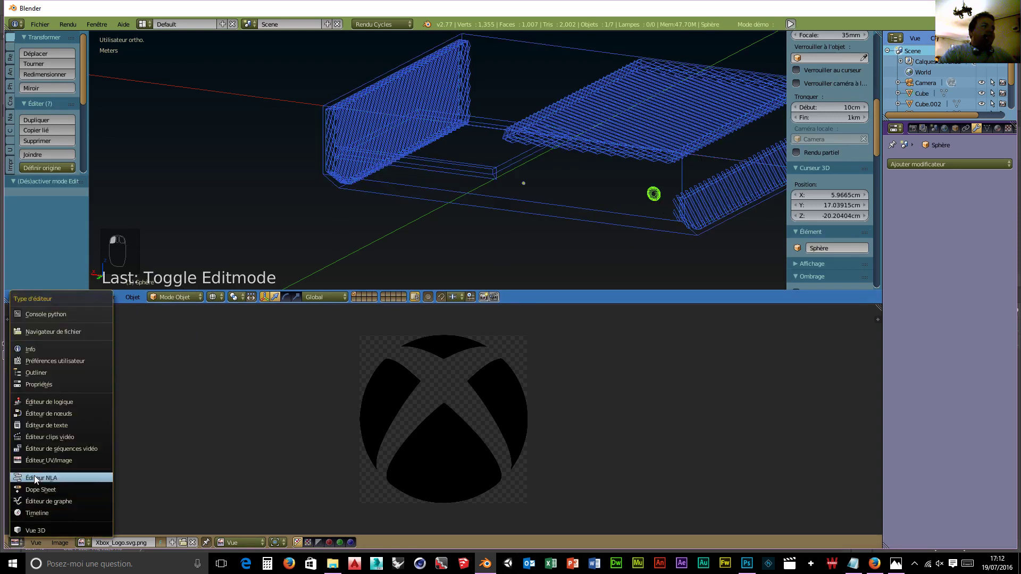
click(44, 412)
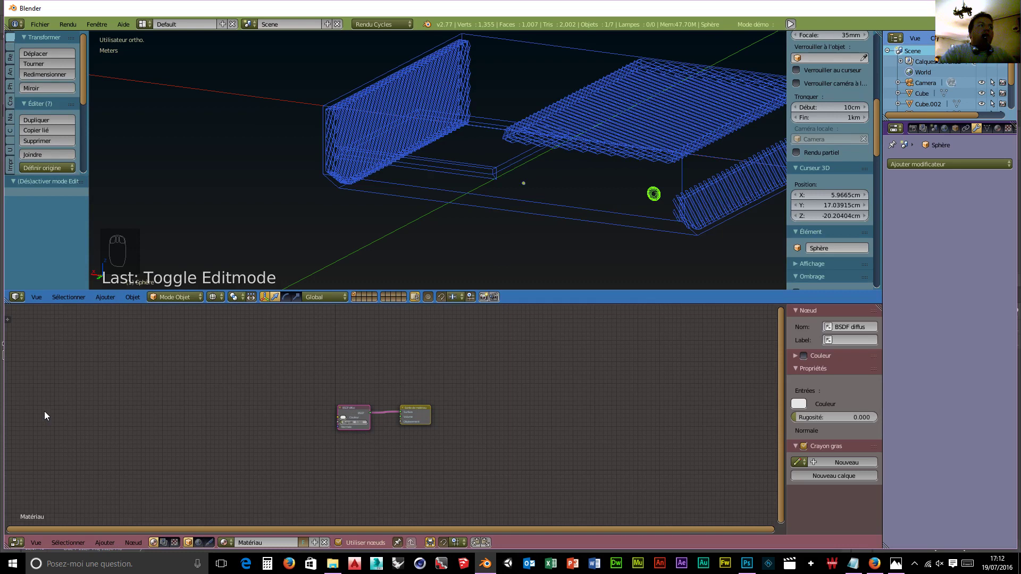
- Space out the diffuse and material output nodes, and set the diffuse shader's colour to black
scroll(369, 468, up, 1)
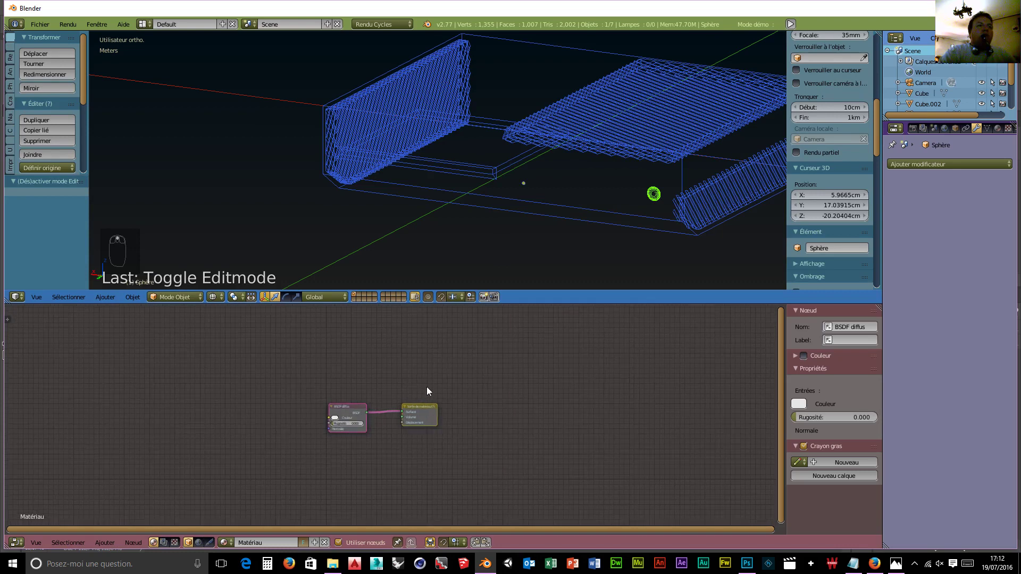
drag(424, 410, 483, 428)
drag(344, 408, 335, 397)
click(328, 406)
drag(367, 360, 367, 369)
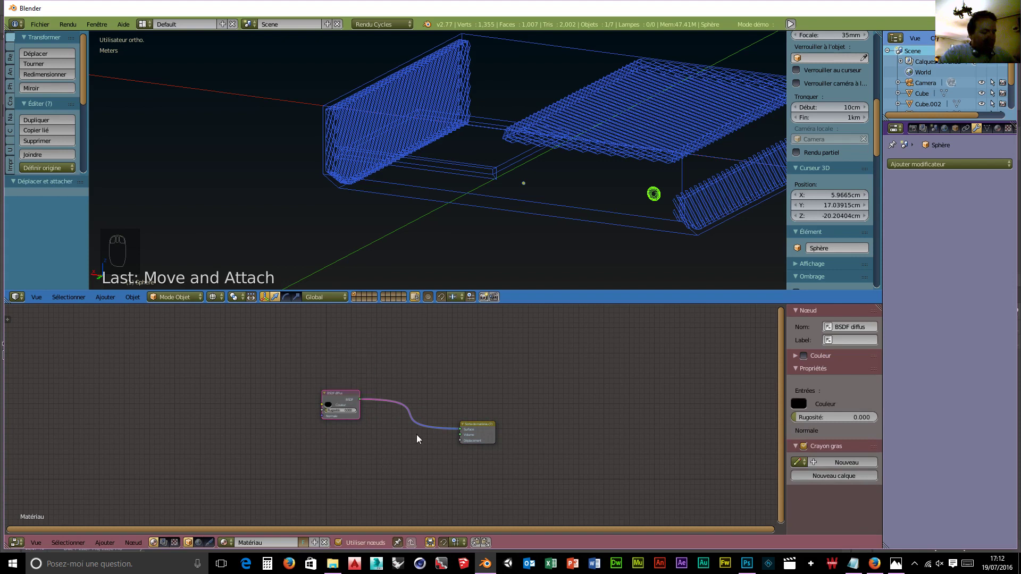
- Add a mix shader node (Shader de mélange) and insert it between the diffuse shader and the material output
key(shift+a)
mouse_move(410, 439)
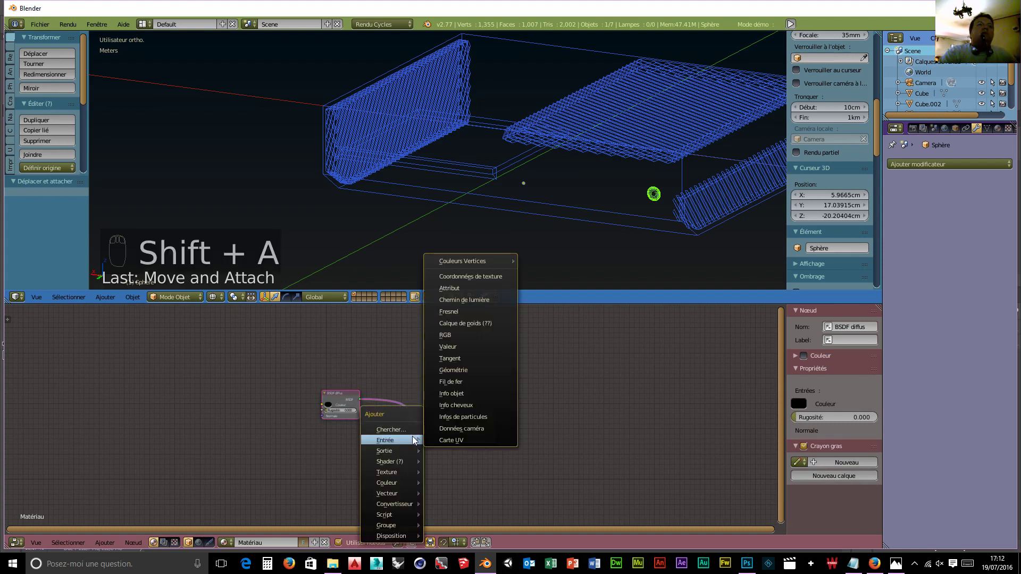
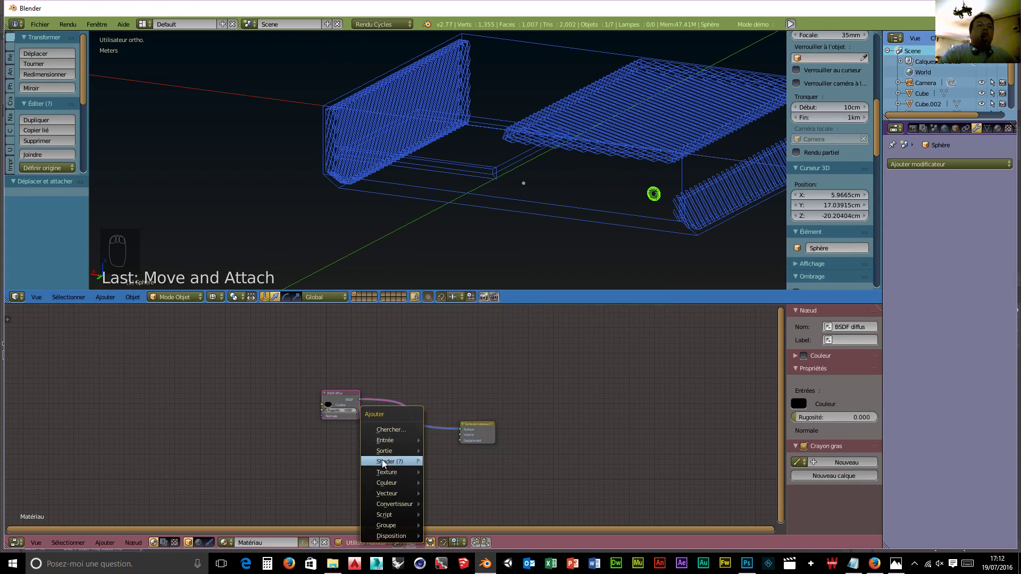
mouse_move(384, 464)
click(476, 262)
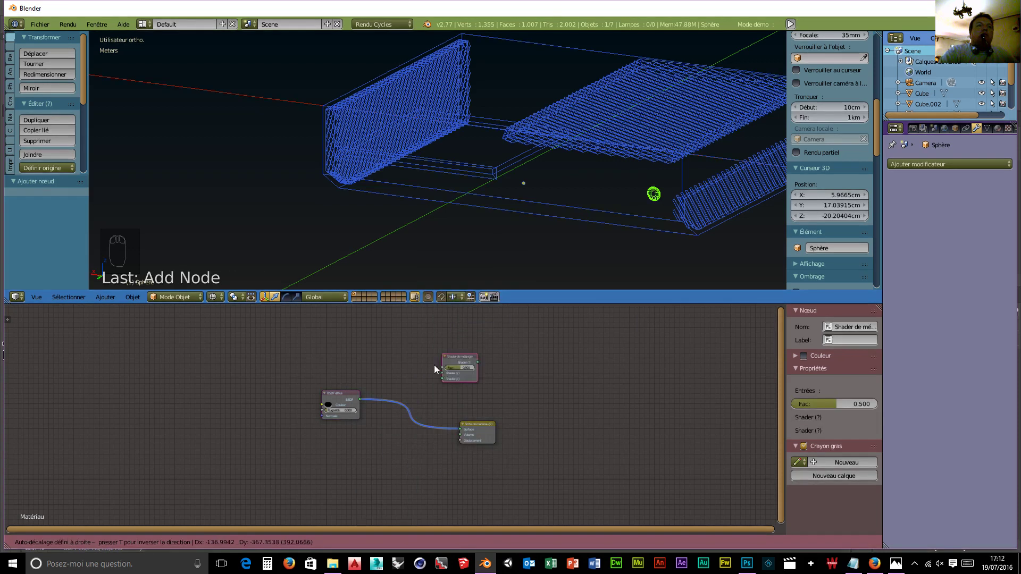
click(400, 374)
click(420, 383)
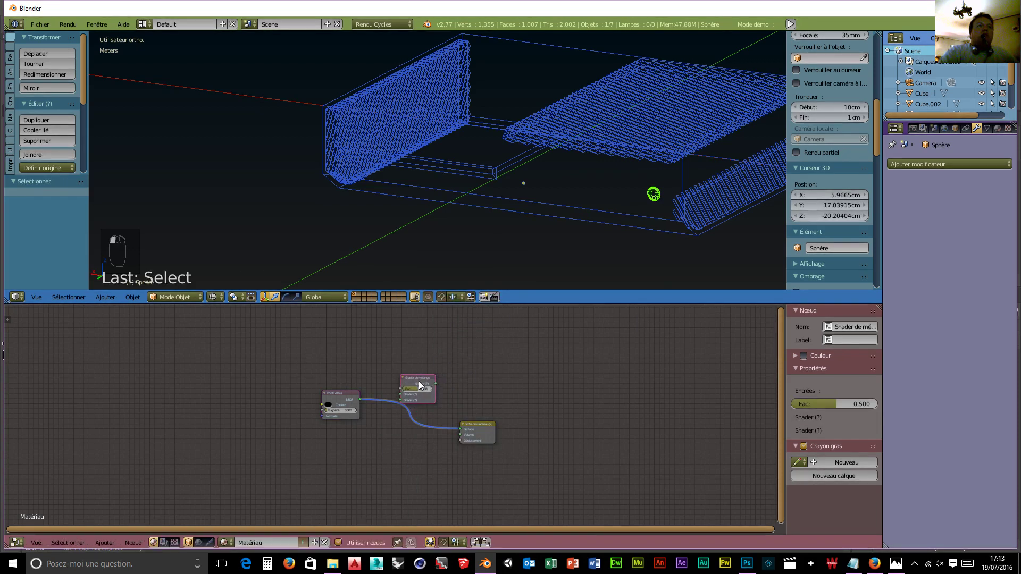
drag(420, 383, 420, 391)
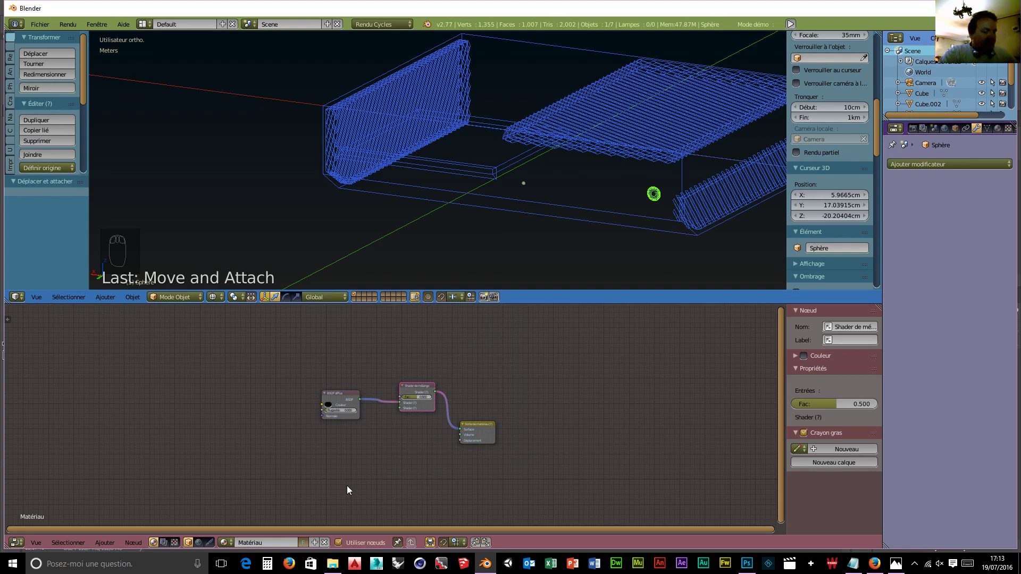
- Add a glossy shader (BSDF brillant) below the diffuse node and link its output to the mix shader's second shader input
key(shift+a)
mouse_move(344, 484)
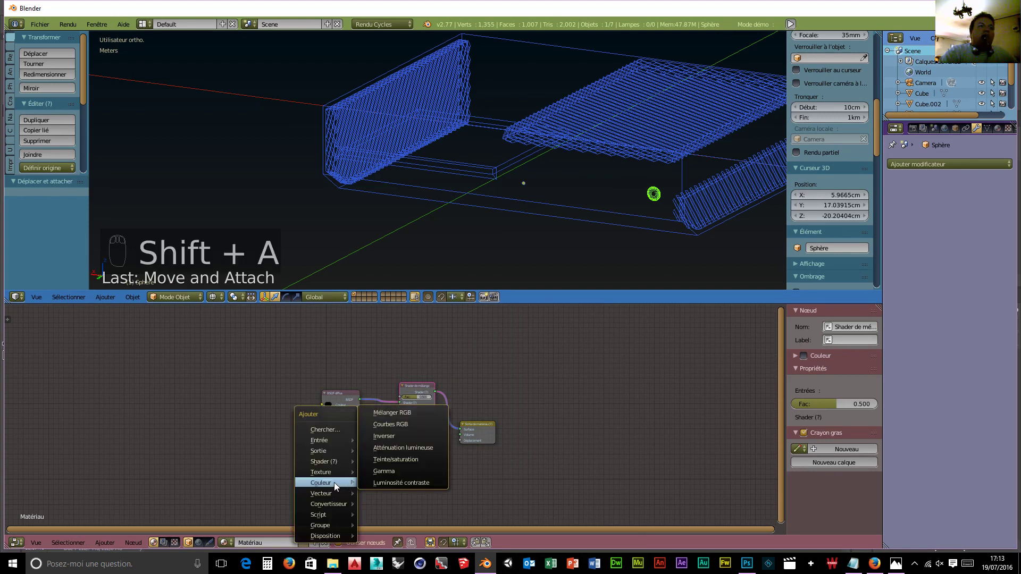
mouse_move(331, 464)
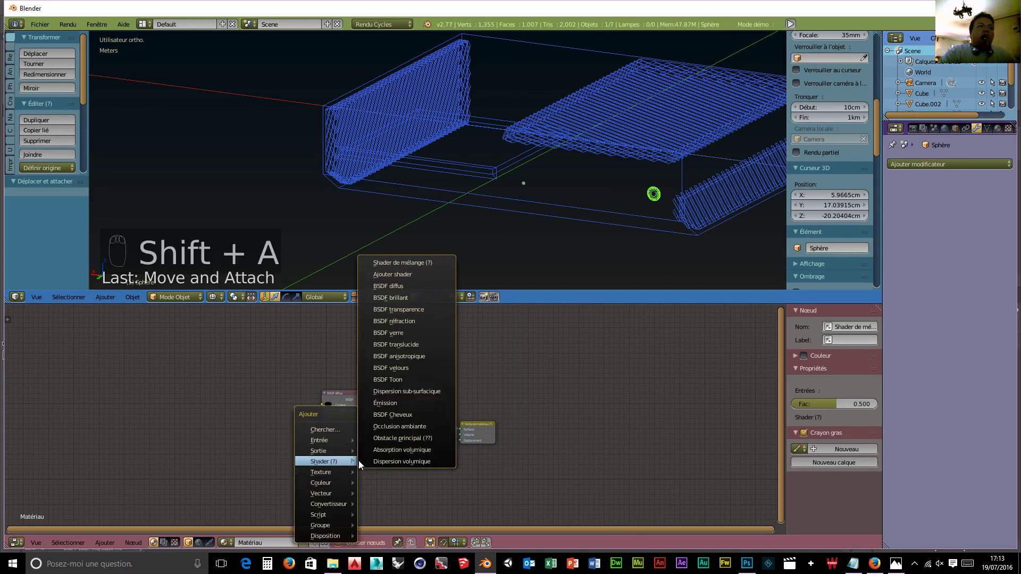
click(390, 297)
click(338, 454)
click(339, 453)
click(338, 444)
drag(329, 463, 399, 408)
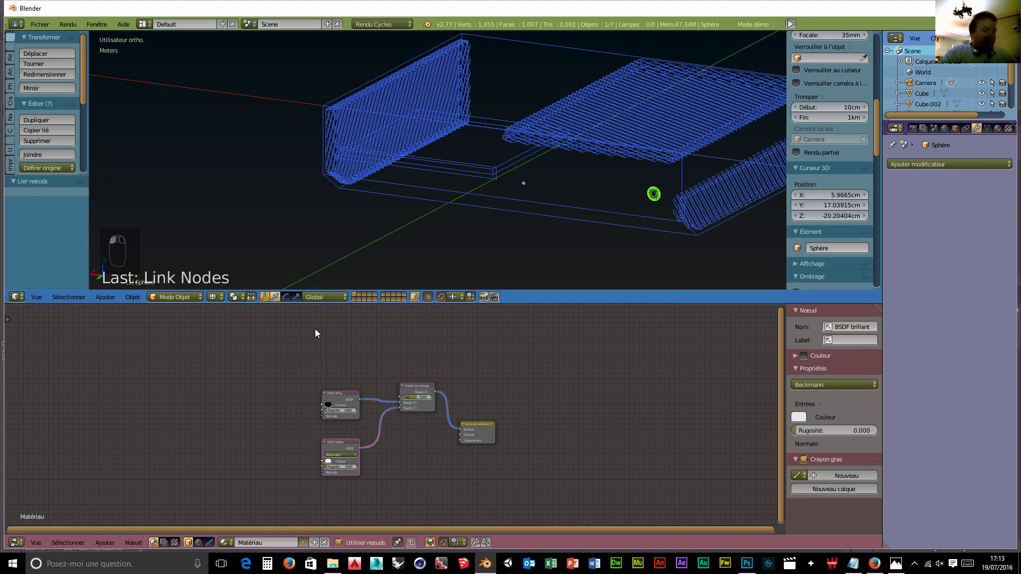
- Add an image texture node (Texture image) and place it above the diffuse shader node
key(shift+a)
mouse_move(307, 340)
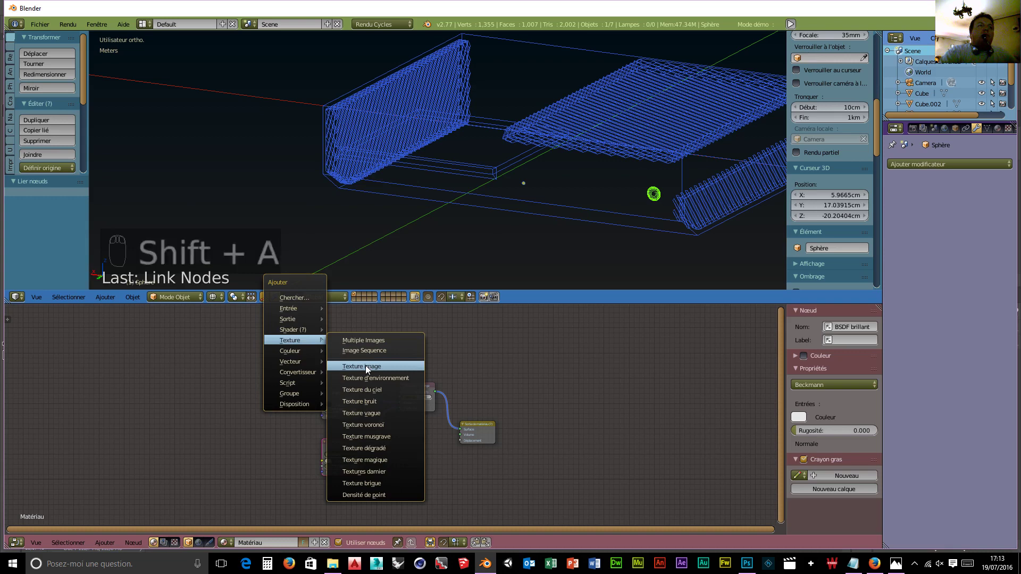
click(365, 365)
click(316, 321)
- Load the Xbox logo image into the texture node from D:\blender\objet pour intérieur de maison\neo retro orange
click(339, 343)
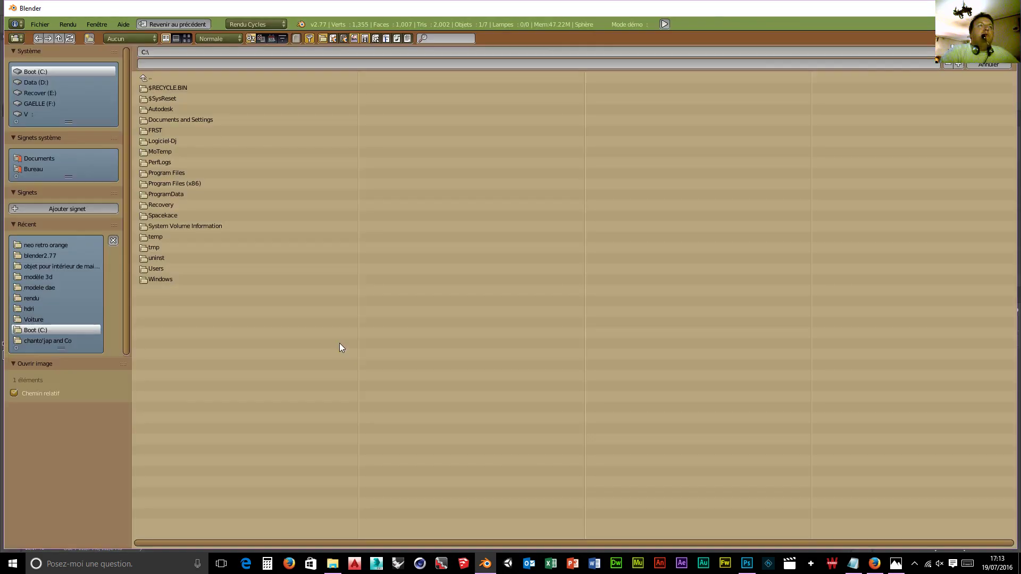
click(36, 82)
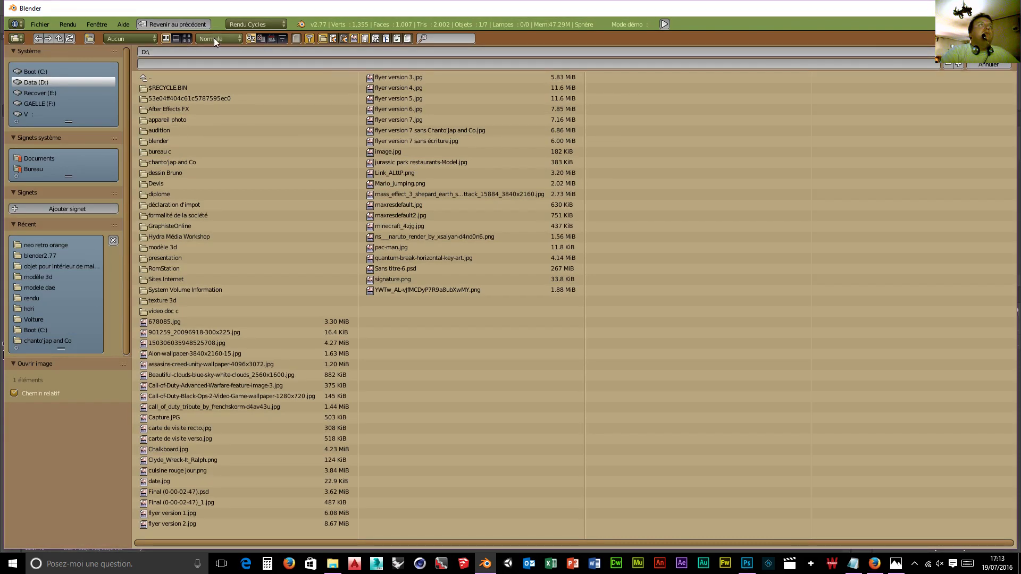
click(157, 141)
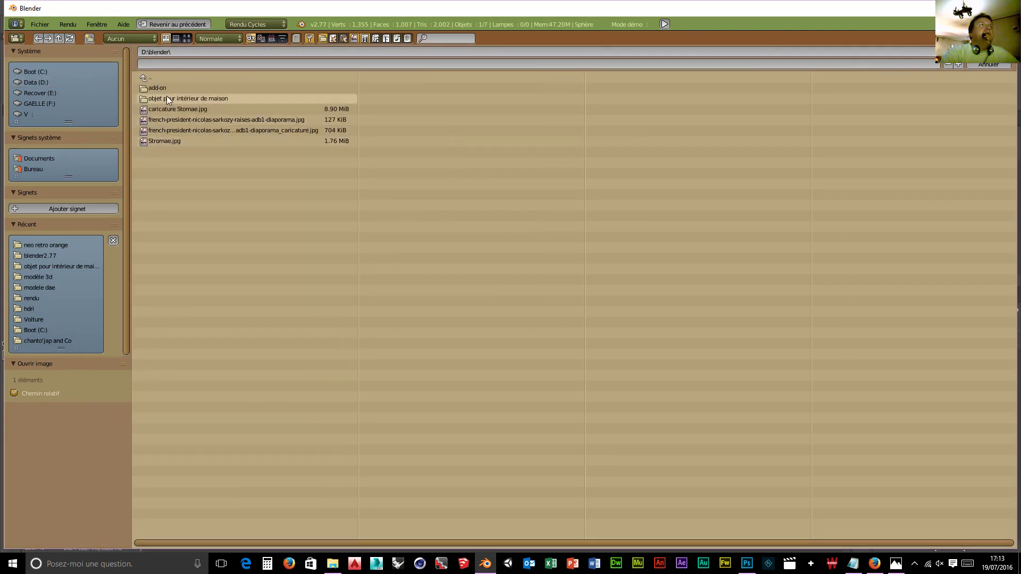
click(167, 98)
click(167, 87)
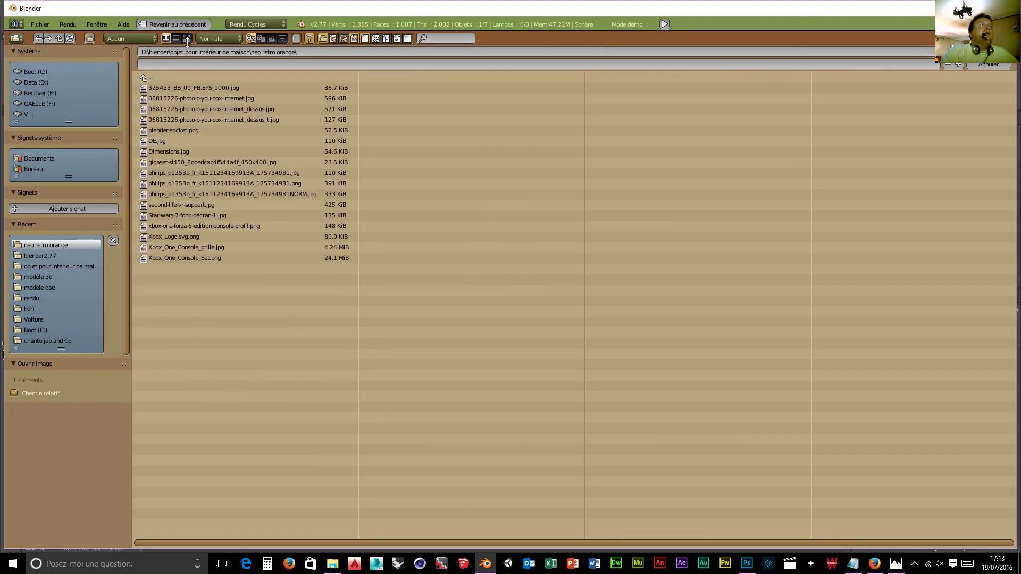
click(187, 38)
double_click(559, 189)
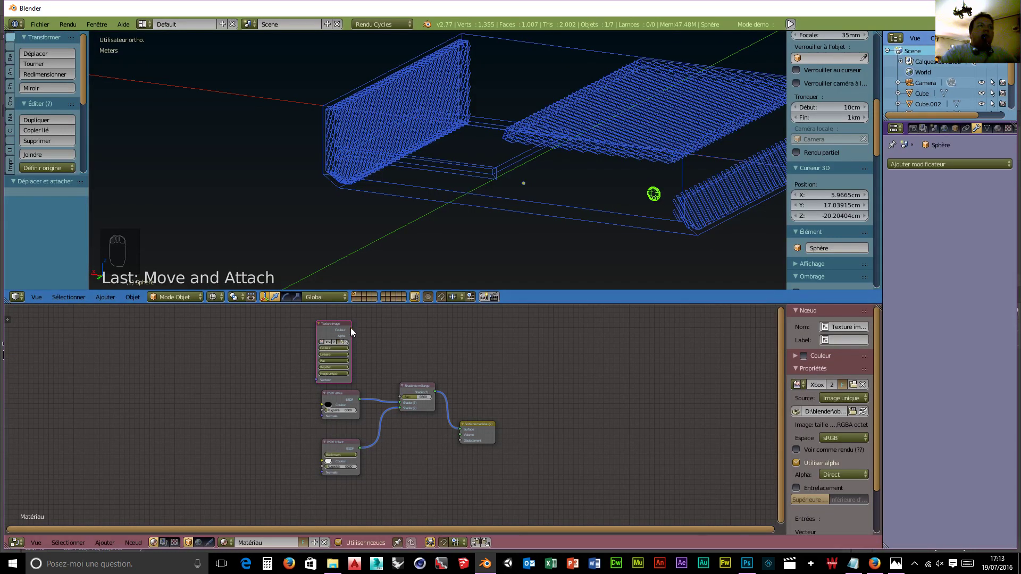
- Try to drive the mix shader's factor with the image texture's colour output and preview the dome in rendered shading
drag(350, 329, 366, 336)
drag(374, 380, 399, 397)
scroll(617, 241, down, 2)
scroll(633, 242, up, 4)
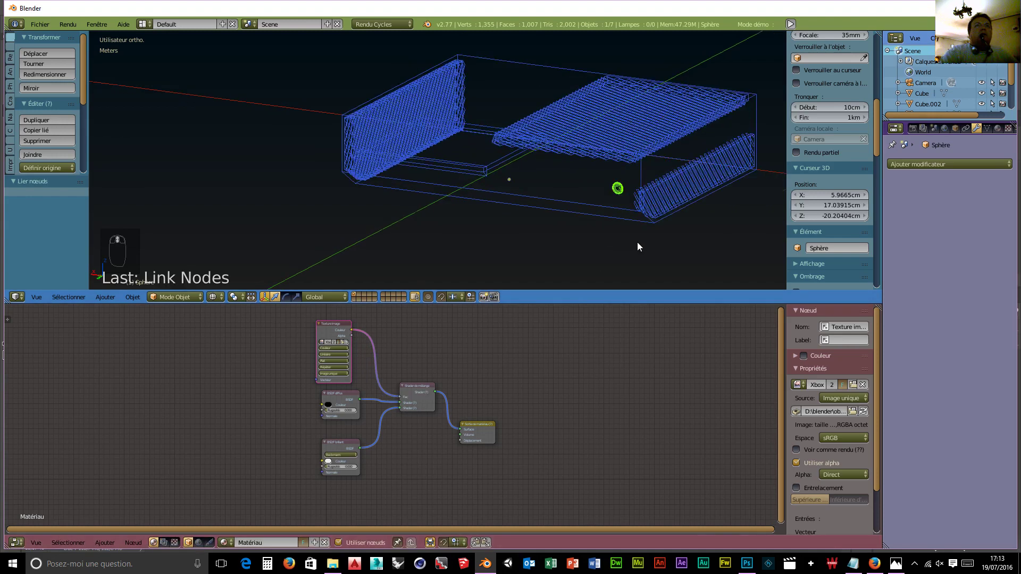
middle_drag(679, 242, 528, 193)
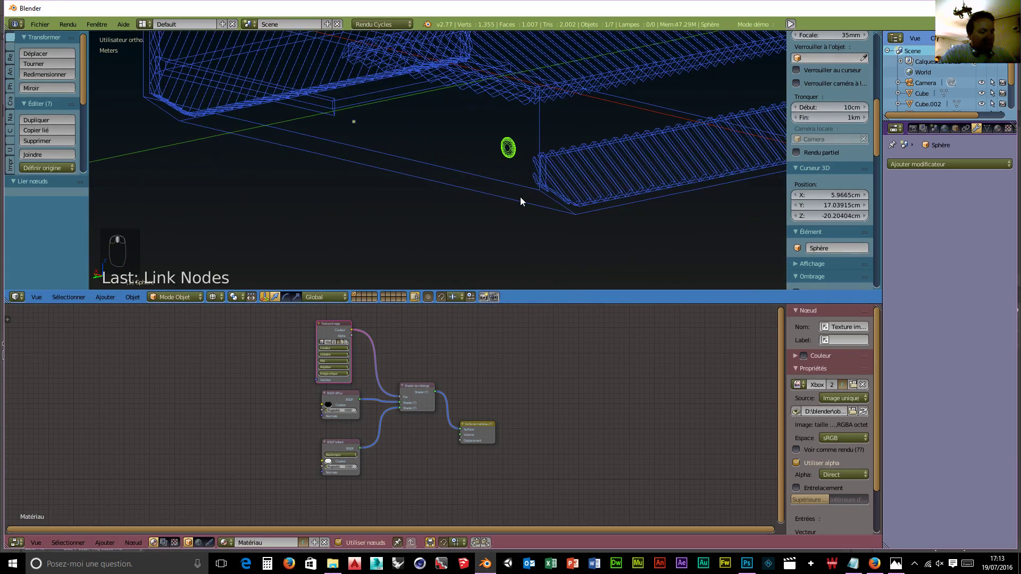
key(shift+z)
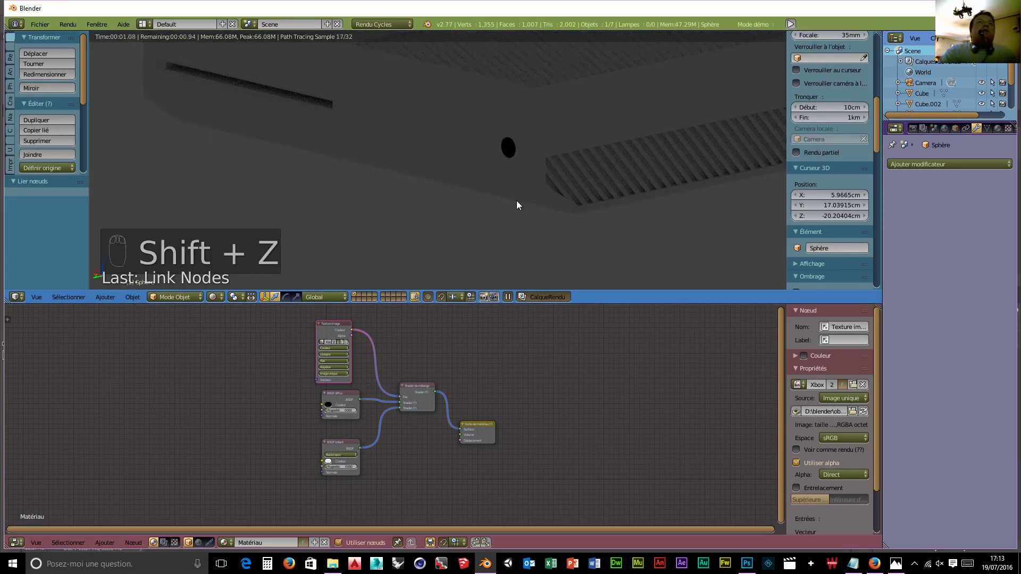
scroll(516, 200, up, 6)
middle_drag(646, 190, 550, 189)
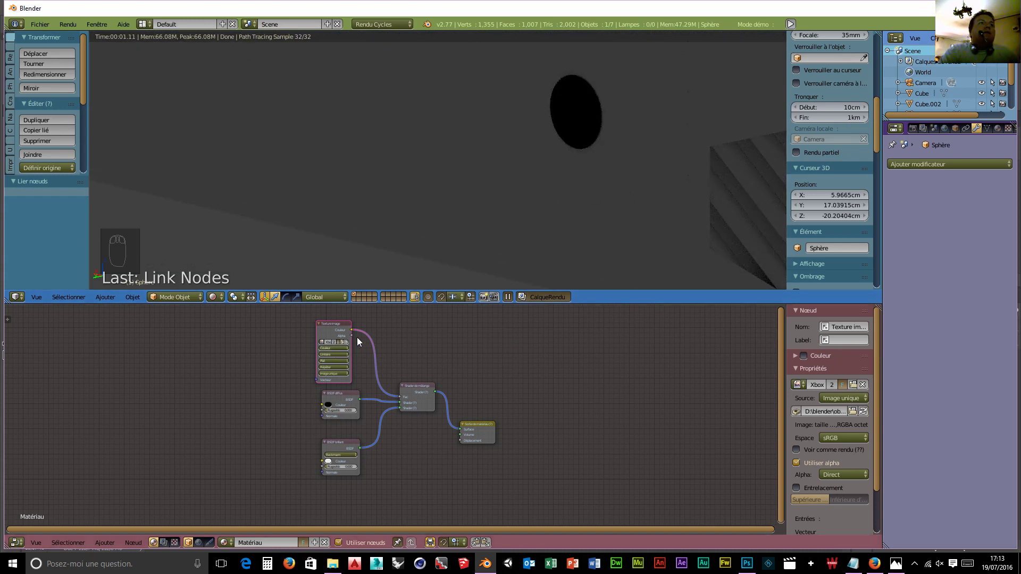
- Disconnect the image texture's colour output and link its alpha output to the mix shader's factor instead
drag(353, 332, 401, 399)
drag(352, 336, 360, 343)
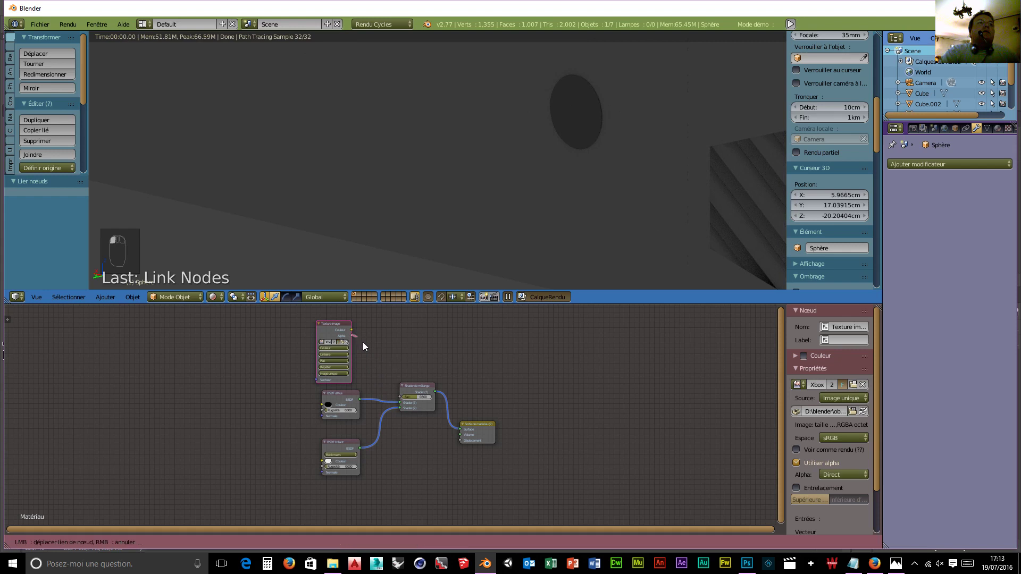
drag(395, 387, 400, 397)
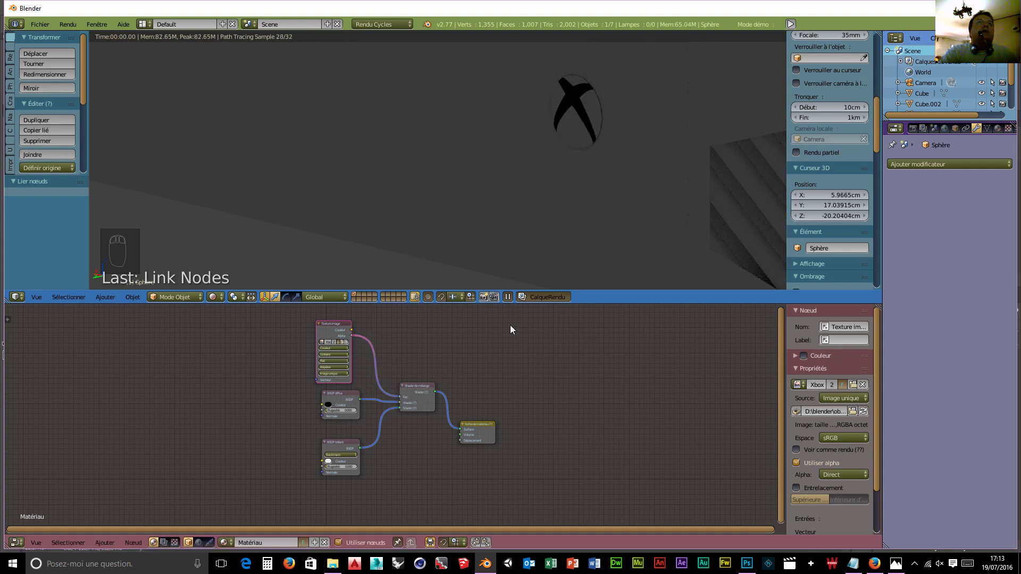
- Examine the rendered logo on the console's front, check the Xbox One reference photo in Photos, and return to Blender
middle_drag(477, 237, 601, 249)
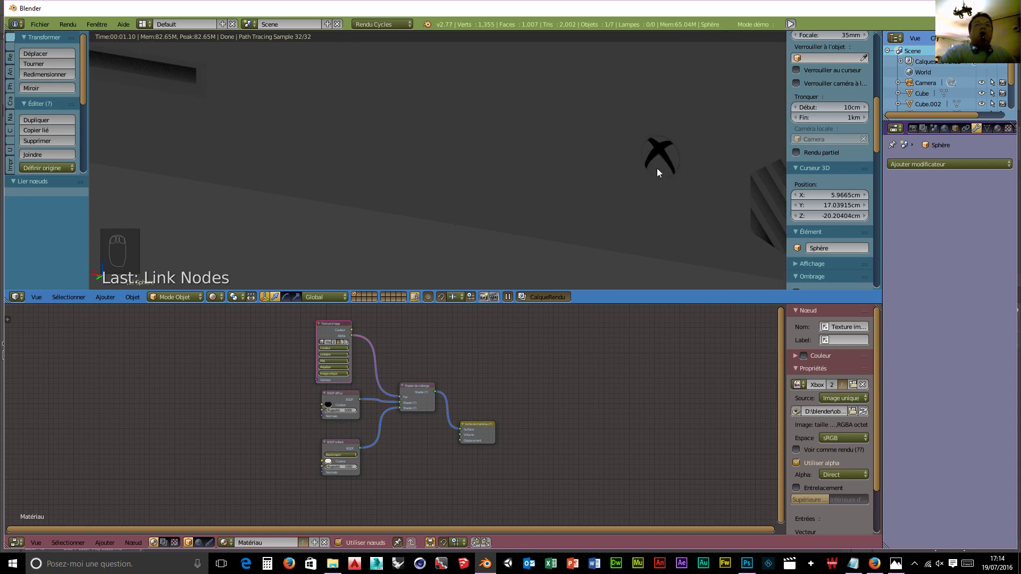
scroll(457, 154, down, 6)
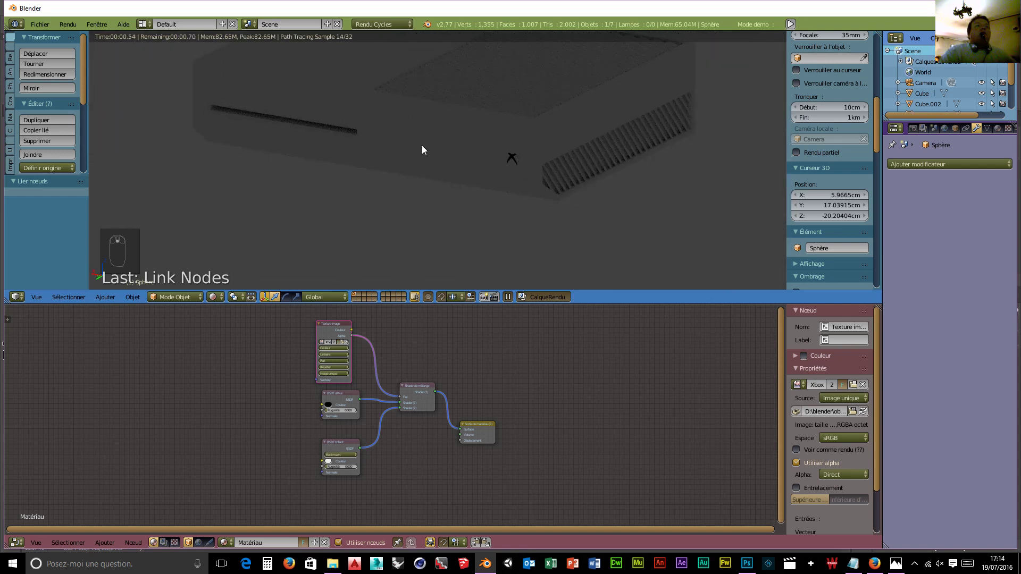
middle_drag(406, 207, 446, 214)
click(196, 297)
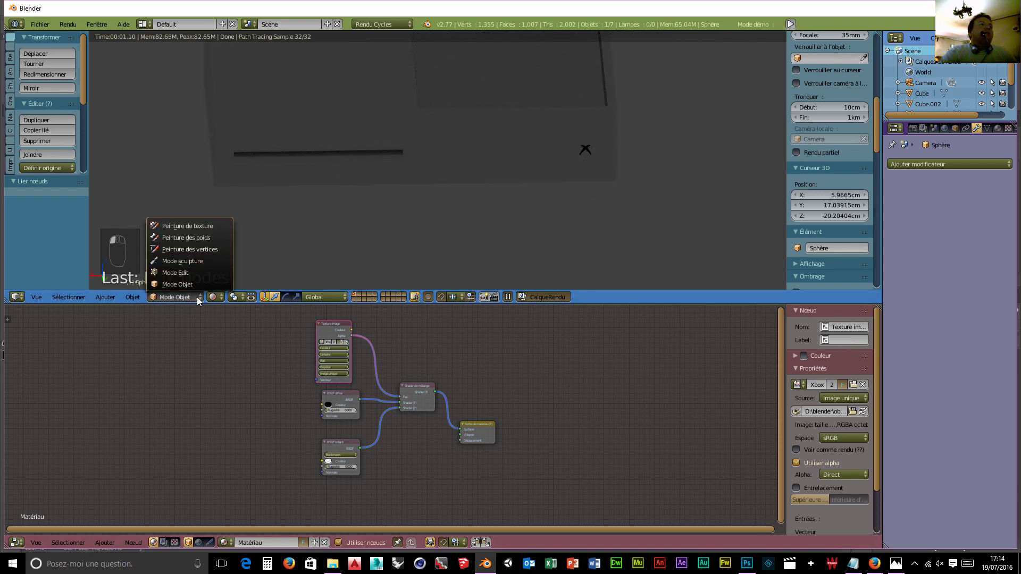
click(895, 564)
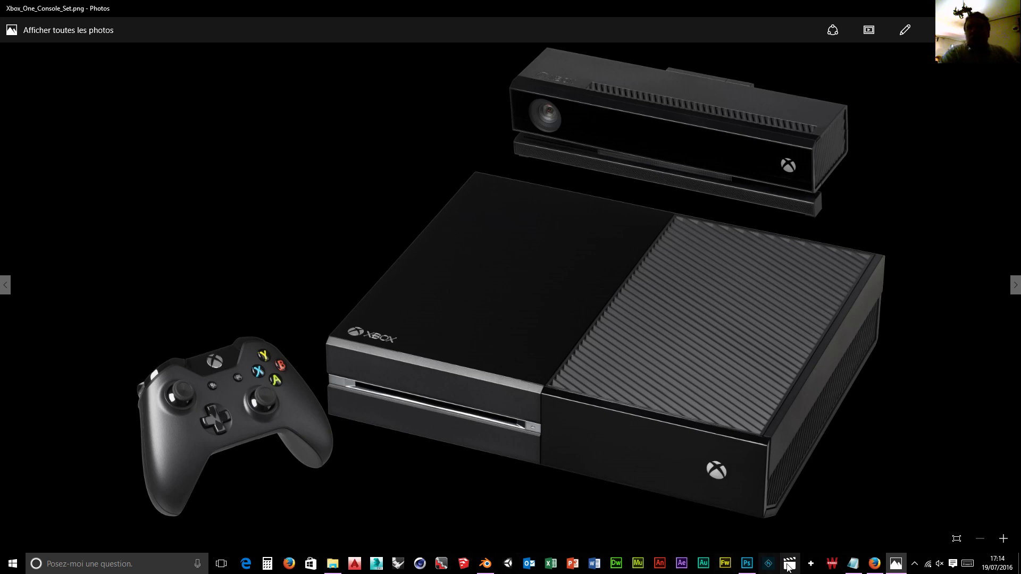
click(874, 564)
click(482, 564)
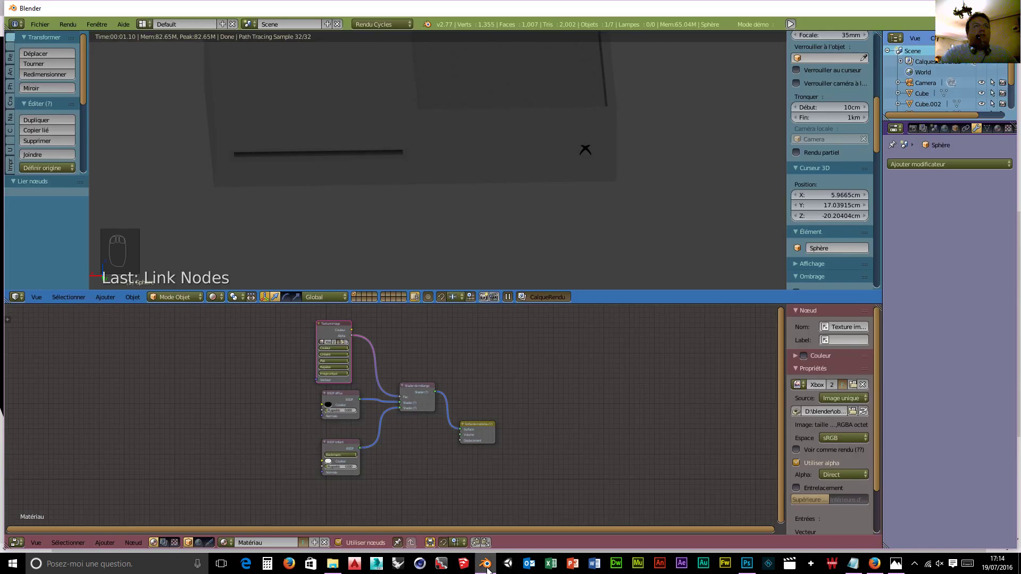
- Switch the viewport back to wireframe shading (Fil de fer)
click(221, 298)
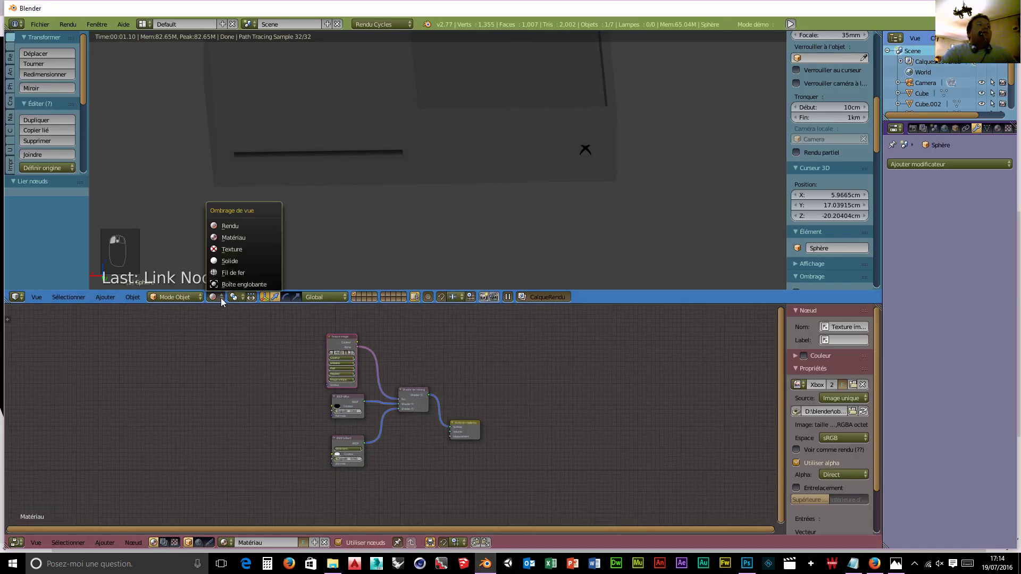
click(230, 272)
middle_drag(590, 256, 542, 242)
click(192, 298)
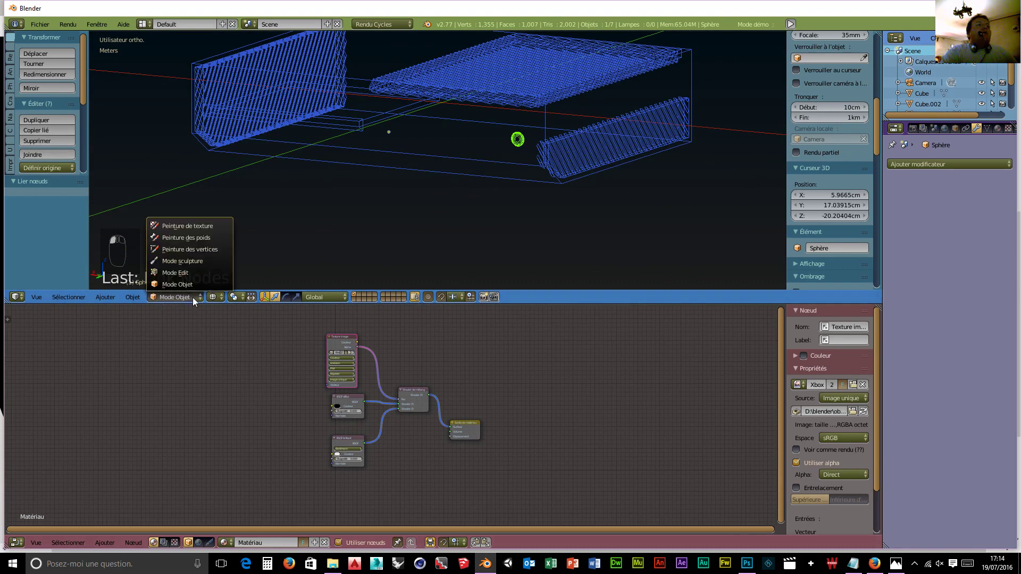
click(179, 272)
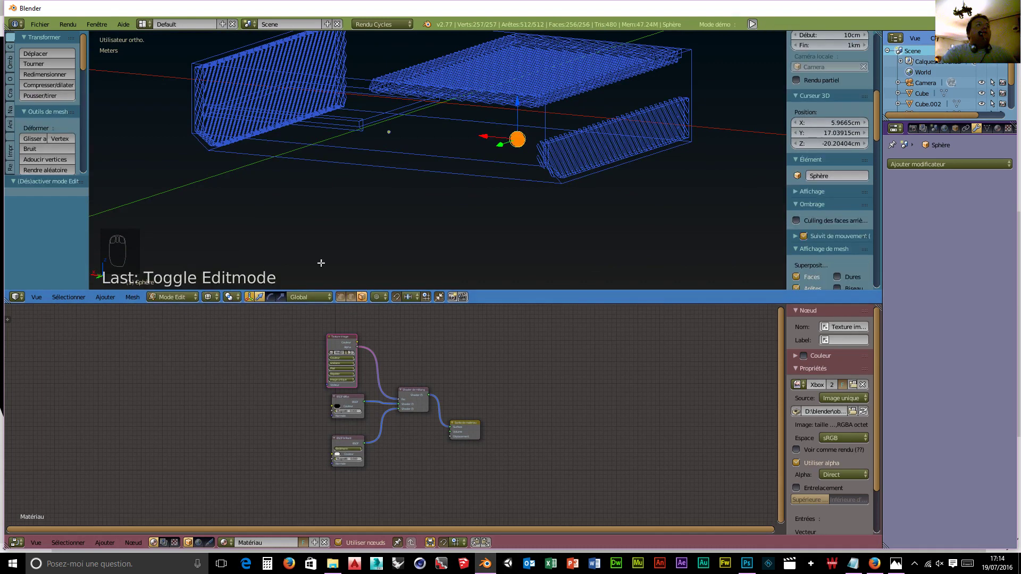
click(184, 295)
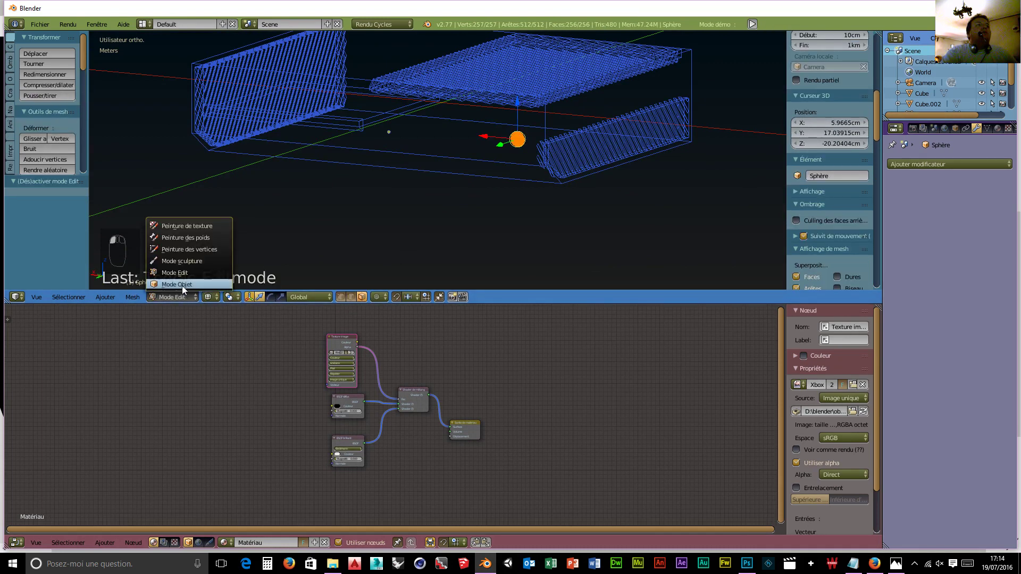
click(182, 283)
- Select the console body, enter Edit Mode, and select the smooth panel face on its top
right_click(379, 170)
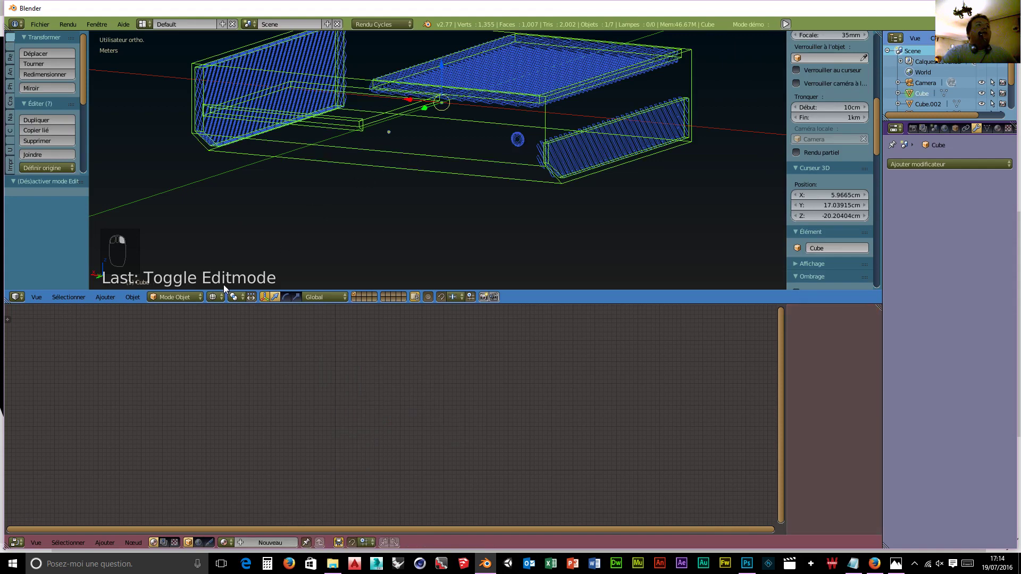
click(200, 295)
click(174, 269)
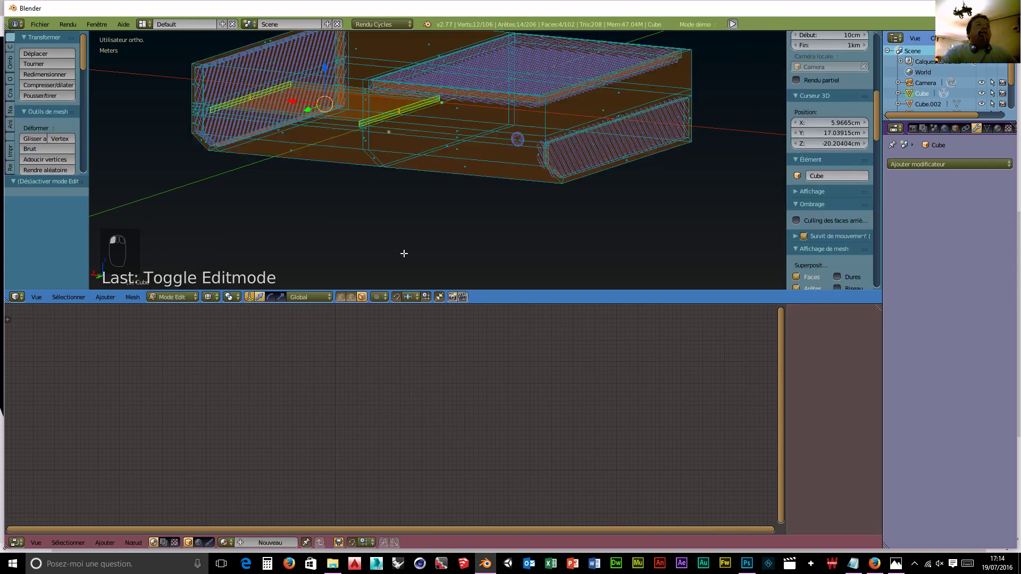
scroll(420, 263, up, 2)
middle_drag(419, 263, 446, 257)
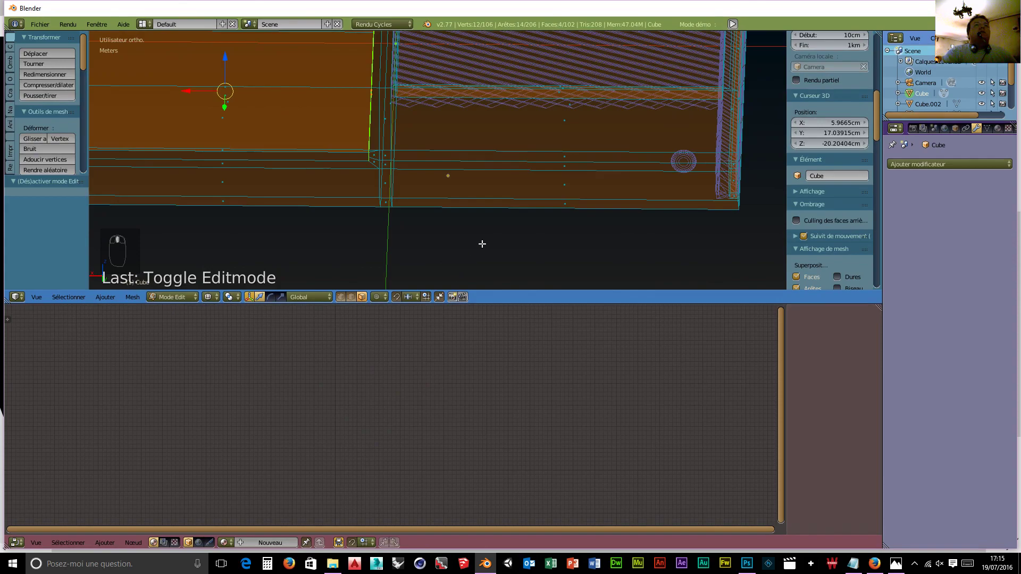
scroll(482, 243, down, 2)
middle_drag(510, 228, 348, 141)
right_click(353, 97)
middle_drag(396, 196, 348, 118)
- Switch to solid shading and select the top faces beside the grille: the wide smooth panel and its two narrow edge strips
click(212, 296)
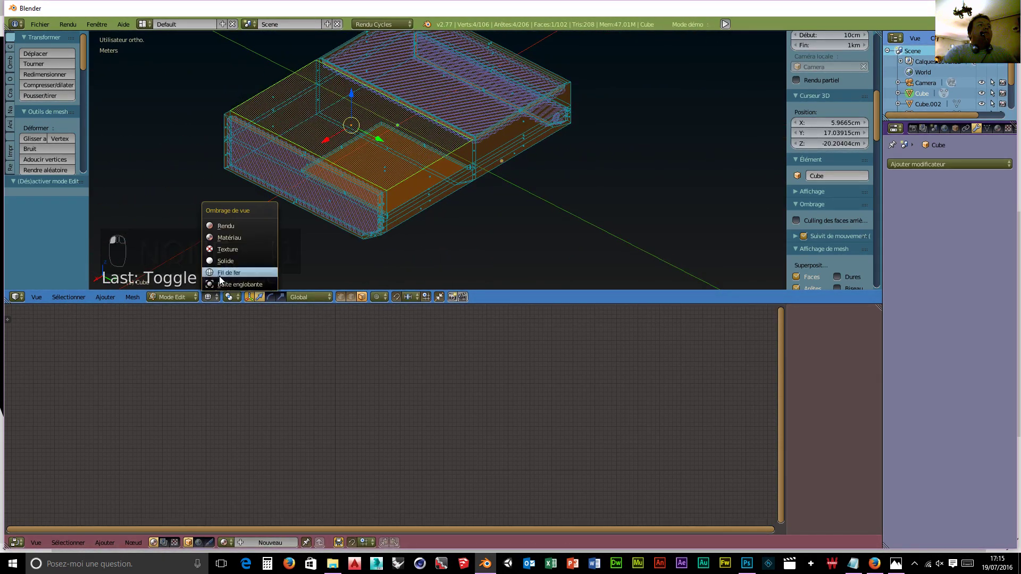
click(223, 269)
middle_drag(522, 218, 462, 274)
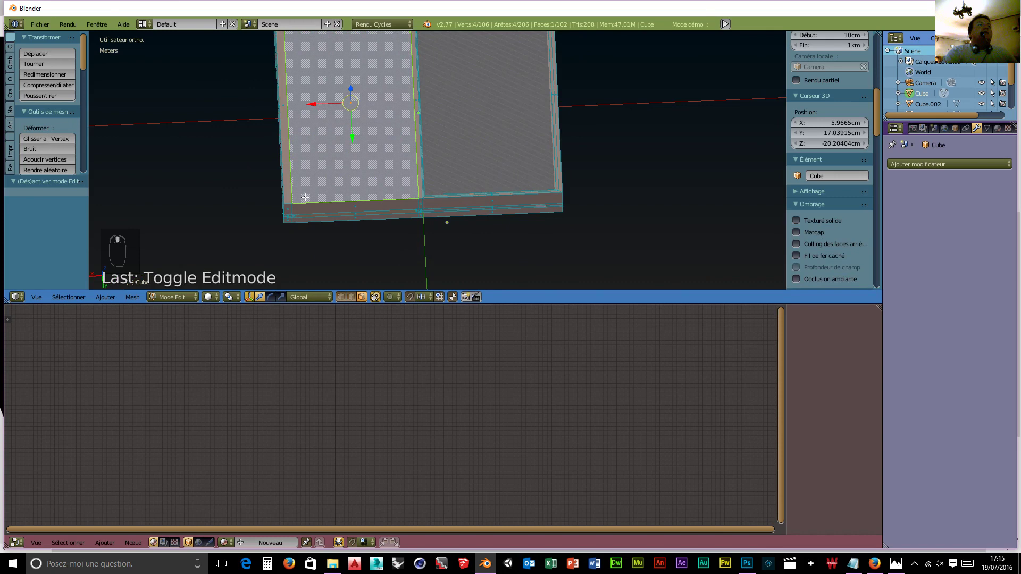
scroll(305, 193, up, 2)
mouse_move(307, 190)
middle_down()
mouse_move(369, 161)
mouse_move(542, 223)
mouse_move(456, 244)
mouse_move(405, 225)
mouse_move(416, 198)
mouse_move(467, 186)
mouse_move(483, 171)
mouse_move(481, 153)
mouse_move(458, 157)
middle_up()
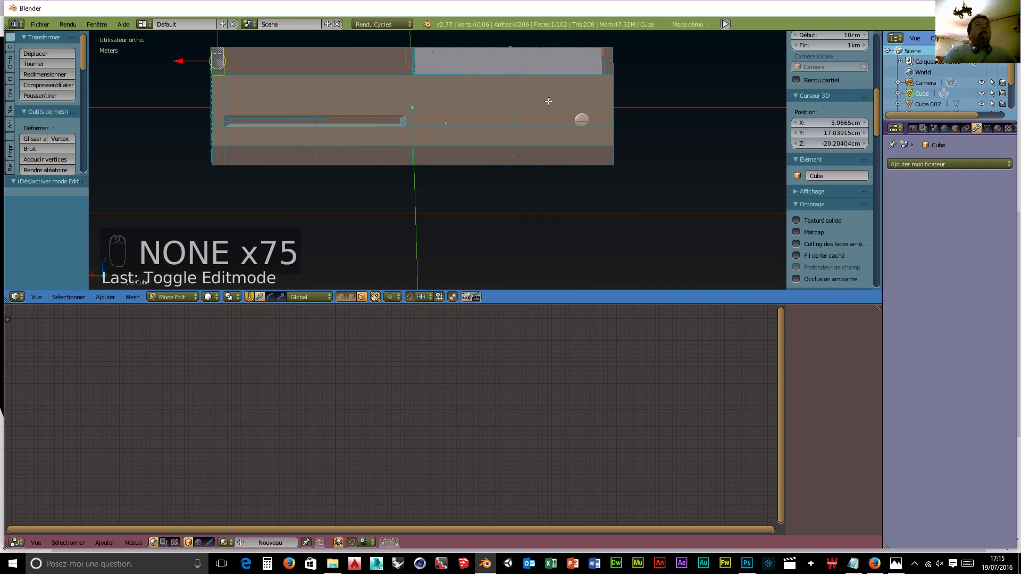
shift+right_click(325, 60)
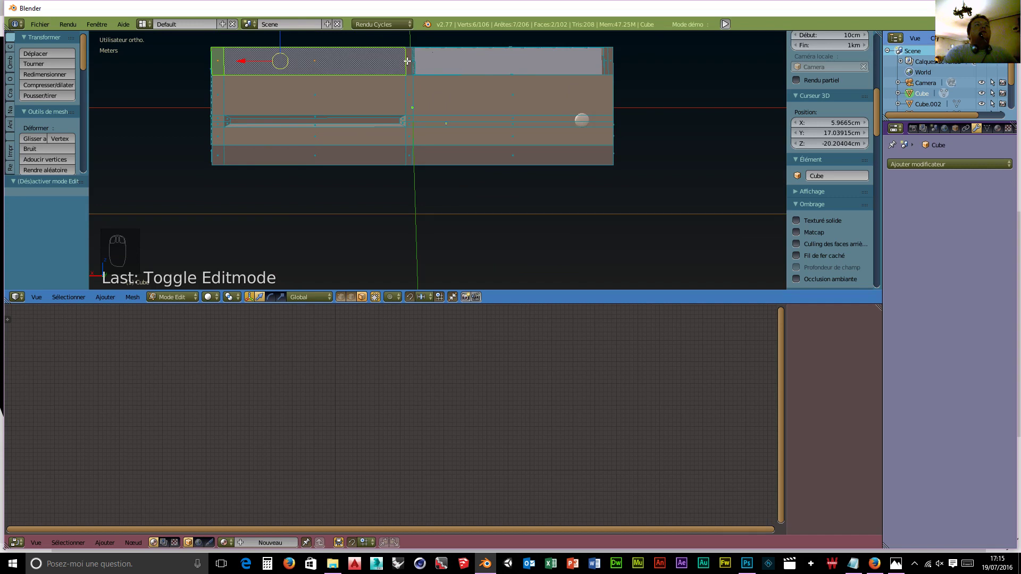
shift+right_click(408, 60)
- Add the stacked front faces on the console's dome side to the selection
shift+right_click(511, 96)
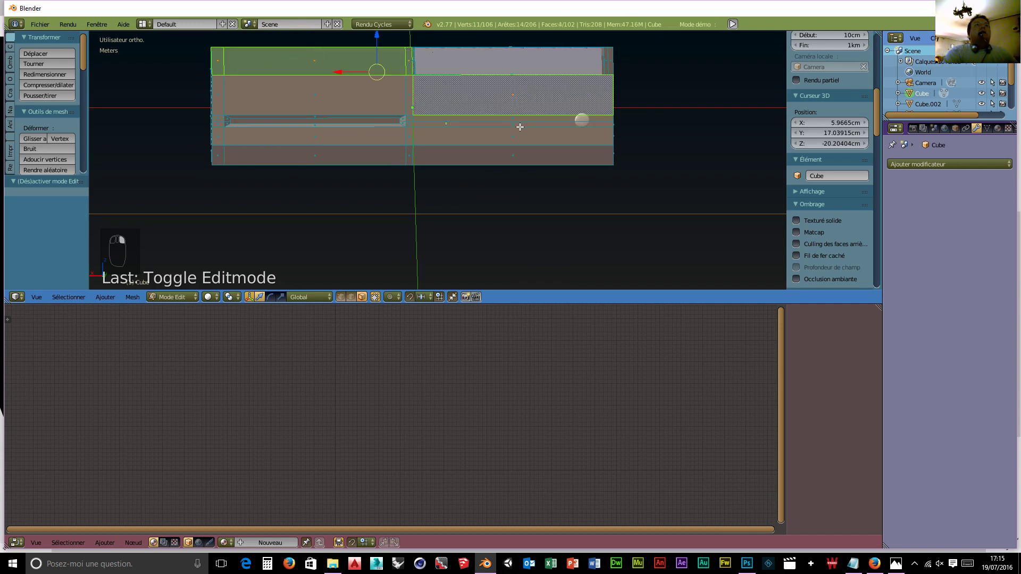
shift+right_click(512, 121)
shift+right_click(516, 124)
shift+right_click(520, 140)
shift+right_click(548, 162)
- Add the narrow face along the front edge of the top grille to the selection
middle_drag(649, 202, 498, 247)
scroll(358, 184, up, 5)
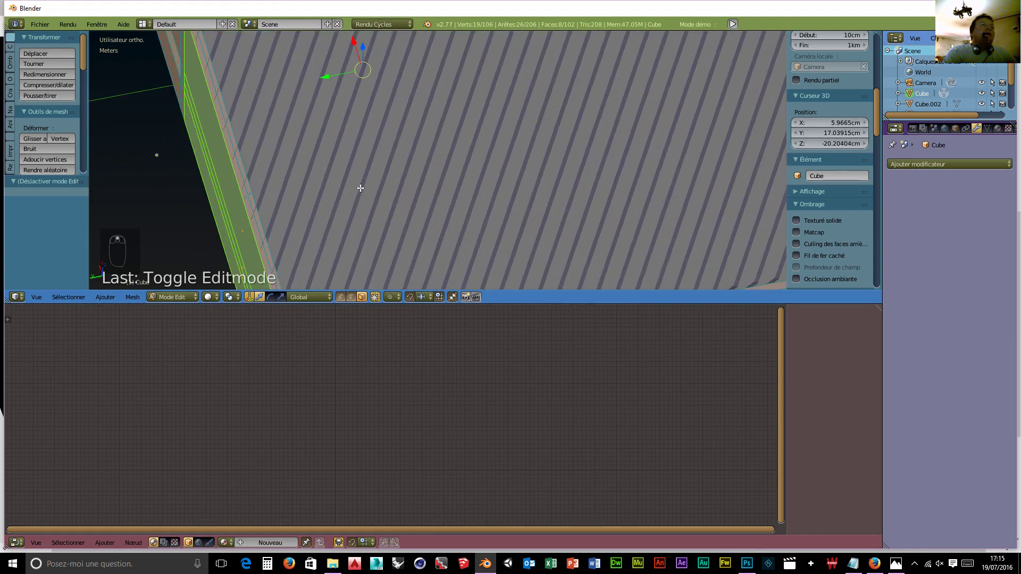
shift+right_click(245, 198)
scroll(245, 198, down, 3)
middle_drag(283, 148, 348, 148)
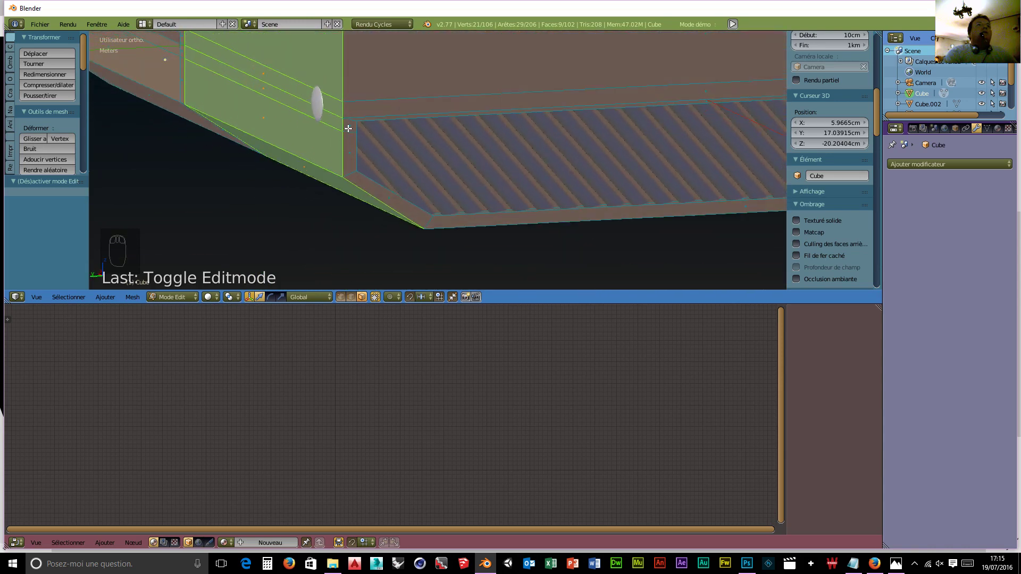
- Adjust the face selection on the console's side, around the border of the side grille
shift+right_click(348, 130)
shift+right_click(386, 200)
middle_drag(347, 203, 522, 200)
shift+right_click(146, 114)
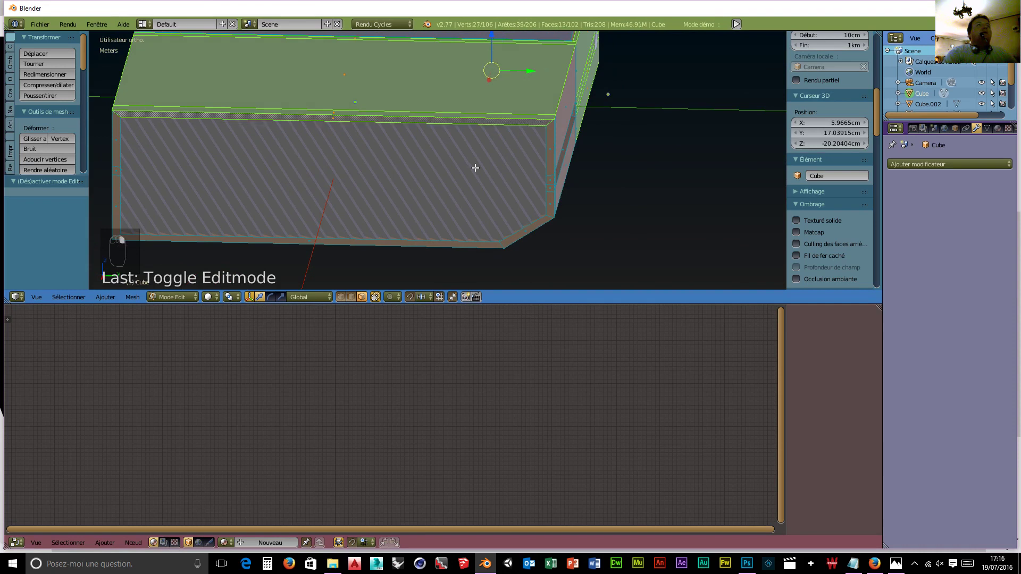
shift+right_click(552, 136)
shift+right_click(551, 163)
shift+right_click(333, 120)
middle_drag(688, 212, 574, 237)
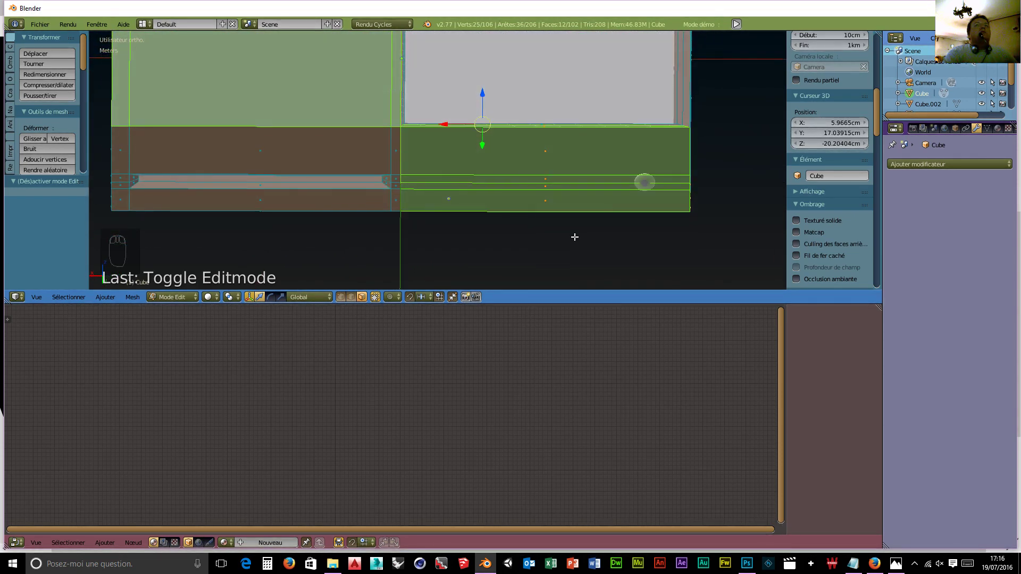
- Add a material slot to the console body and create a new material in it
click(997, 128)
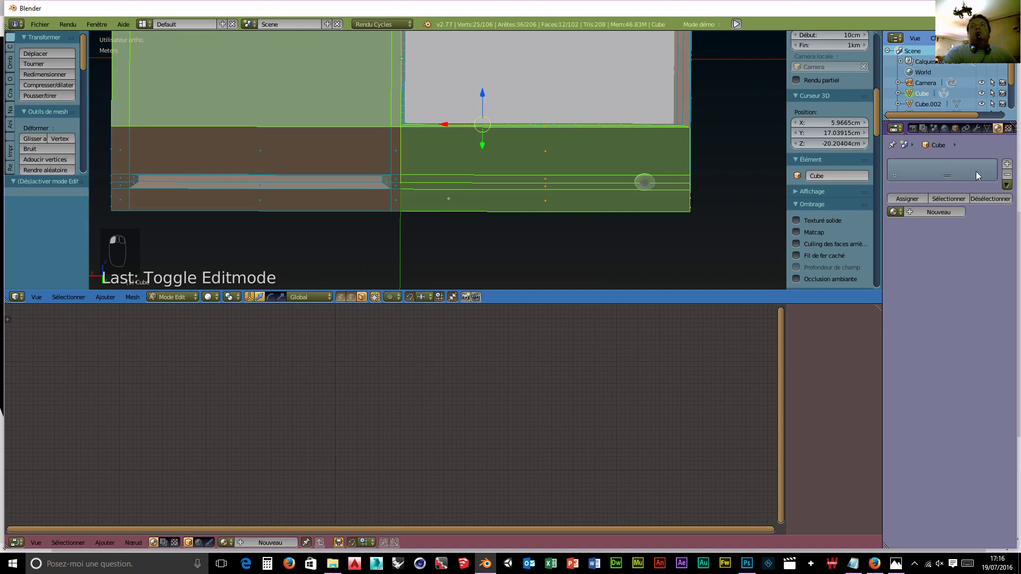
click(1006, 164)
click(941, 212)
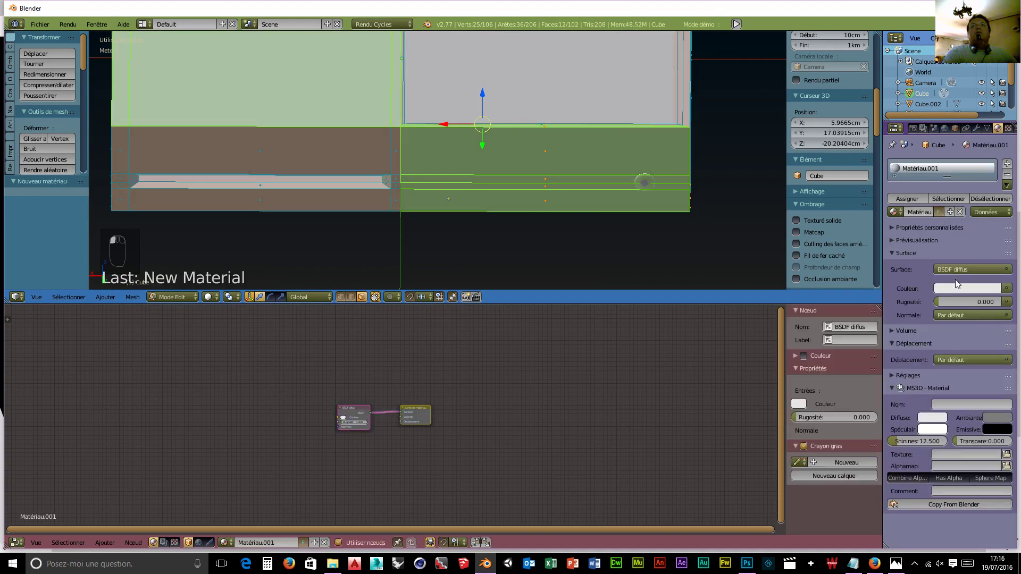
- Rename the new material NOIR BRILLANT and set its diffuse shader color to black
double_click(918, 212)
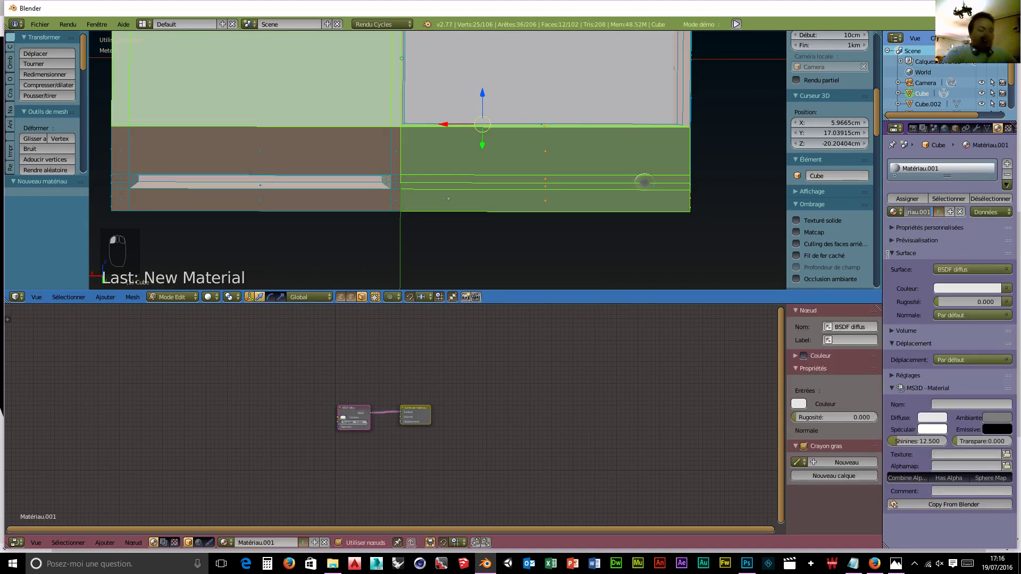
text(NOIR B)
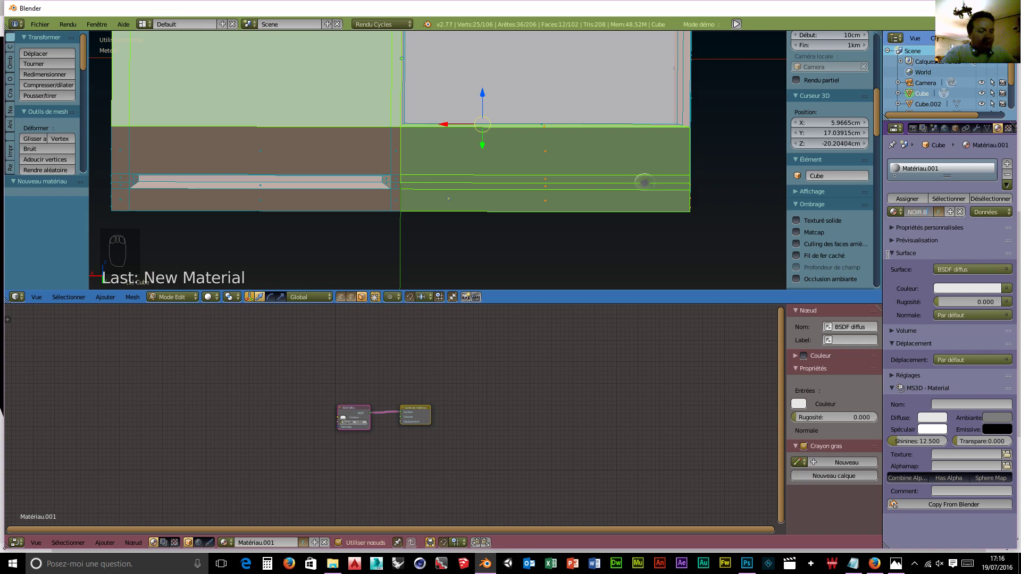
text(RILLANT)
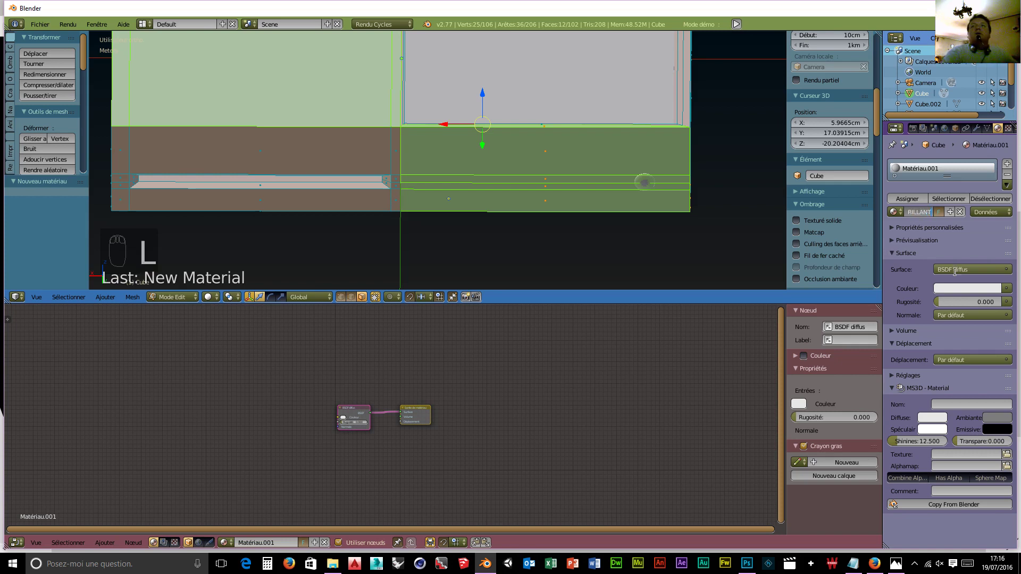
key(Return)
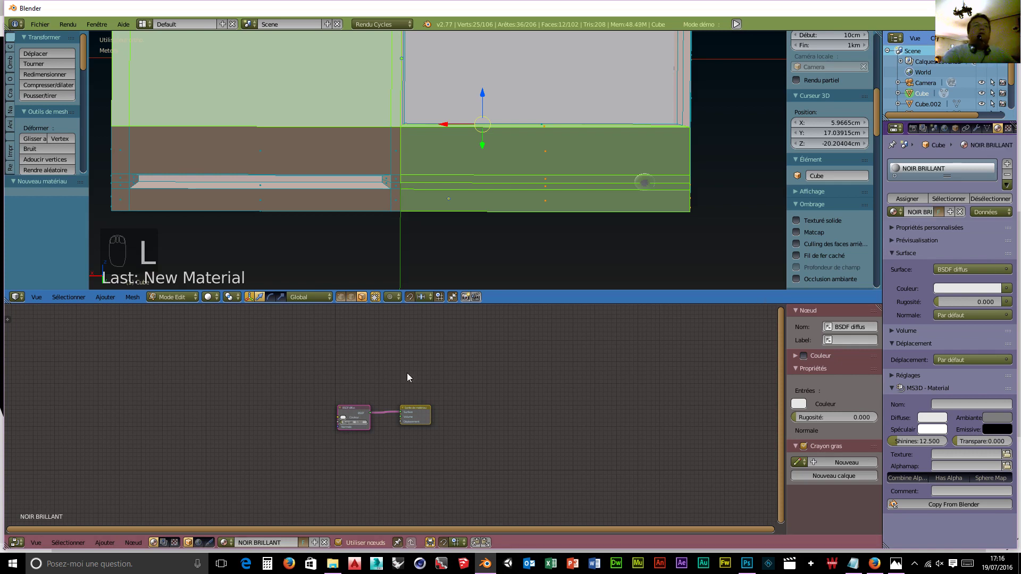
click(343, 417)
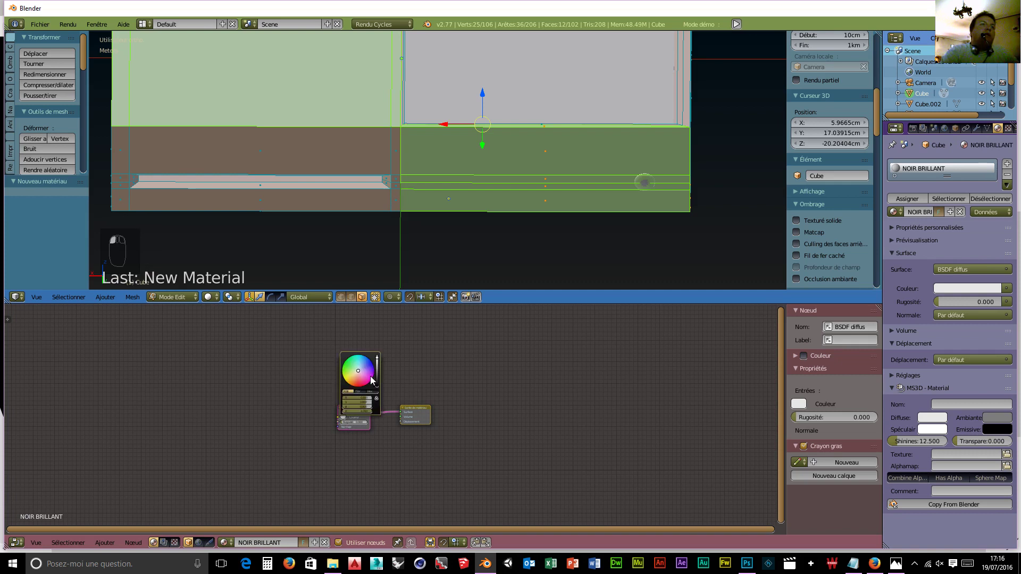
drag(380, 369, 377, 387)
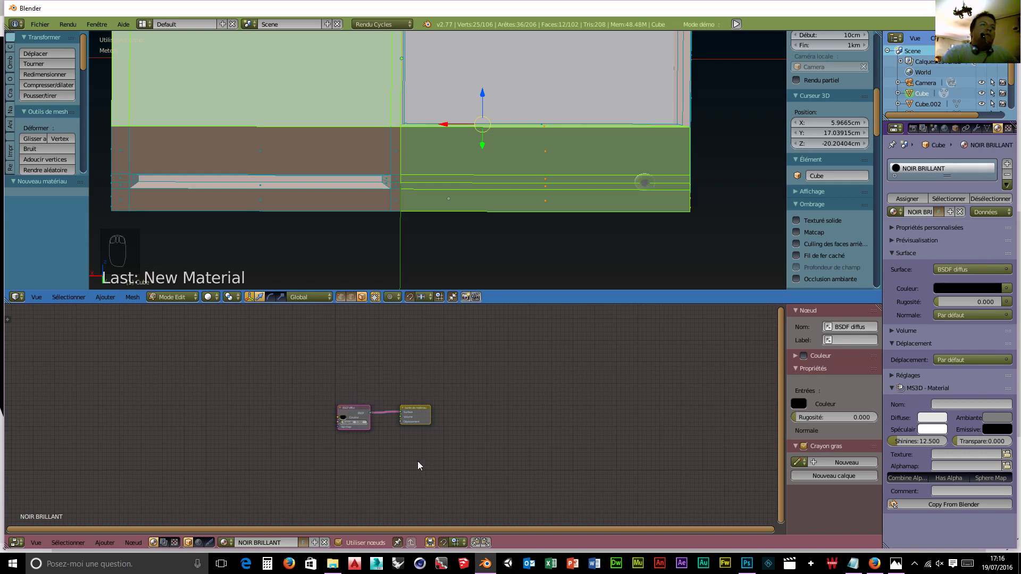
- Spread the diffuse and output nodes apart, add a BSDF brillant node below the diffuse one and set its roughness to 0
drag(421, 414, 478, 441)
drag(358, 414, 354, 399)
key(shift+a)
mouse_move(362, 451)
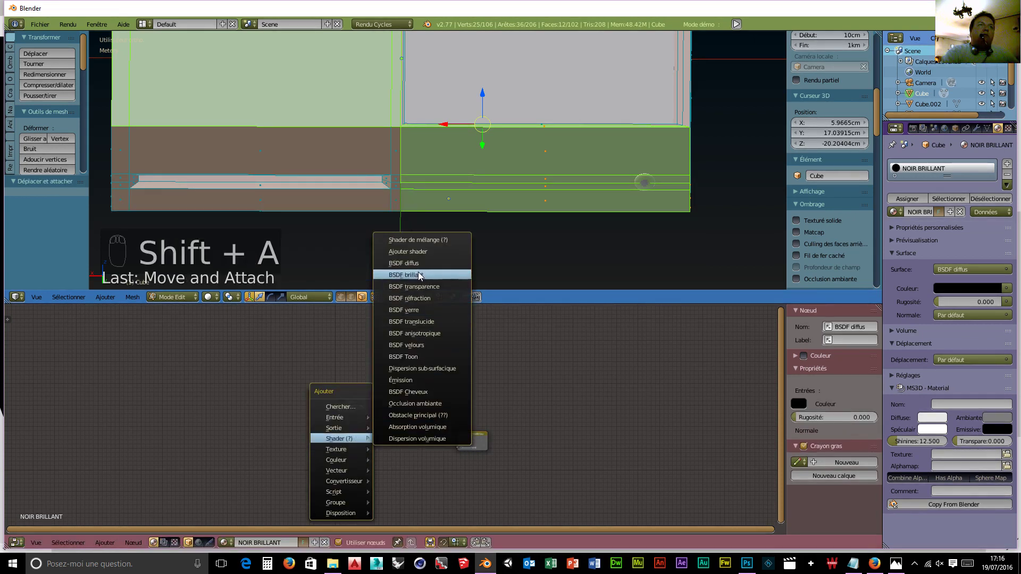
click(407, 276)
click(329, 457)
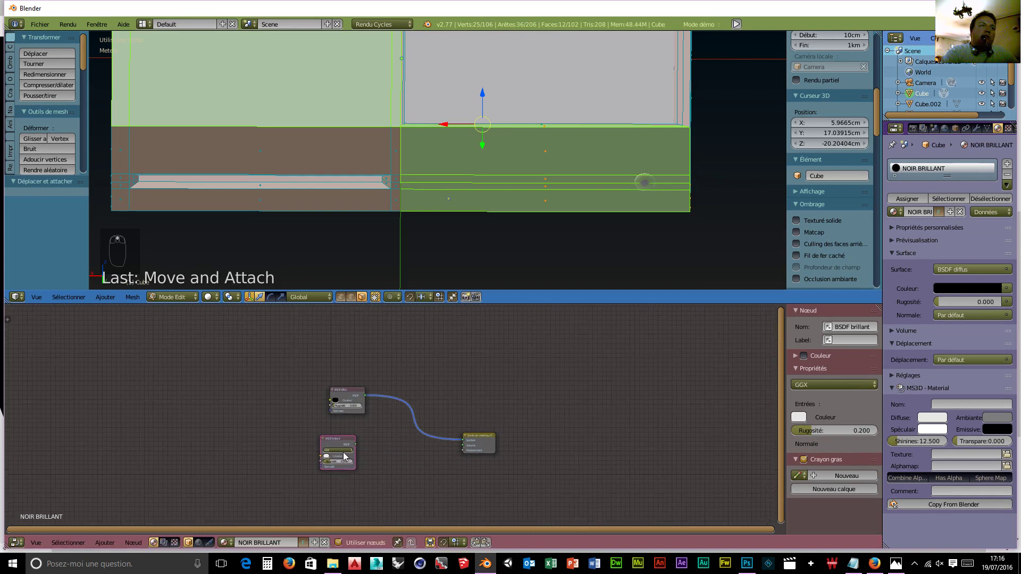
scroll(341, 455, up, 1)
scroll(339, 451, up, 1)
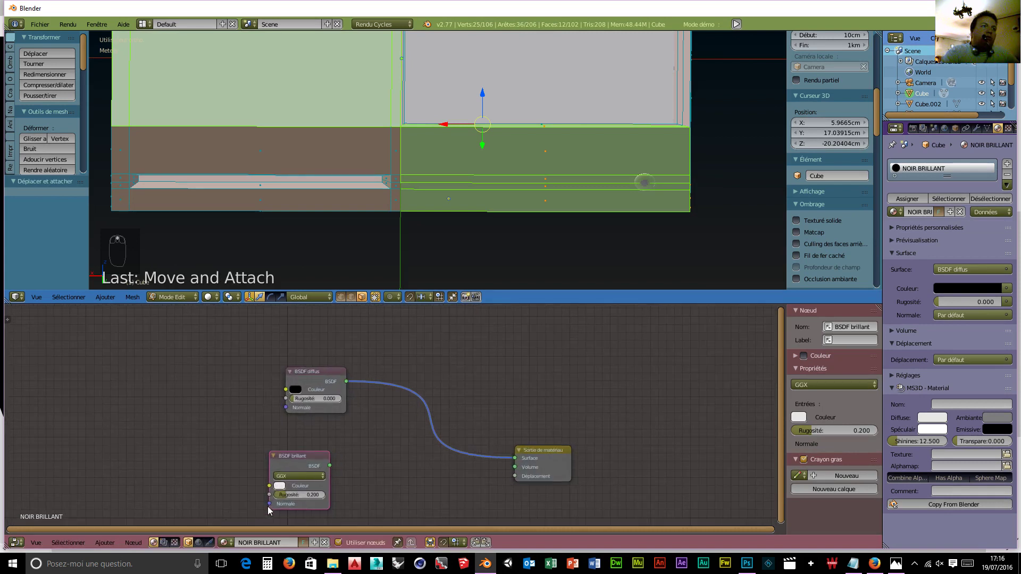
drag(313, 495, 282, 494)
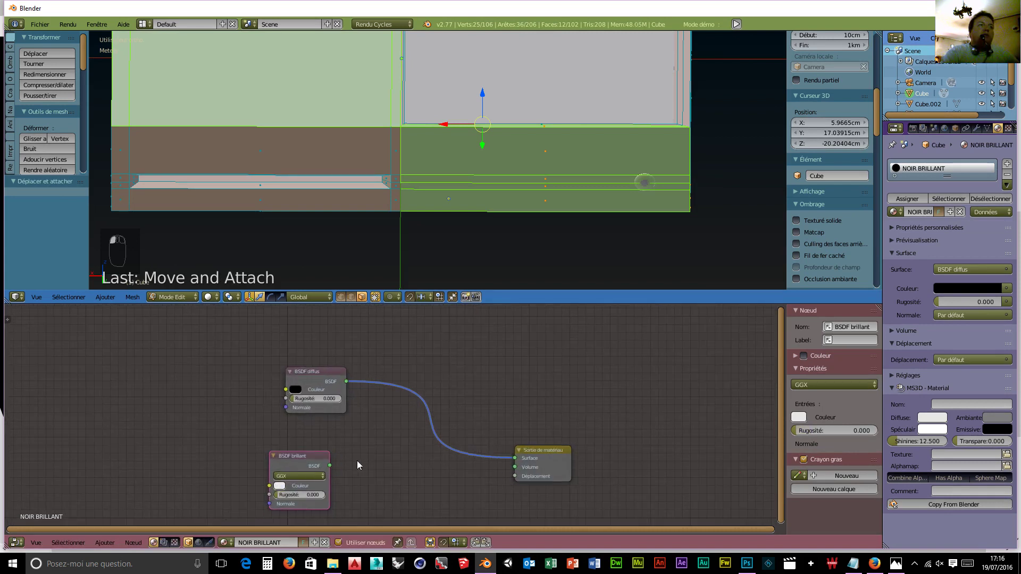
- Insert a mix shader with factor 0.15 between the diffuse and output nodes, and link BSDF brillant to its second shader input
key(shift+a)
mouse_move(403, 443)
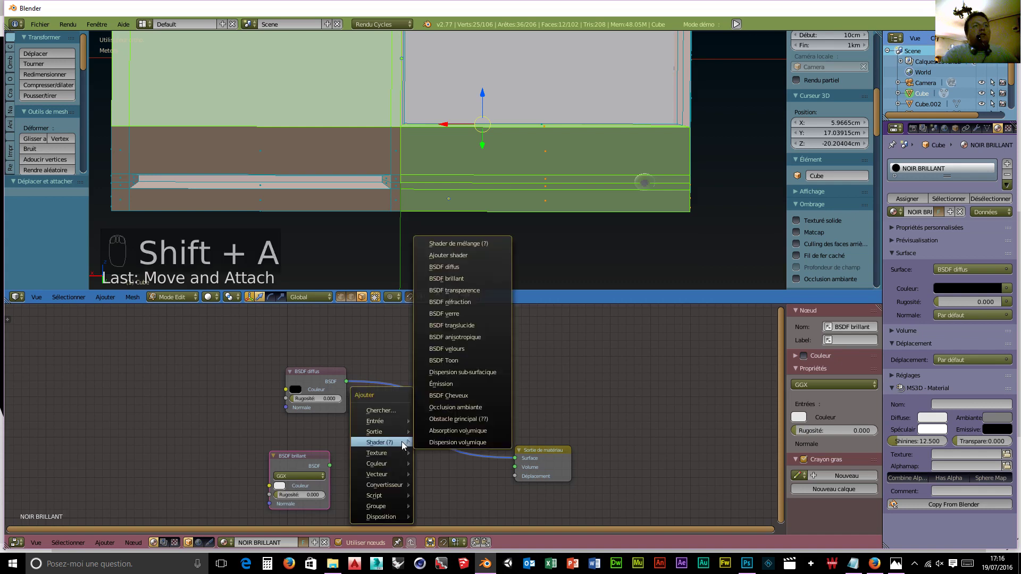
click(455, 244)
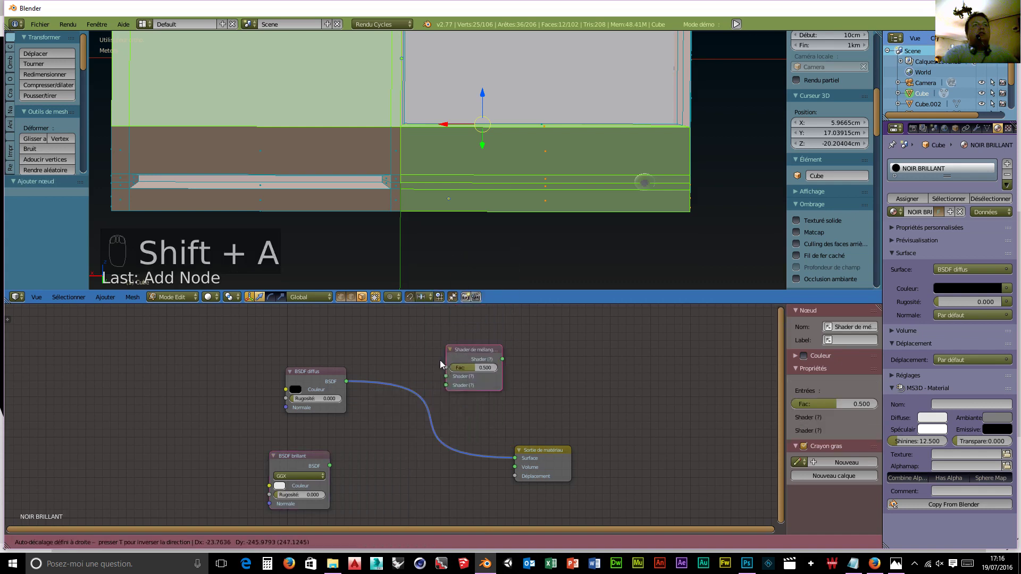
click(426, 364)
click(472, 390)
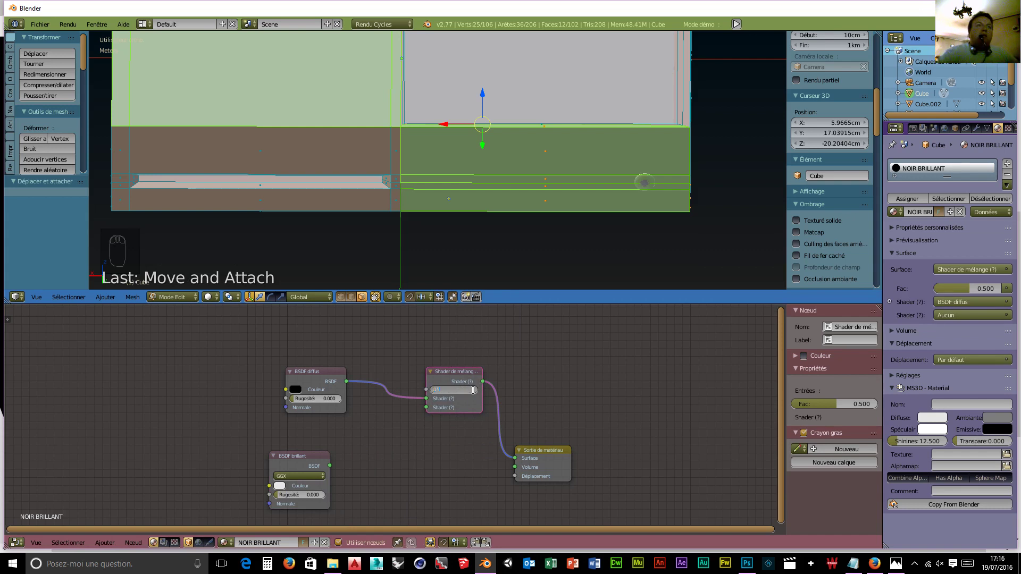
text(.15)
key(Return)
drag(330, 465, 426, 407)
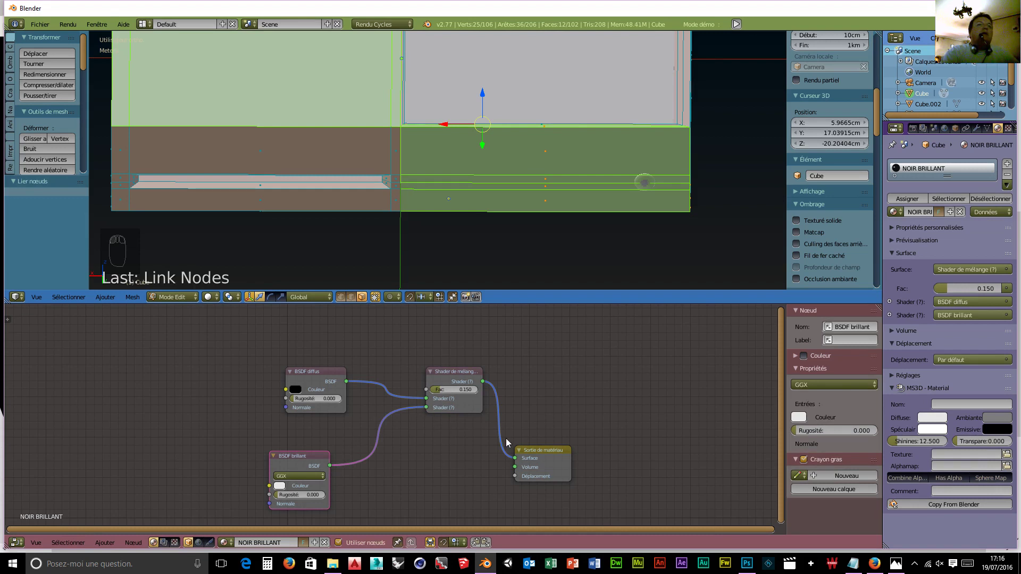
- Assign the NOIR BRILLANT material to the selected console faces
scroll(492, 447, down, 2)
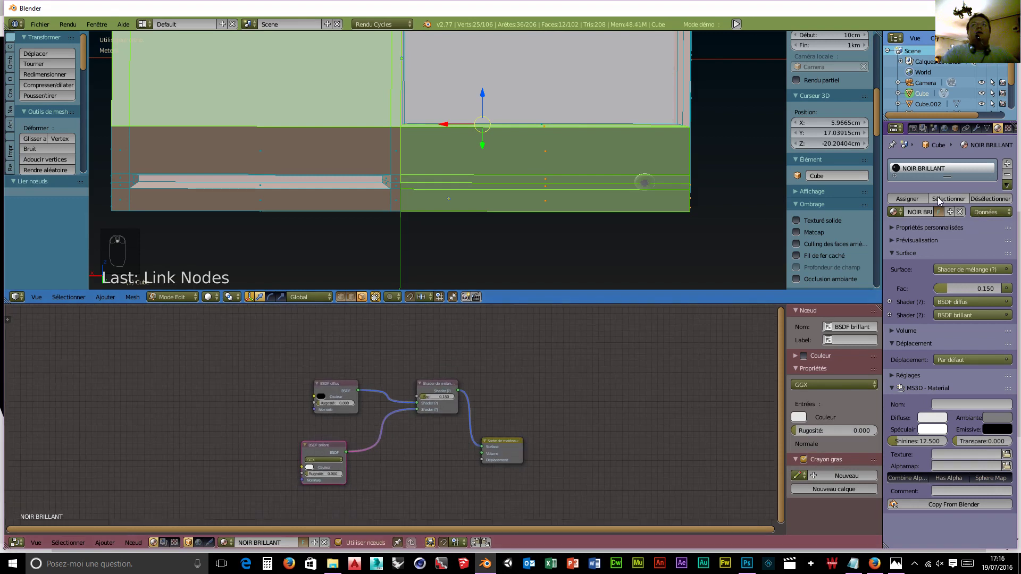
click(908, 198)
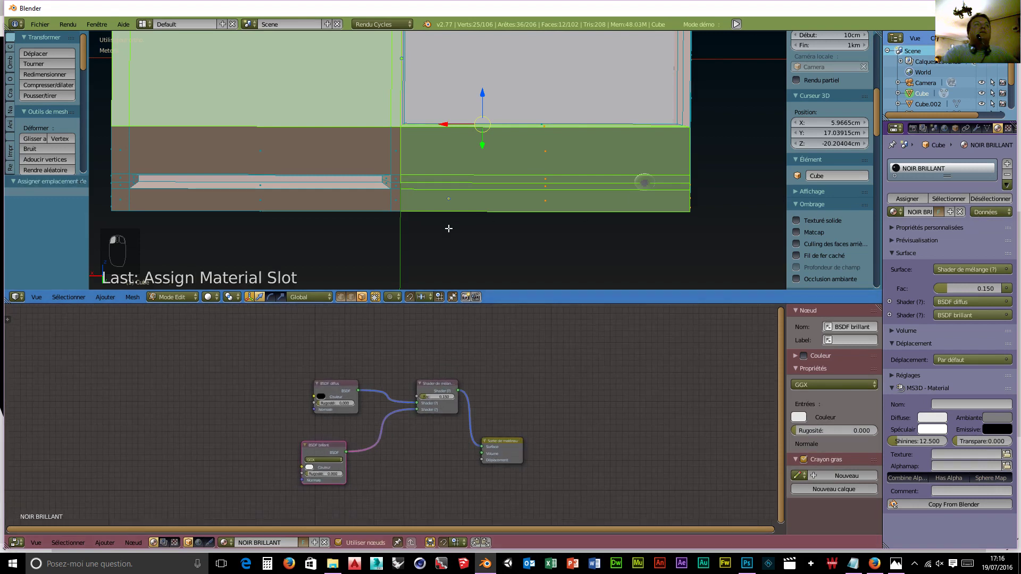
scroll(448, 228, down, 3)
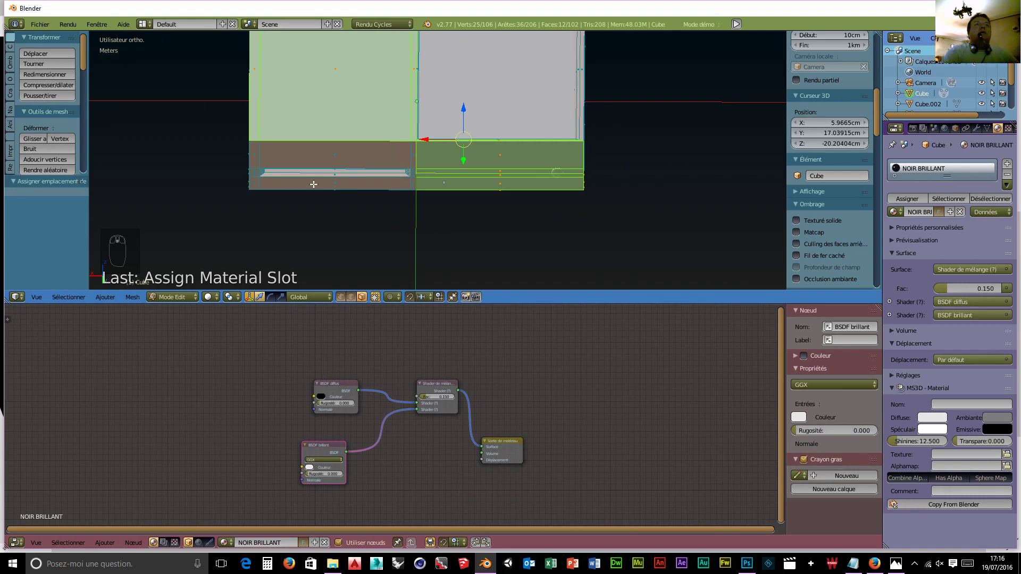
scroll(282, 207, up, 4)
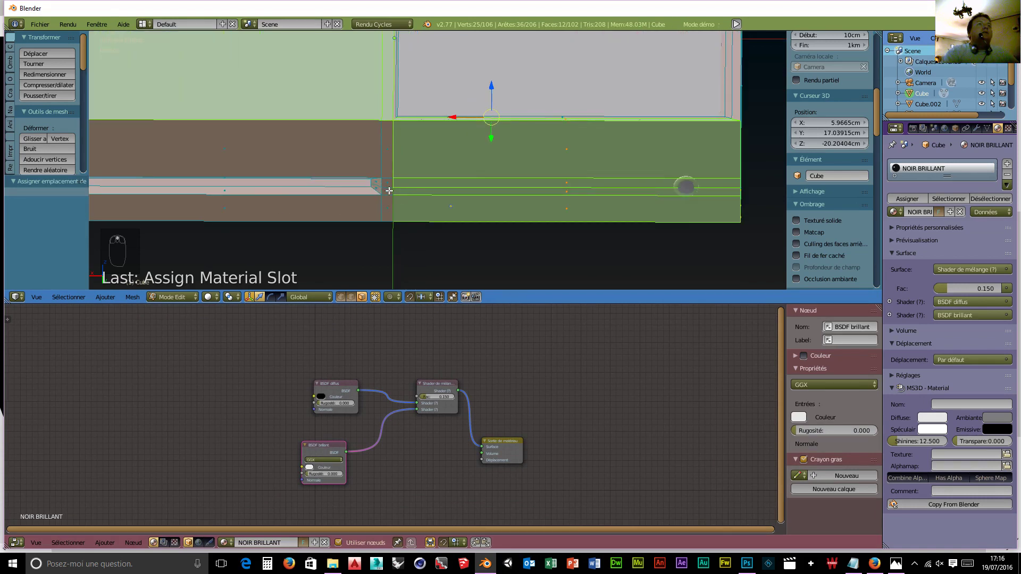
middle_drag(310, 240, 336, 199)
shift+right_click(138, 106)
shift+right_click(130, 116)
shift+right_click(139, 115)
shift+right_click(155, 113)
shift+right_click(155, 105)
shift+right_click(177, 100)
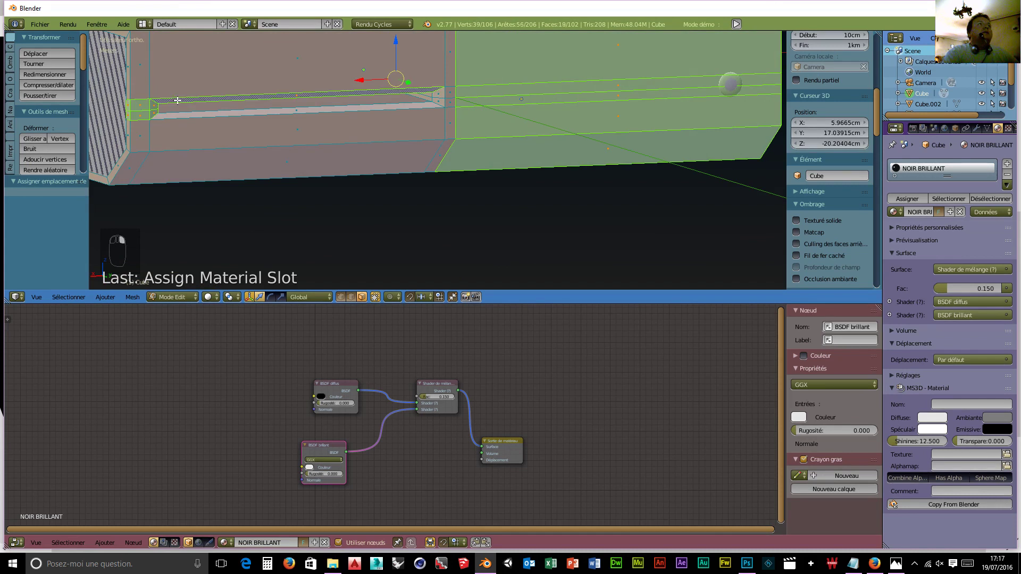
shift+right_click(299, 108)
shift+right_click(440, 92)
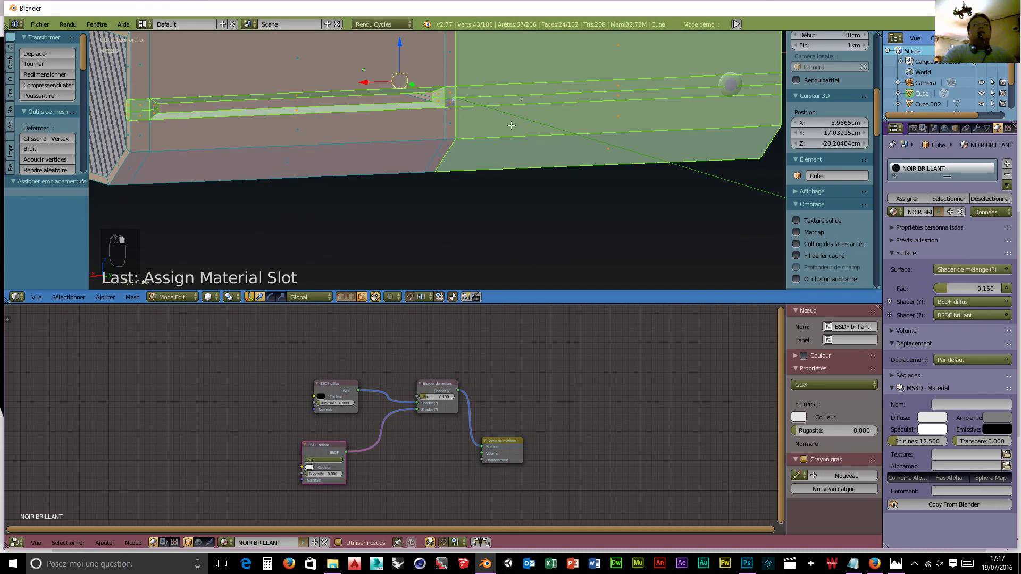
scroll(492, 168, down, 3)
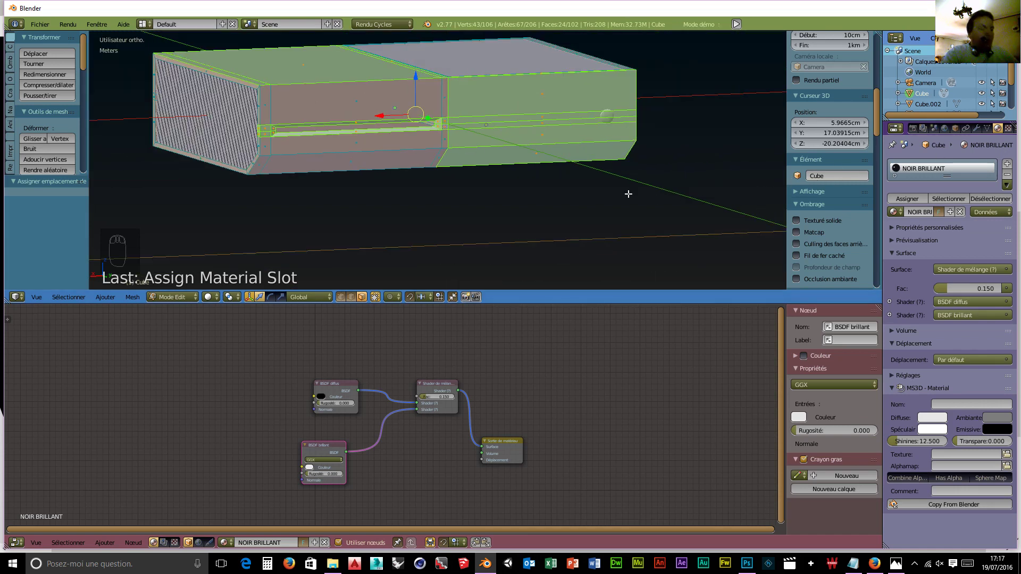
- Deselect all faces and add a second material slot to the console body
key(a)
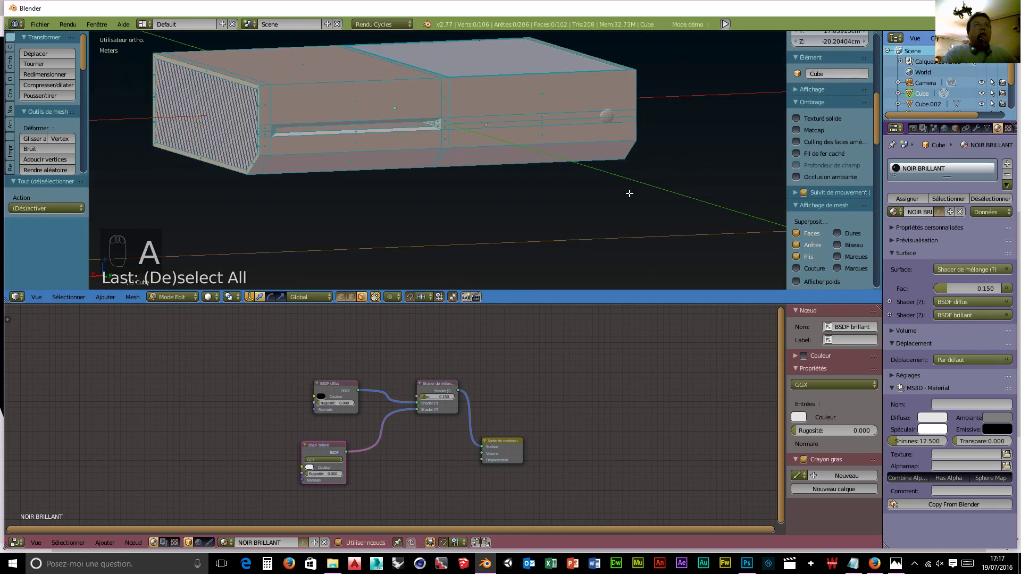
click(1007, 164)
- Select the small faces at the disc slot's end nearest the side grille, plus the slot's lower and upper inner faces
scroll(301, 178, up, 5)
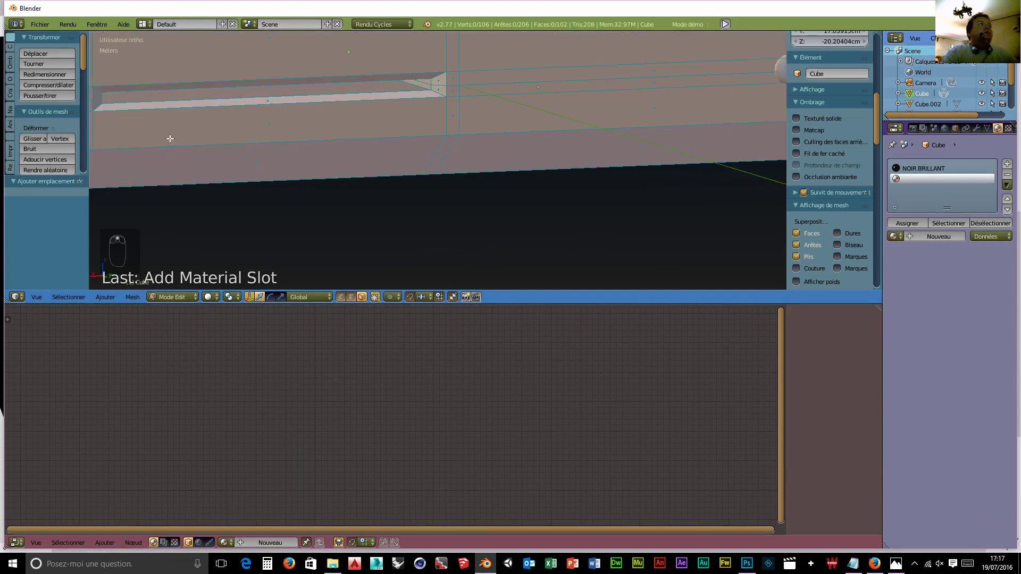
shift+middle_drag(218, 152, 338, 158)
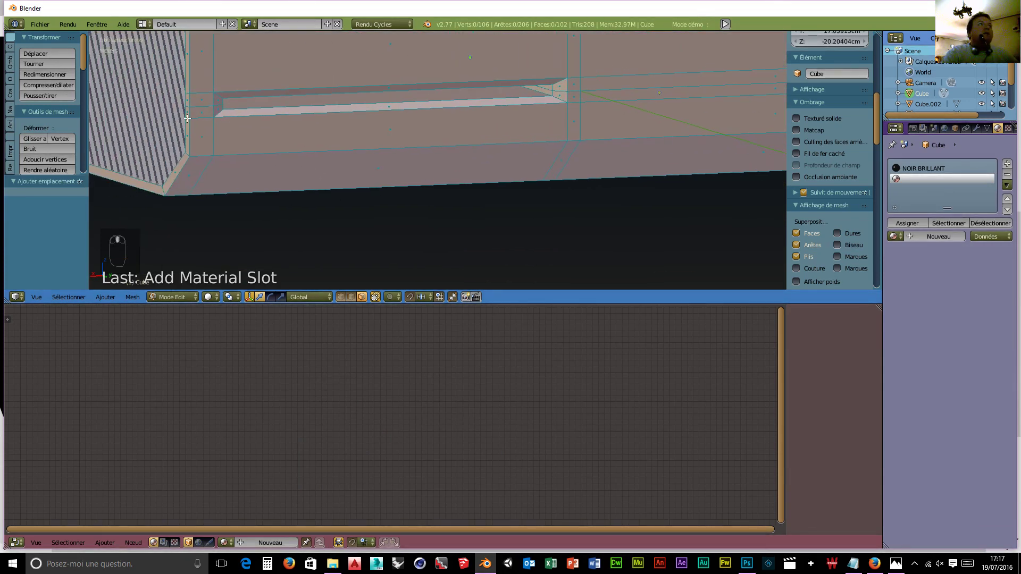
right_click(204, 113)
shift+right_click(203, 101)
shift+right_click(218, 100)
shift+right_click(218, 109)
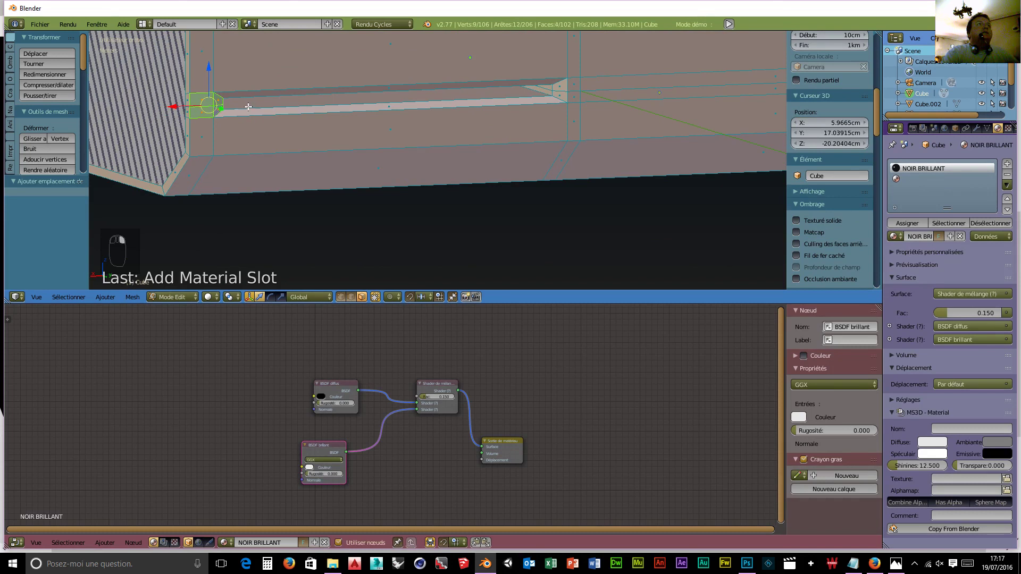
shift+right_click(415, 107)
shift+right_click(390, 86)
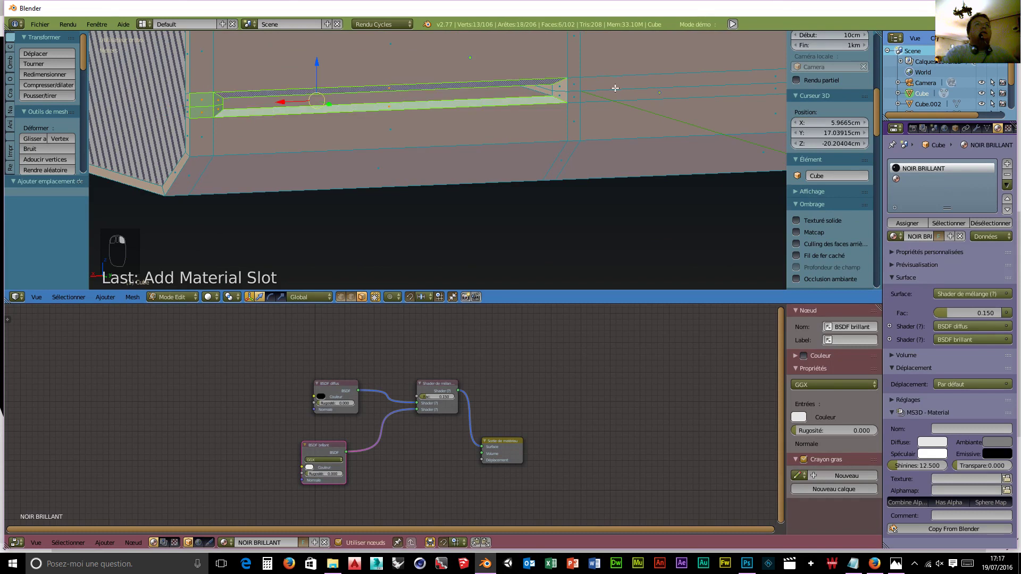
- Add the four small faces at the disc slot's end nearest the dome logo to the selection
shift+right_click(560, 88)
shift+right_click(559, 95)
shift+right_click(572, 96)
shift+right_click(572, 84)
scroll(656, 167, down, 1)
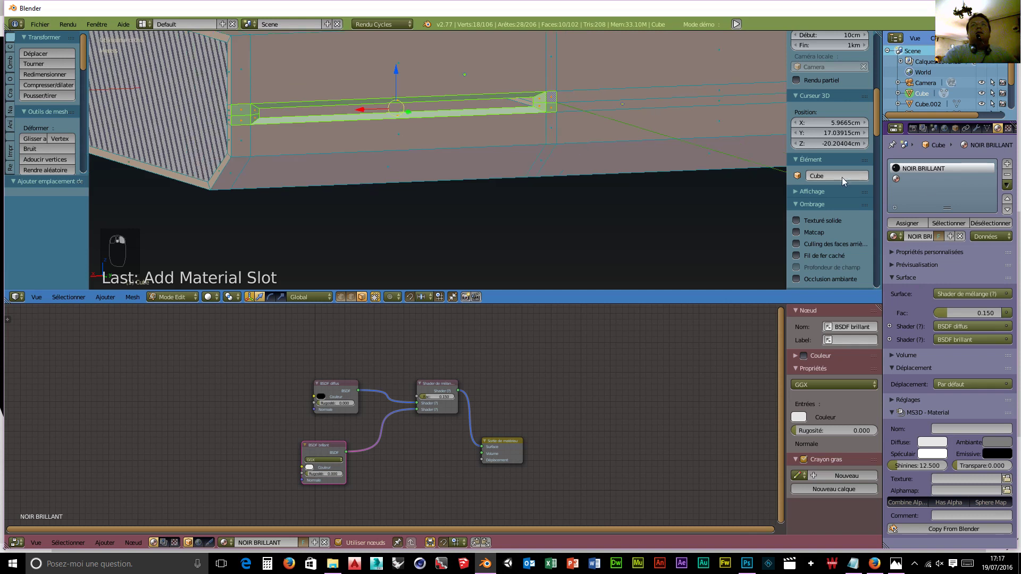
- Create a new material in the empty second slot and set its surface shader to BSDF brillant
click(901, 180)
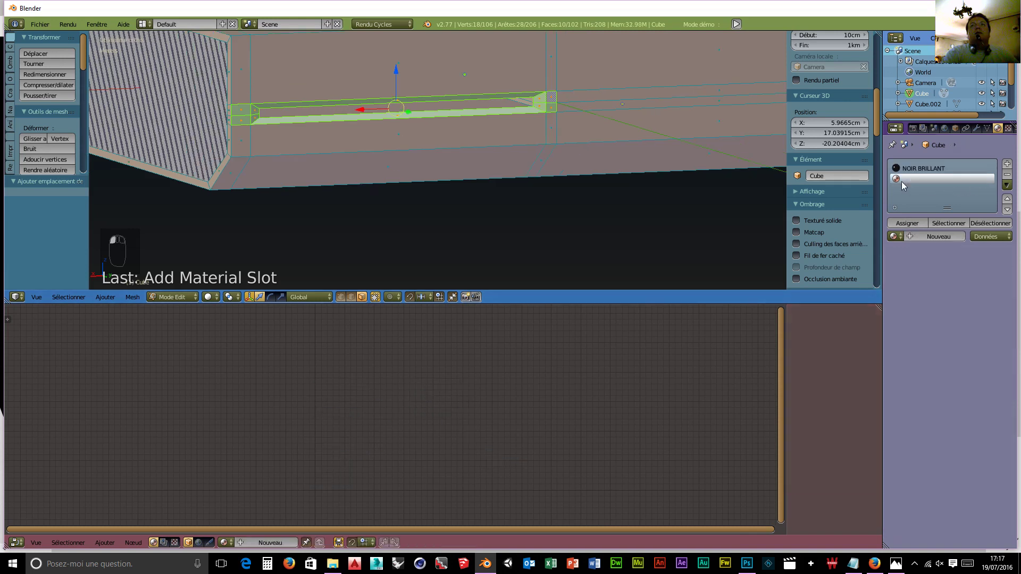
click(918, 238)
click(957, 294)
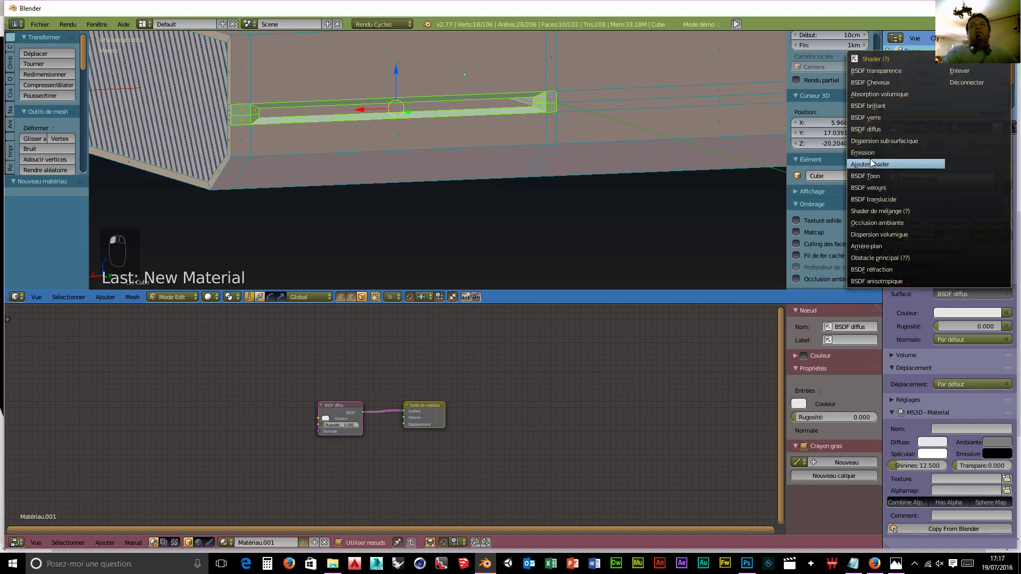
click(867, 106)
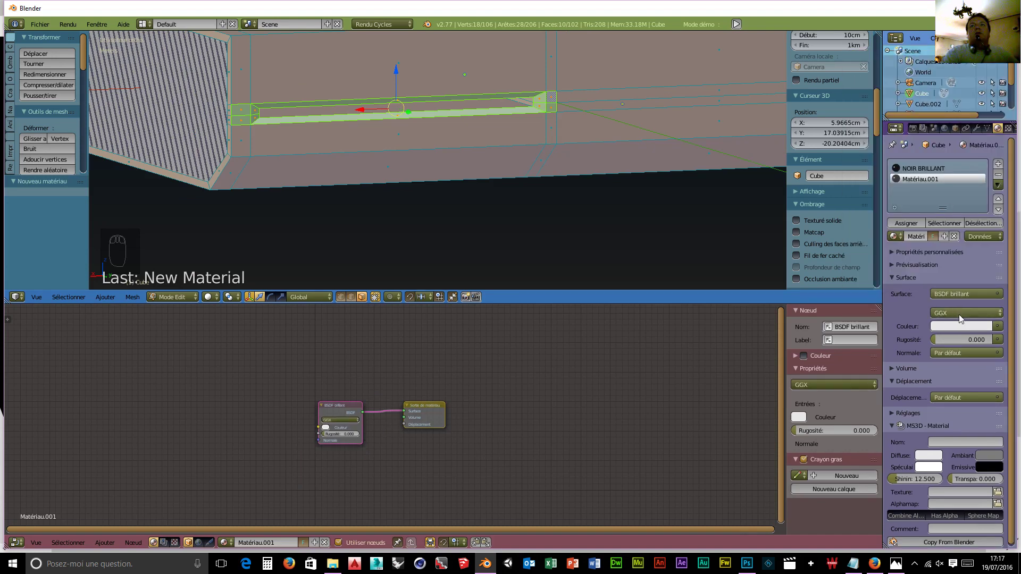
- Set the glossy shader's distribution to Beckmann and assign the material to the selected disc slot faces
click(960, 314)
click(957, 301)
click(902, 224)
- Add a third material slot to the console body
click(998, 166)
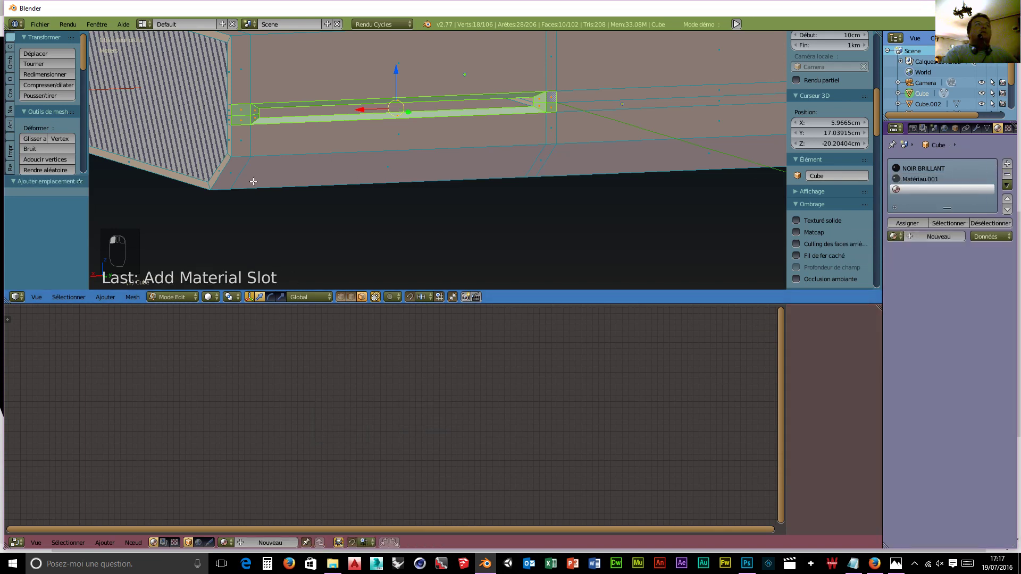
scroll(459, 193, down, 4)
middle_drag(459, 194, 445, 219)
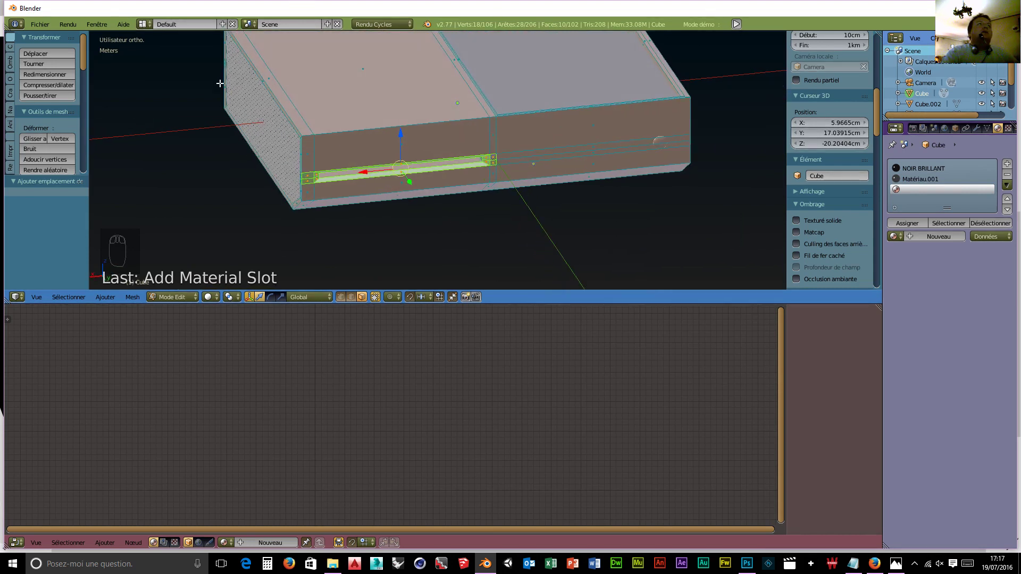
- Add the three top faces on the disc slot half of the console body to the face selection
click(931, 180)
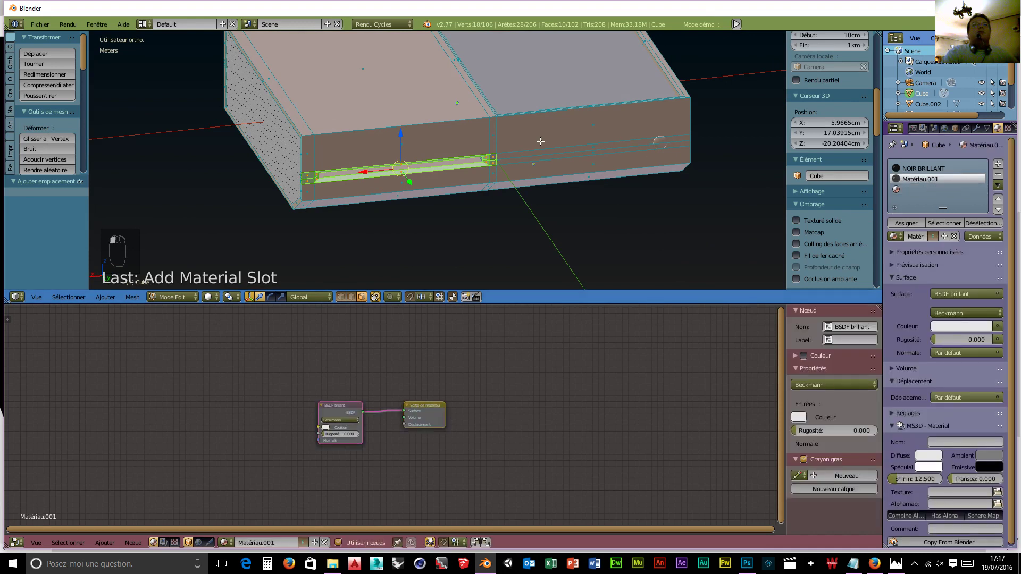
click(920, 171)
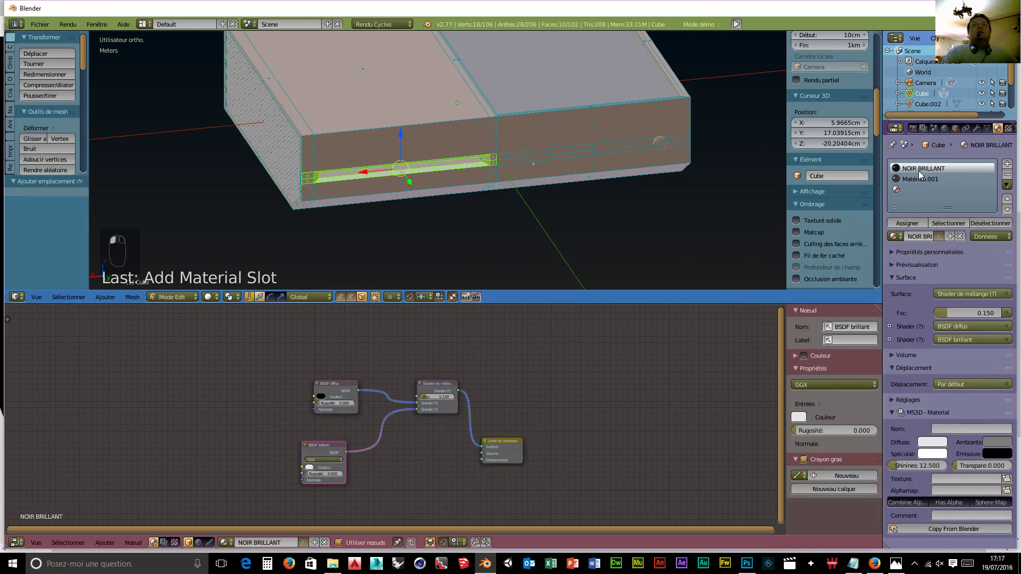
shift+right_click(267, 81)
shift+right_click(362, 70)
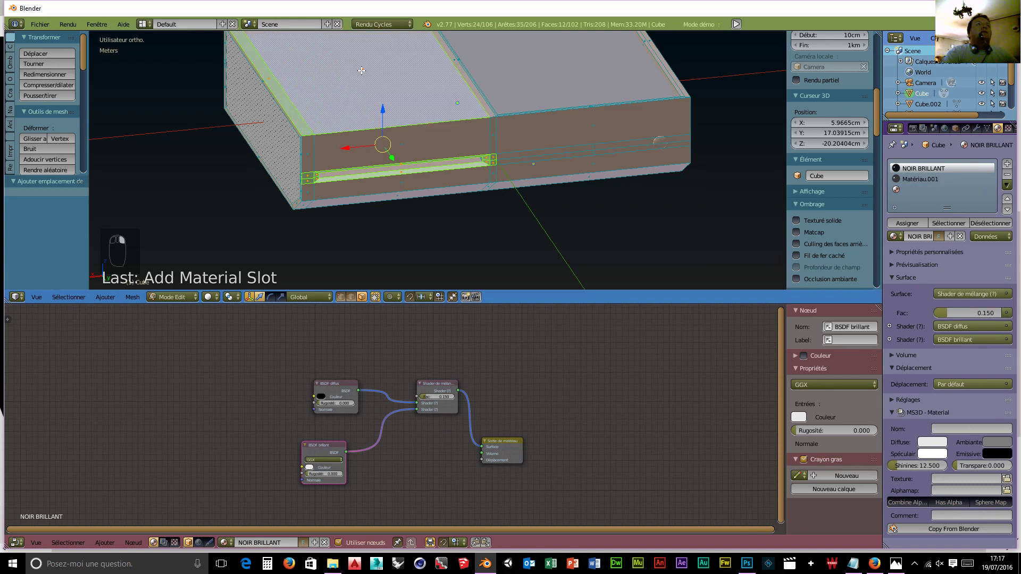
shift+right_click(460, 68)
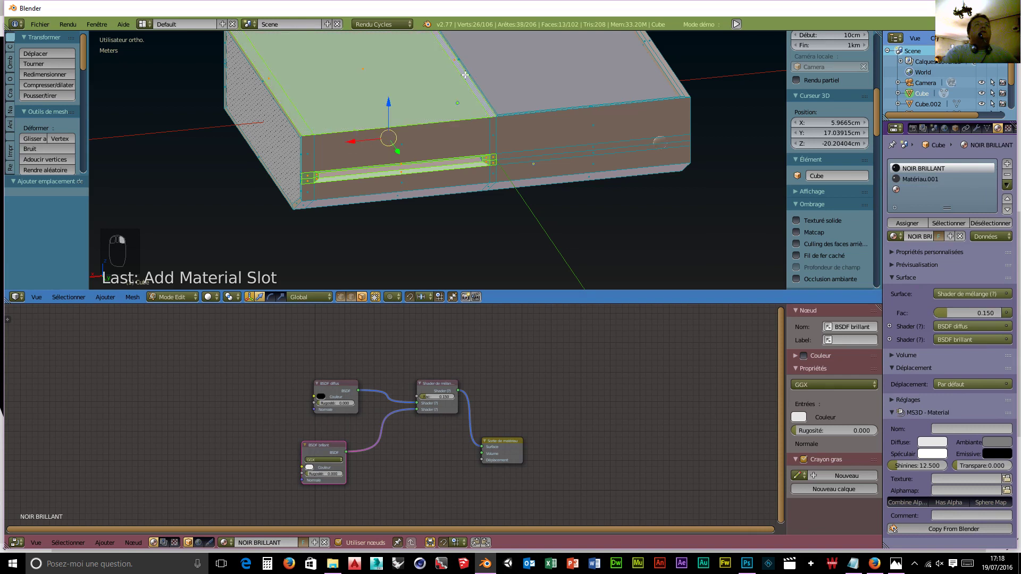
- Add the front faces on the dome logo half, including the narrow ones at its outer corner, to the selection
shift+right_click(594, 130)
shift+right_click(599, 144)
shift+right_click(602, 152)
shift+right_click(601, 162)
shift+right_click(606, 178)
middle_drag(663, 219, 428, 169)
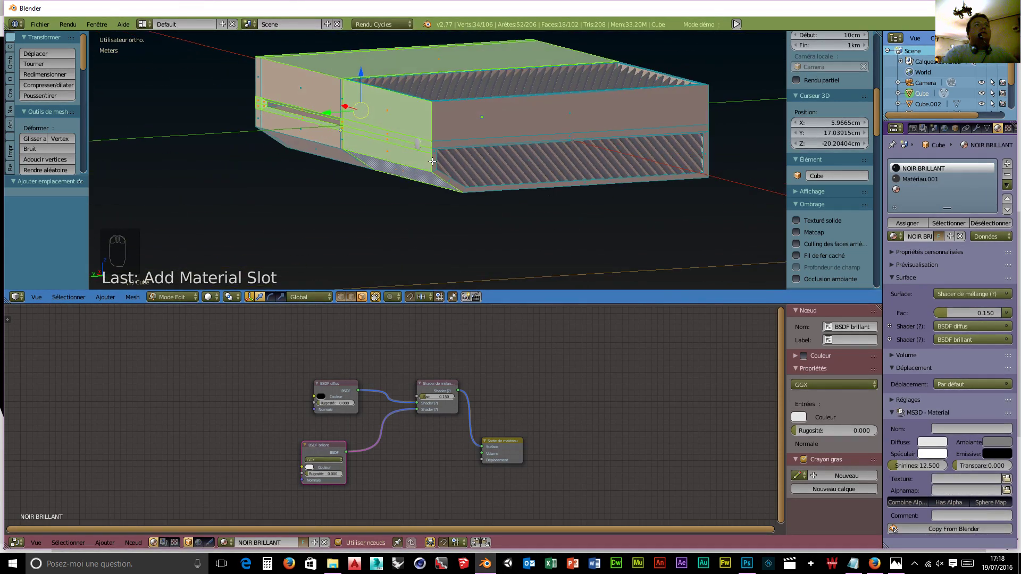
shift+right_click(433, 161)
shift+right_click(435, 154)
shift+right_click(446, 177)
middle_drag(401, 205, 476, 212)
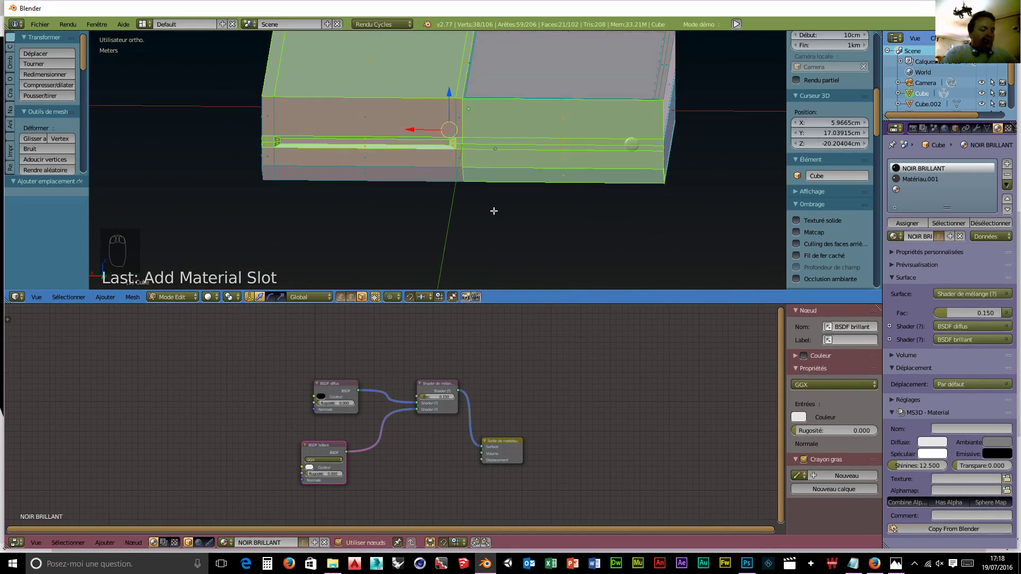
- Invert the face selection on the console body
key(ctrl+i)
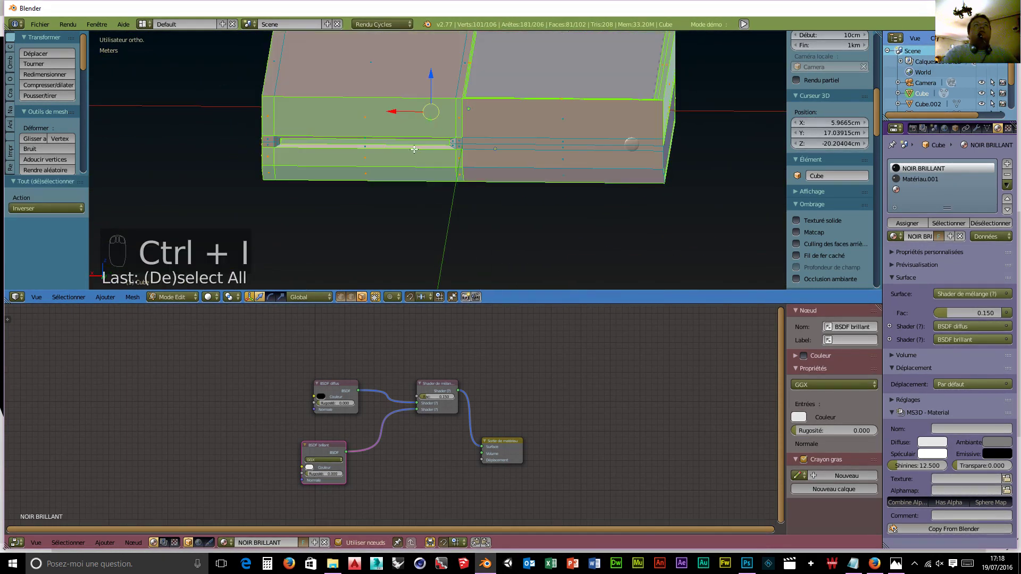
scroll(545, 185, down, 2)
middle_drag(576, 203, 542, 198)
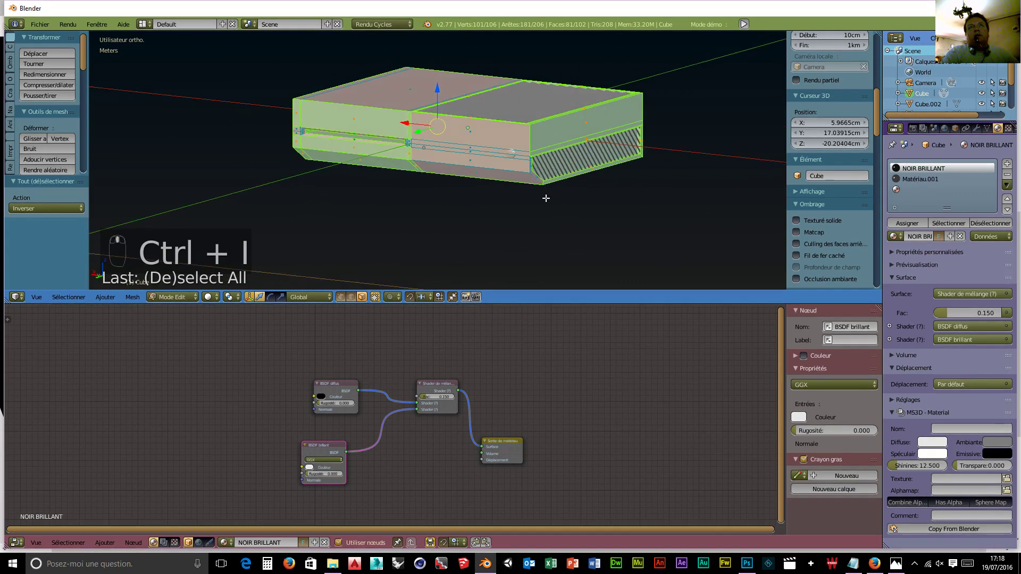
- Create a new material in the empty third slot and set its BSDF diffus colour to black
click(913, 189)
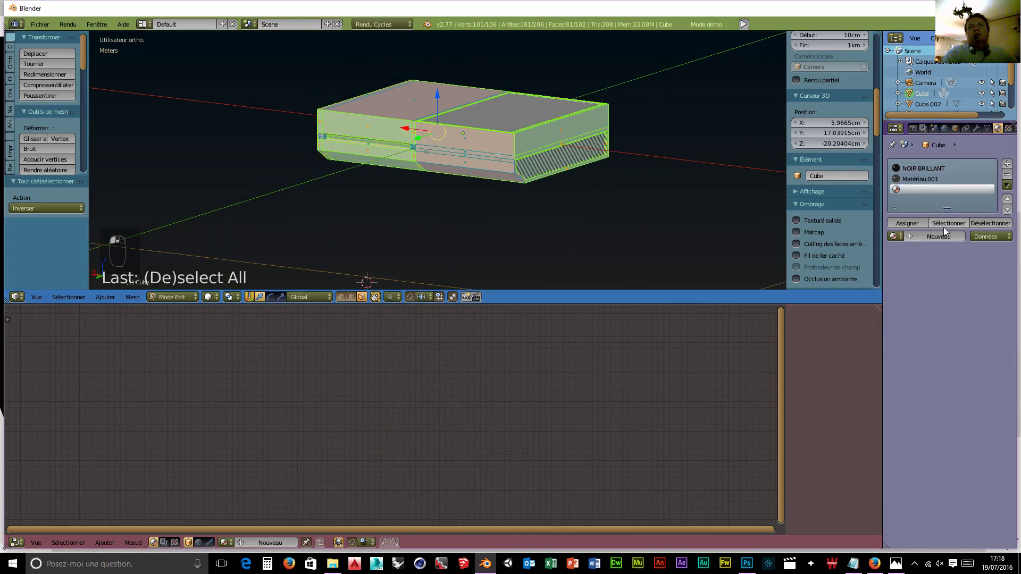
click(920, 235)
click(969, 312)
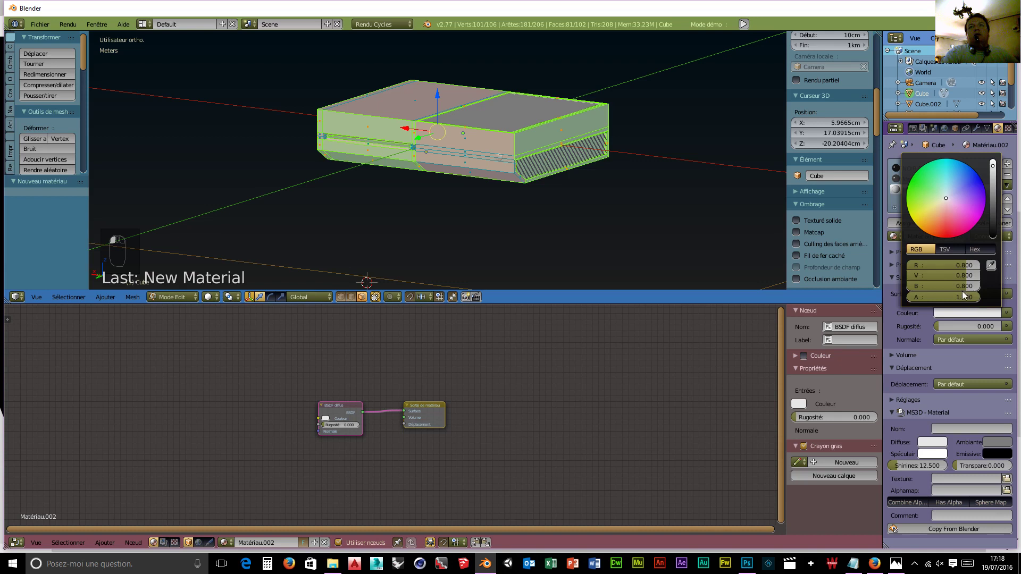
click(325, 418)
click(371, 368)
- Insert a Shader de mélange node between the diffuse shader and the material output, with its Fac set to 0.15
click(429, 406)
drag(431, 410, 462, 442)
key(shift+a)
mouse_move(391, 458)
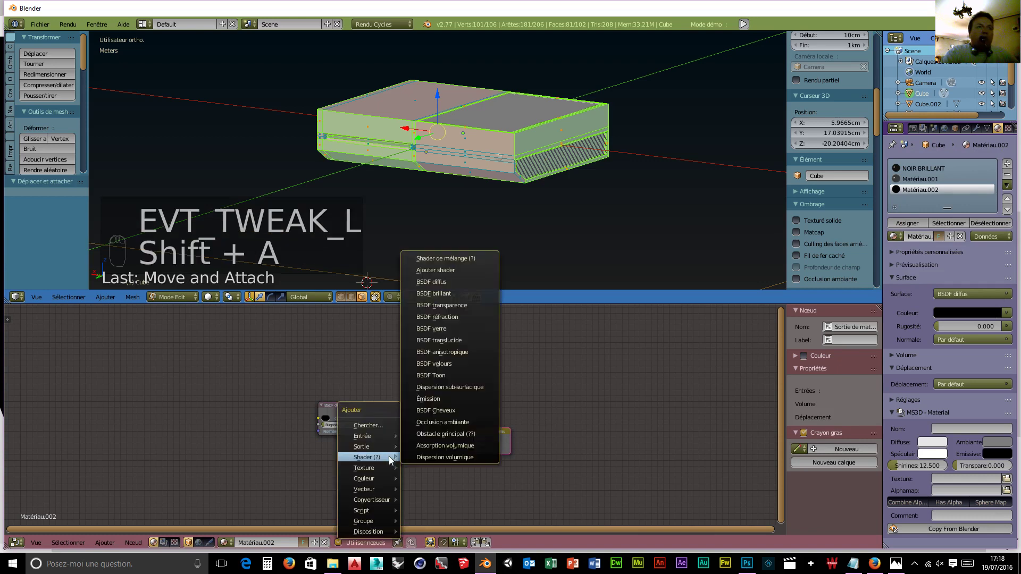
click(445, 259)
click(422, 408)
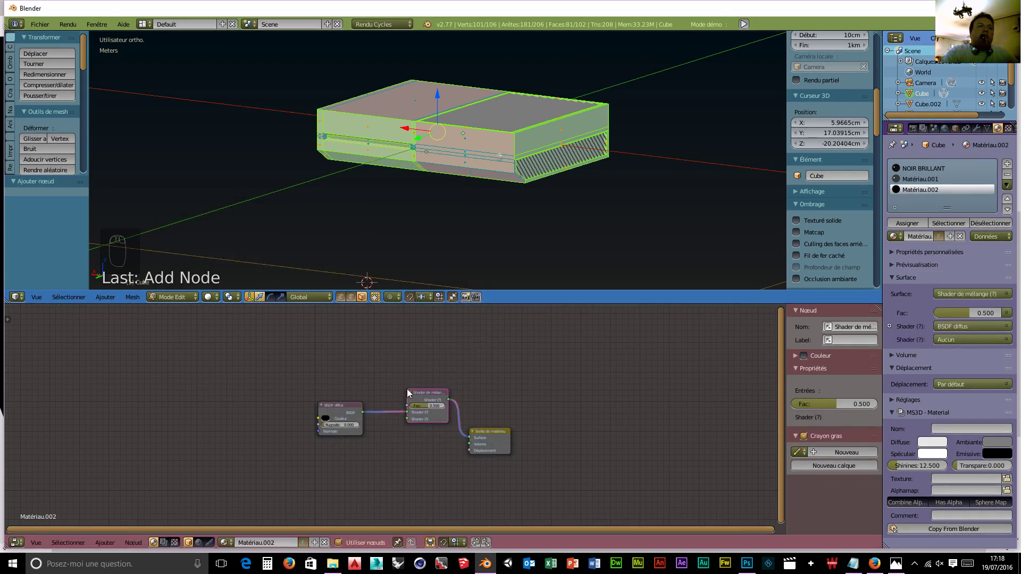
click(429, 406)
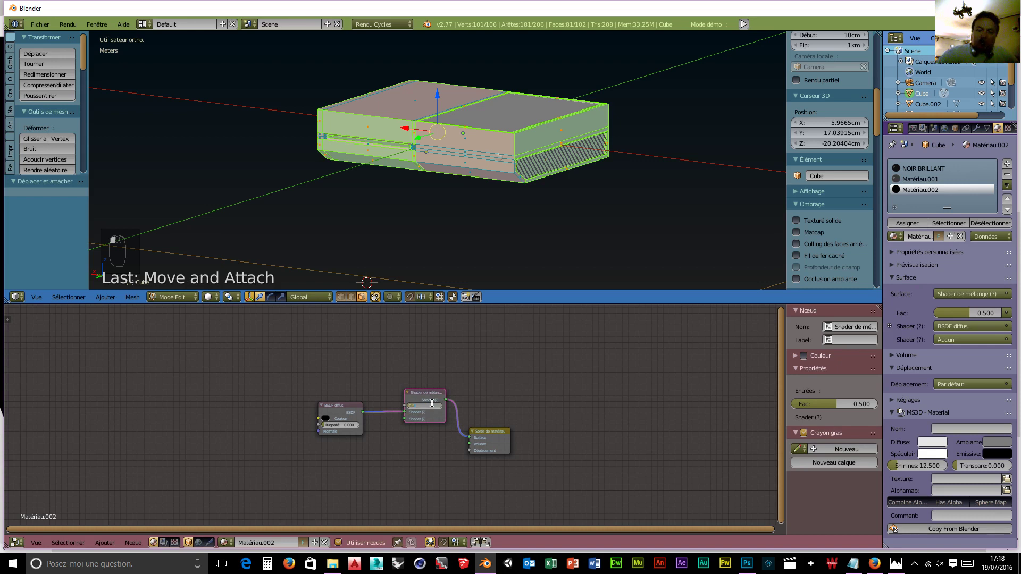
text(0.3)
key(Return)
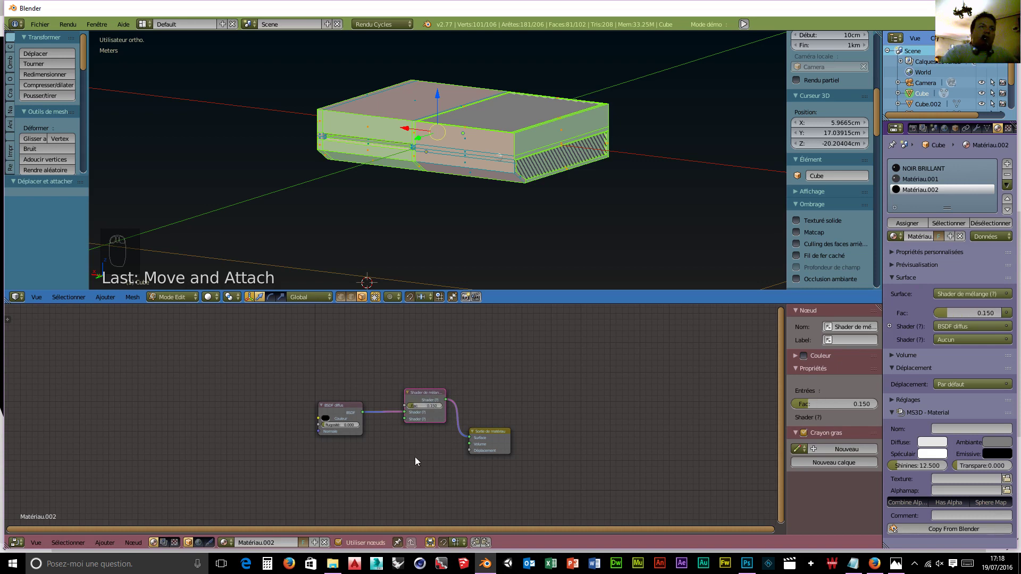
- Add a BSDF brillant node below the diffuse shader and connect it to the mix shader's second shader input
key(shift+a)
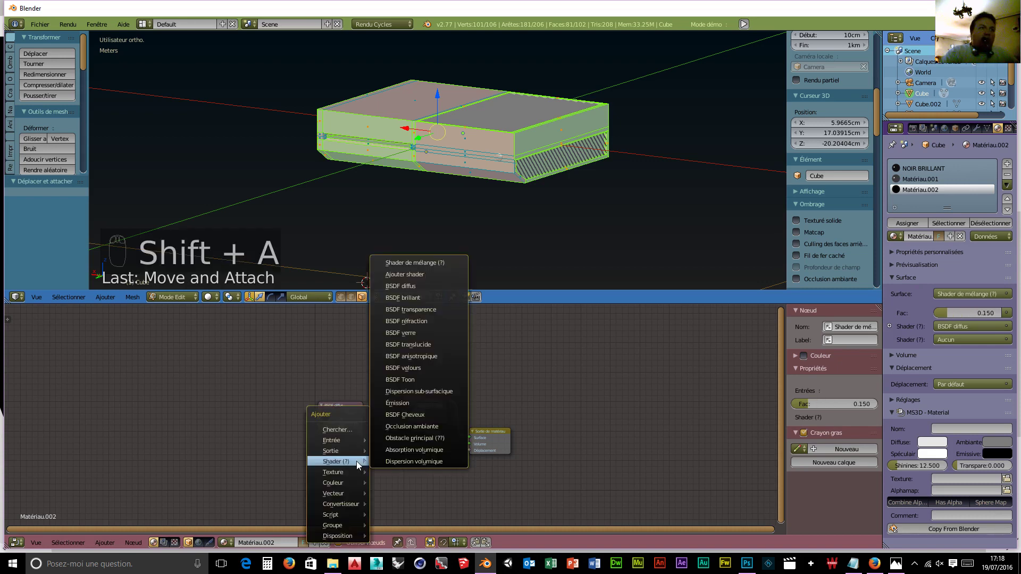
mouse_move(343, 461)
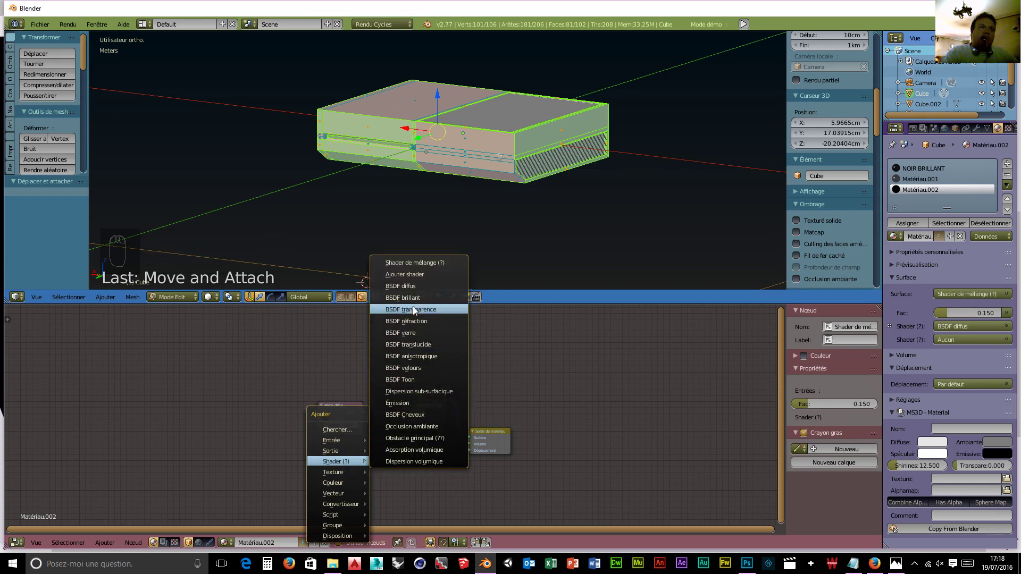
click(412, 298)
click(336, 471)
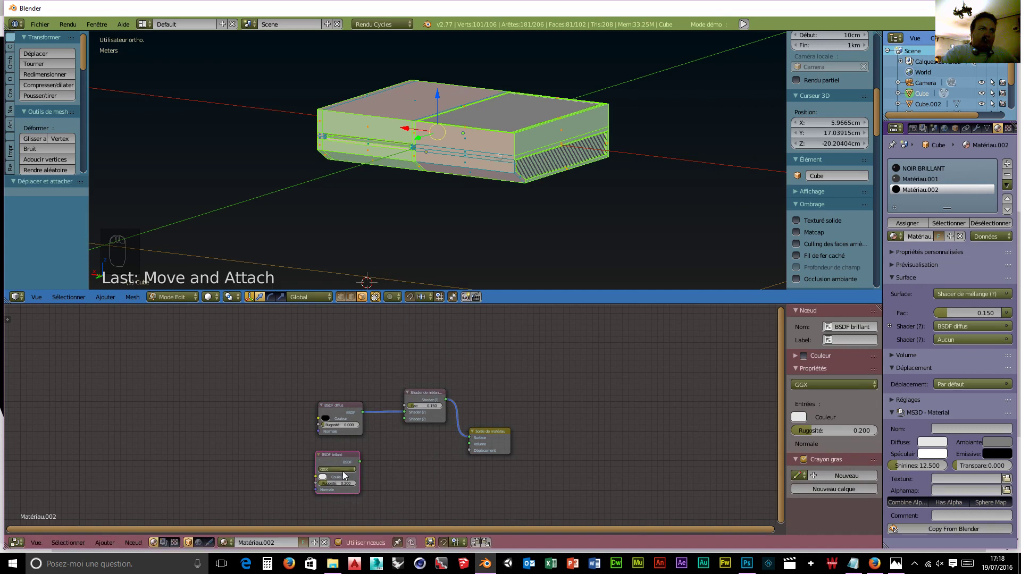
drag(360, 462, 424, 441)
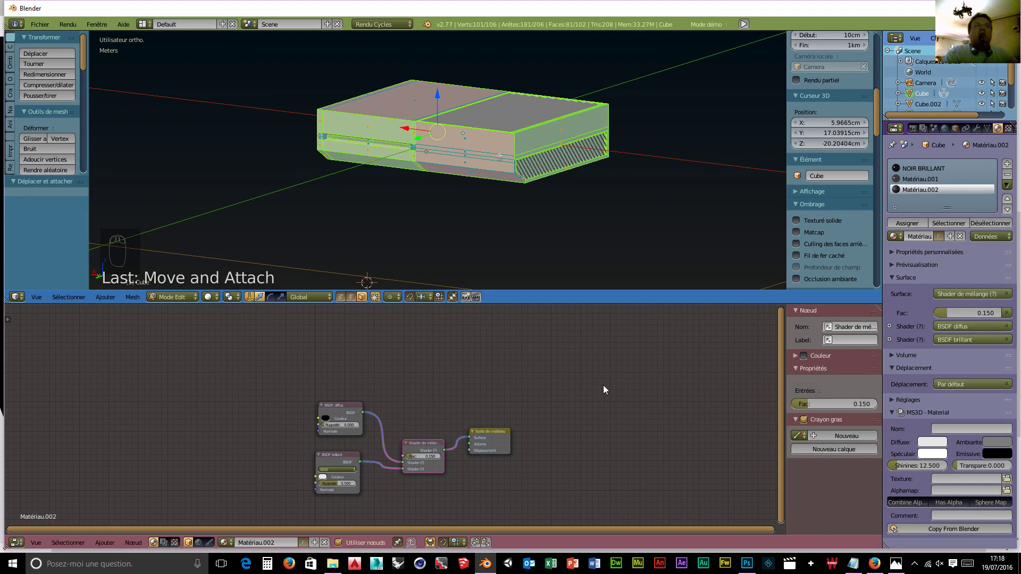
- Assign Matériau.002 to the selected faces of the console body
mouse_move(366, 349)
middle_down()
mouse_move(372, 376)
mouse_move(368, 356)
middle_up()
scroll(538, 234, up, 3)
scroll(455, 231, up, 3)
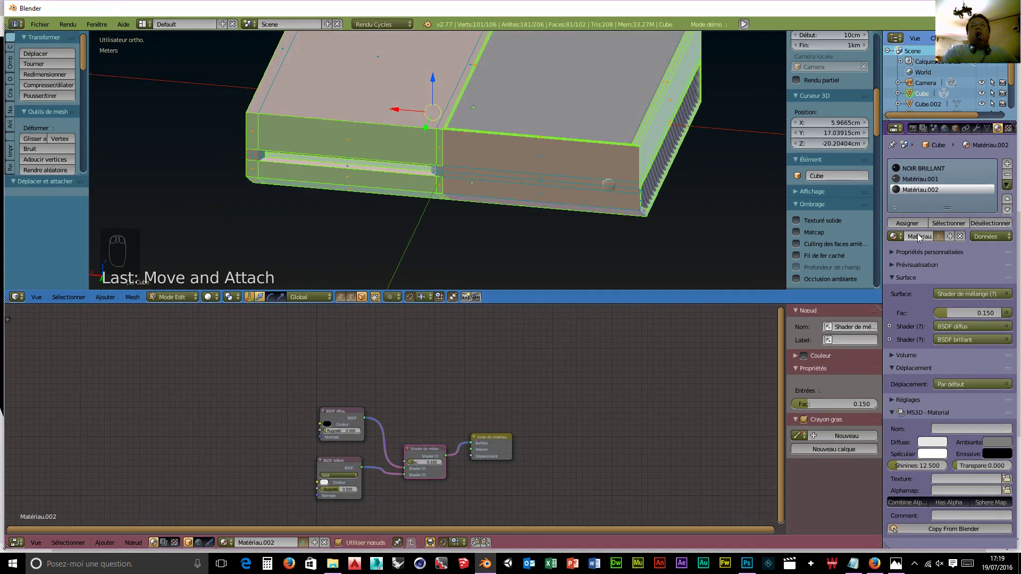
click(906, 224)
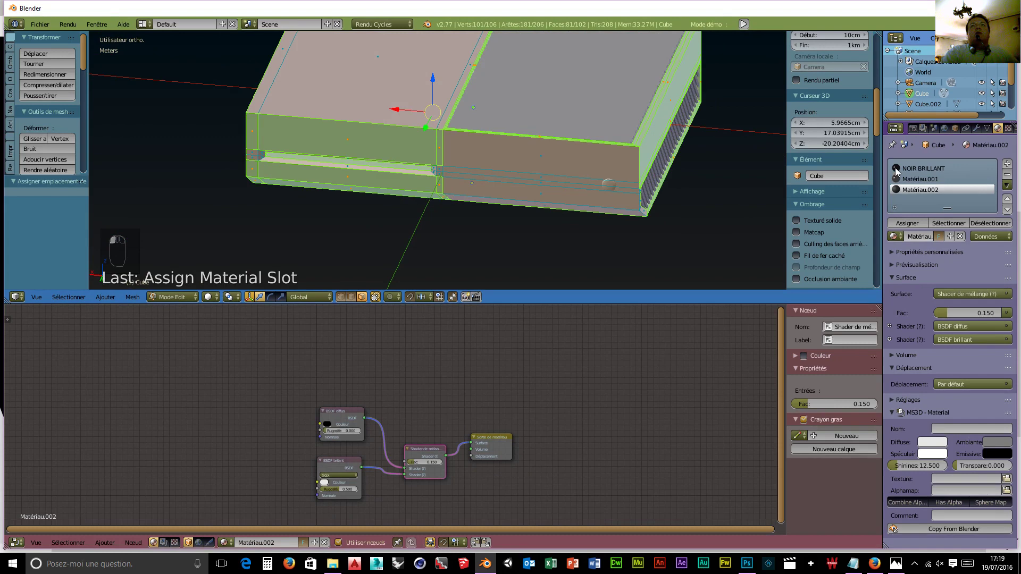
middle_drag(626, 230, 561, 232)
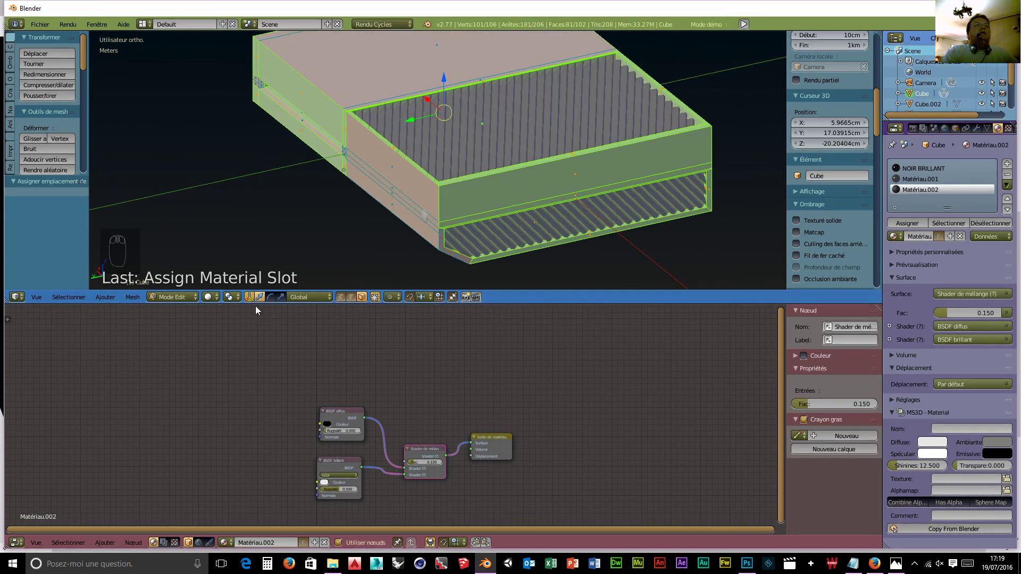
- Return to Object mode and give the grille on top of the console the existing material Matériau.002
click(174, 298)
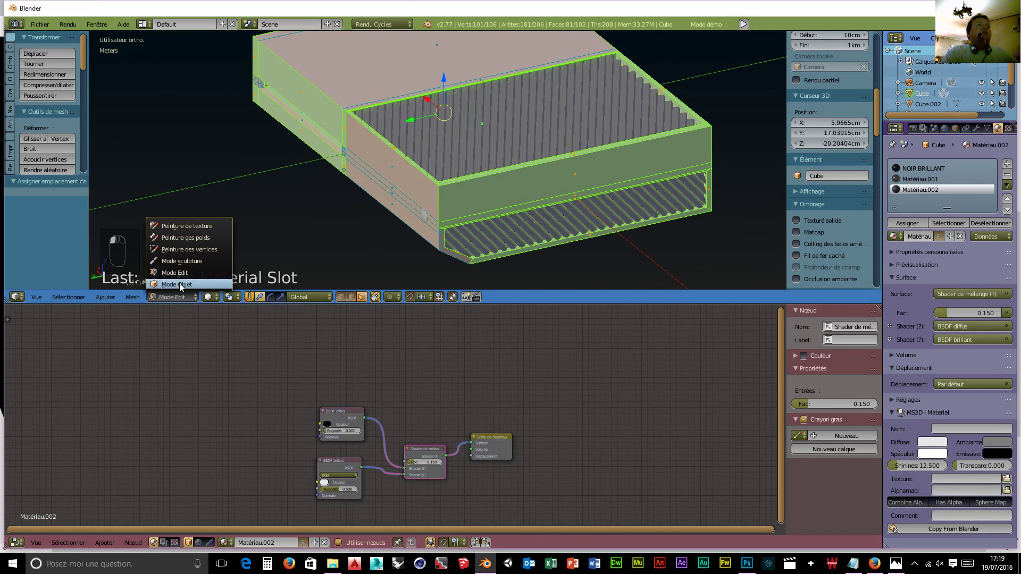
click(181, 285)
right_click(528, 109)
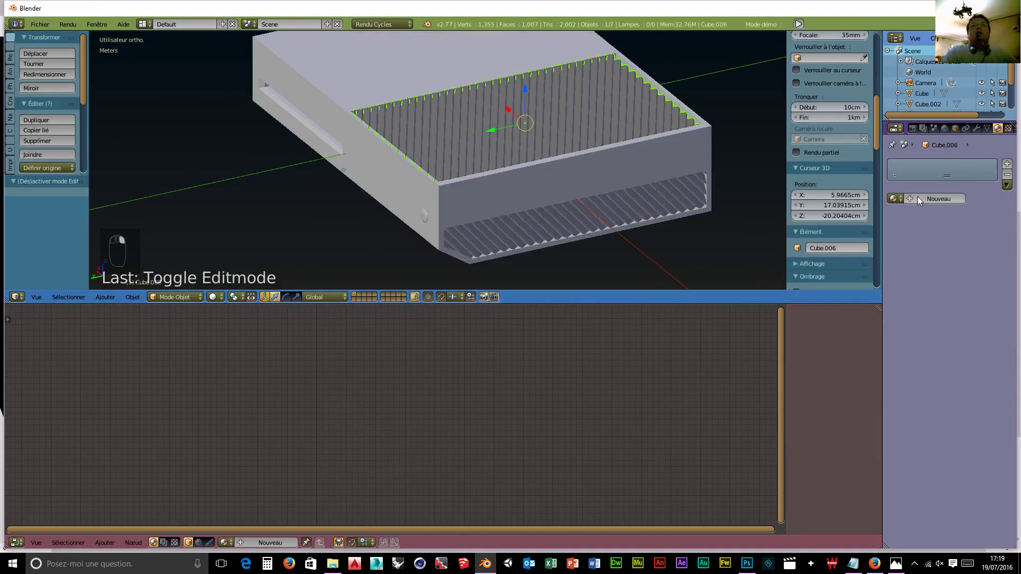
click(899, 199)
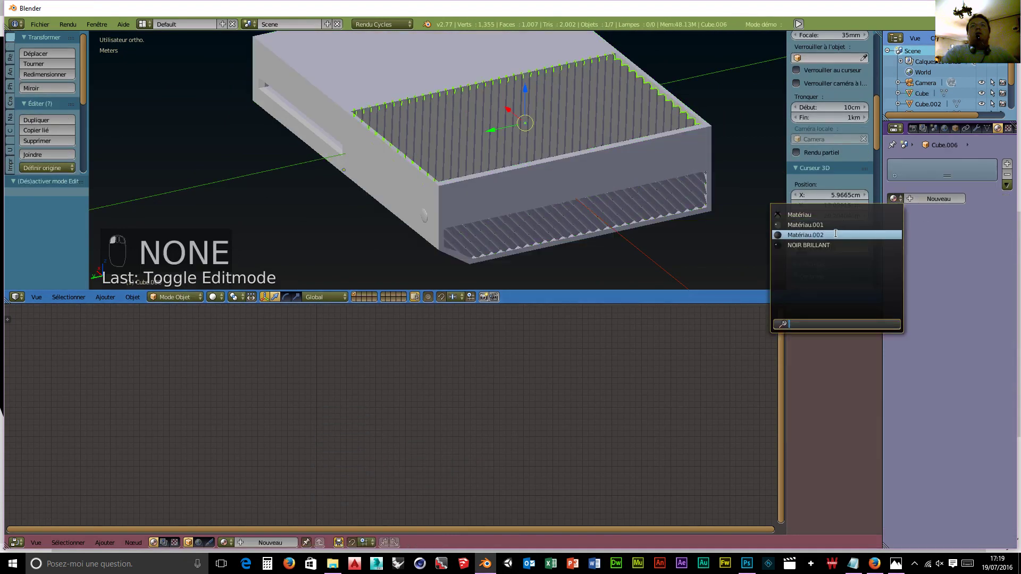
click(817, 235)
- Apply the existing material Matériau.002 to the grilles on both sides of the console
right_click(516, 221)
click(899, 199)
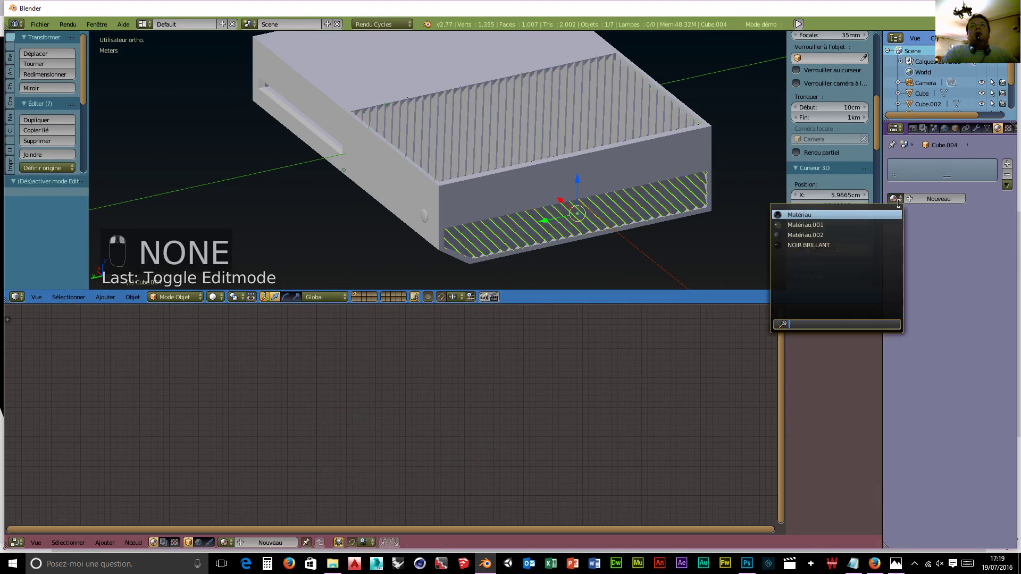
click(835, 235)
middle_drag(320, 248, 454, 238)
right_click(354, 188)
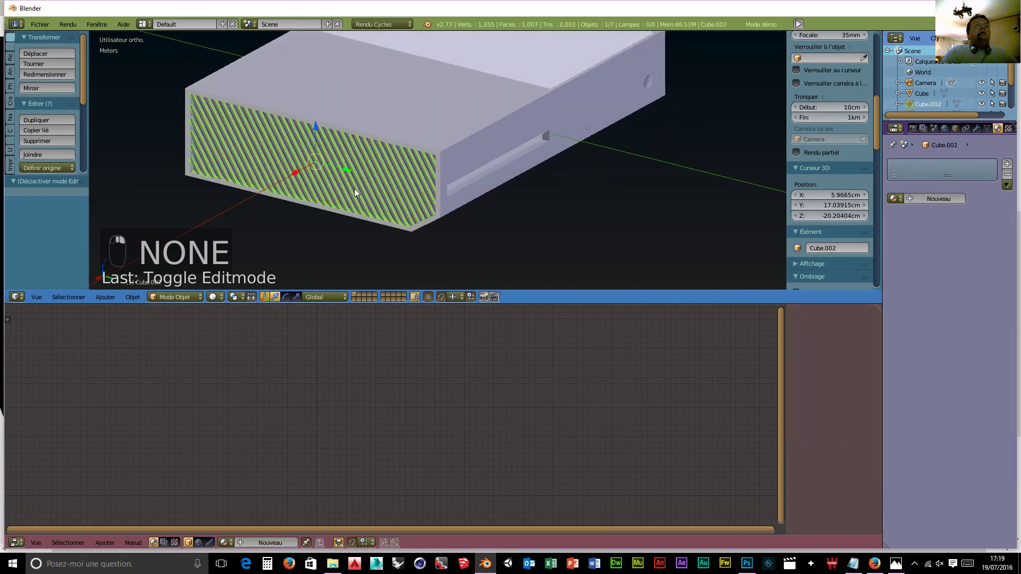
click(895, 198)
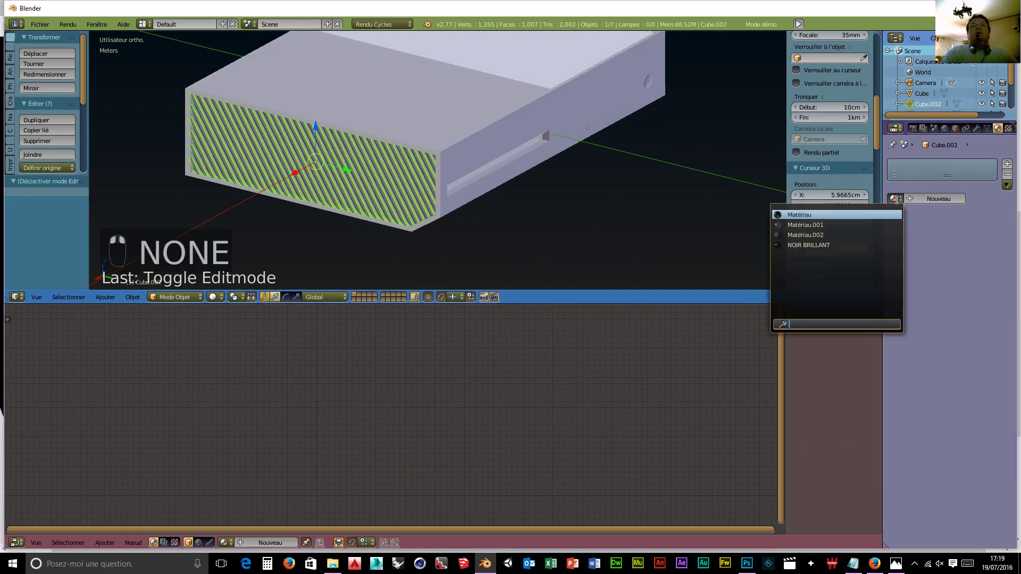
click(816, 235)
- Add a plane mesh to the scene at the 3D cursor
scroll(630, 212, down, 4)
mouse_move(629, 212)
middle_down()
mouse_move(585, 212)
mouse_move(527, 167)
mouse_move(464, 161)
mouse_move(403, 174)
mouse_move(351, 205)
mouse_move(442, 273)
mouse_move(537, 243)
mouse_move(565, 177)
mouse_move(537, 215)
mouse_move(518, 193)
middle_up()
scroll(536, 211, down, 3)
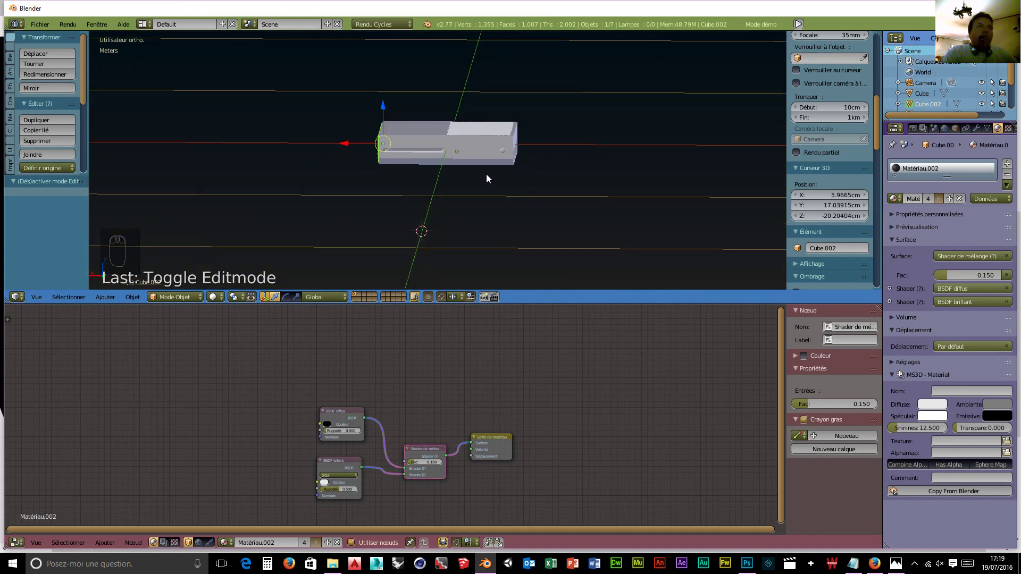
key(shift+a)
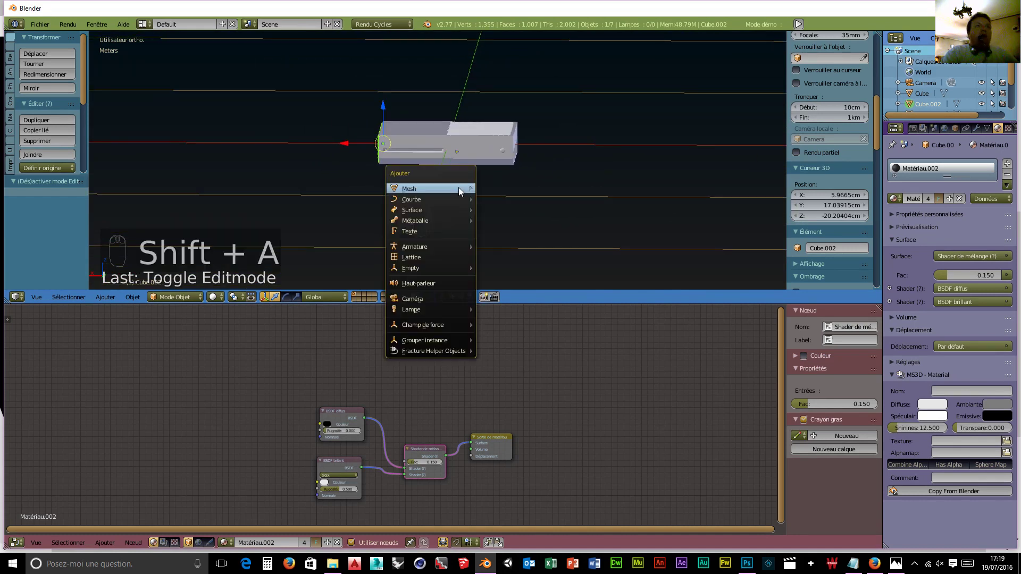
mouse_move(458, 188)
click(501, 187)
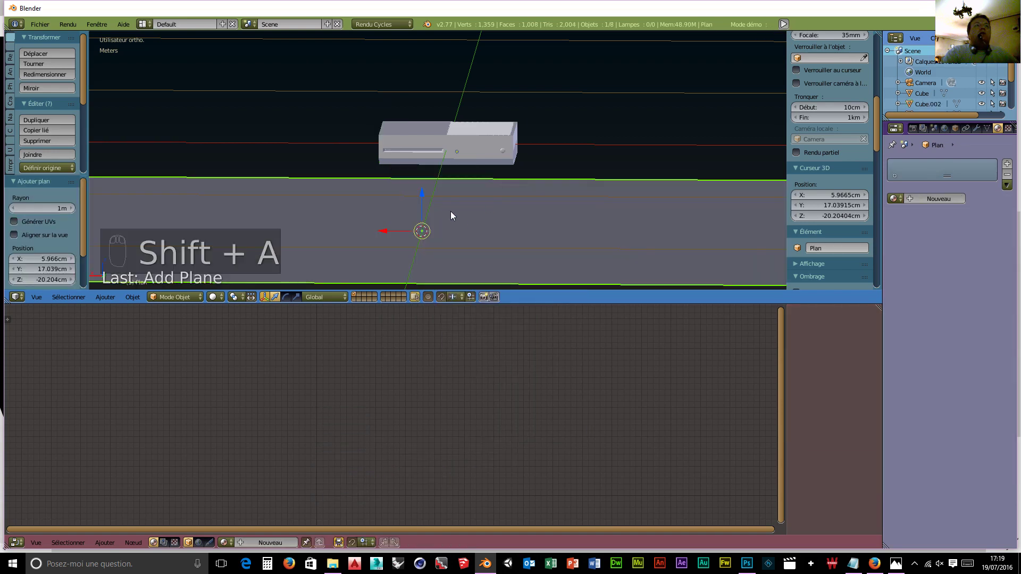
- Raise the plane about 16 cm along Z, then fine-adjust it about 1.4 mm upward against the console's underside
drag(421, 193, 423, 130)
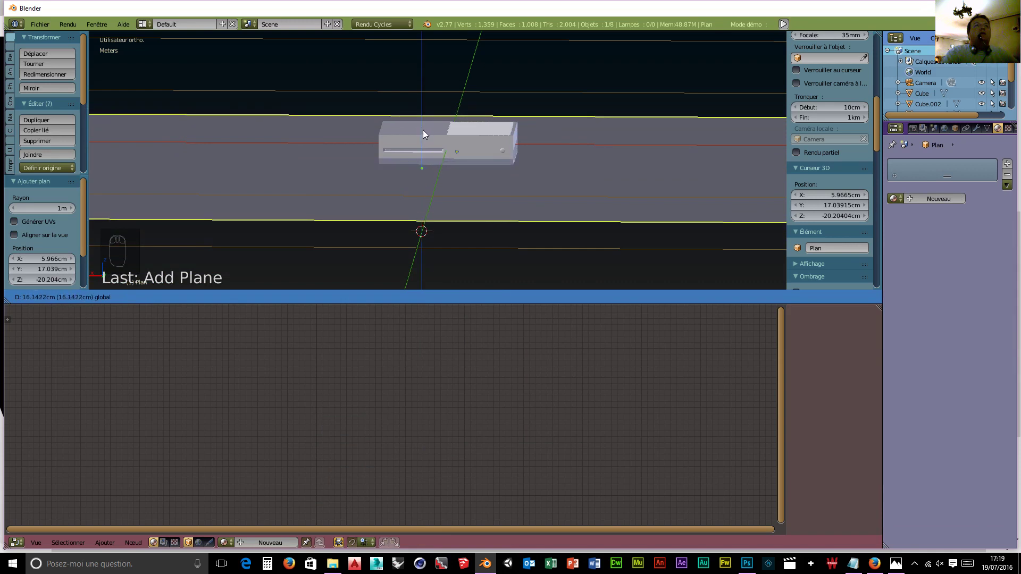
drag(422, 130, 422, 130)
scroll(658, 236, up, 5)
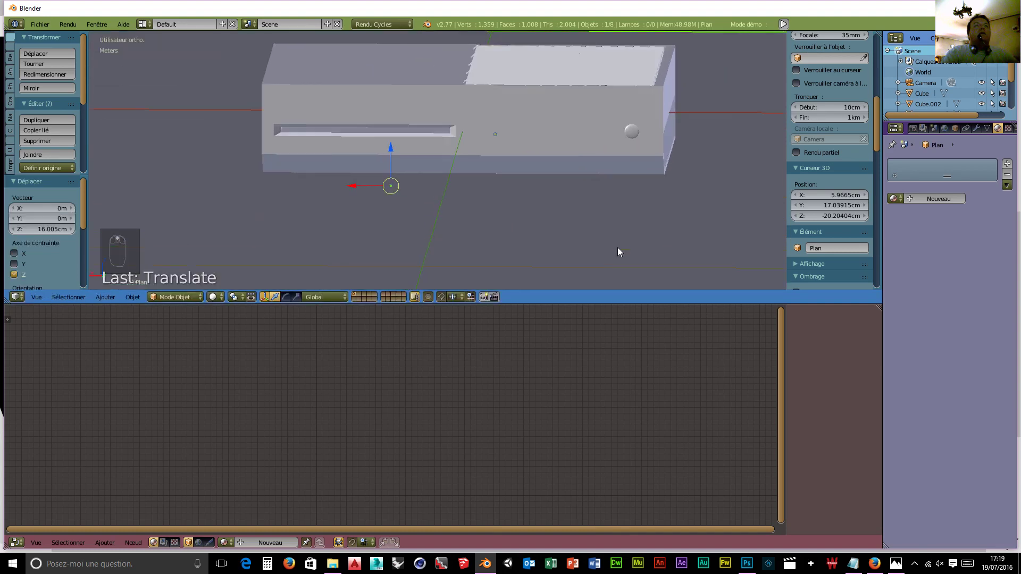
middle_drag(523, 169, 567, 203)
key(KP_3)
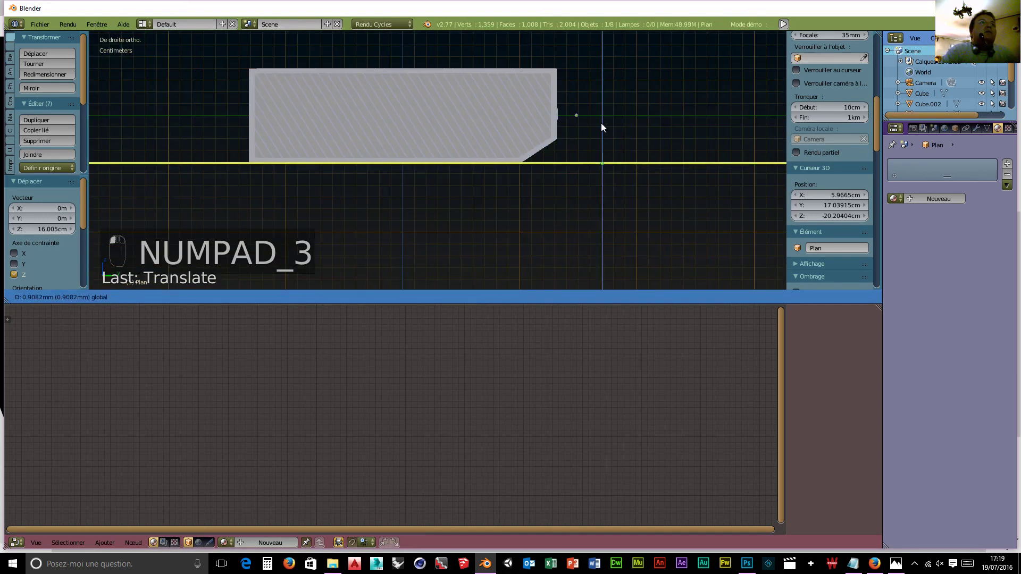
- Scale the ground plane uniformly by a factor of 20
scroll(531, 186, down, 4)
middle_drag(533, 186, 427, 192)
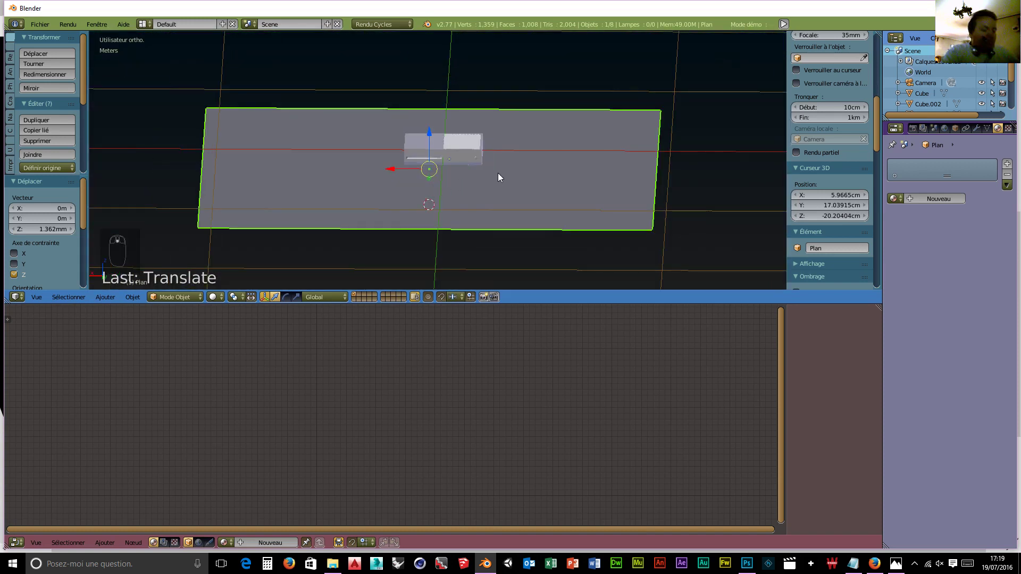
text(s20)
key(Return)
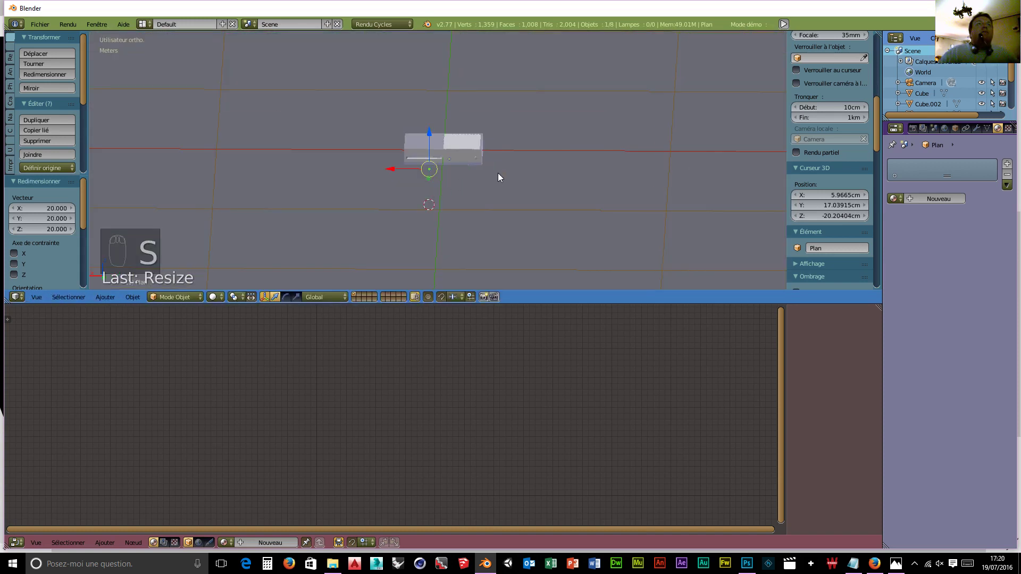
- Give the ground plane a new material with a glossy BSDF surface (BSDF brillant) and a roughness of 0.151
click(925, 198)
click(961, 256)
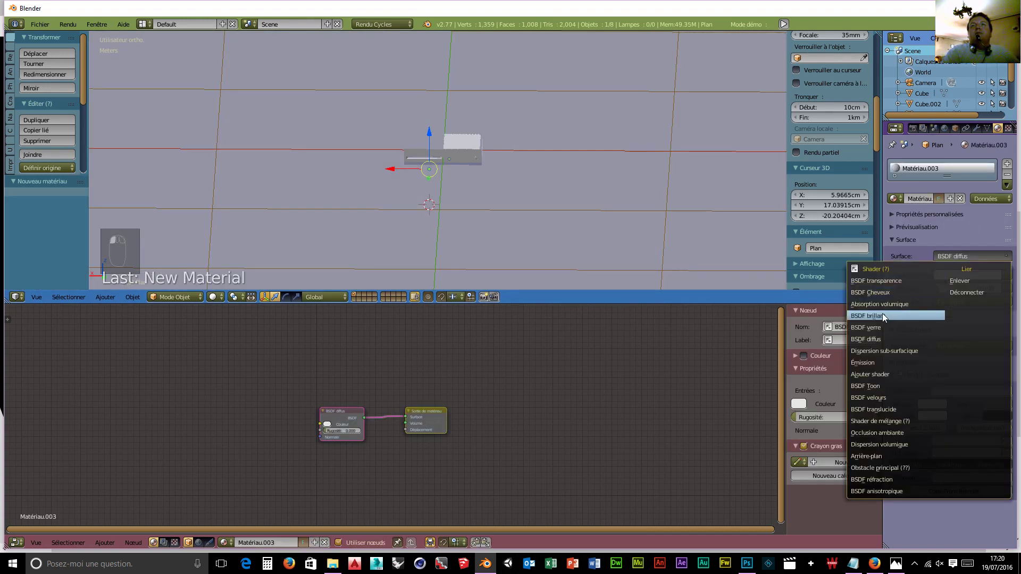
click(882, 316)
click(968, 276)
click(945, 252)
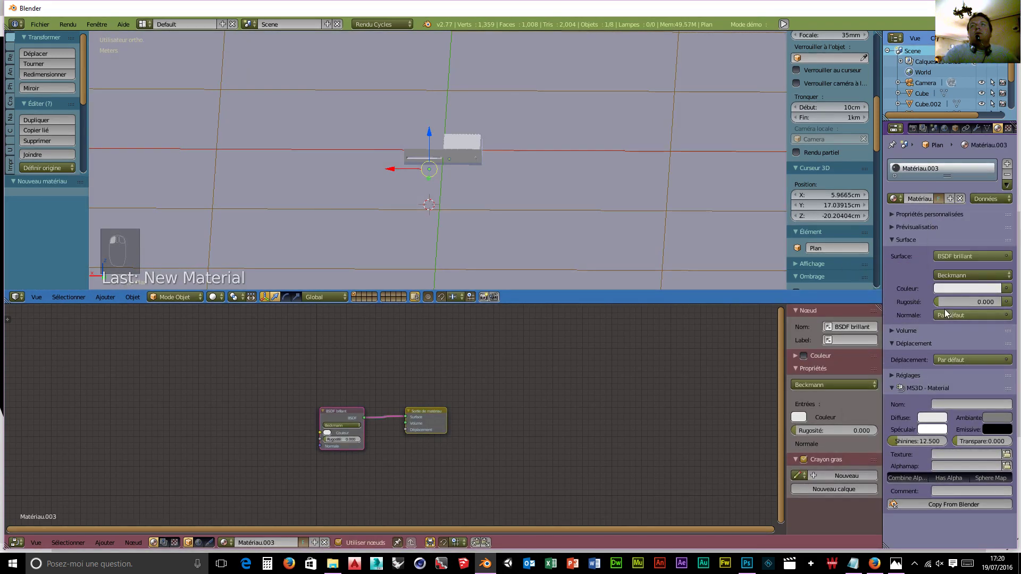
drag(939, 303, 943, 303)
- Enable nodes for the world and use an environment texture (Texture d'environnement) as its background colour
middle_drag(679, 195, 483, 264)
scroll(484, 207, up, 4)
scroll(484, 203, up, 1)
scroll(537, 252, up, 1)
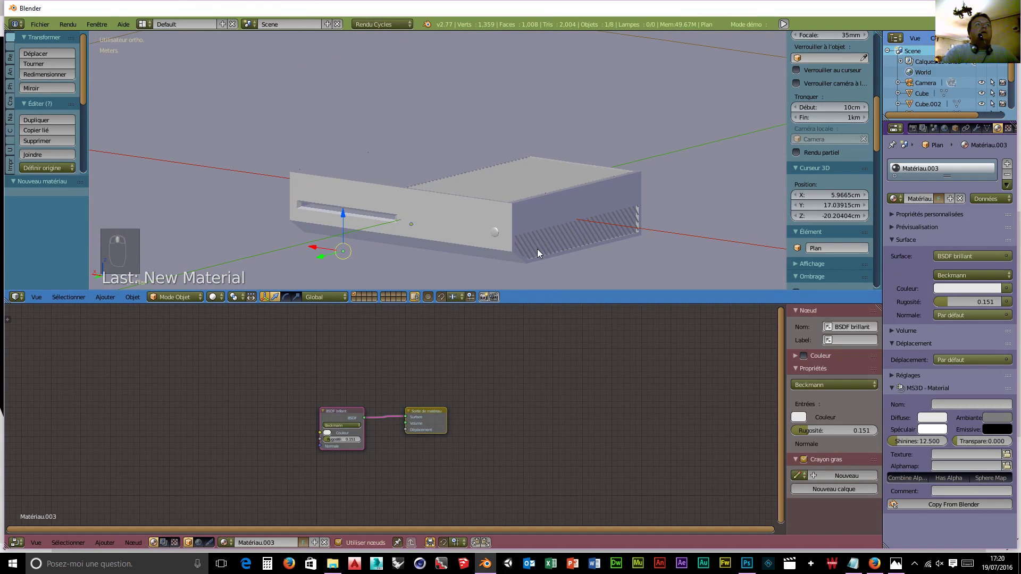
scroll(537, 248, down, 1)
click(945, 128)
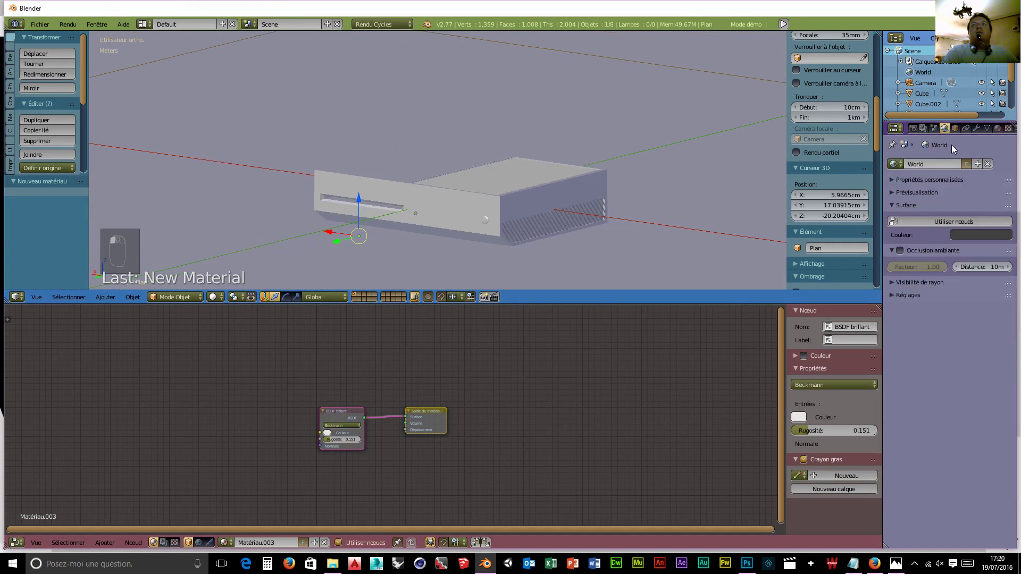
click(979, 232)
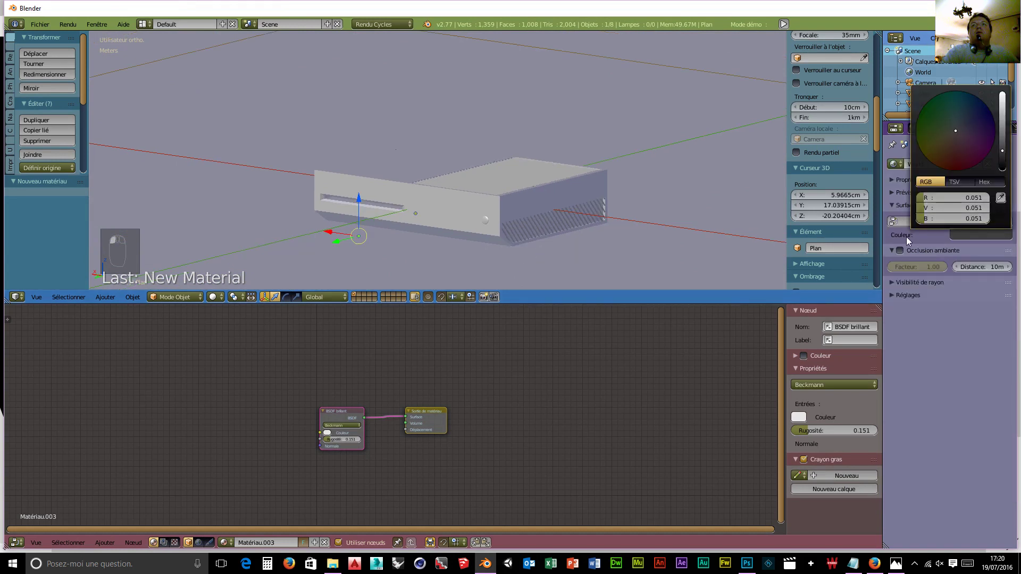
click(917, 224)
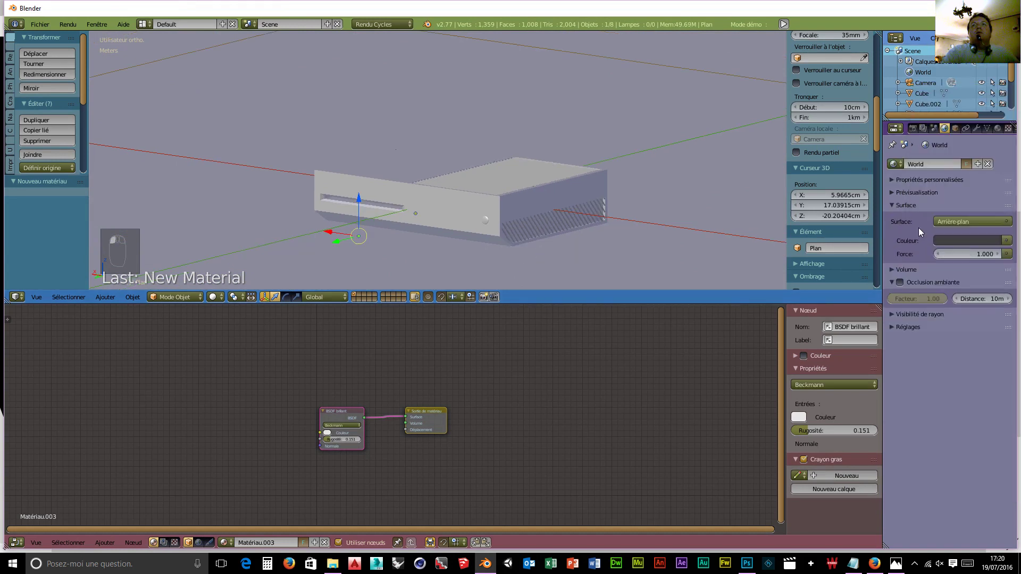
click(982, 244)
click(1007, 240)
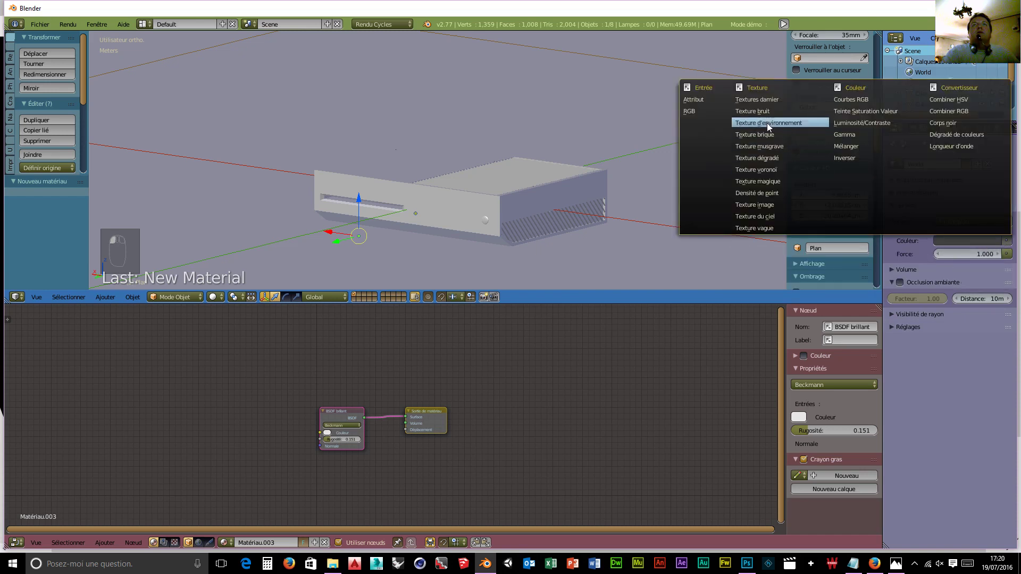
click(767, 123)
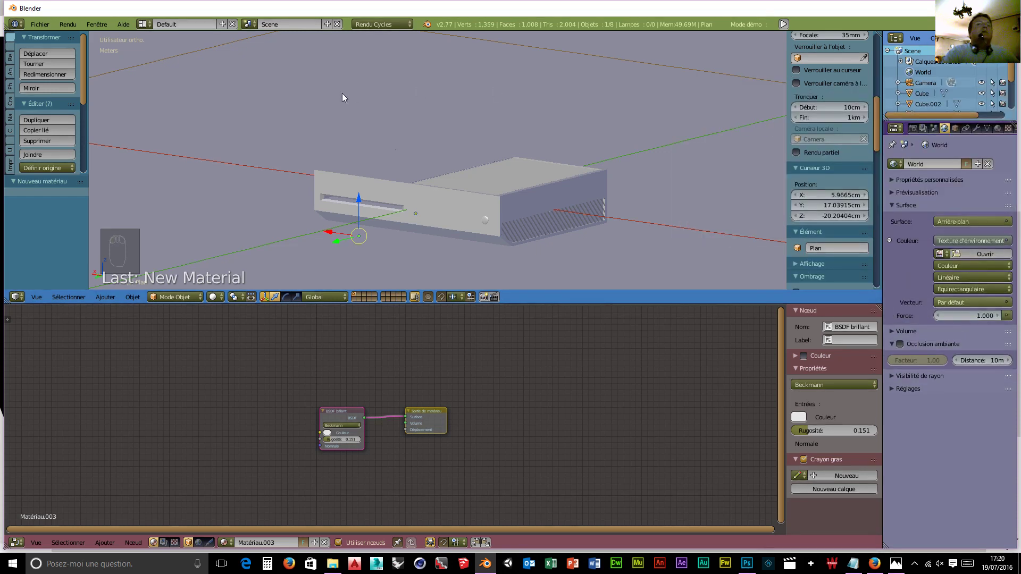
- Load cloudy08_high.jpg from the hdri folder on the D: drive as the world's environment image
click(982, 256)
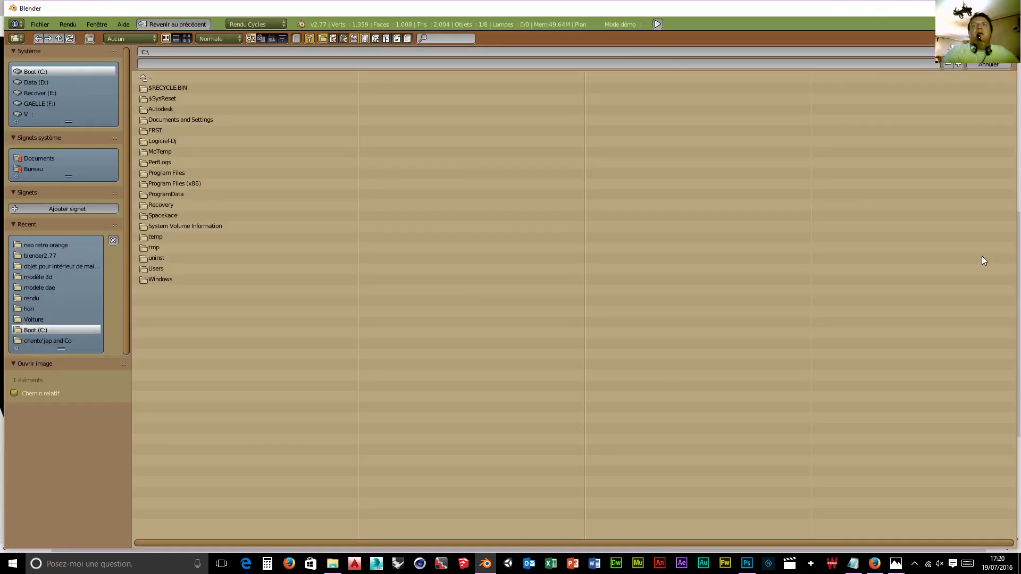
click(50, 83)
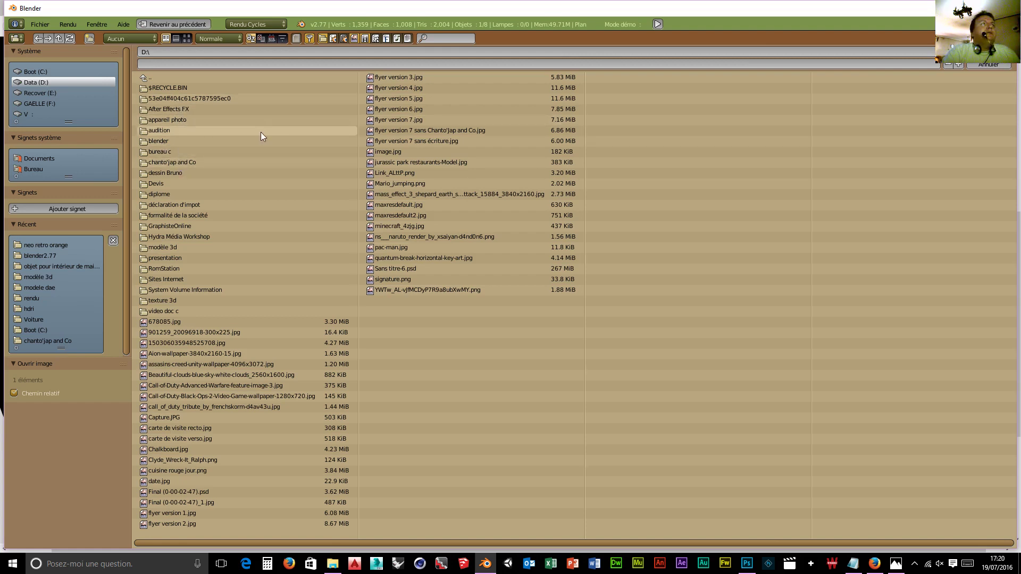
click(165, 163)
click(163, 132)
click(164, 90)
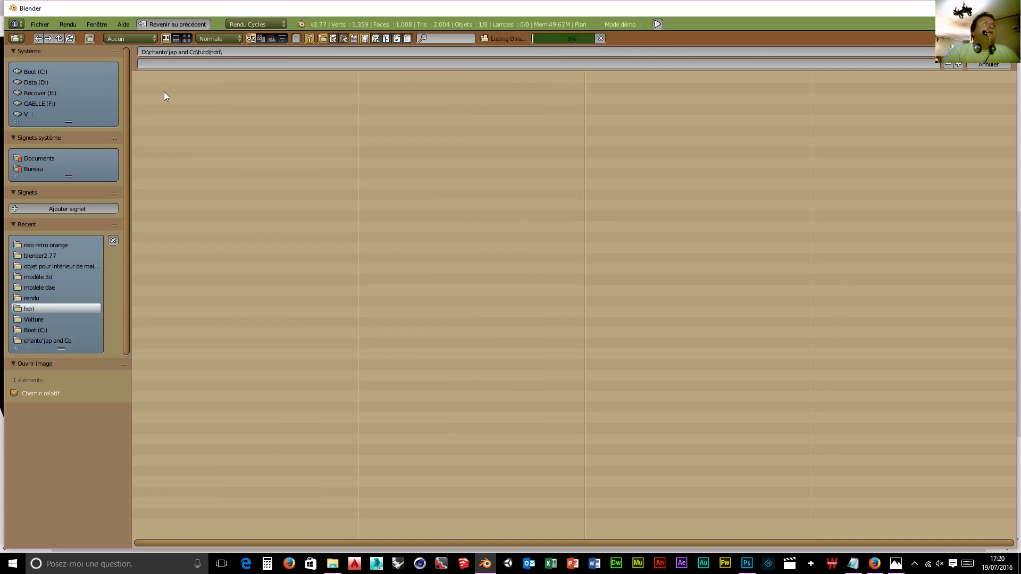
click(186, 38)
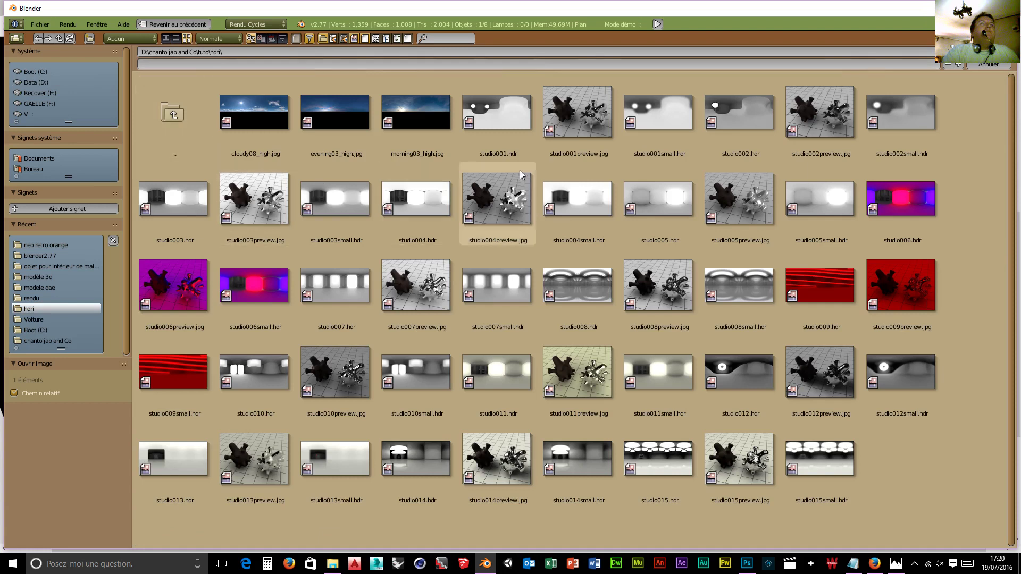
click(248, 107)
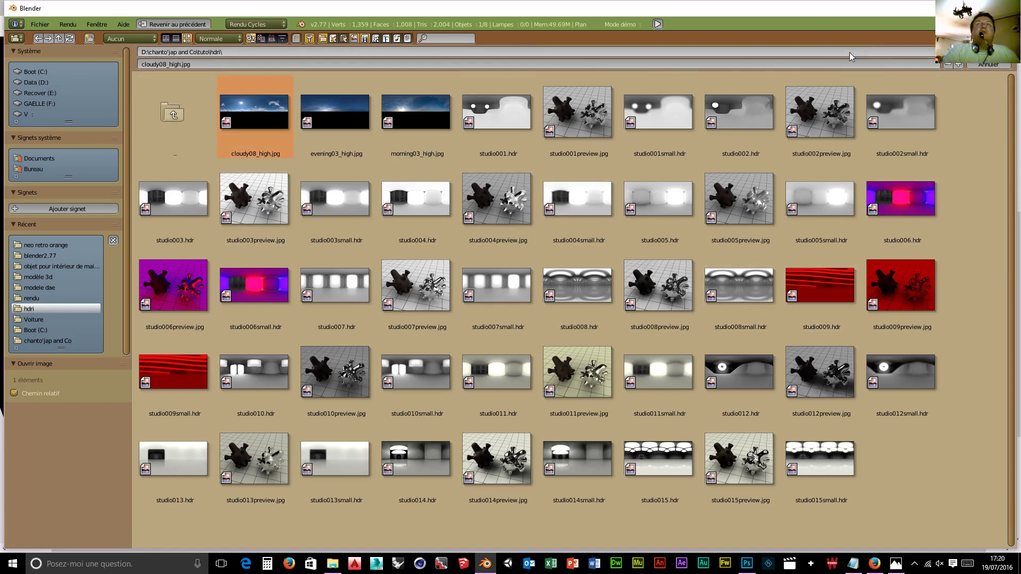
click(988, 52)
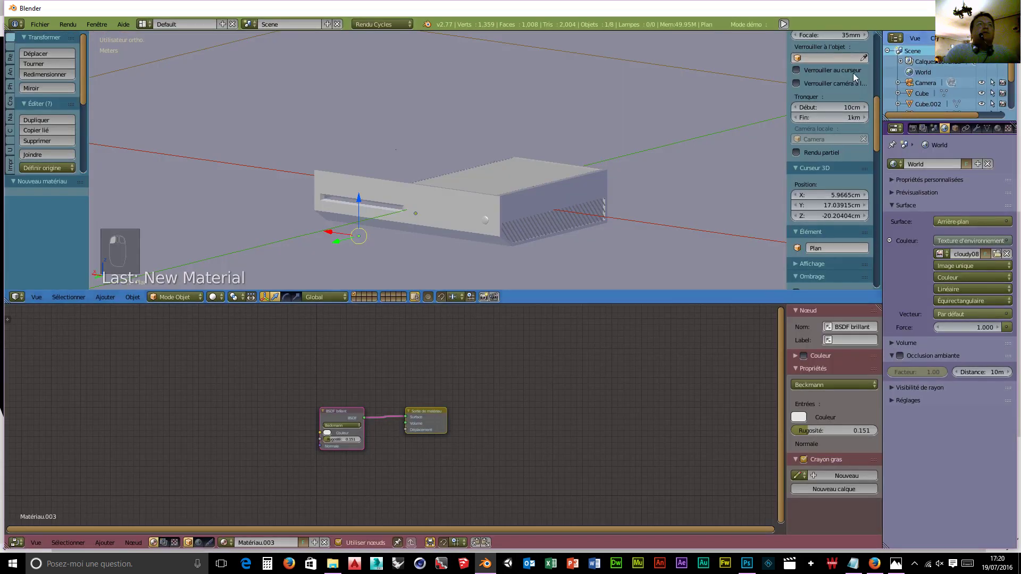
- Align the camera to a view framing the whole console and switch the viewport to rendered shading
scroll(331, 117, down, 3)
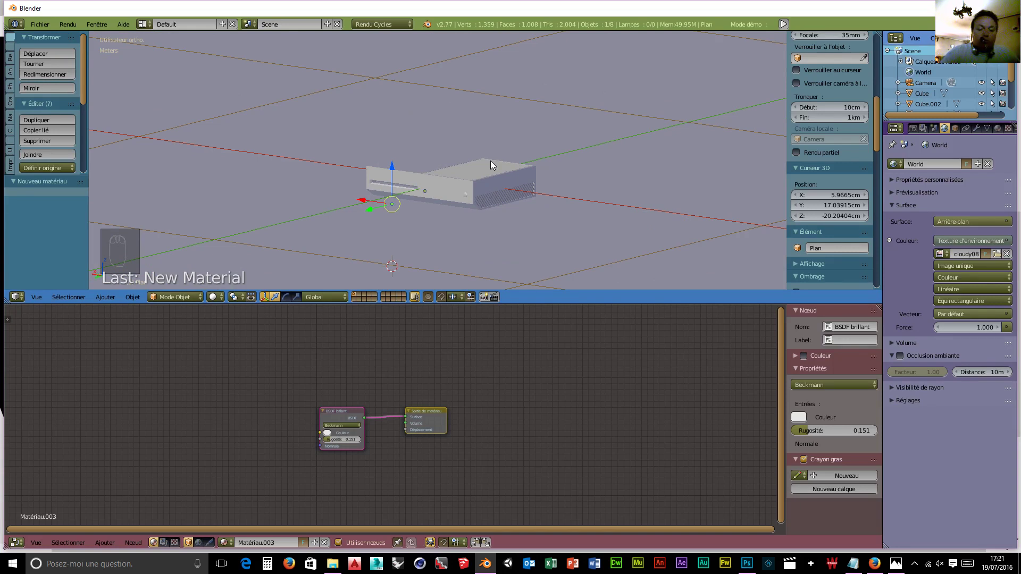
key(ctrl+alt+KP_0)
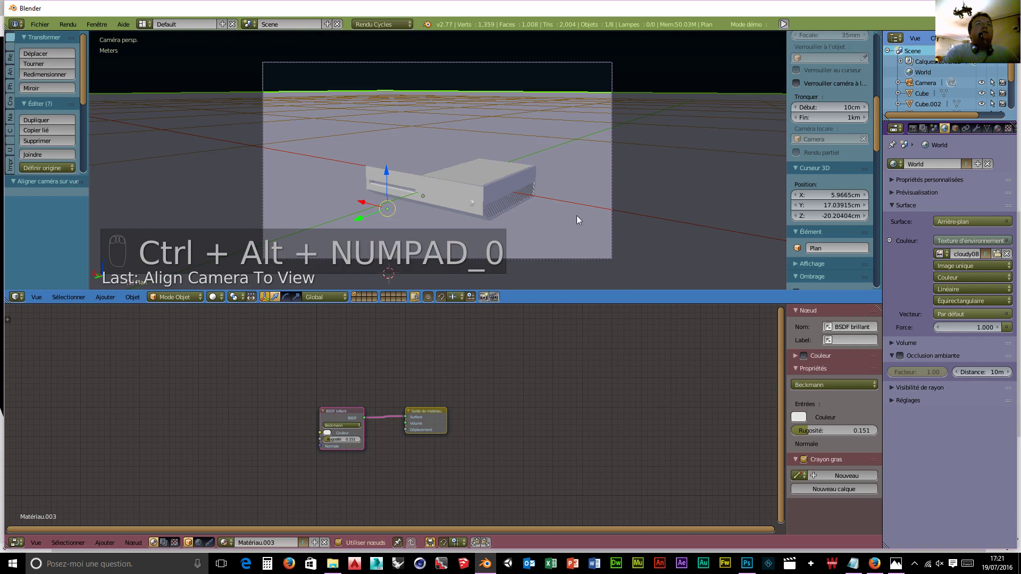
scroll(570, 209, up, 1)
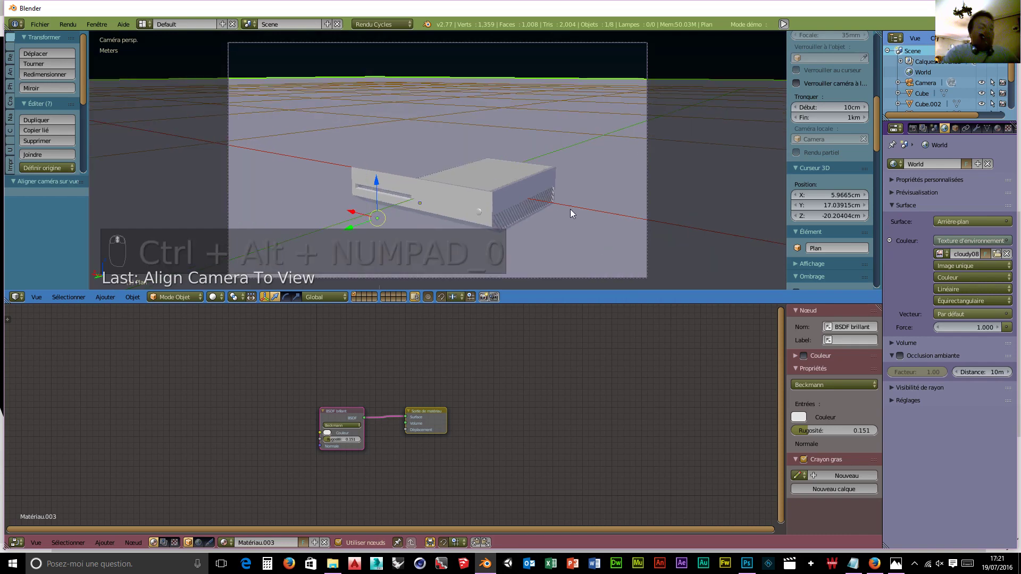
key(shift+z)
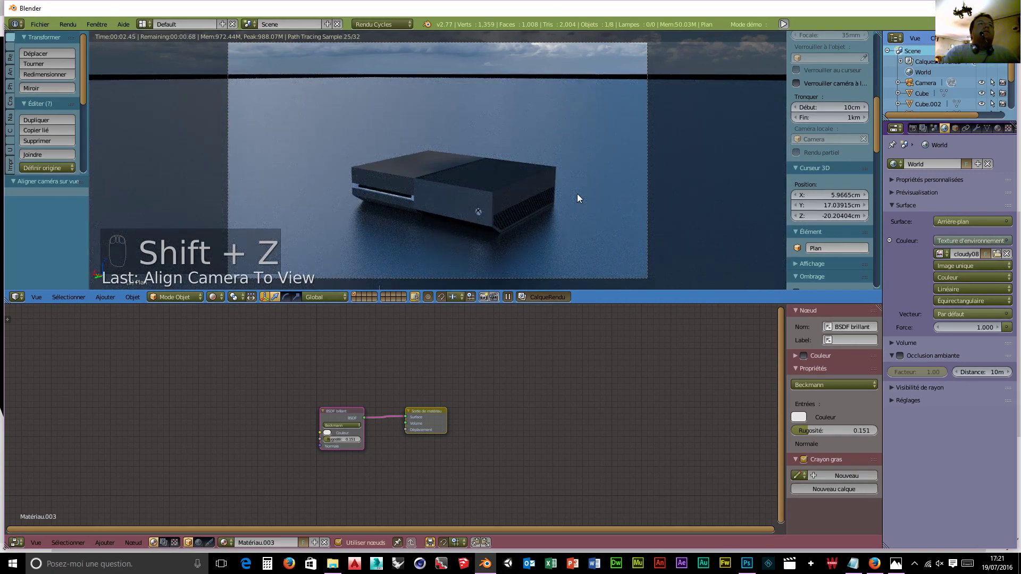
- Examine the rendered console's front, logo, disc slot and side grilles from several angles, switching to perspective projection
scroll(492, 239, up, 1)
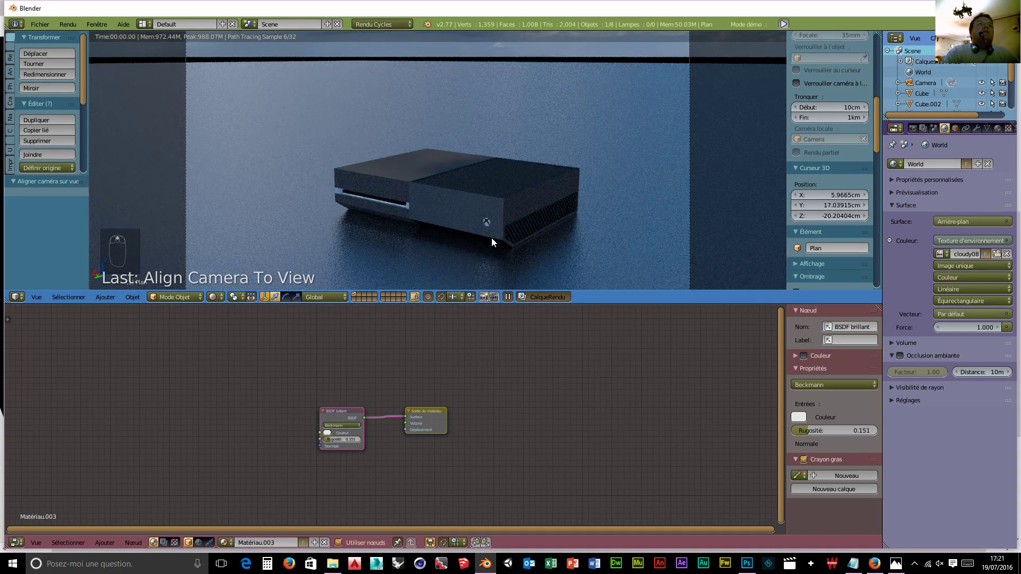
scroll(491, 237, up, 1)
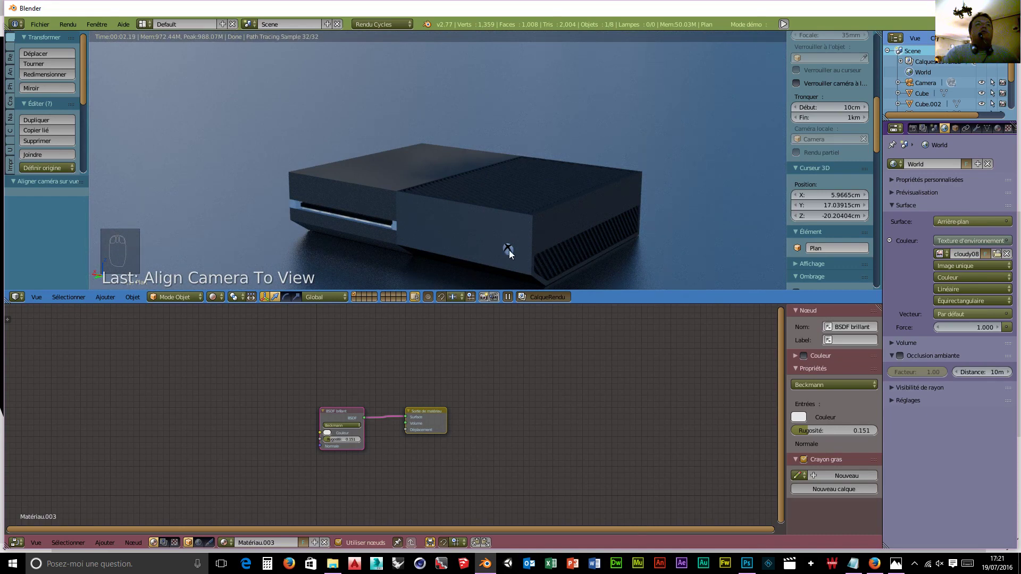
scroll(508, 265, up, 1)
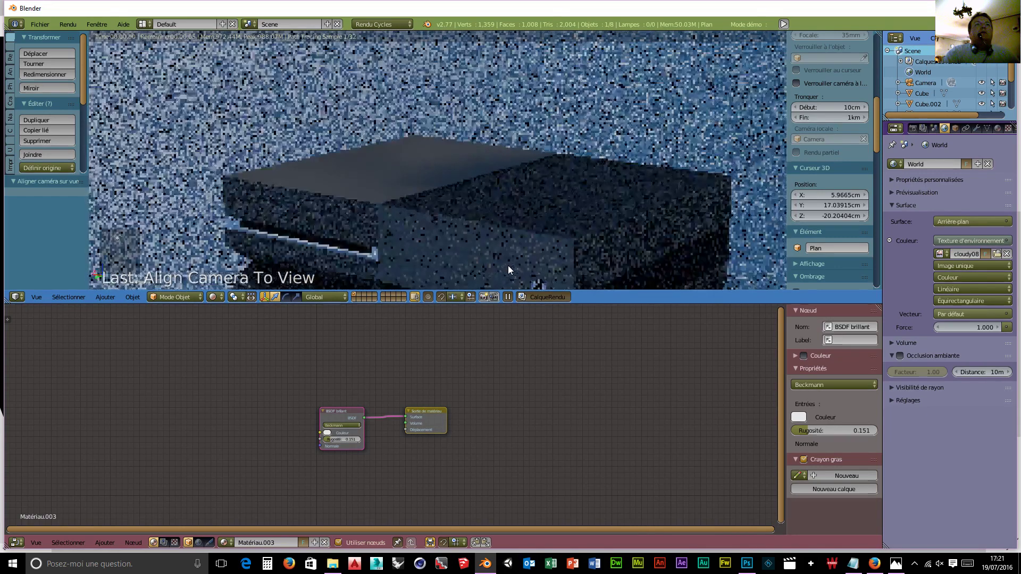
scroll(508, 266, up, 1)
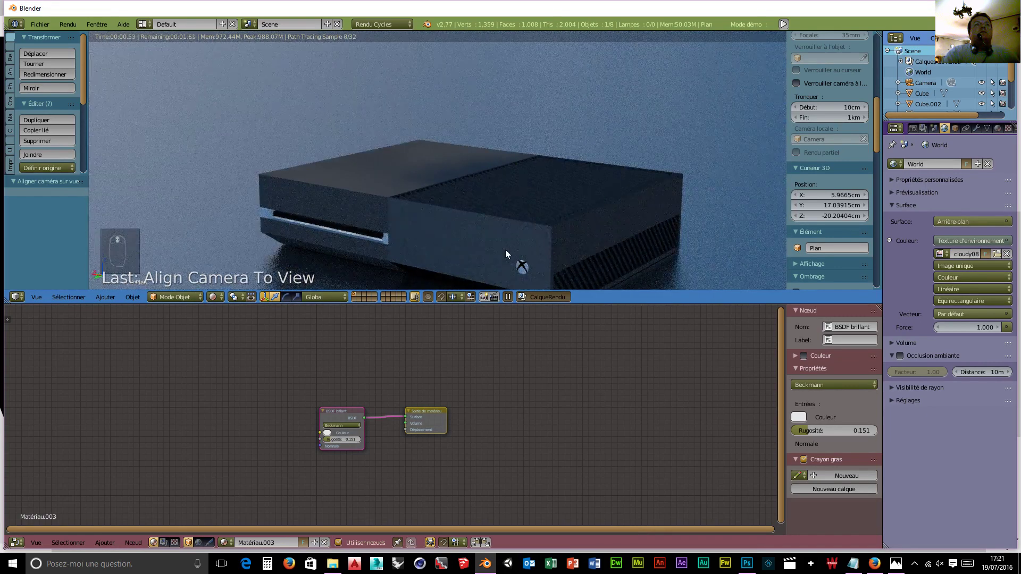
scroll(500, 231, down, 4)
mouse_move(499, 230)
middle_down()
mouse_move(535, 217)
mouse_move(441, 250)
mouse_move(442, 260)
mouse_move(499, 222)
middle_up()
scroll(446, 260, up, 3)
scroll(446, 259, down, 3)
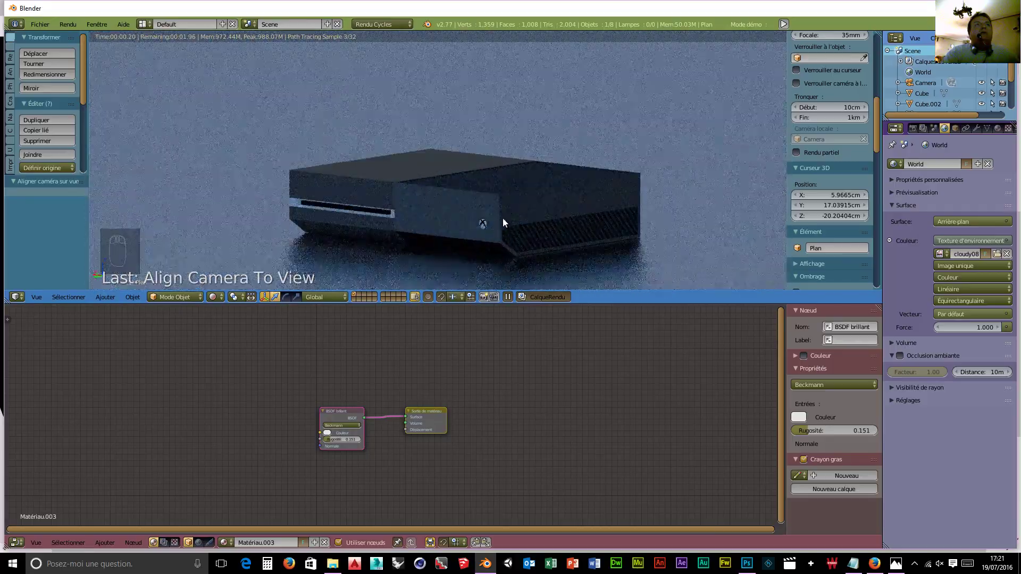
key(KP_5)
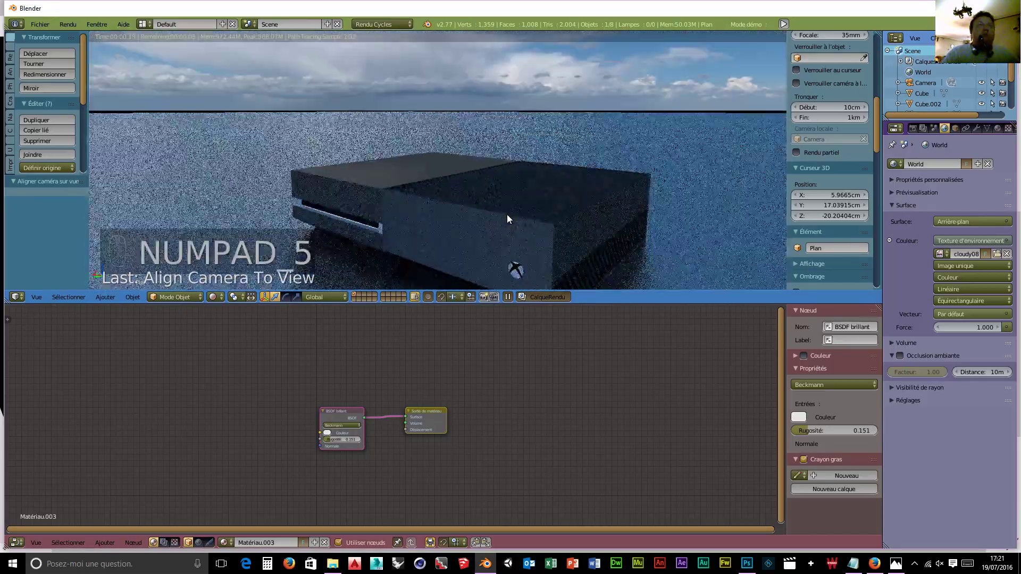
middle_drag(480, 170, 577, 231)
scroll(513, 223, up, 3)
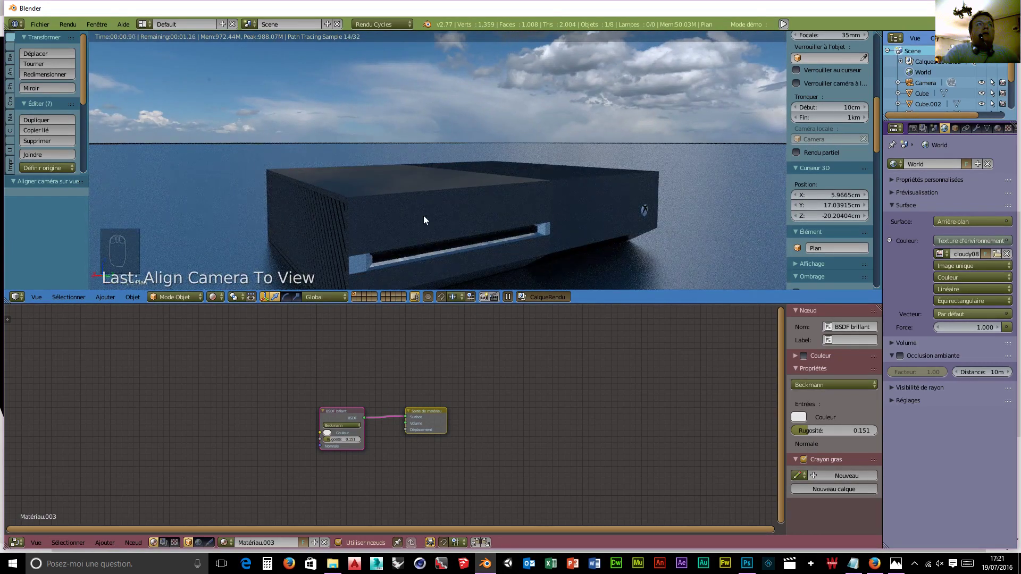
middle_drag(424, 249, 445, 248)
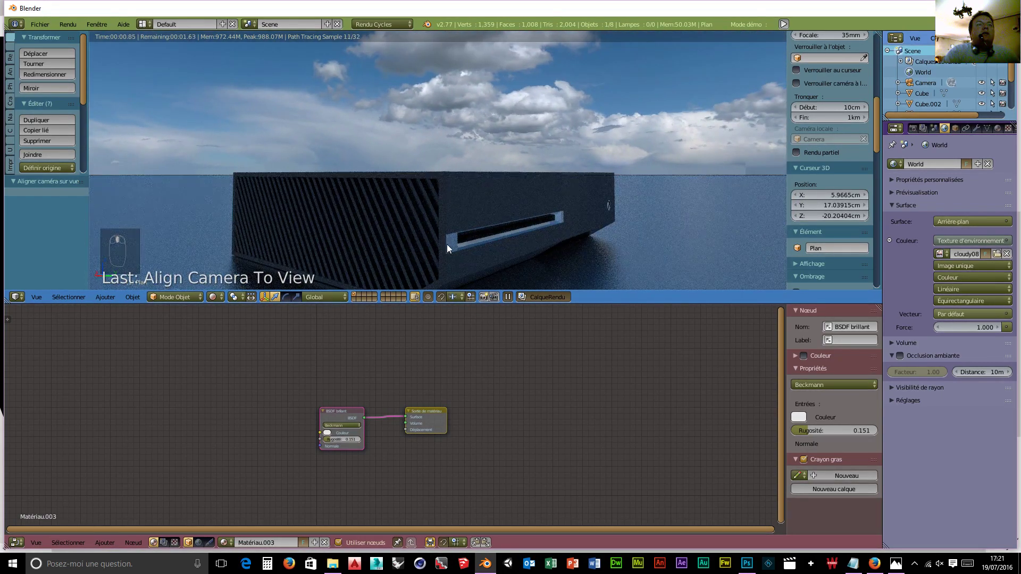
middle_drag(445, 246, 503, 253)
middle_drag(600, 222, 331, 205)
middle_drag(399, 195, 292, 194)
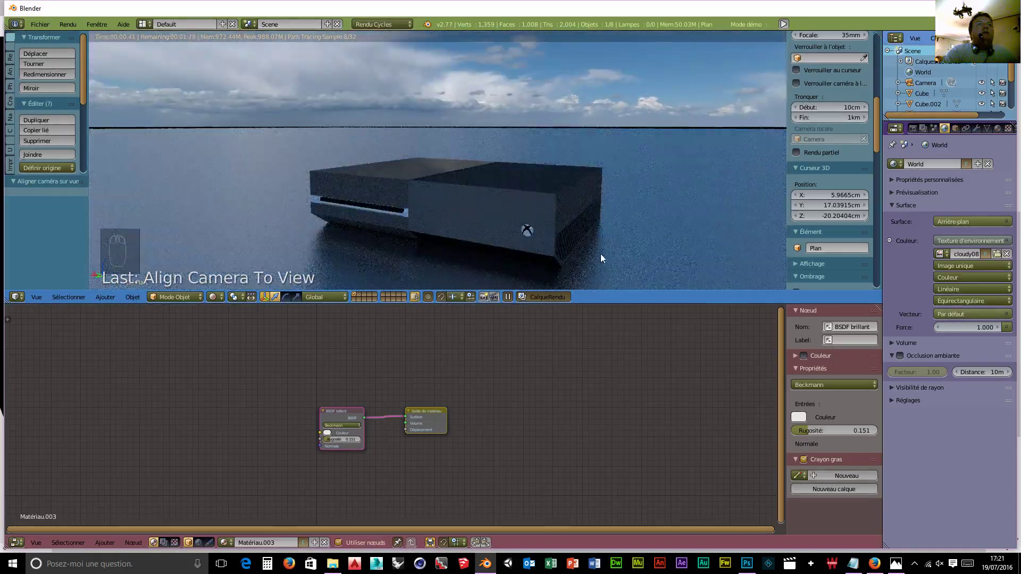
scroll(553, 250, up, 2)
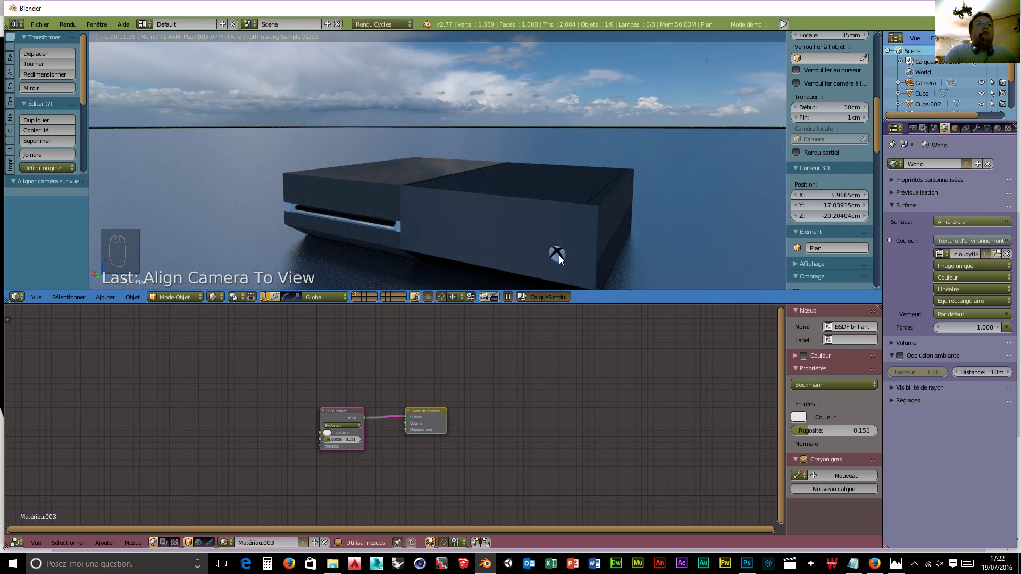
- In wireframe shading, raise the Xbox logo sphere about 1.08 cm along Z, then restore rendered shading
click(213, 296)
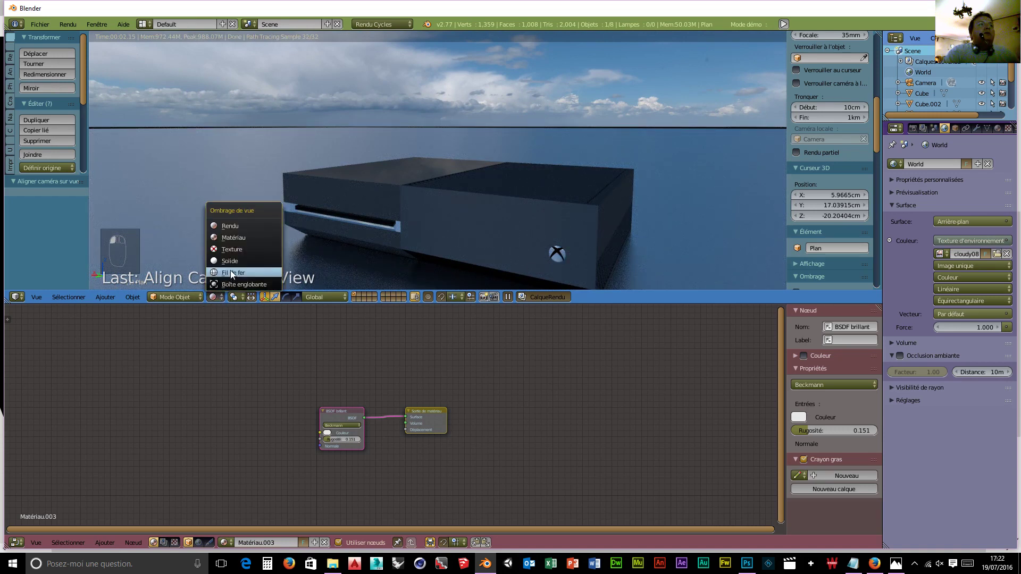
click(229, 237)
right_click(560, 254)
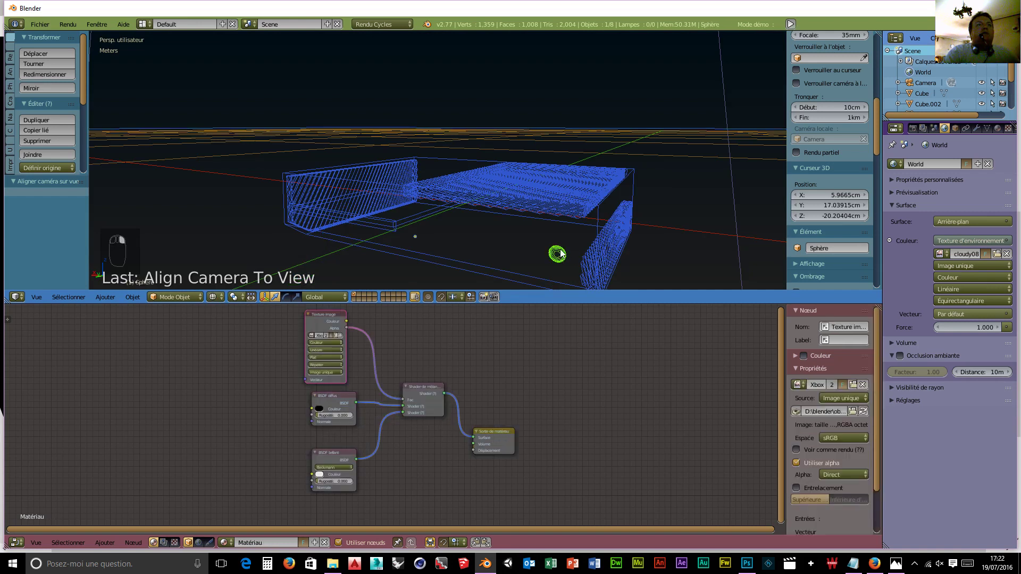
key(g)
key(z)
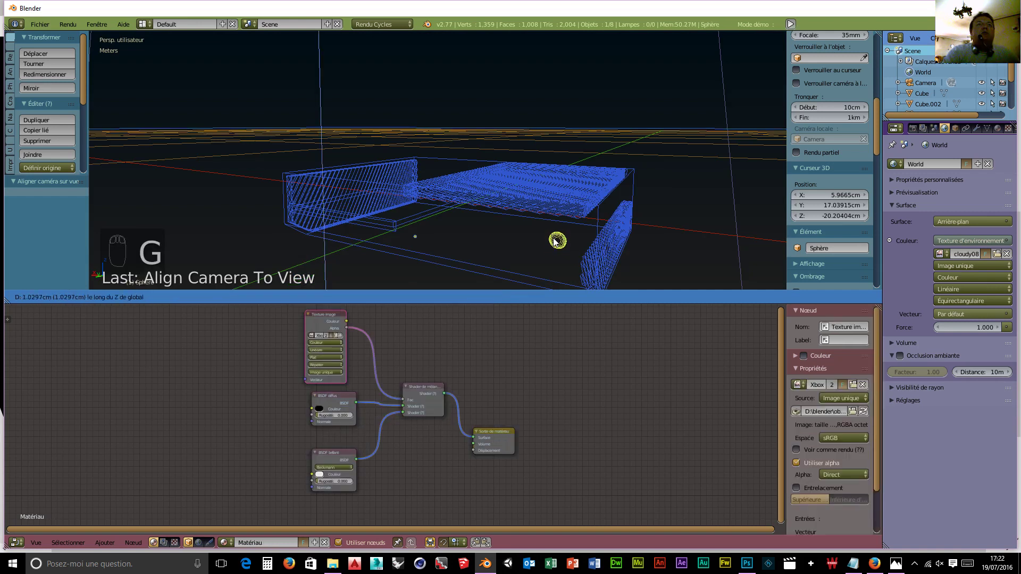
click(557, 240)
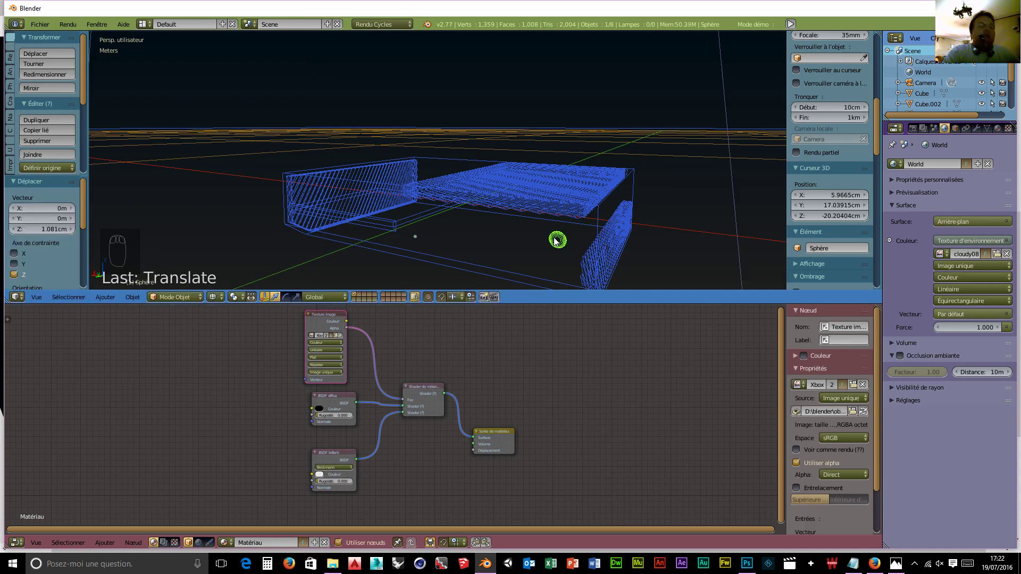
key(shift+z)
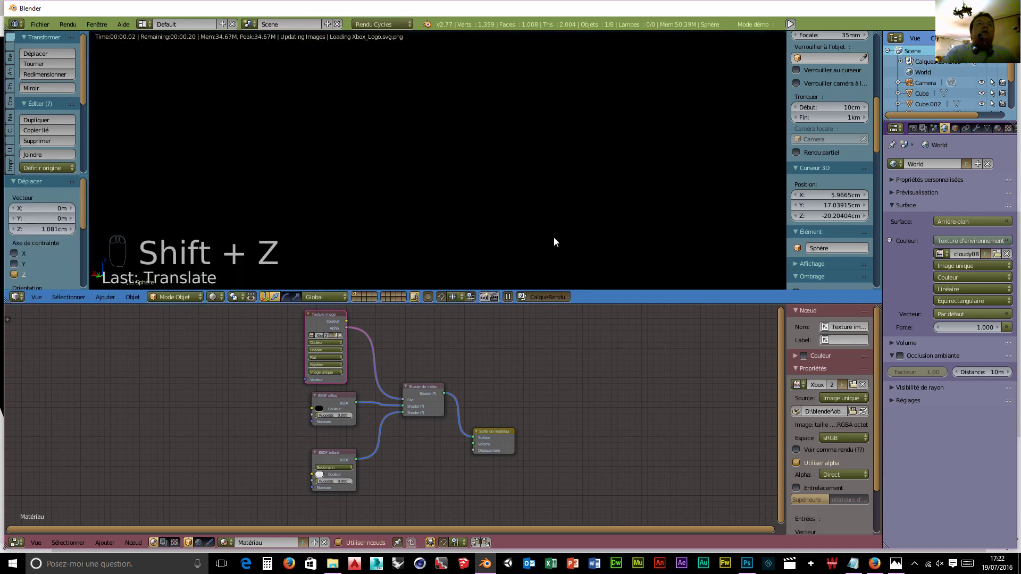
middle_drag(547, 215, 547, 237)
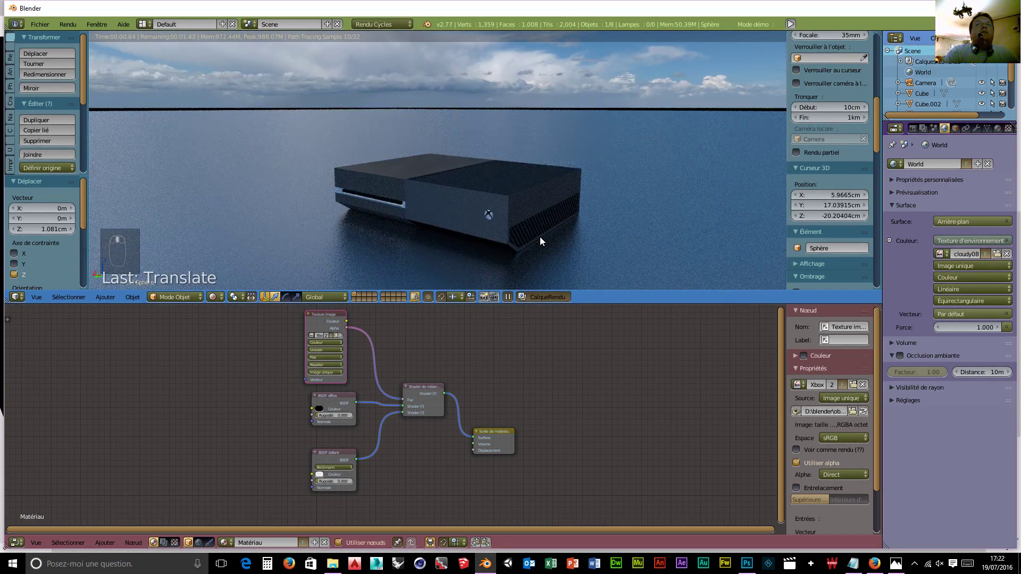
- Show the world's node tree in the node editor and space the environment texture and background nodes apart
click(197, 543)
drag(284, 411, 189, 383)
drag(415, 410, 342, 396)
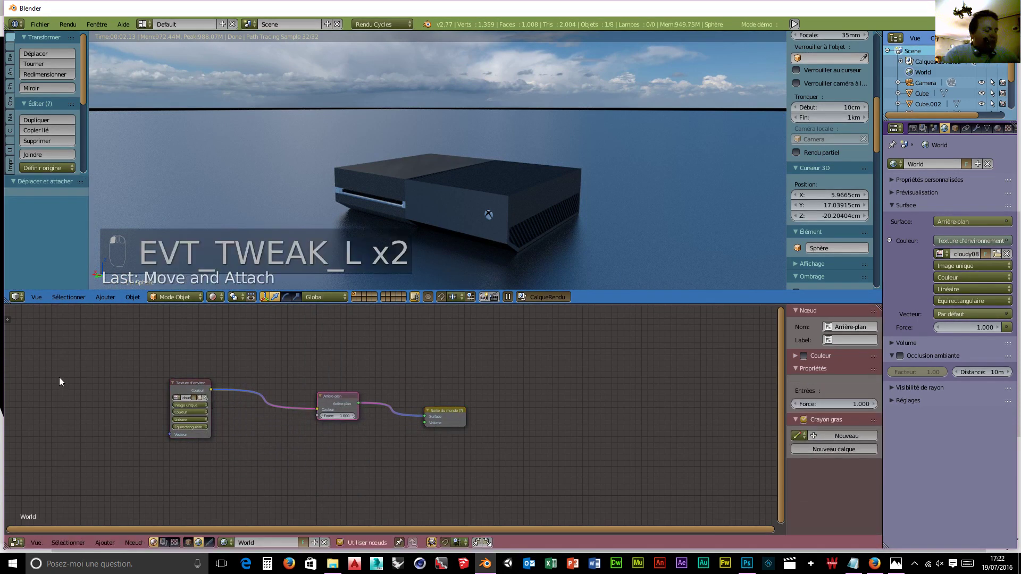
- Add a Texture Coordinate node and a Mapping node ahead of the environment texture in the world's node tree
key(shift+a)
mouse_move(43, 387)
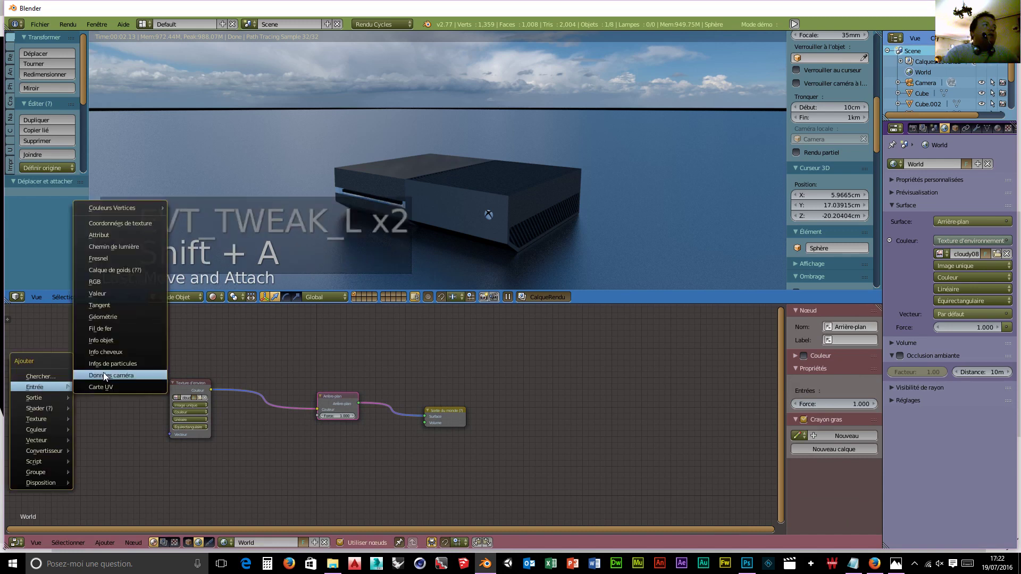
click(118, 224)
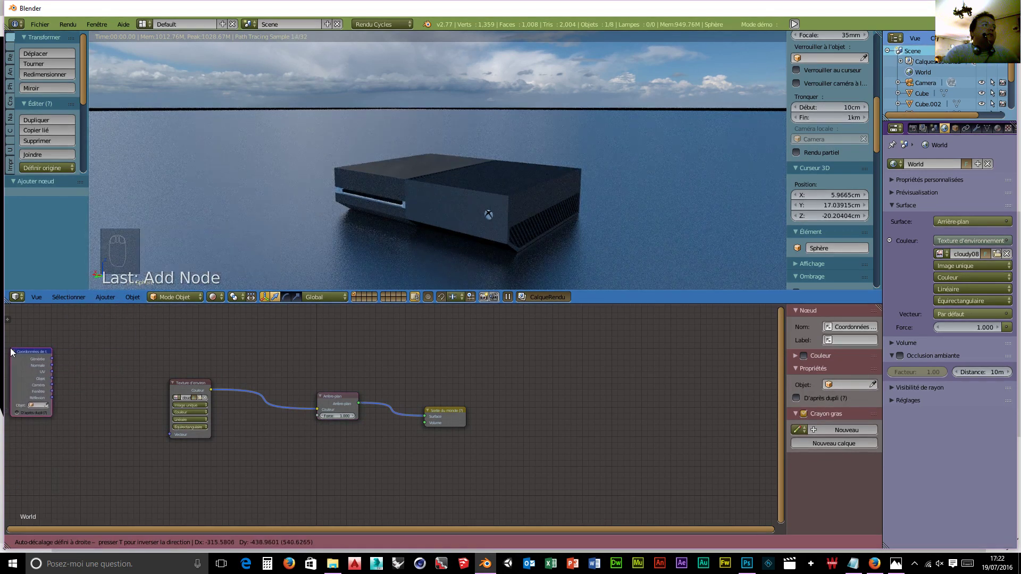
click(12, 352)
key(shift+a)
mouse_move(148, 394)
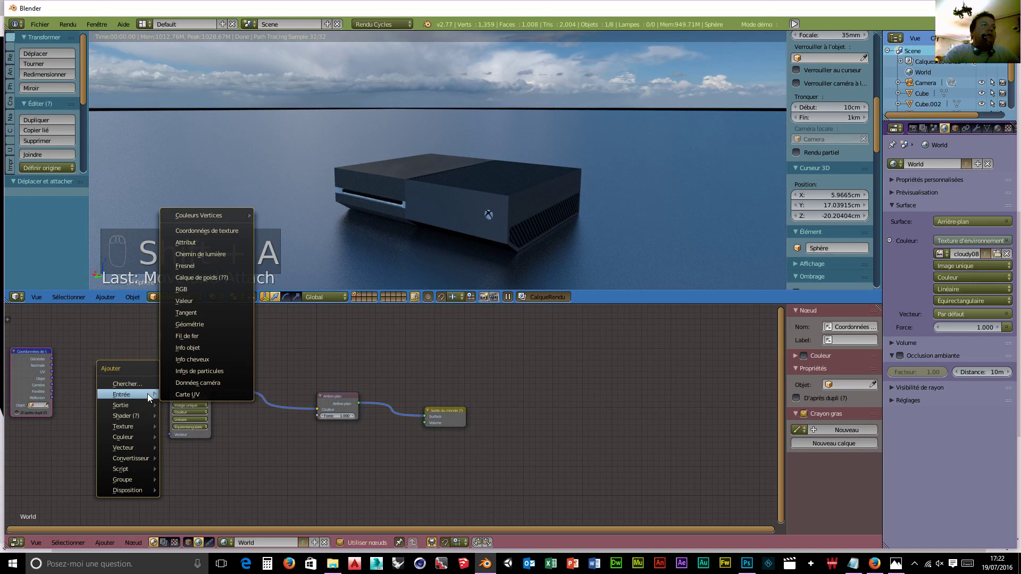
mouse_move(135, 447)
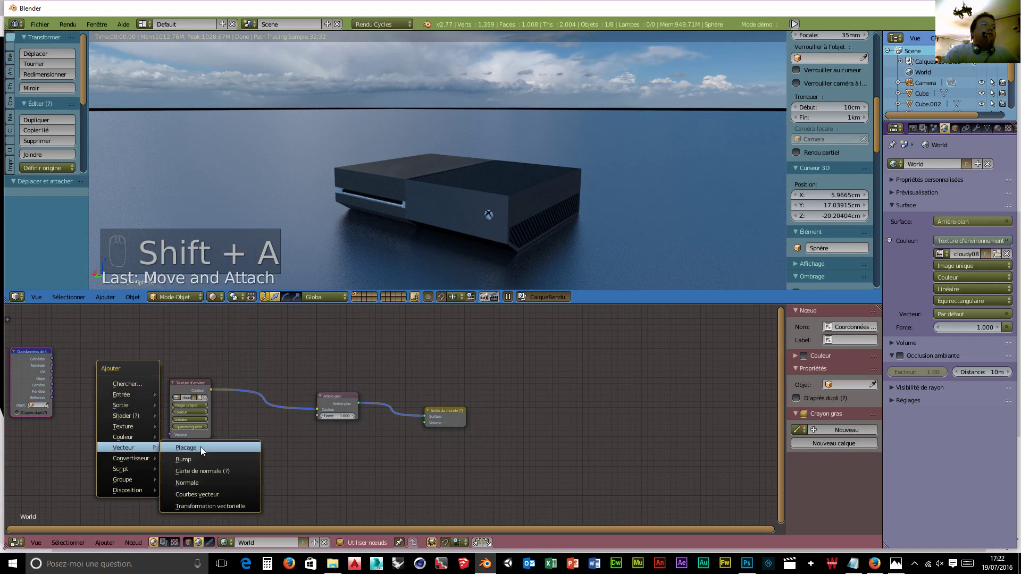
click(201, 450)
click(65, 347)
- Link the Generated coordinates to the Mapping node's vector input, and its output to the environment texture's vector input
click(50, 359)
drag(50, 359, 65, 422)
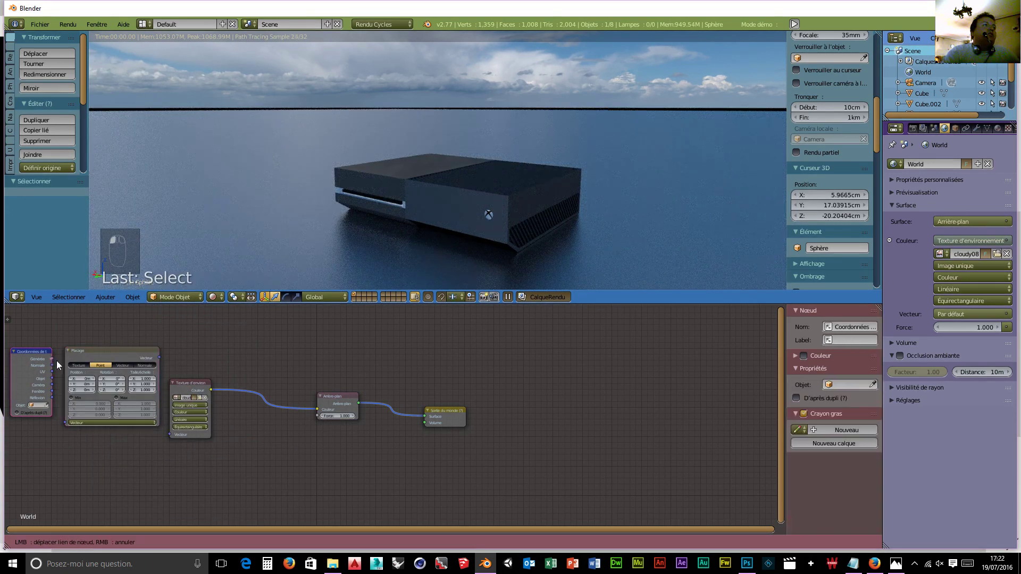
drag(159, 356, 169, 436)
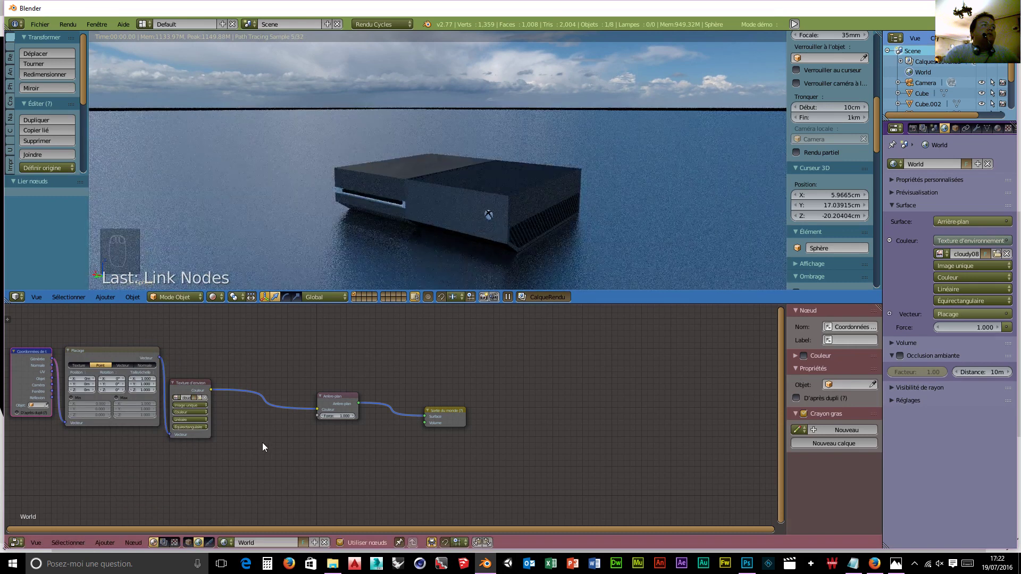
- Add a Math node below and after the environment texture and set its operation to Multiply
key(shift+a)
mouse_move(252, 449)
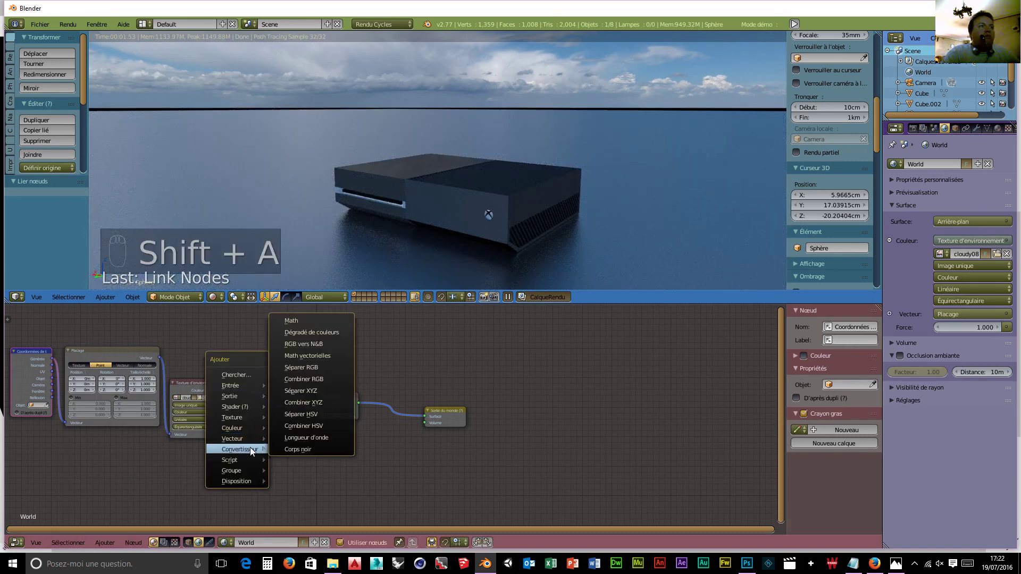
click(292, 319)
click(237, 438)
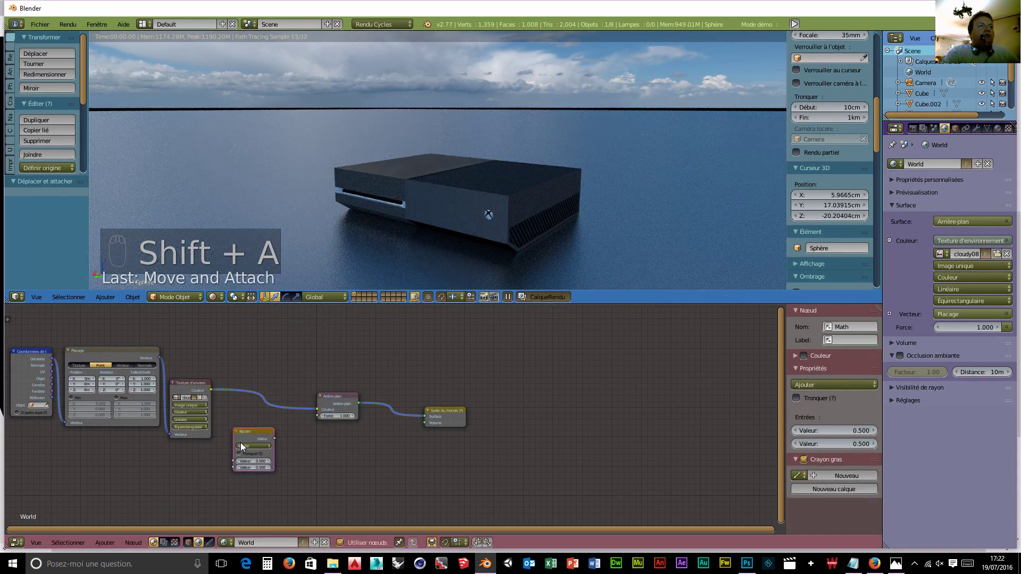
click(253, 446)
click(251, 423)
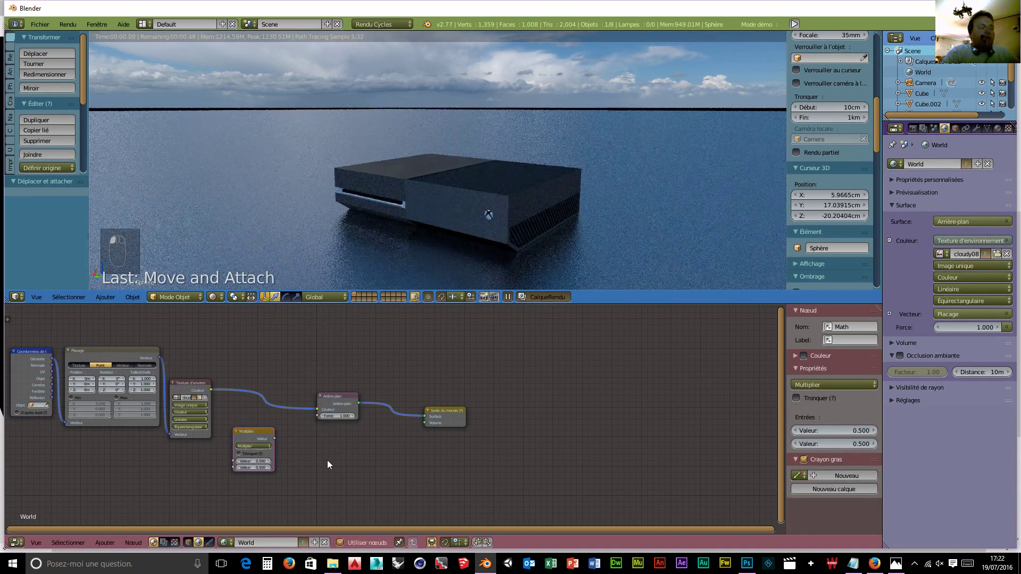
- Add a second Math node using the Add operation beside the Multiply node, and shift the Background node closer to the world output
key(shift+a)
mouse_move(326, 460)
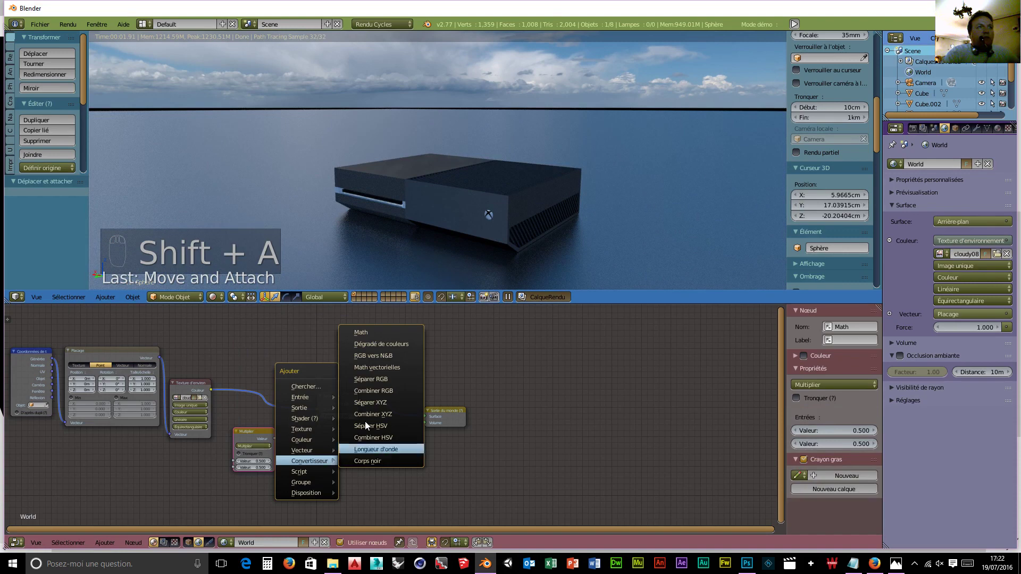
click(367, 331)
click(288, 436)
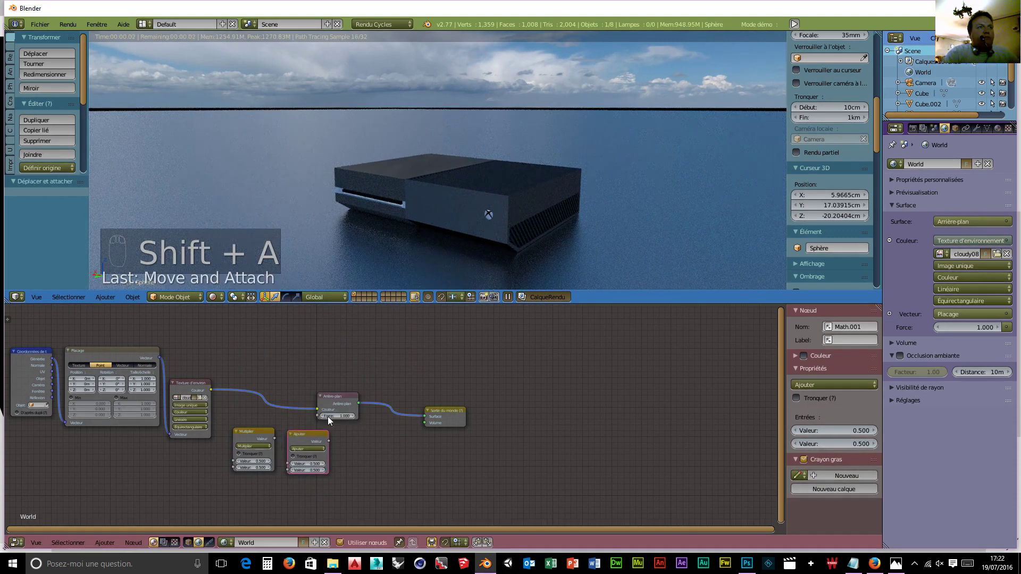
click(328, 416)
drag(328, 416, 374, 420)
- Link the environment texture's color through the Multiply and Add nodes into the Background node's strength
drag(212, 390, 279, 438)
mouse_move(284, 473)
mouse_down()
mouse_move(282, 448)
mouse_move(286, 470)
mouse_up()
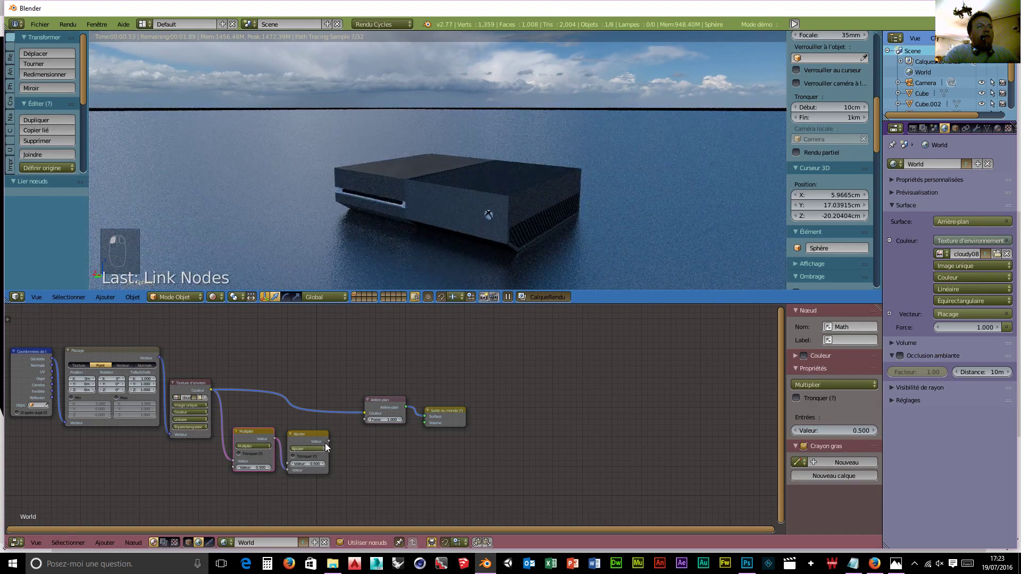
drag(329, 440, 365, 420)
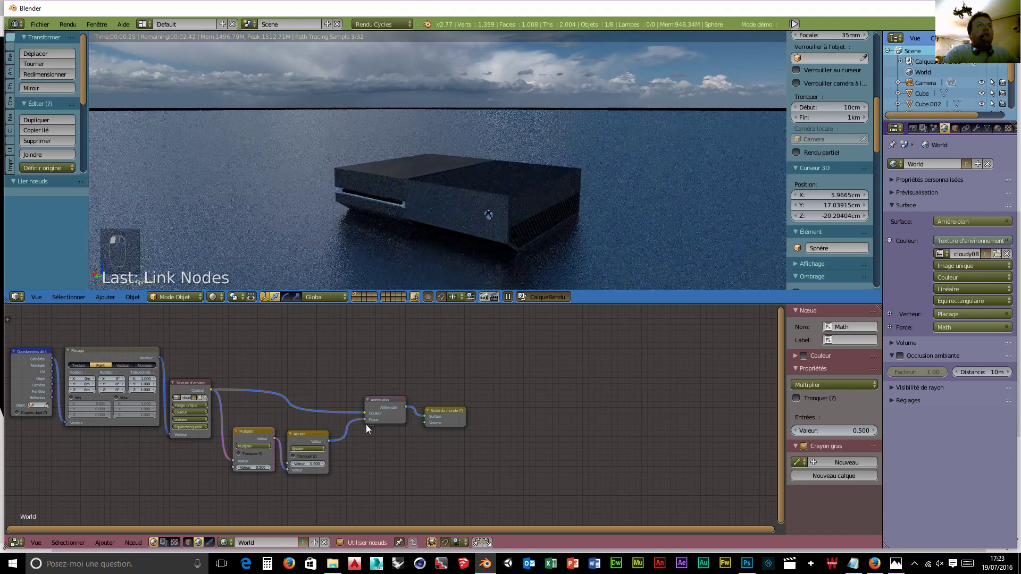
- Set the Multiply and Add nodes' values to 1.500 and adjust the Mapping node's Z position to shift the sky
drag(255, 468, 264, 468)
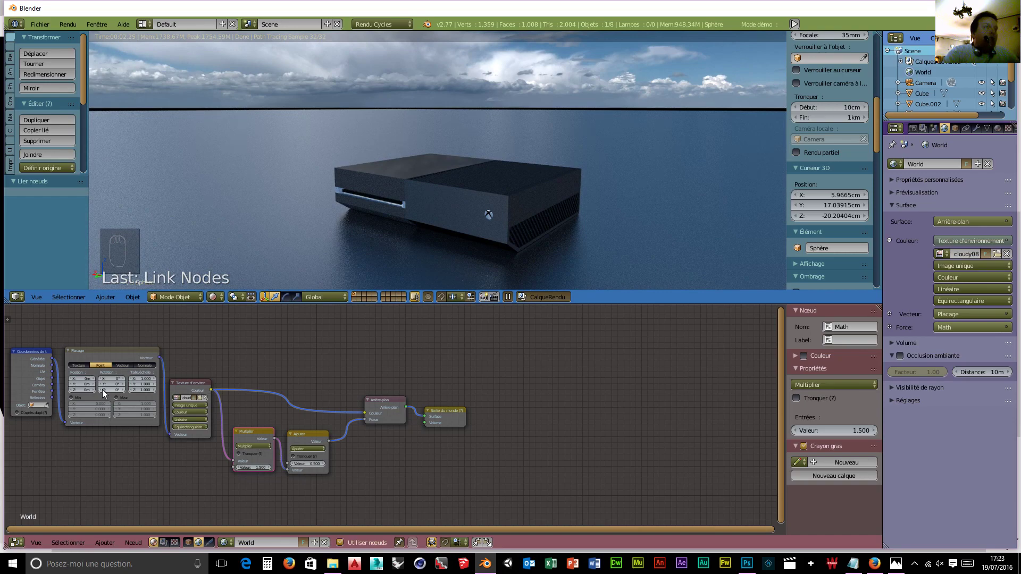
drag(70, 390, 75, 390)
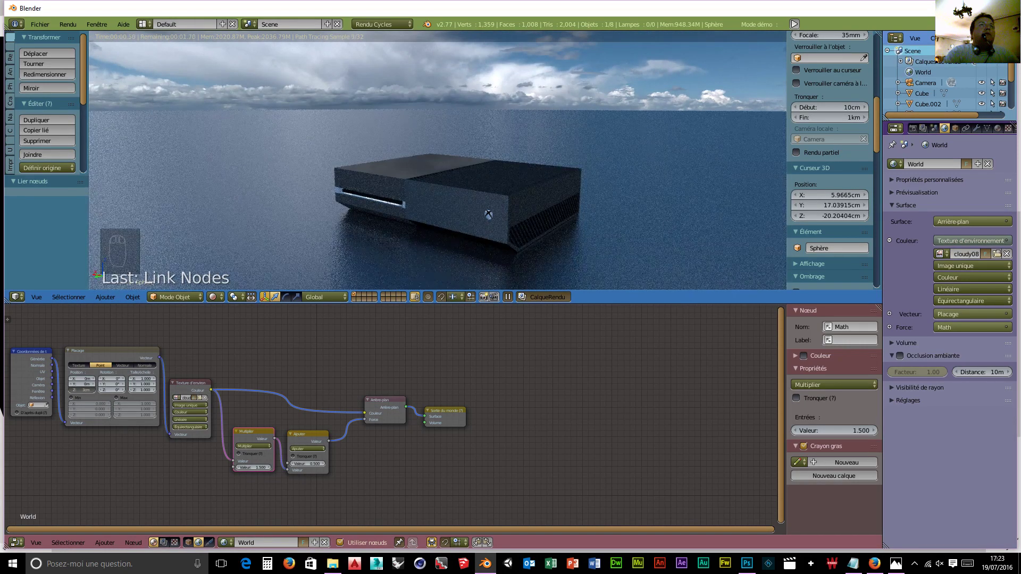
drag(69, 392, 54, 392)
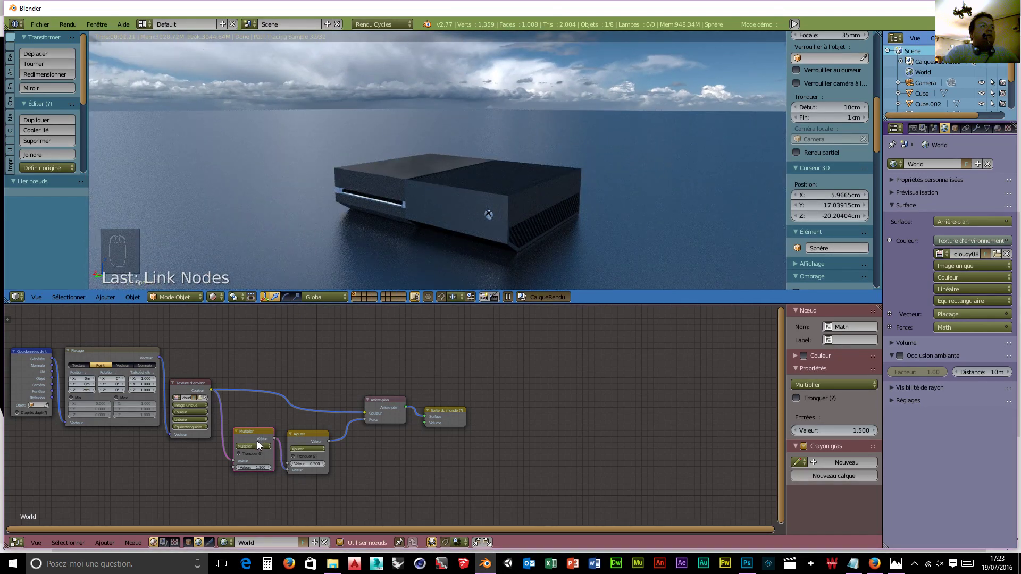
drag(321, 469, 341, 468)
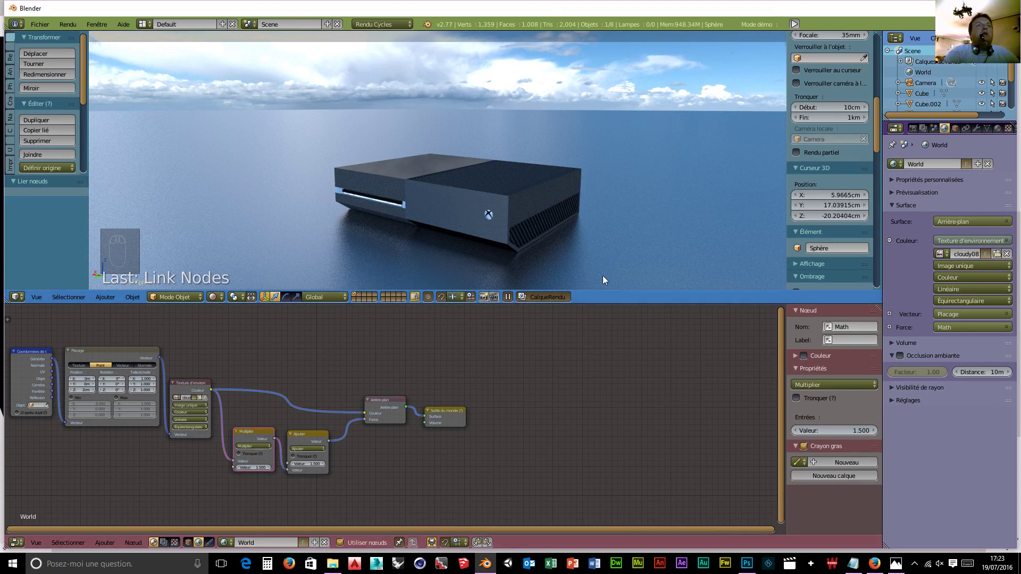
- Show the ground plane's material nodes and set its Glossy BSDF roughness to 0.060
right_click(662, 183)
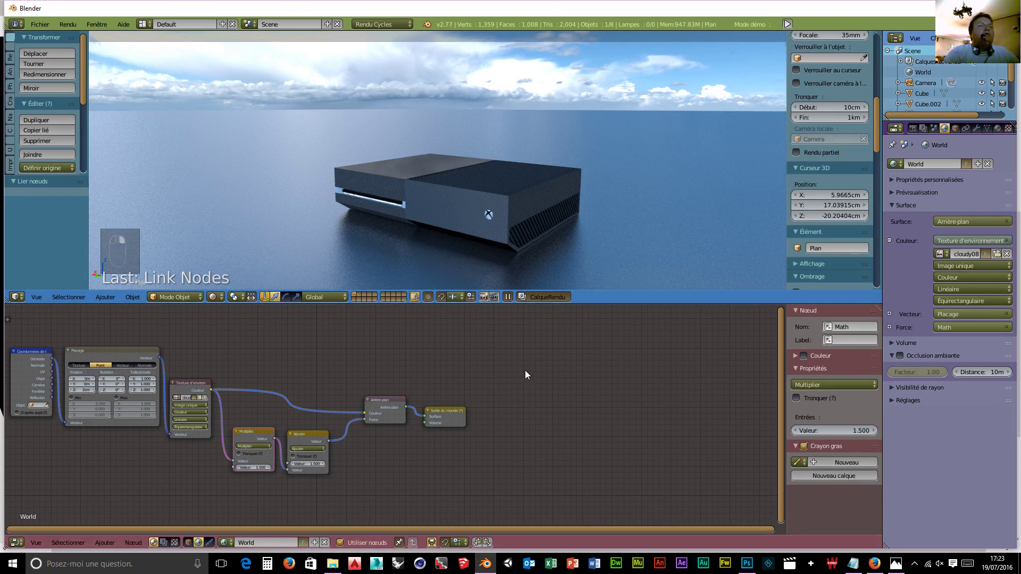
click(188, 543)
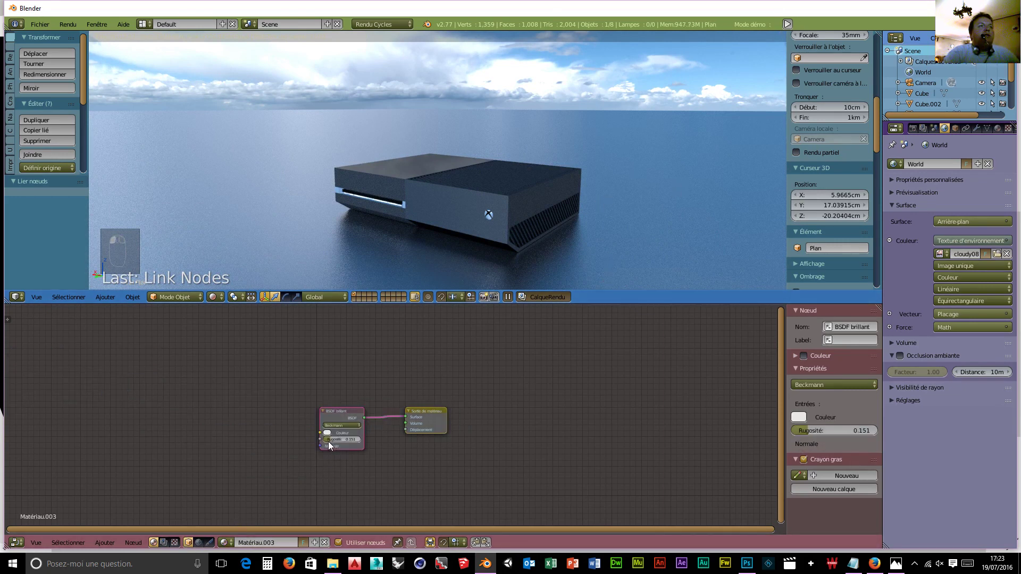
drag(330, 439, 316, 439)
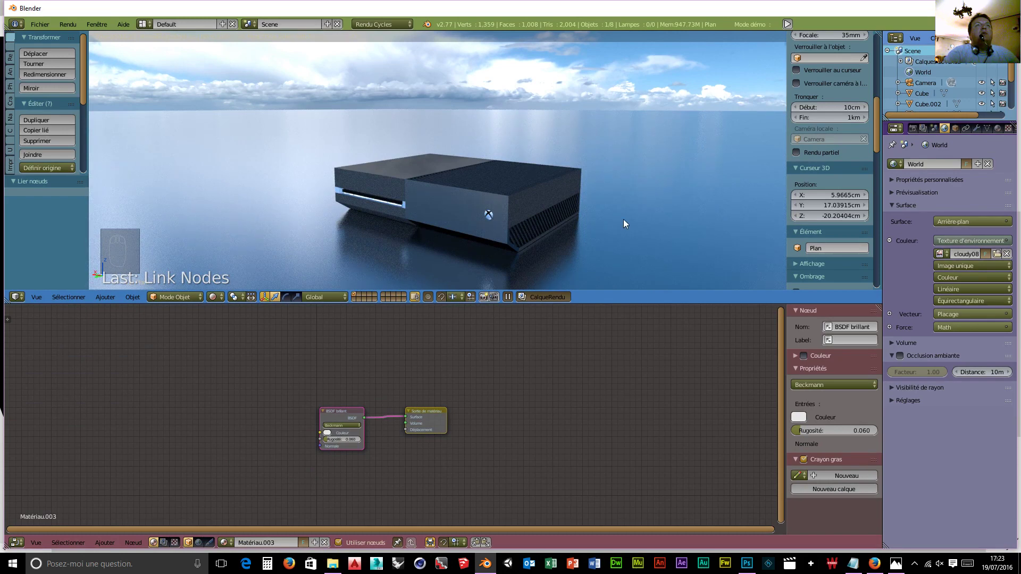
- In camera view with wireframe shading, select all the console's parts, including logo and grilles, and join them into one object
key(KP_0)
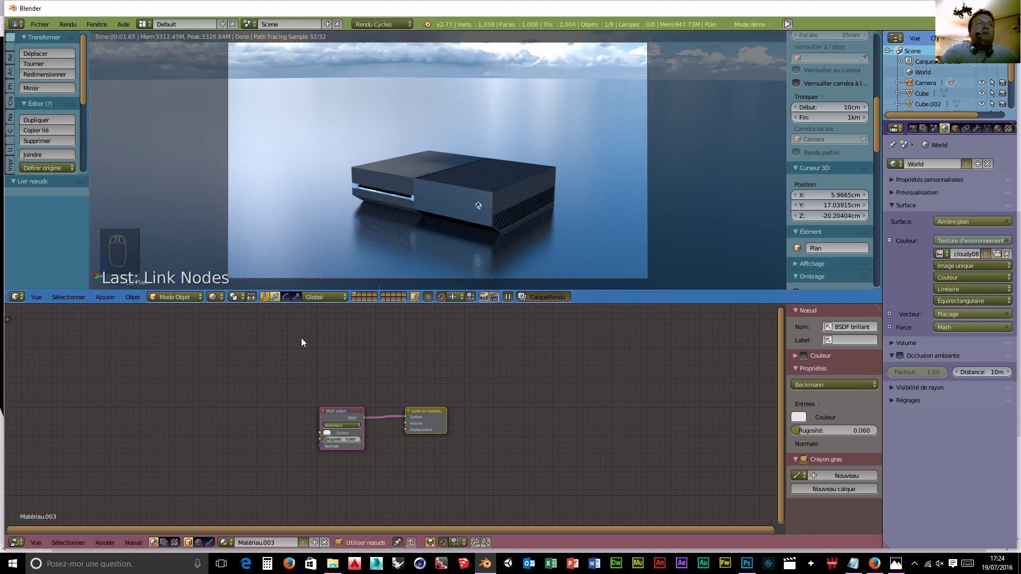
click(219, 298)
click(244, 273)
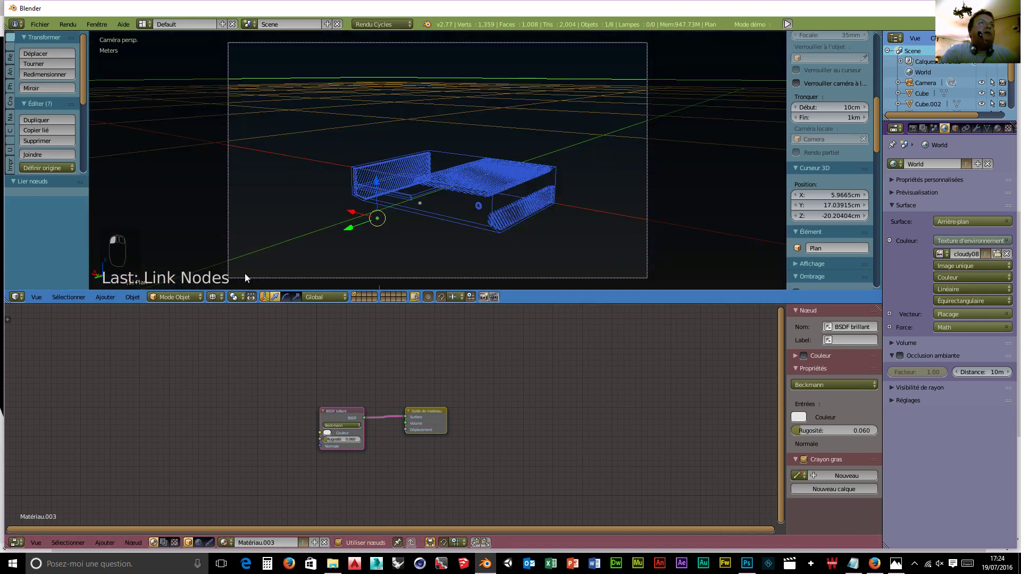
right_click(484, 186)
shift+right_click(478, 205)
shift+right_click(396, 180)
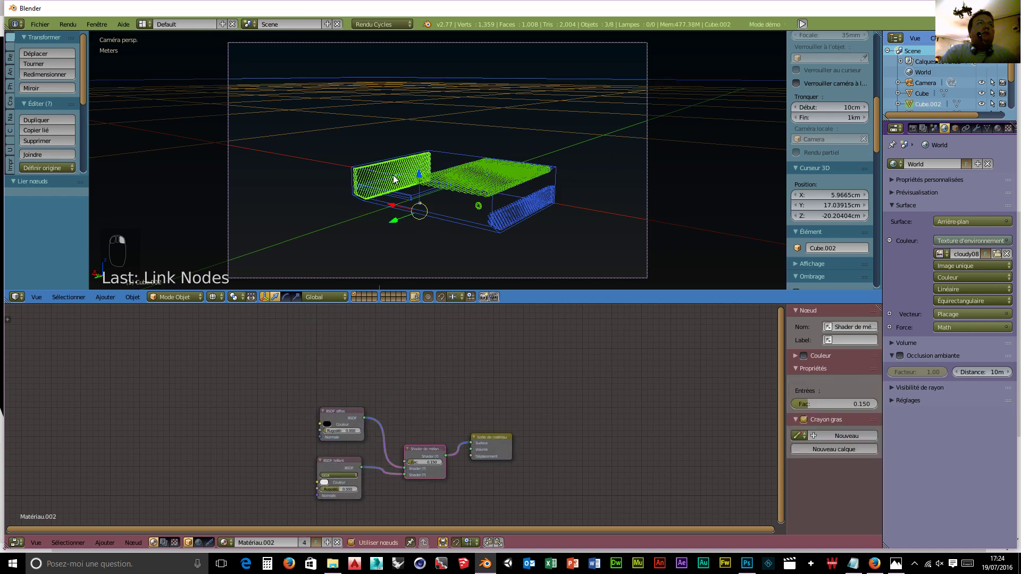
shift+right_click(381, 196)
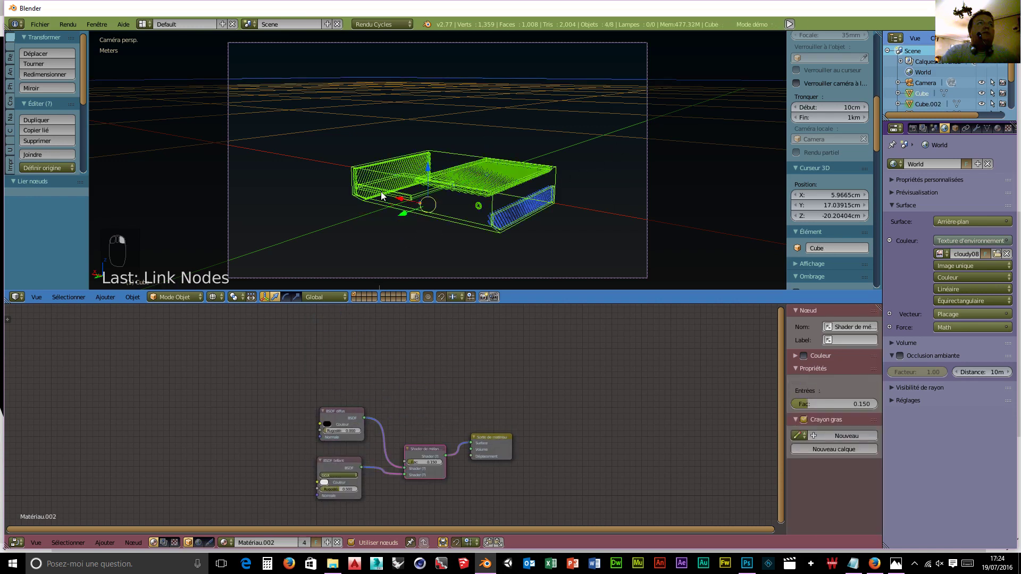
shift+right_click(510, 214)
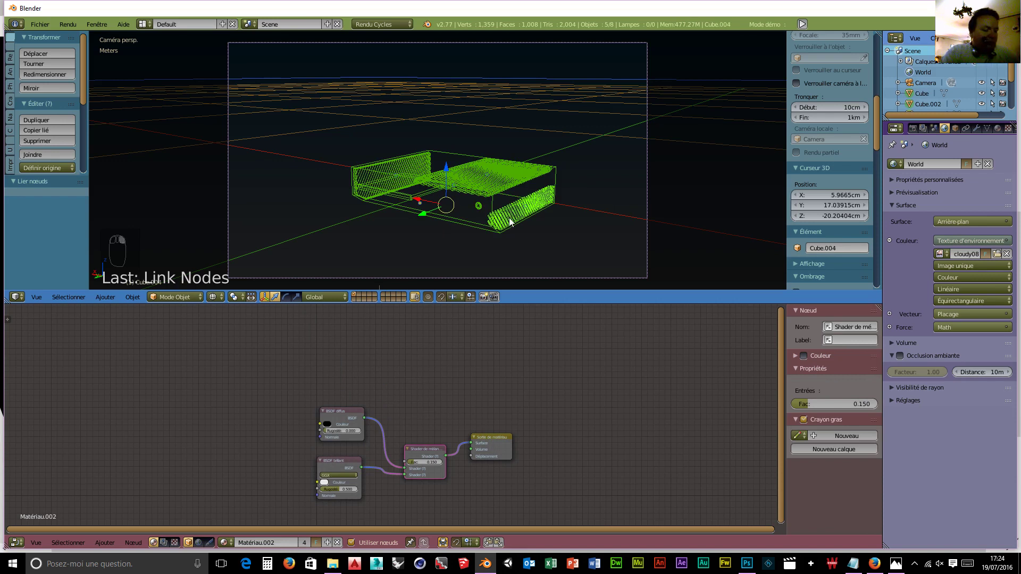
key(ctrl+j)
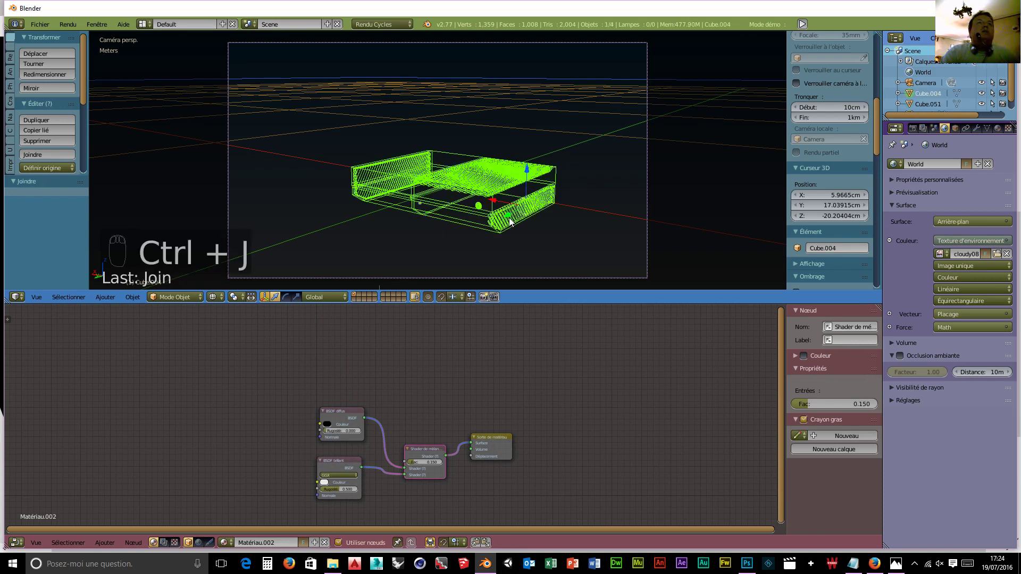
- Rename the joined console object as XboxOne
click(955, 129)
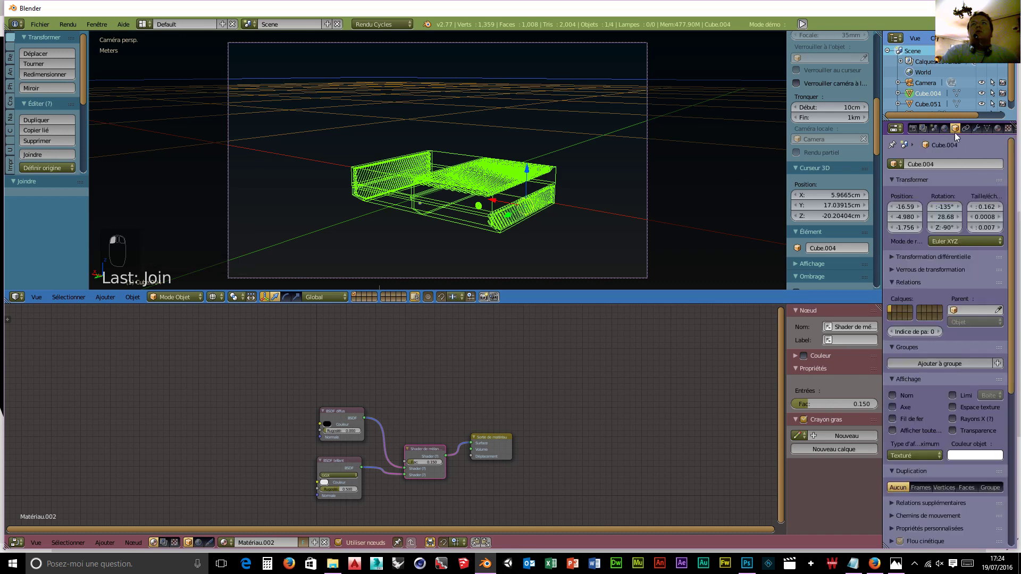
click(944, 164)
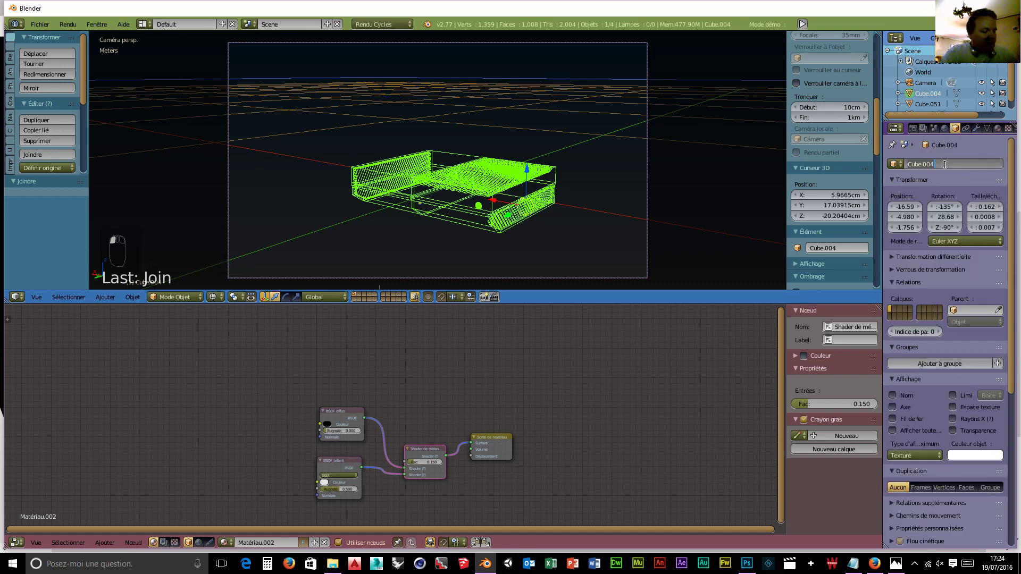
key(BackSpace)
text(xBIX)
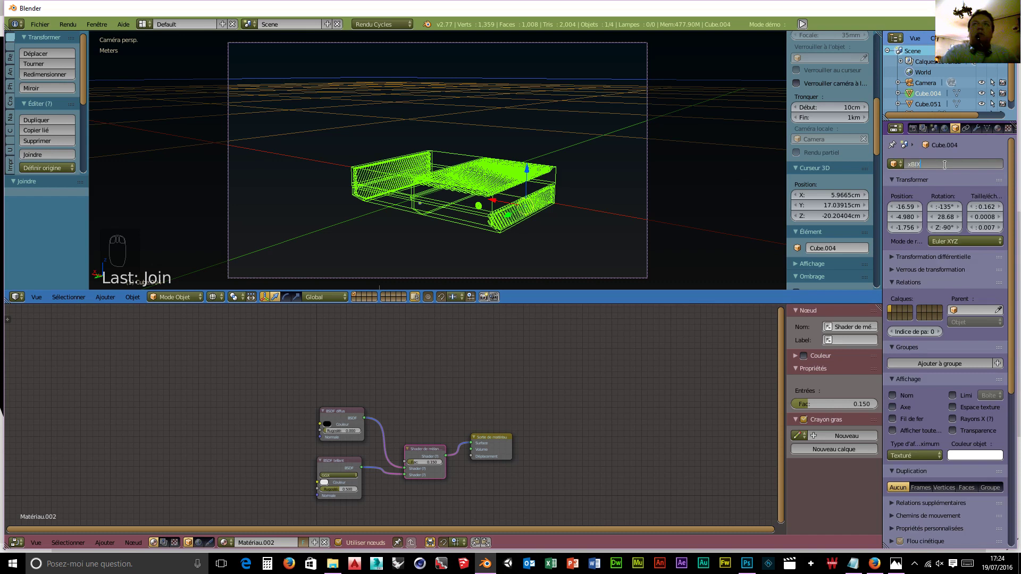
text(+++)
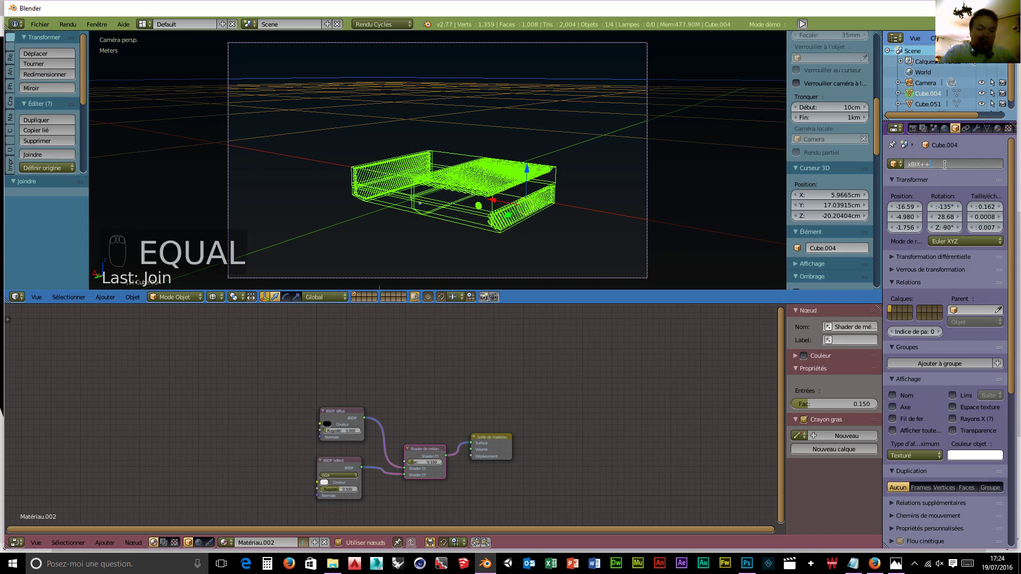
key(BackSpace)
key(BackSpace)
key(BackSpace)
key(BackSpace)
key(BackSpace)
key(BackSpace)
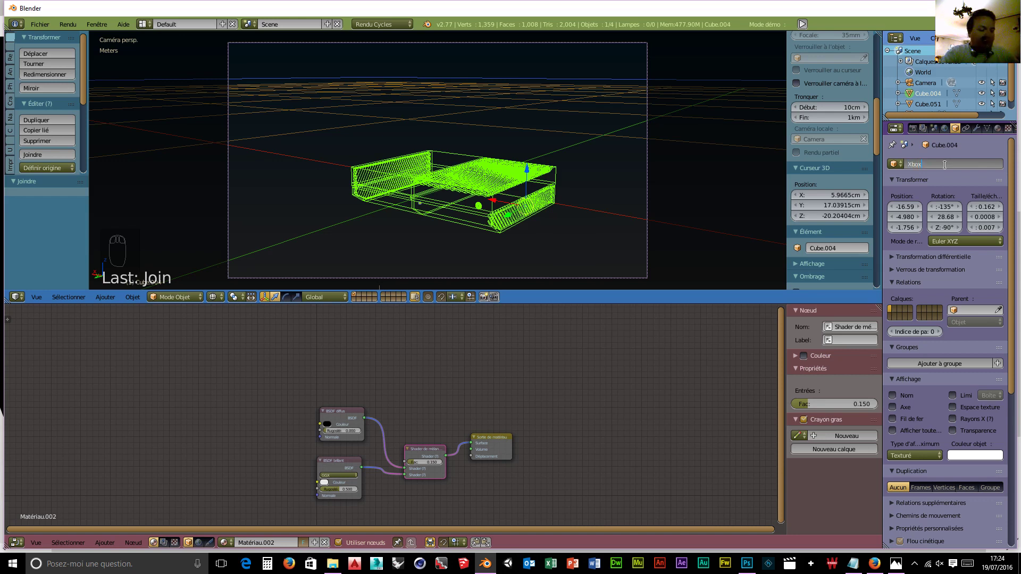
text(e)
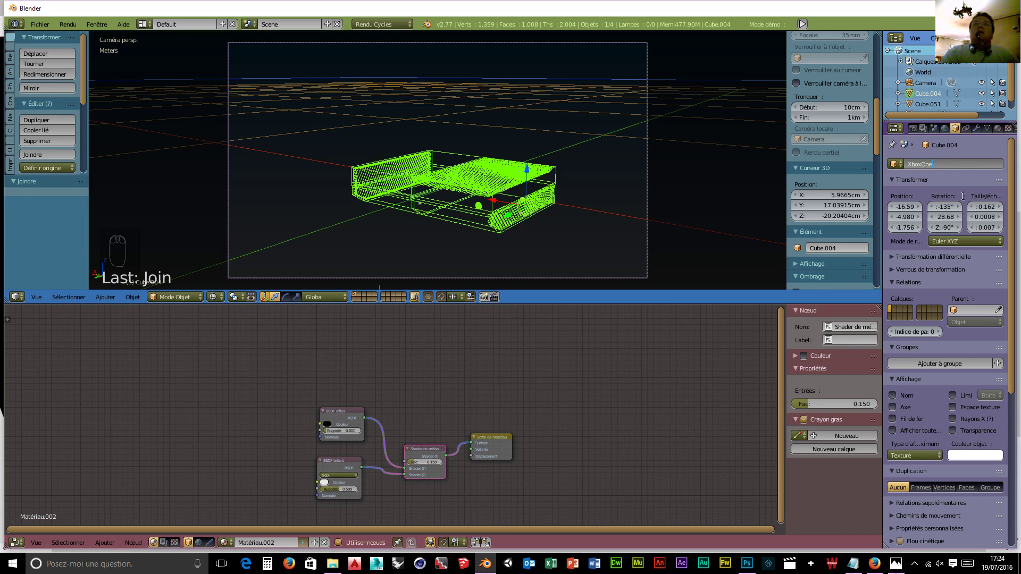
key(Return)
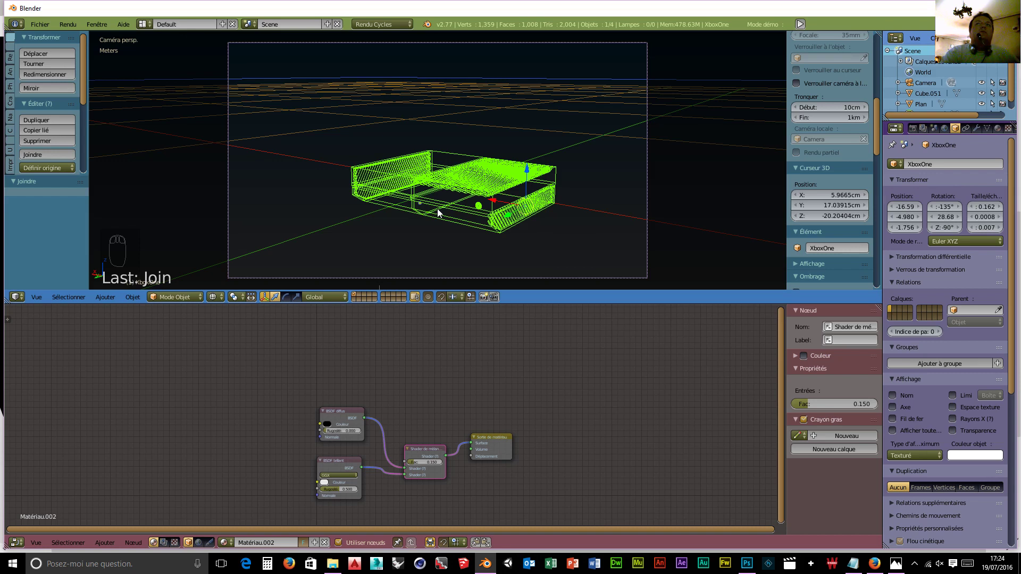
- Set the render resolution scale to 100% in the render settings
click(913, 128)
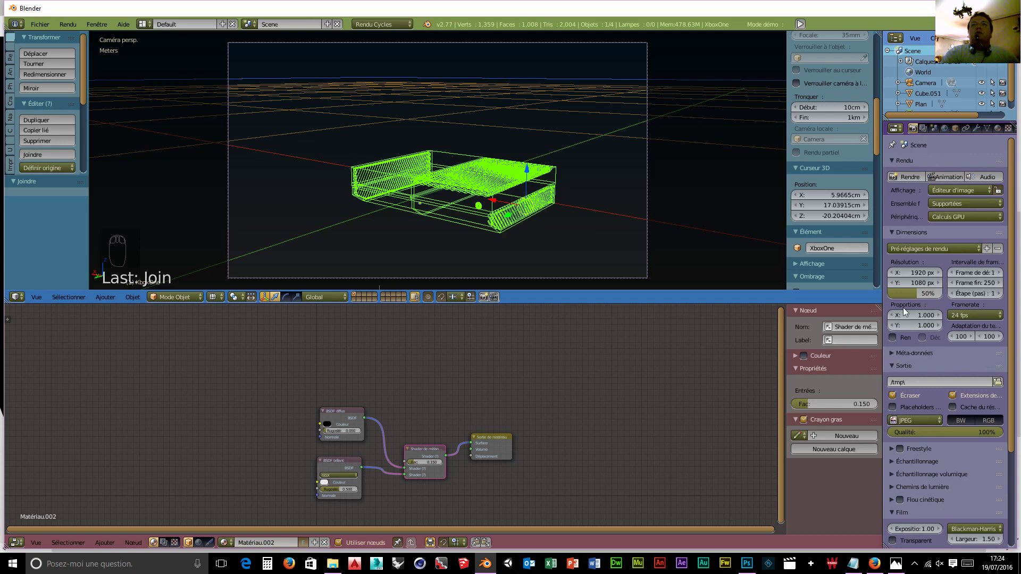
drag(914, 293, 942, 293)
scroll(948, 346, down, 4)
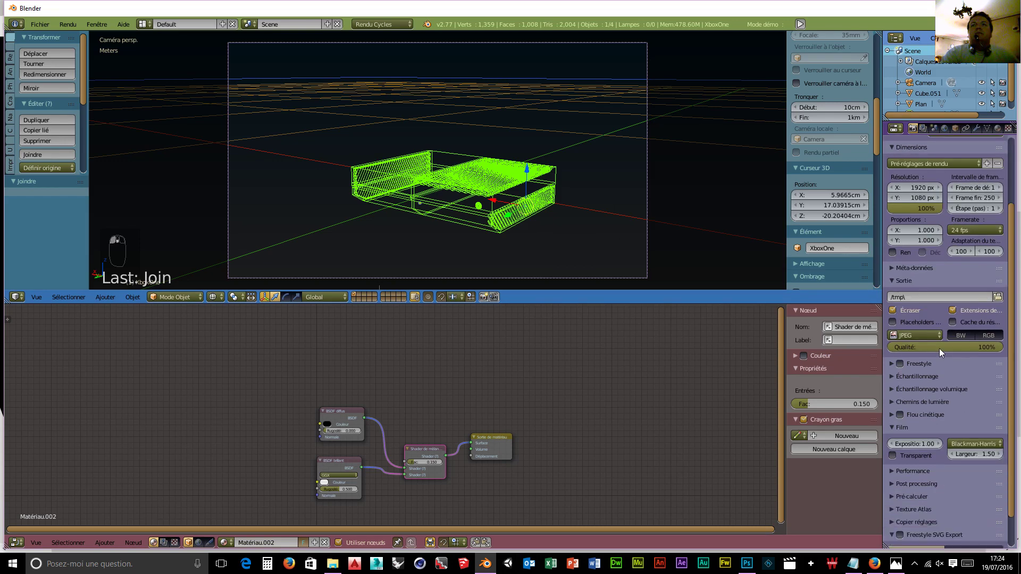
- Apply the Final sampling preset and the Full Global Illumination preset for the light paths in the render settings
scroll(931, 379, down, 1)
click(903, 359)
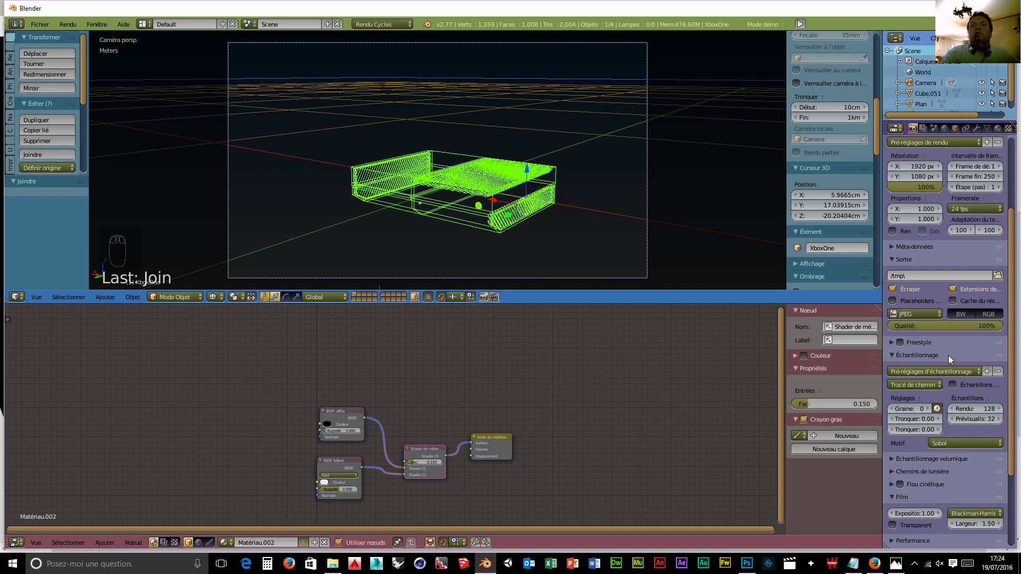
click(930, 370)
click(924, 382)
scroll(968, 358, down, 4)
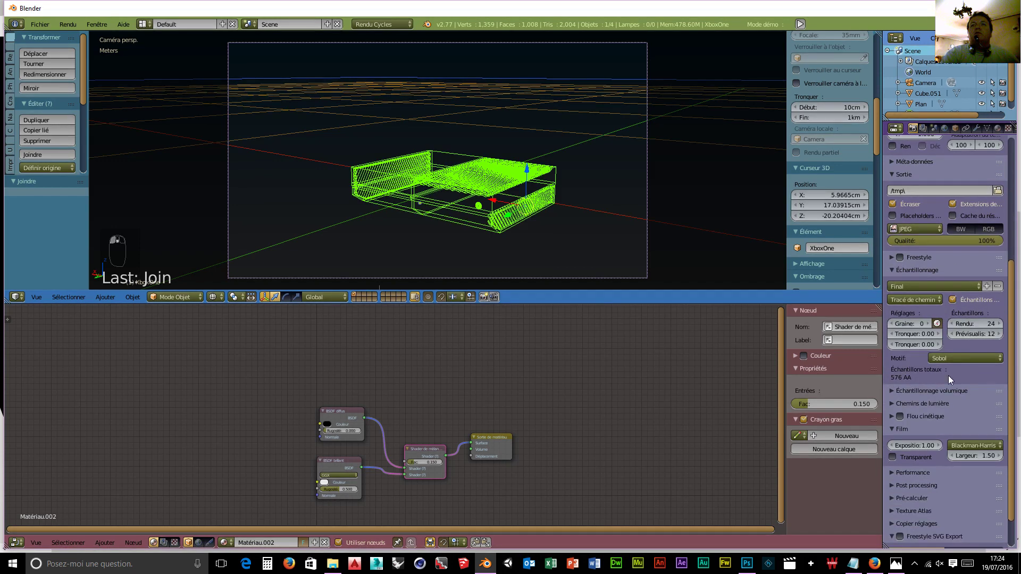
click(913, 403)
click(923, 419)
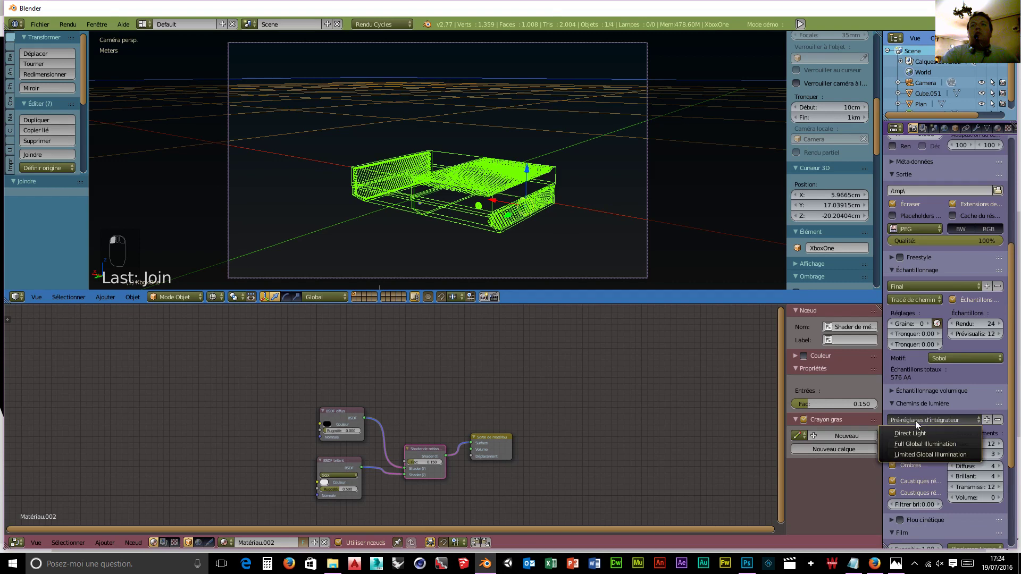
click(923, 442)
- Turn off automatic tile size in the performance settings and set the render tiles to 960 by 540
scroll(946, 388, down, 6)
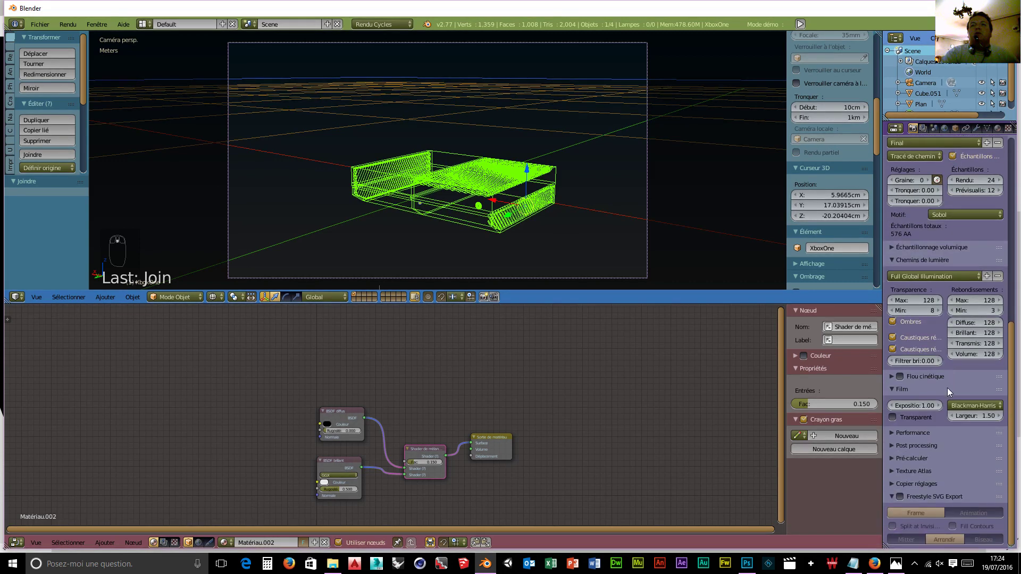
click(914, 432)
scroll(939, 479, down, 5)
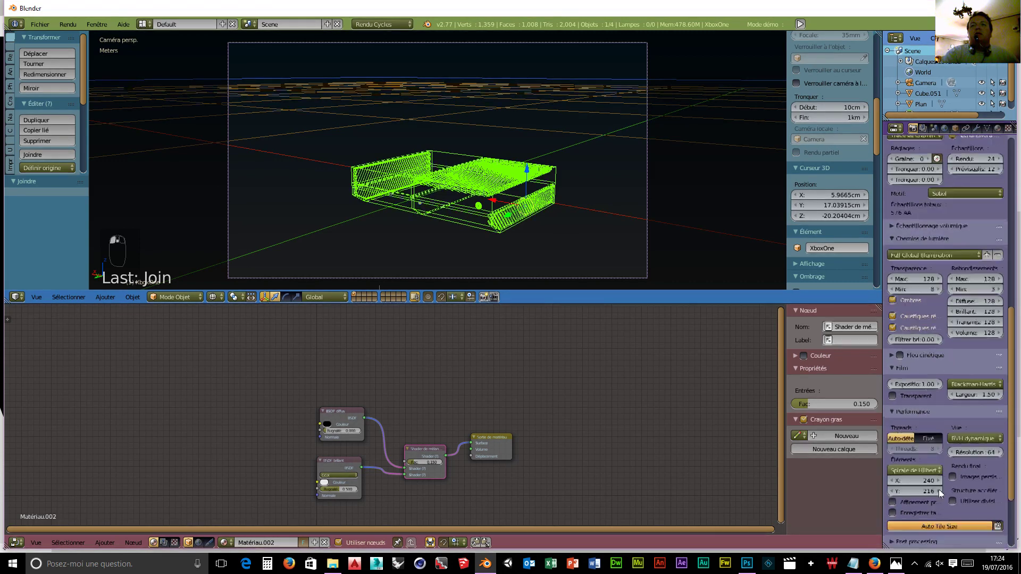
click(938, 430)
click(915, 384)
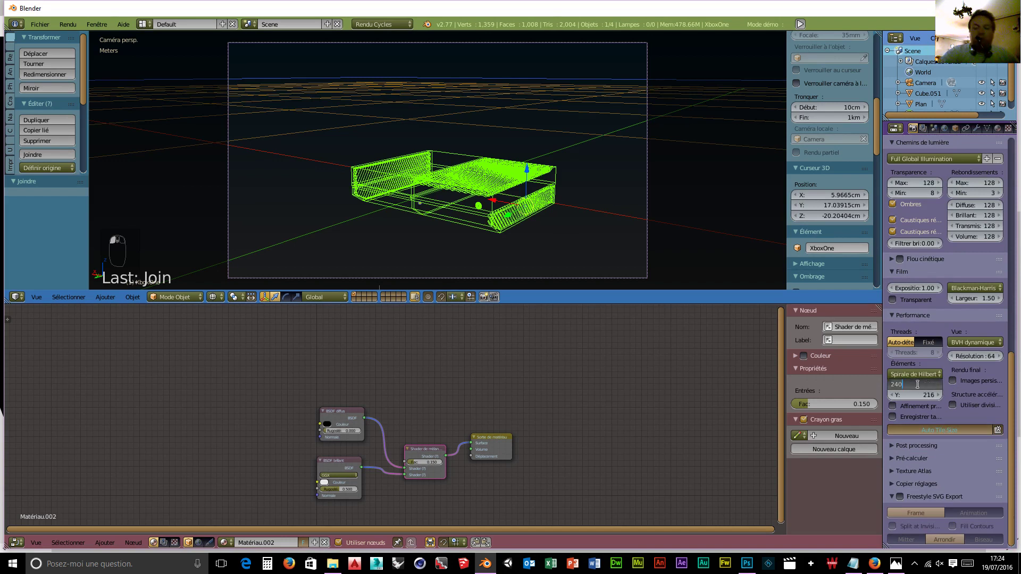
text(96)
key(BackSpace)
key(BackSpace)
key(BackSpace)
text(540)
key(Return)
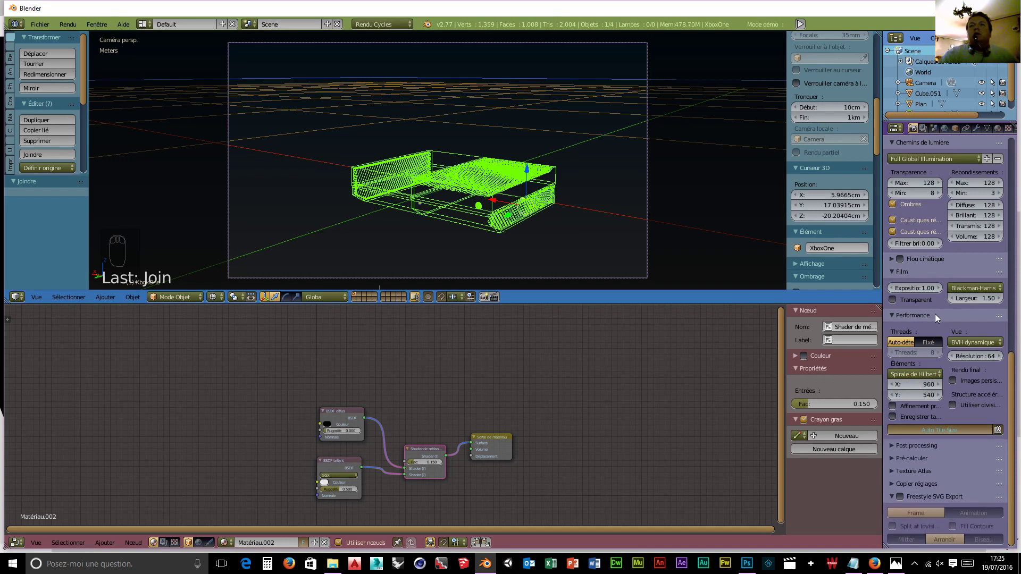
- Render the still image of the console with the render display in full screen mode
scroll(935, 313, up, 3)
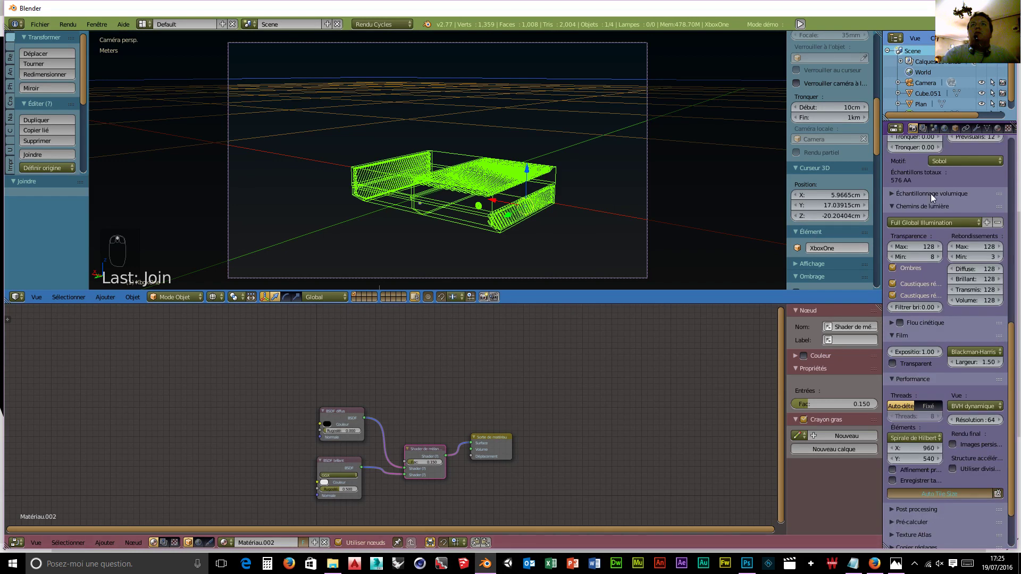
scroll(958, 187, up, 15)
scroll(958, 187, up, 2)
click(958, 188)
click(915, 179)
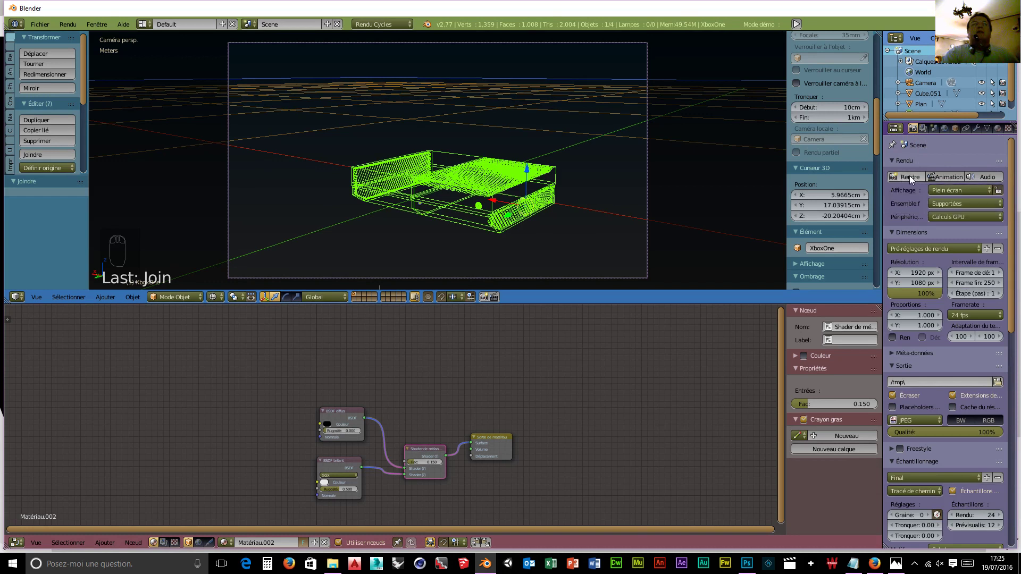
click(909, 177)
click(908, 177)
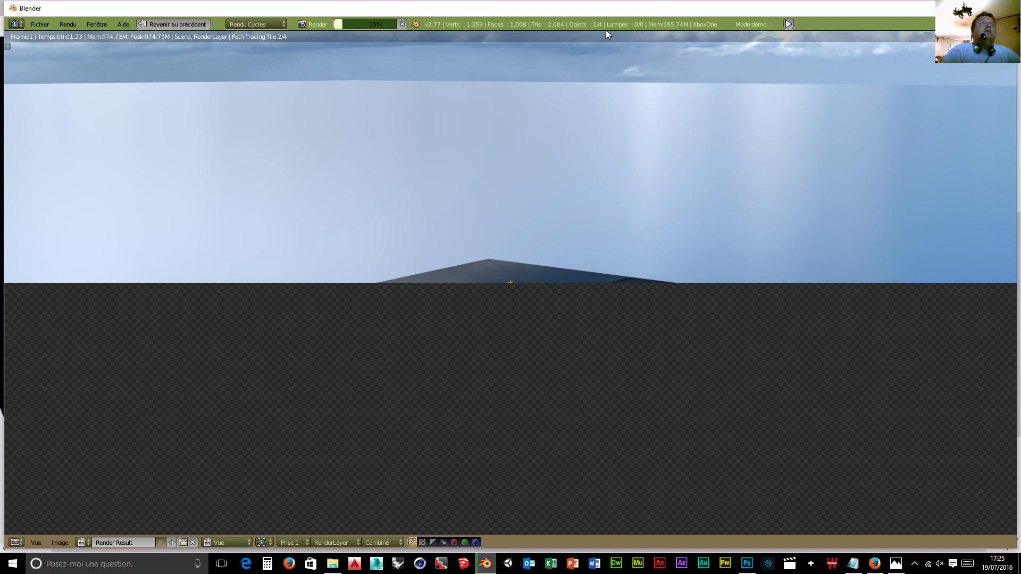
mouse_move(379, 24)
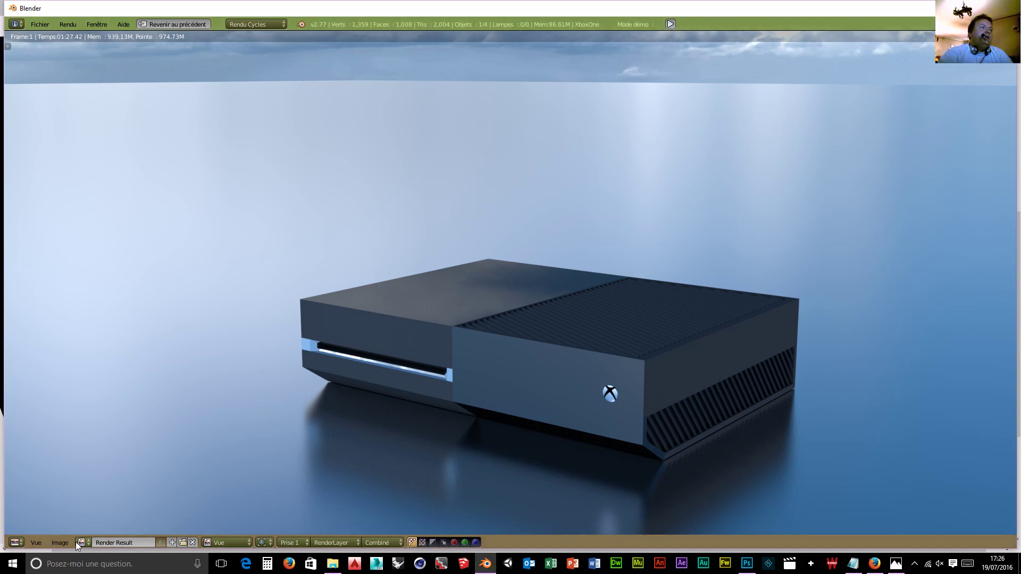
- Save the rendered image as a JPEG named xbox one in D:\blender\objet pour intérieur de maison\rendu
click(58, 543)
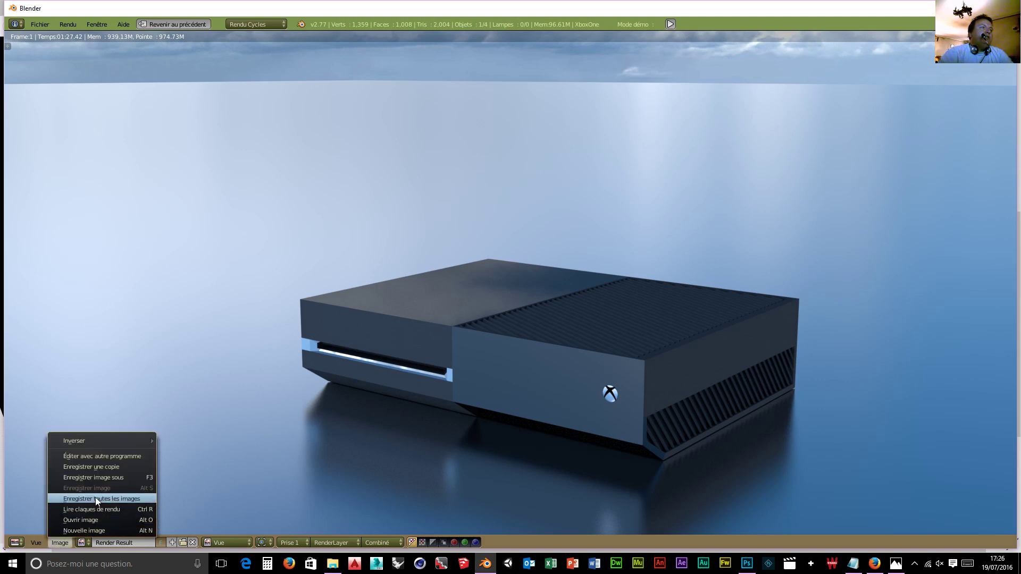
click(97, 477)
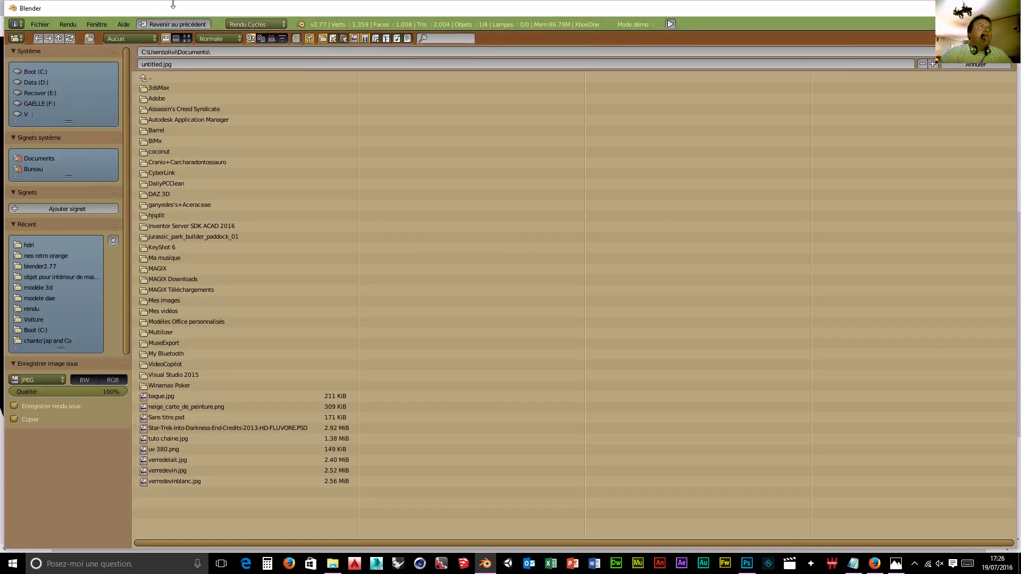
click(44, 82)
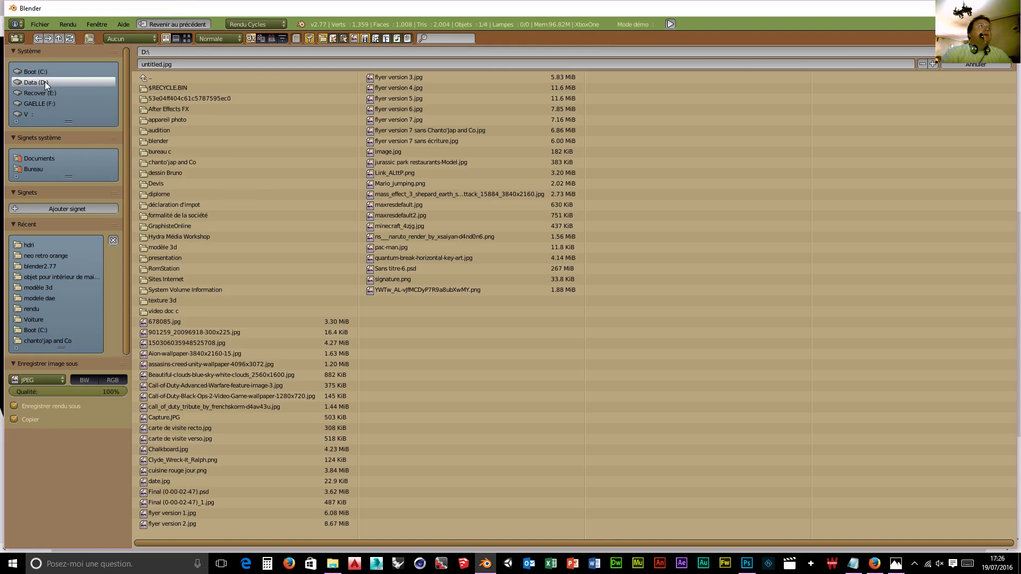
double_click(164, 139)
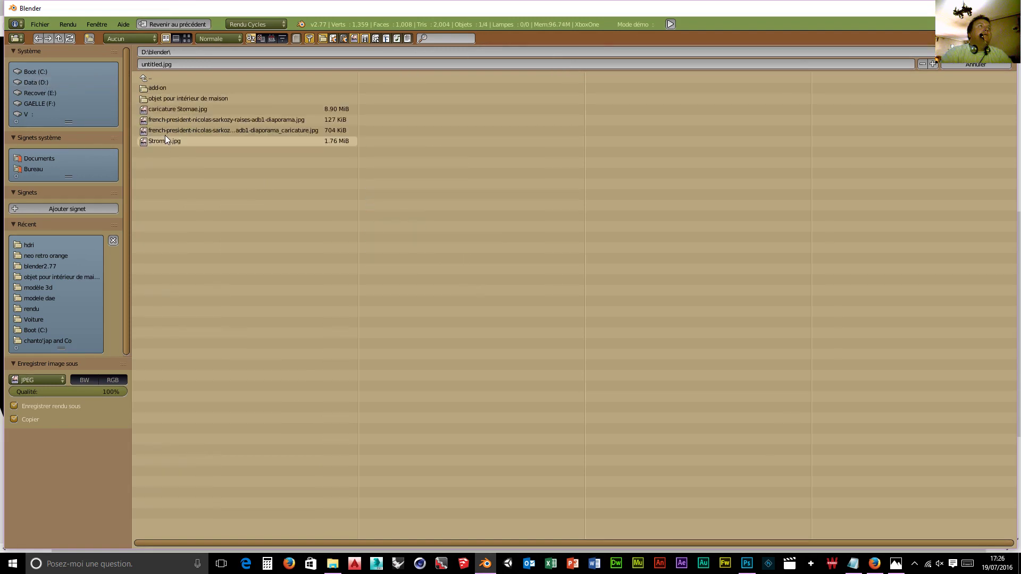
double_click(169, 92)
double_click(164, 100)
click(182, 63)
text(xbox one)
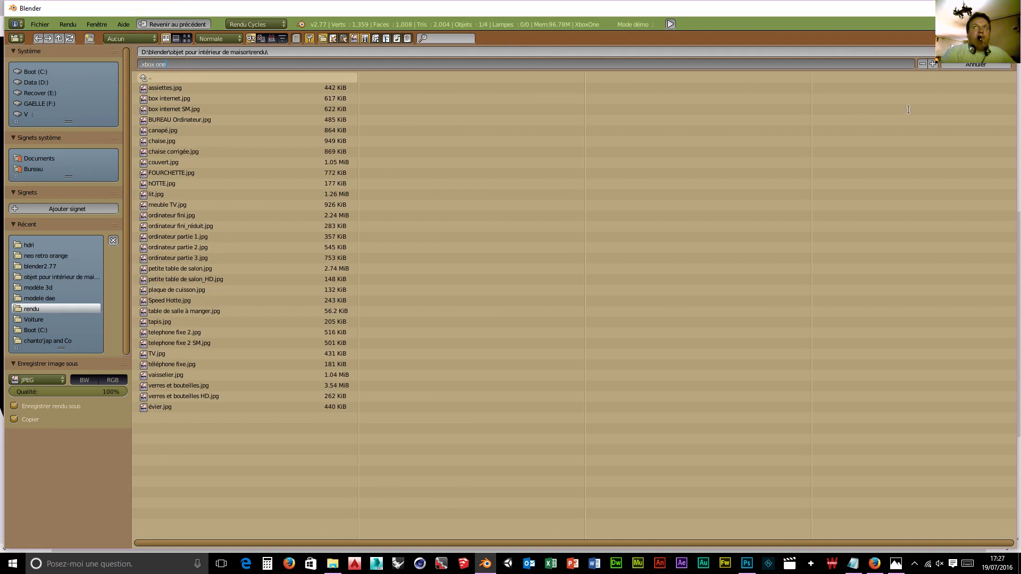
key(Return)
key(Return)
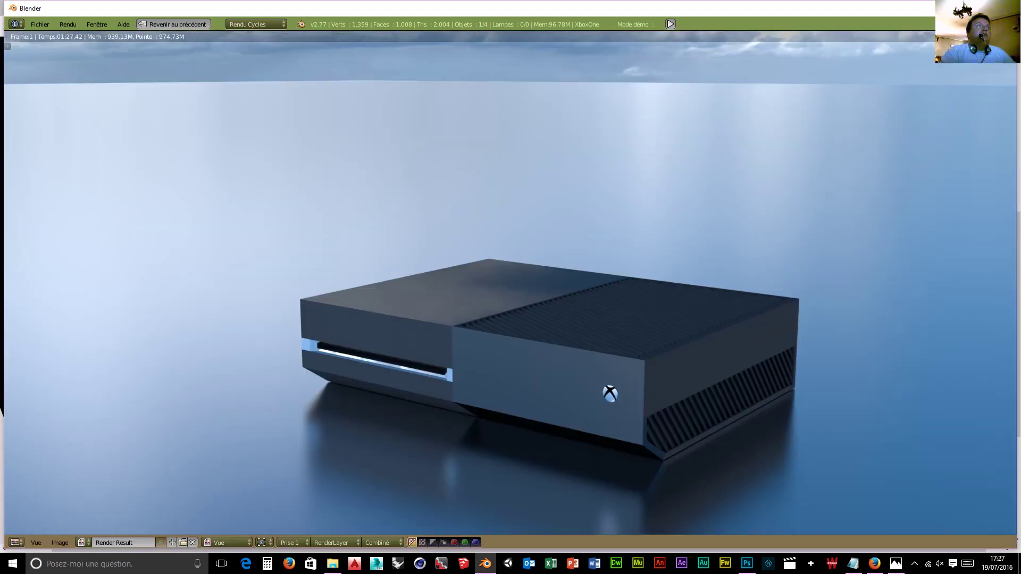